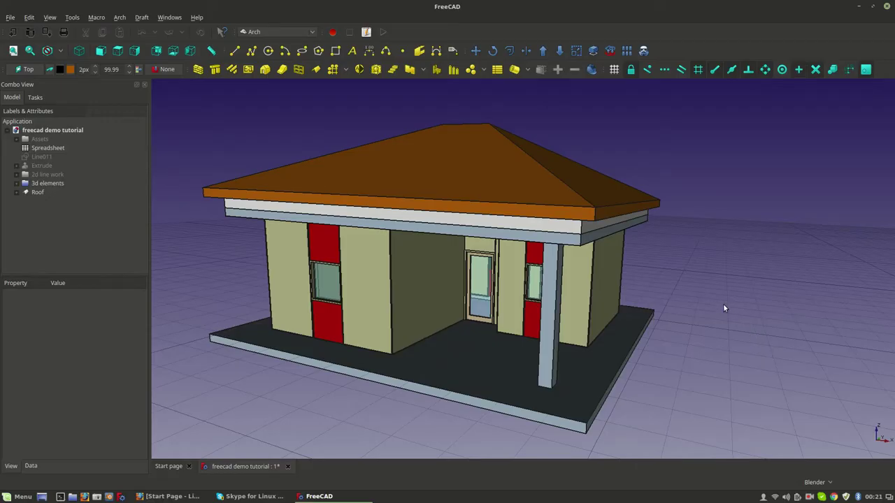
Glance at the workbench list, then orbit the house to see it from other angles.
{"action": "left_click", "coordinate": [303, 29]}
{"action": "left_click", "coordinate": [301, 28]}
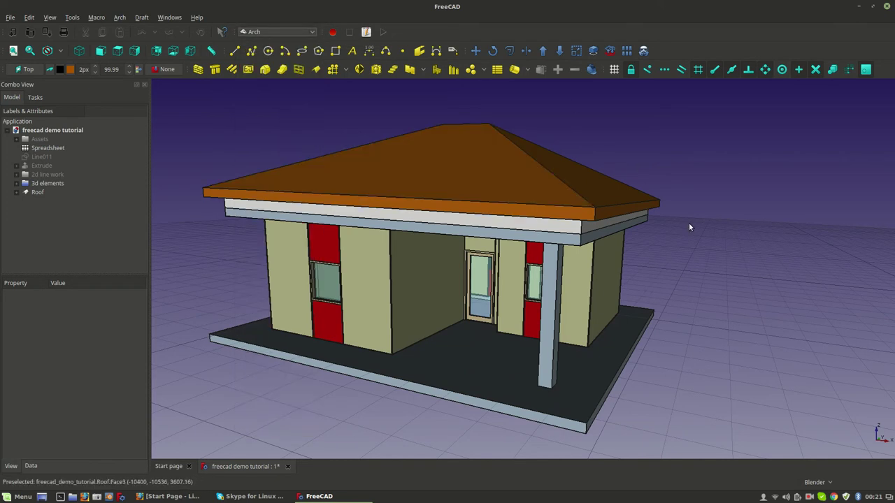
{"action": "mouse_move", "coordinate": [688, 226]}
{"action": "middle_mouse_down"}
{"action": "mouse_move", "coordinate": [683, 234]}
{"action": "mouse_move", "coordinate": [656, 224]}
{"action": "mouse_move", "coordinate": [659, 244]}
{"action": "mouse_move", "coordinate": [685, 228]}
{"action": "middle_mouse_up"}
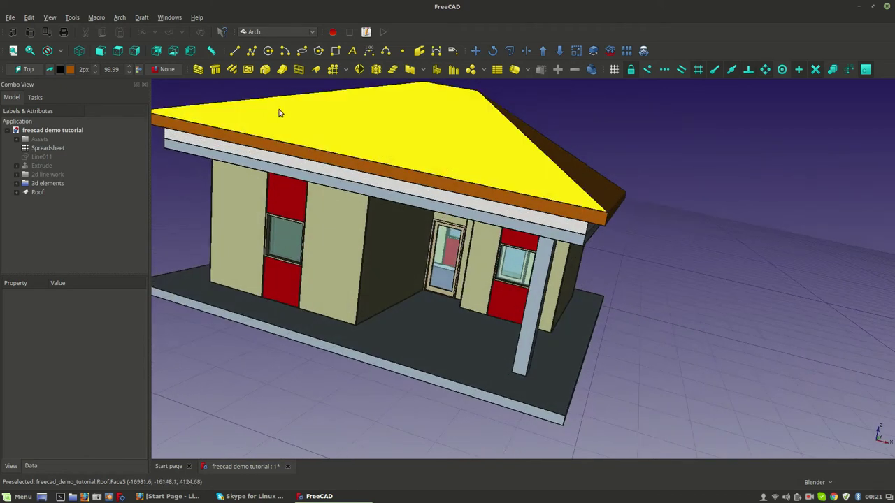
{"action": "middle_click_drag", "start_coordinate": [262, 118], "coordinate": [580, 292]}
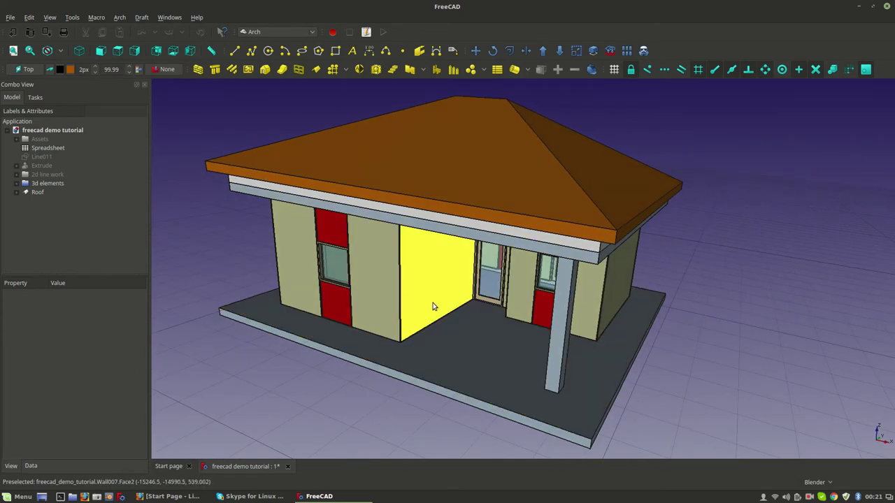
{"action": "middle_click_drag", "start_coordinate": [515, 365], "coordinate": [554, 249]}
Zoom and pan to recentre the house, then bring up the workbench list.
{"action": "scroll", "coordinate": [555, 250], "scroll_direction": "down", "scroll_amount": 3}
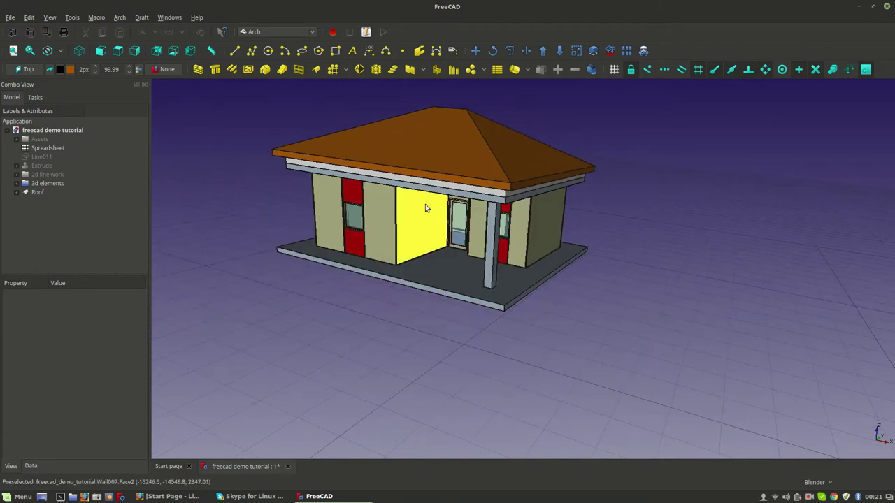
{"action": "middle_click_drag", "start_coordinate": [425, 204], "coordinate": [415, 279], "text": "shift"}
{"action": "scroll", "coordinate": [573, 363], "scroll_direction": "up", "scroll_amount": 4}
{"action": "middle_click_drag", "start_coordinate": [573, 363], "coordinate": [623, 389], "text": "shift"}
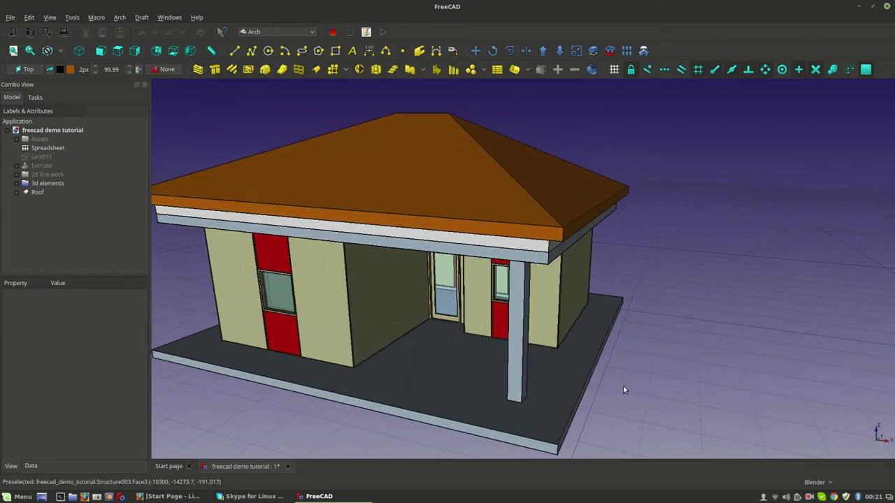
{"action": "left_click", "coordinate": [283, 31]}
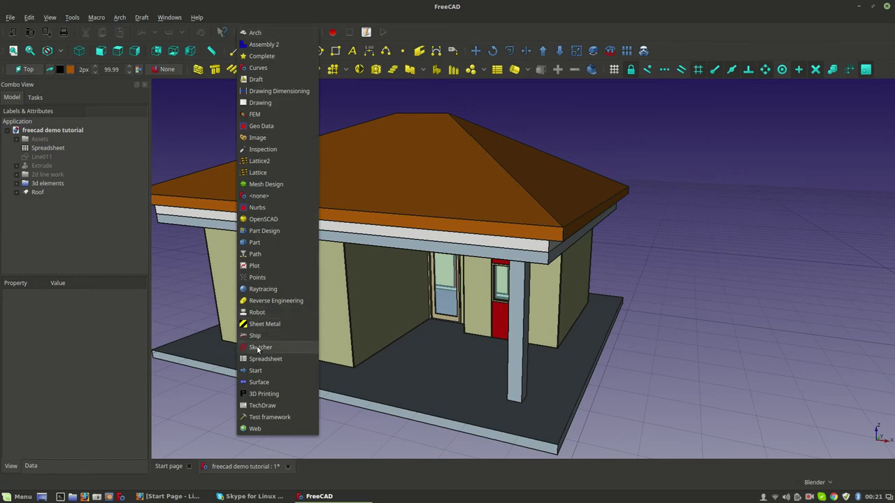
Switch to the Sketcher workbench and view the house from higher up.
{"action": "left_click", "coordinate": [269, 345]}
{"action": "mouse_move", "coordinate": [377, 263]}
{"action": "middle_mouse_down"}
{"action": "mouse_move", "coordinate": [443, 214]}
{"action": "mouse_move", "coordinate": [635, 262]}
{"action": "middle_mouse_up"}
{"action": "scroll", "coordinate": [566, 315], "scroll_direction": "down", "scroll_amount": 3}
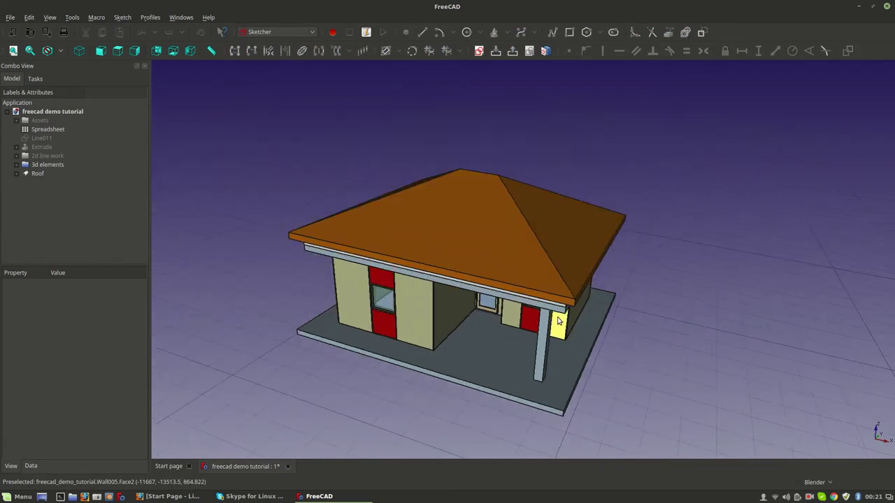
{"action": "scroll", "coordinate": [559, 412], "scroll_direction": "down", "scroll_amount": 2}
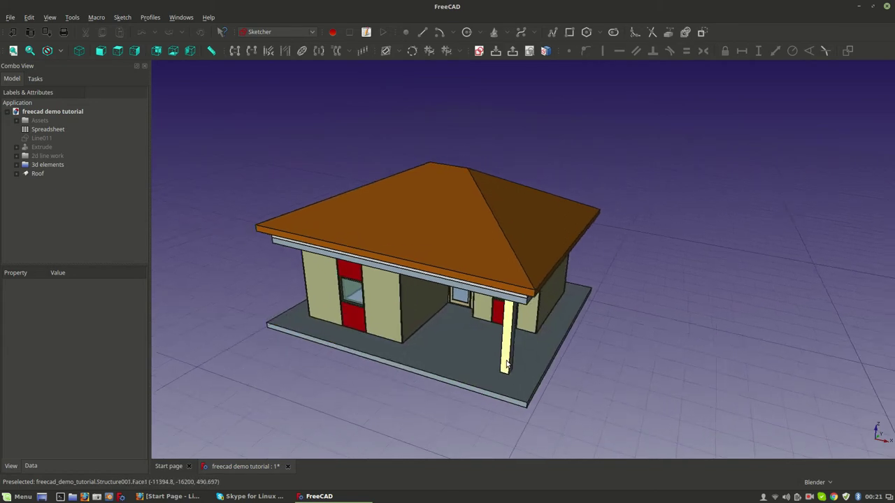
{"action": "scroll", "coordinate": [498, 360], "scroll_direction": "up", "scroll_amount": 2}
{"action": "mouse_move", "coordinate": [498, 360]}
{"action": "middle_mouse_down", "text": "shift"}
{"action": "mouse_move", "coordinate": [492, 339]}
{"action": "mouse_move", "coordinate": [501, 330]}
{"action": "mouse_move", "coordinate": [492, 363]}
{"action": "middle_mouse_up", "text": "shift"}
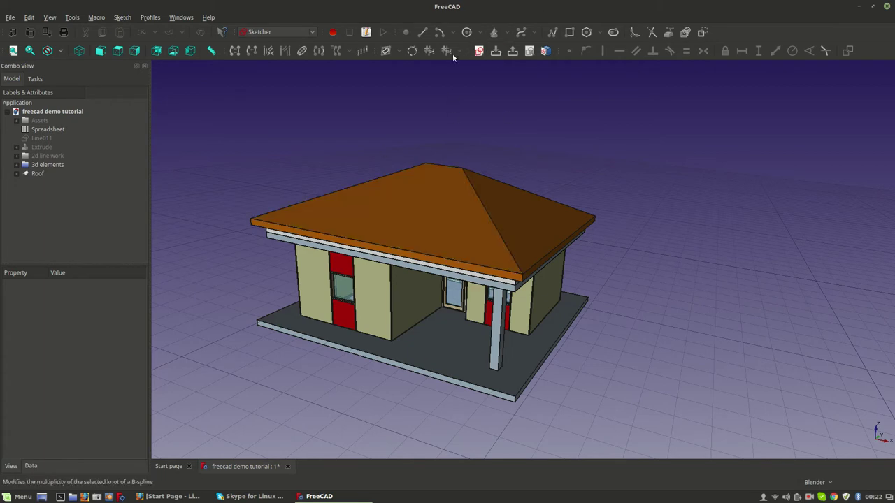
Orbit, pan and zoom to a lower, more frontal view of the house.
{"action": "middle_click_drag", "start_coordinate": [401, 246], "coordinate": [382, 250]}
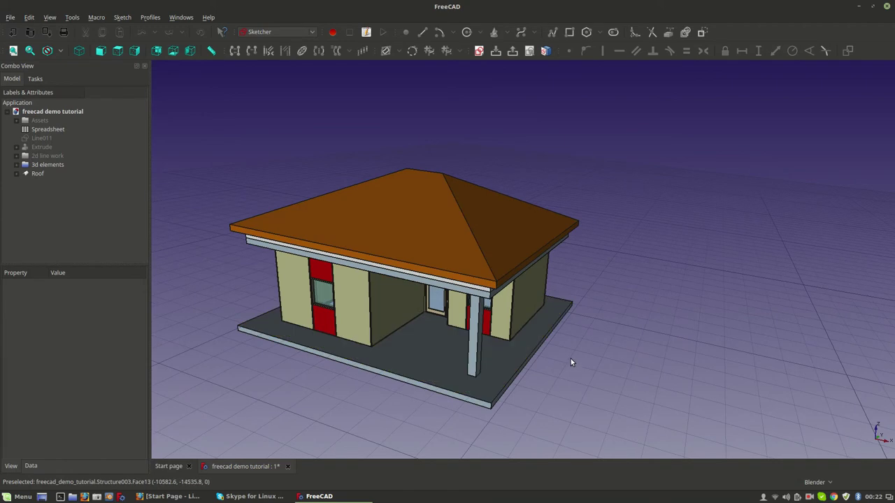
{"action": "mouse_move", "coordinate": [477, 316]}
{"action": "middle_mouse_down", "text": "shift"}
{"action": "mouse_move", "coordinate": [499, 308]}
{"action": "mouse_move", "coordinate": [487, 313]}
{"action": "middle_mouse_up", "text": "shift"}
{"action": "scroll", "coordinate": [488, 256], "scroll_direction": "down", "scroll_amount": 2}
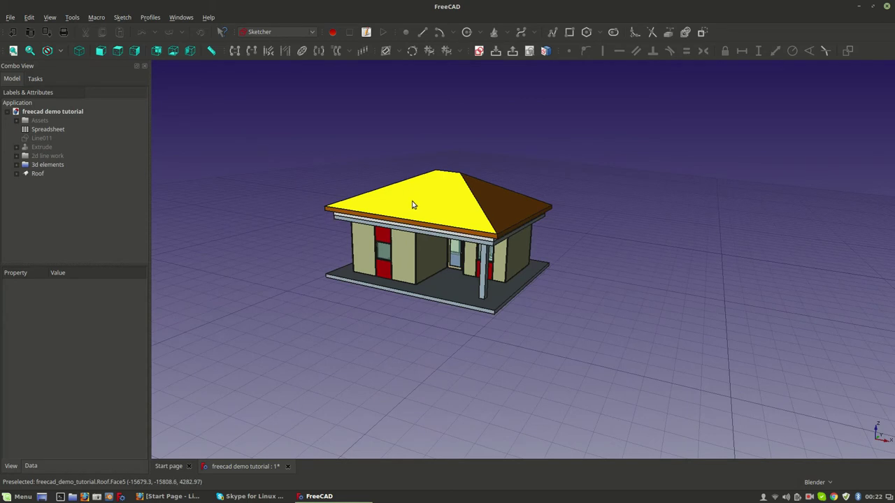
{"action": "scroll", "coordinate": [415, 242], "scroll_direction": "up", "scroll_amount": 3}
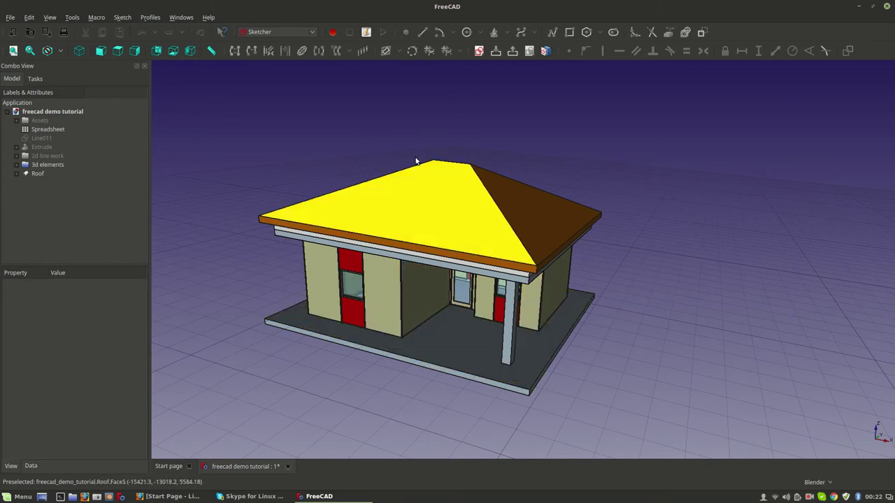
{"action": "middle_click_drag", "start_coordinate": [515, 242], "coordinate": [515, 224]}
{"action": "scroll", "coordinate": [543, 295], "scroll_direction": "up", "scroll_amount": 3}
{"action": "middle_click_drag", "start_coordinate": [543, 295], "coordinate": [518, 253]}
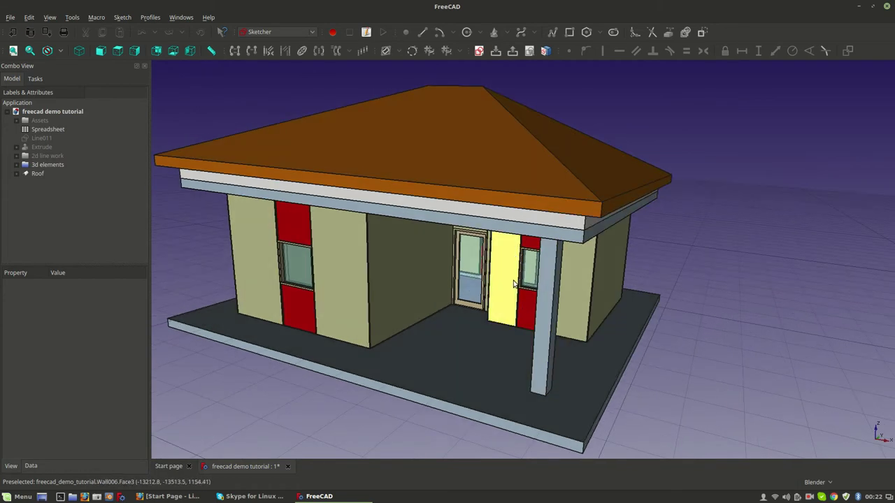
{"action": "middle_click_drag", "start_coordinate": [515, 290], "coordinate": [495, 316]}
{"action": "scroll", "coordinate": [485, 306], "scroll_direction": "down", "scroll_amount": 3}
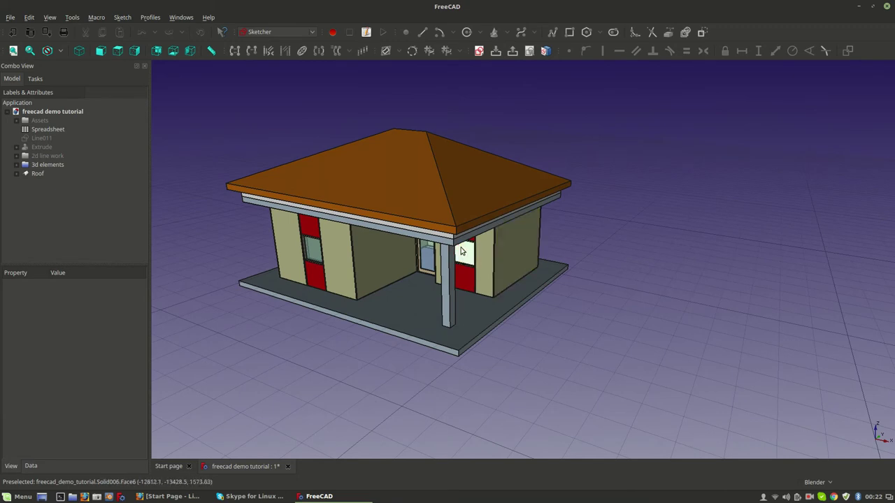
{"action": "middle_click_drag", "start_coordinate": [489, 294], "coordinate": [538, 301]}
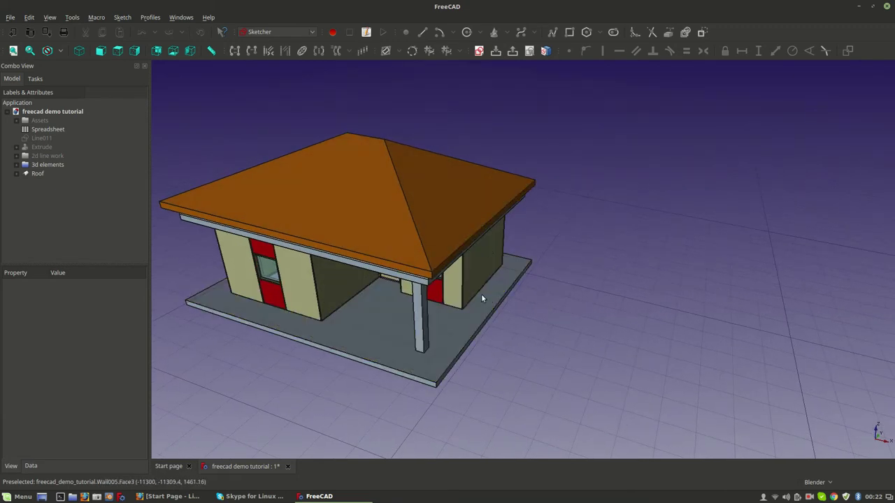
{"action": "scroll", "coordinate": [377, 180], "scroll_direction": "down", "scroll_amount": 3}
{"action": "scroll", "coordinate": [445, 202], "scroll_direction": "up", "scroll_amount": 3}
{"action": "middle_click_drag", "start_coordinate": [445, 202], "coordinate": [537, 281]}
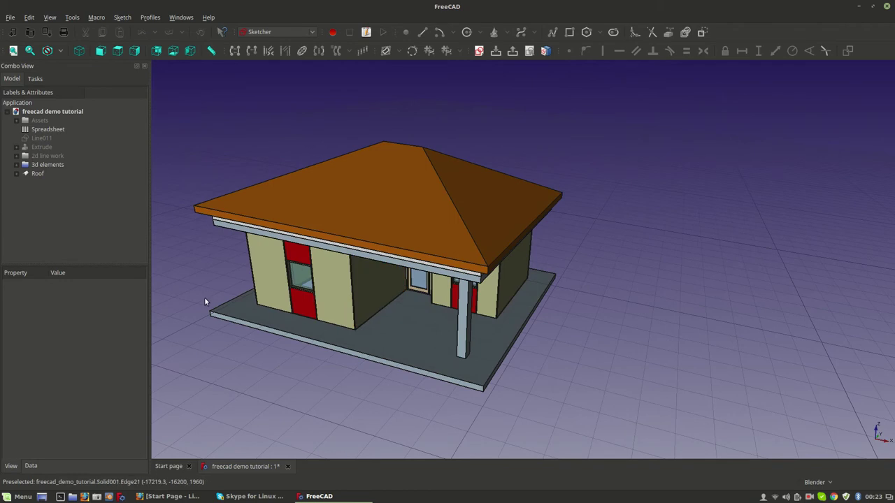
{"action": "middle_click_drag", "start_coordinate": [335, 311], "coordinate": [420, 353]}
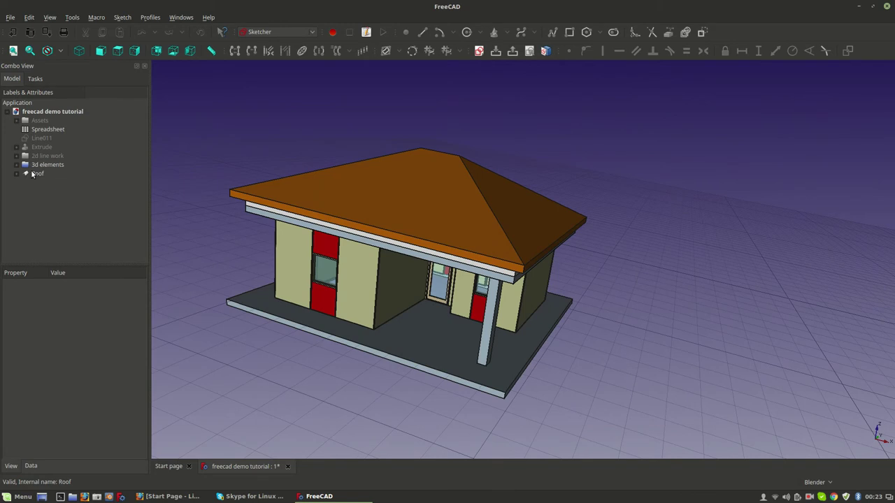
{"action": "middle_click_drag", "start_coordinate": [435, 322], "coordinate": [408, 328]}
{"action": "scroll", "coordinate": [267, 290], "scroll_direction": "up", "scroll_amount": 3}
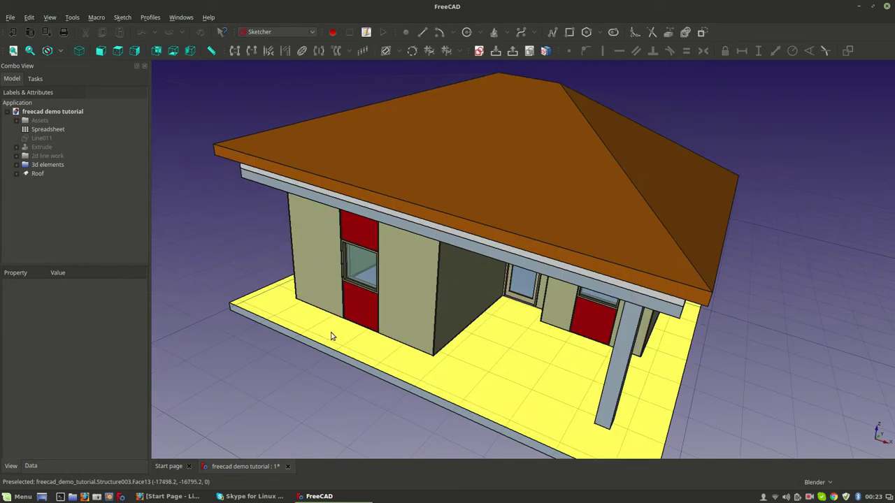
{"action": "scroll", "coordinate": [584, 346], "scroll_direction": "down", "scroll_amount": 3}
{"action": "middle_click_drag", "start_coordinate": [545, 328], "coordinate": [589, 422]}
{"action": "middle_click_drag", "start_coordinate": [427, 369], "coordinate": [500, 294]}
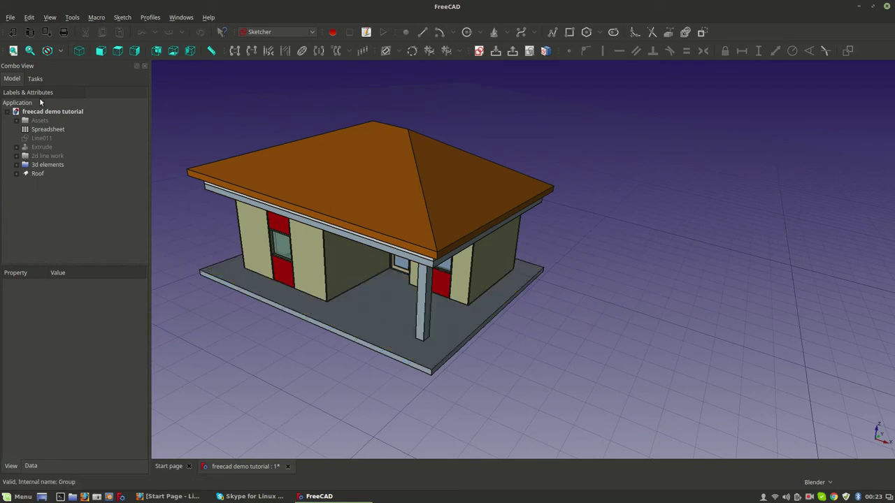
Look straight down on the house from the top in orthographic projection.
{"action": "left_click", "coordinate": [117, 50]}
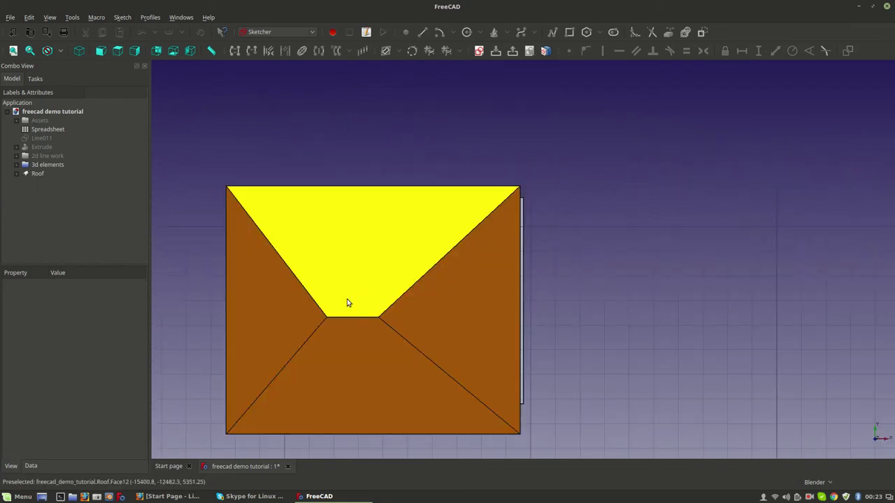
{"action": "middle_click_drag", "start_coordinate": [330, 174], "coordinate": [415, 144], "text": "shift"}
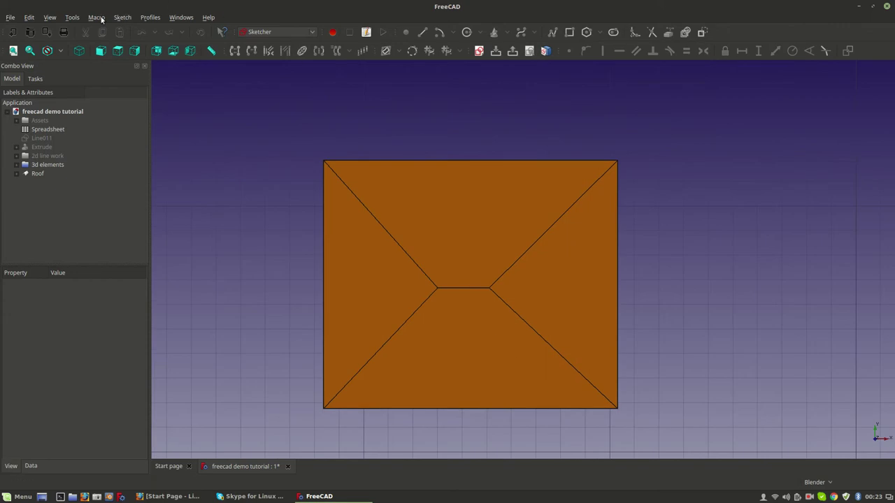
{"action": "left_click", "coordinate": [50, 17]}
{"action": "left_click", "coordinate": [62, 43]}
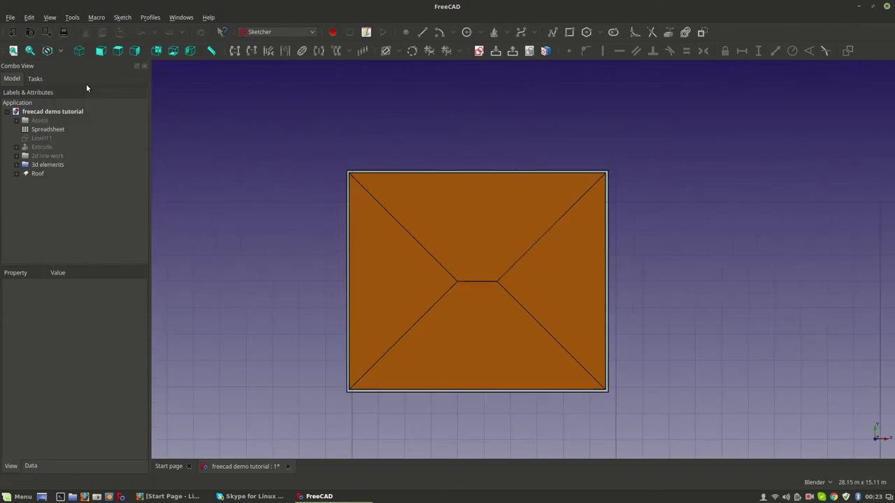
Switch the draw style to Wireframe and centre the floor plan in view.
{"action": "left_click", "coordinate": [61, 51]}
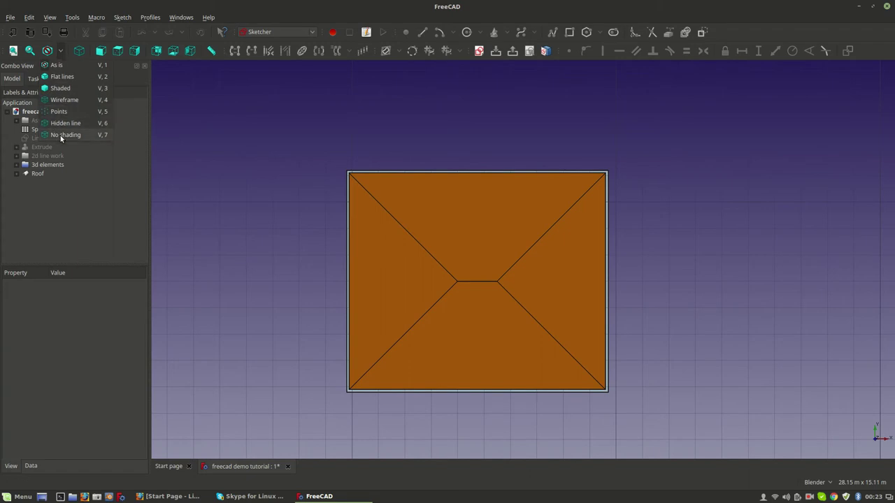
{"action": "left_click", "coordinate": [61, 100]}
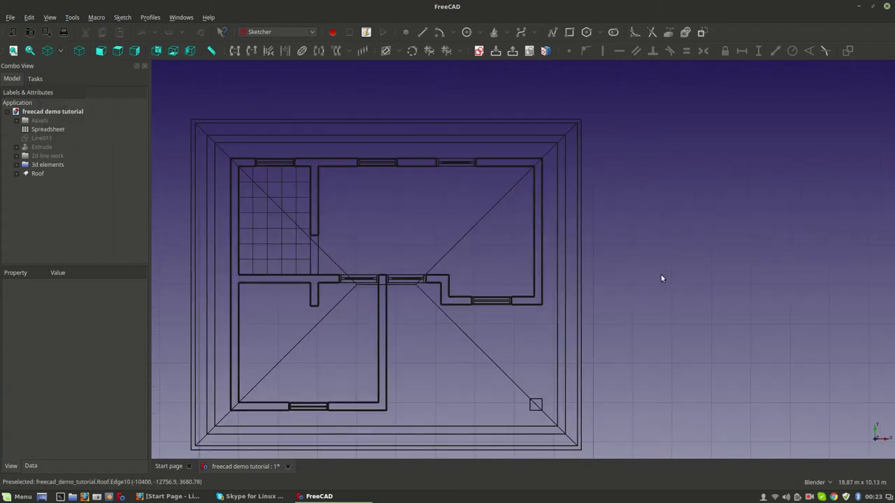
{"action": "middle_click_drag", "start_coordinate": [585, 281], "coordinate": [583, 240], "text": "shift"}
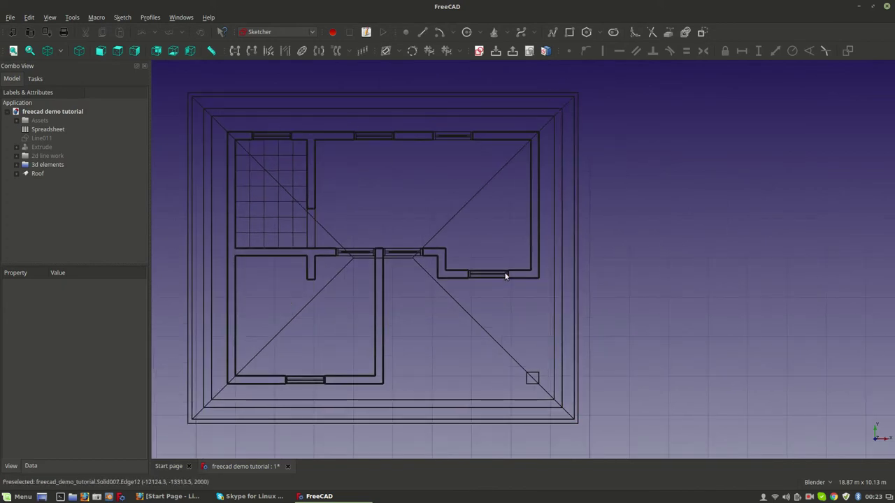
{"action": "left_click", "coordinate": [280, 31]}
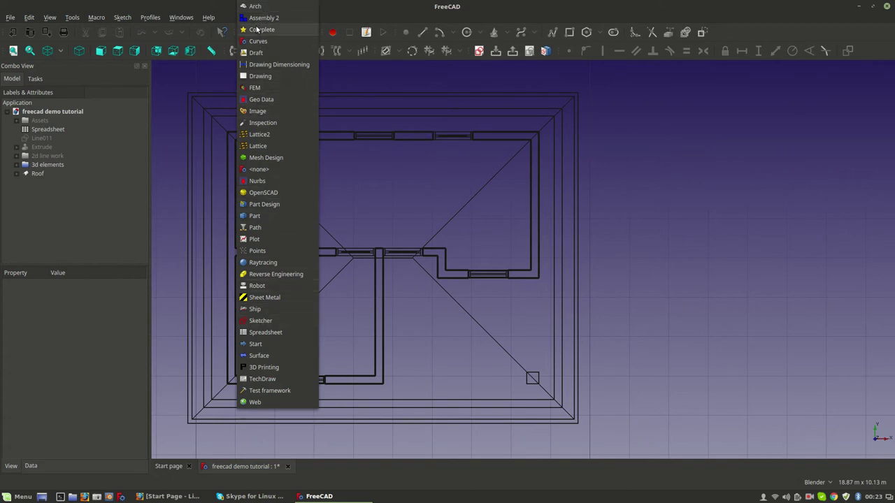
Switch to the Draft workbench and set the working plane to Top.
{"action": "left_click", "coordinate": [254, 53]}
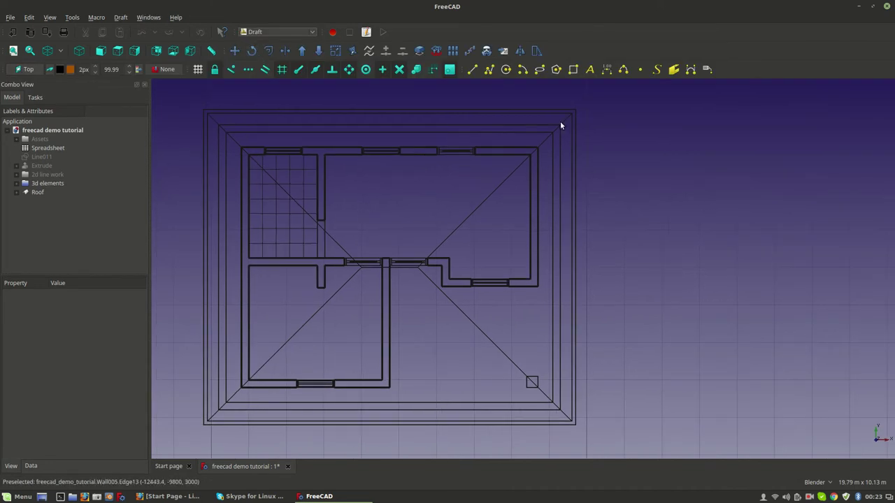
{"action": "left_click", "coordinate": [488, 69]}
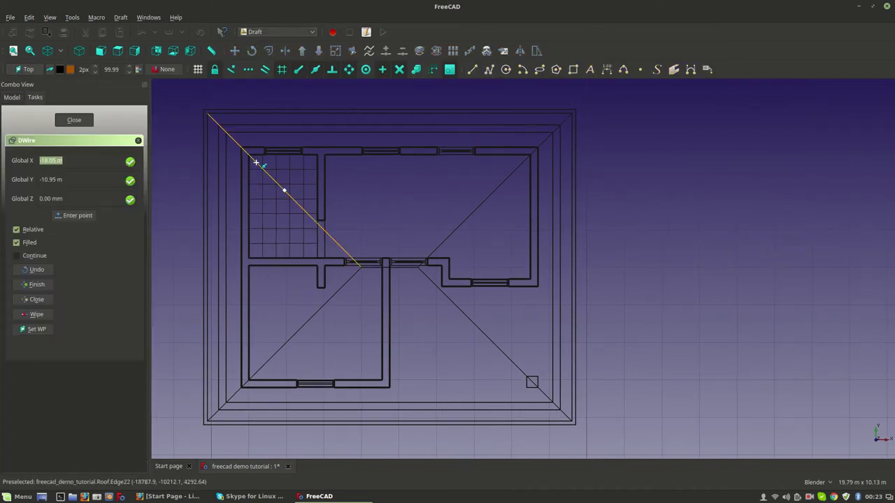
{"action": "key", "text": "Escape"}
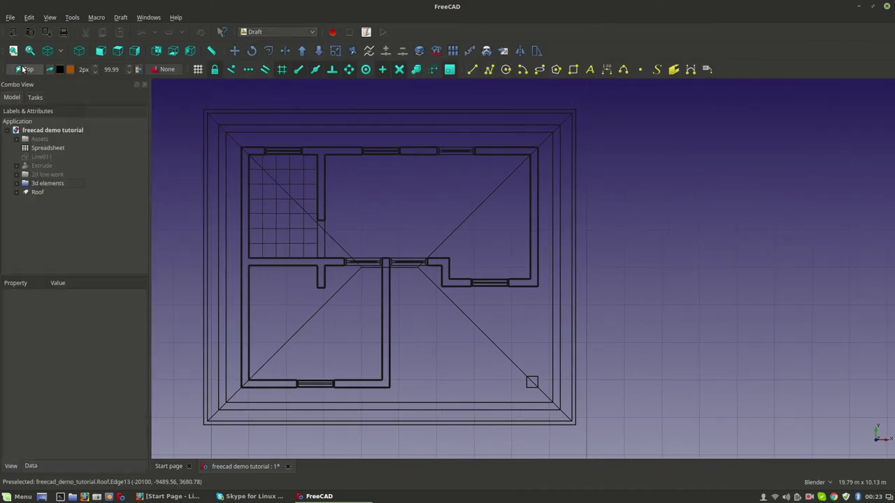
{"action": "left_click", "coordinate": [23, 69]}
{"action": "left_click", "coordinate": [25, 179]}
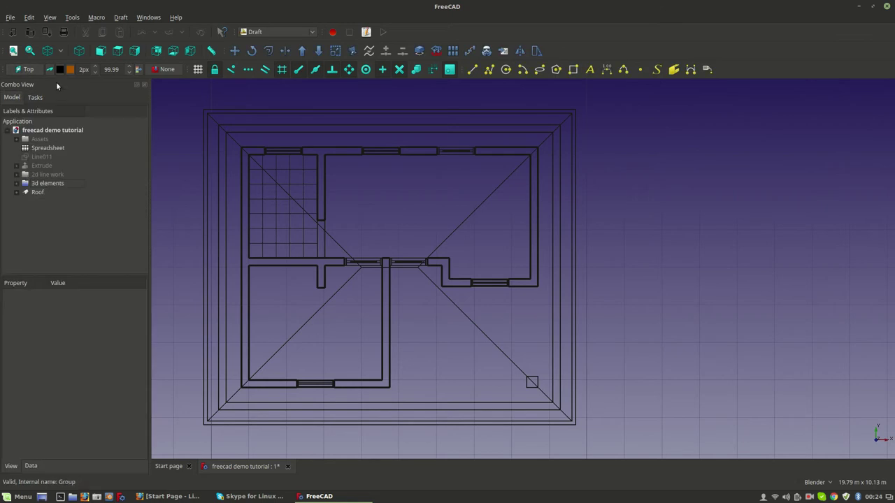
Trace the plan's outer wall corners with a Draft wire, finishing back at the top-left corner.
{"action": "left_click", "coordinate": [488, 70]}
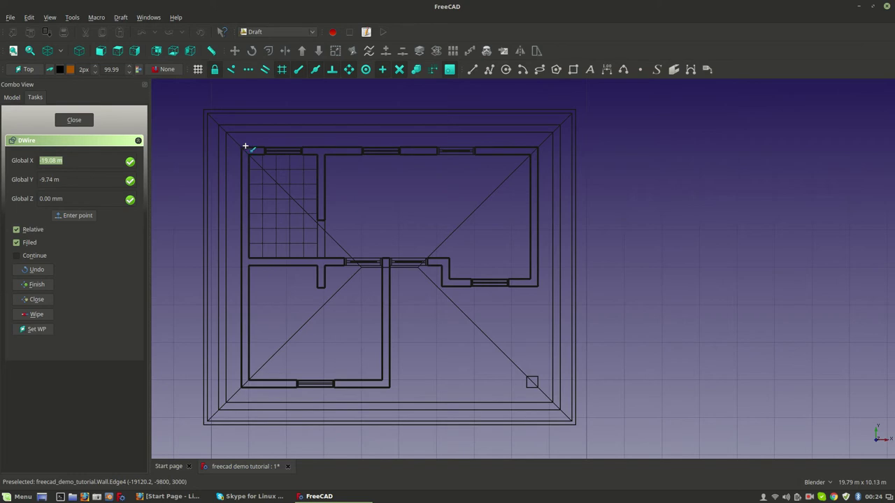
{"action": "left_click", "coordinate": [246, 150]}
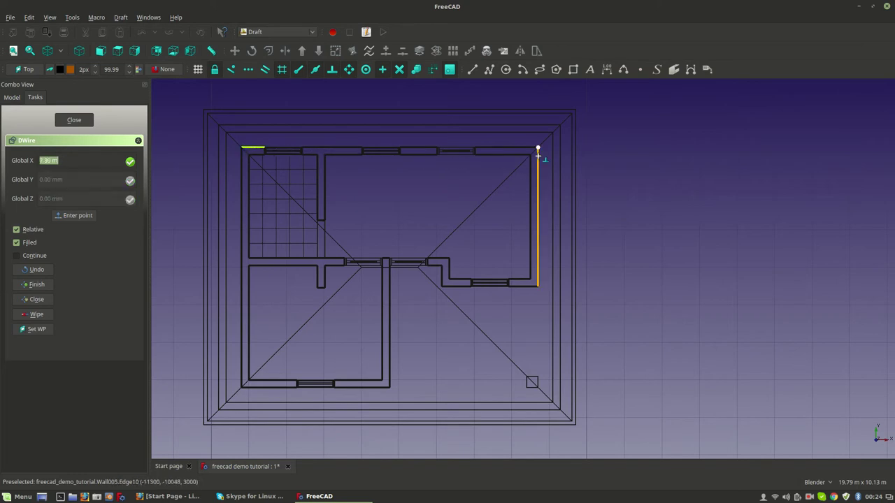
{"action": "left_click", "coordinate": [537, 199]}
{"action": "left_click", "coordinate": [538, 285]}
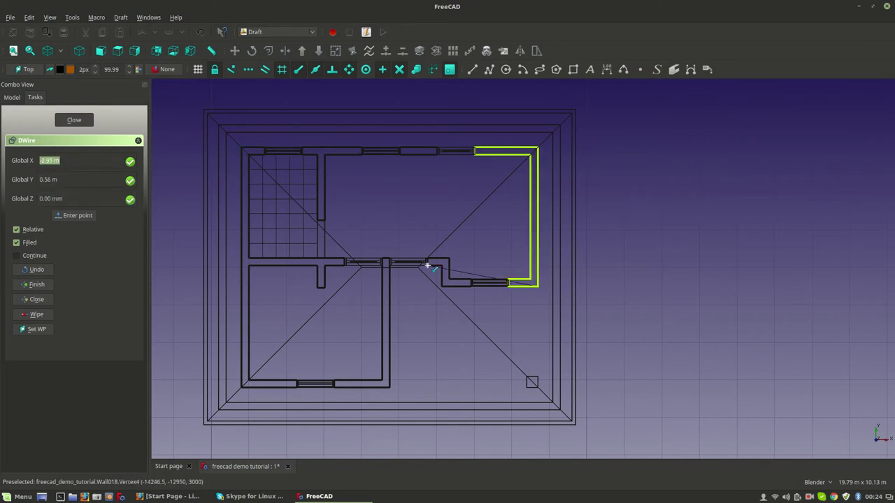
{"action": "left_click", "coordinate": [442, 283]}
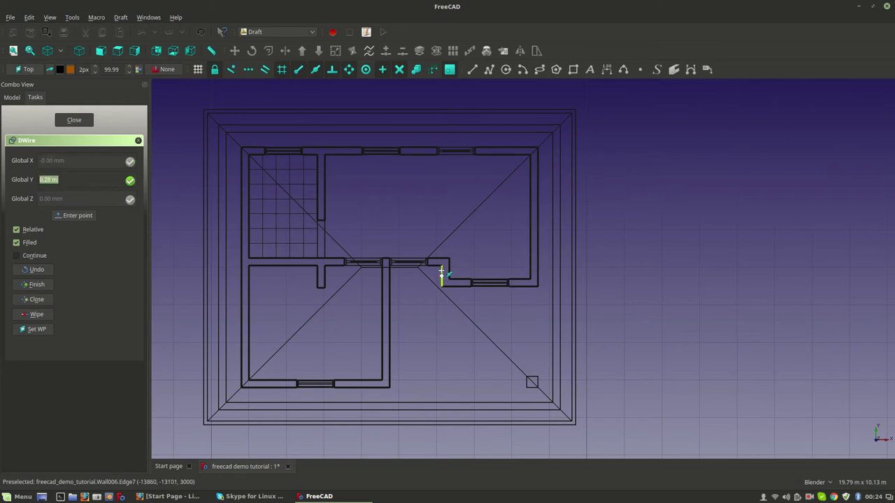
{"action": "left_click", "coordinate": [441, 266]}
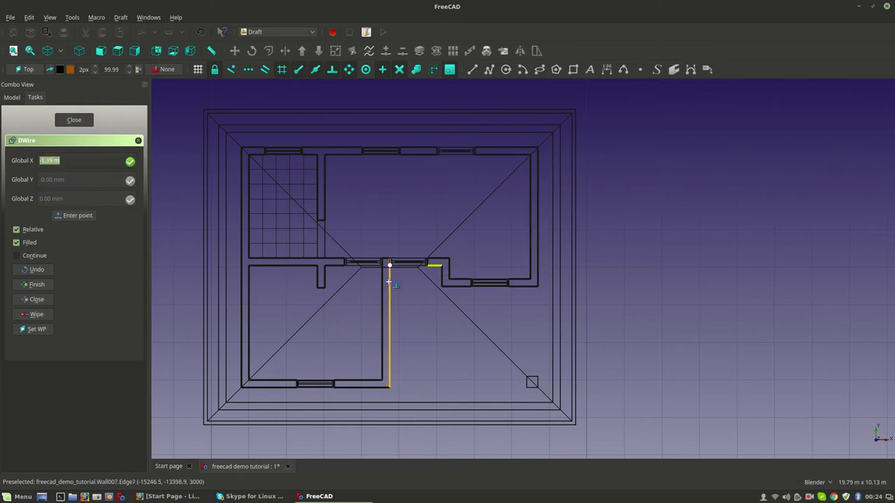
{"action": "scroll", "coordinate": [388, 282], "scroll_direction": "up", "scroll_amount": 2}
{"action": "left_click", "coordinate": [390, 282]}
{"action": "scroll", "coordinate": [390, 293], "scroll_direction": "down", "scroll_amount": 4}
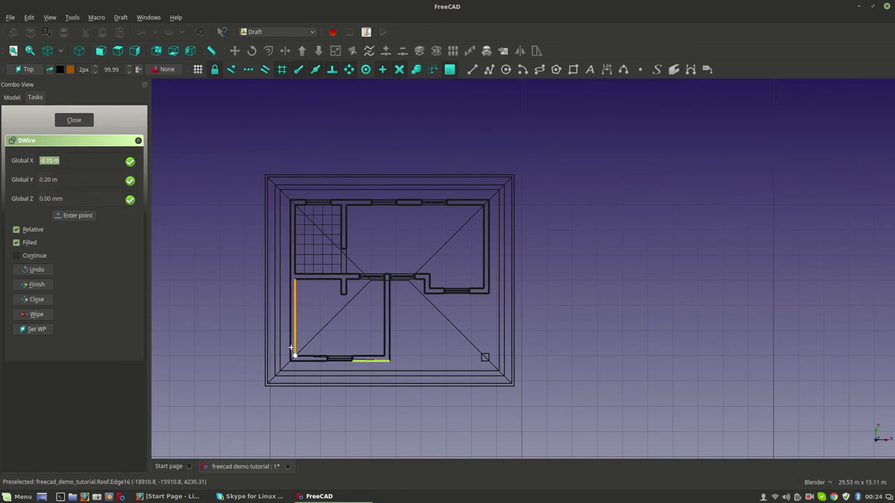
{"action": "scroll", "coordinate": [307, 211], "scroll_direction": "up", "scroll_amount": 2}
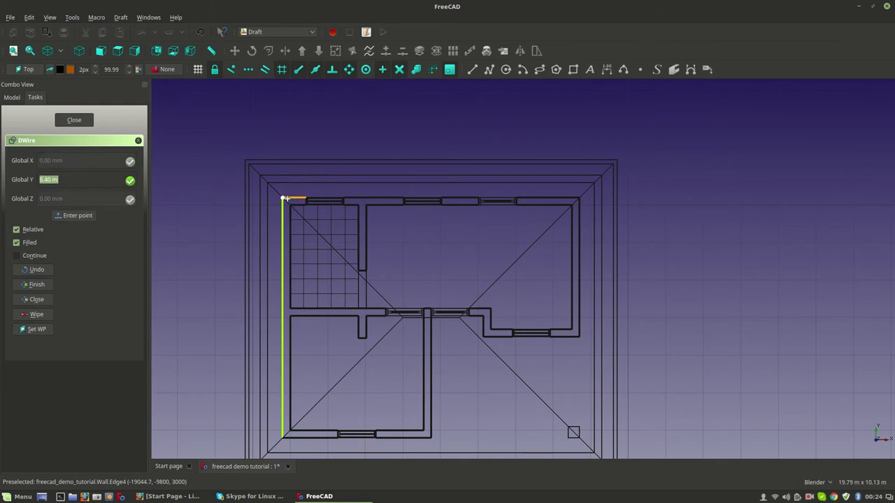
{"action": "left_click", "coordinate": [290, 198]}
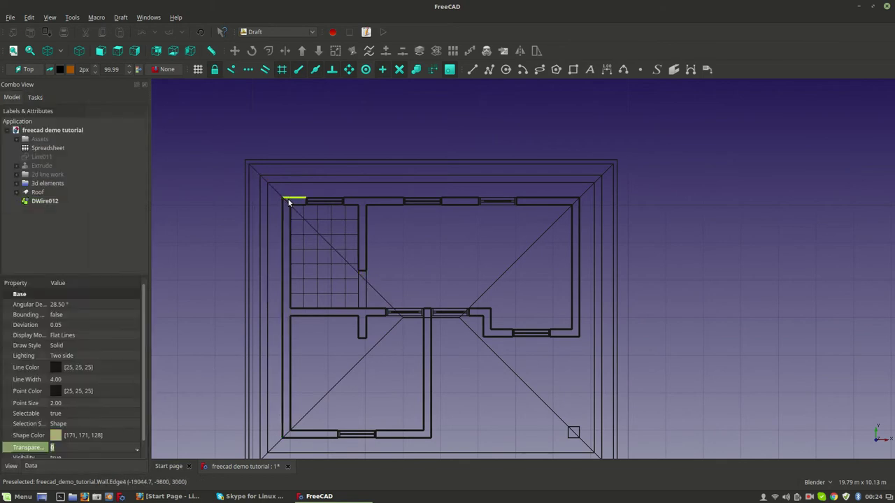
{"action": "scroll", "coordinate": [290, 198], "scroll_direction": "down", "scroll_amount": 4}
Select the new wire DWire012 in the tree and check it in the view.
{"action": "left_click", "coordinate": [46, 201]}
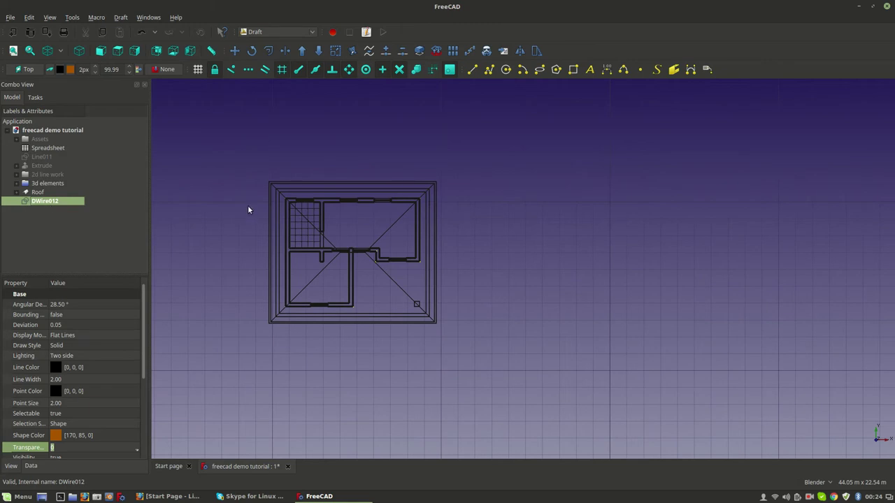
{"action": "scroll", "coordinate": [254, 199], "scroll_direction": "up", "scroll_amount": 4}
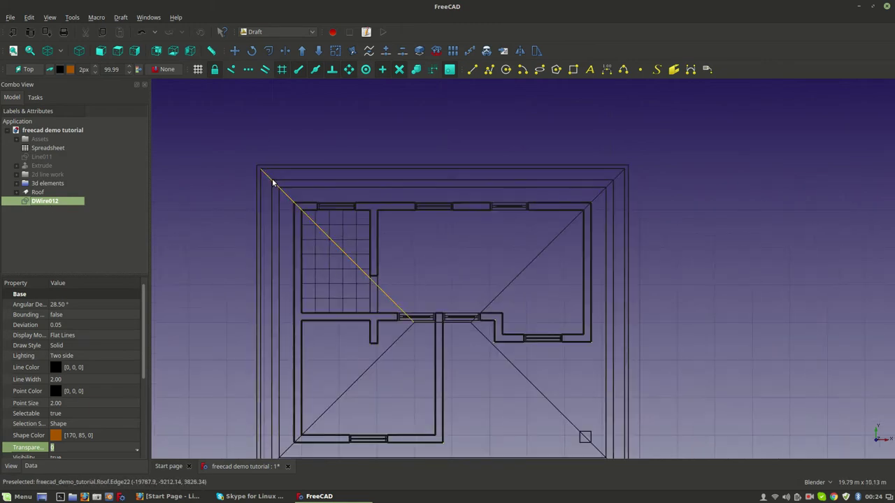
{"action": "scroll", "coordinate": [273, 200], "scroll_direction": "down", "scroll_amount": 1}
{"action": "scroll", "coordinate": [294, 391], "scroll_direction": "up", "scroll_amount": 1}
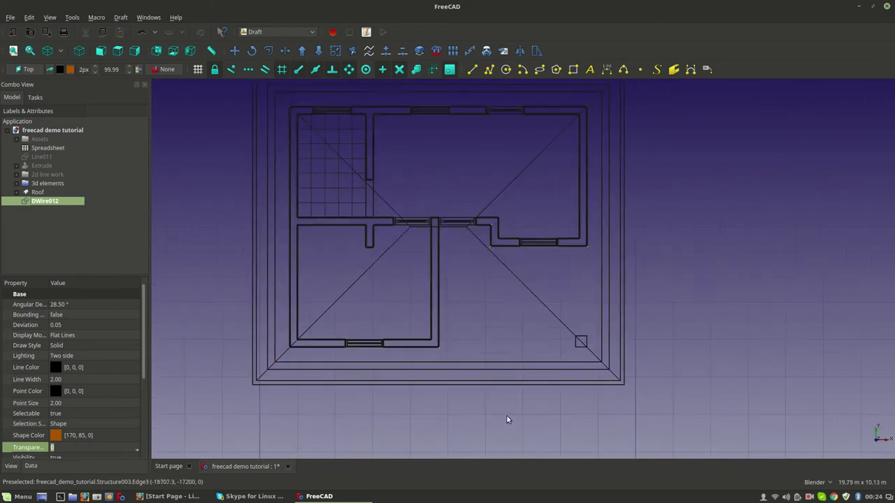
{"action": "scroll", "coordinate": [506, 405], "scroll_direction": "down", "scroll_amount": 2}
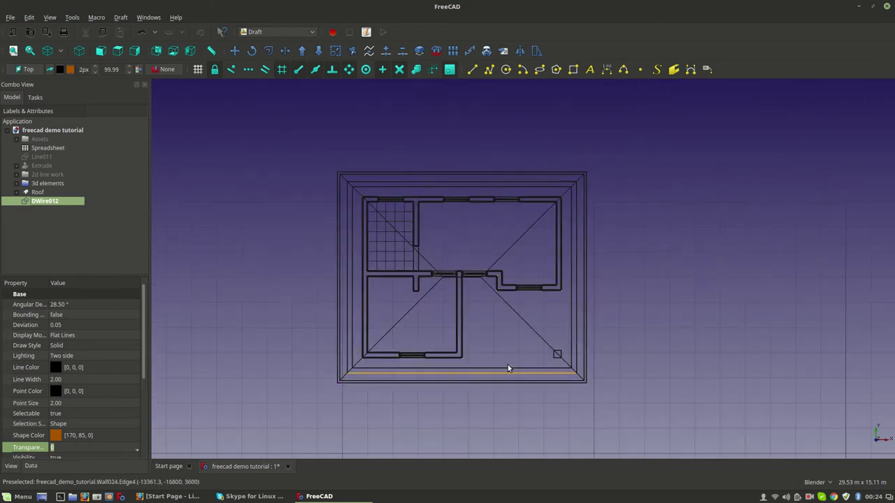
Draw a closed wire through the four roof-edge corners and select the resulting DWire013.
{"action": "left_click", "coordinate": [489, 69]}
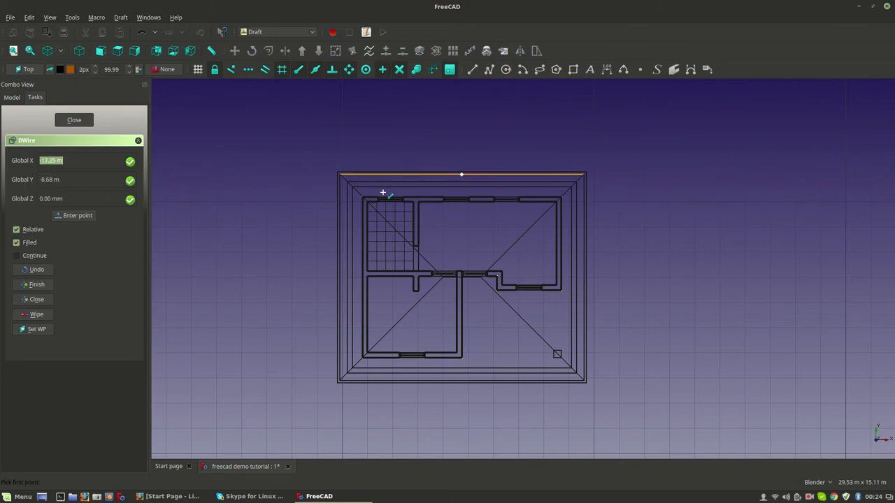
{"action": "scroll", "coordinate": [343, 176], "scroll_direction": "up", "scroll_amount": 4}
{"action": "left_click", "coordinate": [354, 178]}
{"action": "scroll", "coordinate": [419, 180], "scroll_direction": "down", "scroll_amount": 4}
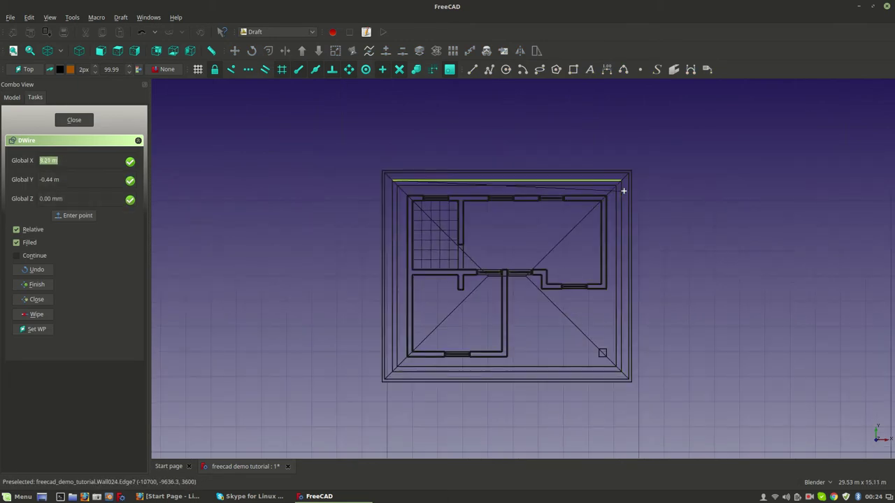
{"action": "left_click", "coordinate": [621, 180]}
{"action": "left_click", "coordinate": [621, 366]}
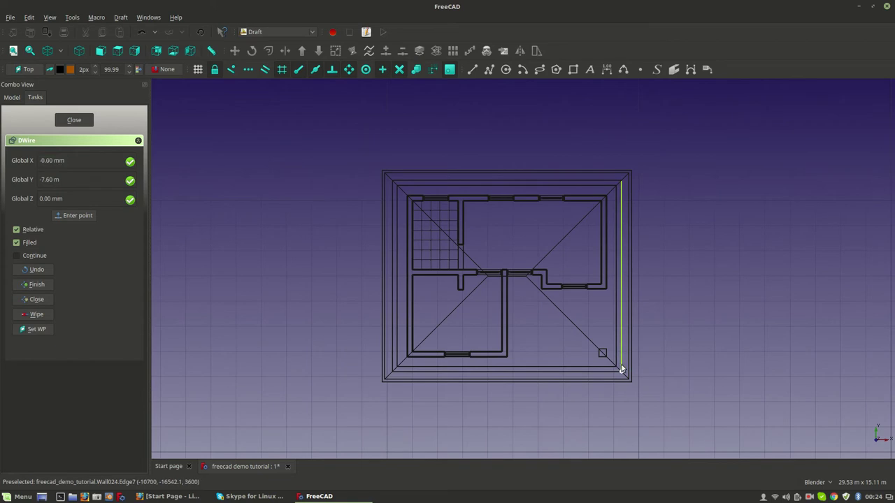
{"action": "left_click", "coordinate": [393, 362]}
{"action": "left_click", "coordinate": [396, 183]}
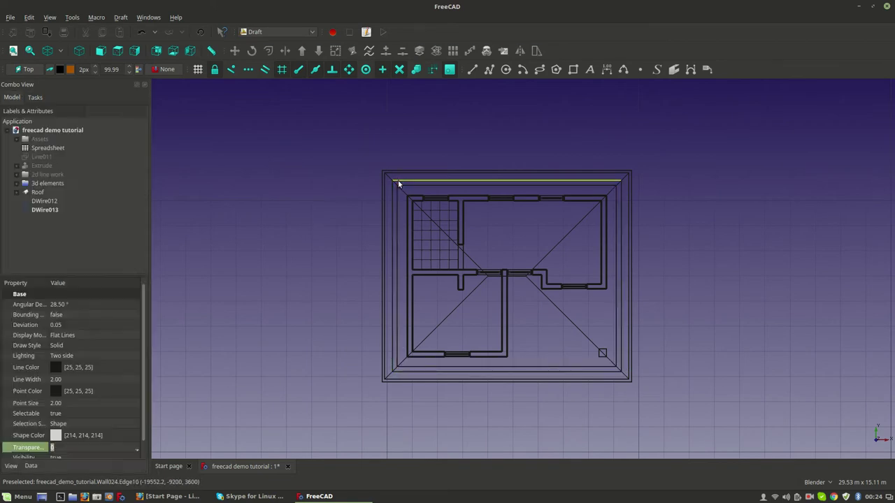
{"action": "left_click", "coordinate": [54, 210]}
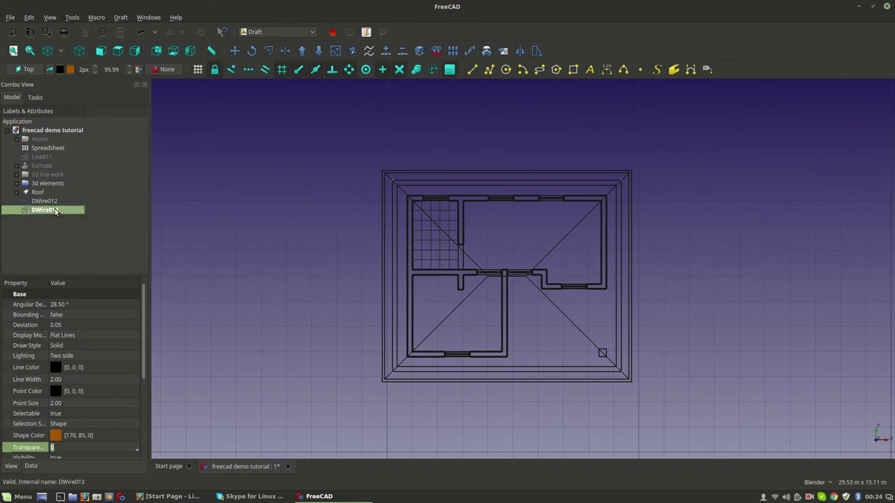
Rename DWire013 to 'roof outline'.
{"action": "right_click", "coordinate": [55, 210]}
{"action": "left_click", "coordinate": [81, 402]}
{"action": "type", "text": "roof outline"}
{"action": "key", "text": "Return"}
Rename DWire012 to 'floor outline'.
{"action": "right_click", "coordinate": [59, 201]}
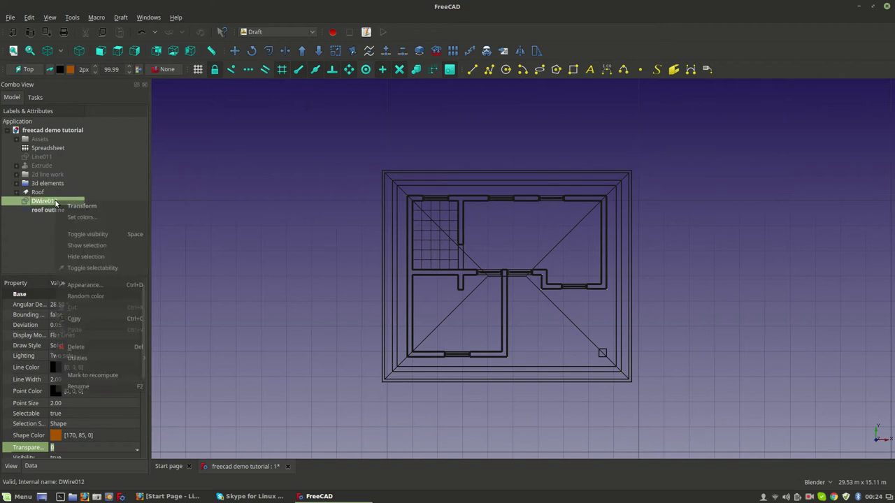
{"action": "left_click", "coordinate": [76, 394]}
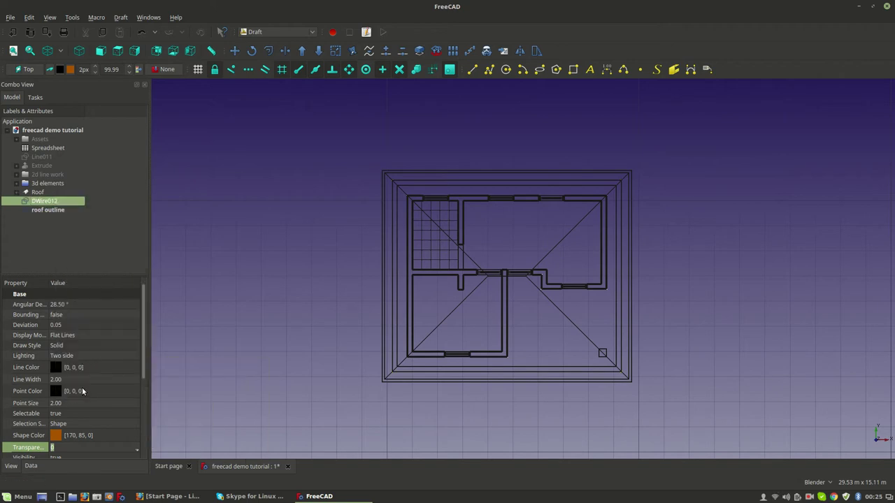
{"action": "type", "text": "floor outline"}
{"action": "left_click", "coordinate": [329, 293]}
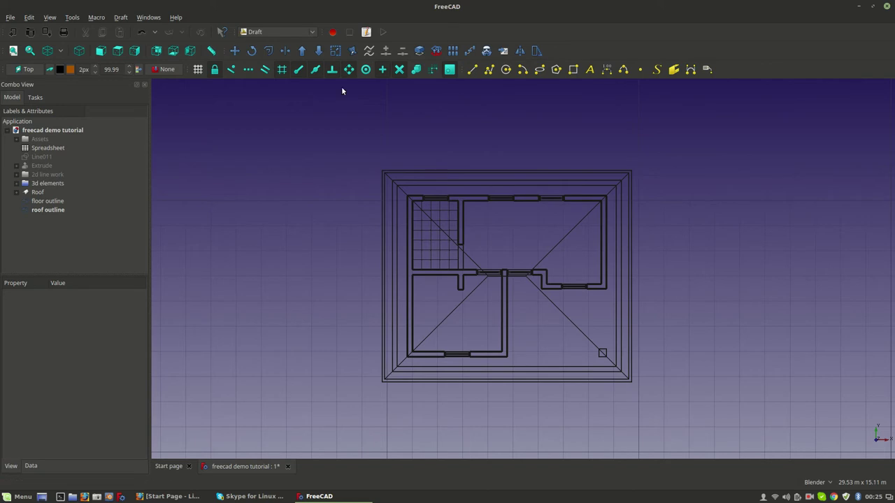
Draw a wire through the outermost rectangle's top-left, top-right, bottom-right and bottom-left corners.
{"action": "left_click", "coordinate": [489, 69]}
{"action": "scroll", "coordinate": [367, 175], "scroll_direction": "down", "scroll_amount": 2}
{"action": "scroll", "coordinate": [395, 153], "scroll_direction": "up", "scroll_amount": 2}
{"action": "scroll", "coordinate": [394, 153], "scroll_direction": "up", "scroll_amount": 2}
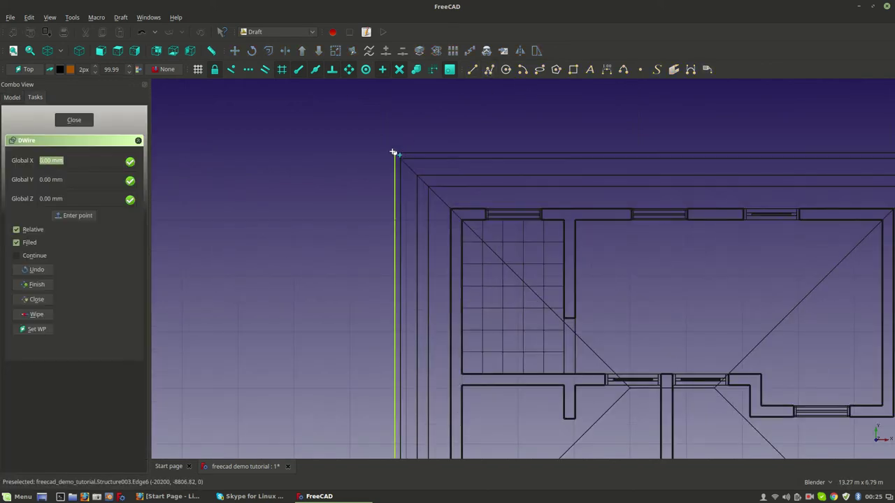
{"action": "left_click", "coordinate": [393, 153]}
{"action": "scroll", "coordinate": [394, 153], "scroll_direction": "down", "scroll_amount": 6}
{"action": "scroll", "coordinate": [566, 157], "scroll_direction": "up", "scroll_amount": 4}
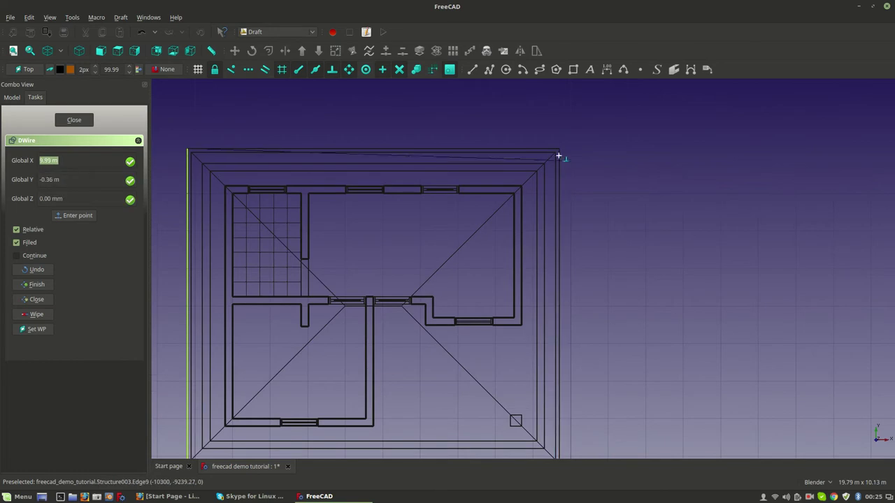
{"action": "left_click", "coordinate": [559, 150]}
{"action": "scroll", "coordinate": [559, 154], "scroll_direction": "down", "scroll_amount": 4}
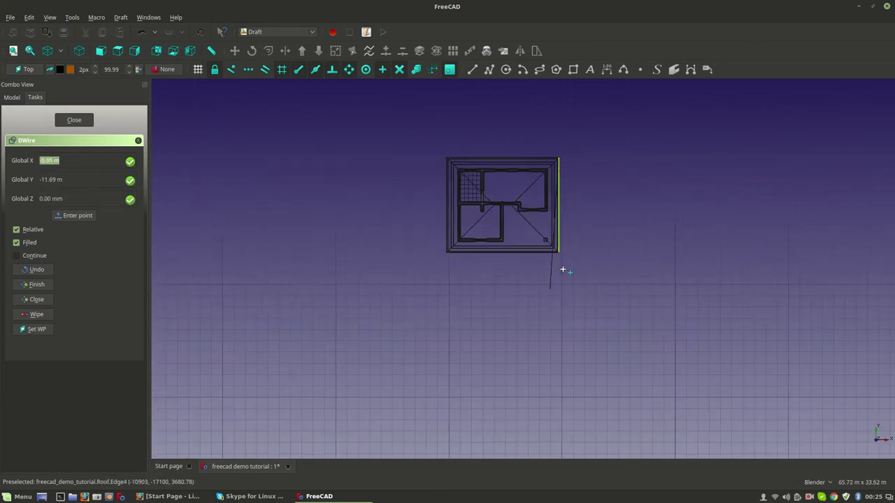
{"action": "scroll", "coordinate": [553, 280], "scroll_direction": "up", "scroll_amount": 4}
{"action": "left_click", "coordinate": [557, 200]}
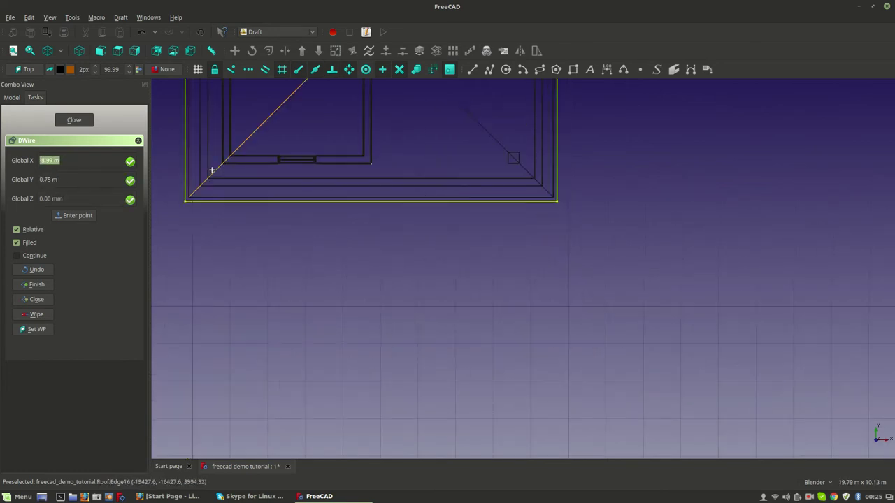
{"action": "left_click", "coordinate": [184, 197]}
{"action": "scroll", "coordinate": [184, 196], "scroll_direction": "down", "scroll_amount": 4}
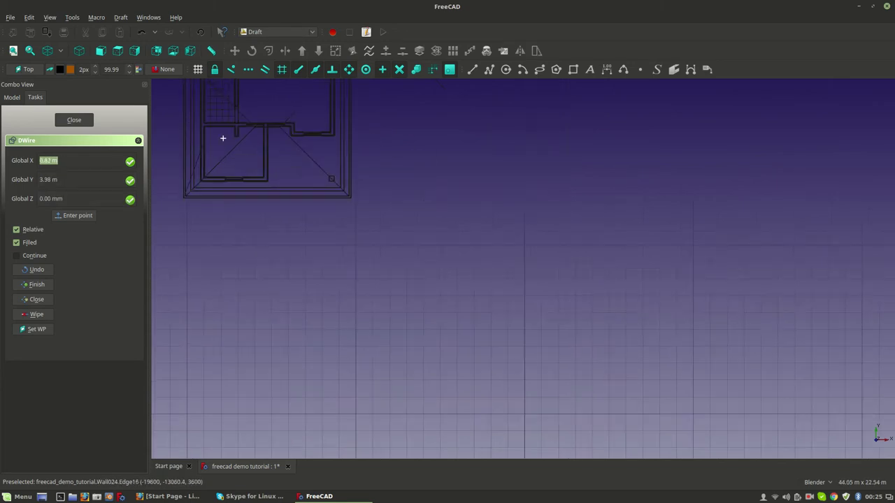
{"action": "middle_click_drag", "start_coordinate": [259, 128], "coordinate": [305, 286], "text": "shift"}
{"action": "scroll", "coordinate": [305, 286], "scroll_direction": "up", "scroll_amount": 5}
Close the outer wire, rename DWire014 to 'ground outline', and select all three outlines.
{"action": "left_click", "coordinate": [267, 195]}
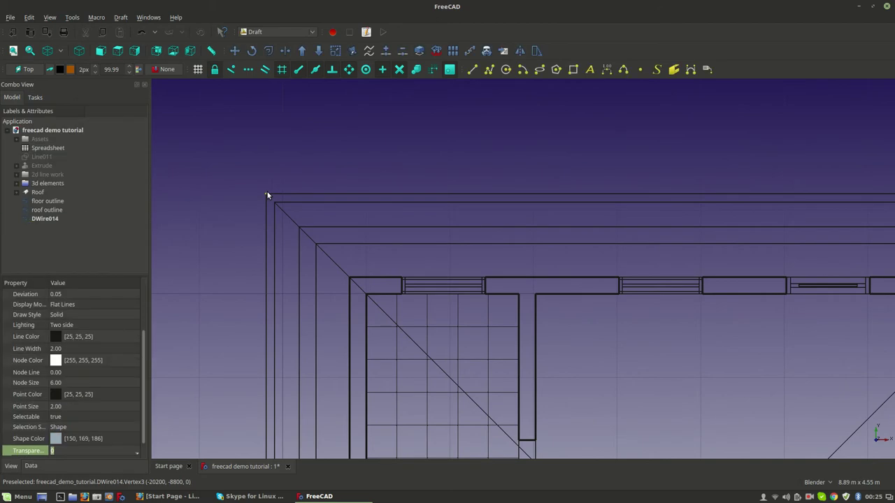
{"action": "scroll", "coordinate": [267, 195], "scroll_direction": "down", "scroll_amount": 5}
{"action": "right_click", "coordinate": [48, 220]}
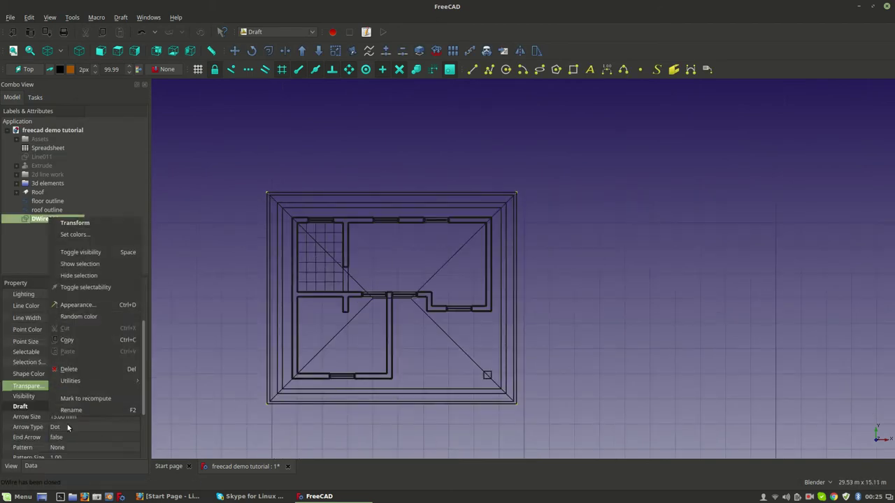
{"action": "left_click", "coordinate": [83, 403]}
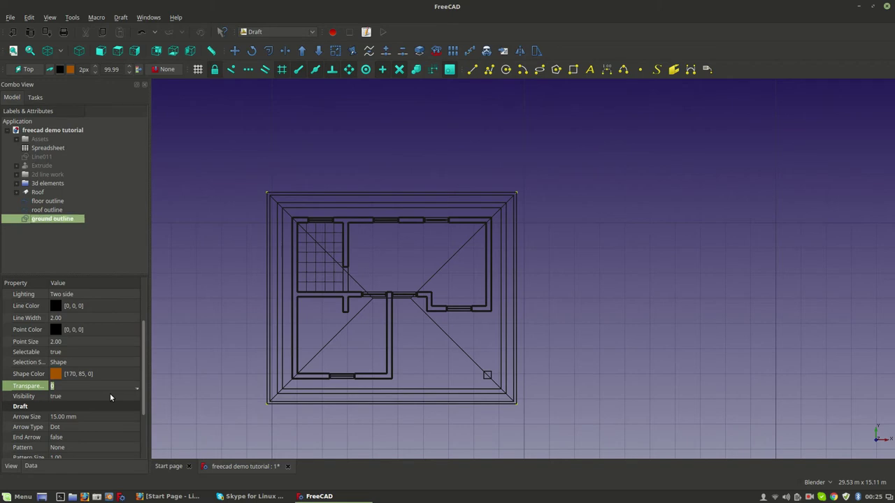
{"action": "left_click", "coordinate": [631, 284]}
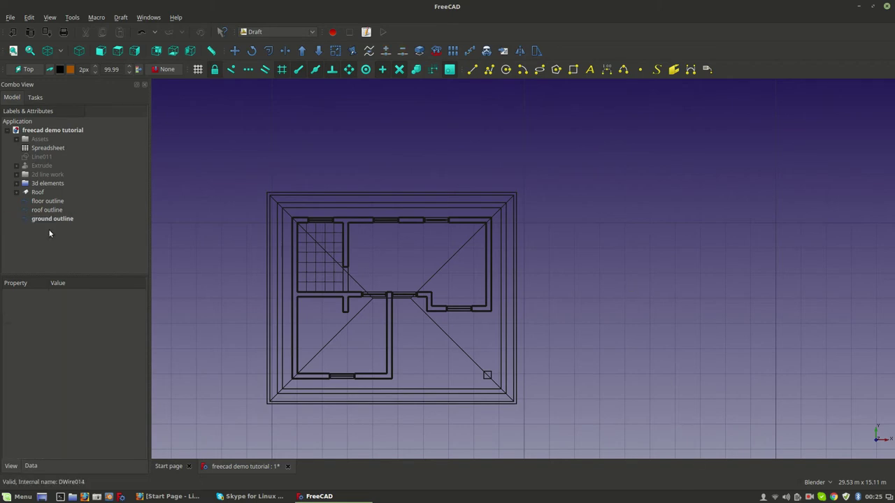
{"action": "left_click_drag", "start_coordinate": [49, 234], "coordinate": [42, 205]}
Move the three outlines from their lower-left corner to a spot beside the house.
{"action": "scroll", "coordinate": [427, 326], "scroll_direction": "down", "scroll_amount": 3}
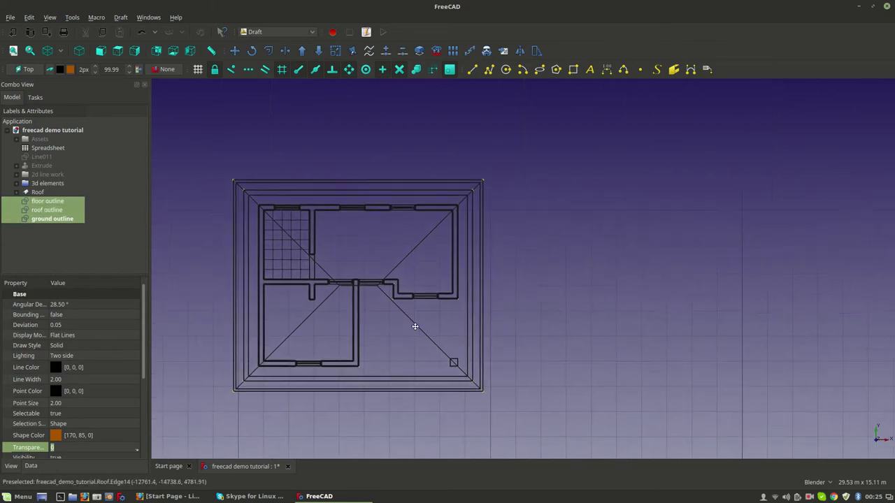
{"action": "scroll", "coordinate": [441, 328], "scroll_direction": "up", "scroll_amount": 2}
{"action": "scroll", "coordinate": [440, 328], "scroll_direction": "down", "scroll_amount": 2}
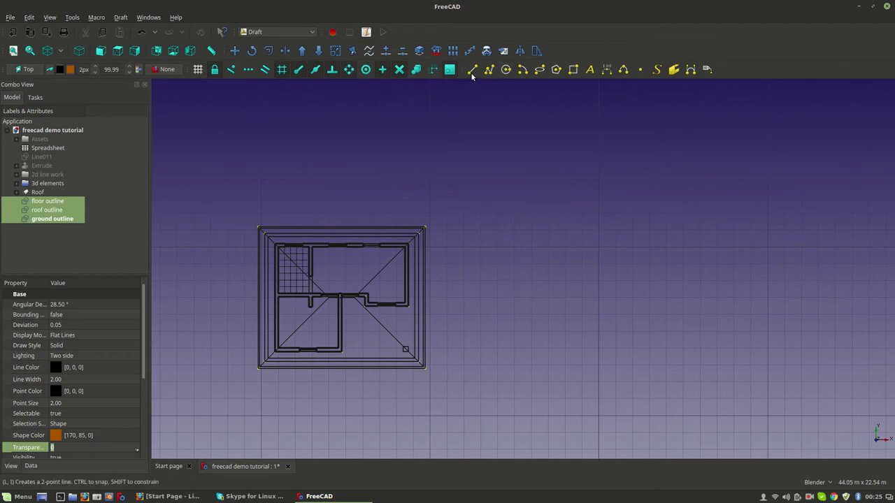
{"action": "left_click", "coordinate": [236, 56]}
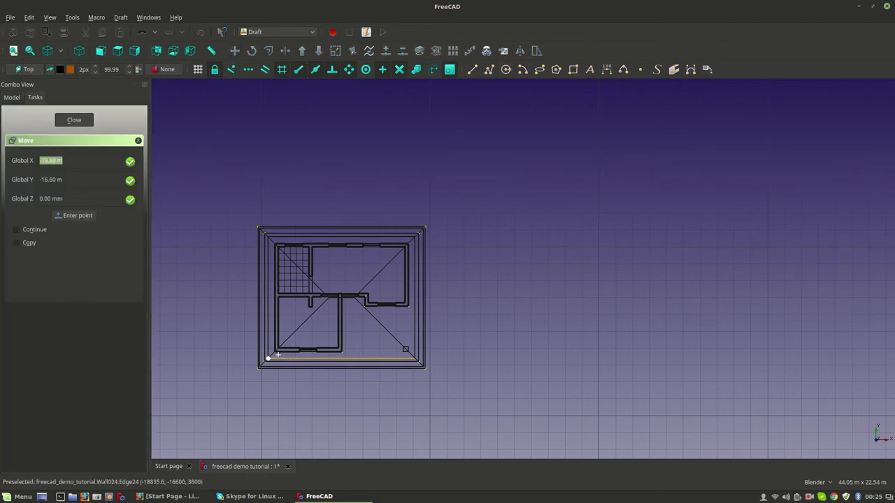
{"action": "scroll", "coordinate": [253, 361], "scroll_direction": "up", "scroll_amount": 4}
{"action": "left_click", "coordinate": [209, 396]}
{"action": "scroll", "coordinate": [209, 395], "scroll_direction": "down", "scroll_amount": 5}
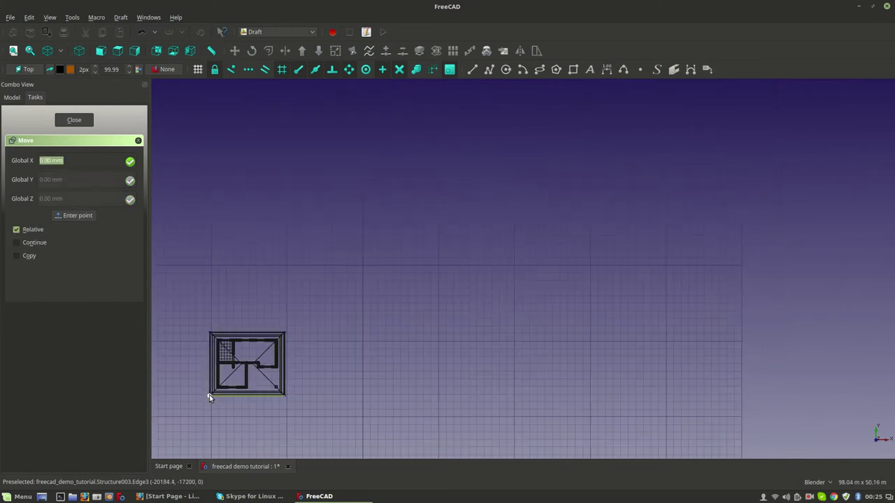
{"action": "left_click", "coordinate": [329, 397]}
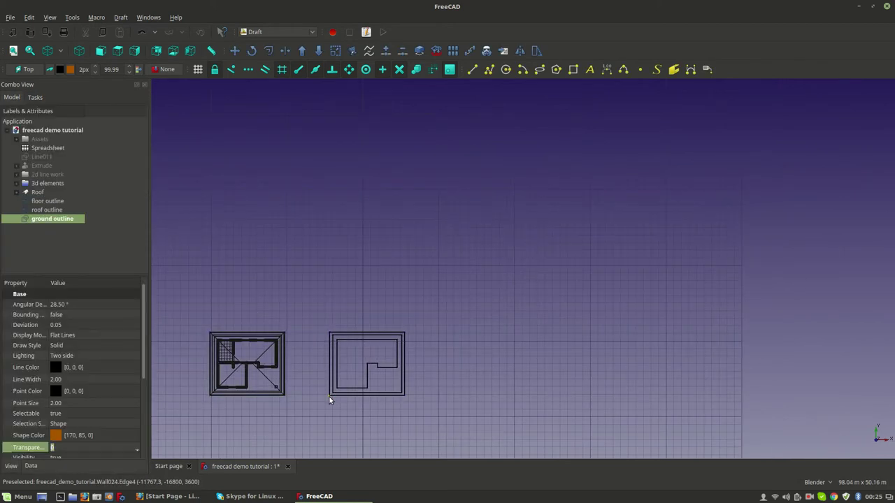
Orbit to see the house and moved outlines in perspective, then clear the selection.
{"action": "scroll", "coordinate": [329, 398], "scroll_direction": "up", "scroll_amount": 5}
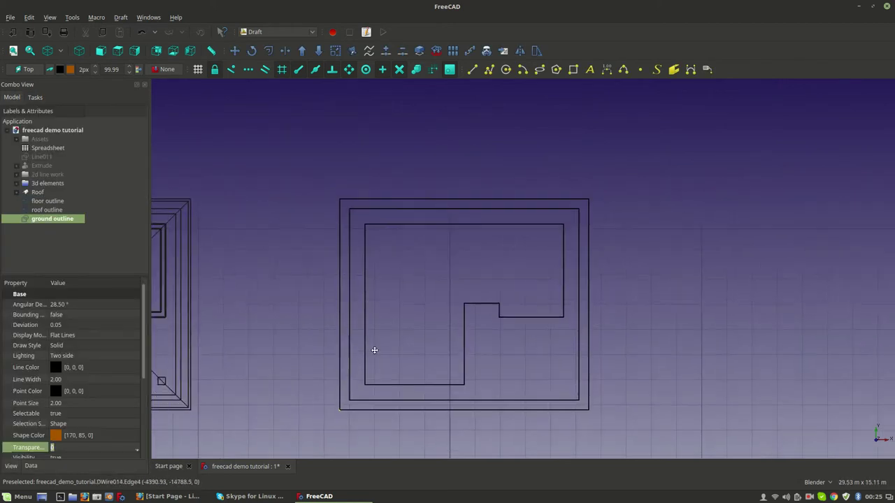
{"action": "scroll", "coordinate": [392, 356], "scroll_direction": "down", "scroll_amount": 4}
{"action": "middle_click_drag", "start_coordinate": [376, 380], "coordinate": [509, 306]}
{"action": "scroll", "coordinate": [521, 361], "scroll_direction": "up", "scroll_amount": 2}
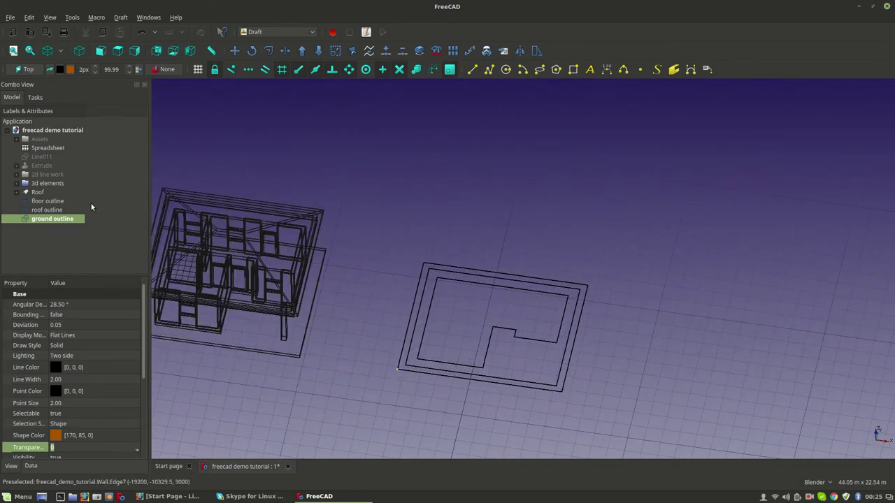
{"action": "left_click", "coordinate": [70, 240]}
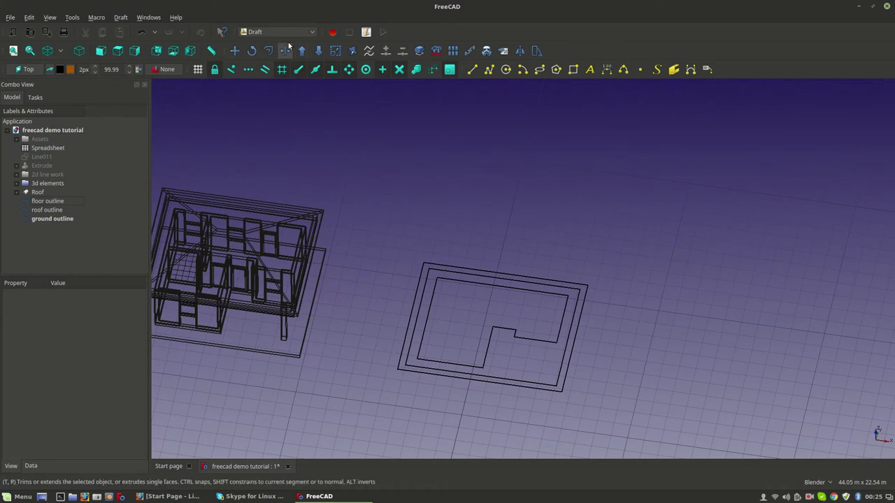
Restore a shaded draw style and select the roof, ground and floor outlines.
{"action": "left_click", "coordinate": [60, 50]}
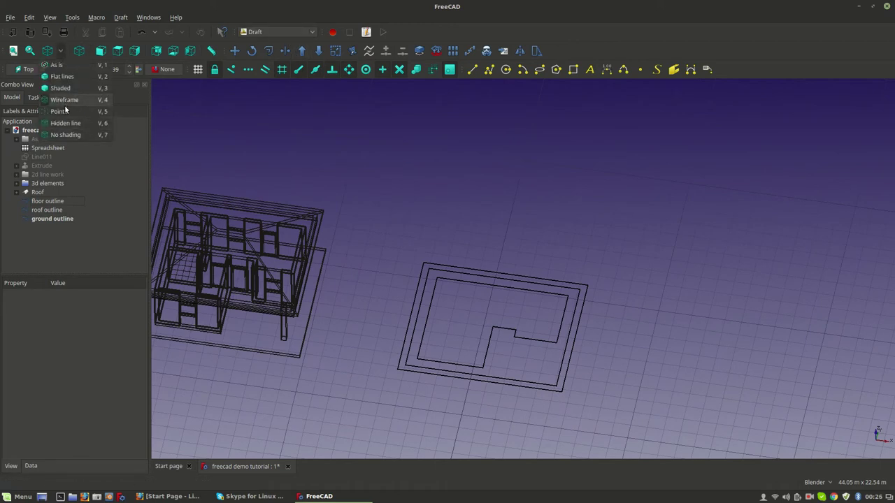
{"action": "left_click", "coordinate": [62, 136]}
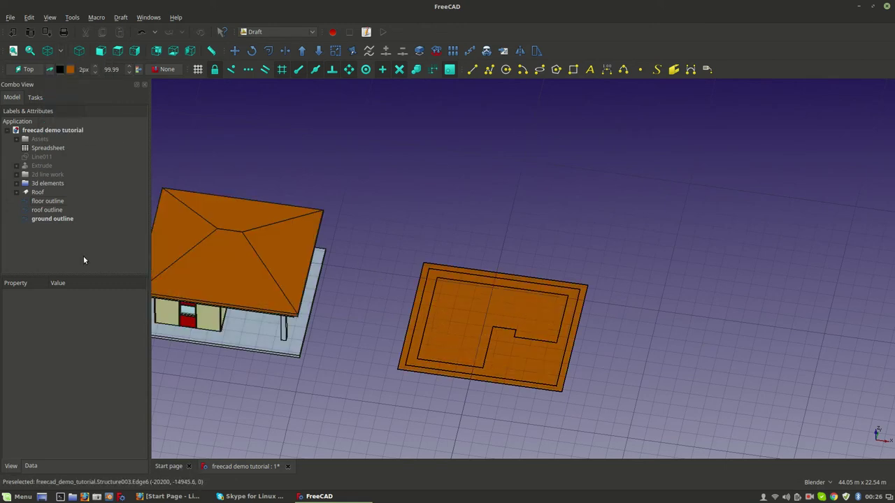
{"action": "left_click", "coordinate": [52, 219]}
{"action": "left_click", "coordinate": [47, 210], "text": "ctrl"}
{"action": "left_click", "coordinate": [63, 202], "text": "ctrl"}
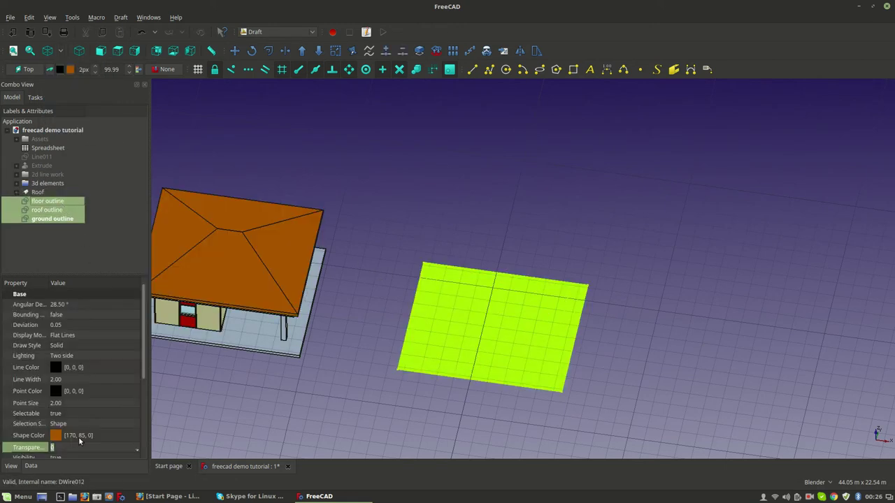
Set the outlines' Make Face property to false so they become plain wires.
{"action": "scroll", "coordinate": [106, 447], "scroll_direction": "down", "scroll_amount": 4}
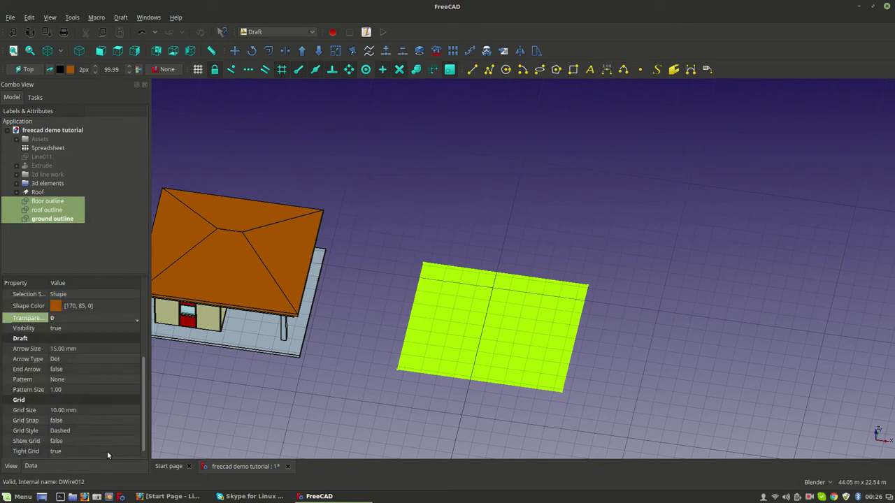
{"action": "left_click", "coordinate": [29, 467]}
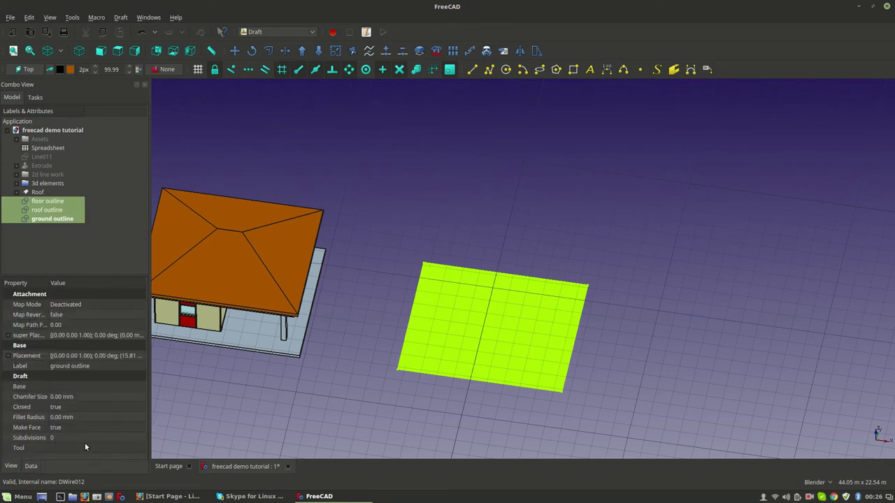
{"action": "left_click", "coordinate": [92, 427]}
{"action": "left_click", "coordinate": [92, 427]}
{"action": "left_click", "coordinate": [88, 415]}
{"action": "left_click", "coordinate": [311, 398]}
View the outlines from the top and centre them in the view.
{"action": "left_click", "coordinate": [118, 50]}
{"action": "middle_click_drag", "start_coordinate": [475, 292], "coordinate": [364, 278], "text": "shift"}
{"action": "scroll", "coordinate": [364, 279], "scroll_direction": "up", "scroll_amount": 3}
{"action": "right_click", "coordinate": [544, 255]}
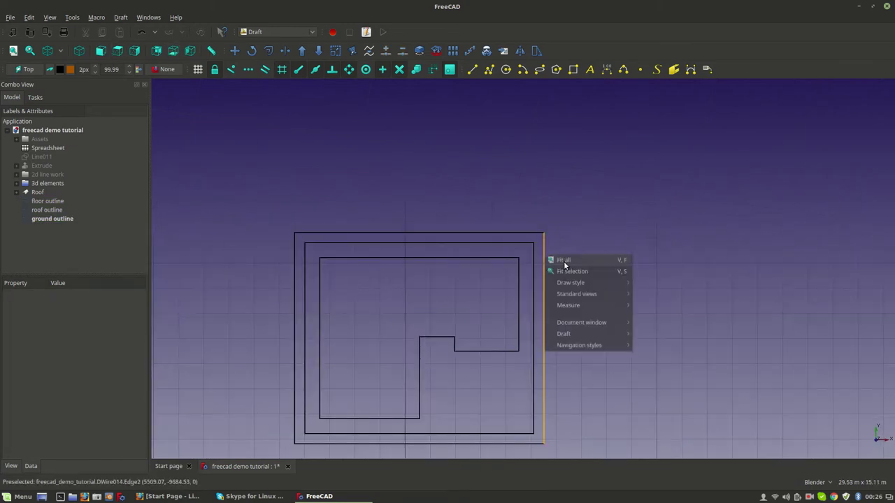
{"action": "mouse_move", "coordinate": [598, 348]}
{"action": "left_click", "coordinate": [653, 361]}
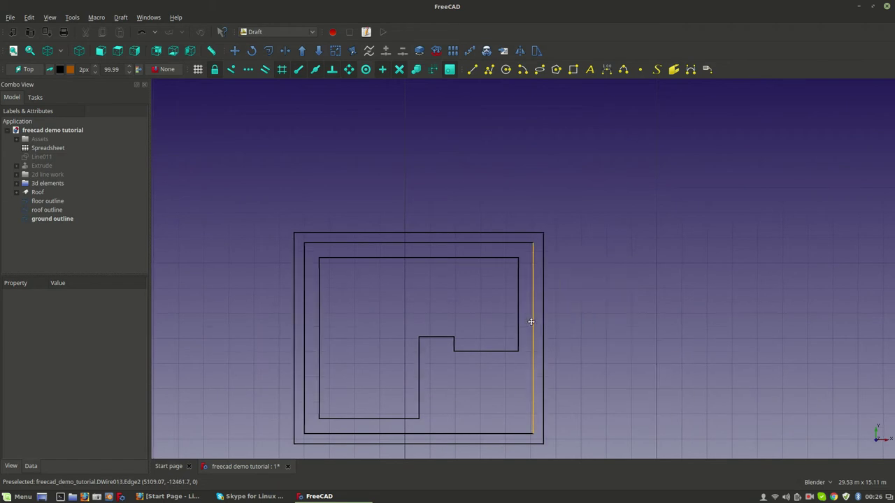
{"action": "middle_click_drag", "start_coordinate": [532, 324], "coordinate": [540, 290], "text": "shift"}
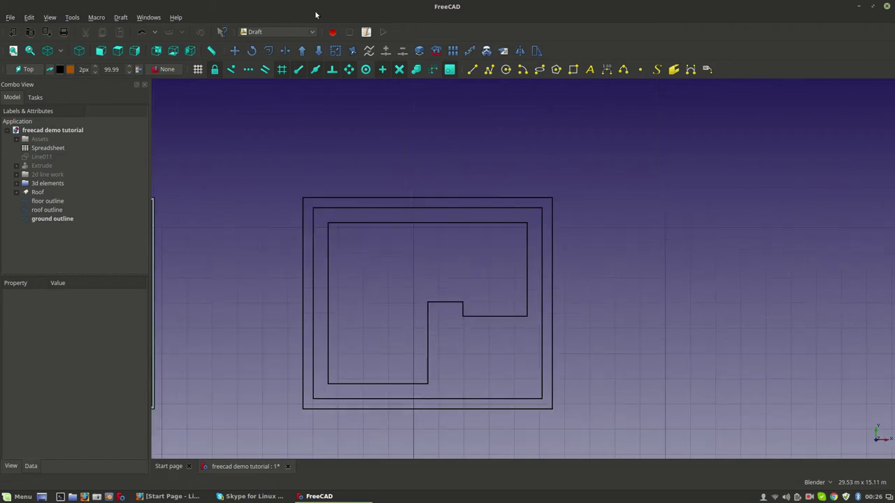
{"action": "left_click", "coordinate": [297, 29]}
In the Sketcher workbench, create a new empty sketch on the XY-Plane.
{"action": "key", "text": "Escape"}
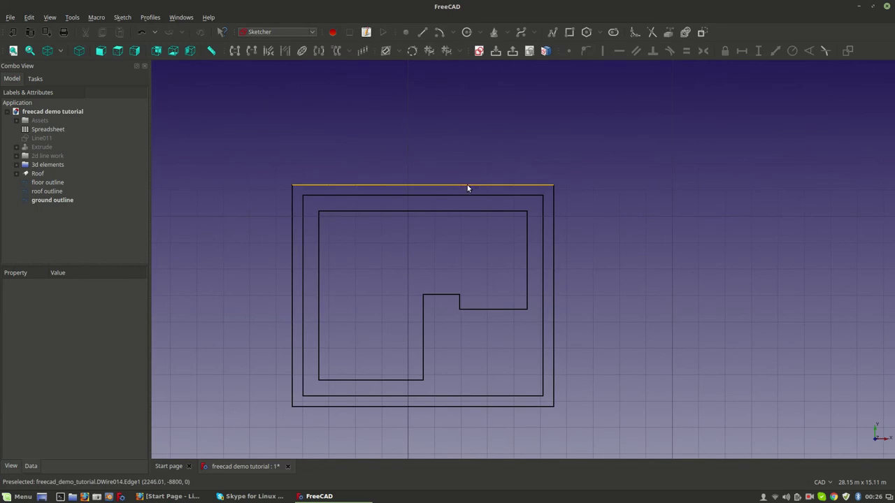
{"action": "scroll", "coordinate": [416, 148], "scroll_direction": "down", "scroll_amount": 3}
{"action": "scroll", "coordinate": [489, 105], "scroll_direction": "up", "scroll_amount": 3}
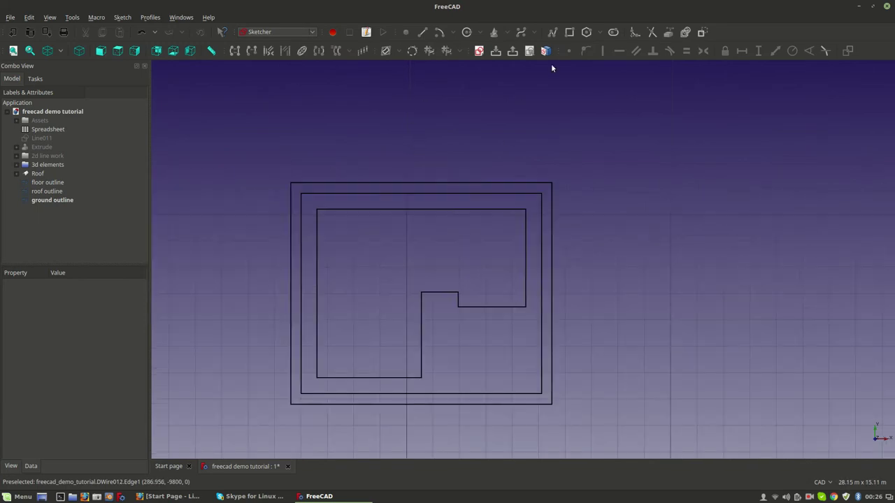
{"action": "left_click", "coordinate": [478, 51]}
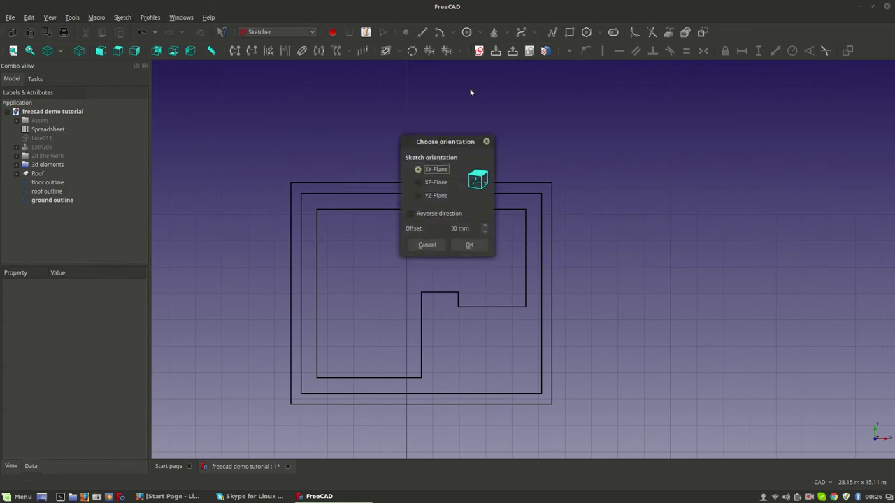
{"action": "left_click", "coordinate": [478, 246]}
{"action": "scroll", "coordinate": [483, 254], "scroll_direction": "down", "scroll_amount": 5}
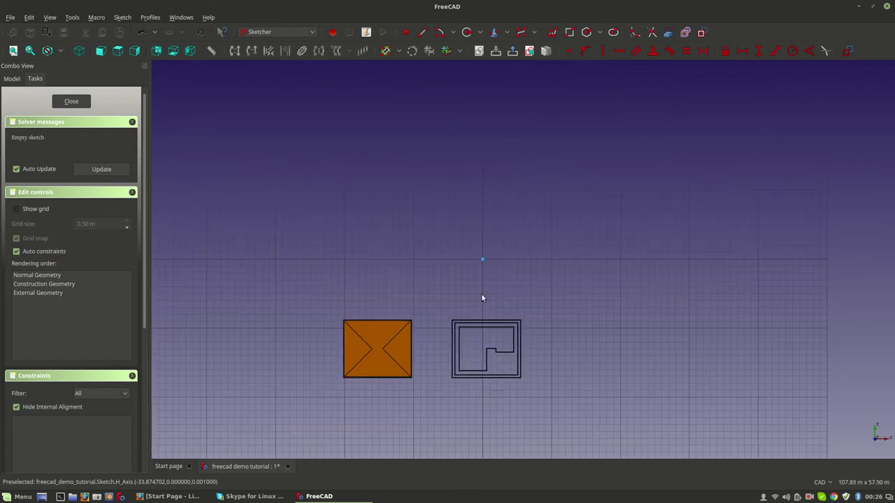
Draw a closed L-shaped polyline with a notch, tracing inside the floor outline corners.
{"action": "scroll", "coordinate": [476, 317], "scroll_direction": "up", "scroll_amount": 5}
{"action": "scroll", "coordinate": [476, 319], "scroll_direction": "up", "scroll_amount": 2}
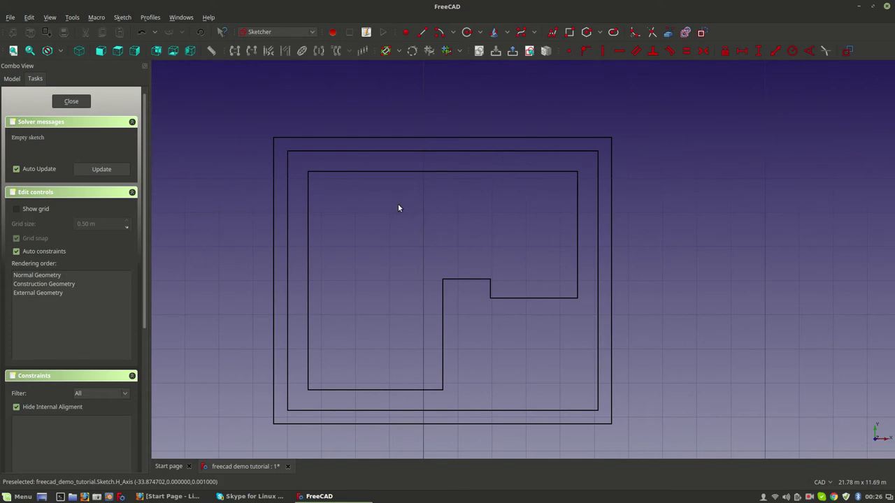
{"action": "scroll", "coordinate": [398, 237], "scroll_direction": "down", "scroll_amount": 3}
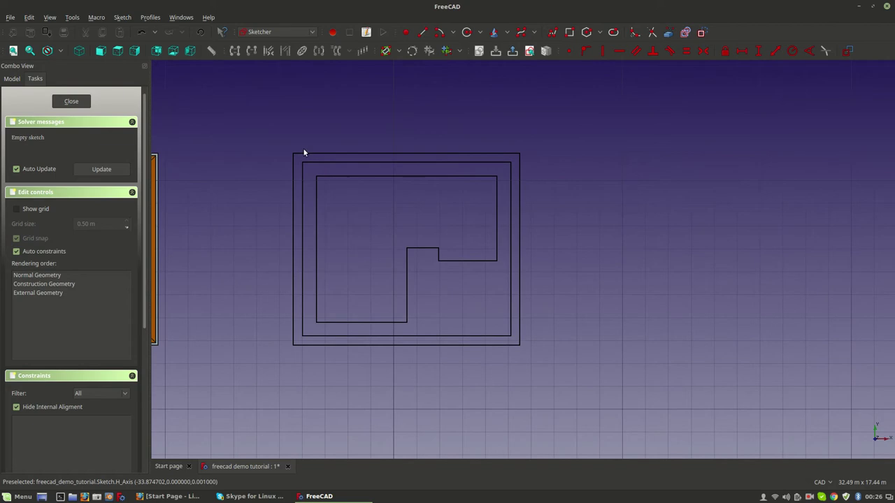
{"action": "left_click", "coordinate": [552, 33]}
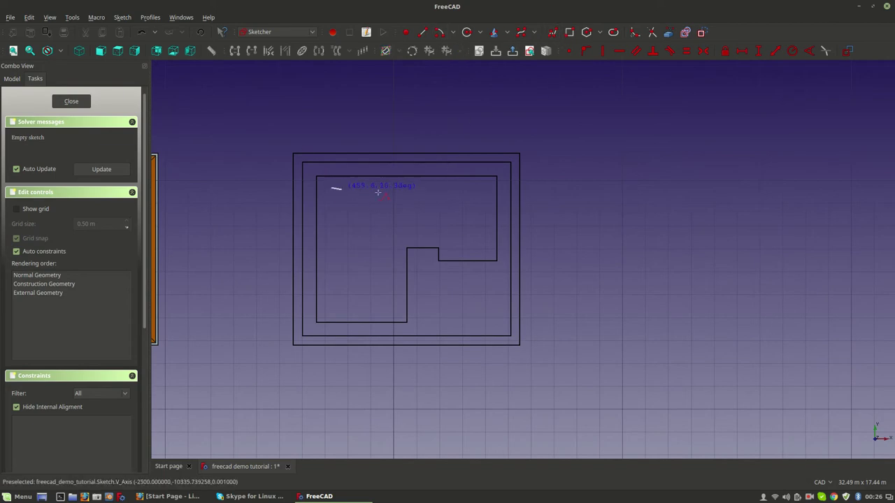
{"action": "left_click", "coordinate": [489, 187]}
{"action": "left_click", "coordinate": [486, 253]}
{"action": "left_click", "coordinate": [451, 253]}
{"action": "left_click", "coordinate": [448, 237]}
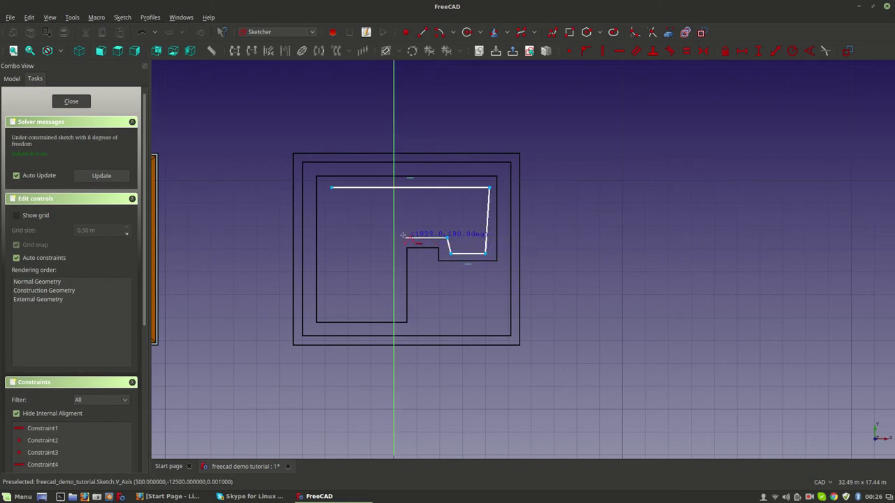
{"action": "left_click", "coordinate": [399, 239]}
{"action": "left_click", "coordinate": [399, 312]}
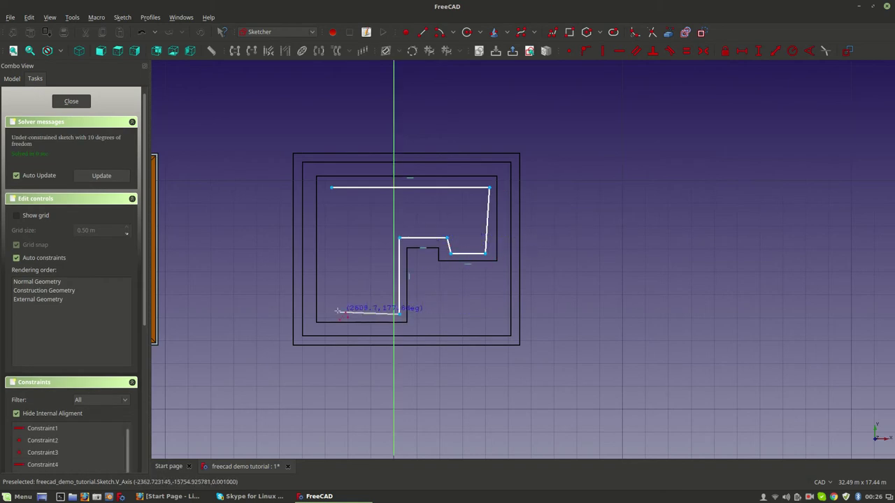
{"action": "left_click", "coordinate": [325, 314]}
{"action": "left_click", "coordinate": [330, 187]}
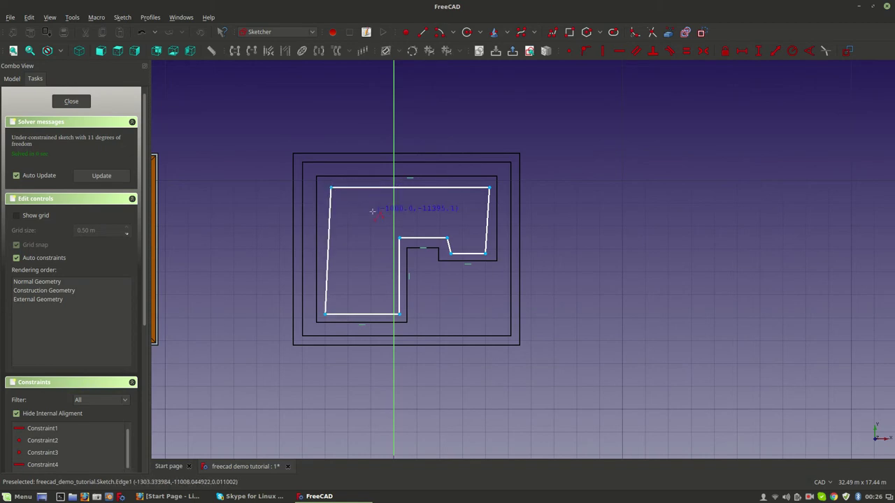
Make the left, right and short notch edges vertical, and raise the top edge slightly.
{"action": "scroll", "coordinate": [384, 222], "scroll_direction": "up", "scroll_amount": 2}
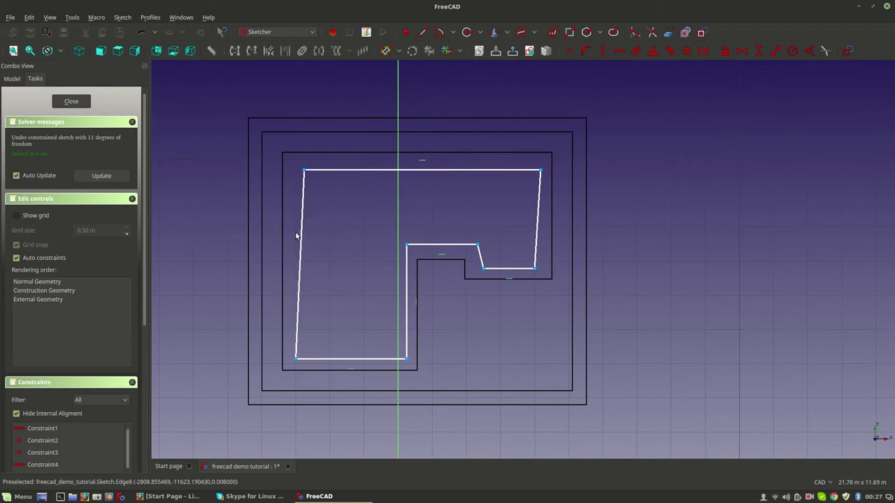
{"action": "left_click", "coordinate": [604, 53]}
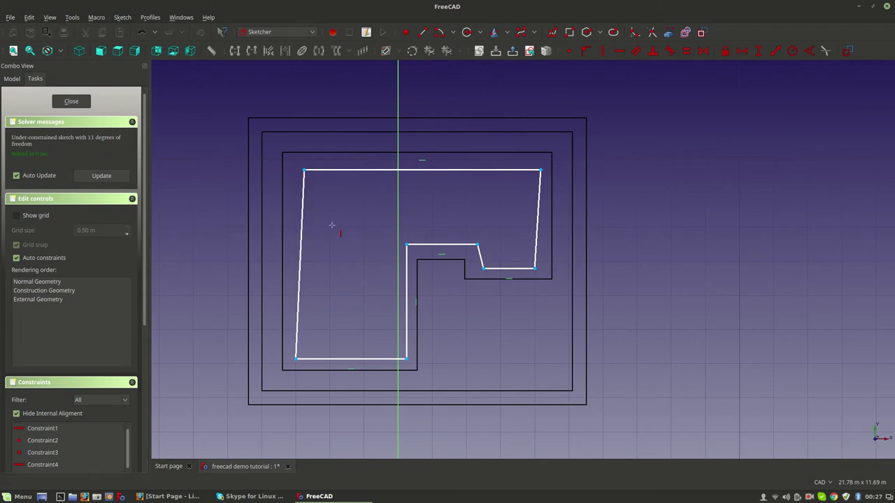
{"action": "left_click", "coordinate": [301, 246]}
{"action": "left_click", "coordinate": [537, 231]}
{"action": "left_click", "coordinate": [482, 256]}
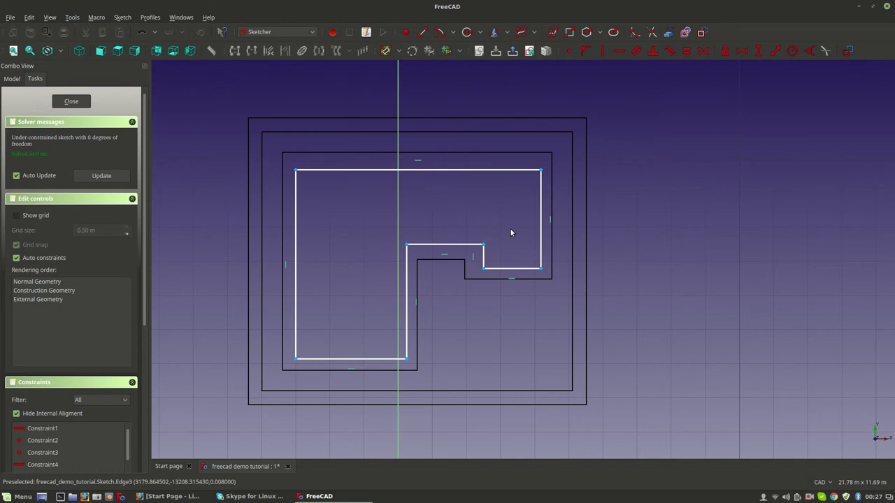
{"action": "scroll", "coordinate": [579, 158], "scroll_direction": "up", "scroll_amount": 2}
{"action": "scroll", "coordinate": [574, 163], "scroll_direction": "down", "scroll_amount": 2}
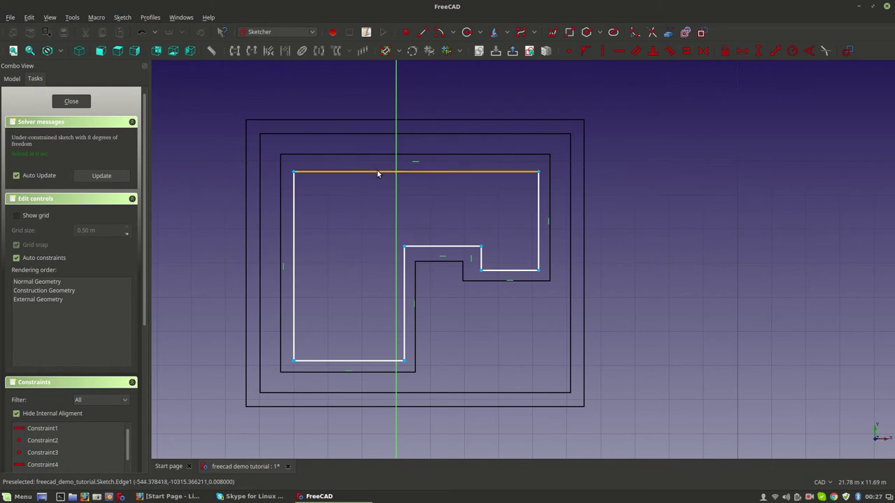
{"action": "left_click_drag", "start_coordinate": [377, 171], "coordinate": [377, 161]}
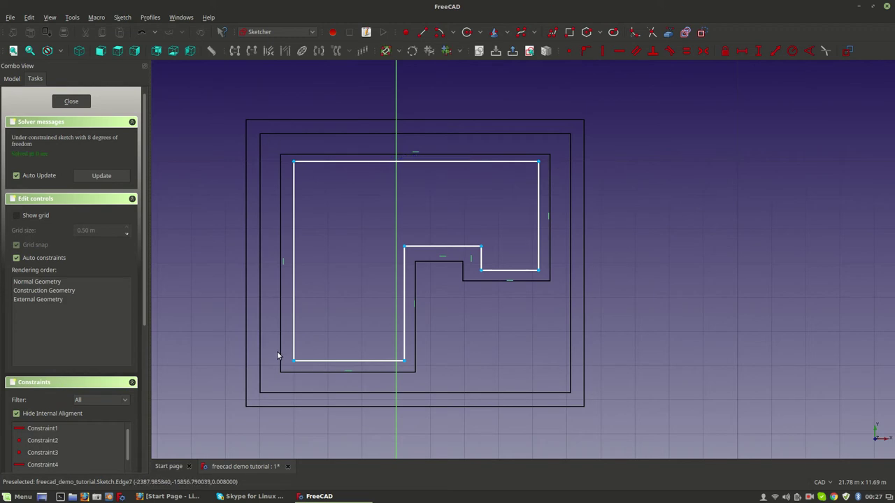
{"action": "left_click", "coordinate": [657, 34]}
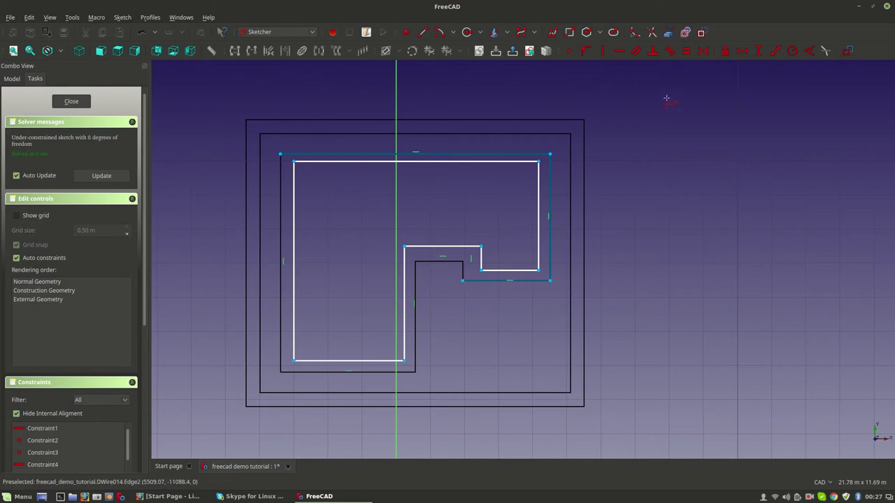
Link the floor outline's notch, bottom and left edges into the sketch as external geometry.
{"action": "left_click", "coordinate": [668, 32]}
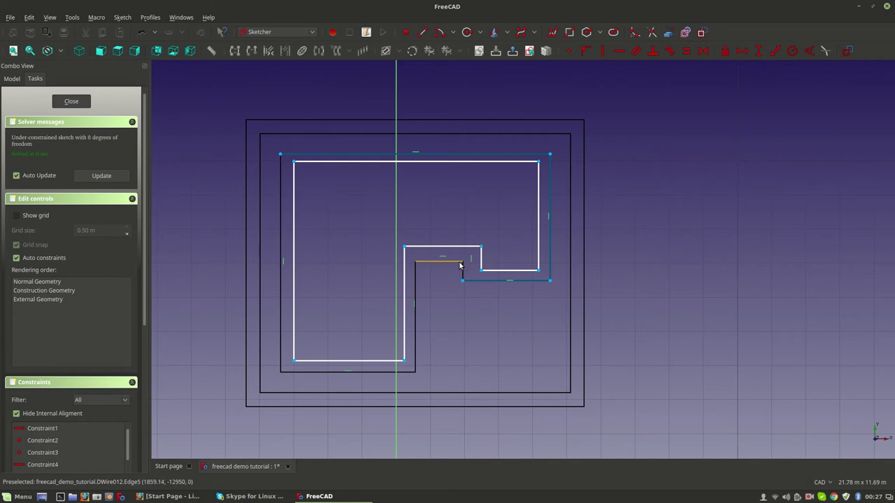
{"action": "left_click", "coordinate": [415, 279]}
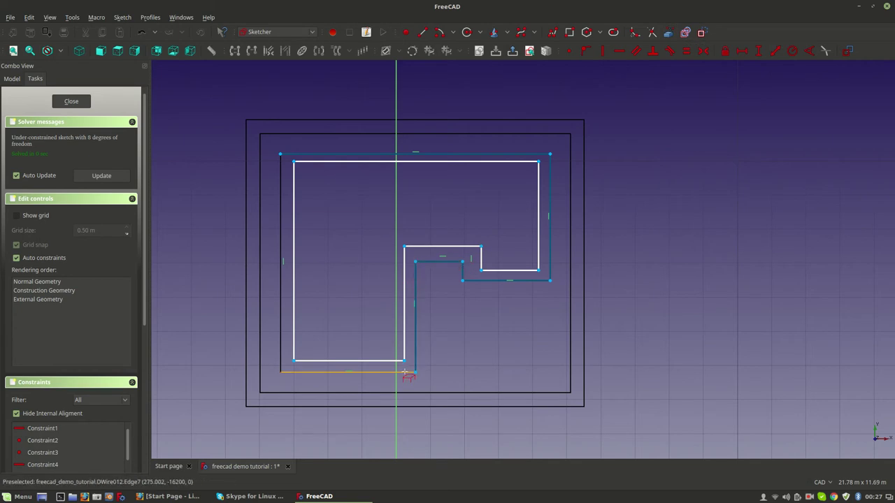
{"action": "left_click", "coordinate": [409, 372]}
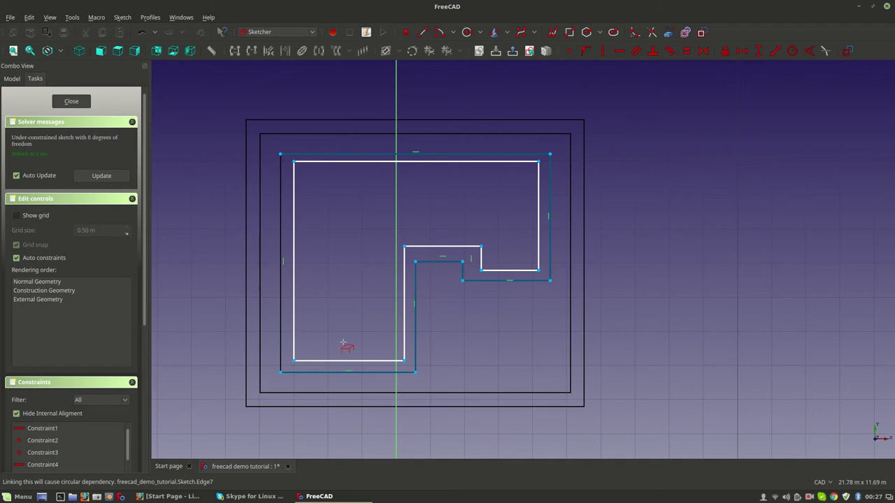
{"action": "left_click", "coordinate": [278, 299]}
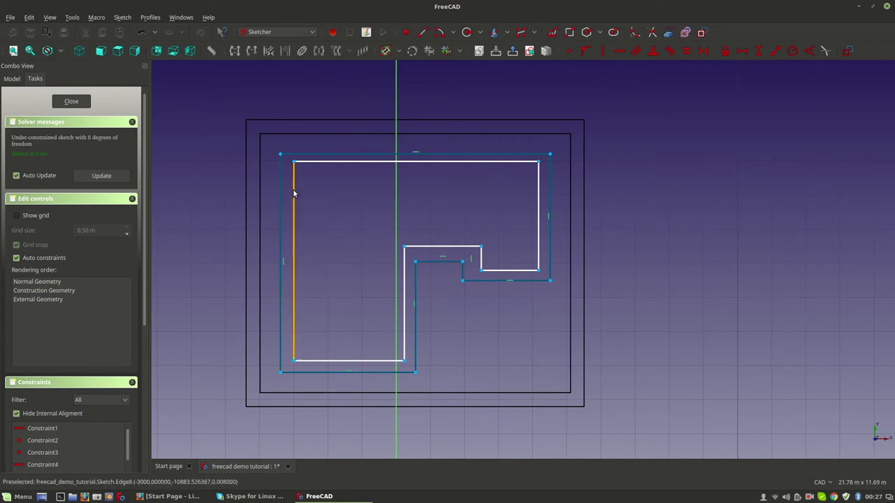
{"action": "scroll", "coordinate": [299, 182], "scroll_direction": "up", "scroll_amount": 2}
{"action": "mouse_move", "coordinate": [359, 180]}
{"action": "middle_mouse_down"}
{"action": "mouse_move", "coordinate": [385, 225]}
{"action": "mouse_move", "coordinate": [349, 239]}
{"action": "middle_mouse_up"}
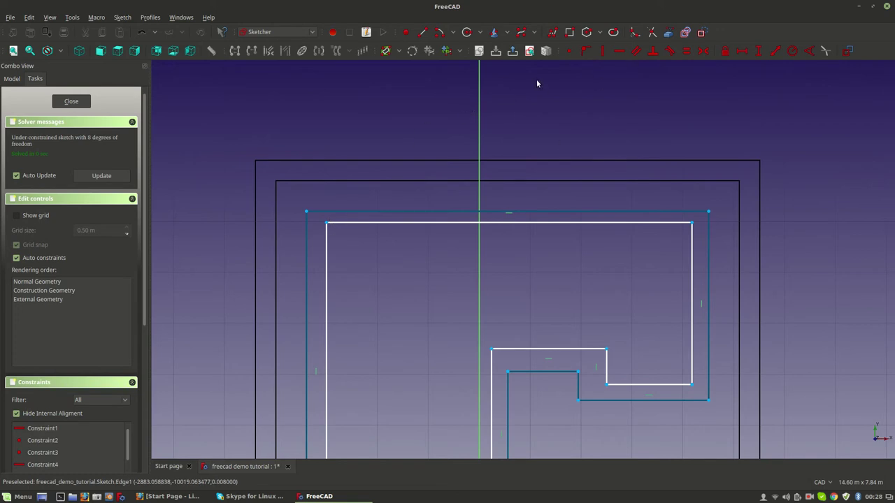
Make the sketch's top-left corner coincident with the floor outline's top-left corner.
{"action": "scroll", "coordinate": [592, 197], "scroll_direction": "down", "scroll_amount": 5}
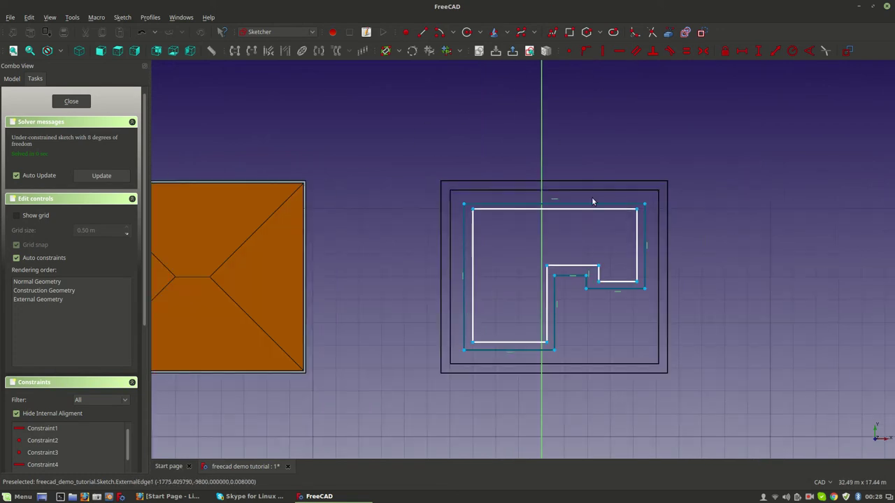
{"action": "scroll", "coordinate": [458, 202], "scroll_direction": "up", "scroll_amount": 5}
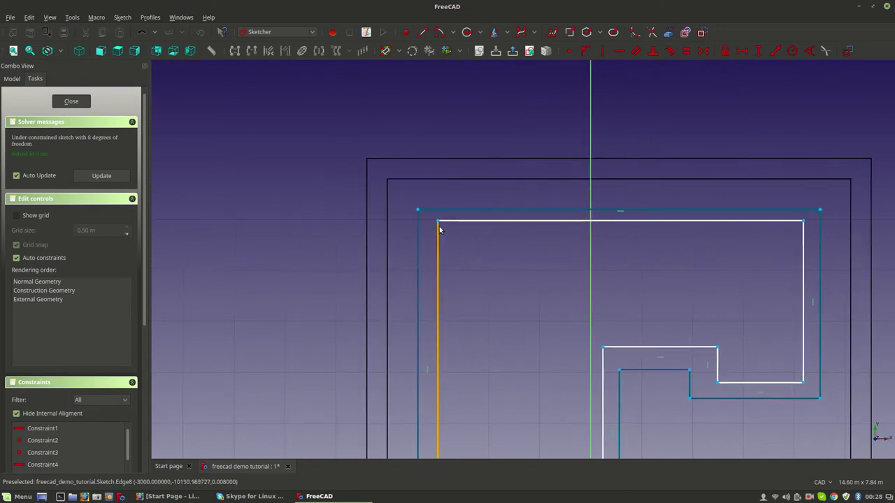
{"action": "left_click", "coordinate": [437, 222]}
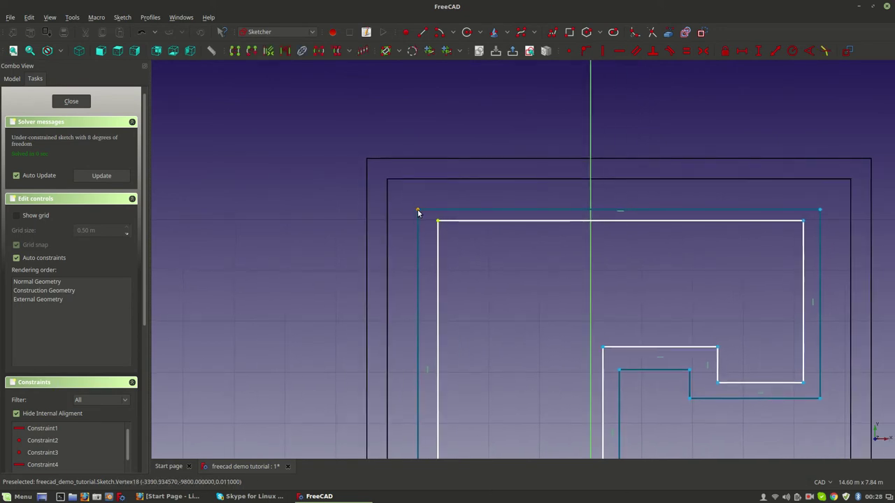
{"action": "left_click", "coordinate": [591, 108]}
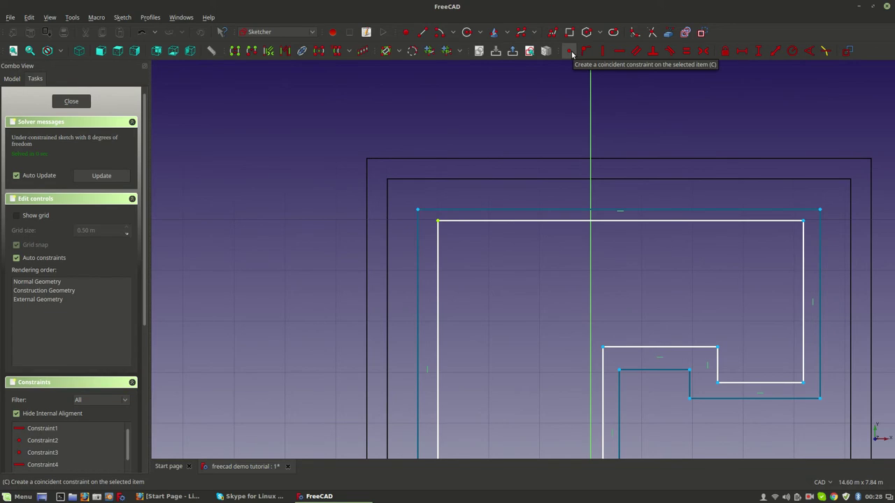
{"action": "left_click", "coordinate": [571, 50]}
{"action": "left_click", "coordinate": [500, 205]}
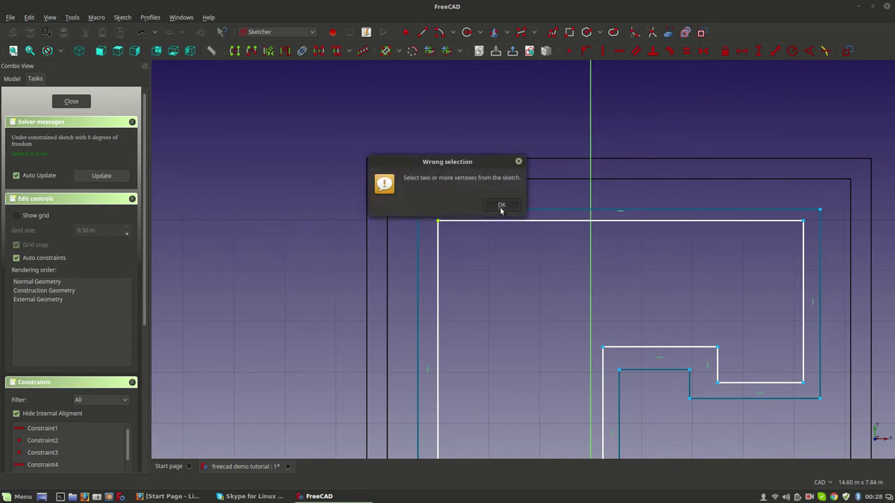
{"action": "left_click", "coordinate": [568, 50]}
{"action": "left_click", "coordinate": [417, 209]}
{"action": "left_click", "coordinate": [438, 221]}
Join the top-right corner and the first notch corner to their floor-outline counterparts.
{"action": "scroll", "coordinate": [472, 265], "scroll_direction": "down", "scroll_amount": 4}
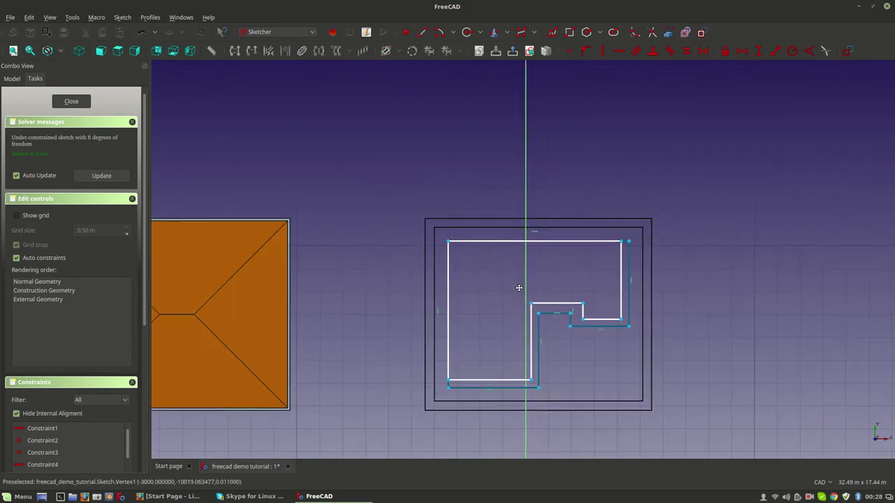
{"action": "middle_click_drag", "start_coordinate": [519, 289], "coordinate": [448, 219]}
{"action": "scroll", "coordinate": [493, 233], "scroll_direction": "up", "scroll_amount": 6}
{"action": "left_click", "coordinate": [504, 230]}
{"action": "left_click", "coordinate": [480, 231]}
{"action": "scroll", "coordinate": [487, 299], "scroll_direction": "down", "scroll_amount": 5}
{"action": "scroll", "coordinate": [487, 287], "scroll_direction": "up", "scroll_amount": 5}
{"action": "left_click", "coordinate": [483, 302]}
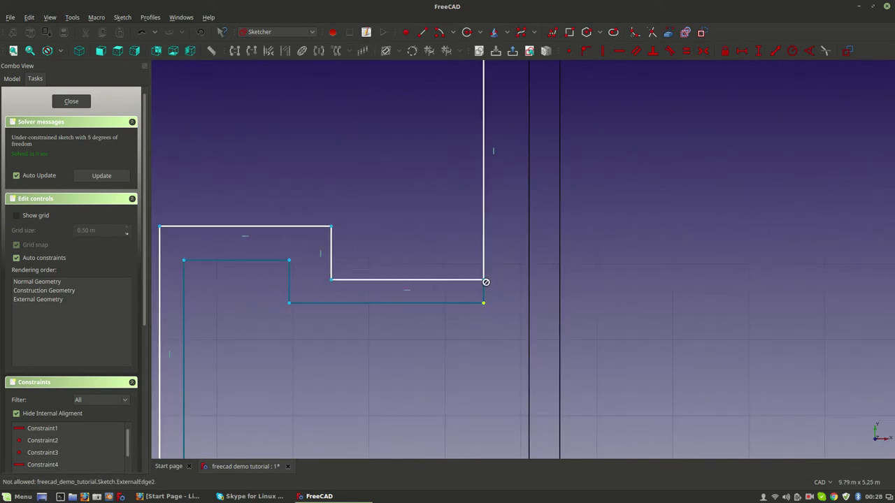
{"action": "left_click", "coordinate": [483, 280]}
{"action": "key", "text": "c"}
{"action": "mouse_move", "coordinate": [483, 281]}
{"action": "middle_mouse_down"}
{"action": "mouse_move", "coordinate": [489, 305]}
{"action": "mouse_move", "coordinate": [636, 312]}
{"action": "middle_mouse_up"}
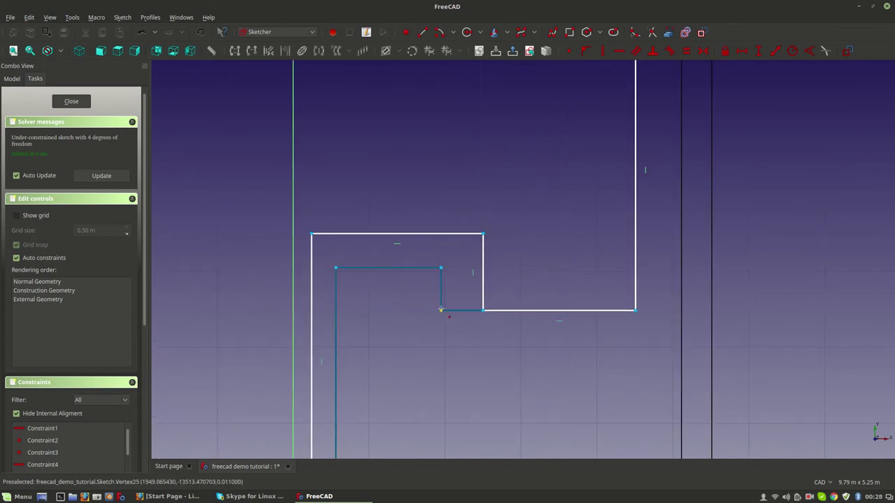
Make the inner notch corner and the next two sketch corners coincident with the outline.
{"action": "left_click", "coordinate": [440, 311]}
{"action": "left_click", "coordinate": [483, 311]}
{"action": "key", "text": "c"}
{"action": "left_click", "coordinate": [440, 269]}
{"action": "left_click", "coordinate": [442, 237]}
{"action": "key", "text": "c"}
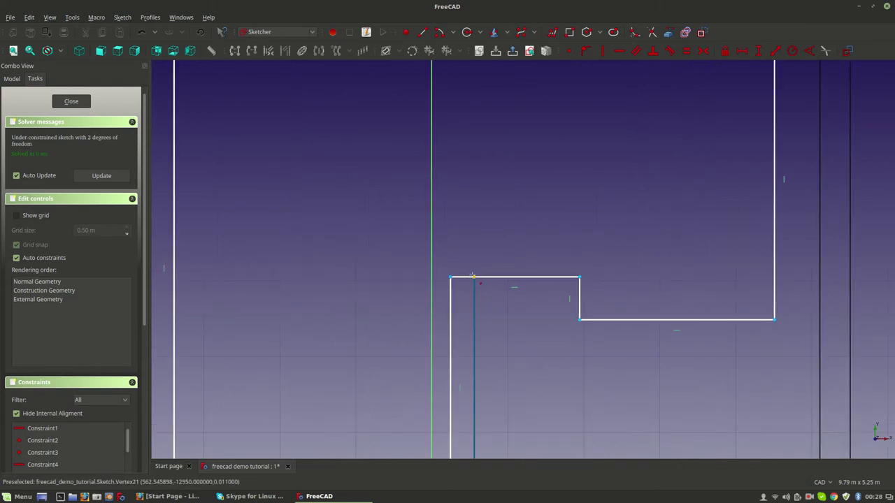
{"action": "left_click", "coordinate": [473, 277]}
{"action": "left_click", "coordinate": [450, 278]}
{"action": "key", "text": "c"}
Join the last lower corner pair, leaving the sketch fully constrained.
{"action": "scroll", "coordinate": [453, 278], "scroll_direction": "down", "scroll_amount": 5}
{"action": "scroll", "coordinate": [465, 334], "scroll_direction": "up", "scroll_amount": 8}
{"action": "left_click", "coordinate": [448, 343]}
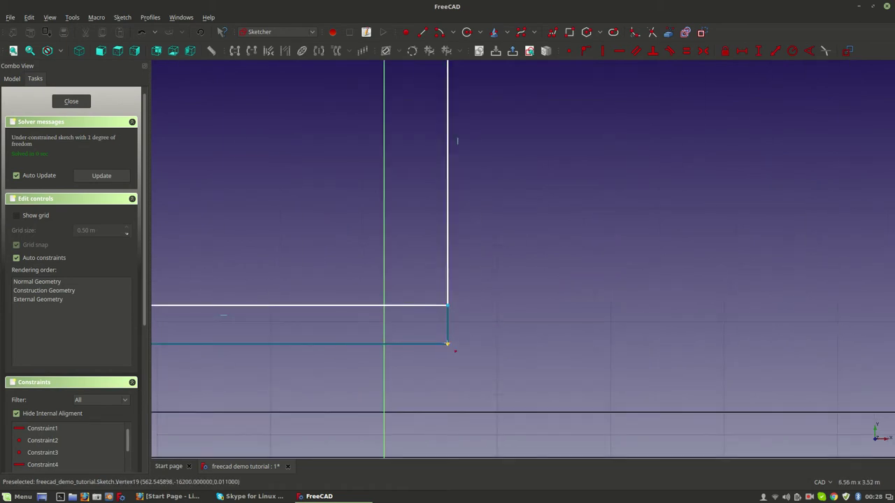
{"action": "left_click", "coordinate": [447, 306]}
{"action": "key", "text": "c"}
{"action": "scroll", "coordinate": [447, 307], "scroll_direction": "down", "scroll_amount": 4}
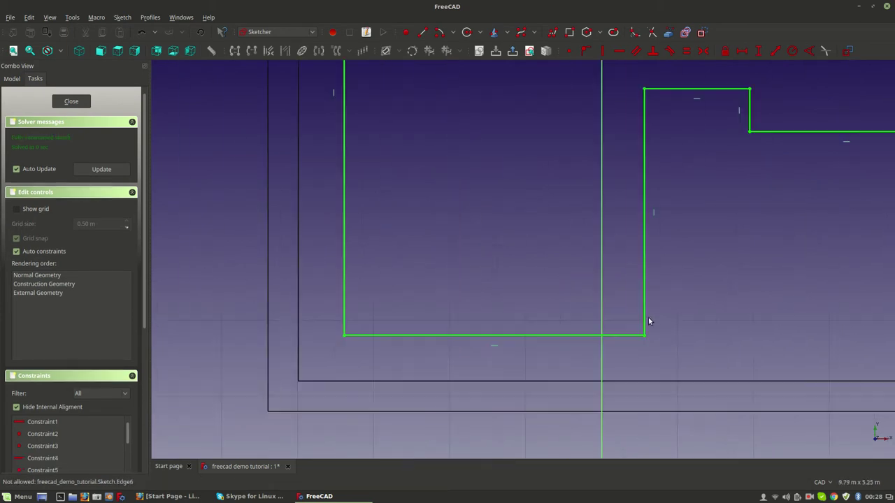
{"action": "scroll", "coordinate": [582, 331], "scroll_direction": "down", "scroll_amount": 4}
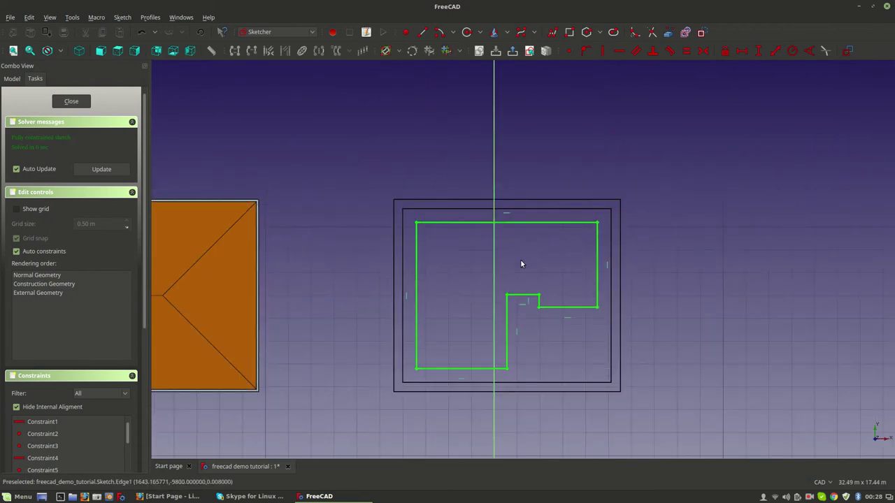
{"action": "middle_click_drag", "start_coordinate": [502, 297], "coordinate": [492, 294]}
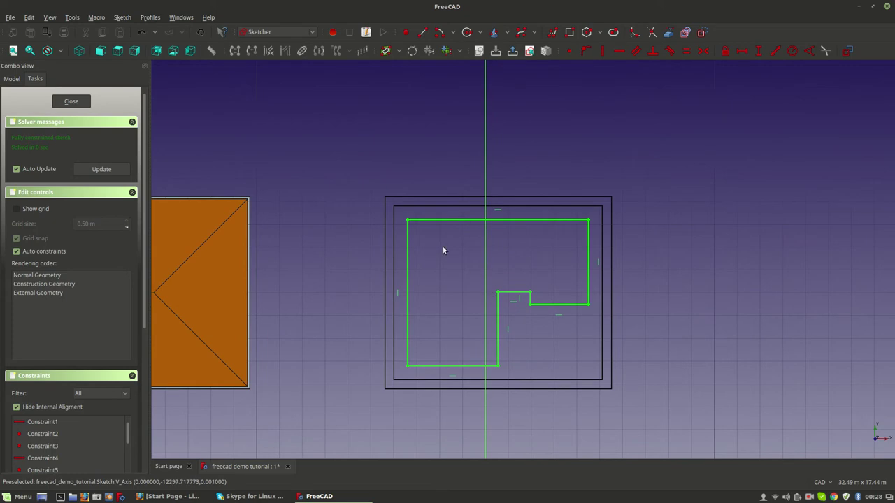
{"action": "scroll", "coordinate": [120, 306], "scroll_direction": "down", "scroll_amount": 10}
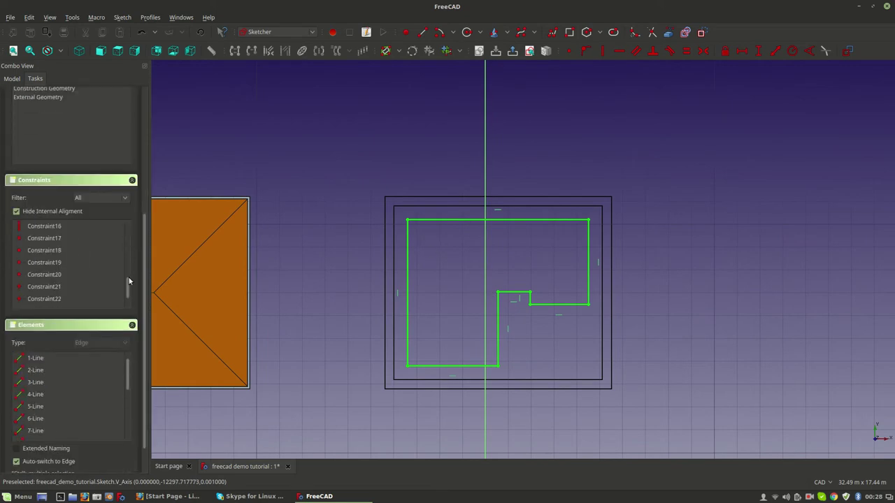
{"action": "scroll", "coordinate": [62, 239], "scroll_direction": "down", "scroll_amount": 1}
{"action": "scroll", "coordinate": [55, 228], "scroll_direction": "up", "scroll_amount": 1}
{"action": "scroll", "coordinate": [52, 355], "scroll_direction": "down", "scroll_amount": 4}
{"action": "scroll", "coordinate": [57, 371], "scroll_direction": "up", "scroll_amount": 5}
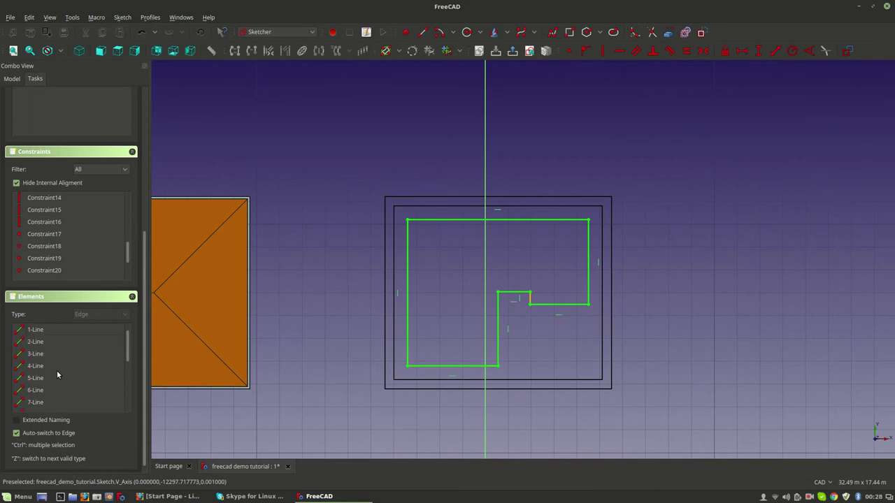
{"action": "scroll", "coordinate": [56, 370], "scroll_direction": "up", "scroll_amount": 1}
{"action": "left_click", "coordinate": [48, 385]}
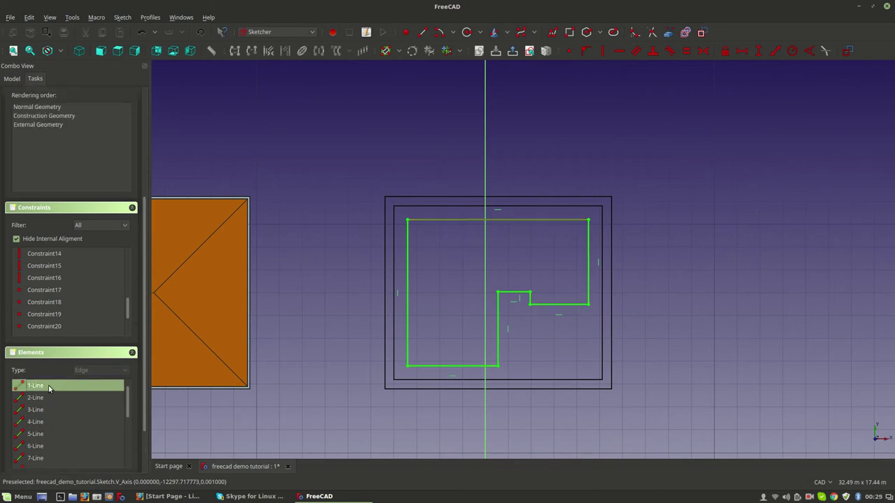
{"action": "left_click", "coordinate": [48, 397]}
{"action": "scroll", "coordinate": [49, 398], "scroll_direction": "down", "scroll_amount": 6}
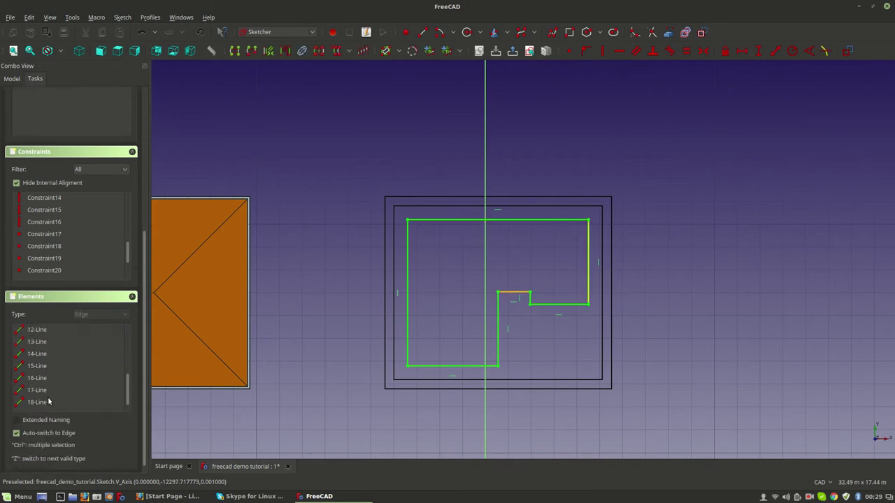
{"action": "scroll", "coordinate": [49, 400], "scroll_direction": "up", "scroll_amount": 1}
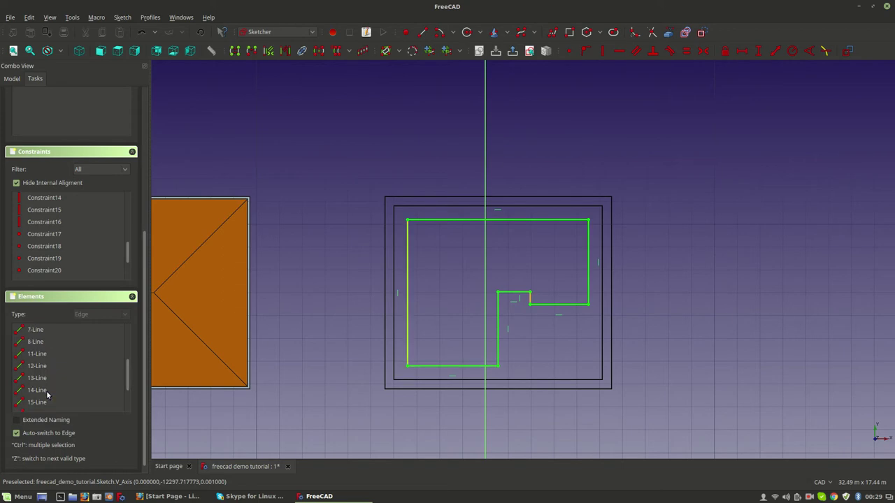
{"action": "left_click", "coordinate": [44, 354]}
{"action": "left_click", "coordinate": [307, 297]}
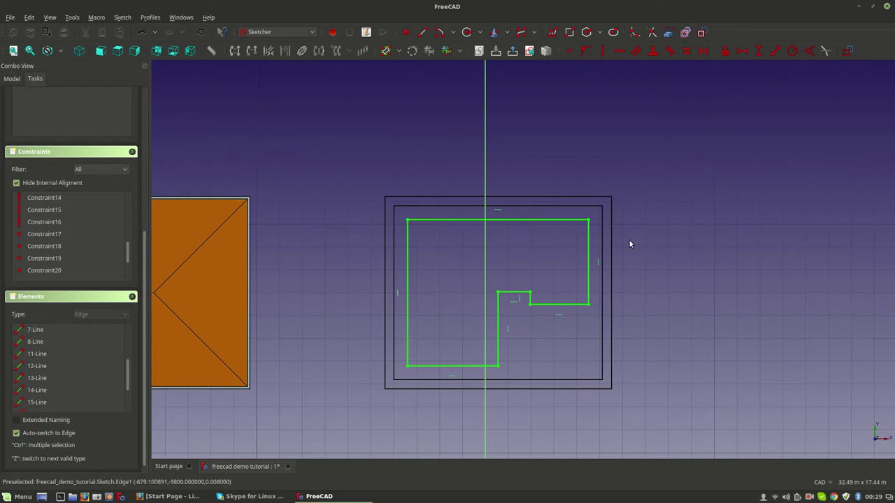
{"action": "scroll", "coordinate": [532, 209], "scroll_direction": "up", "scroll_amount": 4}
{"action": "scroll", "coordinate": [631, 287], "scroll_direction": "down", "scroll_amount": 5}
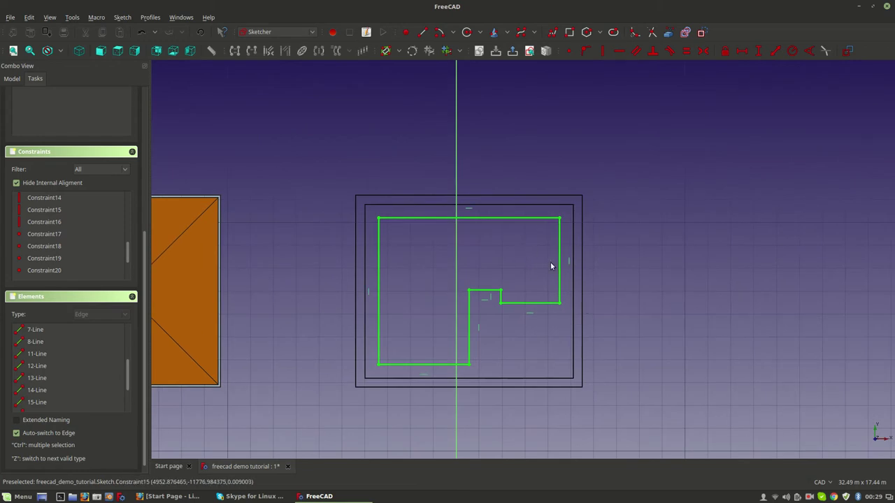
{"action": "scroll", "coordinate": [304, 270], "scroll_direction": "up", "scroll_amount": 2}
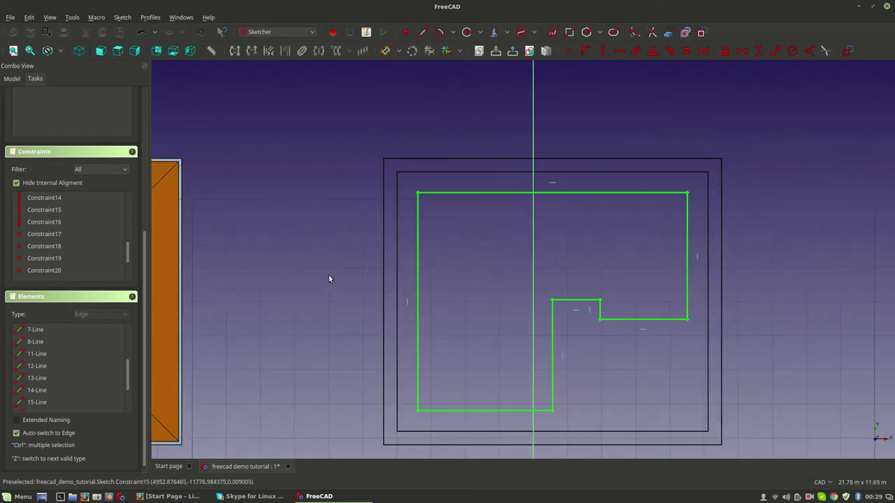
{"action": "scroll", "coordinate": [191, 158], "scroll_direction": "down", "scroll_amount": 4}
{"action": "middle_click_drag", "start_coordinate": [235, 274], "coordinate": [342, 337]}
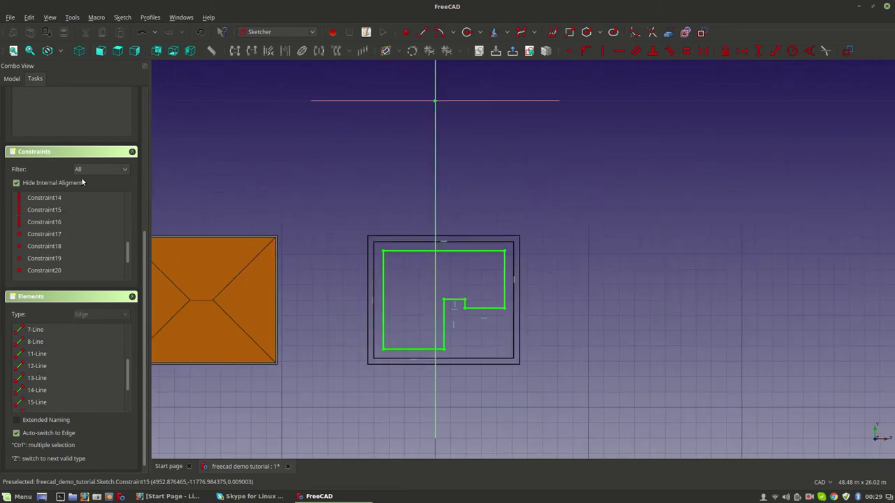
{"action": "scroll", "coordinate": [58, 145], "scroll_direction": "up", "scroll_amount": 5}
Close the sketch and show the model in isometric view.
{"action": "left_click", "coordinate": [71, 102]}
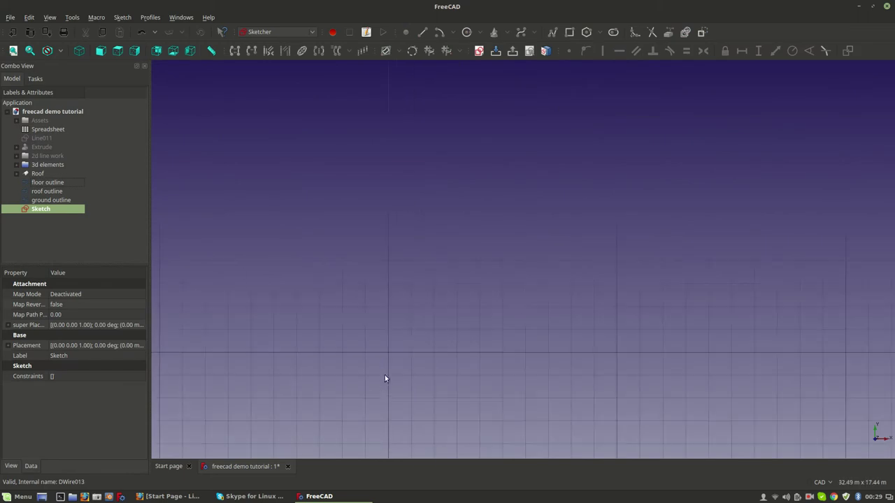
{"action": "left_click", "coordinate": [79, 51]}
{"action": "scroll", "coordinate": [394, 336], "scroll_direction": "up", "scroll_amount": 2}
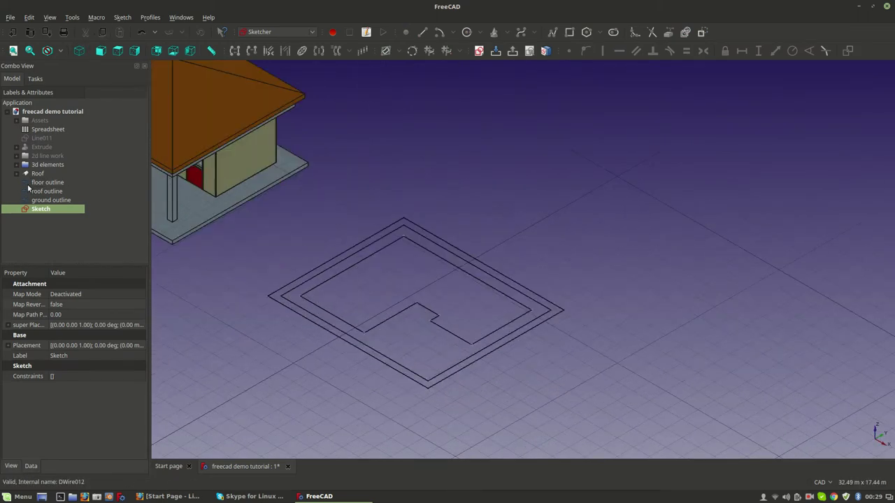
Hide the Sketch while keeping the floor outline visible, then select an outline edge.
{"action": "left_click", "coordinate": [43, 182]}
{"action": "key", "text": "space"}
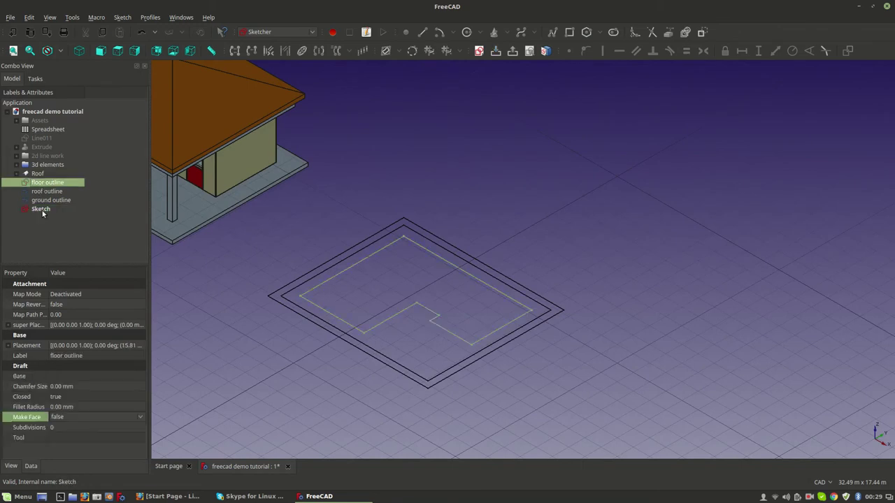
{"action": "left_click", "coordinate": [44, 209]}
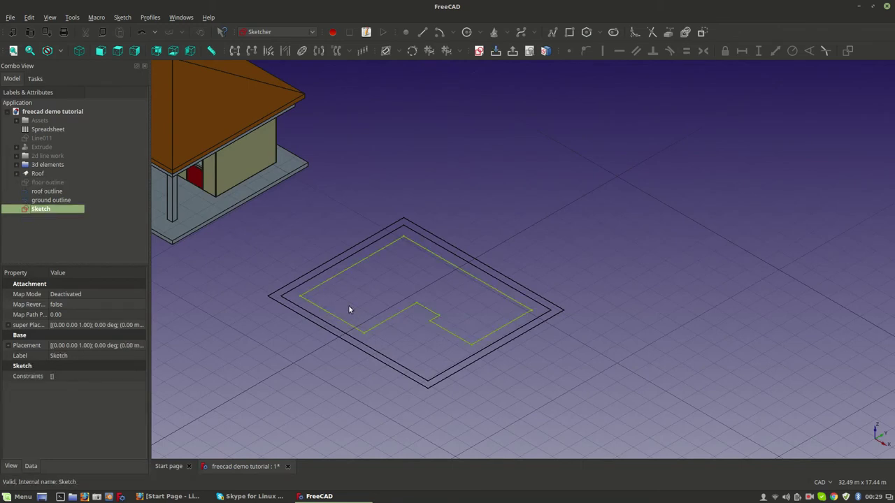
{"action": "key", "text": "space"}
{"action": "left_click", "coordinate": [47, 183]}
{"action": "key", "text": "space"}
{"action": "left_click", "coordinate": [410, 336]}
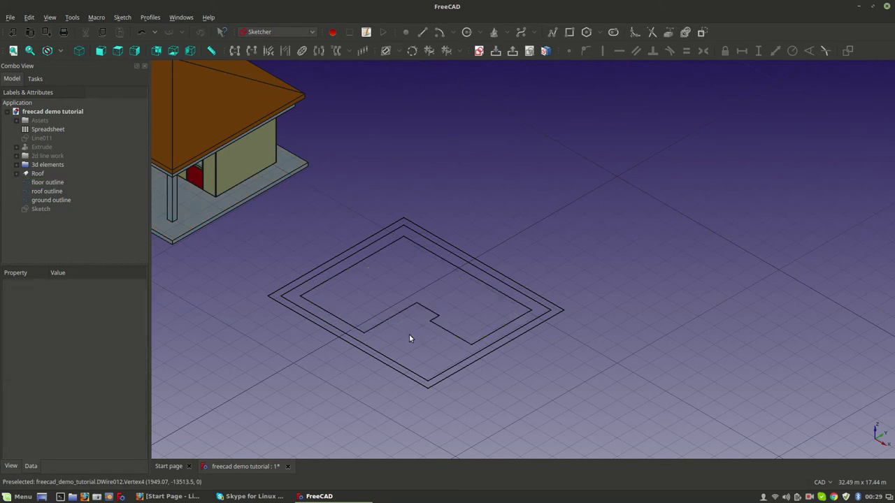
{"action": "scroll", "coordinate": [462, 349], "scroll_direction": "up", "scroll_amount": 4}
{"action": "left_click", "coordinate": [472, 337]}
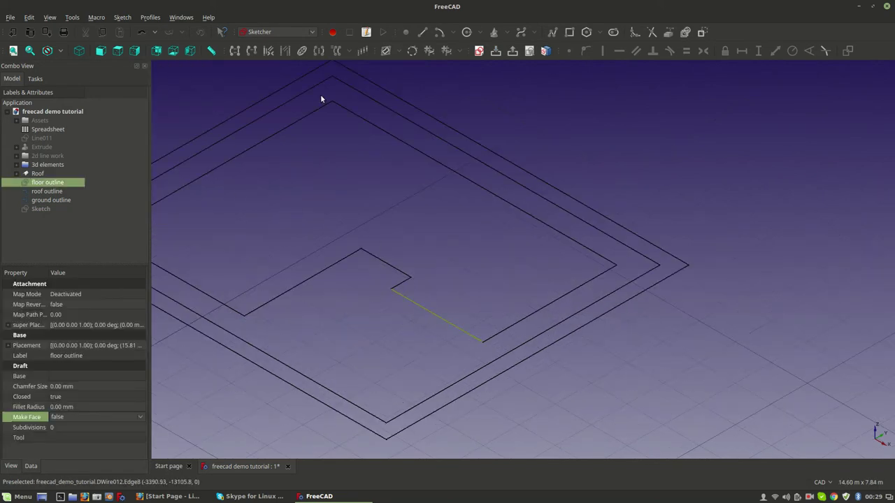
{"action": "left_click", "coordinate": [276, 32]}
In Draft, move the floor outline's notch corner outward to slant the edge.
{"action": "left_click", "coordinate": [276, 53]}
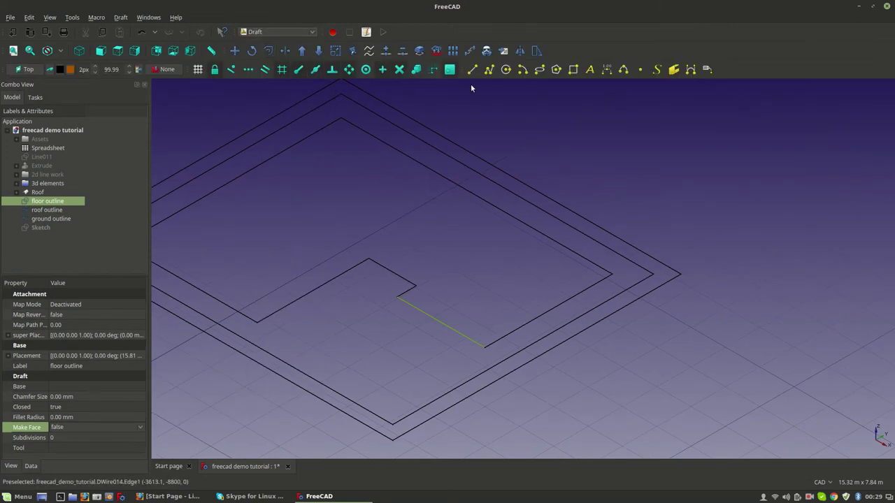
{"action": "left_click", "coordinate": [352, 51]}
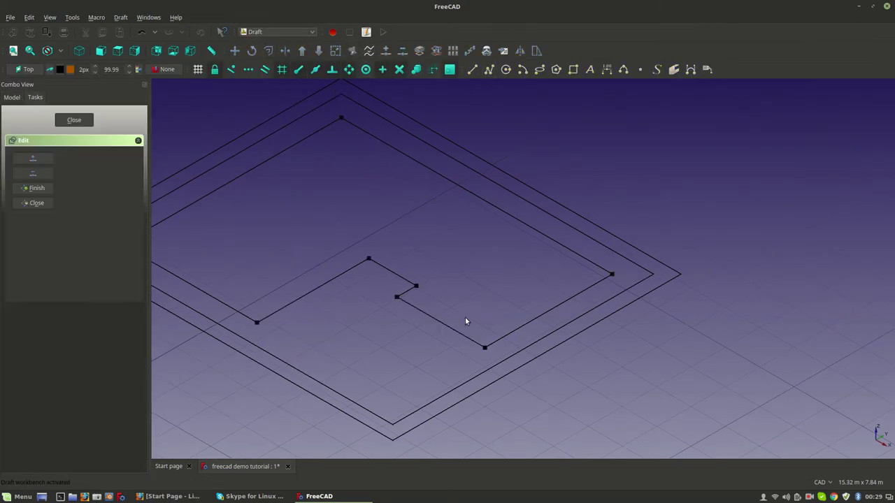
{"action": "left_click", "coordinate": [396, 299]}
{"action": "left_click", "coordinate": [330, 336]}
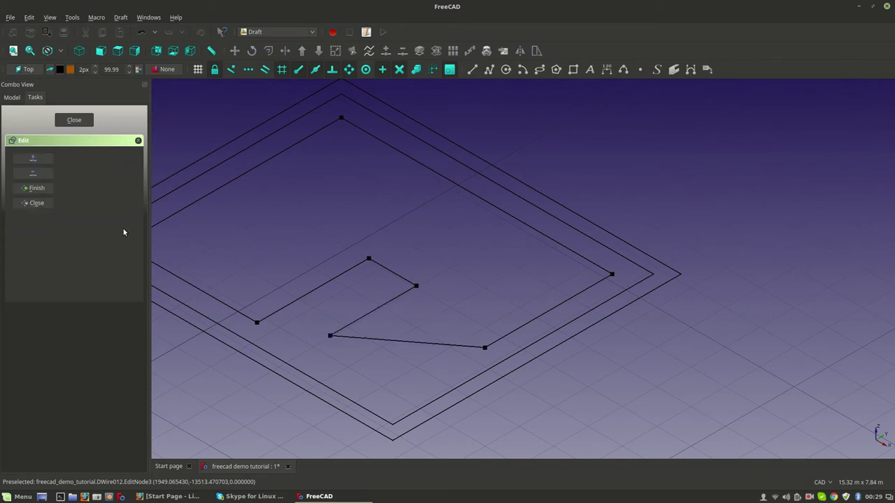
{"action": "left_click", "coordinate": [84, 124]}
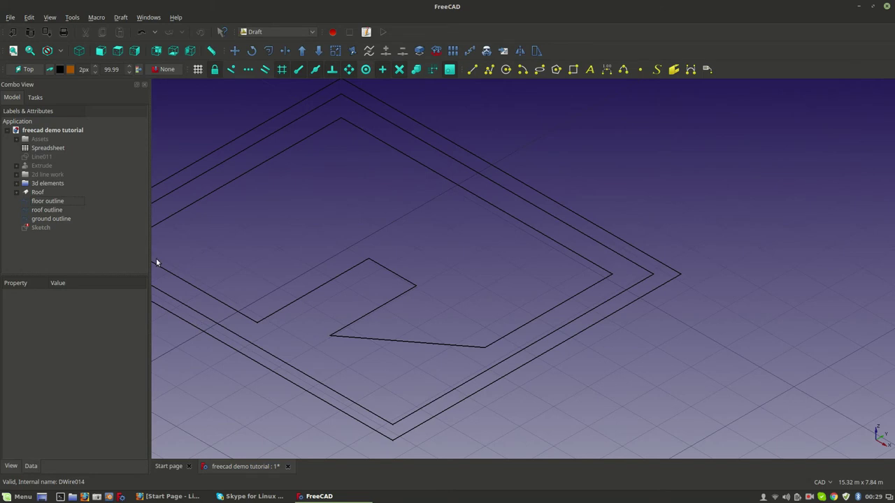
Reopen the over-constrained Sketch for editing.
{"action": "left_click", "coordinate": [35, 228]}
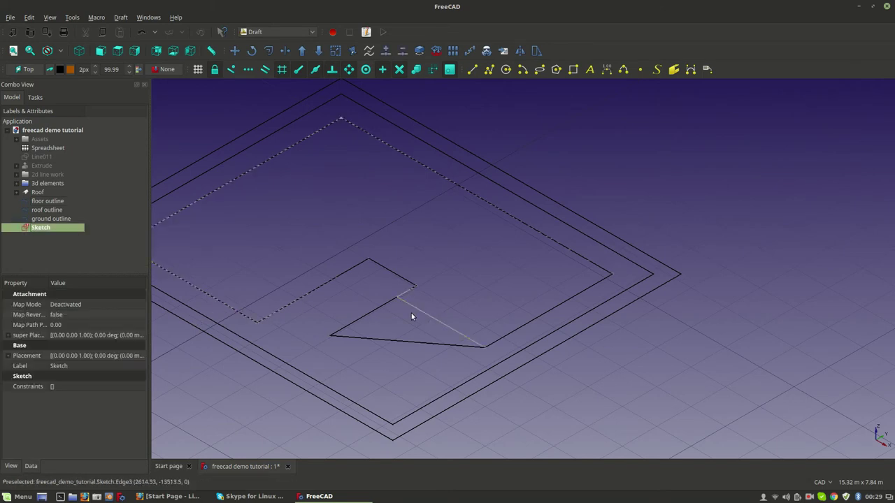
{"action": "mouse_move", "coordinate": [56, 234]}
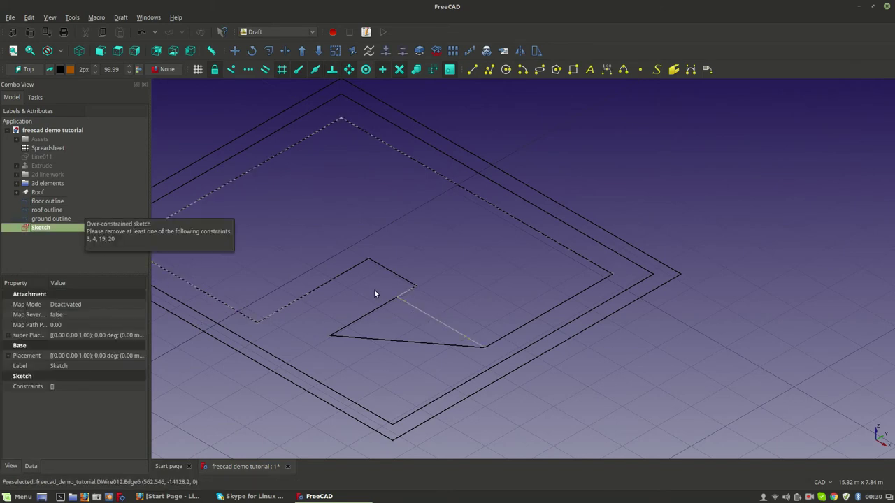
{"action": "double_click", "coordinate": [52, 228]}
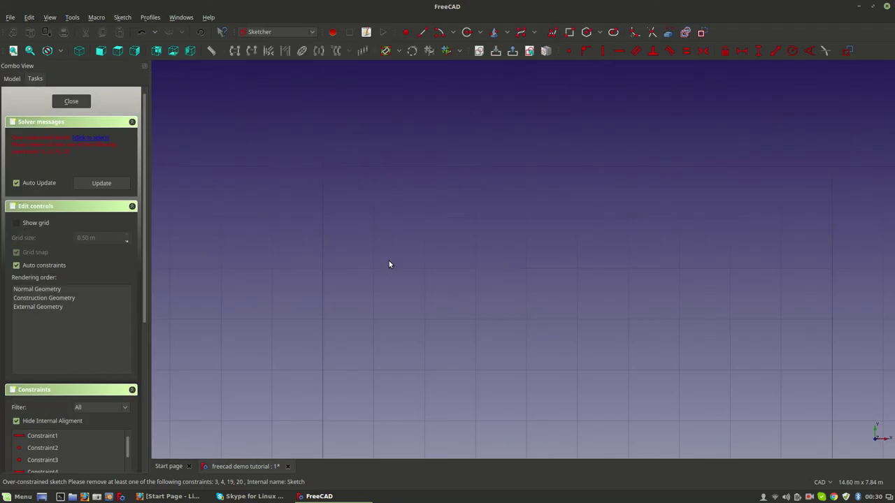
{"action": "scroll", "coordinate": [385, 268], "scroll_direction": "up", "scroll_amount": 12}
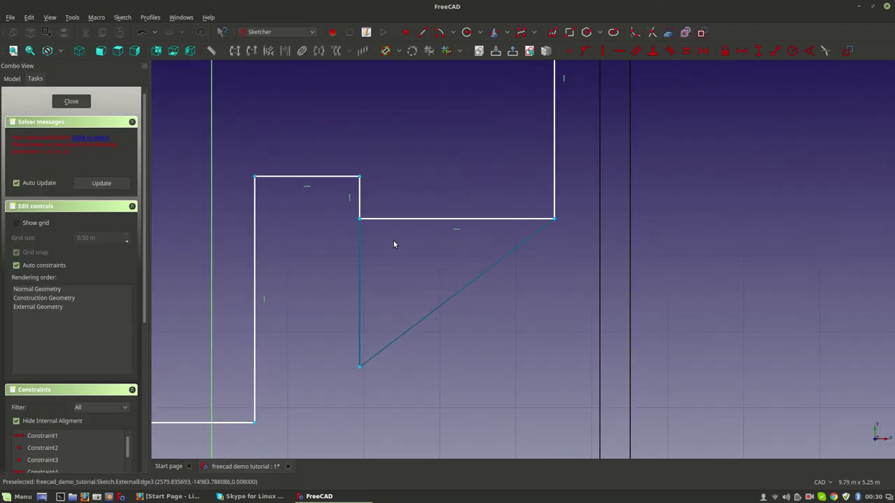
Select the solver's conflicting constraints and remove the first horizontal constraint.
{"action": "left_click", "coordinate": [98, 141]}
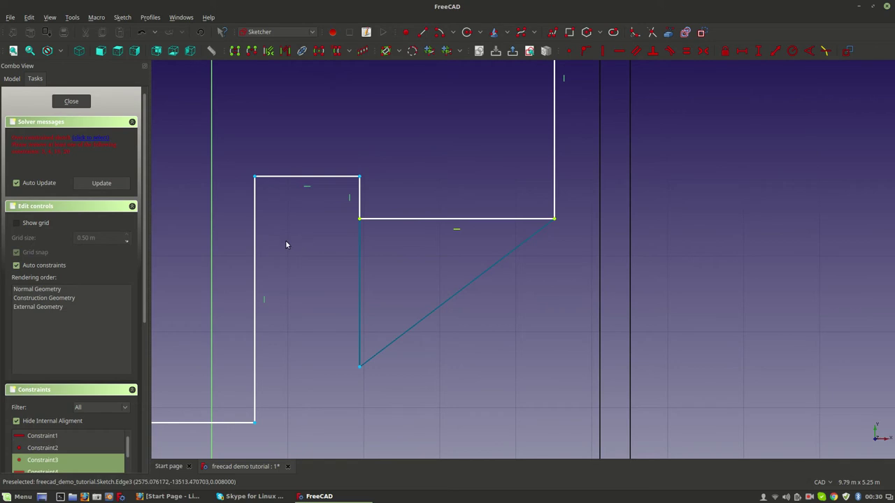
{"action": "left_click", "coordinate": [456, 230]}
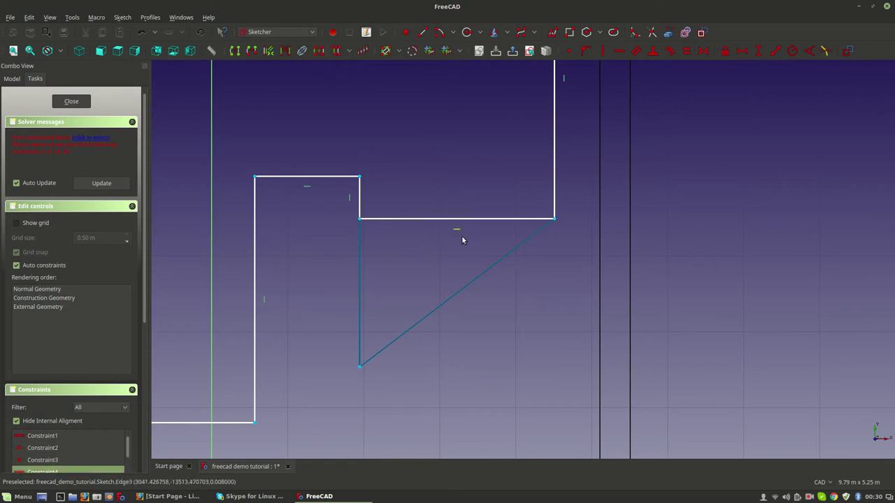
{"action": "left_click", "coordinate": [457, 230]}
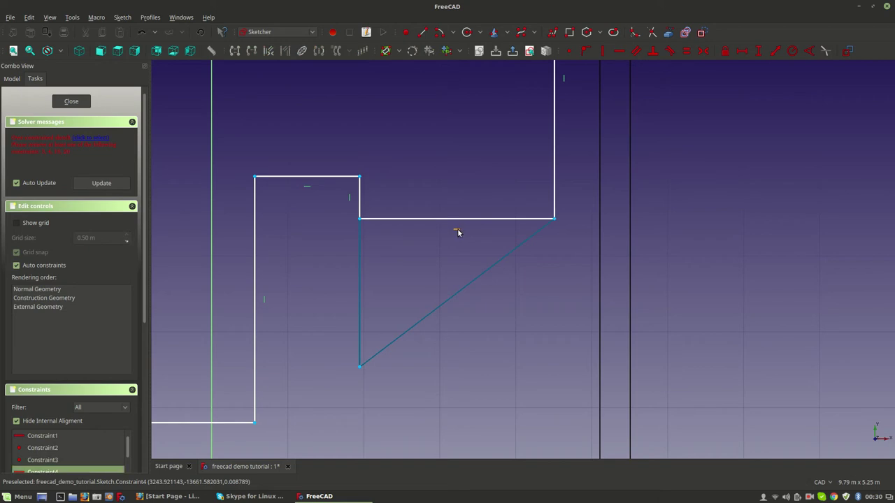
{"action": "key", "text": "ctrl+z"}
{"action": "scroll", "coordinate": [457, 231], "scroll_direction": "down", "scroll_amount": 2}
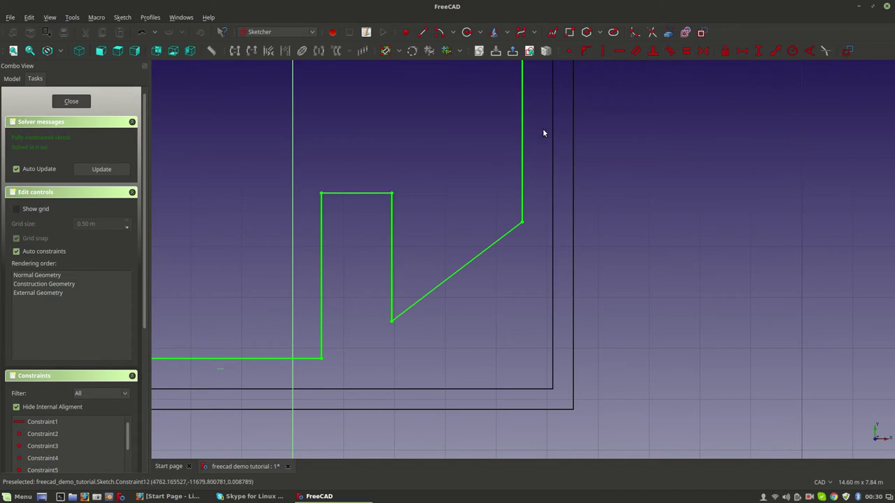
{"action": "scroll", "coordinate": [542, 128], "scroll_direction": "down", "scroll_amount": 4}
Delete the bottom horizontal constraint and close sketch editing.
{"action": "left_click", "coordinate": [399, 243]}
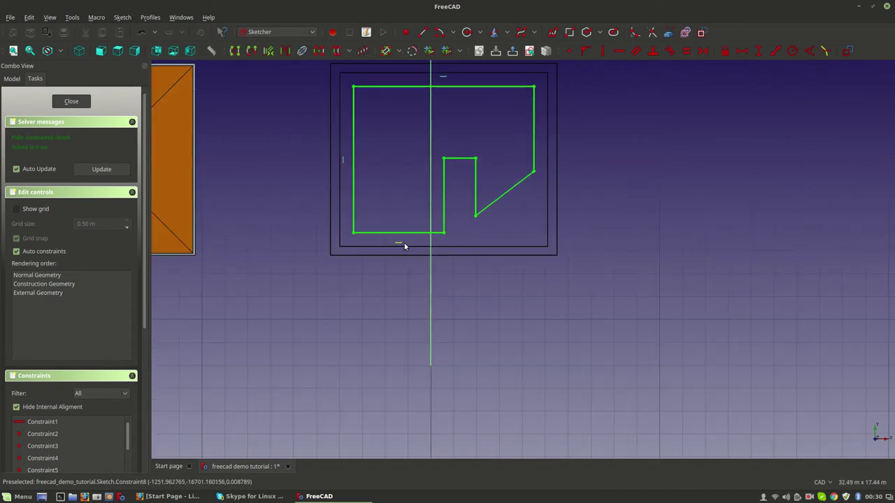
{"action": "key", "text": "Delete"}
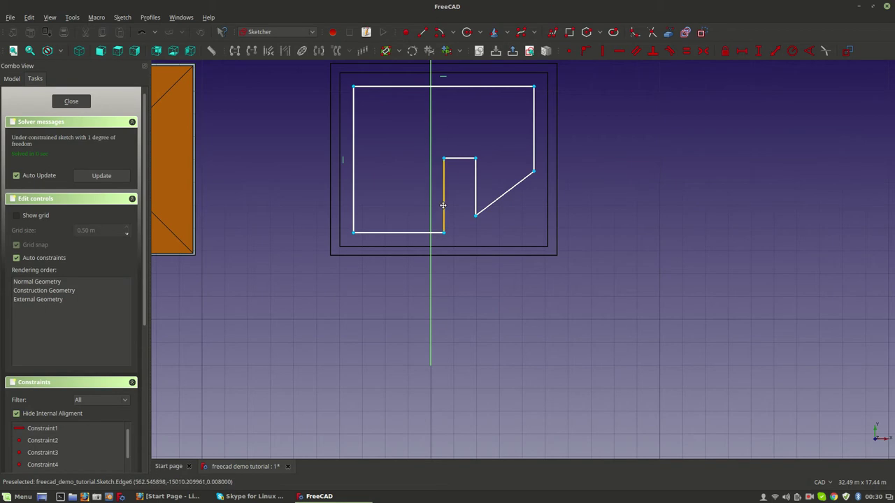
{"action": "middle_click_drag", "start_coordinate": [452, 66], "coordinate": [435, 172]}
{"action": "left_click", "coordinate": [426, 184]}
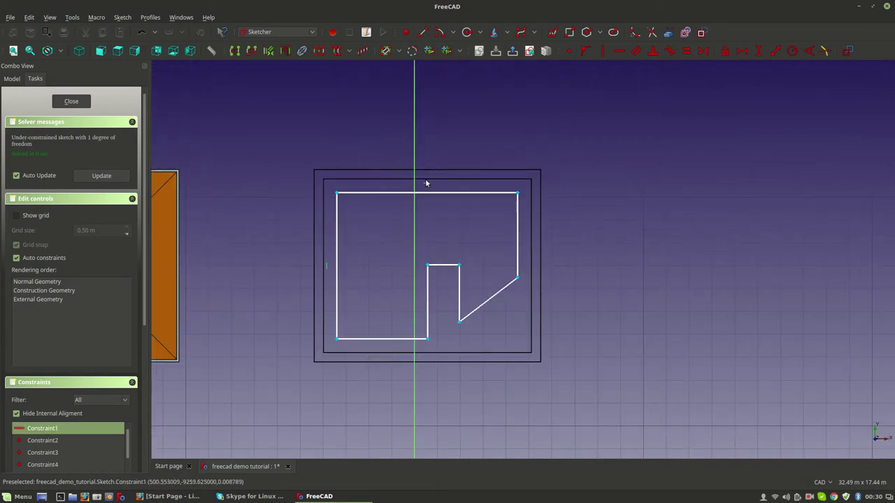
{"action": "left_click", "coordinate": [425, 179]}
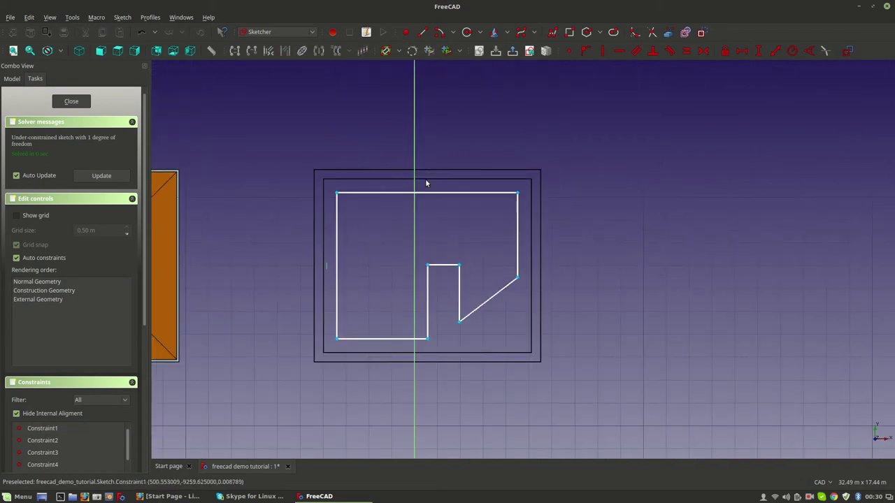
{"action": "left_click", "coordinate": [329, 270]}
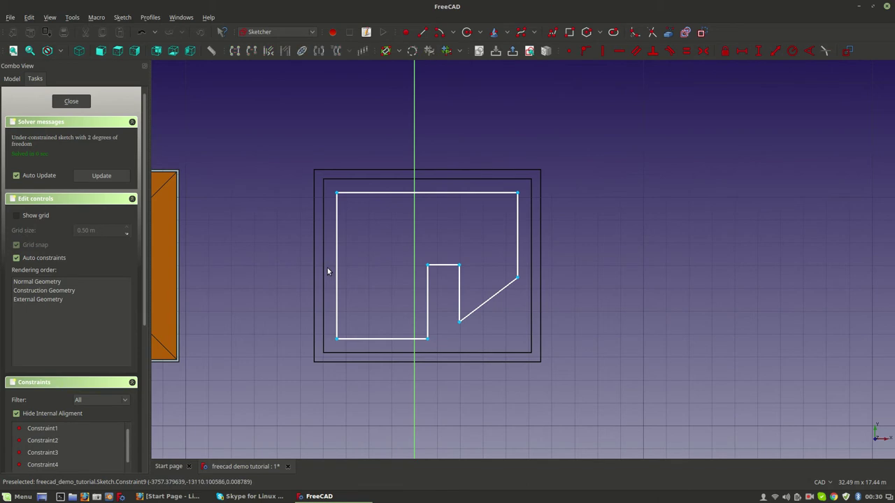
{"action": "left_click", "coordinate": [70, 102]}
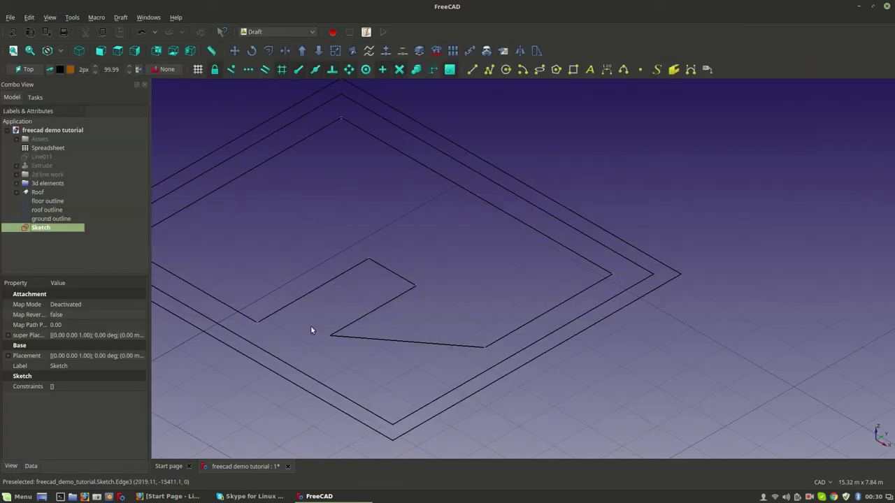
Move the floor outline's slanted corner node back to square the notch.
{"action": "left_click", "coordinate": [49, 202]}
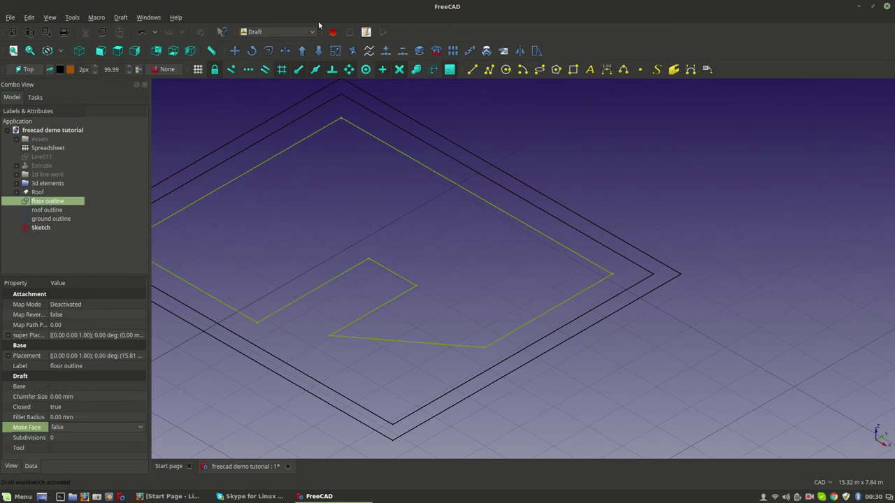
{"action": "left_click", "coordinate": [352, 50]}
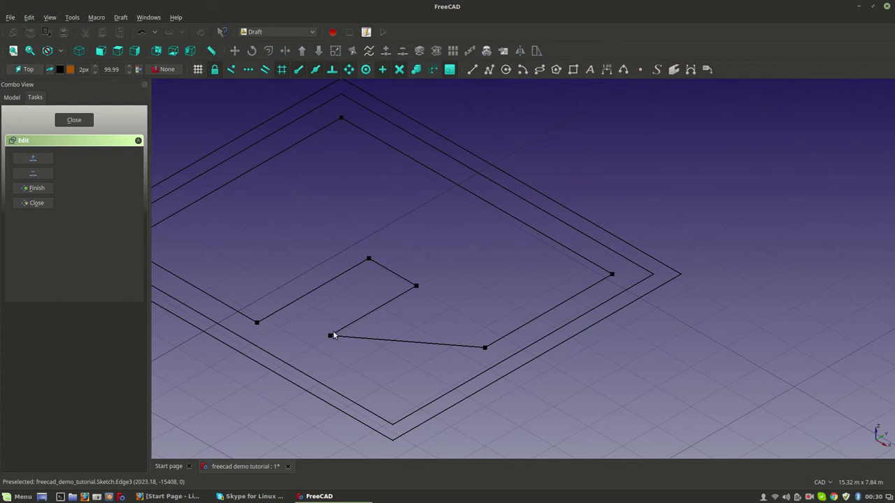
{"action": "left_click", "coordinate": [331, 335]}
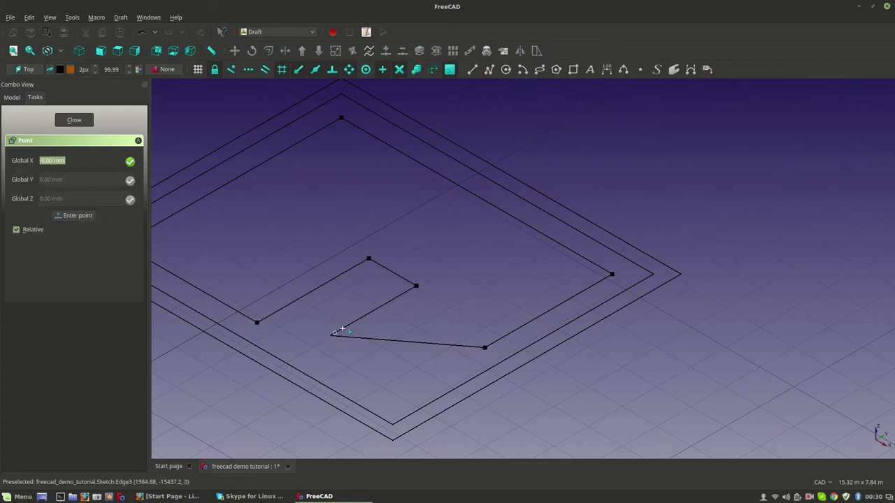
{"action": "left_click", "coordinate": [393, 299]}
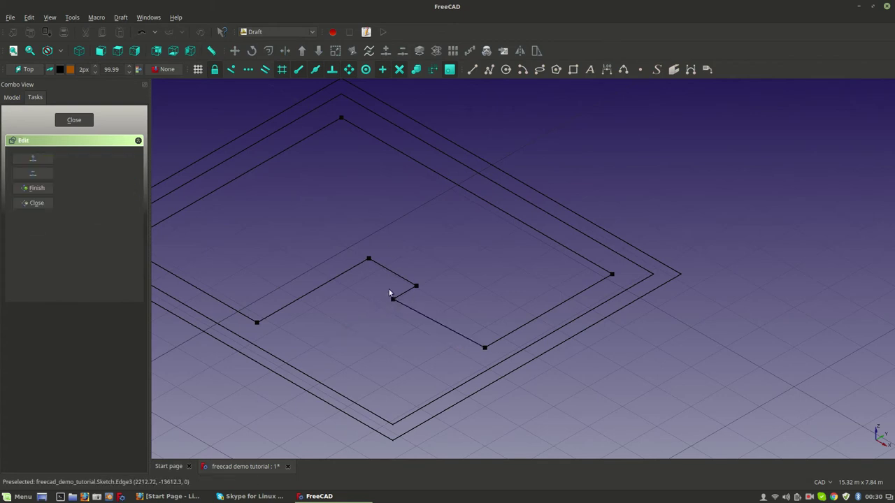
{"action": "left_click", "coordinate": [58, 126]}
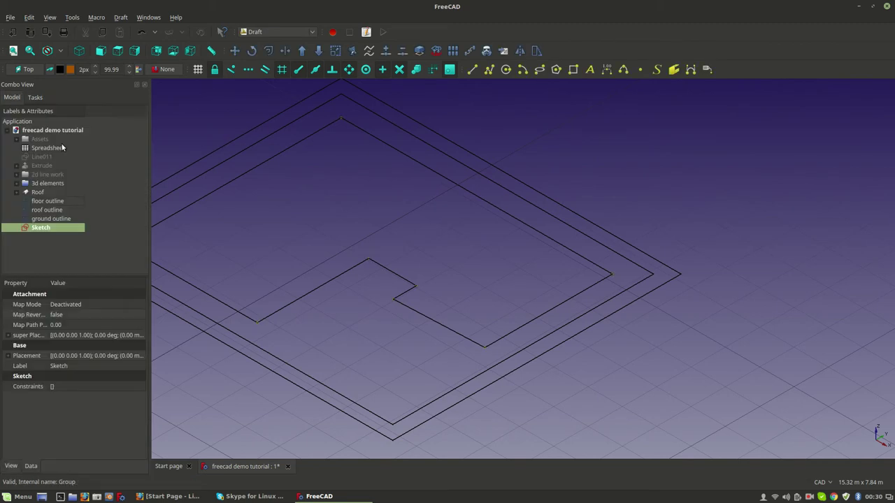
Reselect the Sketch and view the model in axonometric projection.
{"action": "left_click", "coordinate": [49, 218]}
{"action": "left_click", "coordinate": [44, 227]}
{"action": "left_click", "coordinate": [48, 218]}
{"action": "left_click", "coordinate": [43, 228]}
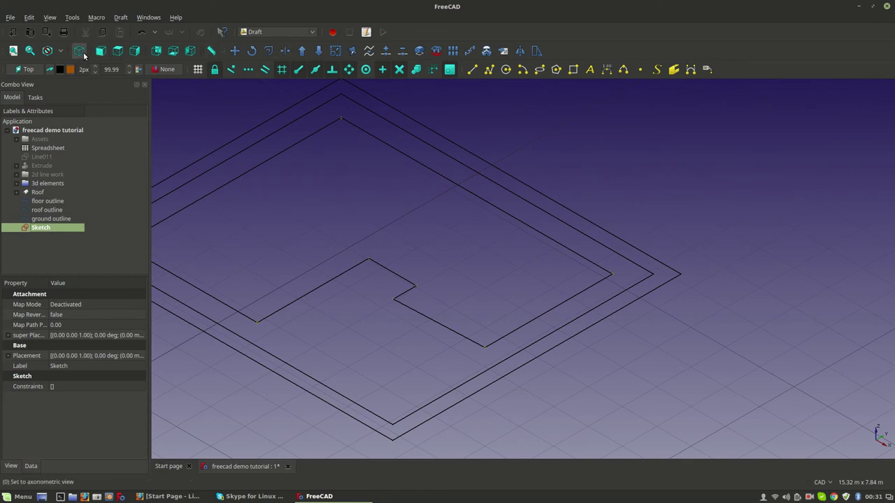
{"action": "left_click", "coordinate": [80, 51]}
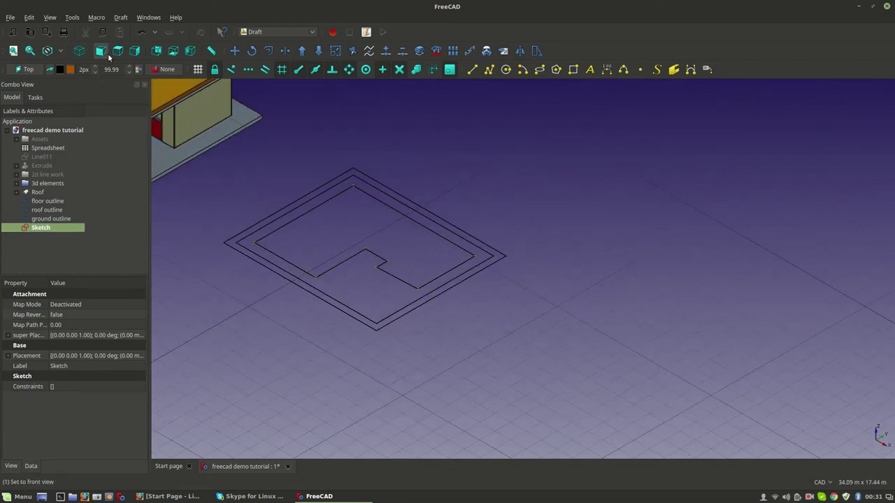
In Arch, build Structure004 from the Sketch, then select its Sketch and the floor outline.
{"action": "left_click", "coordinate": [273, 31]}
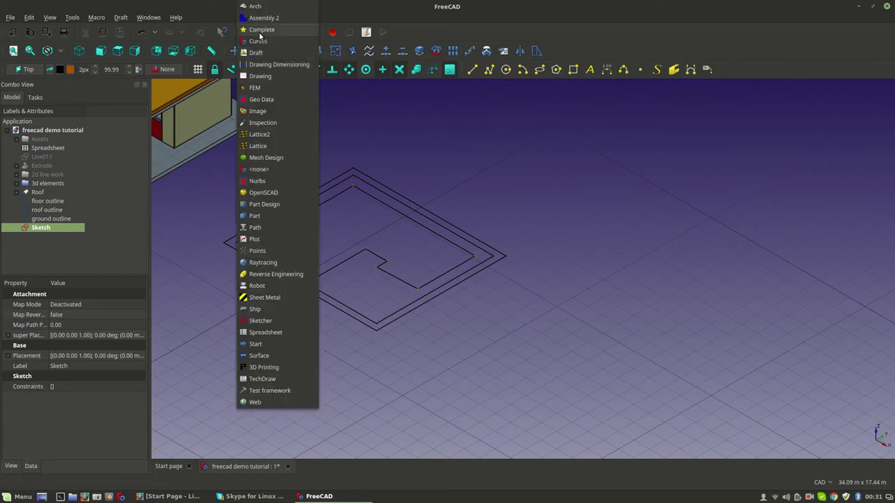
{"action": "left_click", "coordinate": [264, 23]}
{"action": "left_click", "coordinate": [266, 29]}
{"action": "left_click", "coordinate": [255, 9]}
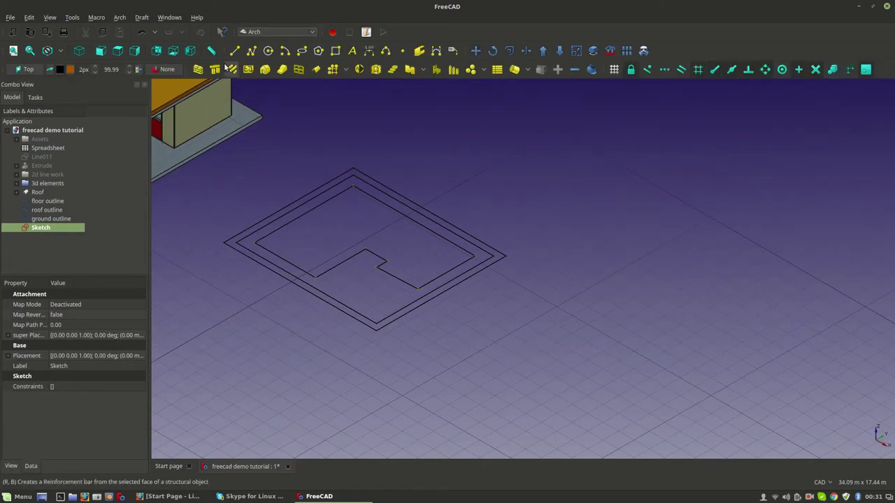
{"action": "left_click", "coordinate": [214, 69]}
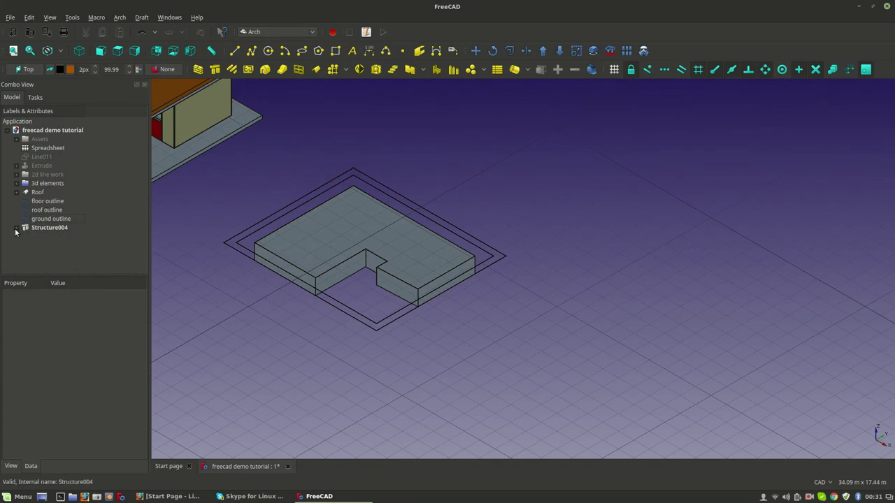
{"action": "left_click", "coordinate": [44, 237]}
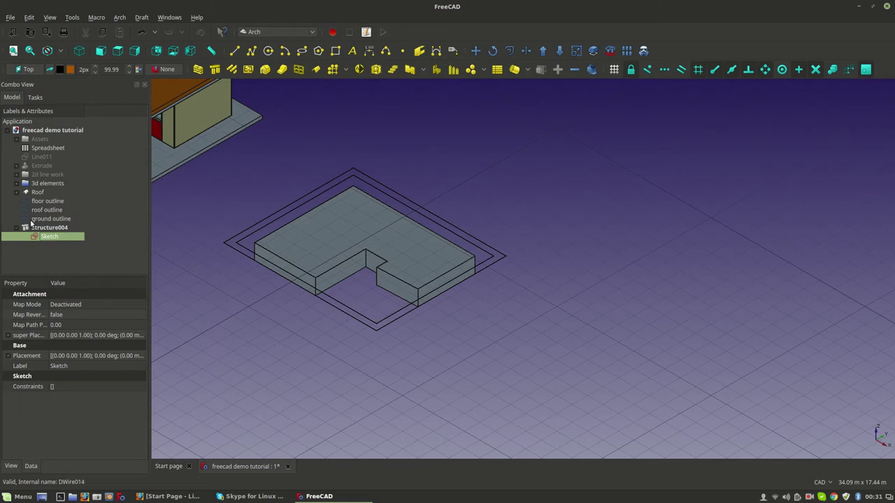
{"action": "left_click", "coordinate": [47, 203]}
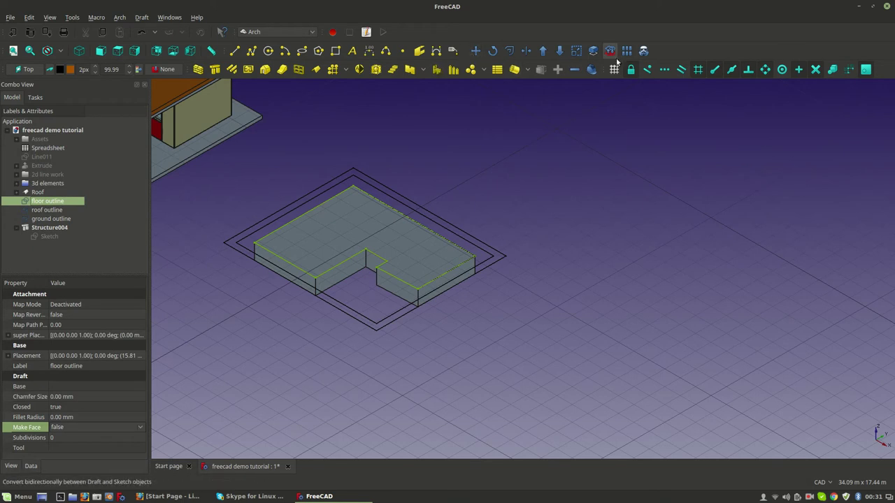
In Draft, move the floor outline's inner notch corner to a new spot, slanting the notch.
{"action": "left_click", "coordinate": [301, 33]}
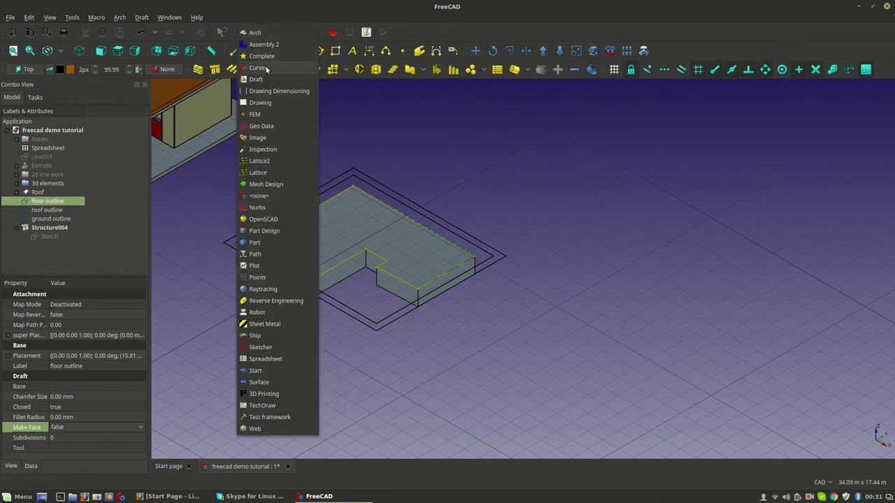
{"action": "left_click", "coordinate": [258, 79]}
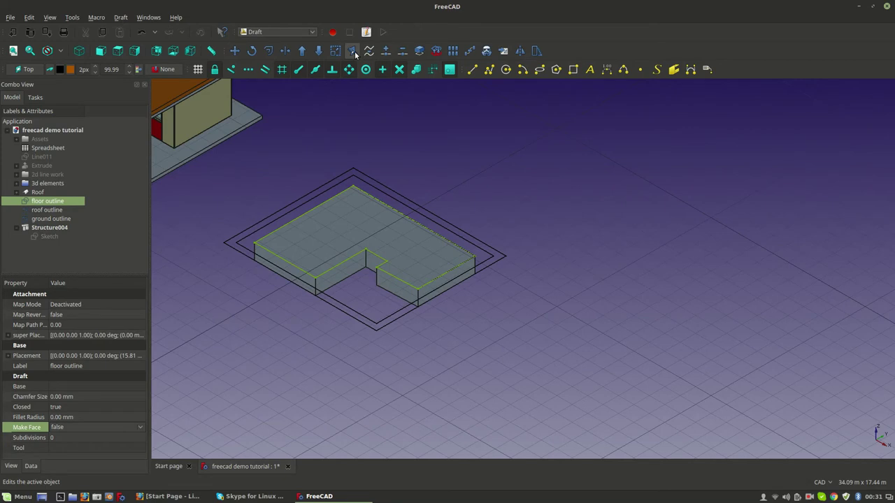
{"action": "left_click", "coordinate": [353, 51]}
{"action": "scroll", "coordinate": [395, 266], "scroll_direction": "up", "scroll_amount": 5}
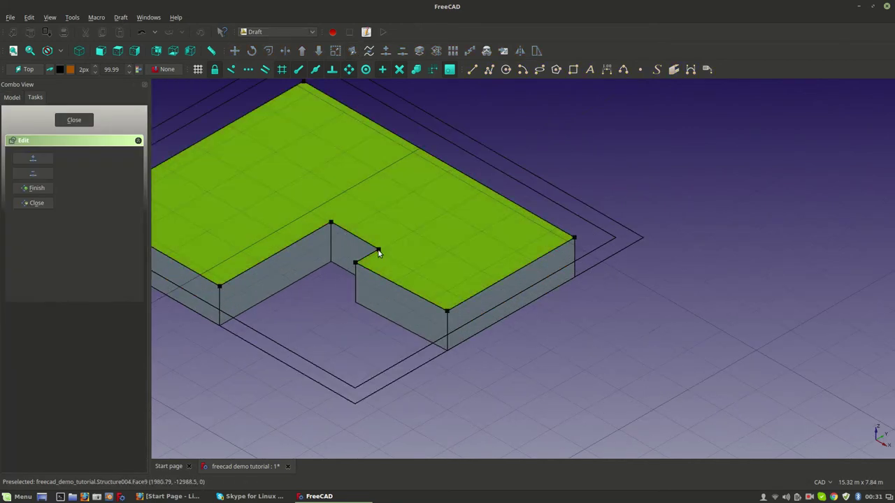
{"action": "left_click", "coordinate": [379, 252]}
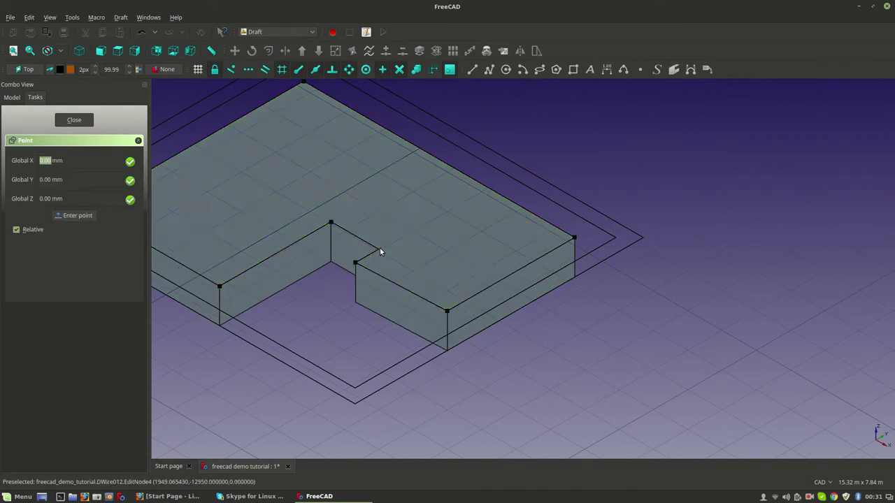
{"action": "left_click", "coordinate": [414, 228]}
{"action": "left_click", "coordinate": [74, 119]}
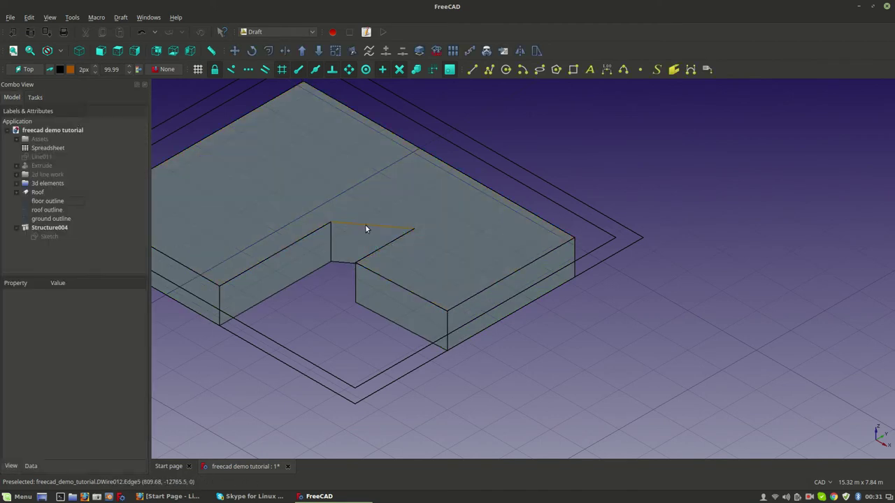
{"action": "middle_click_drag", "start_coordinate": [342, 250], "coordinate": [384, 298]}
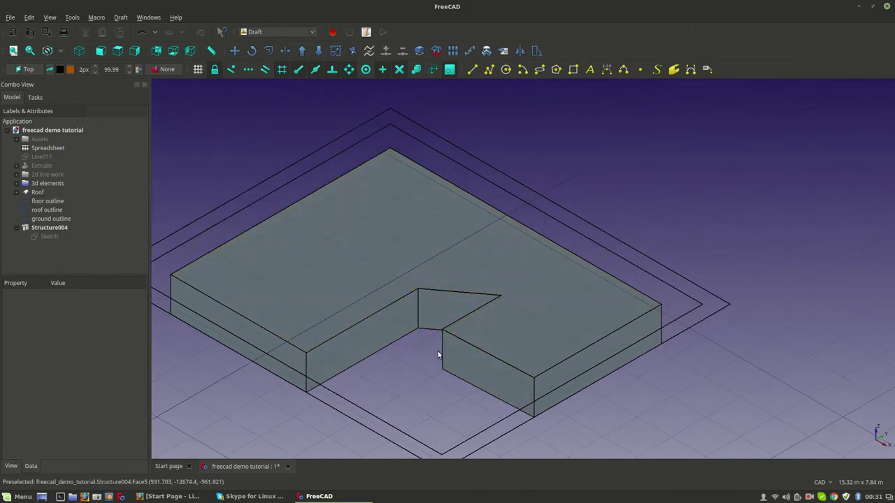
{"action": "scroll", "coordinate": [436, 353], "scroll_direction": "down", "scroll_amount": 2}
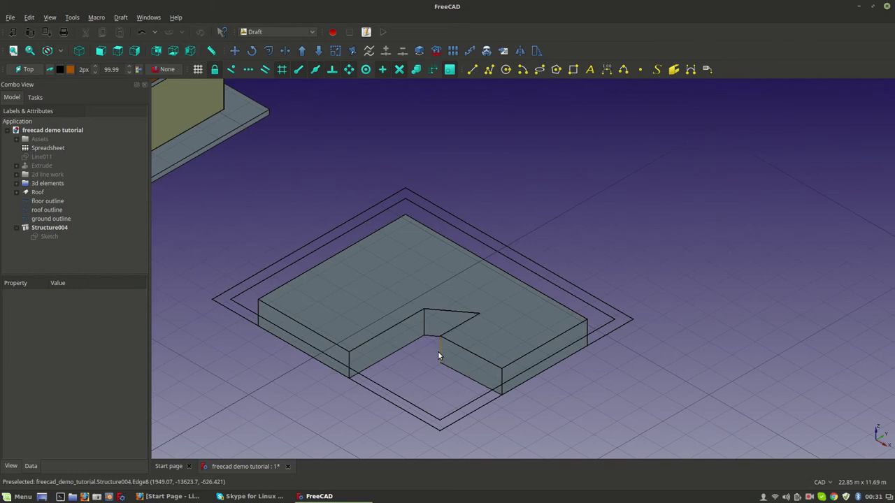
{"action": "scroll", "coordinate": [393, 305], "scroll_direction": "down", "scroll_amount": 4}
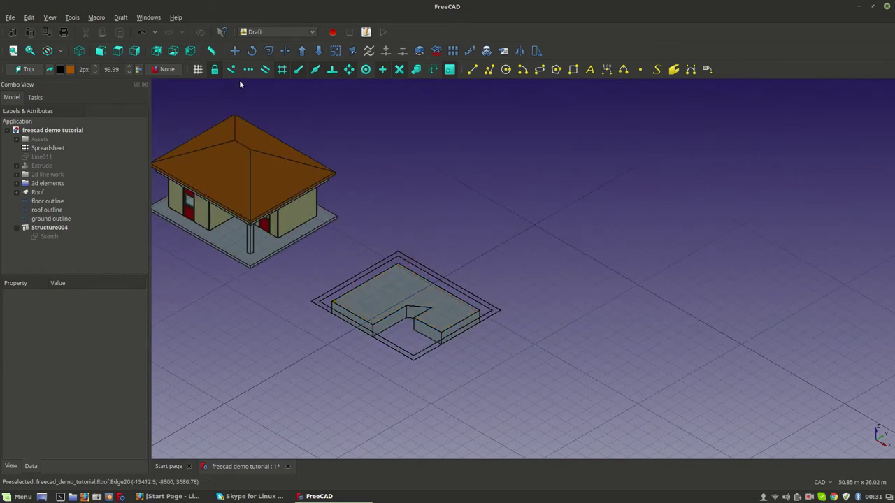
From the top view, undo the Structure004 slab and recompute the document.
{"action": "left_click", "coordinate": [120, 54]}
{"action": "scroll", "coordinate": [231, 167], "scroll_direction": "up", "scroll_amount": 6}
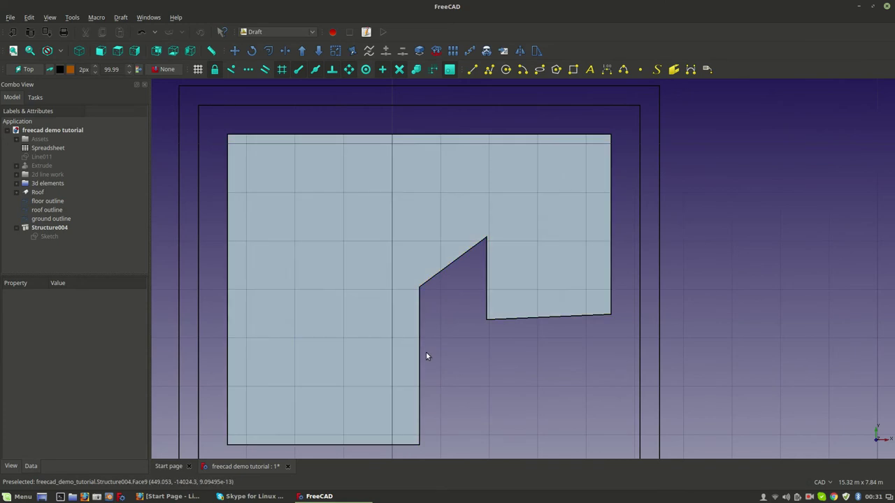
{"action": "key", "text": "ctrl+z"}
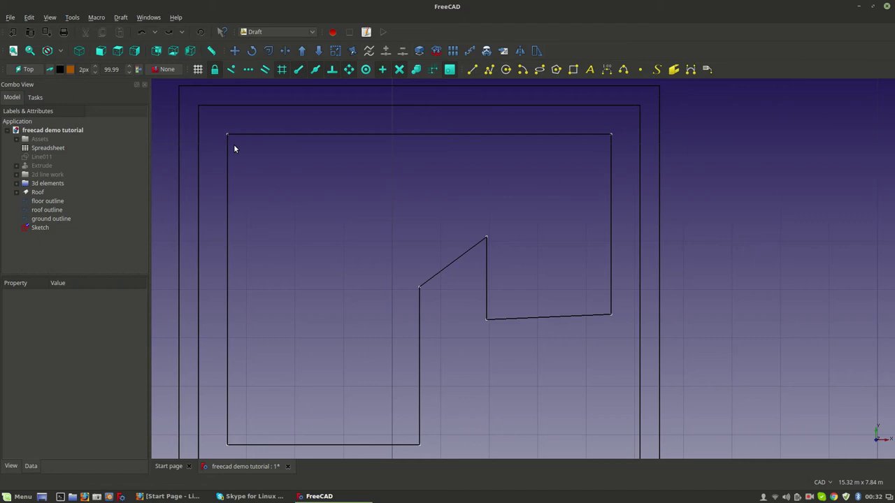
{"action": "left_click", "coordinate": [202, 32]}
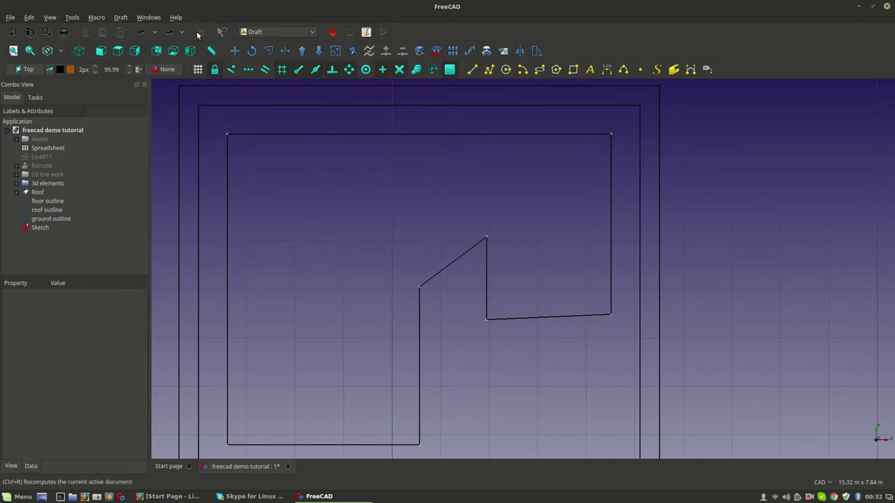
{"action": "double_click", "coordinate": [40, 227]}
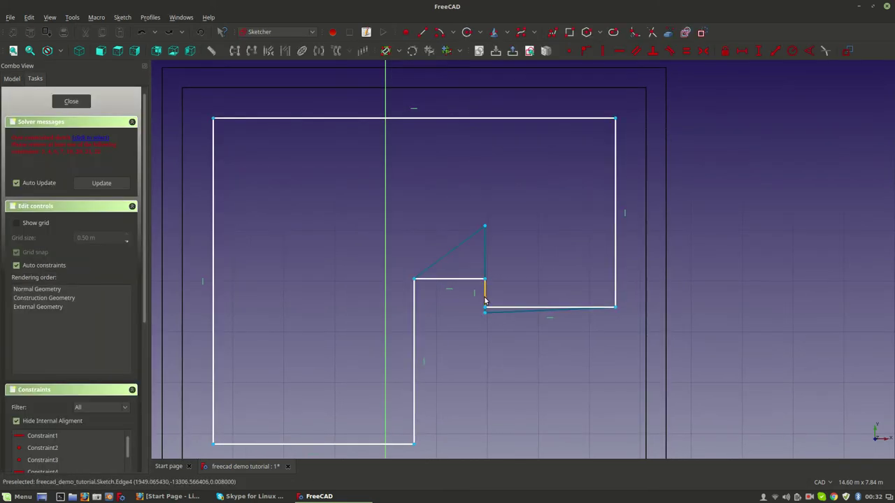
{"action": "scroll", "coordinate": [486, 302], "scroll_direction": "up", "scroll_amount": 4}
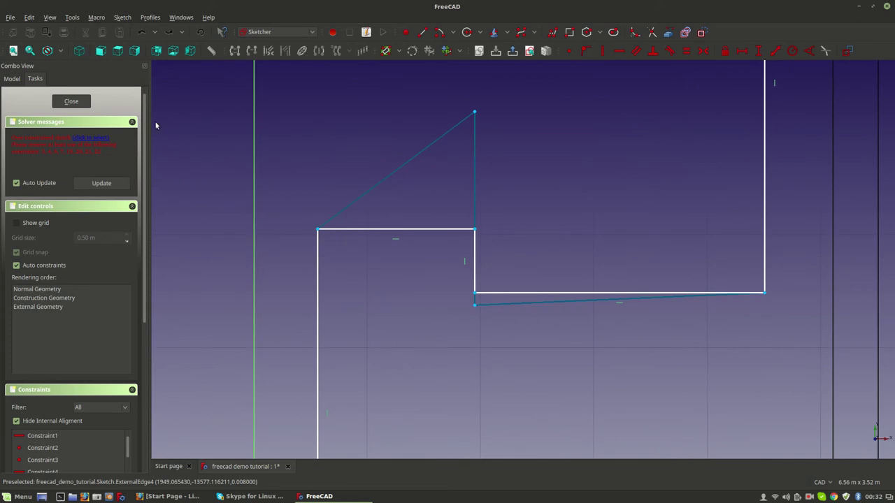
{"action": "left_click", "coordinate": [73, 102]}
Draw horizontal helper lines at the notch's left corner and the wire's right corner, creating Line012.
{"action": "left_click", "coordinate": [485, 287]}
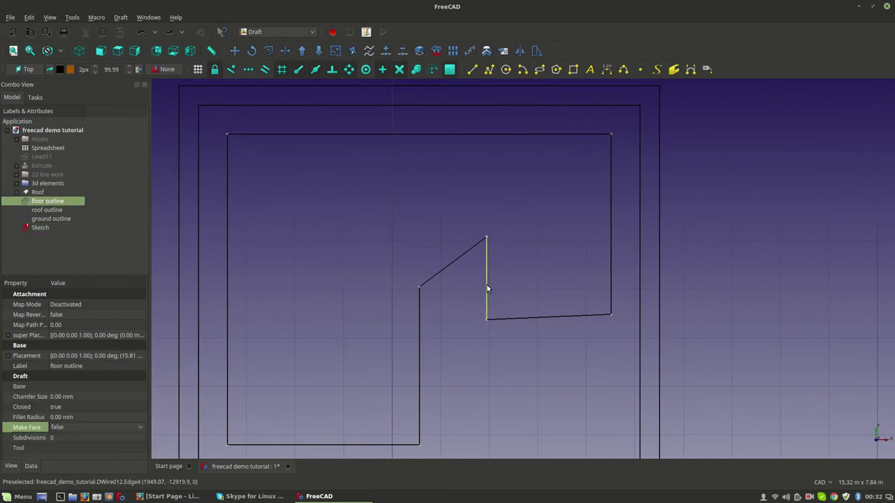
{"action": "scroll", "coordinate": [488, 288], "scroll_direction": "down", "scroll_amount": 4}
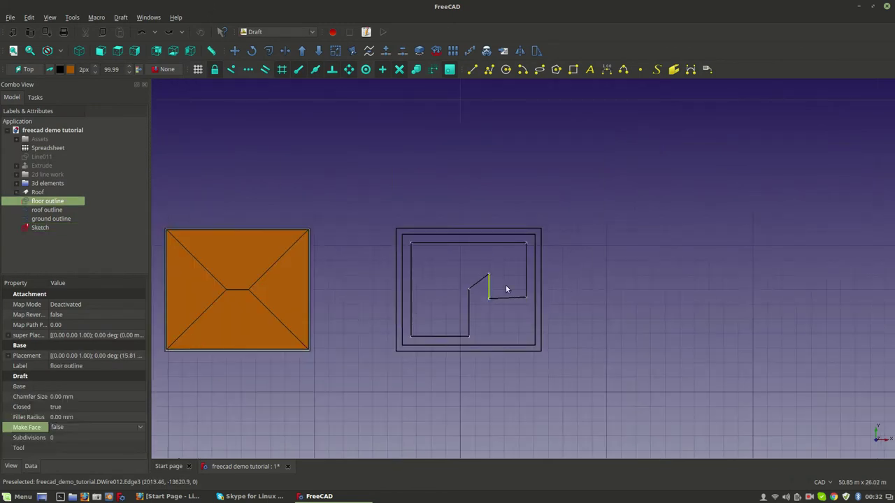
{"action": "scroll", "coordinate": [493, 297], "scroll_direction": "up", "scroll_amount": 6}
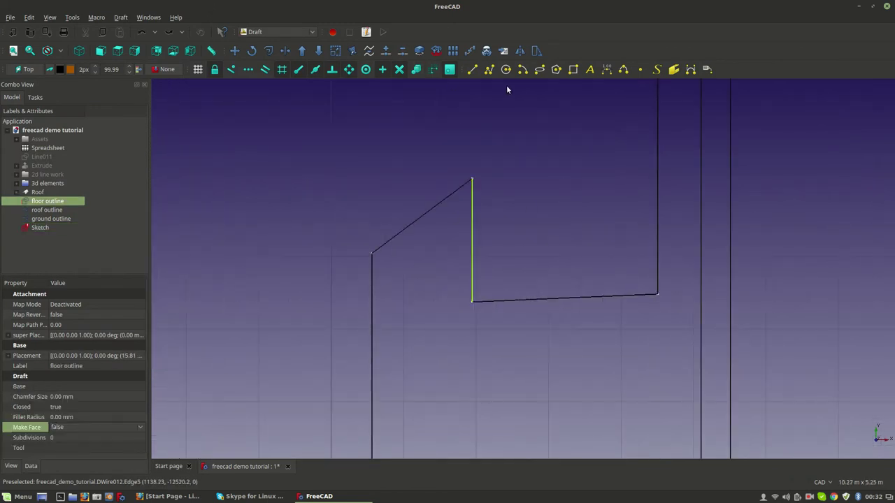
{"action": "left_click", "coordinate": [472, 70]}
{"action": "left_click", "coordinate": [371, 253]}
{"action": "key", "text": "Escape"}
{"action": "left_click", "coordinate": [472, 70]}
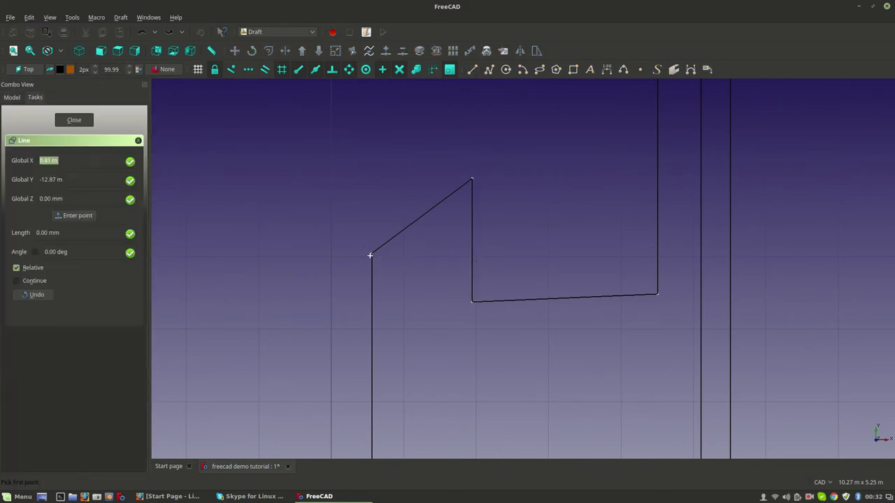
{"action": "left_click", "coordinate": [371, 252]}
{"action": "left_click", "coordinate": [502, 255]}
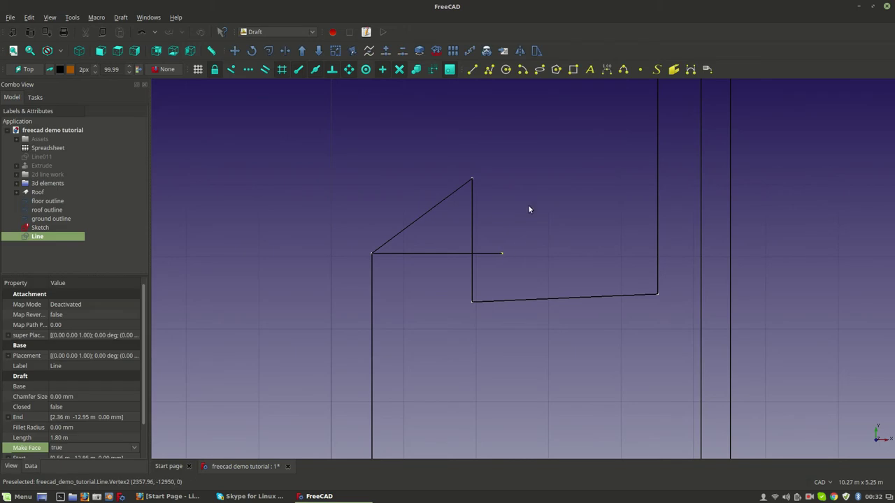
{"action": "left_click", "coordinate": [472, 69]}
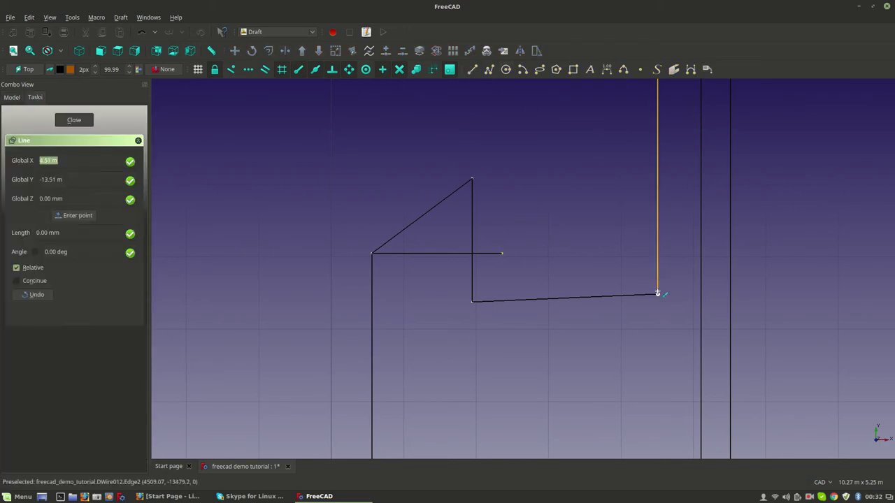
{"action": "left_click", "coordinate": [635, 291]}
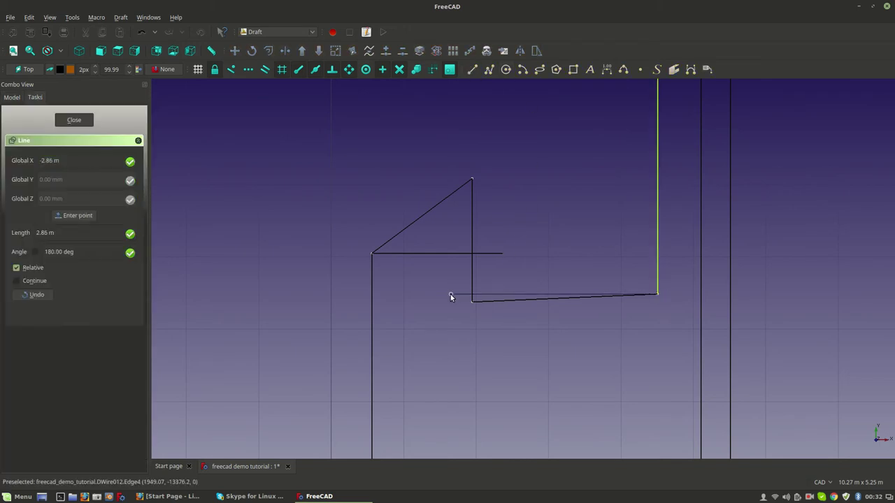
{"action": "left_click", "coordinate": [450, 295]}
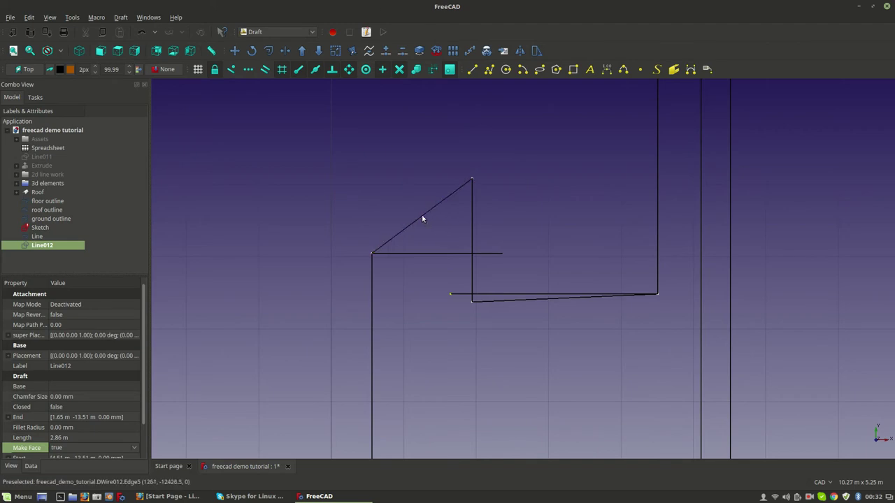
Snap the notch's top and lower corners onto the helper lines, then finish the point edit.
{"action": "left_click", "coordinate": [472, 186]}
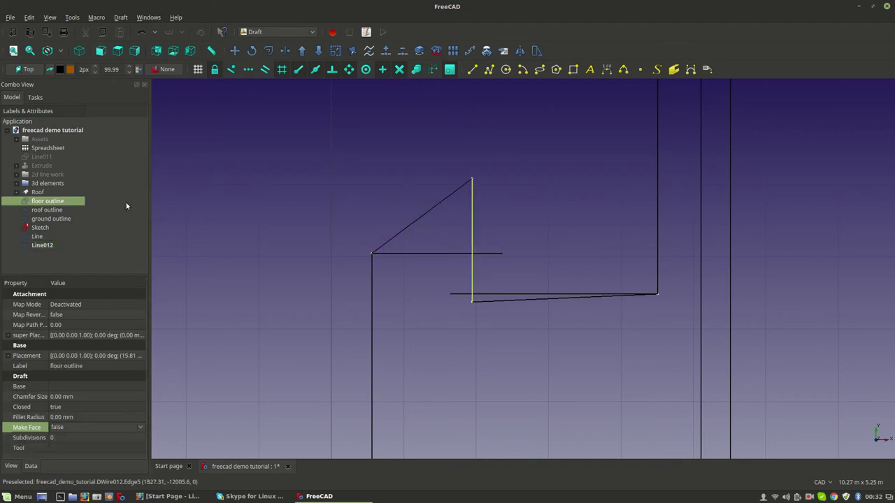
{"action": "left_click", "coordinate": [353, 51]}
{"action": "left_click", "coordinate": [473, 178]}
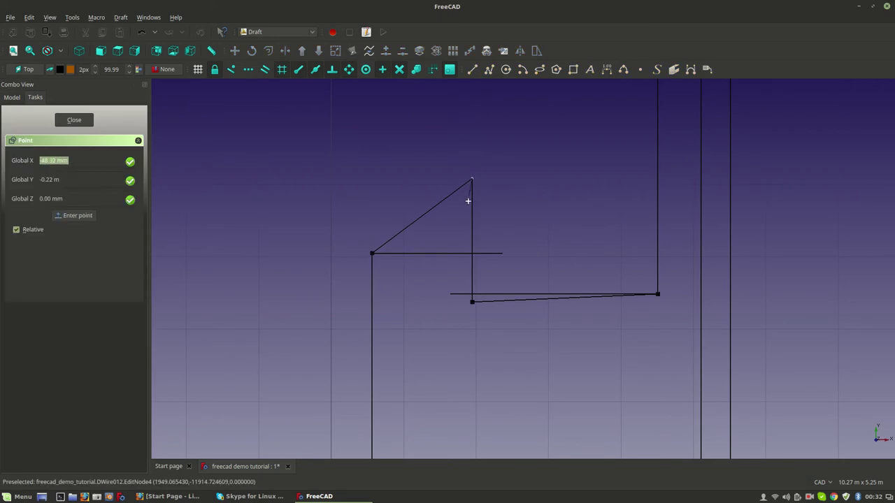
{"action": "left_click", "coordinate": [477, 251]}
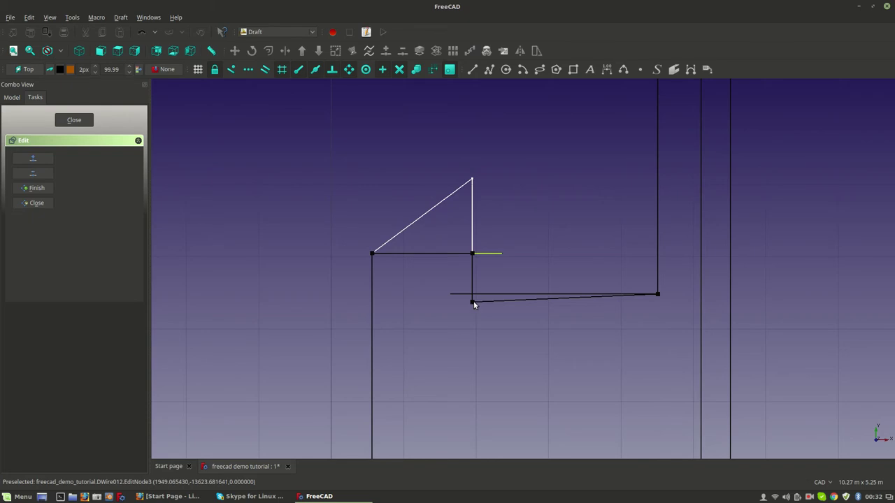
{"action": "left_click", "coordinate": [472, 302]}
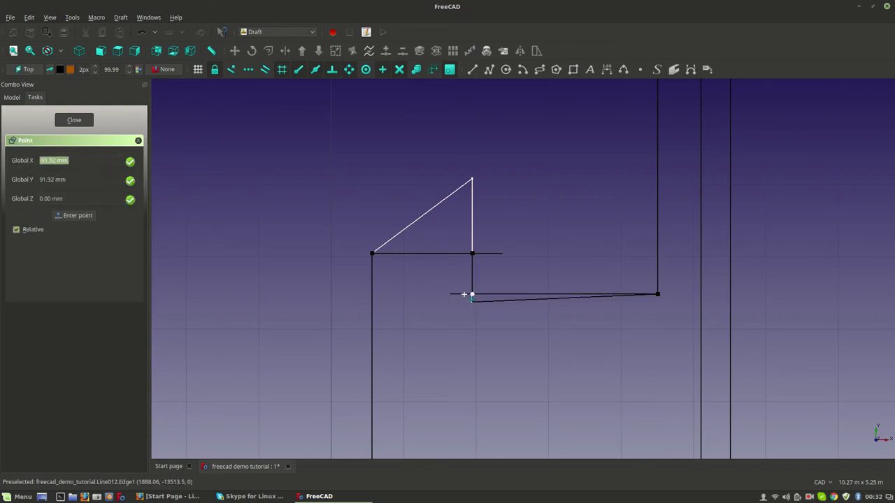
{"action": "left_click", "coordinate": [468, 294]}
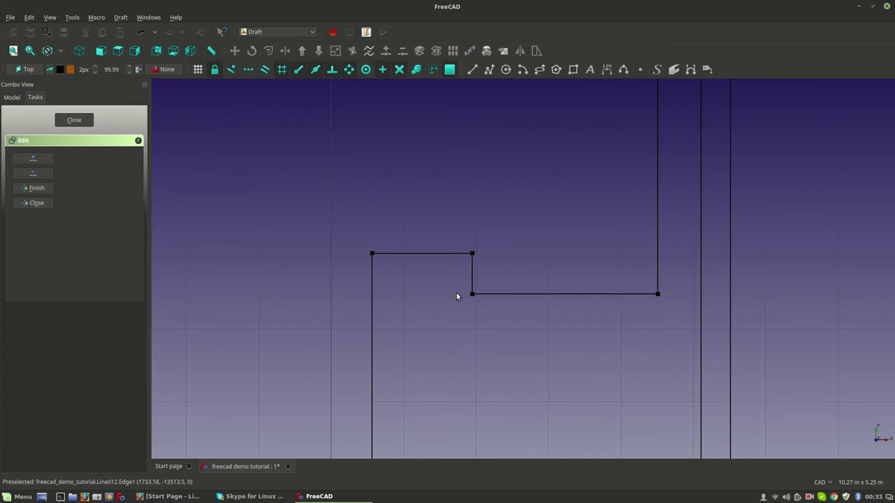
{"action": "left_click", "coordinate": [73, 120]}
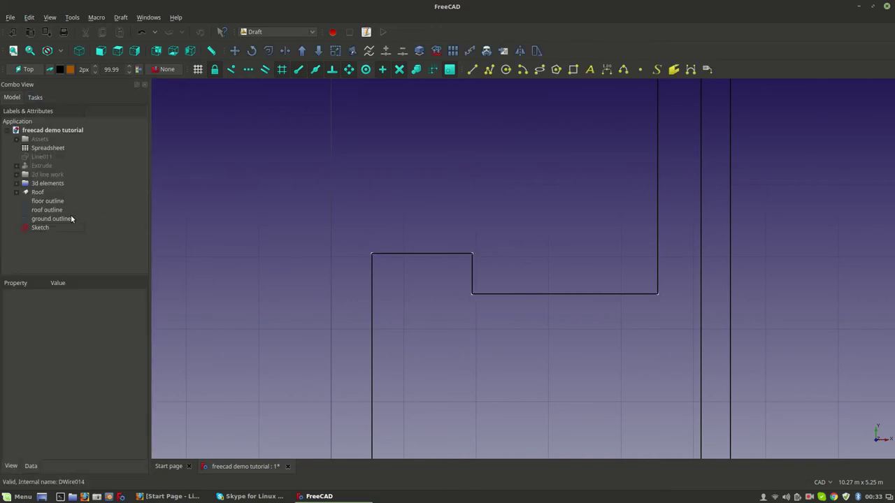
{"action": "left_click", "coordinate": [51, 228]}
Reopen the Sketch and delete its three horizontal constraints and one vertical constraint.
{"action": "double_click", "coordinate": [53, 228]}
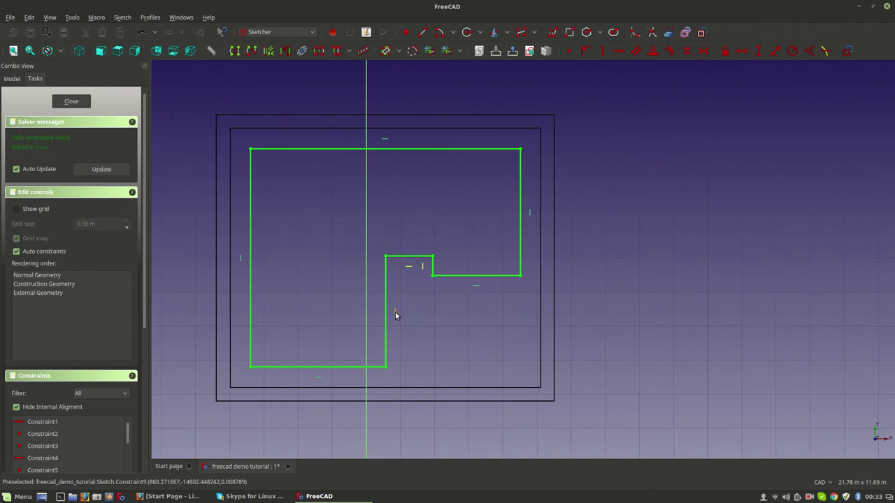
{"action": "left_click", "coordinate": [475, 287]}
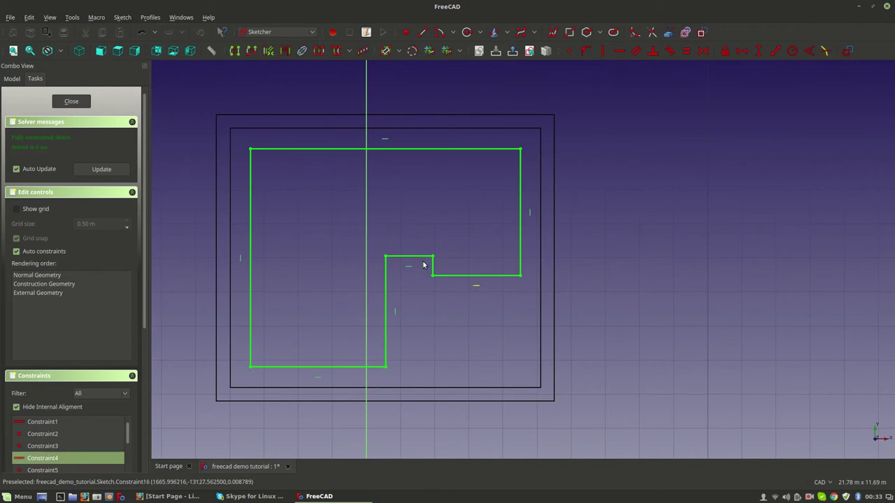
{"action": "left_click", "coordinate": [394, 310]}
{"action": "left_click", "coordinate": [317, 377]}
{"action": "left_click", "coordinate": [384, 138]}
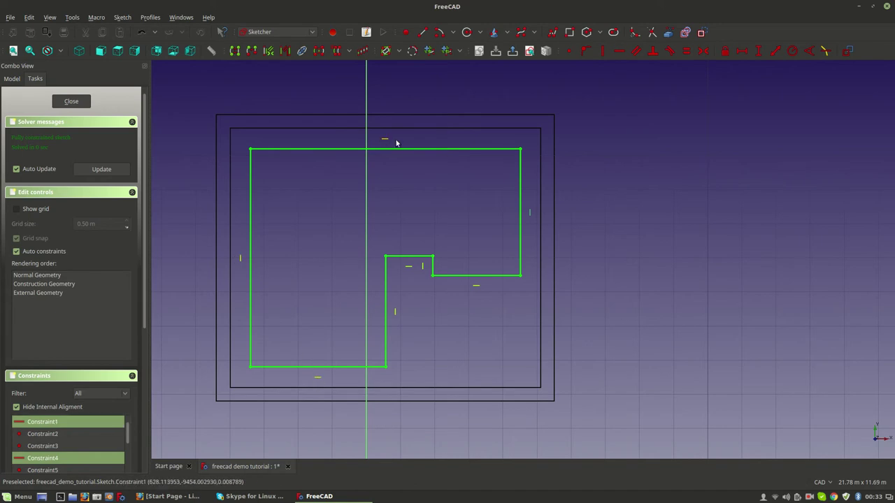
{"action": "key", "text": "Delete"}
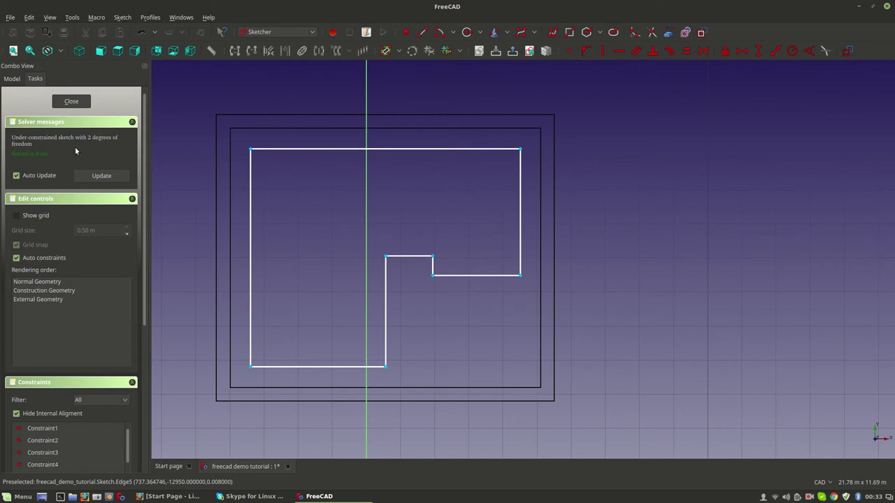
Close the sketch and delete the floor outline object, confirming the deletion.
{"action": "left_click", "coordinate": [71, 101]}
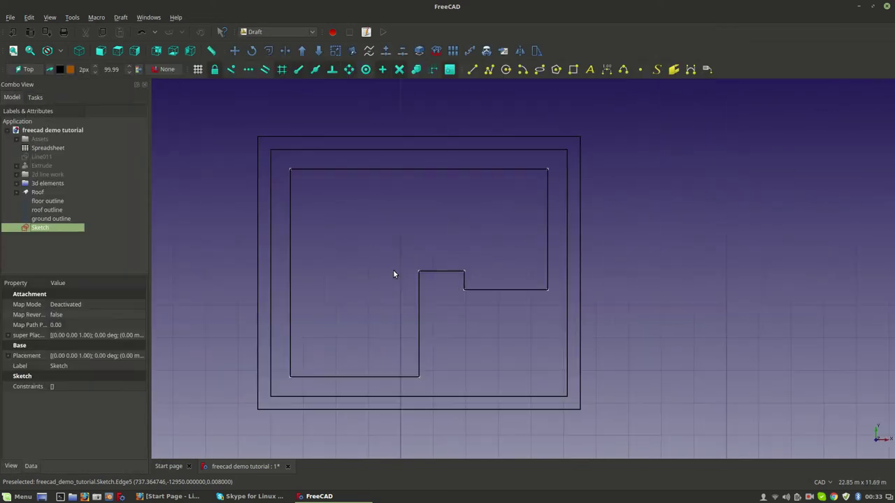
{"action": "left_click", "coordinate": [44, 202]}
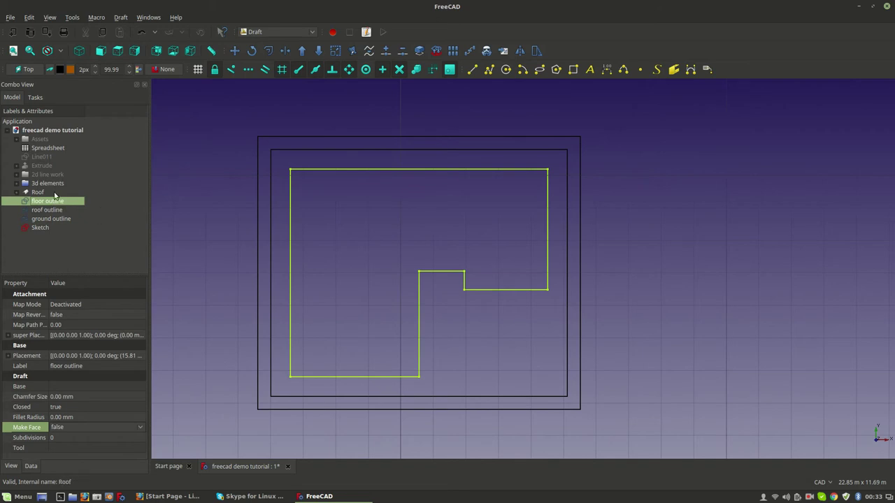
{"action": "scroll", "coordinate": [390, 285], "scroll_direction": "down", "scroll_amount": 2}
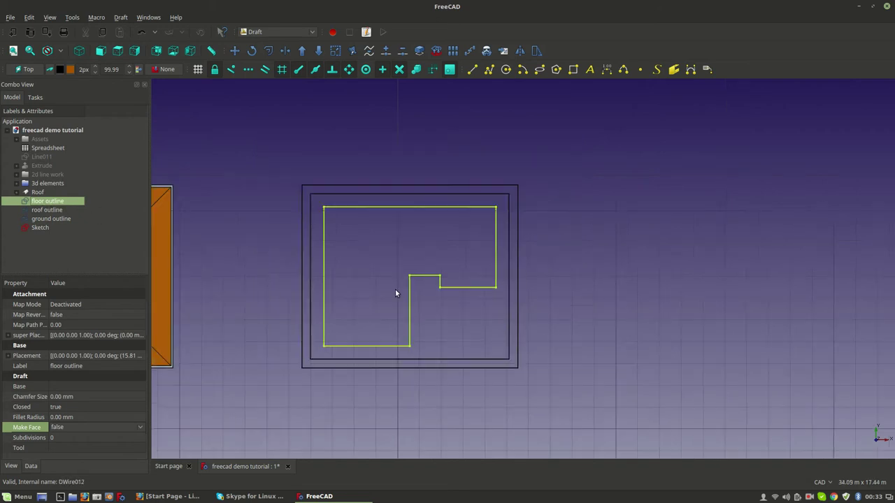
{"action": "left_click", "coordinate": [40, 228]}
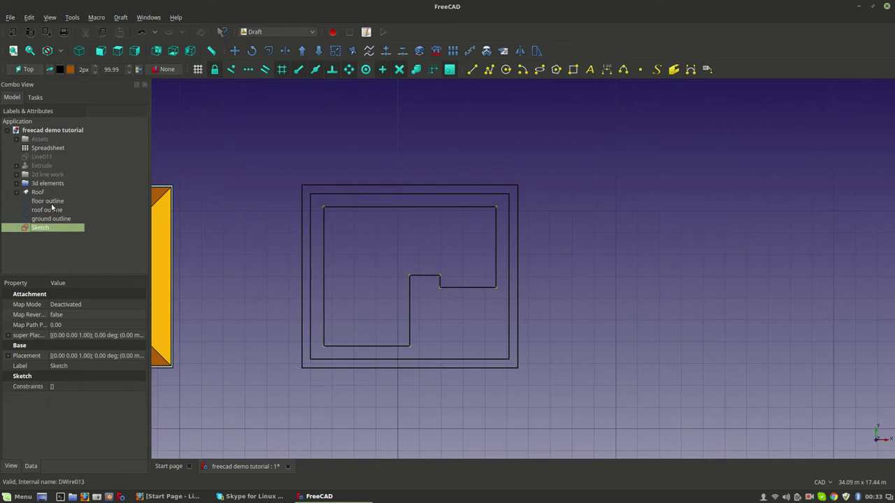
{"action": "left_click", "coordinate": [50, 201]}
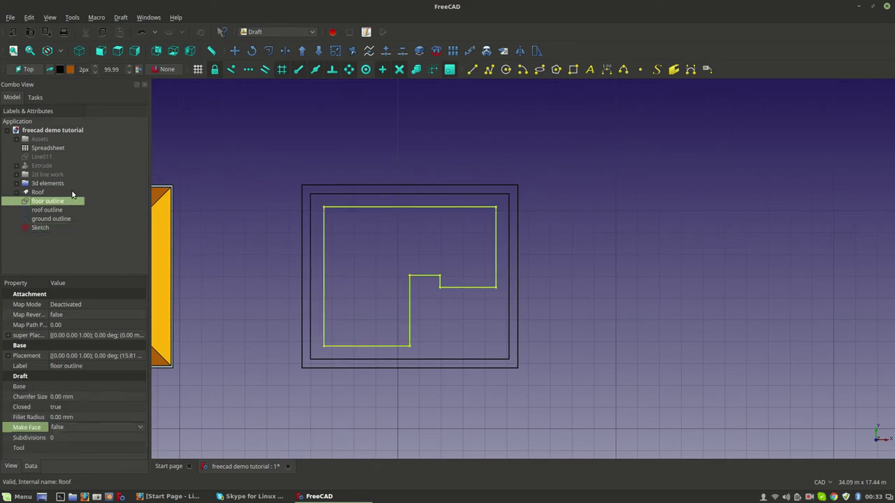
{"action": "key", "text": "Delete"}
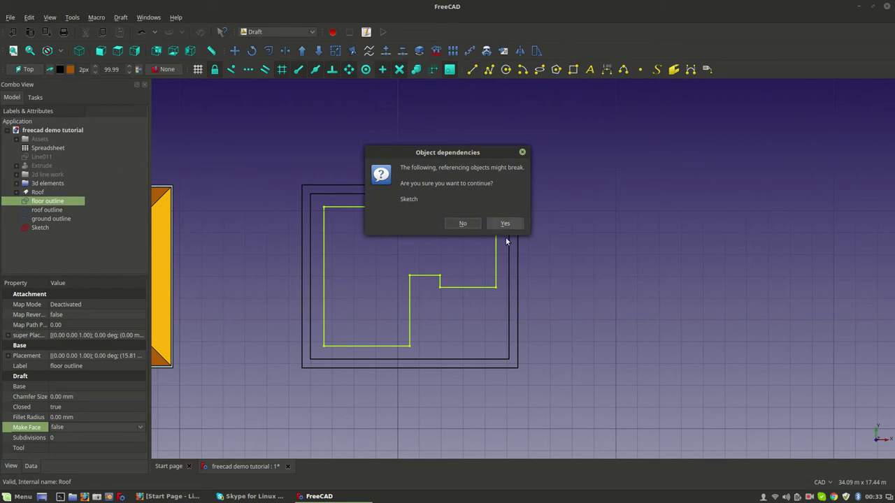
{"action": "left_click", "coordinate": [520, 225]}
Open the Sketch, accept the validation prompt, then undo the floor outline deletion.
{"action": "double_click", "coordinate": [42, 219]}
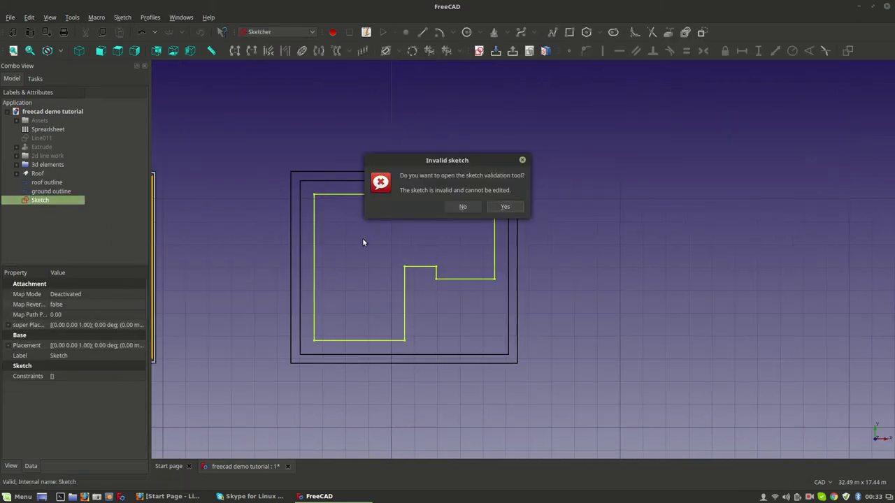
{"action": "left_click", "coordinate": [506, 208]}
{"action": "left_click", "coordinate": [74, 101]}
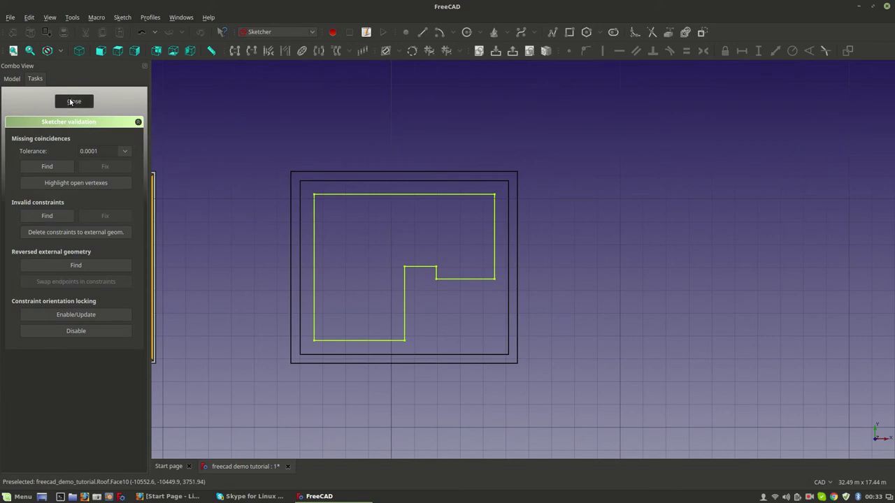
{"action": "left_click", "coordinate": [142, 32]}
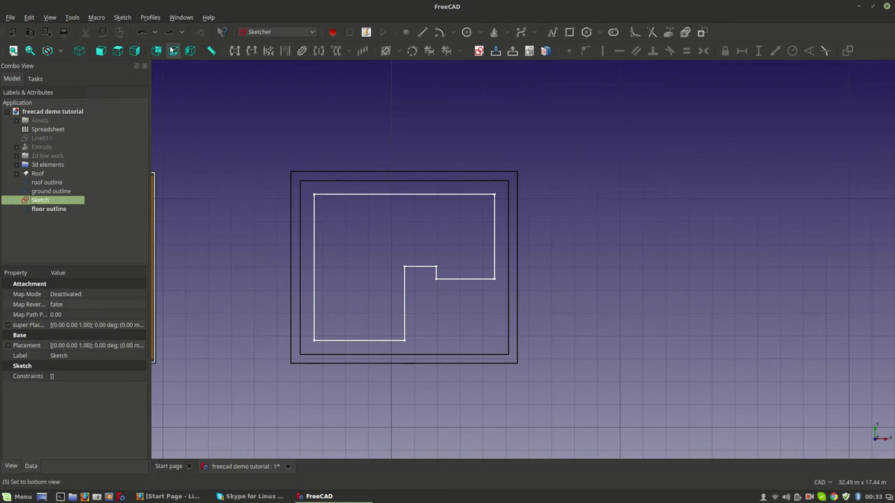
Open the Sketch for editing and highlight the 1-Line top edge and 11-Line elements.
{"action": "left_click", "coordinate": [55, 210]}
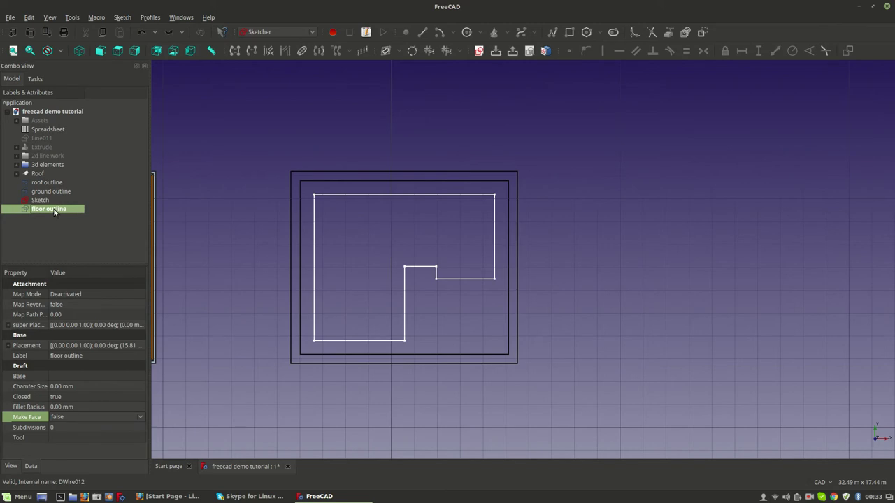
{"action": "double_click", "coordinate": [49, 201]}
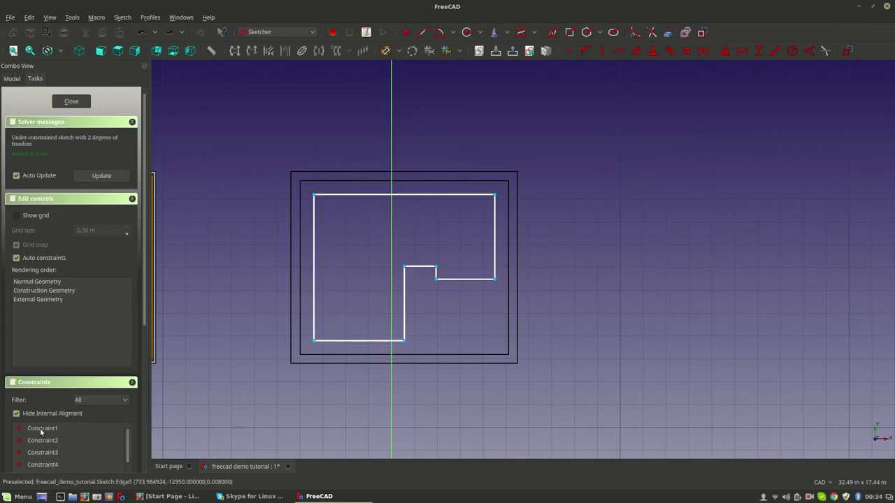
{"action": "scroll", "coordinate": [40, 431], "scroll_direction": "down", "scroll_amount": 4}
{"action": "scroll", "coordinate": [58, 348], "scroll_direction": "up", "scroll_amount": 2}
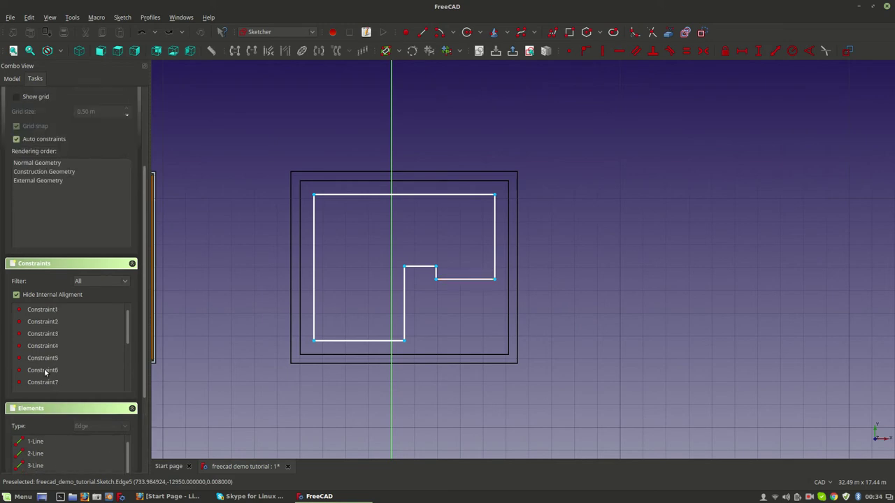
{"action": "scroll", "coordinate": [145, 325], "scroll_direction": "down", "scroll_amount": 3}
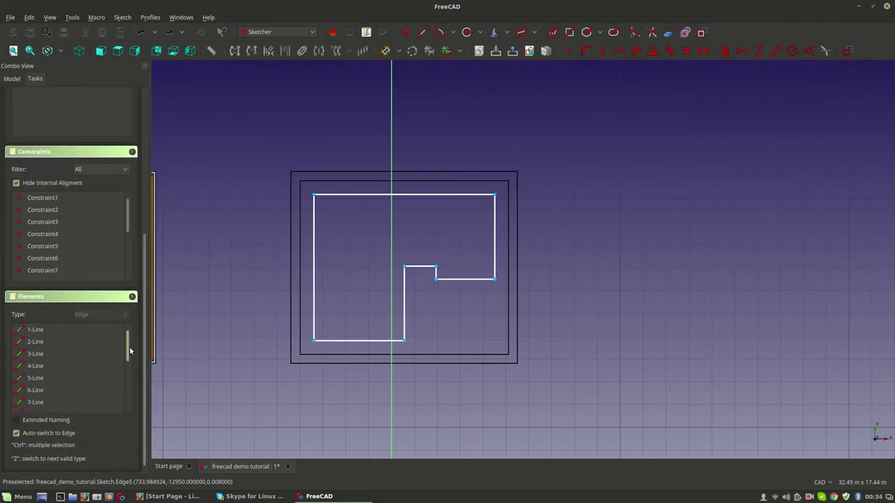
{"action": "left_click", "coordinate": [57, 333]}
{"action": "scroll", "coordinate": [56, 348], "scroll_direction": "down", "scroll_amount": 4}
{"action": "scroll", "coordinate": [49, 363], "scroll_direction": "up", "scroll_amount": 2}
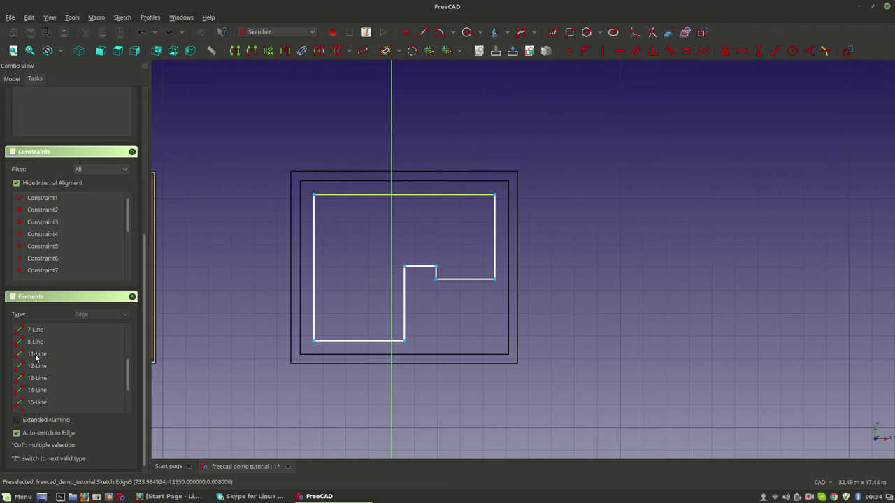
{"action": "left_click", "coordinate": [36, 354]}
{"action": "scroll", "coordinate": [37, 346], "scroll_direction": "up", "scroll_amount": 3}
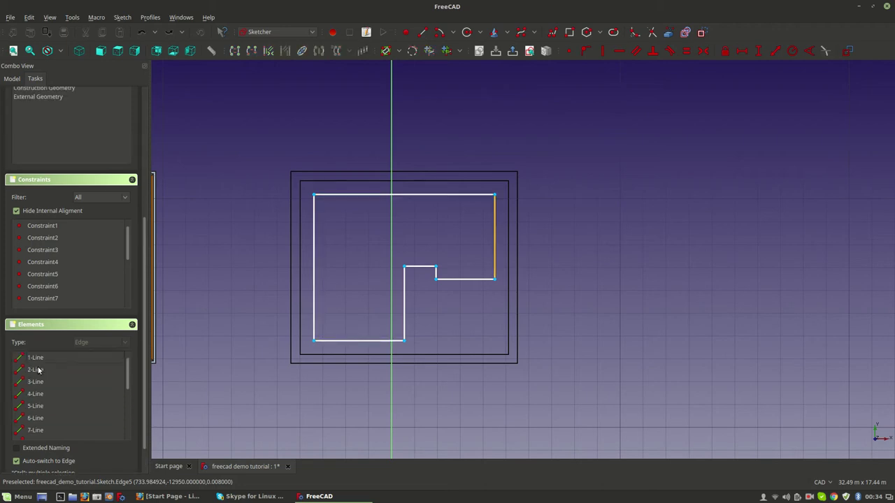
Select elements 1-Line through 8-Line in the Elements list, then clear the selection.
{"action": "left_click", "coordinate": [38, 370], "text": "ctrl"}
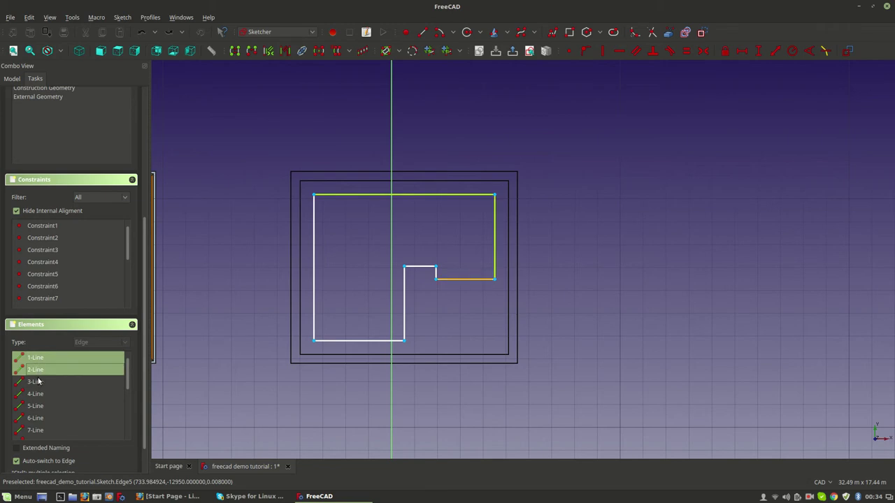
{"action": "left_click", "coordinate": [37, 381], "text": "ctrl"}
{"action": "left_click", "coordinate": [35, 395], "text": "ctrl"}
{"action": "left_click", "coordinate": [35, 406], "text": "ctrl"}
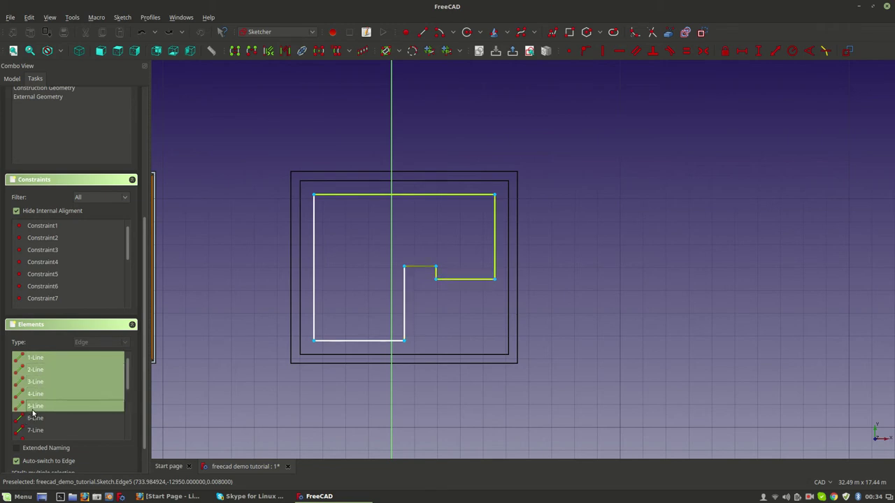
{"action": "left_click", "coordinate": [32, 420], "text": "ctrl"}
{"action": "left_click", "coordinate": [30, 428], "text": "ctrl"}
{"action": "scroll", "coordinate": [35, 423], "scroll_direction": "down", "scroll_amount": 1}
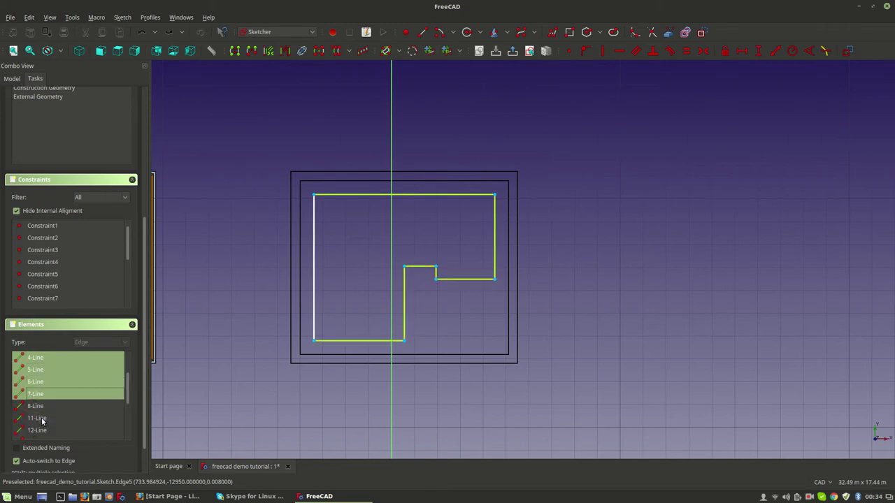
{"action": "left_click", "coordinate": [43, 408], "text": "ctrl"}
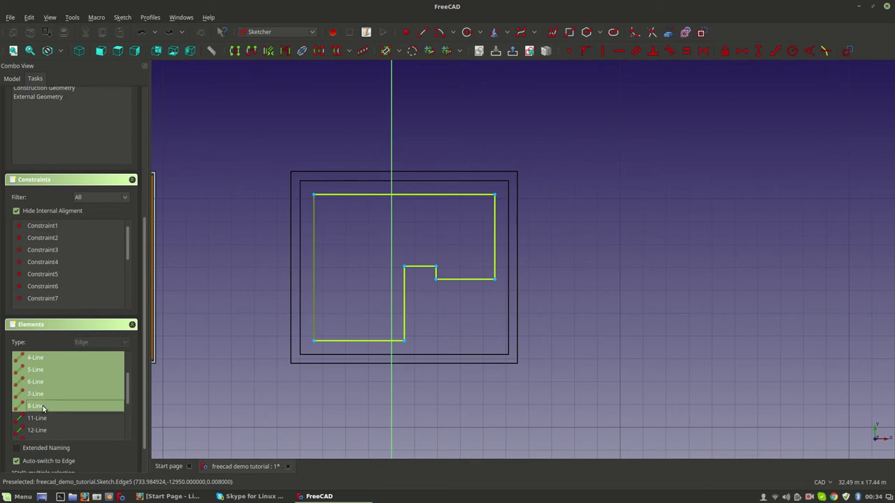
{"action": "left_click", "coordinate": [411, 401]}
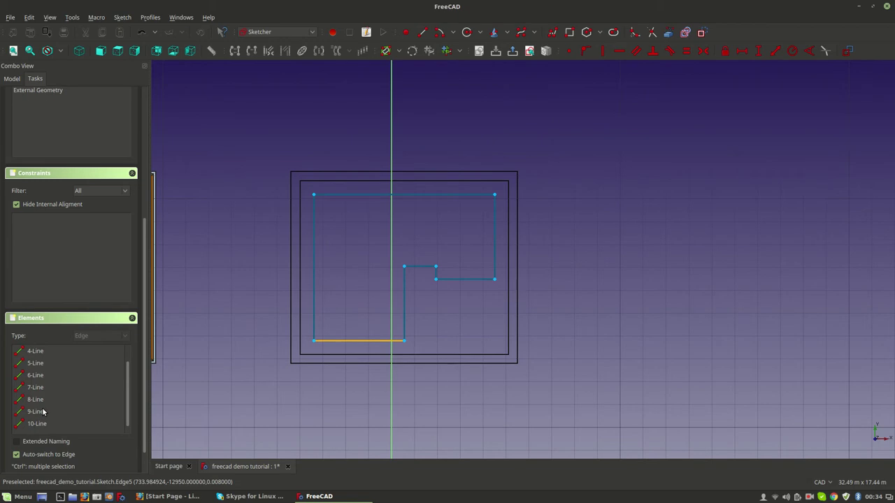
Select elements 16-Line through 18-Line to see them in the view.
{"action": "scroll", "coordinate": [43, 411], "scroll_direction": "down", "scroll_amount": 3}
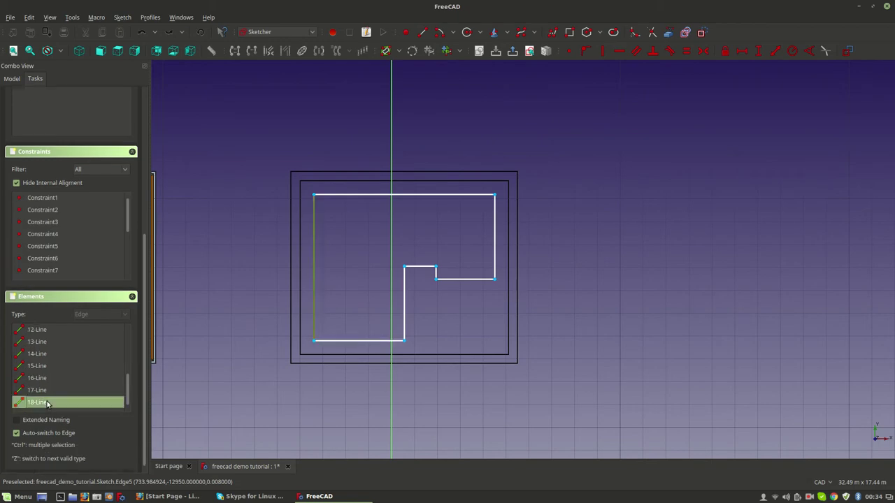
{"action": "mouse_move", "coordinate": [47, 402]}
{"action": "left_mouse_down"}
{"action": "mouse_move", "coordinate": [51, 328]}
{"action": "mouse_move", "coordinate": [42, 354]}
{"action": "mouse_move", "coordinate": [50, 353]}
{"action": "left_mouse_up"}
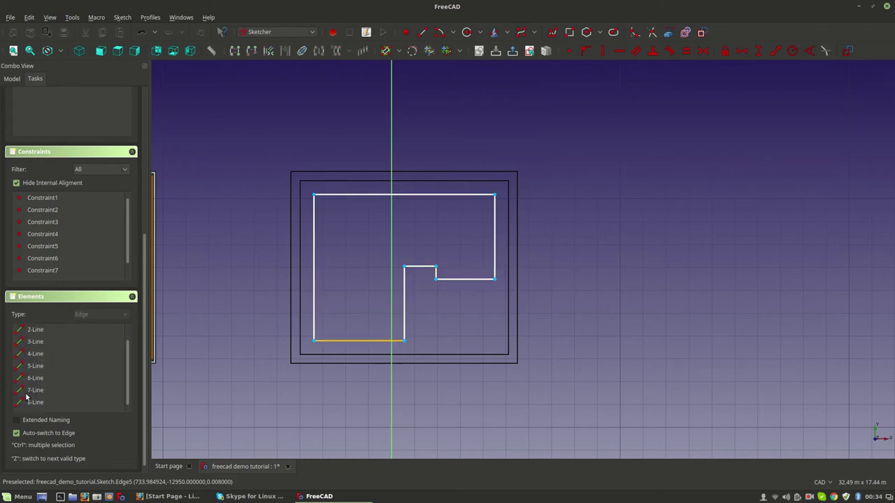
{"action": "scroll", "coordinate": [210, 345], "scroll_direction": "down", "scroll_amount": 4}
{"action": "scroll", "coordinate": [268, 339], "scroll_direction": "up", "scroll_amount": 2}
{"action": "scroll", "coordinate": [268, 338], "scroll_direction": "up", "scroll_amount": 4}
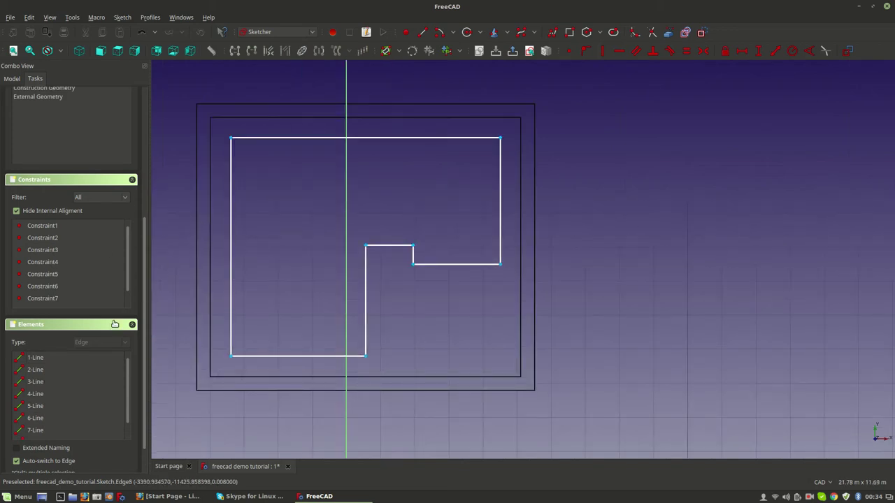
{"action": "scroll", "coordinate": [87, 136], "scroll_direction": "up", "scroll_amount": 5}
{"action": "scroll", "coordinate": [87, 127], "scroll_direction": "up", "scroll_amount": 1}
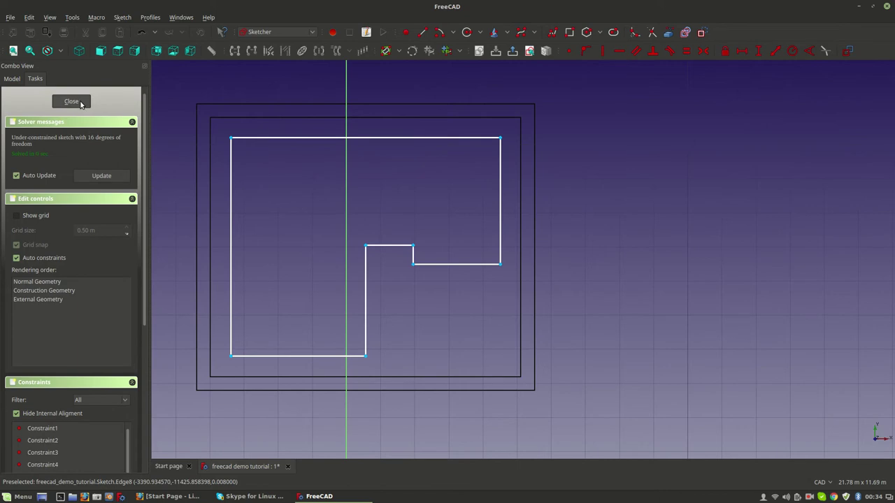
Close the sketch, delete the floor outline object, and reopen the Sketch.
{"action": "left_click", "coordinate": [81, 102]}
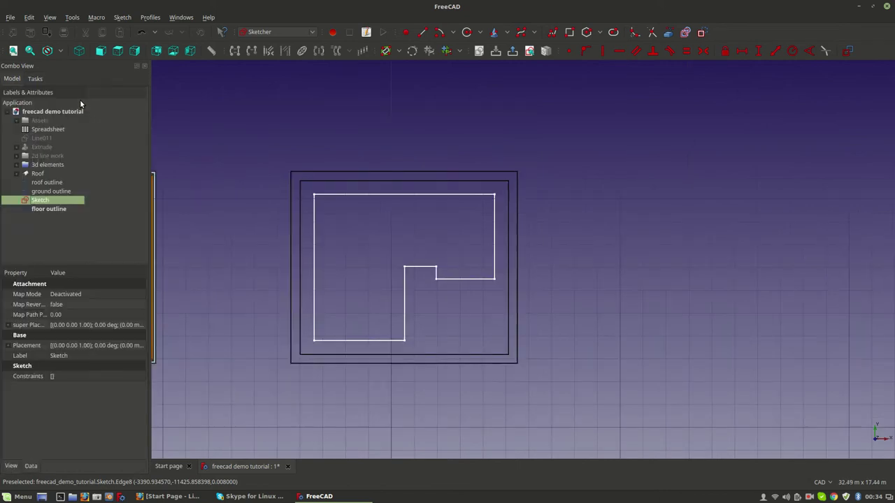
{"action": "left_click", "coordinate": [42, 209]}
{"action": "key", "text": "Delete"}
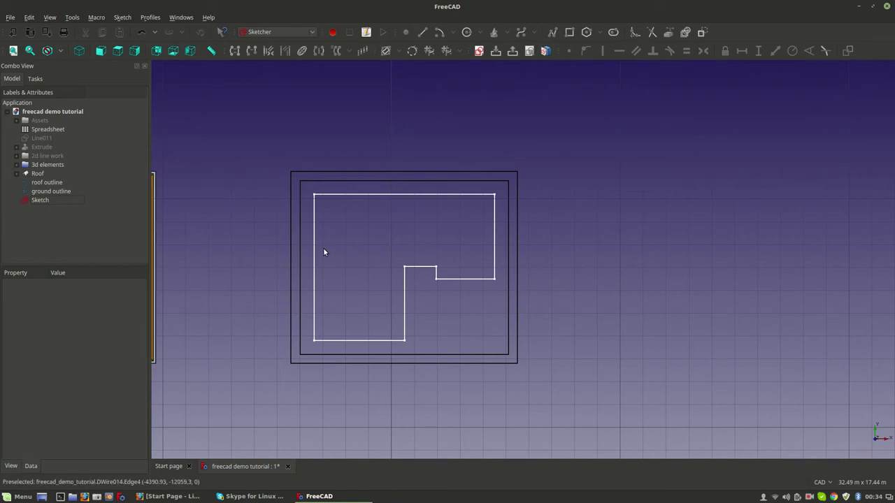
{"action": "double_click", "coordinate": [49, 200]}
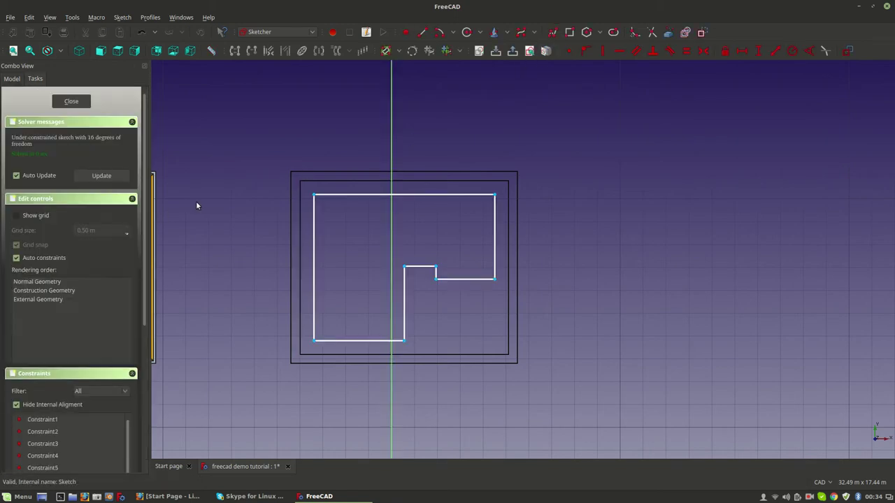
Lock the sketch's top-left corner and move the lock dimension clear of the outline.
{"action": "left_click", "coordinate": [320, 195]}
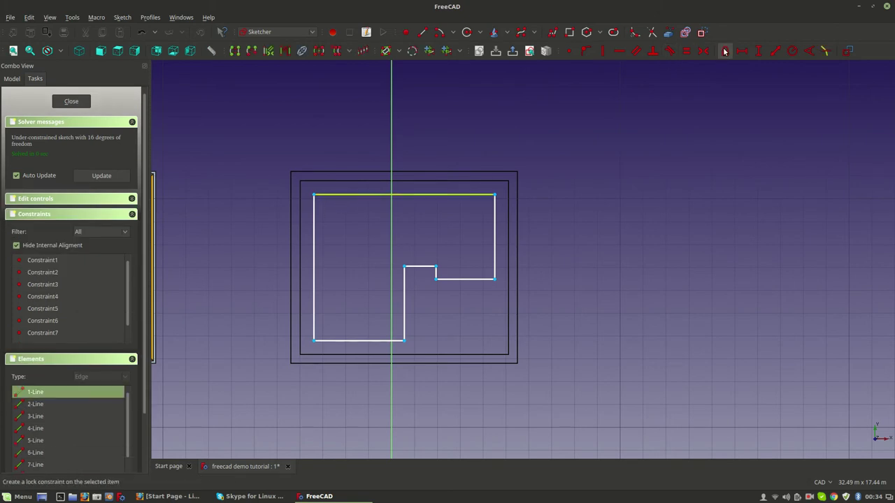
{"action": "scroll", "coordinate": [305, 186], "scroll_direction": "up", "scroll_amount": 4}
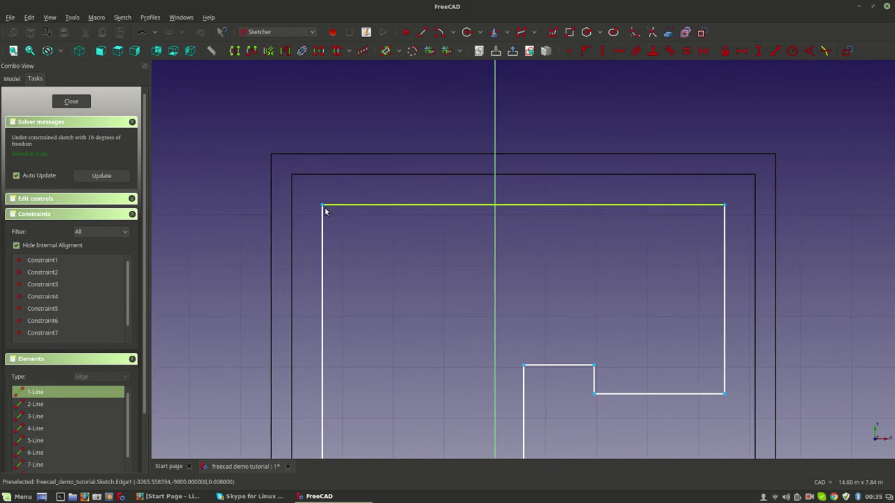
{"action": "left_click", "coordinate": [725, 50]}
{"action": "left_click", "coordinate": [514, 205]}
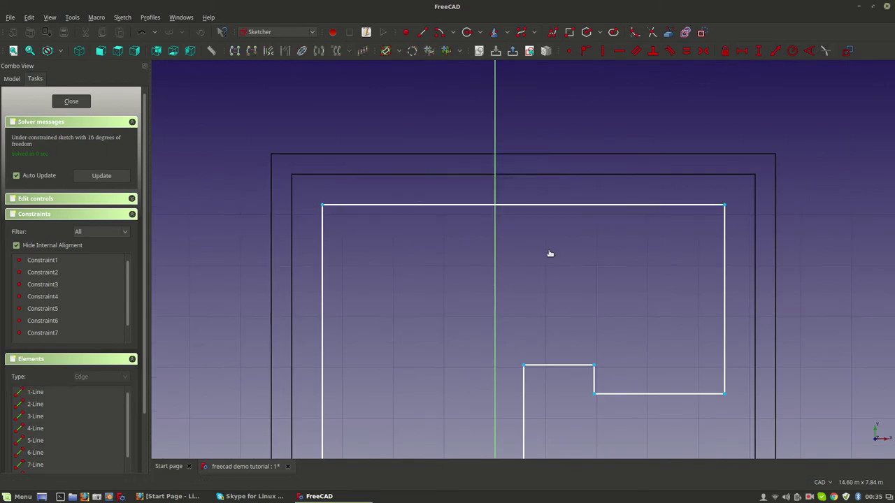
{"action": "left_click", "coordinate": [322, 206]}
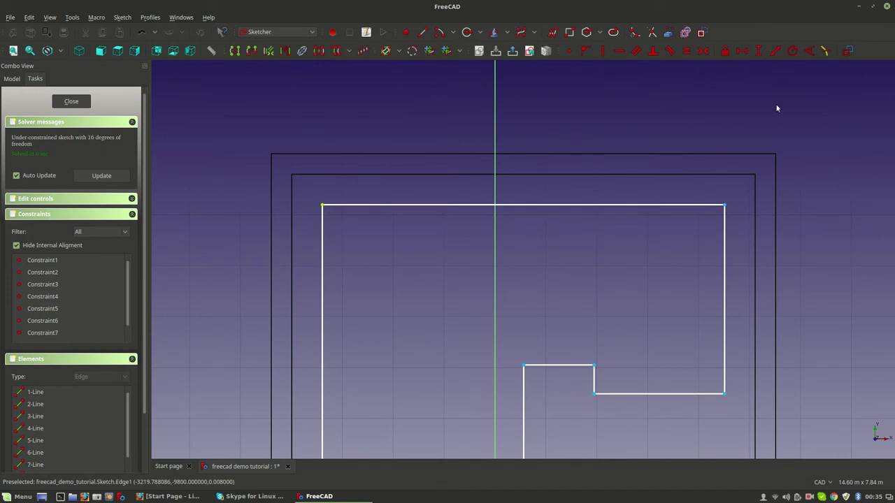
{"action": "left_click", "coordinate": [725, 50]}
{"action": "scroll", "coordinate": [377, 211], "scroll_direction": "down", "scroll_amount": 5}
{"action": "mouse_move", "coordinate": [402, 214]}
{"action": "left_mouse_down"}
{"action": "mouse_move", "coordinate": [401, 184]}
{"action": "mouse_move", "coordinate": [447, 177]}
{"action": "mouse_move", "coordinate": [394, 162]}
{"action": "mouse_move", "coordinate": [329, 159]}
{"action": "left_mouse_up"}
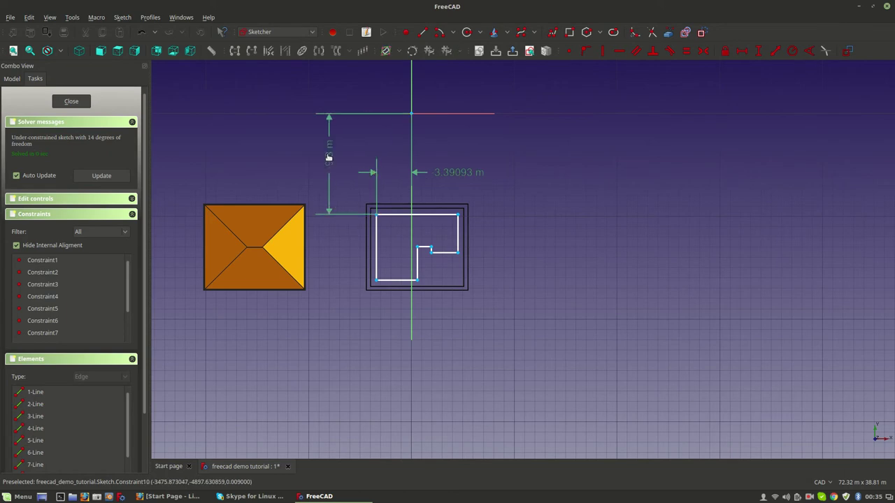
Fix the top edge's horizontal length at 7.9 m.
{"action": "scroll", "coordinate": [385, 206], "scroll_direction": "up", "scroll_amount": 5}
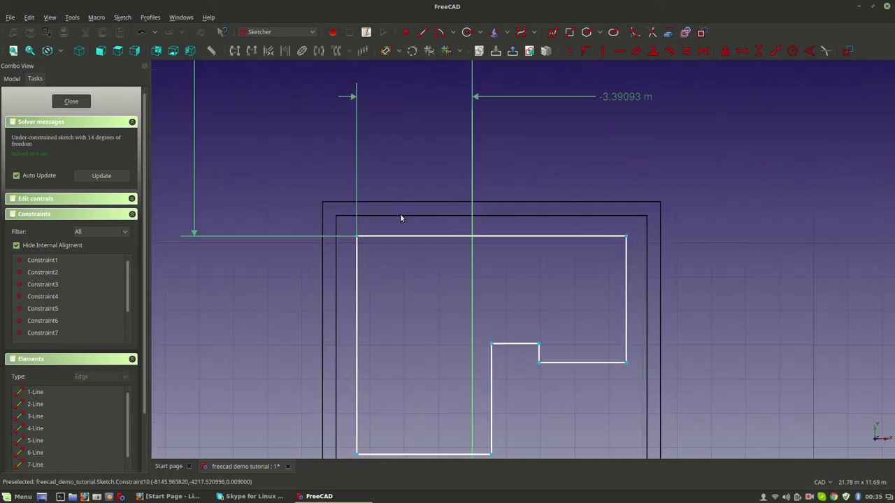
{"action": "left_click", "coordinate": [443, 237]}
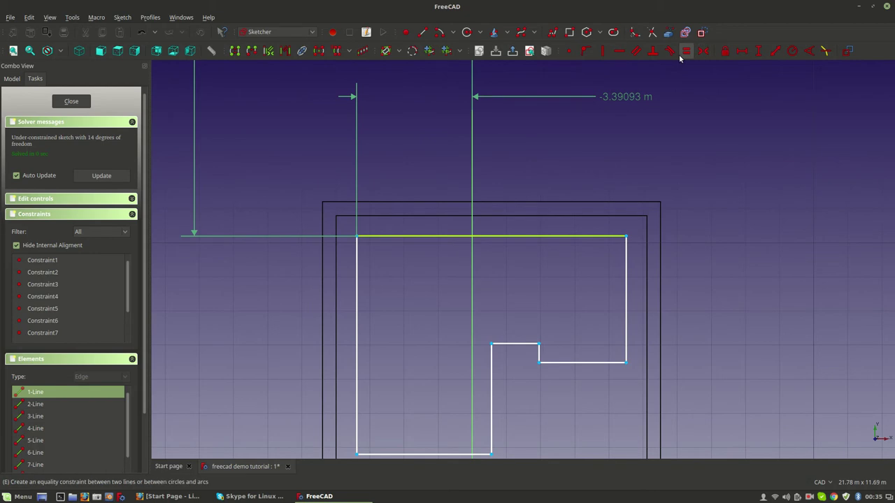
{"action": "left_click", "coordinate": [772, 54]}
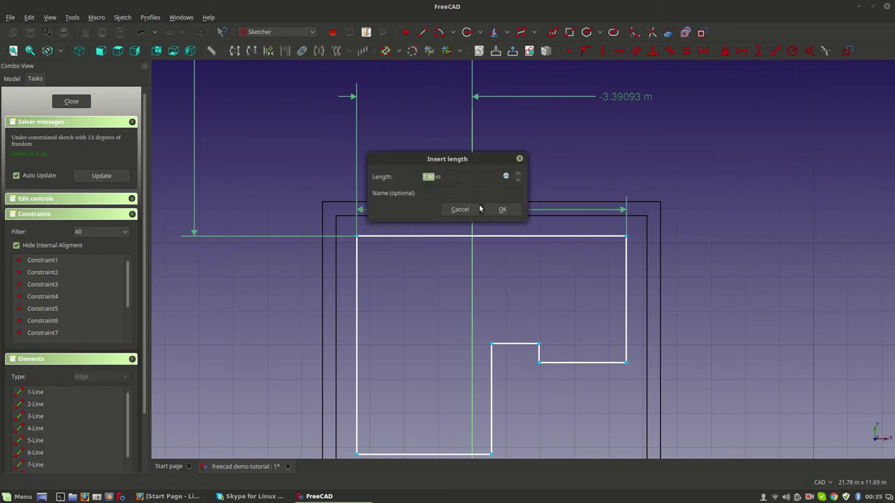
{"action": "left_click", "coordinate": [477, 193]}
{"action": "left_click", "coordinate": [502, 209]}
Fix the left edge's vertical length at 6.4 m.
{"action": "scroll", "coordinate": [501, 212], "scroll_direction": "down", "scroll_amount": 5}
{"action": "scroll", "coordinate": [471, 337], "scroll_direction": "up", "scroll_amount": 3}
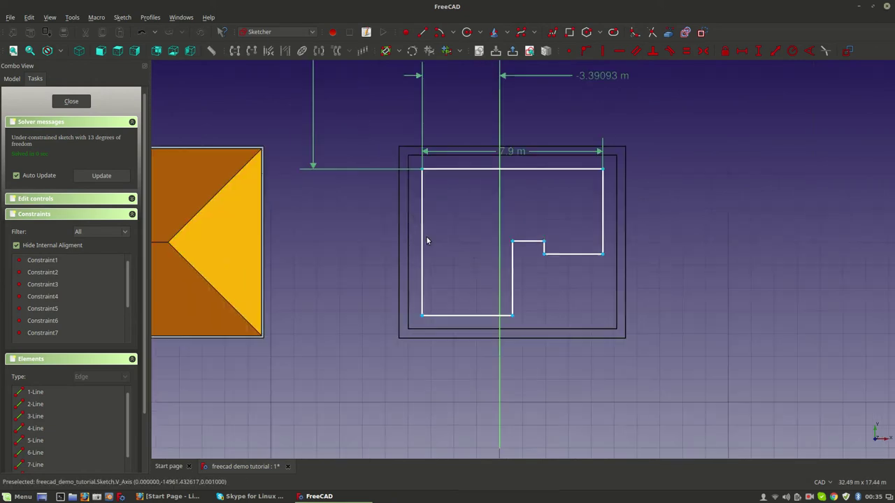
{"action": "left_click", "coordinate": [422, 239]}
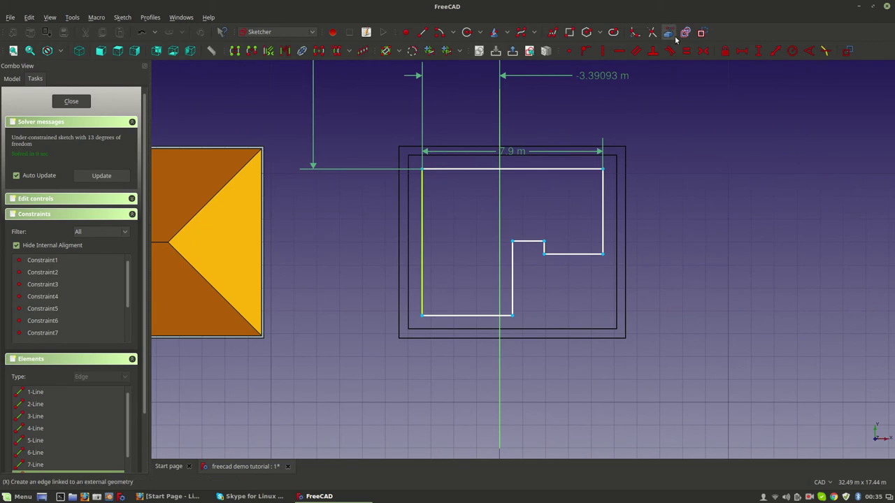
{"action": "left_click", "coordinate": [758, 50]}
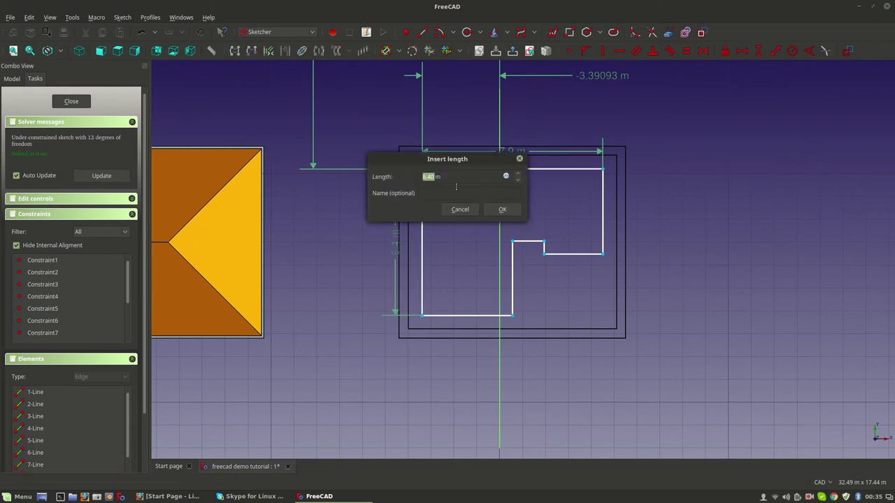
{"action": "left_click", "coordinate": [434, 193]}
{"action": "type", "text": "total width"}
{"action": "key", "text": "Return"}
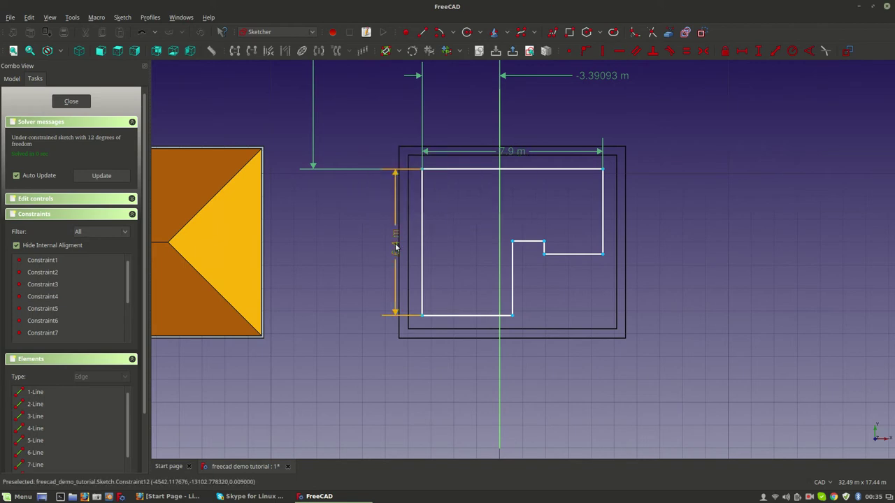
Select the bottom edge of the sketch.
{"action": "left_click", "coordinate": [461, 316]}
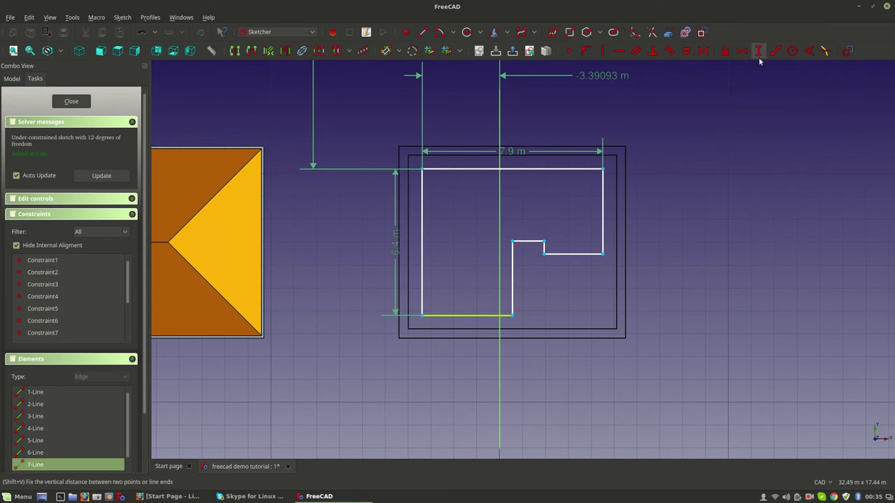
{"action": "scroll", "coordinate": [502, 156], "scroll_direction": "down", "scroll_amount": 2}
{"action": "scroll", "coordinate": [529, 206], "scroll_direction": "up", "scroll_amount": 2}
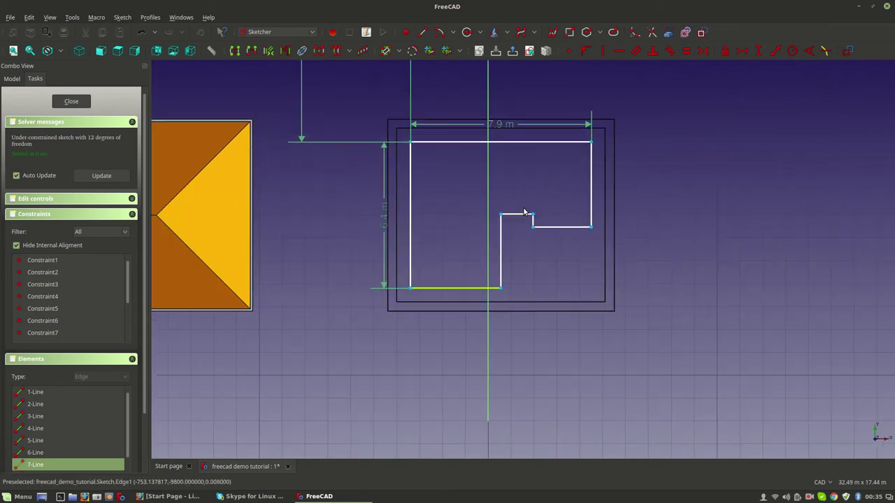
{"action": "scroll", "coordinate": [524, 237], "scroll_direction": "up", "scroll_amount": 2}
{"action": "scroll", "coordinate": [343, 210], "scroll_direction": "down", "scroll_amount": 4}
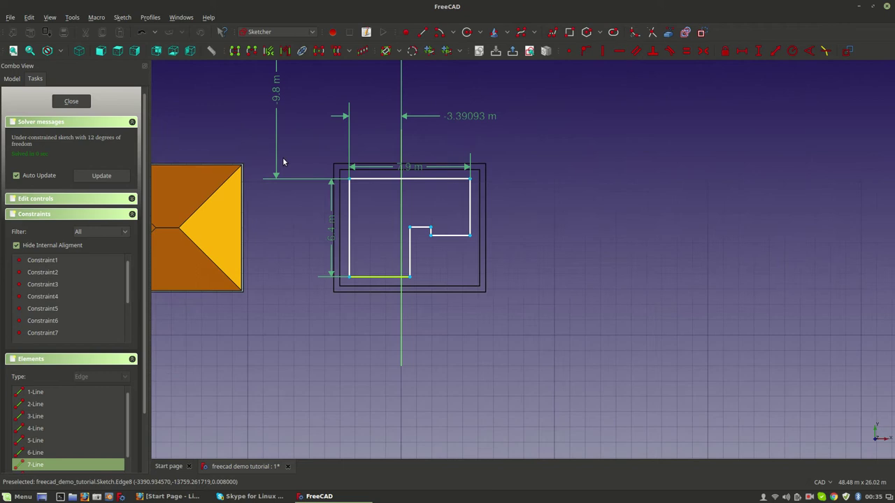
Switch the house's display style to wireframe.
{"action": "left_click", "coordinate": [61, 50]}
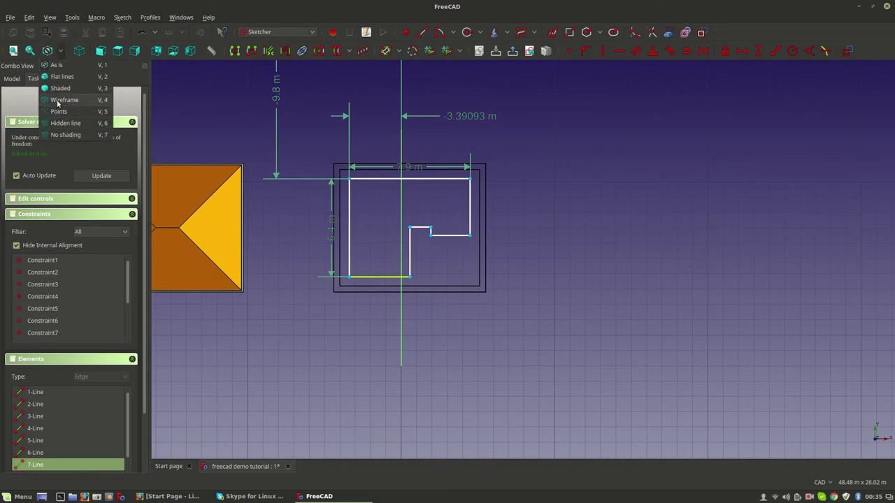
{"action": "left_click", "coordinate": [64, 100]}
{"action": "scroll", "coordinate": [295, 285], "scroll_direction": "down", "scroll_amount": 2}
{"action": "scroll", "coordinate": [238, 269], "scroll_direction": "up", "scroll_amount": 4}
{"action": "scroll", "coordinate": [244, 273], "scroll_direction": "up", "scroll_amount": 1}
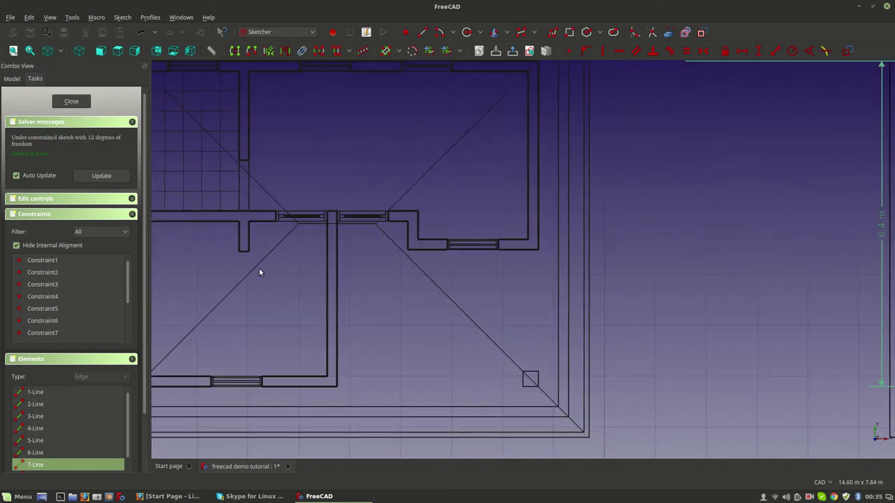
{"action": "scroll", "coordinate": [259, 267], "scroll_direction": "down", "scroll_amount": 5}
{"action": "scroll", "coordinate": [233, 274], "scroll_direction": "up", "scroll_amount": 2}
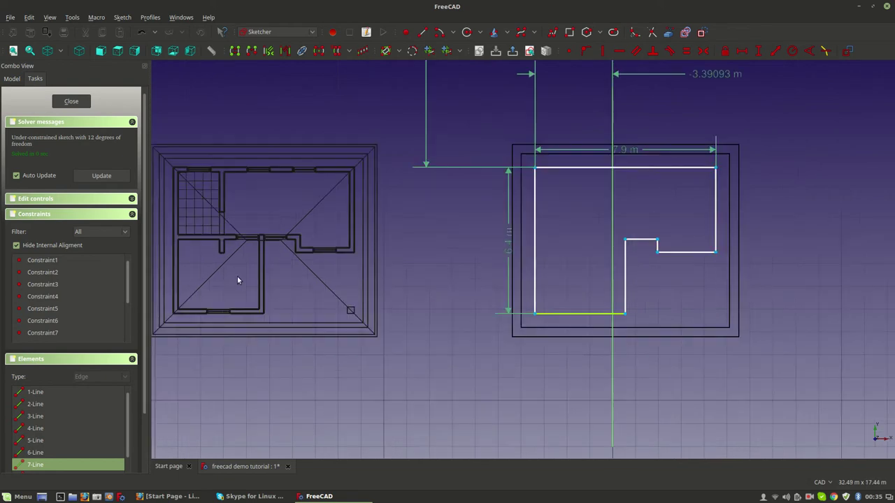
{"action": "scroll", "coordinate": [795, 294], "scroll_direction": "up", "scroll_amount": 3}
{"action": "scroll", "coordinate": [795, 295], "scroll_direction": "down", "scroll_amount": 4}
{"action": "scroll", "coordinate": [794, 293], "scroll_direction": "up", "scroll_amount": 2}
{"action": "scroll", "coordinate": [441, 280], "scroll_direction": "down", "scroll_amount": 5}
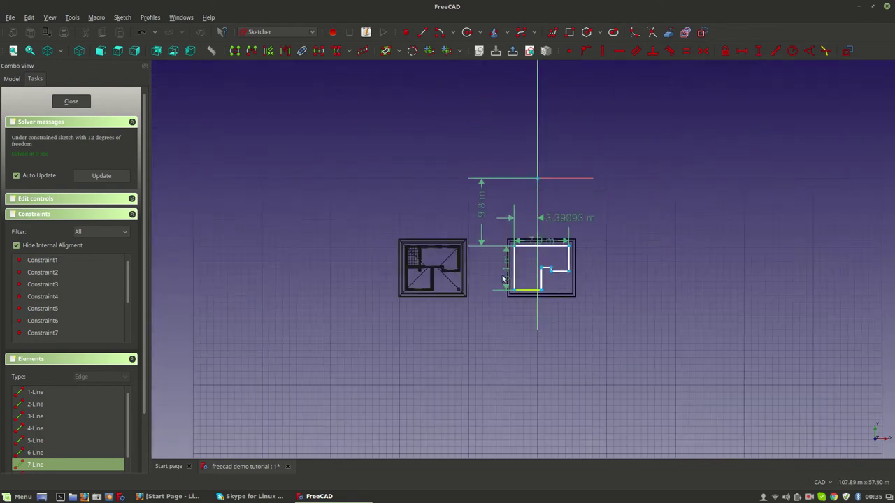
{"action": "scroll", "coordinate": [531, 272], "scroll_direction": "up", "scroll_amount": 5}
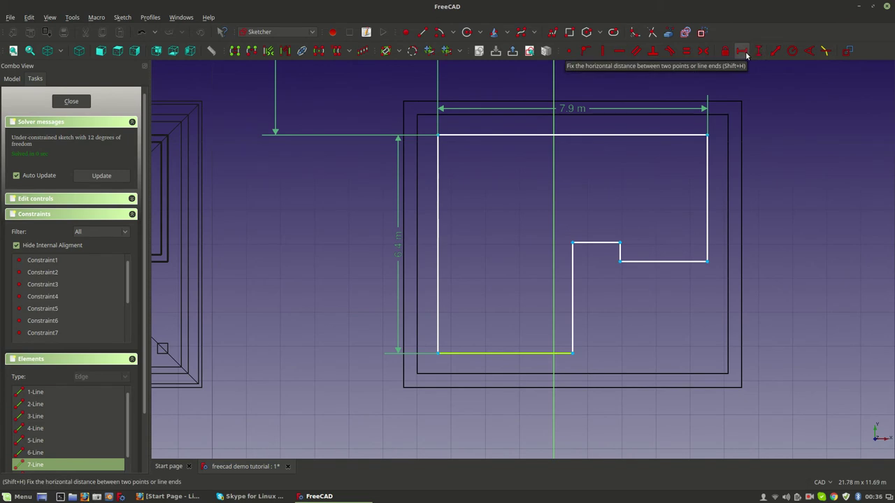
Dimension the bottom edge at 3.95 m and the notch's inner vertical edge at 3.25 m.
{"action": "left_click", "coordinate": [775, 51]}
{"action": "left_click", "coordinate": [452, 194]}
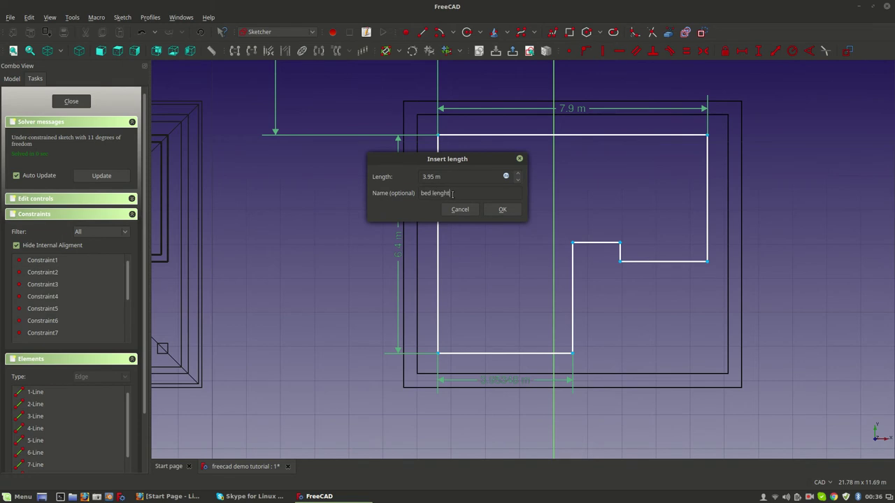
{"action": "left_click", "coordinate": [516, 211]}
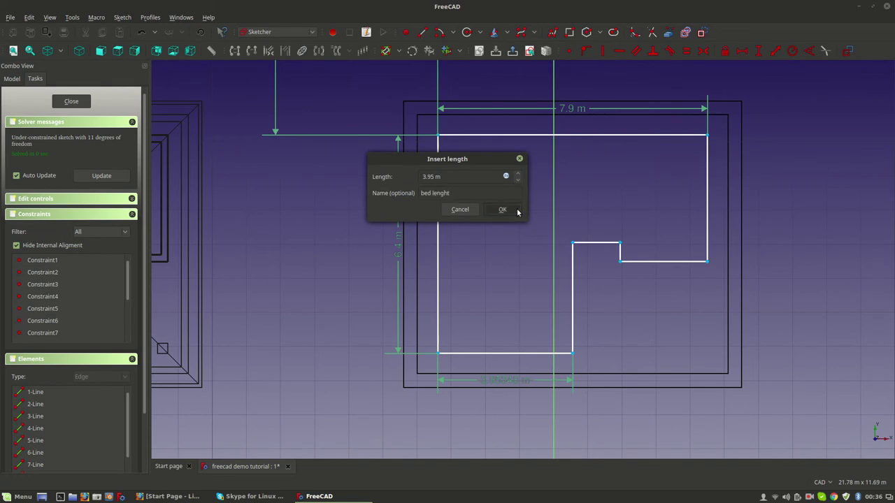
{"action": "left_click", "coordinate": [574, 301]}
{"action": "left_click", "coordinate": [758, 51]}
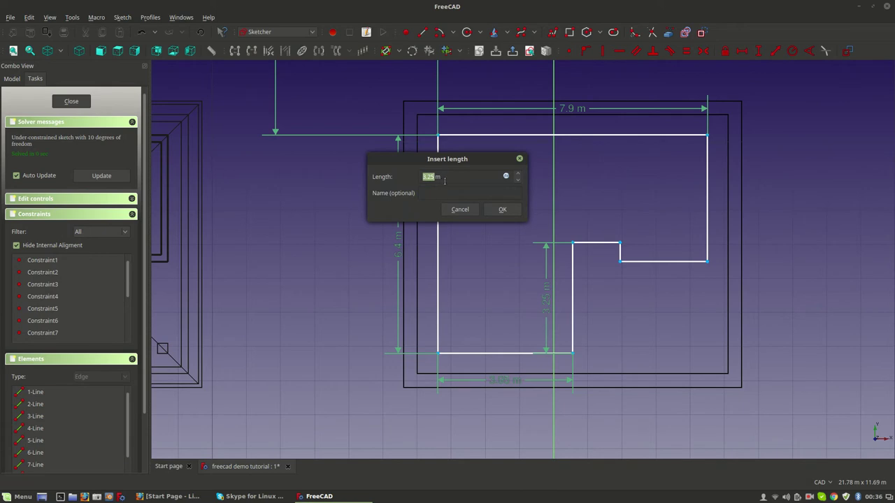
{"action": "left_click", "coordinate": [444, 192]}
{"action": "key", "text": "Return"}
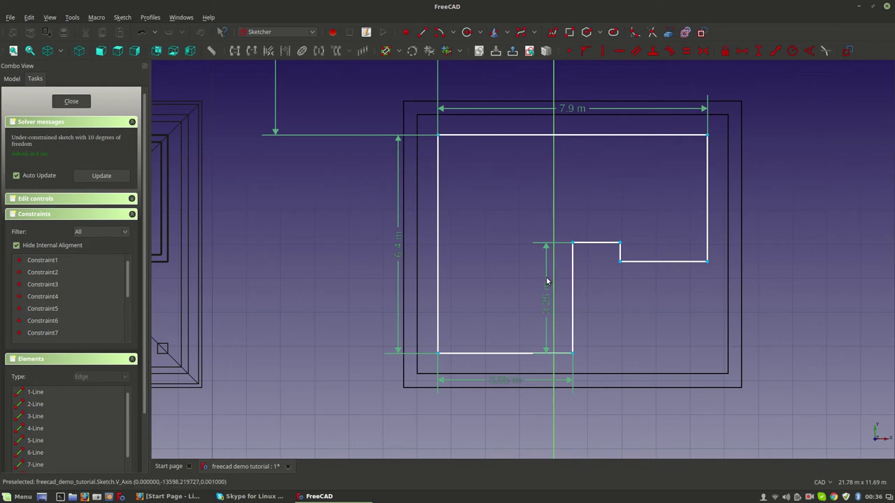
{"action": "left_click_drag", "start_coordinate": [547, 318], "coordinate": [543, 319]}
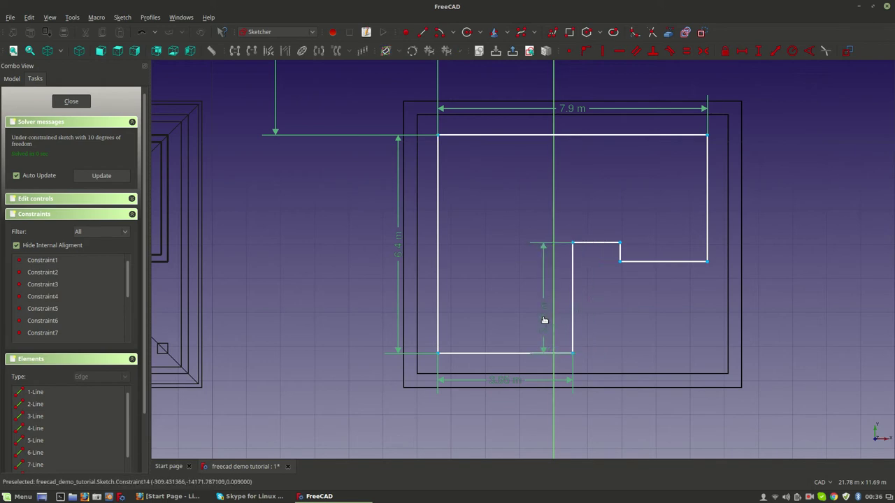
Add a horizontal length dimension to the lower-right edge named 'living lengh'.
{"action": "left_click", "coordinate": [649, 262]}
{"action": "left_click", "coordinate": [706, 217]}
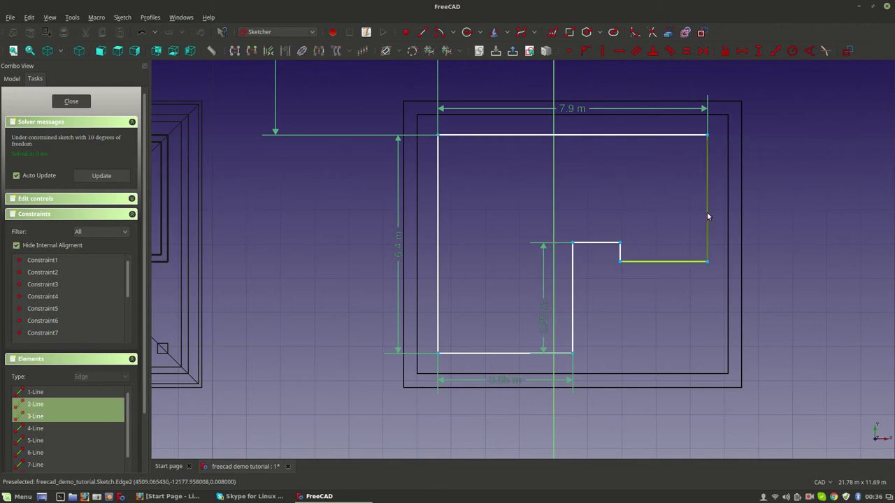
{"action": "left_click", "coordinate": [774, 52]}
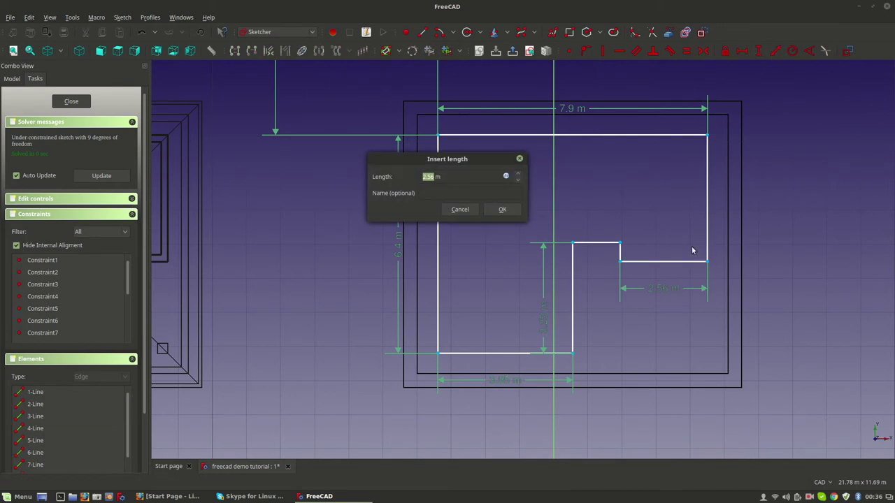
{"action": "left_click", "coordinate": [469, 192]}
{"action": "type", "text": "living lengh"}
{"action": "key", "text": "Return"}
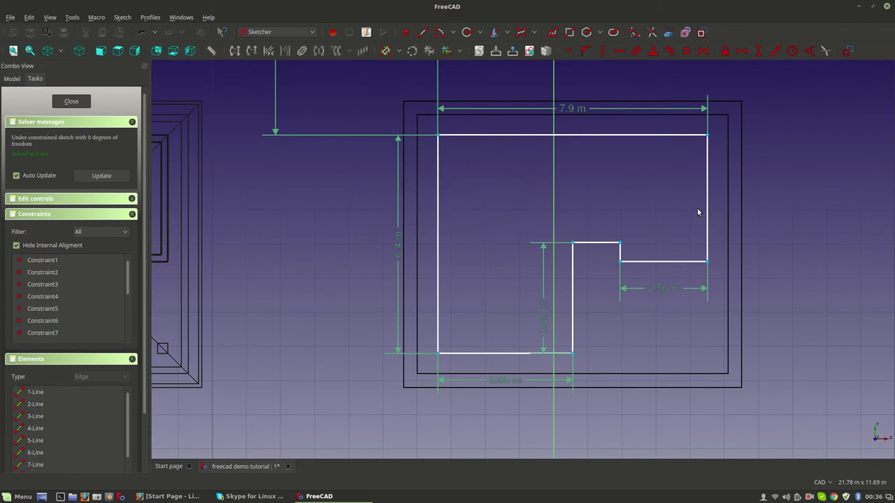
Give the right edge a 3.71 m vertical dimension named 'living widht'.
{"action": "left_click", "coordinate": [707, 210]}
{"action": "left_click", "coordinate": [758, 51]}
{"action": "left_click", "coordinate": [484, 192]}
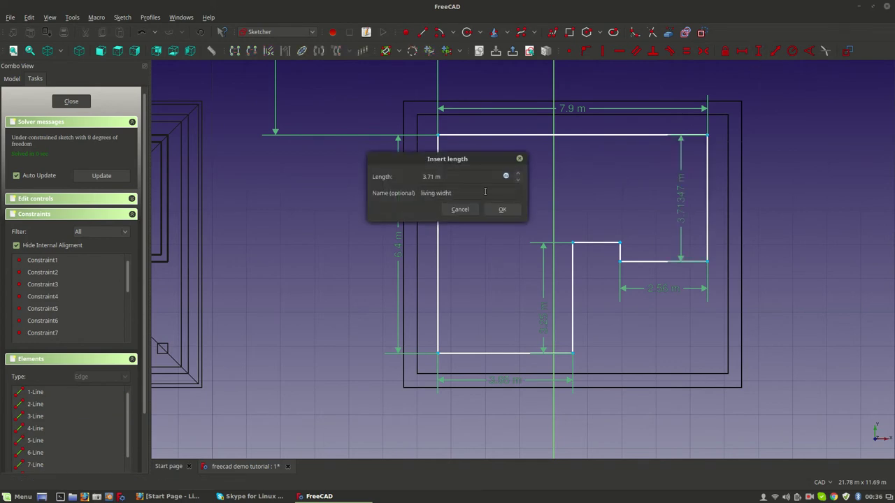
{"action": "key", "text": "Return"}
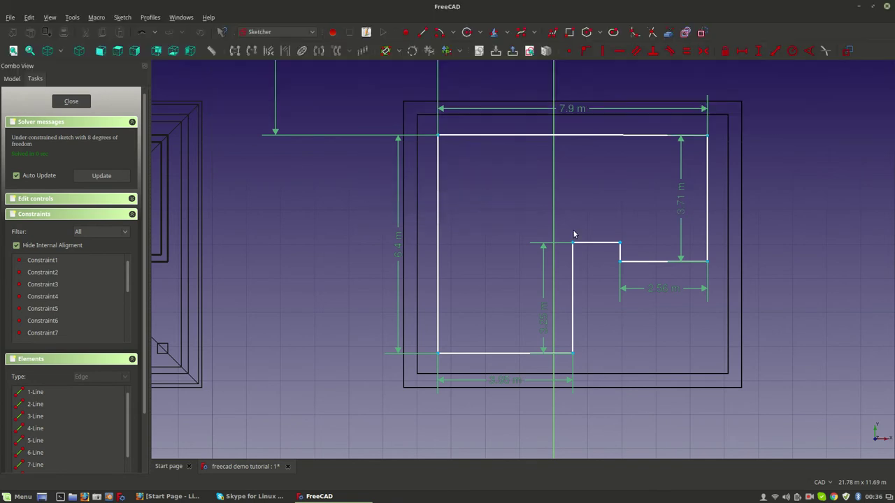
{"action": "left_click", "coordinate": [605, 243]}
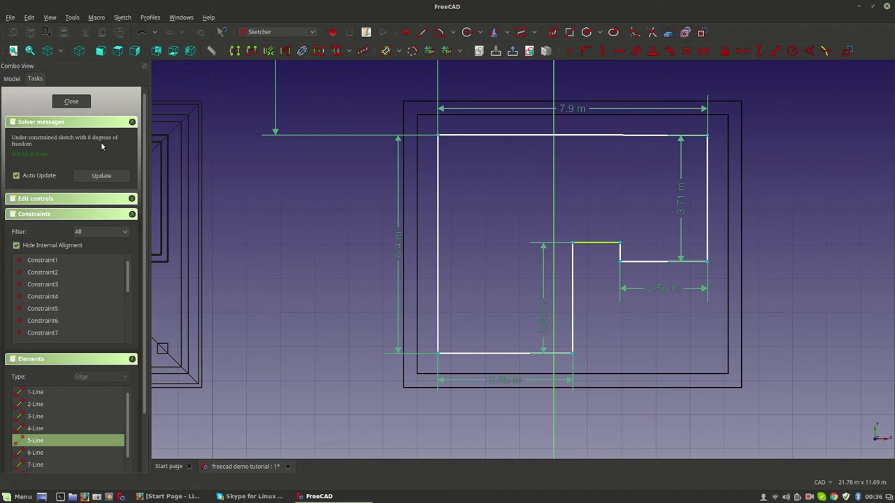
Constrain the outline's top edge and the notch's top edge to be horizontal.
{"action": "scroll", "coordinate": [655, 167], "scroll_direction": "up", "scroll_amount": 1}
{"action": "scroll", "coordinate": [655, 165], "scroll_direction": "down", "scroll_amount": 4}
{"action": "scroll", "coordinate": [671, 139], "scroll_direction": "up", "scroll_amount": 6}
{"action": "scroll", "coordinate": [635, 128], "scroll_direction": "down", "scroll_amount": 5}
{"action": "scroll", "coordinate": [637, 126], "scroll_direction": "up", "scroll_amount": 3}
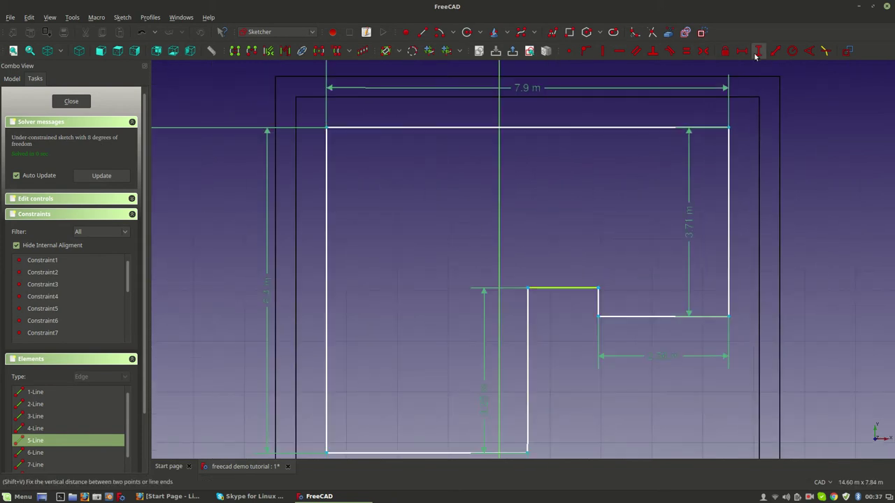
{"action": "left_click", "coordinate": [620, 52]}
{"action": "left_click", "coordinate": [583, 129]}
{"action": "left_click", "coordinate": [619, 52]}
{"action": "left_click", "coordinate": [588, 129]}
{"action": "left_click", "coordinate": [587, 129]}
{"action": "scroll", "coordinate": [570, 180], "scroll_direction": "down", "scroll_amount": 2}
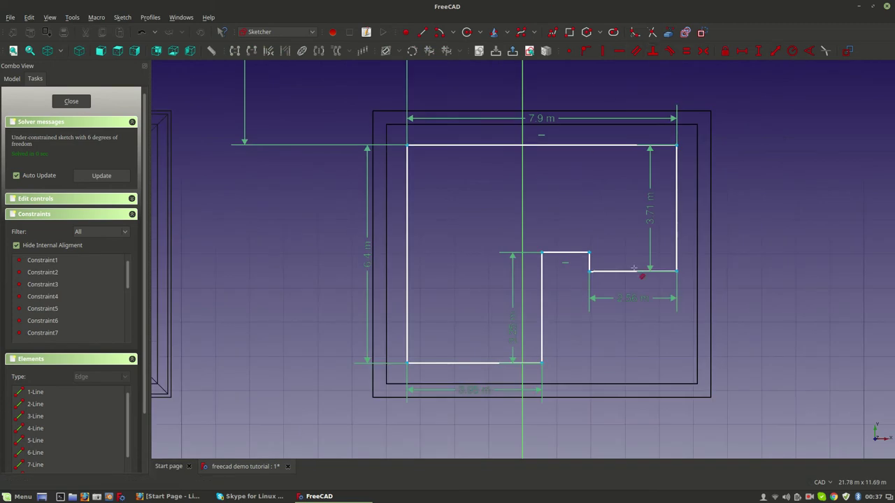
Make the bottom edge and the notch's top edge parallel to the outline's top edge.
{"action": "left_click", "coordinate": [602, 144]}
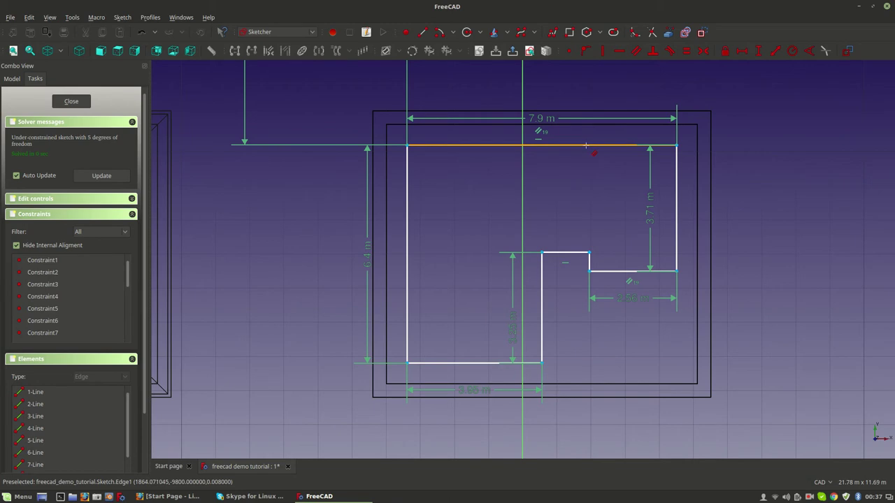
{"action": "left_click", "coordinate": [533, 145]}
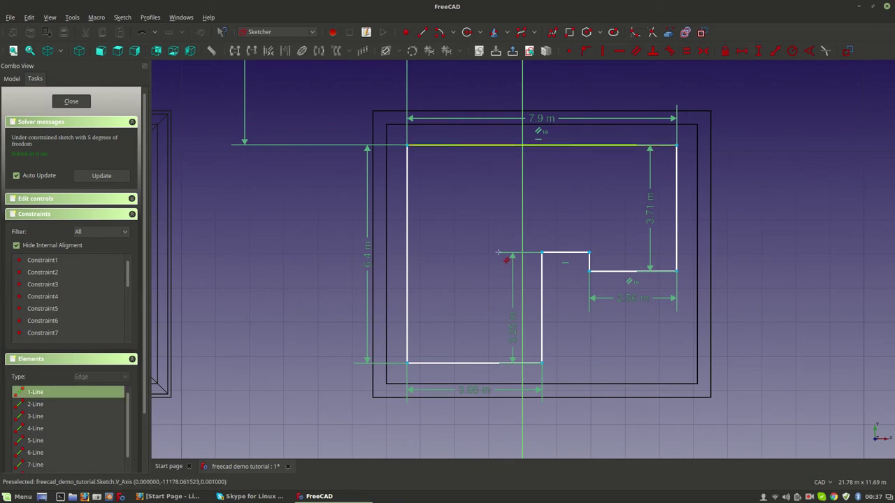
{"action": "left_click", "coordinate": [451, 363]}
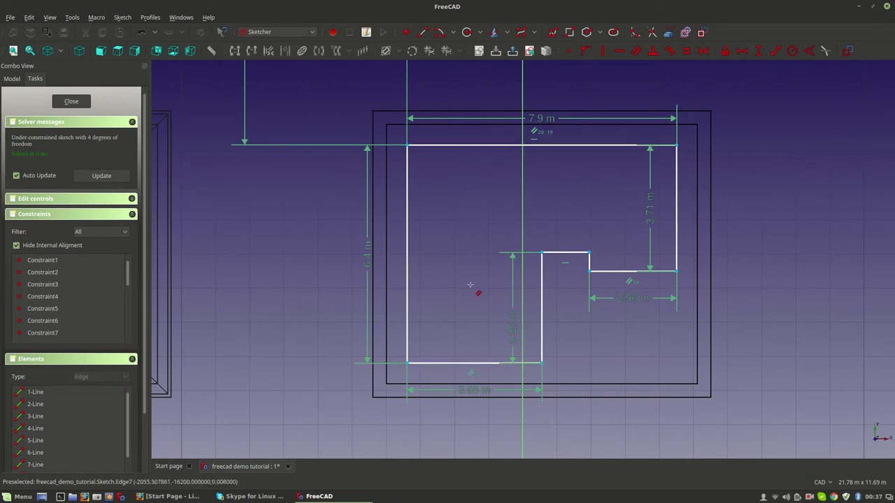
{"action": "left_click", "coordinate": [559, 145]}
{"action": "left_click", "coordinate": [567, 255]}
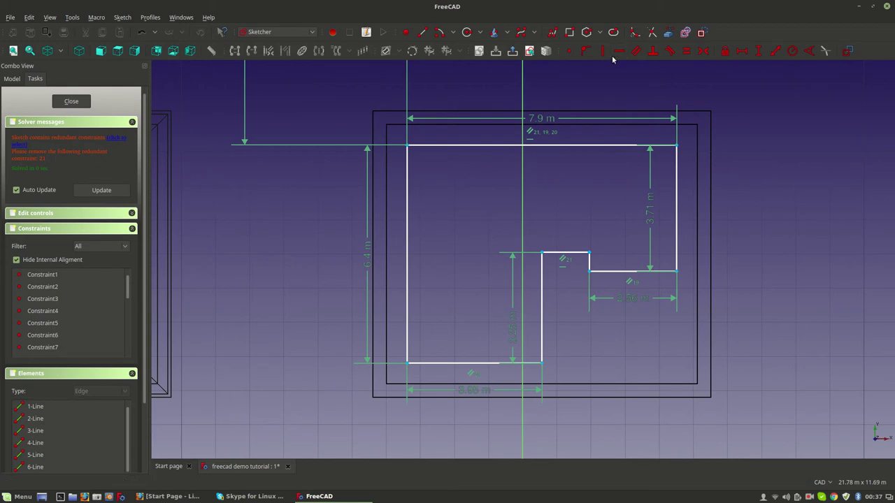
Make the left edge vertical, then make the notch's two vertical edges and the right edge parallel to it.
{"action": "left_click", "coordinate": [409, 254]}
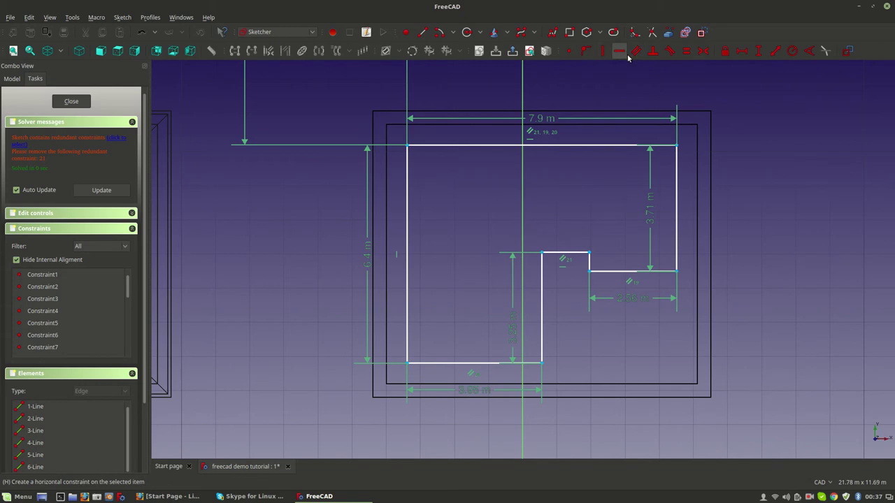
{"action": "left_click", "coordinate": [635, 50]}
{"action": "left_click", "coordinate": [408, 301]}
{"action": "left_click", "coordinate": [541, 313]}
{"action": "left_click", "coordinate": [408, 303]}
{"action": "left_click", "coordinate": [592, 264]}
{"action": "left_click", "coordinate": [407, 280]}
{"action": "left_click", "coordinate": [676, 244]}
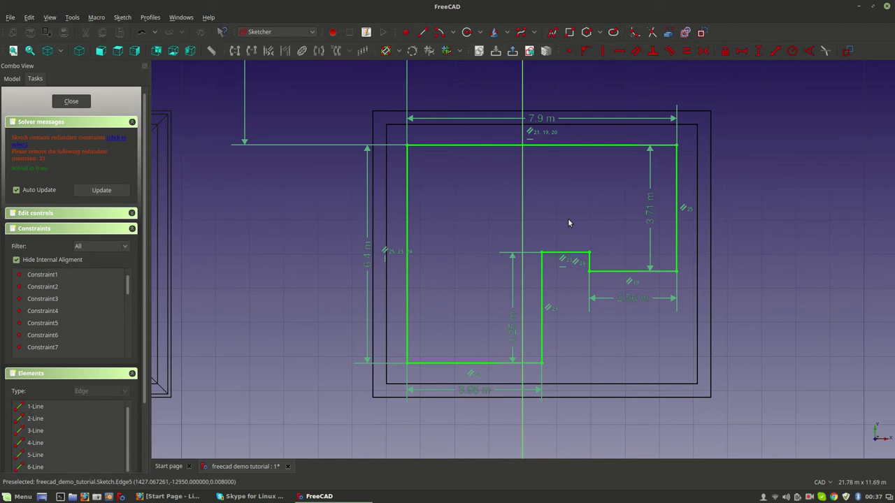
Delete the redundant constraint 21 so the sketch becomes fully constrained.
{"action": "left_click", "coordinate": [123, 137]}
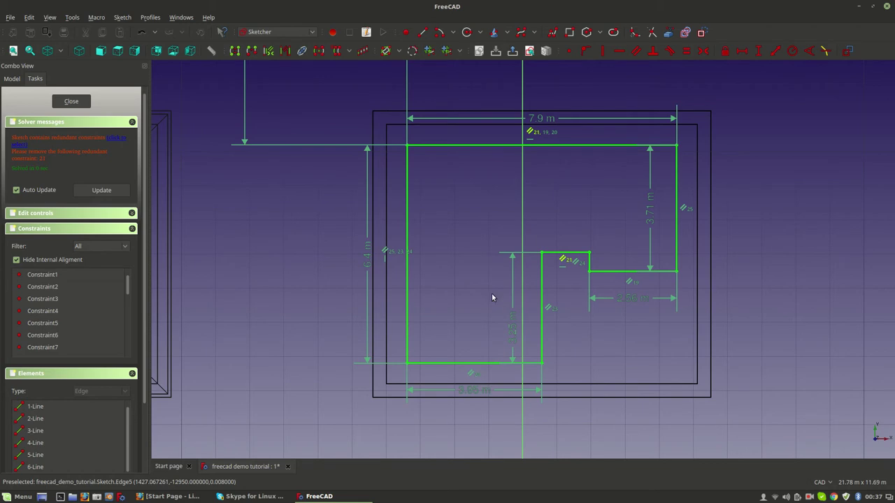
{"action": "left_click", "coordinate": [563, 261]}
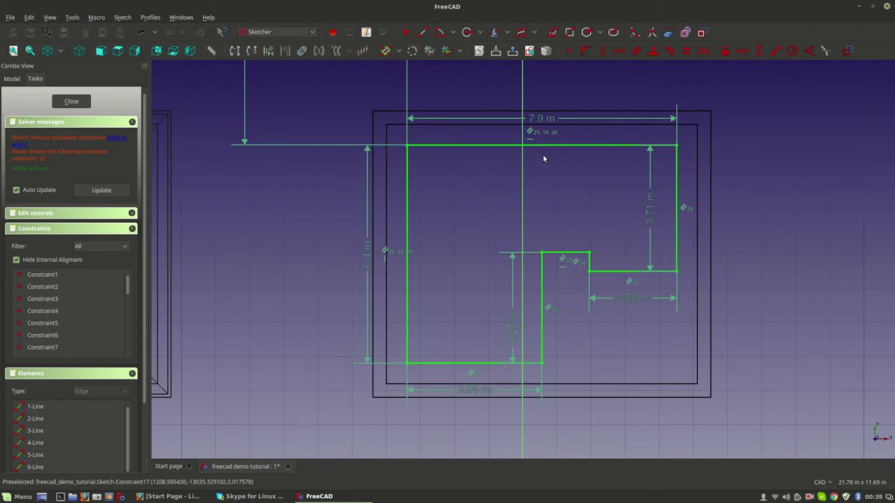
{"action": "left_click", "coordinate": [124, 140]}
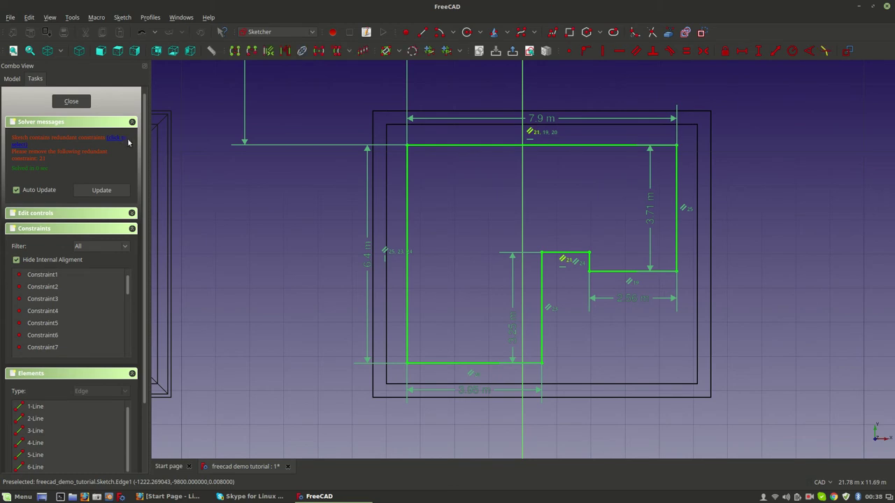
{"action": "key", "text": "Delete"}
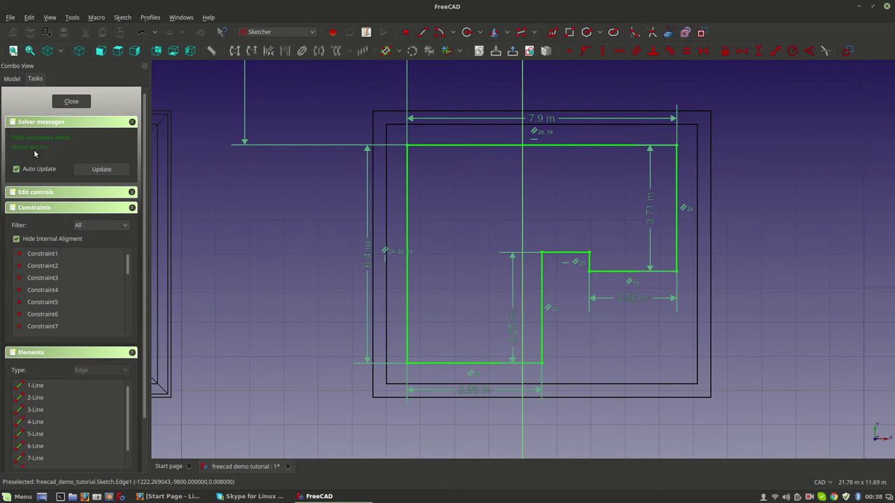
Close the sketch and show the L-shaped floor outline next to the house in axonometric view.
{"action": "left_click", "coordinate": [85, 101]}
{"action": "scroll", "coordinate": [412, 314], "scroll_direction": "down", "scroll_amount": 2}
{"action": "scroll", "coordinate": [411, 314], "scroll_direction": "up", "scroll_amount": 4}
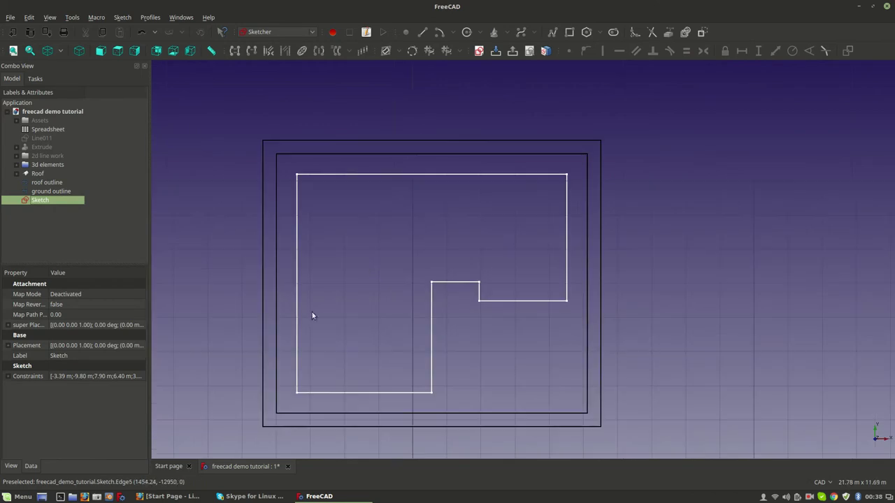
{"action": "scroll", "coordinate": [447, 274], "scroll_direction": "down", "scroll_amount": 2}
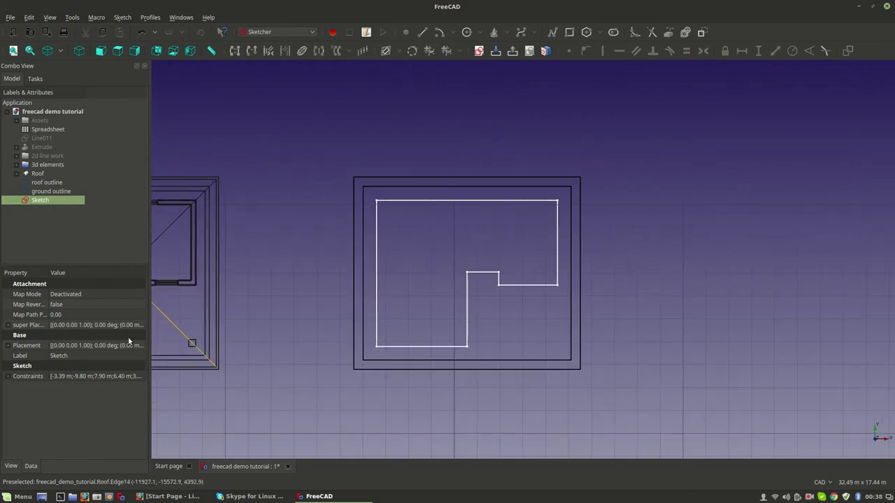
{"action": "scroll", "coordinate": [448, 302], "scroll_direction": "down", "scroll_amount": 2}
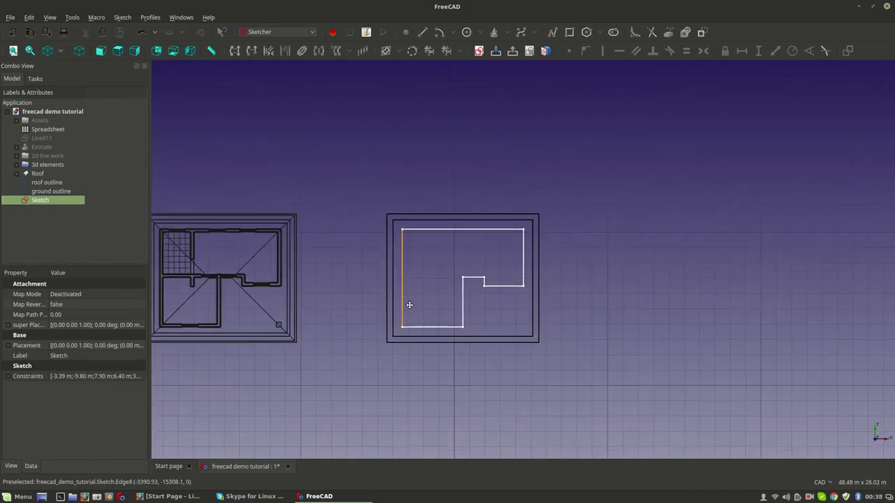
{"action": "middle_click_drag", "start_coordinate": [409, 303], "coordinate": [348, 288]}
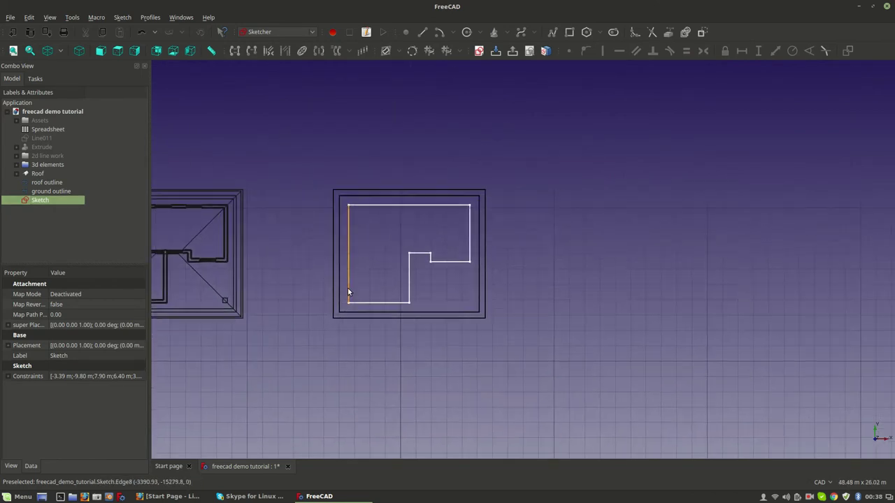
{"action": "left_click", "coordinate": [79, 50]}
{"action": "scroll", "coordinate": [412, 325], "scroll_direction": "up", "scroll_amount": 4}
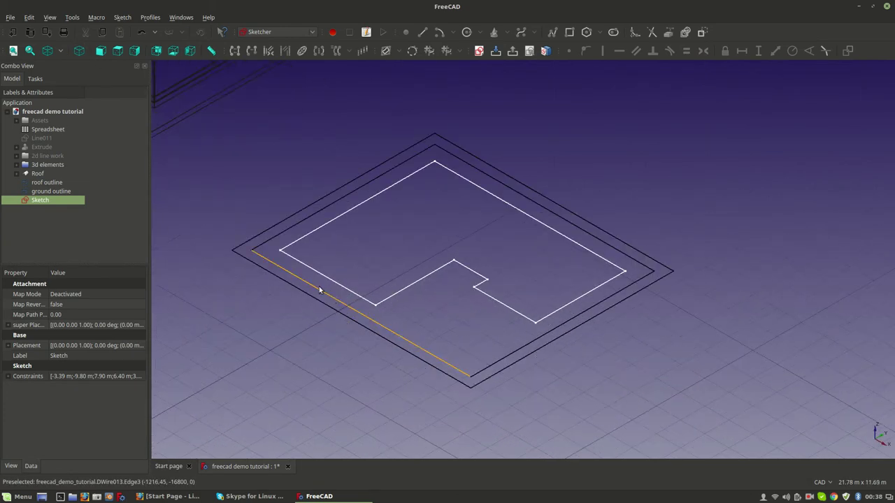
{"action": "scroll", "coordinate": [321, 321], "scroll_direction": "down", "scroll_amount": 3}
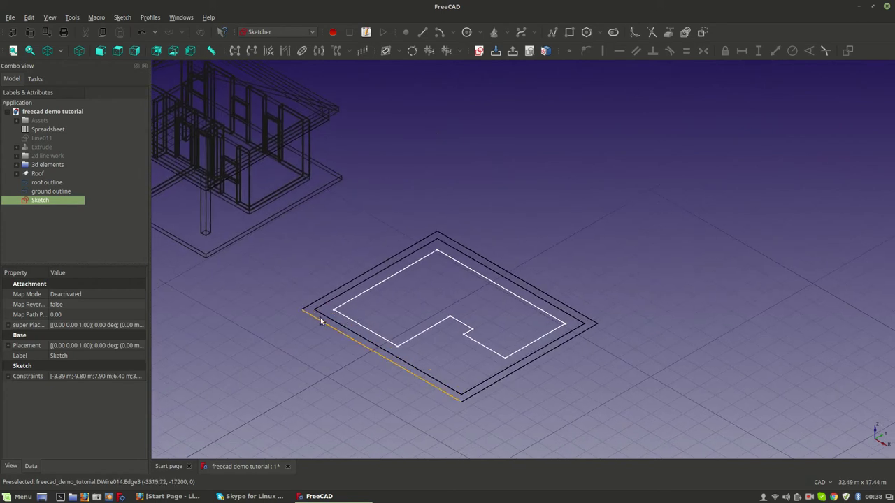
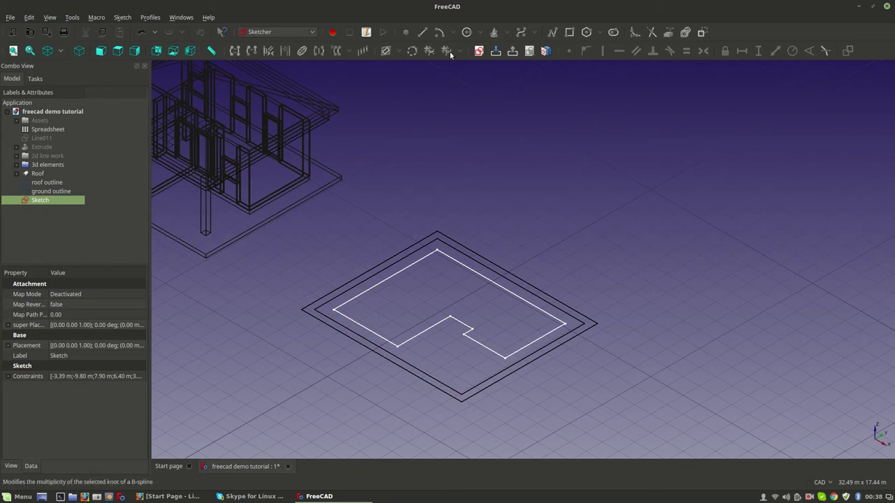
Switch to Top view and create a new sketch on the XY plane.
{"action": "left_click", "coordinate": [121, 53]}
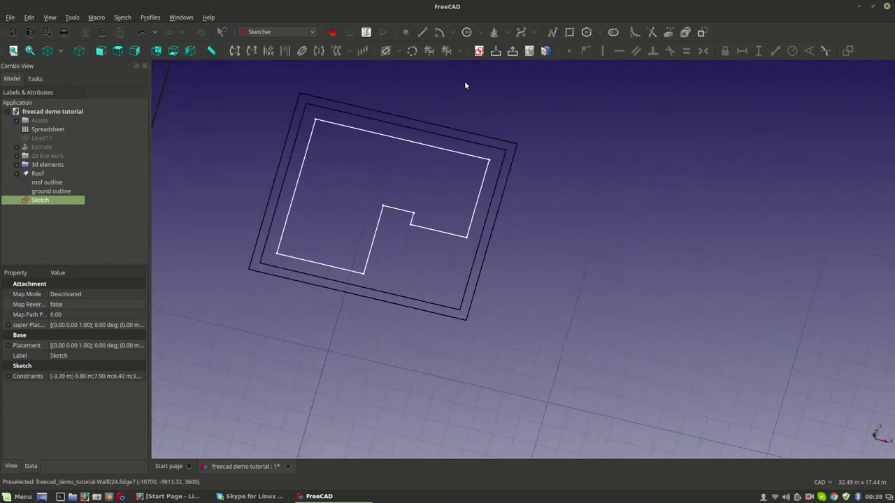
{"action": "left_click", "coordinate": [478, 51]}
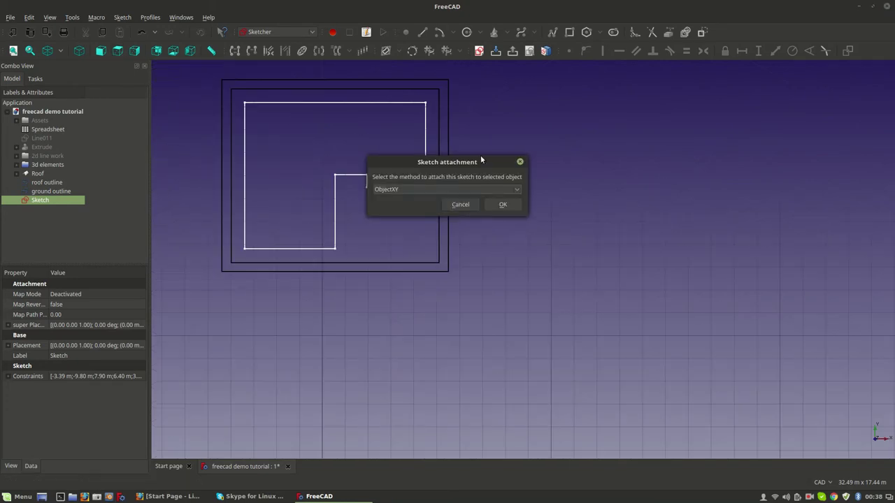
Accept the ObjectXY attachment and frame the house outline in the sketch view.
{"action": "left_click", "coordinate": [503, 205]}
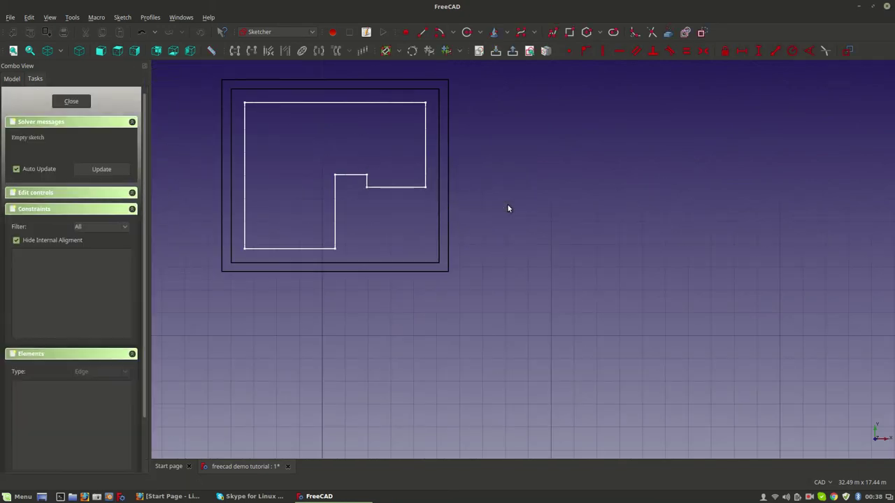
{"action": "middle_click_drag", "start_coordinate": [442, 280], "coordinate": [535, 405]}
{"action": "scroll", "coordinate": [419, 285], "scroll_direction": "up", "scroll_amount": 2}
{"action": "middle_click_drag", "start_coordinate": [418, 285], "coordinate": [408, 261]}
{"action": "scroll", "coordinate": [532, 116], "scroll_direction": "down", "scroll_amount": 2}
Draw a rectangle from the outer wall's top-left corner to its bottom-right corner.
{"action": "left_click", "coordinate": [568, 32]}
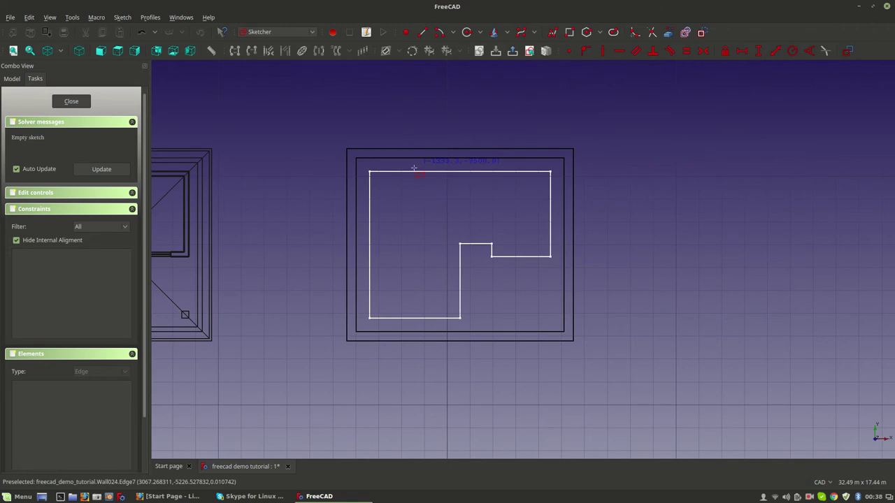
{"action": "left_click", "coordinate": [356, 154]}
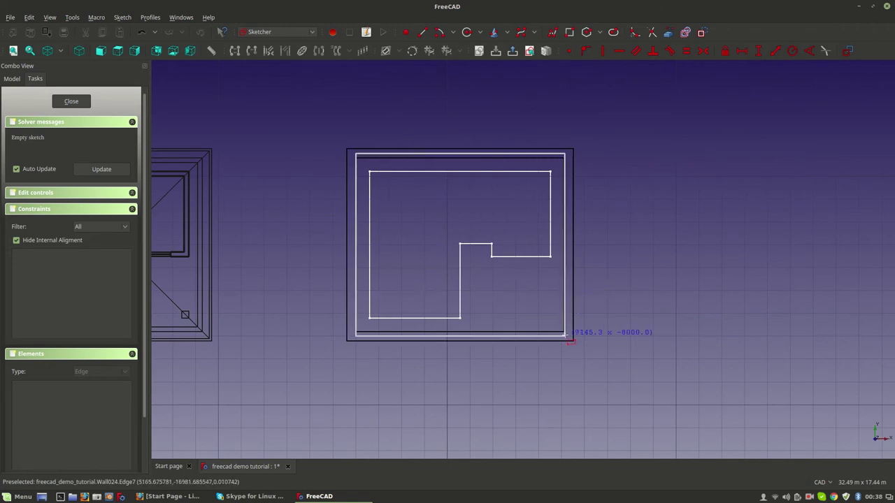
{"action": "left_click", "coordinate": [565, 335]}
{"action": "scroll", "coordinate": [497, 133], "scroll_direction": "up", "scroll_amount": 2}
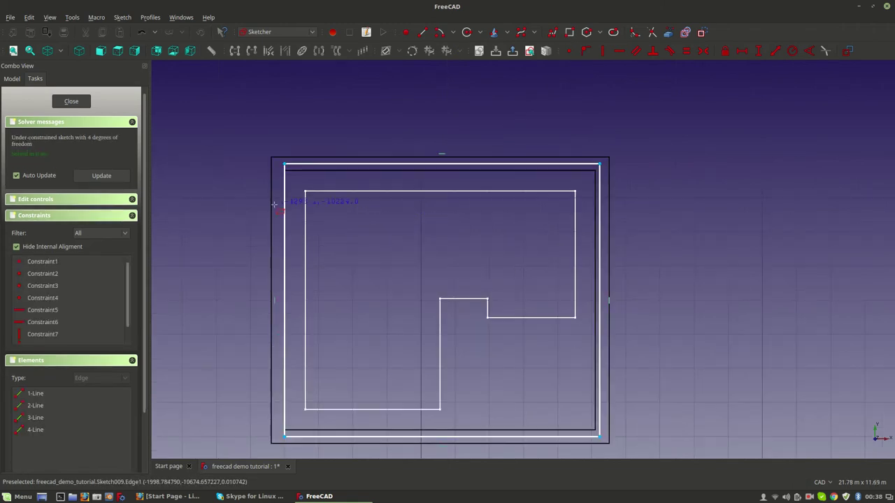
{"action": "scroll", "coordinate": [275, 199], "scroll_direction": "up", "scroll_amount": 2}
{"action": "scroll", "coordinate": [399, 202], "scroll_direction": "down", "scroll_amount": 4}
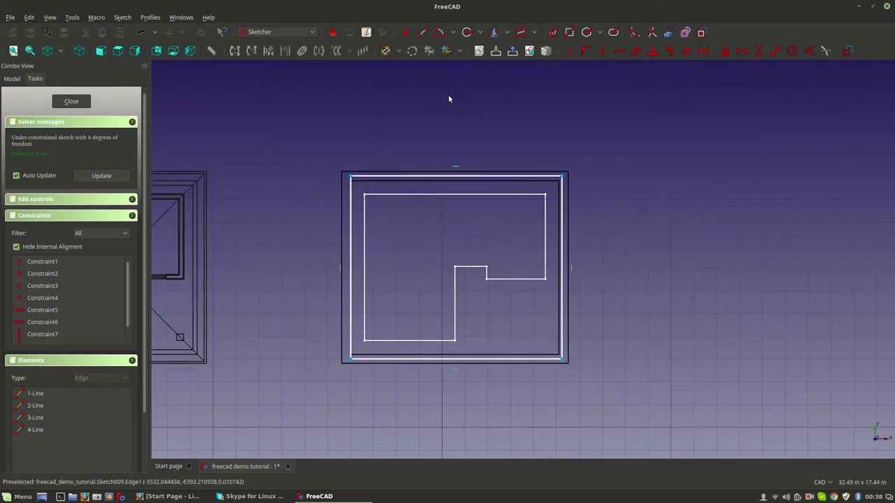
Link the outline's seven edges, including both step edges, as external geometry.
{"action": "left_click", "coordinate": [668, 33]}
{"action": "left_click", "coordinate": [364, 246]}
{"action": "left_click", "coordinate": [404, 194]}
{"action": "left_click", "coordinate": [546, 219]}
{"action": "left_click", "coordinate": [530, 279]}
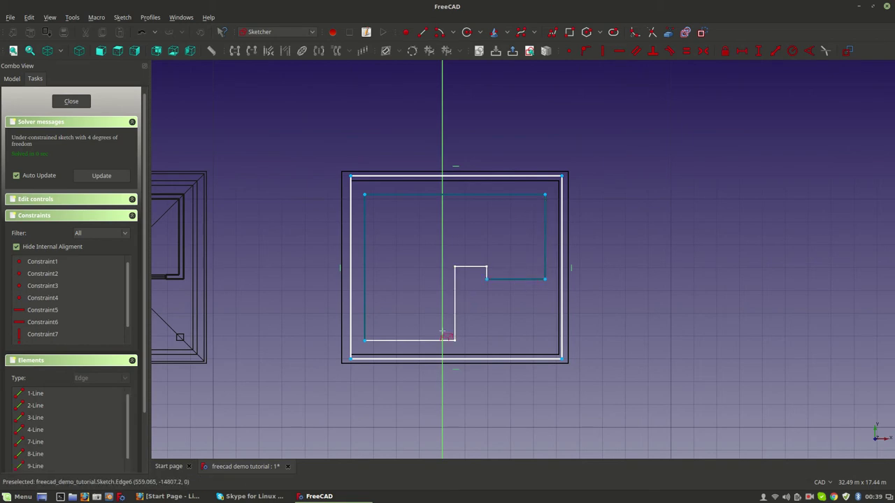
{"action": "left_click", "coordinate": [419, 340]}
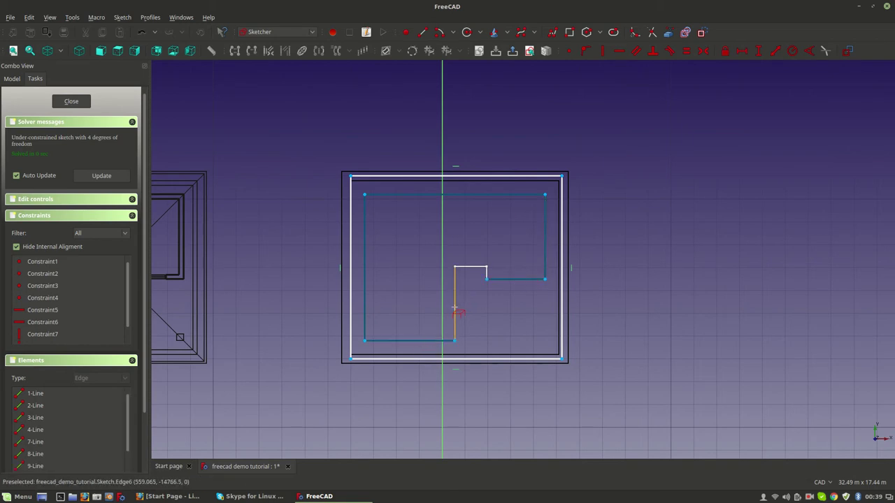
{"action": "left_click", "coordinate": [454, 307]}
{"action": "left_click", "coordinate": [475, 267]}
{"action": "scroll", "coordinate": [479, 267], "scroll_direction": "up", "scroll_amount": 4}
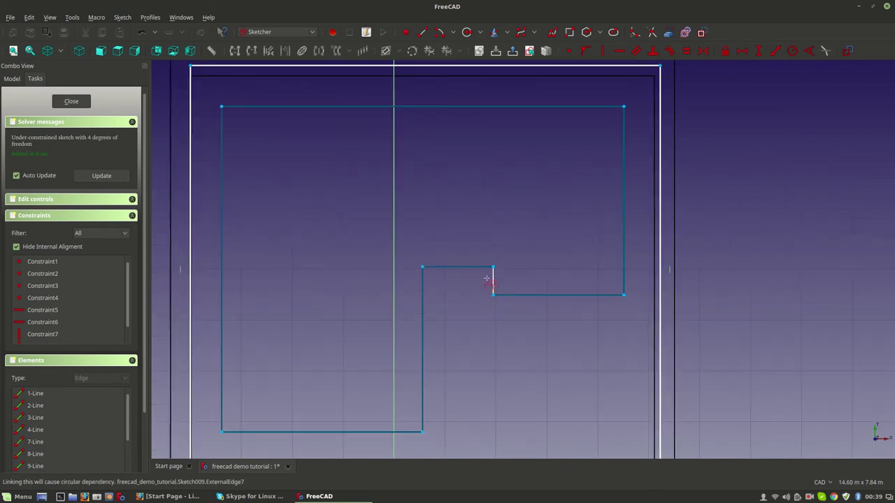
{"action": "scroll", "coordinate": [492, 220], "scroll_direction": "down", "scroll_amount": 4}
{"action": "scroll", "coordinate": [425, 179], "scroll_direction": "up", "scroll_amount": 6}
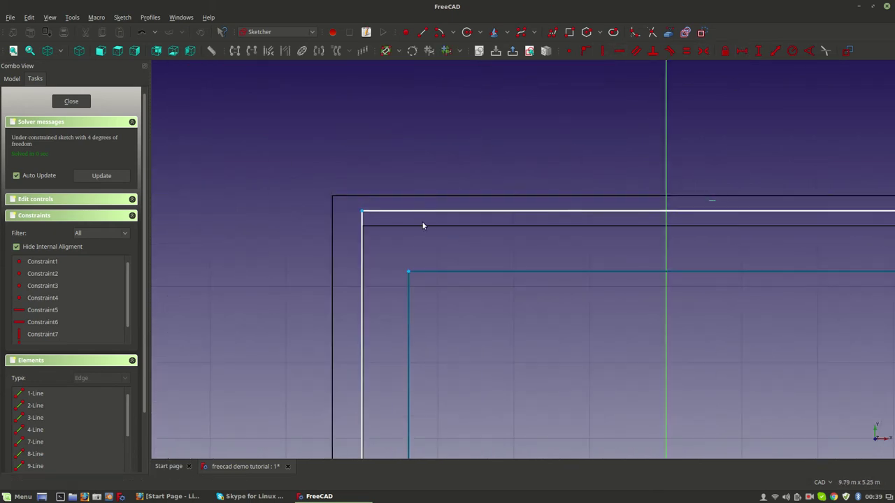
{"action": "mouse_move", "coordinate": [361, 214]}
{"action": "left_mouse_down"}
{"action": "mouse_move", "coordinate": [357, 232]}
{"action": "mouse_move", "coordinate": [351, 218]}
{"action": "mouse_move", "coordinate": [360, 214]}
{"action": "mouse_move", "coordinate": [348, 210]}
{"action": "left_mouse_up"}
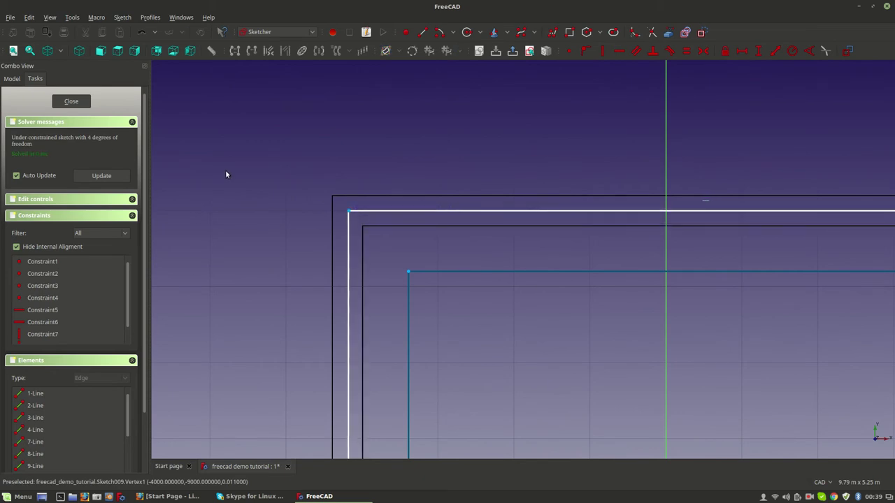
Add a 0.6 m vertical distance between the rectangle's top and the outline's corner.
{"action": "left_click", "coordinate": [757, 50]}
{"action": "left_click", "coordinate": [348, 210]}
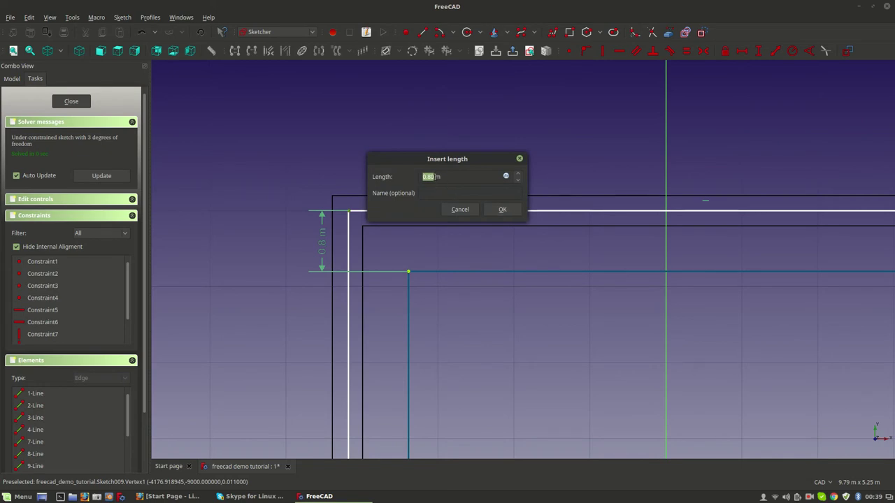
{"action": "left_click", "coordinate": [431, 177]}
{"action": "key", "text": "Return"}
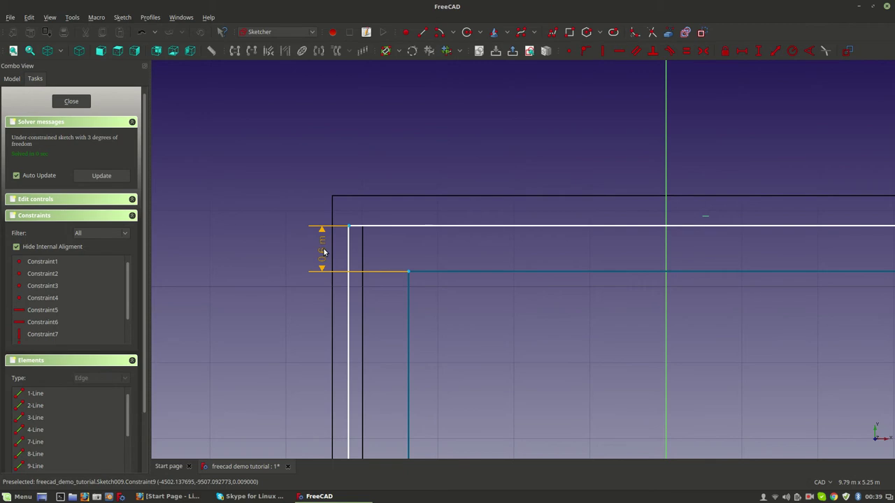
{"action": "scroll", "coordinate": [323, 251], "scroll_direction": "down", "scroll_amount": 2}
{"action": "scroll", "coordinate": [324, 252], "scroll_direction": "up", "scroll_amount": 2}
{"action": "mouse_move", "coordinate": [321, 255]}
{"action": "left_mouse_down"}
{"action": "mouse_move", "coordinate": [387, 263]}
{"action": "mouse_move", "coordinate": [294, 247]}
{"action": "left_mouse_up"}
{"action": "scroll", "coordinate": [304, 250], "scroll_direction": "down", "scroll_amount": 2}
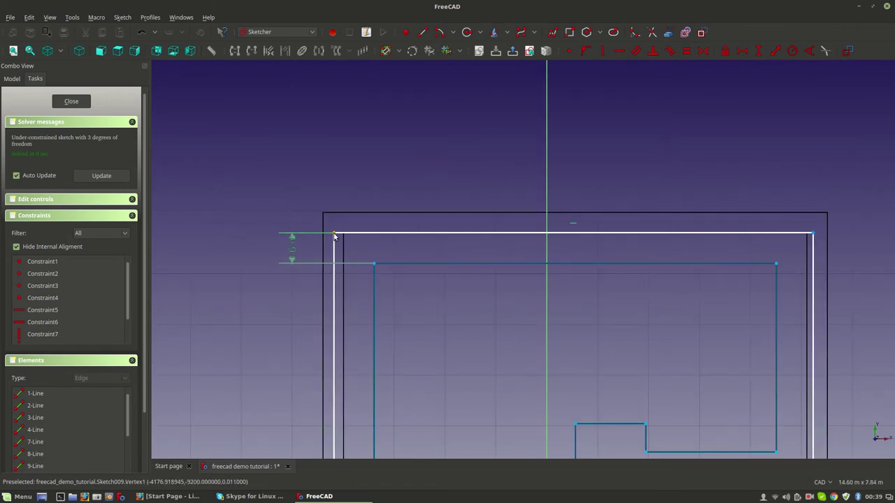
Add a 0.6 m horizontal distance between the rectangle's and outline's top-left corners.
{"action": "left_click", "coordinate": [334, 235]}
{"action": "left_click", "coordinate": [374, 264]}
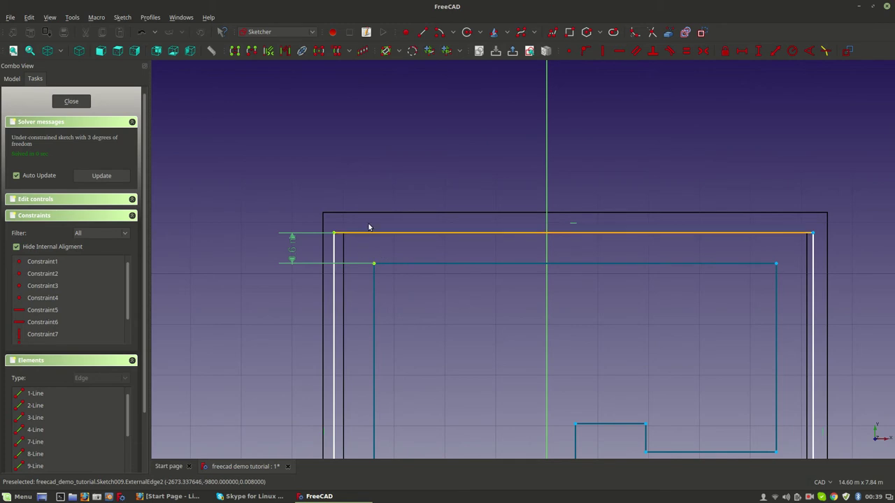
{"action": "left_click", "coordinate": [741, 50]}
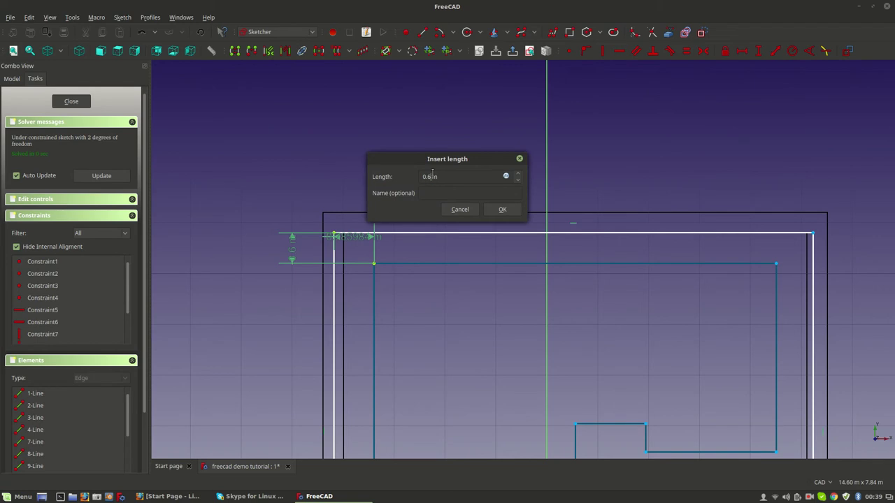
{"action": "type", "text": "0.6"}
{"action": "key", "text": "Return"}
{"action": "left_click_drag", "start_coordinate": [360, 236], "coordinate": [406, 198]}
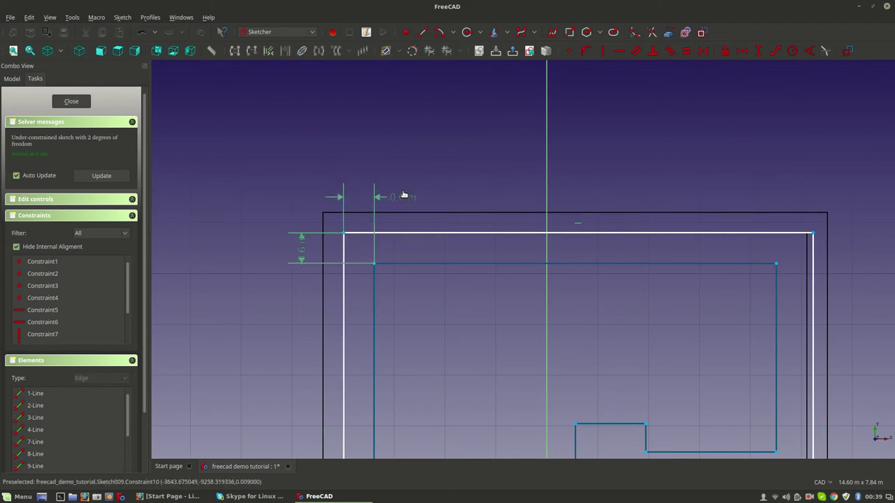
{"action": "scroll", "coordinate": [409, 222], "scroll_direction": "up", "scroll_amount": 3}
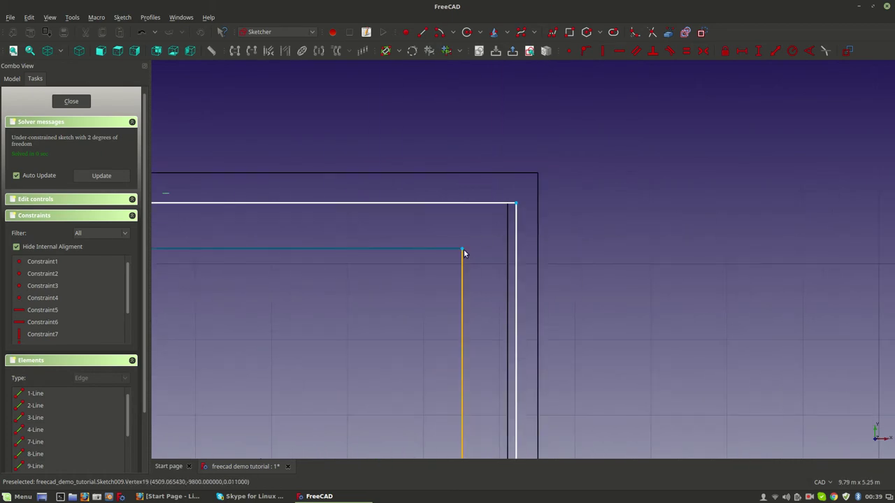
Select the top-right corners of the outline and the rectangle.
{"action": "left_click", "coordinate": [462, 249]}
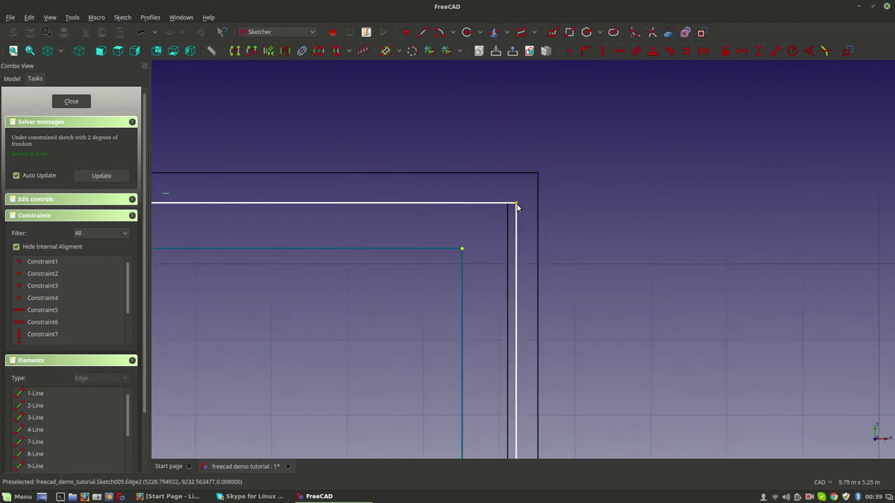
{"action": "left_click", "coordinate": [515, 204]}
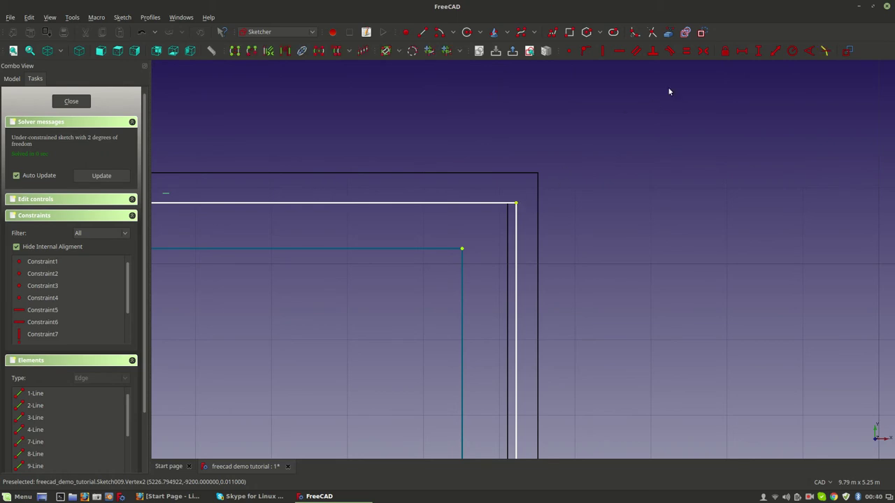
{"action": "scroll", "coordinate": [658, 104], "scroll_direction": "down", "scroll_amount": 12}
{"action": "scroll", "coordinate": [635, 232], "scroll_direction": "up", "scroll_amount": 9}
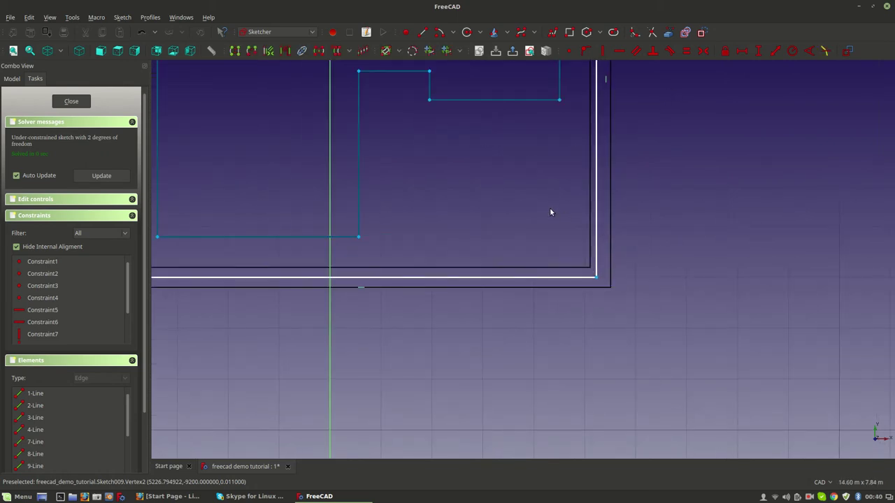
{"action": "mouse_move", "coordinate": [541, 234]}
{"action": "middle_mouse_down"}
{"action": "mouse_move", "coordinate": [493, 287]}
{"action": "mouse_move", "coordinate": [425, 442]}
{"action": "middle_mouse_up"}
{"action": "middle_click_drag", "start_coordinate": [447, 164], "coordinate": [441, 275]}
{"action": "left_click", "coordinate": [437, 244]}
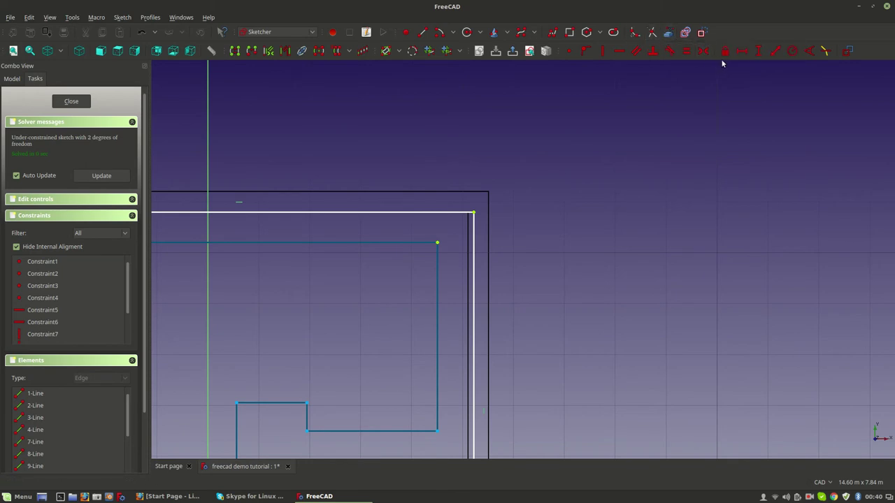
Add a 0.6 m horizontal distance between the right-side corners.
{"action": "left_click", "coordinate": [741, 50]}
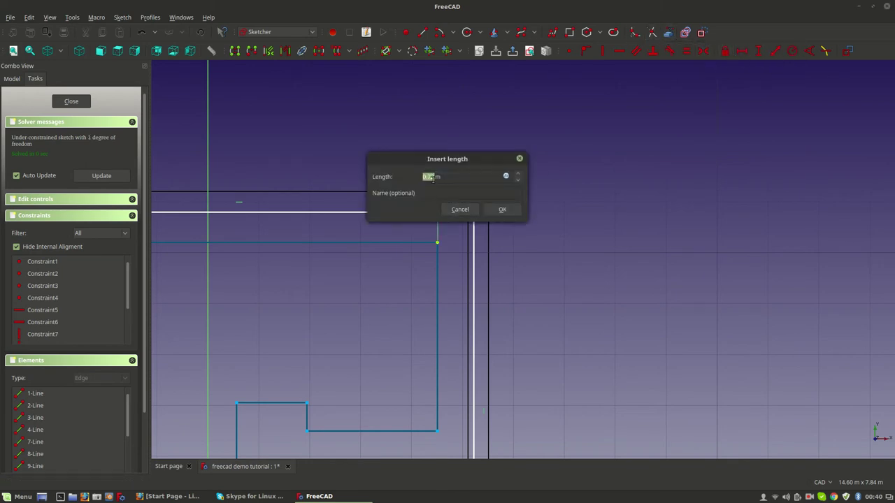
{"action": "left_click", "coordinate": [431, 178]}
{"action": "type", "text": "6"}
{"action": "left_click", "coordinate": [502, 210]}
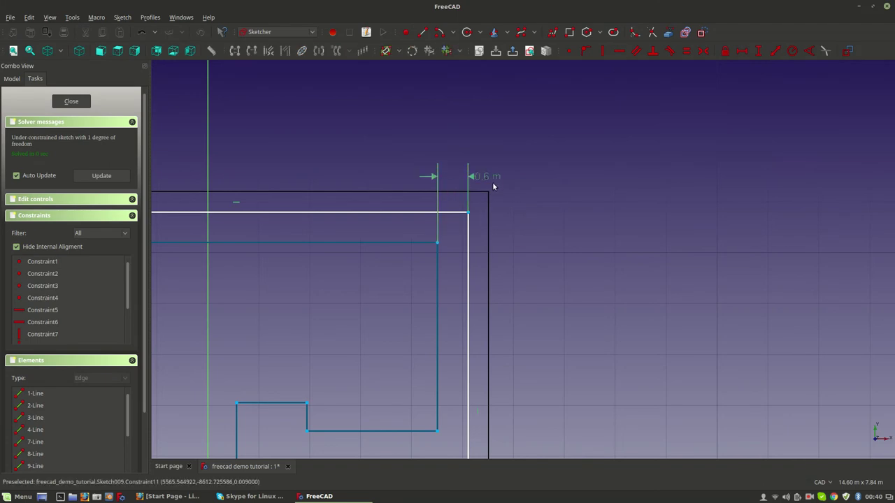
{"action": "scroll", "coordinate": [503, 180], "scroll_direction": "down", "scroll_amount": 5}
{"action": "scroll", "coordinate": [486, 253], "scroll_direction": "up", "scroll_amount": 6}
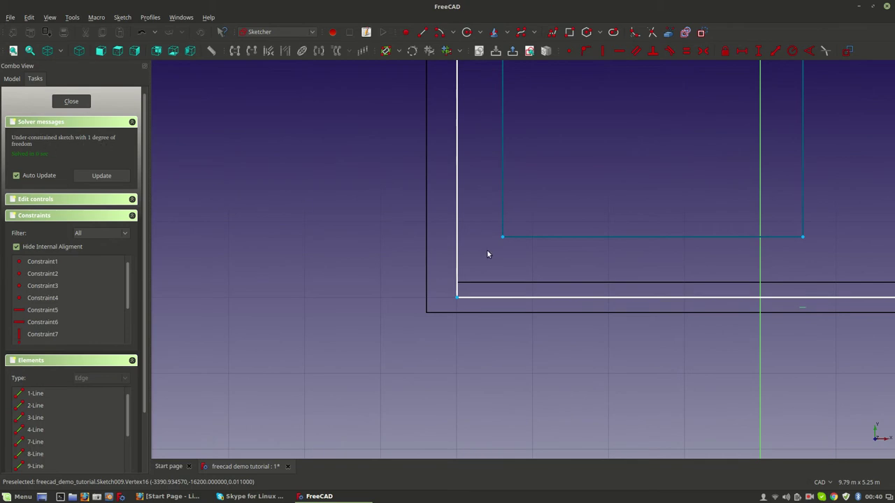
{"action": "mouse_move", "coordinate": [458, 298]}
{"action": "left_mouse_down"}
{"action": "mouse_move", "coordinate": [455, 269]}
{"action": "mouse_move", "coordinate": [457, 297]}
{"action": "left_mouse_up"}
Add a 0.6 m vertical distance between the lower-left corners, fully constraining the sketch.
{"action": "left_click", "coordinate": [503, 236]}
{"action": "left_click", "coordinate": [463, 296]}
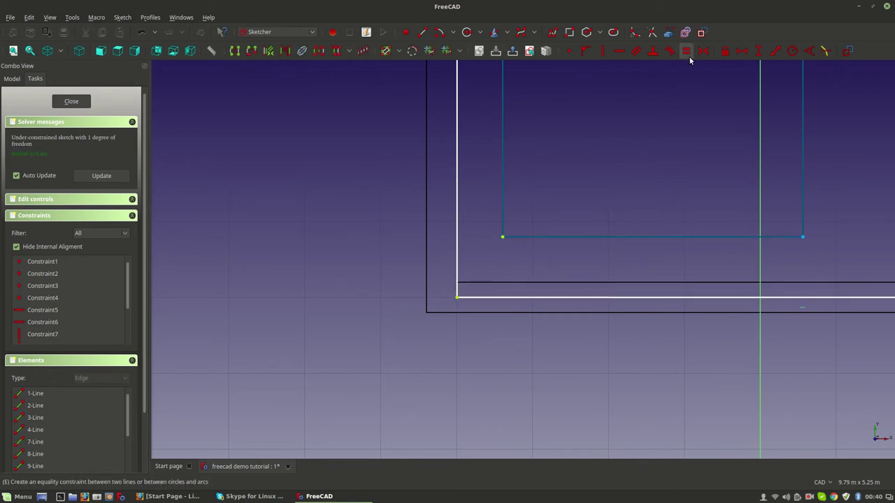
{"action": "left_click", "coordinate": [758, 50]}
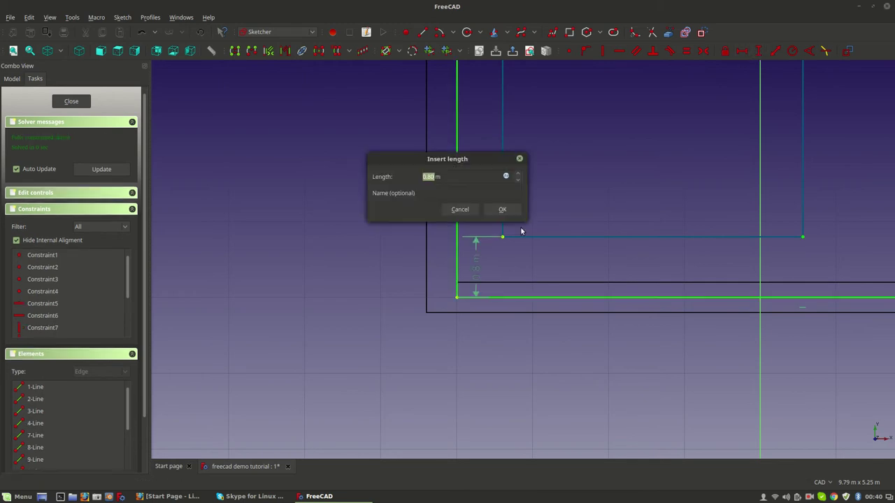
{"action": "left_click", "coordinate": [431, 176]}
{"action": "left_click", "coordinate": [501, 209]}
{"action": "mouse_move", "coordinate": [476, 260]}
{"action": "left_mouse_down"}
{"action": "mouse_move", "coordinate": [391, 253]}
{"action": "mouse_move", "coordinate": [388, 315]}
{"action": "left_mouse_up"}
{"action": "scroll", "coordinate": [387, 318], "scroll_direction": "down", "scroll_amount": 5}
{"action": "scroll", "coordinate": [498, 292], "scroll_direction": "up", "scroll_amount": 4}
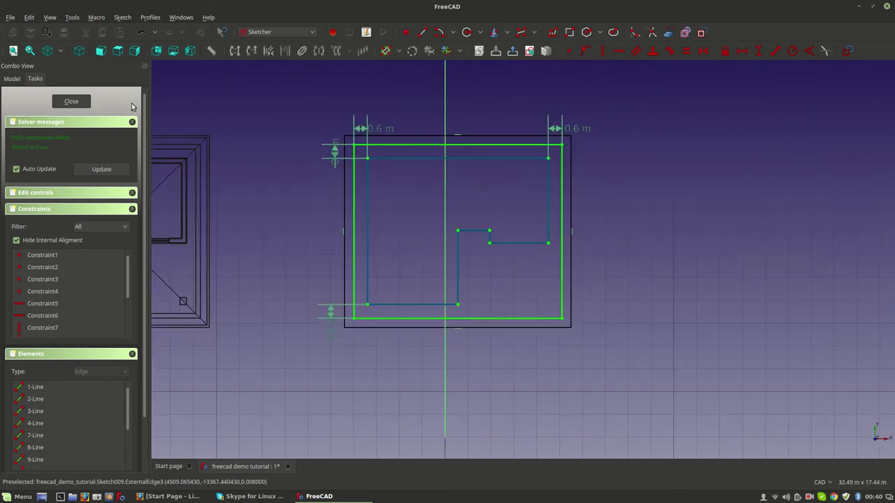
Close Sketch009 and inspect it and the roof outline in the model tree.
{"action": "left_click", "coordinate": [72, 102]}
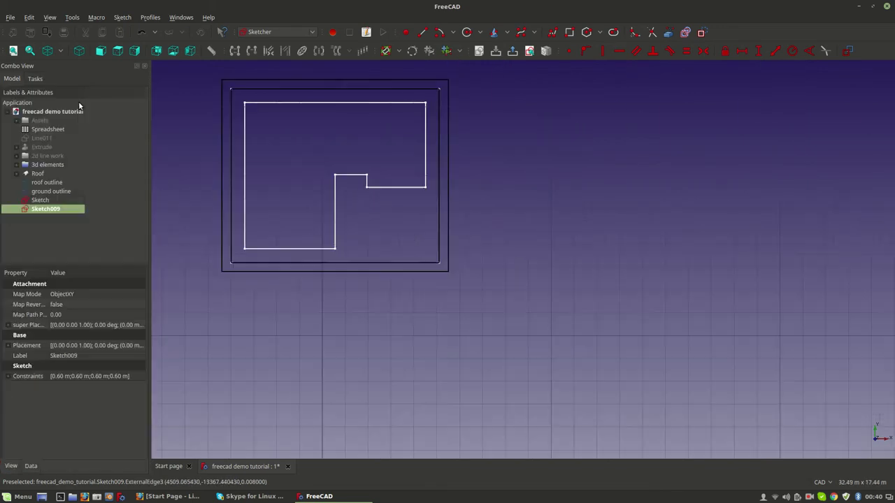
{"action": "left_click", "coordinate": [41, 210]}
{"action": "middle_click_drag", "start_coordinate": [391, 258], "coordinate": [440, 333]}
{"action": "left_click", "coordinate": [50, 183]}
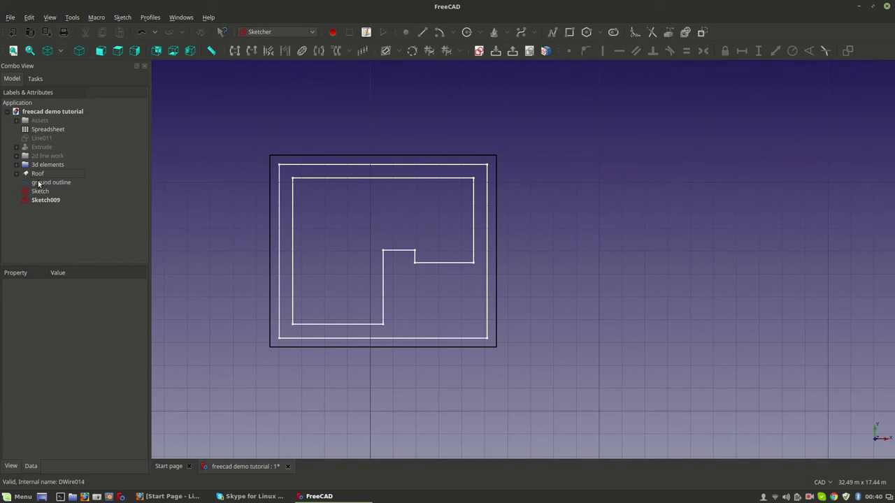
Create a new ObjectXY-attached sketch on the ground outline wire.
{"action": "left_click", "coordinate": [50, 183]}
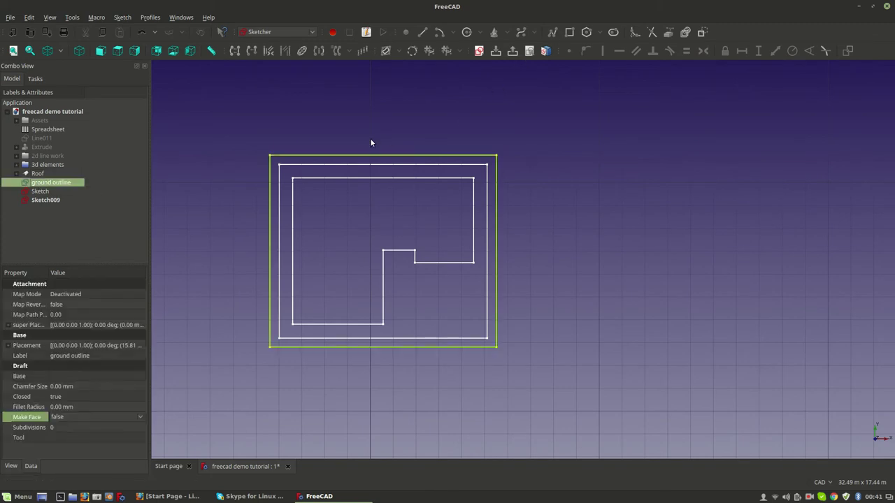
{"action": "left_click", "coordinate": [481, 50]}
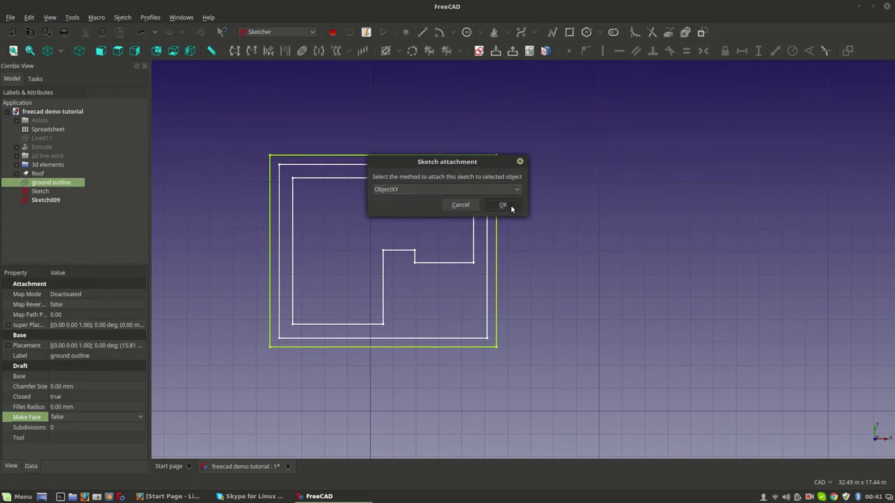
{"action": "left_click", "coordinate": [502, 205]}
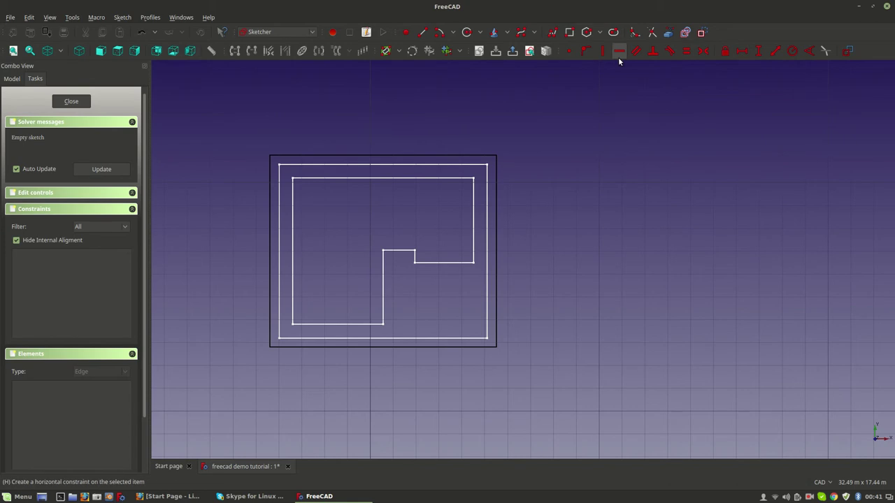
Draw a rectangle enclosing the whole house outline.
{"action": "left_click", "coordinate": [570, 32]}
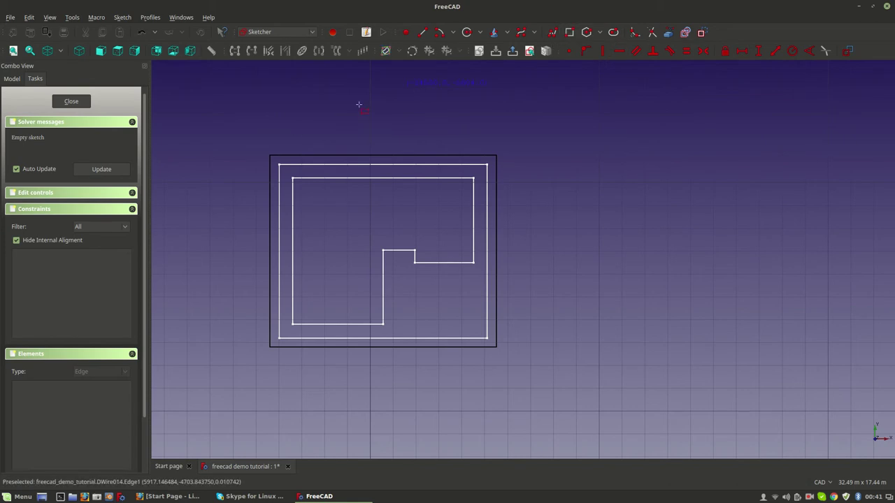
{"action": "left_click", "coordinate": [234, 142]}
{"action": "left_click", "coordinate": [529, 370]}
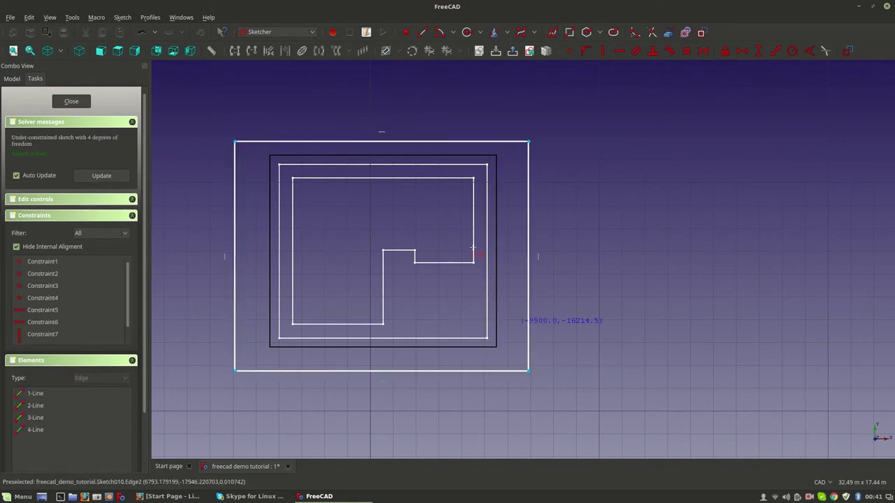
{"action": "middle_click_drag", "start_coordinate": [473, 245], "coordinate": [510, 265]}
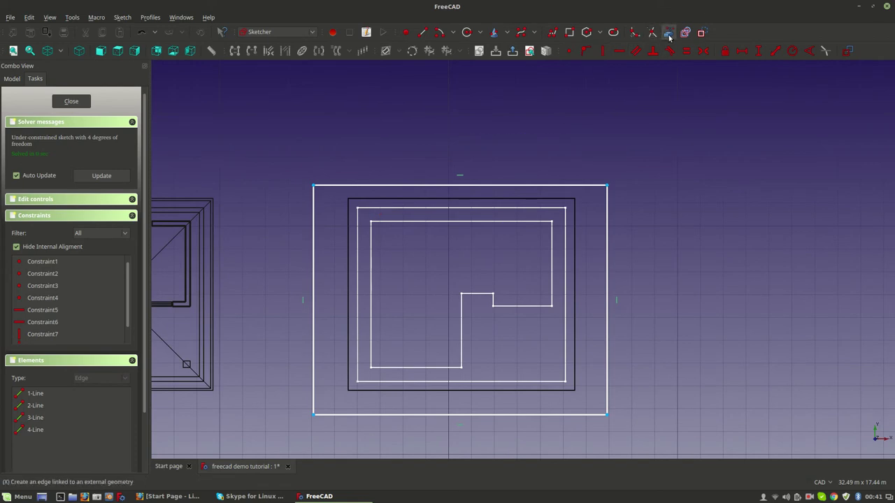
Link the eight edges of the inner L-shaped outline as external geometry.
{"action": "left_click", "coordinate": [458, 220]}
{"action": "left_click", "coordinate": [370, 315]}
{"action": "left_click", "coordinate": [396, 366]}
{"action": "left_click", "coordinate": [462, 343]}
{"action": "left_click", "coordinate": [477, 294]}
{"action": "left_click", "coordinate": [493, 300]}
{"action": "left_click", "coordinate": [524, 305]}
{"action": "left_click", "coordinate": [551, 283]}
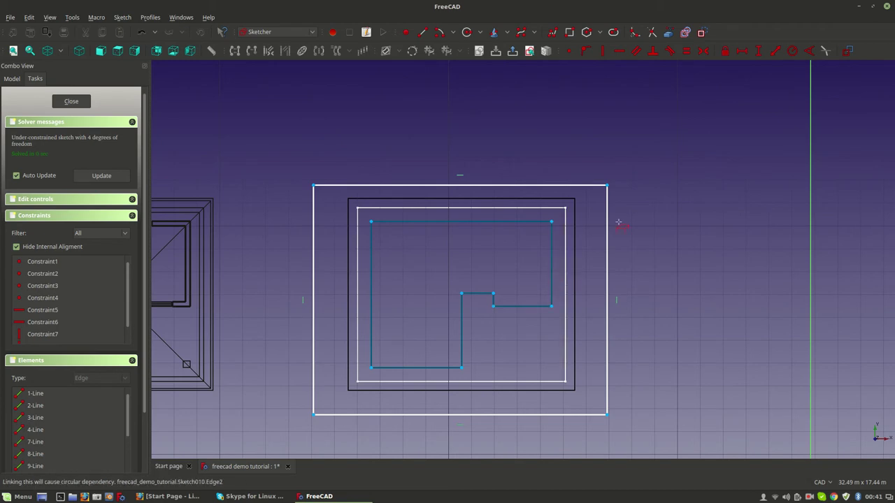
{"action": "scroll", "coordinate": [359, 210], "scroll_direction": "up", "scroll_amount": 3}
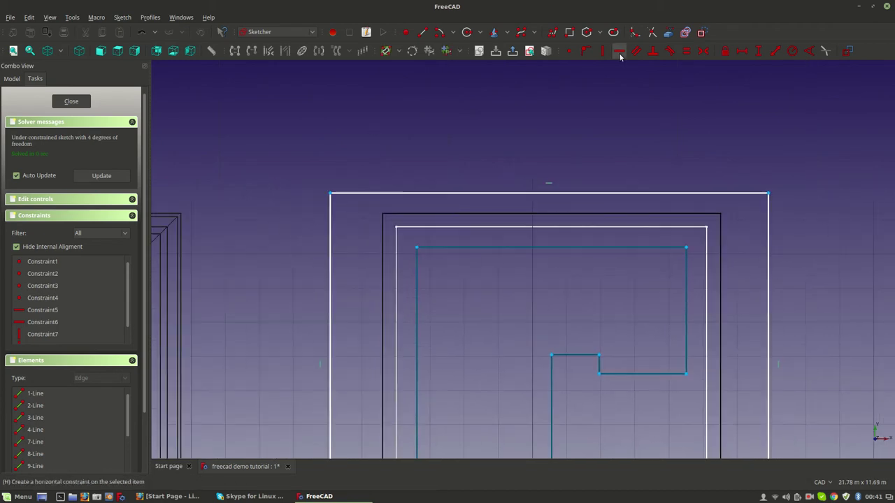
Add a 1.2 m horizontal distance between the top-left corners of outline and rectangle.
{"action": "left_click", "coordinate": [417, 247]}
{"action": "left_click", "coordinate": [331, 194]}
{"action": "left_click", "coordinate": [741, 51]}
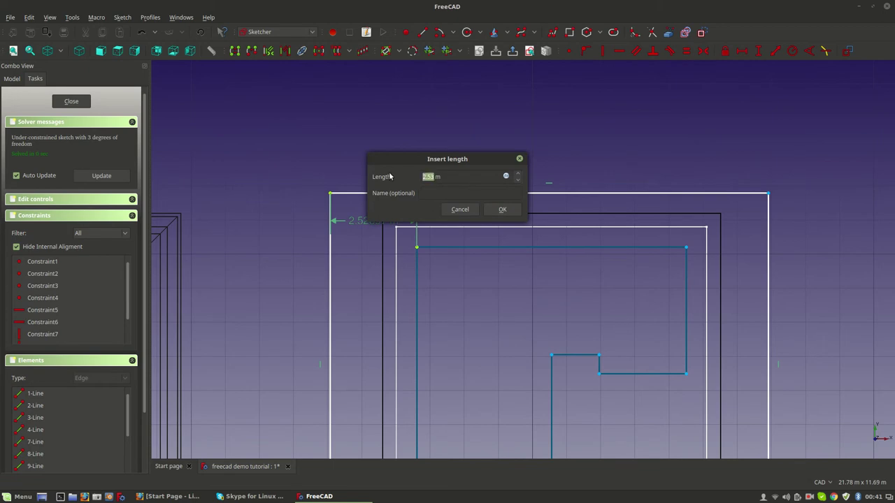
{"action": "type", "text": "1.2"}
{"action": "key", "text": "Return"}
{"action": "left_click_drag", "start_coordinate": [404, 220], "coordinate": [442, 162]}
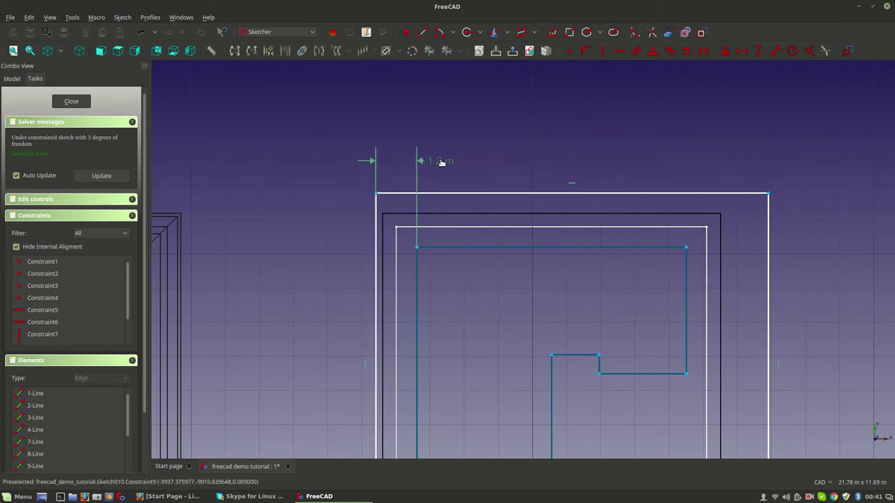
Add a 1.2 m vertical distance between the top-left corners.
{"action": "left_click", "coordinate": [376, 194]}
{"action": "left_click", "coordinate": [418, 247]}
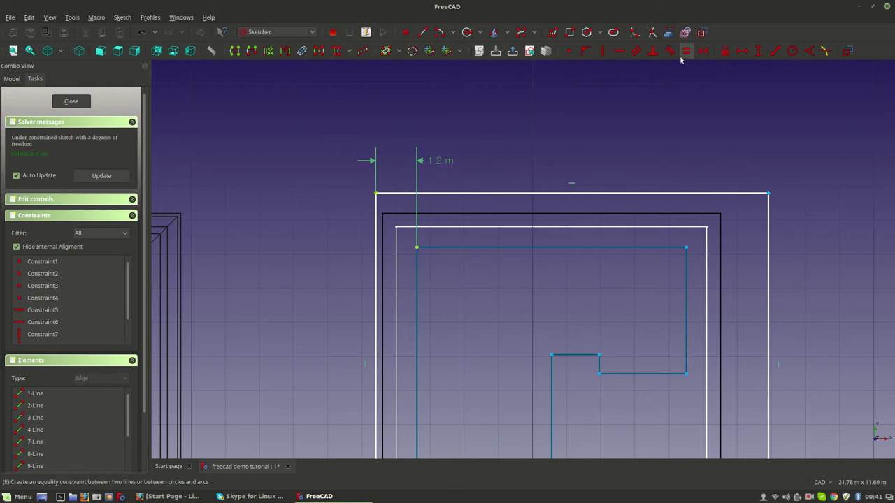
{"action": "left_click", "coordinate": [758, 51]}
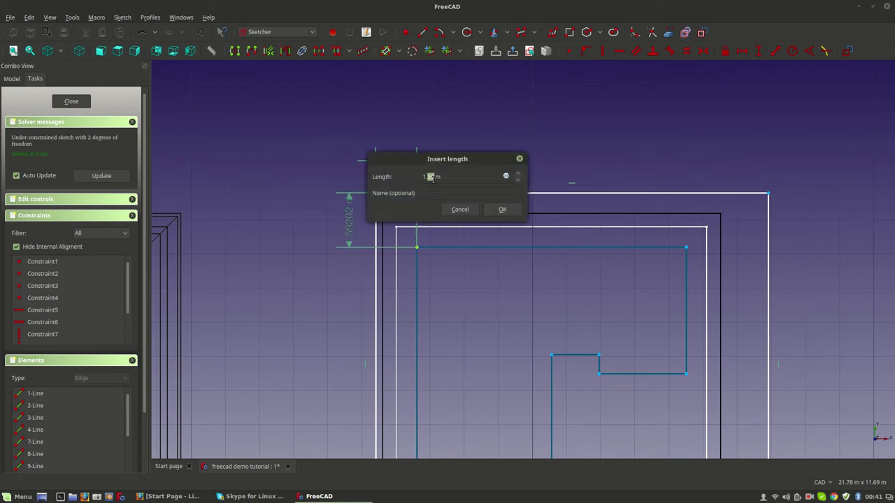
{"action": "type", "text": "1.2"}
{"action": "left_click", "coordinate": [501, 209]}
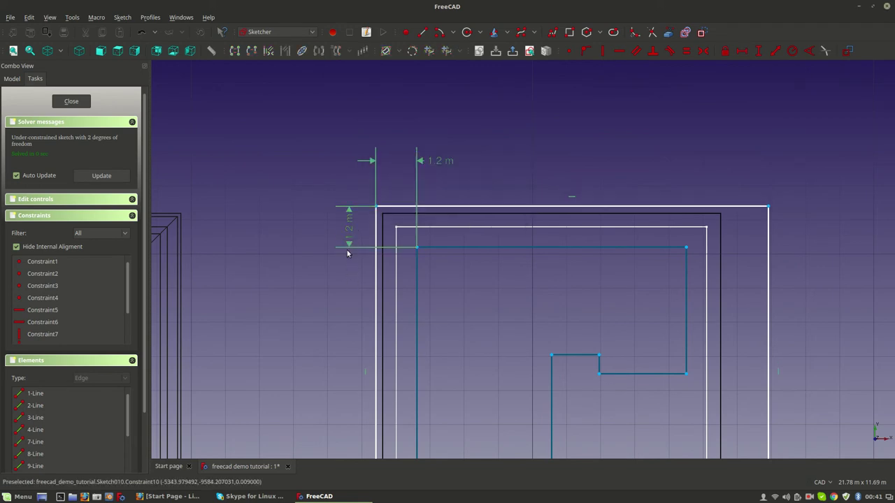
{"action": "left_click_drag", "start_coordinate": [348, 233], "coordinate": [347, 296]}
{"action": "middle_click_drag", "start_coordinate": [513, 264], "coordinate": [419, 229]}
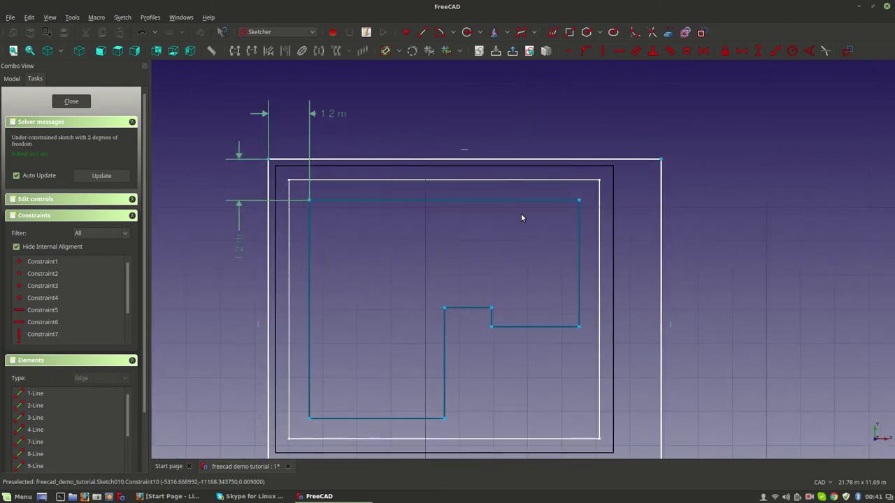
Add a right-side horizontal distance of 1 m, then change it to 1.2 m.
{"action": "left_click", "coordinate": [579, 201]}
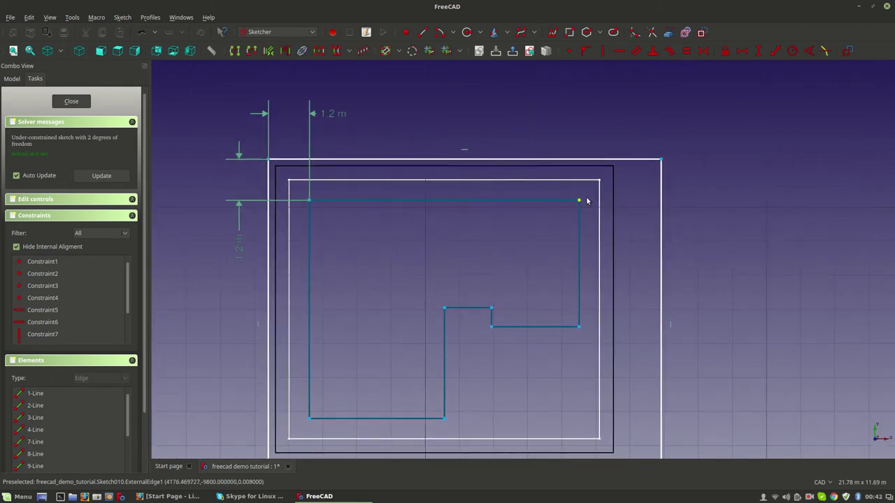
{"action": "left_click", "coordinate": [661, 155]}
{"action": "left_click", "coordinate": [741, 50]}
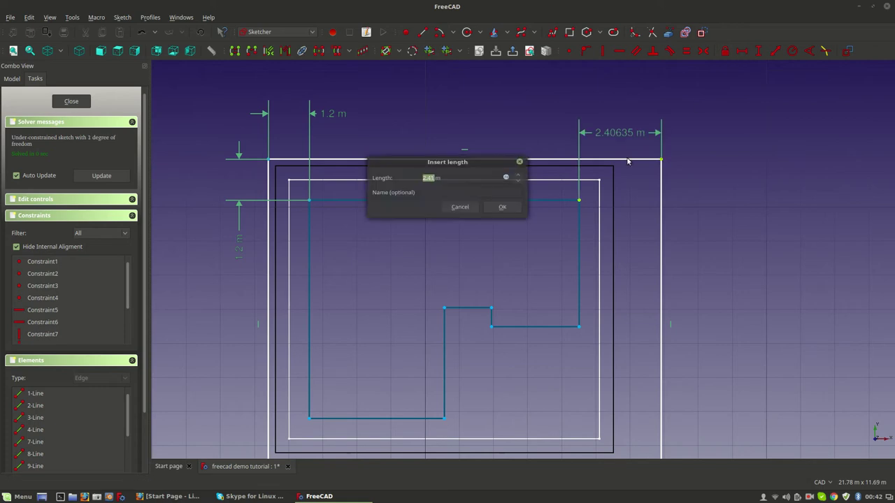
{"action": "left_click_drag", "start_coordinate": [432, 176], "coordinate": [403, 181]}
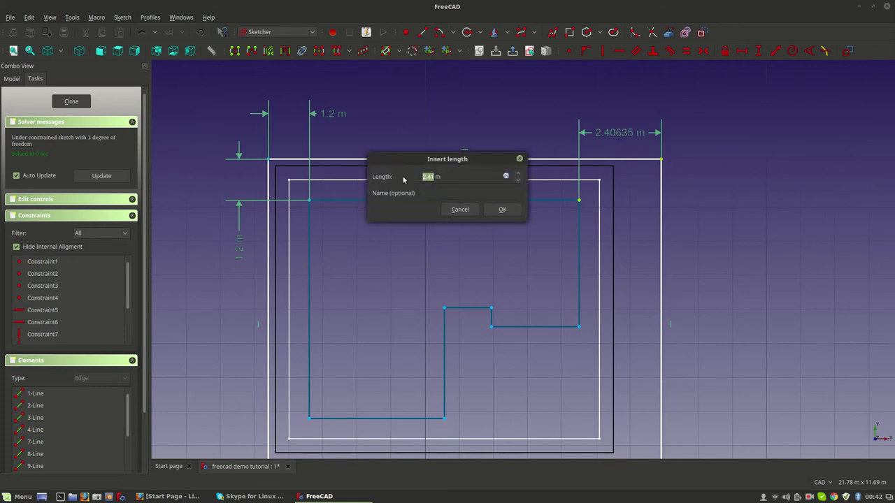
{"action": "type", "text": "1"}
{"action": "key", "text": "Return"}
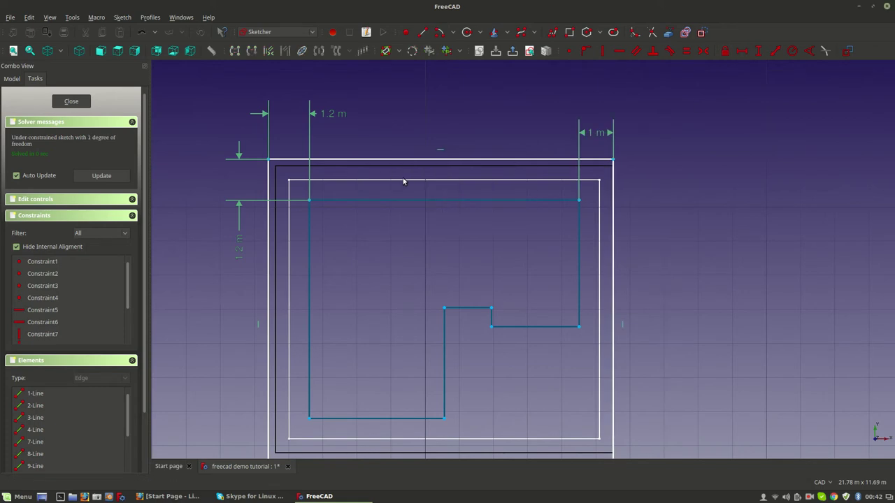
{"action": "double_click", "coordinate": [592, 132]}
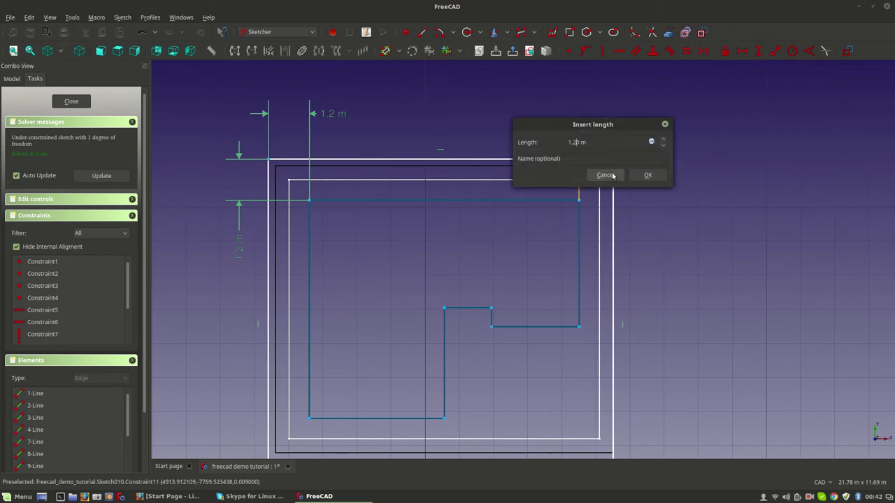
{"action": "left_click", "coordinate": [647, 175]}
{"action": "left_click_drag", "start_coordinate": [599, 133], "coordinate": [660, 137]}
{"action": "scroll", "coordinate": [629, 173], "scroll_direction": "down", "scroll_amount": 2}
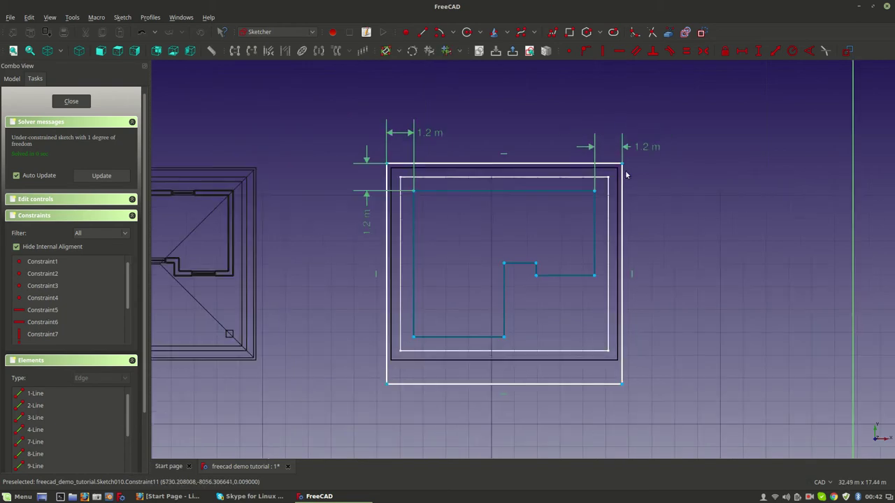
{"action": "scroll", "coordinate": [580, 343], "scroll_direction": "up", "scroll_amount": 2}
Add a 1.2 m vertical distance between the bottom-left corners.
{"action": "left_click", "coordinate": [299, 254]}
{"action": "left_click", "coordinate": [258, 324]}
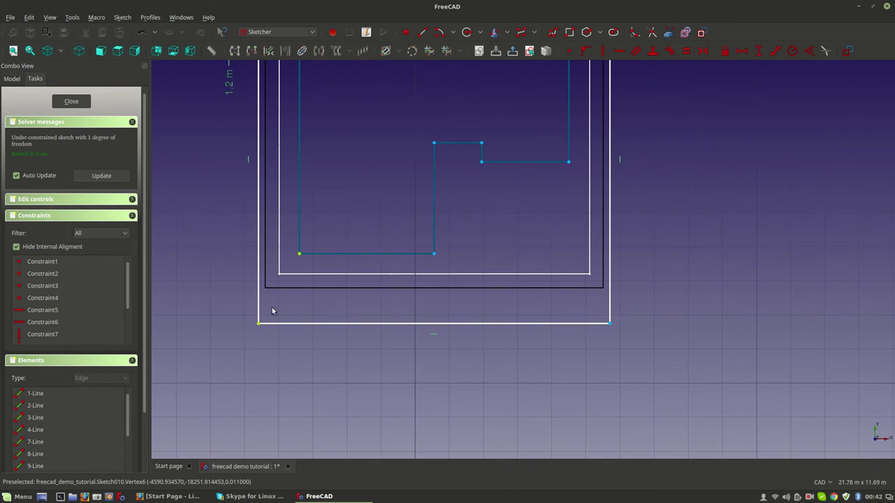
{"action": "left_click", "coordinate": [759, 51]}
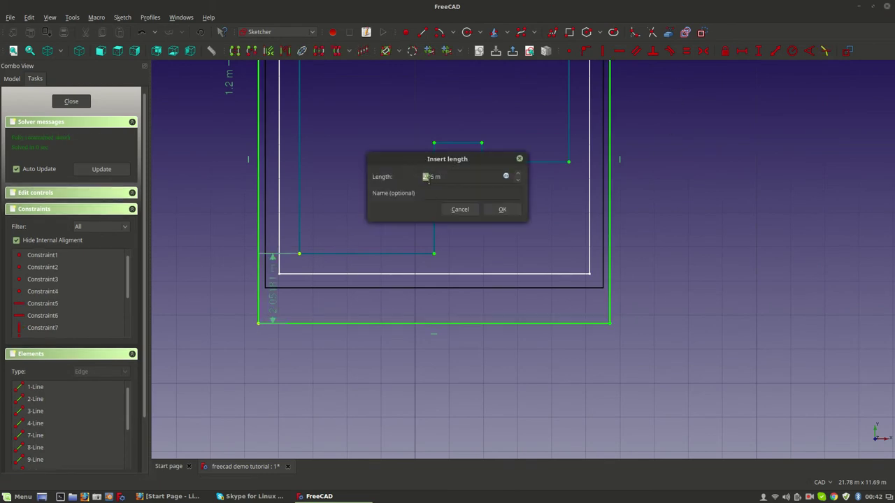
{"action": "type", "text": "1."}
{"action": "key", "text": "Return"}
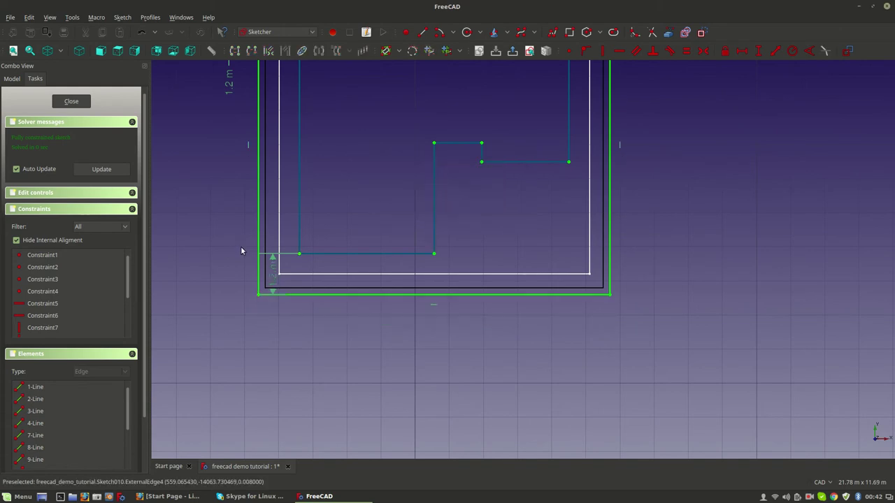
{"action": "left_click_drag", "start_coordinate": [274, 270], "coordinate": [220, 273]}
{"action": "middle_click_drag", "start_coordinate": [384, 169], "coordinate": [393, 279]}
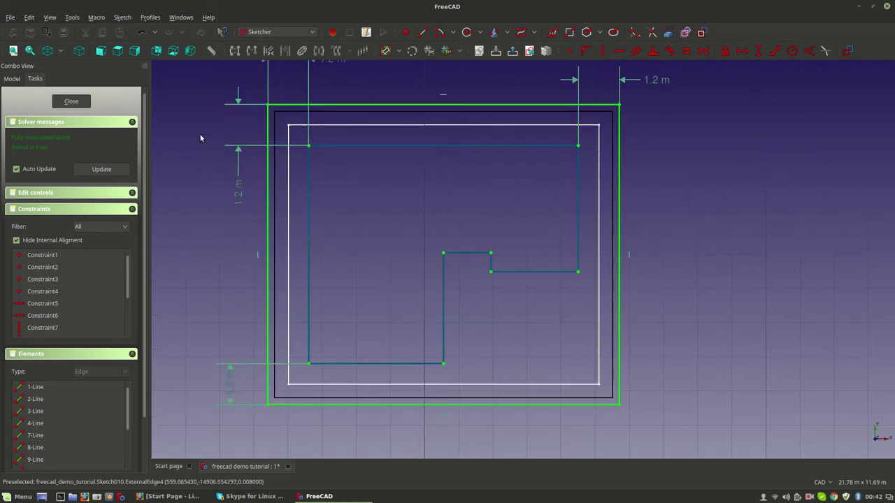
Close Sketch010 and delete the ground outline despite its dependencies.
{"action": "left_click", "coordinate": [69, 102]}
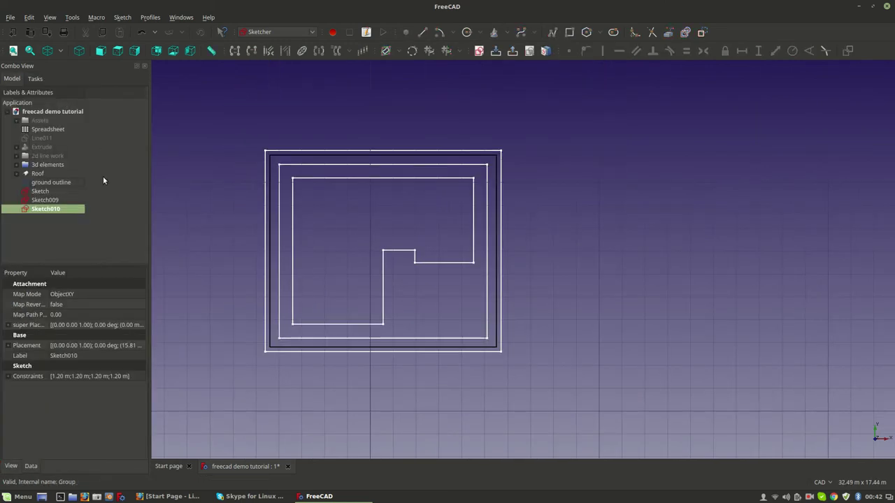
{"action": "left_click", "coordinate": [42, 182]}
{"action": "right_click", "coordinate": [48, 182]}
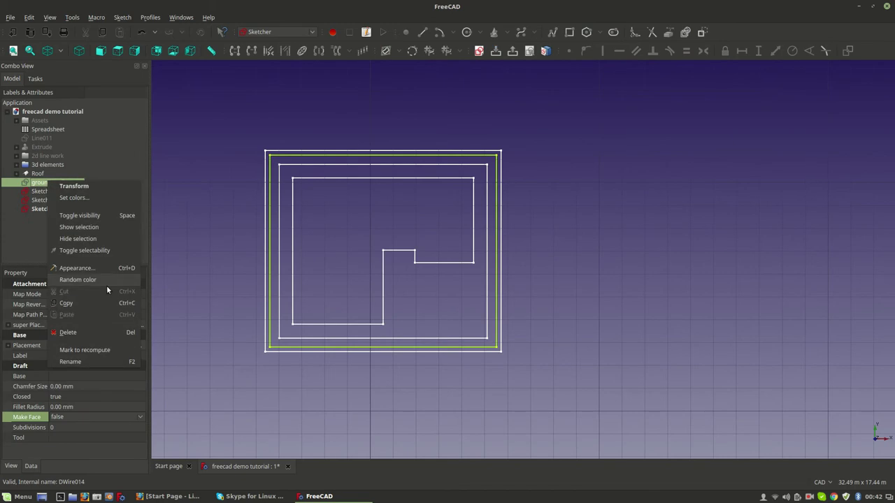
{"action": "left_click", "coordinate": [97, 332]}
{"action": "left_click", "coordinate": [504, 224]}
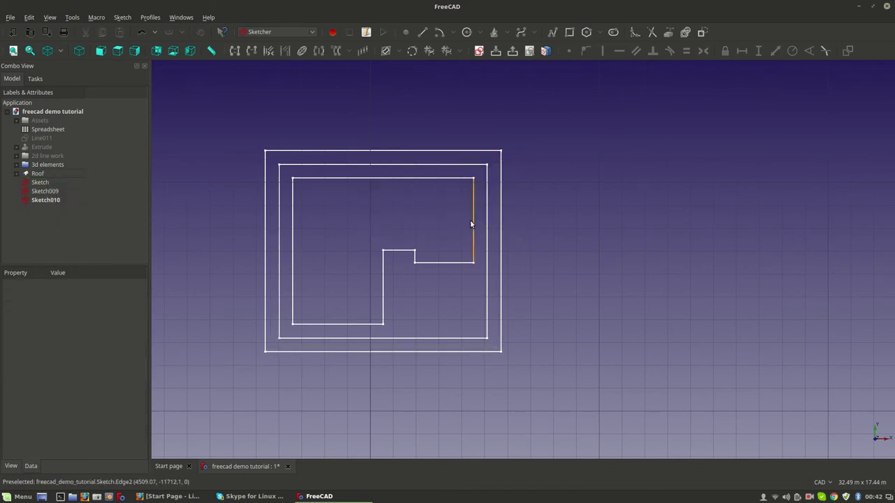
Show the house Sketch's named constraints in the Property panel.
{"action": "left_click", "coordinate": [38, 183]}
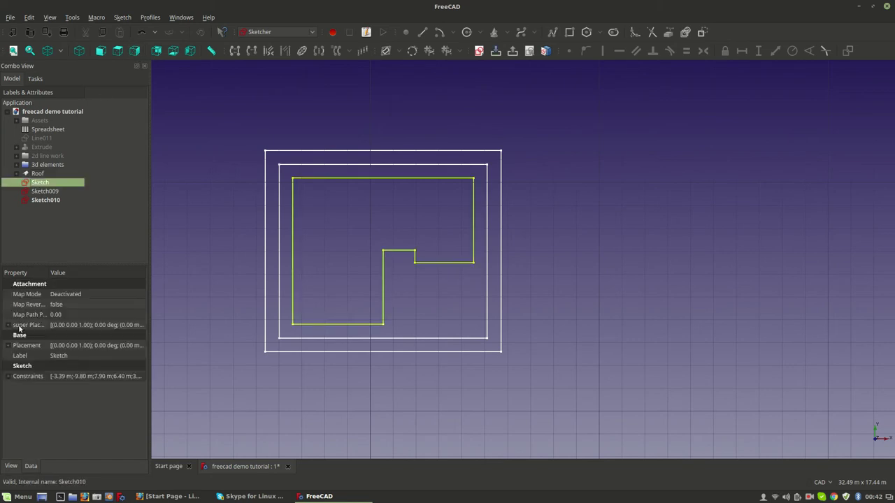
{"action": "left_click", "coordinate": [7, 376]}
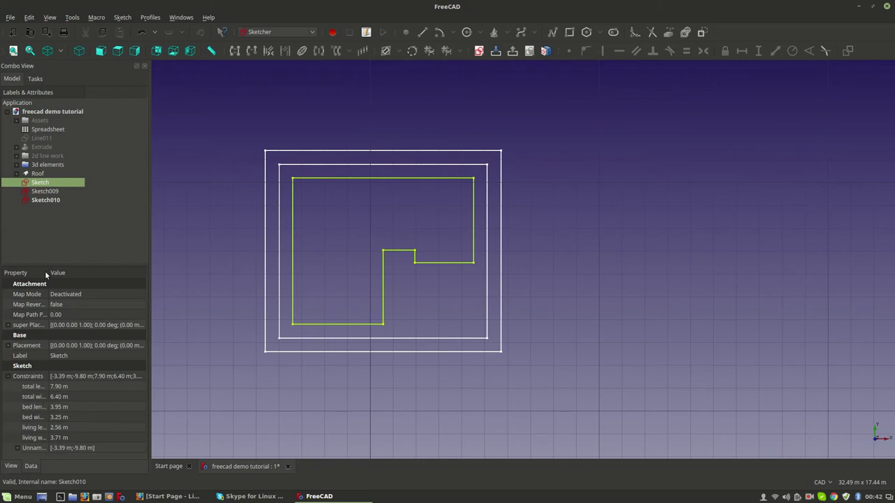
{"action": "left_click_drag", "start_coordinate": [48, 272], "coordinate": [60, 272]}
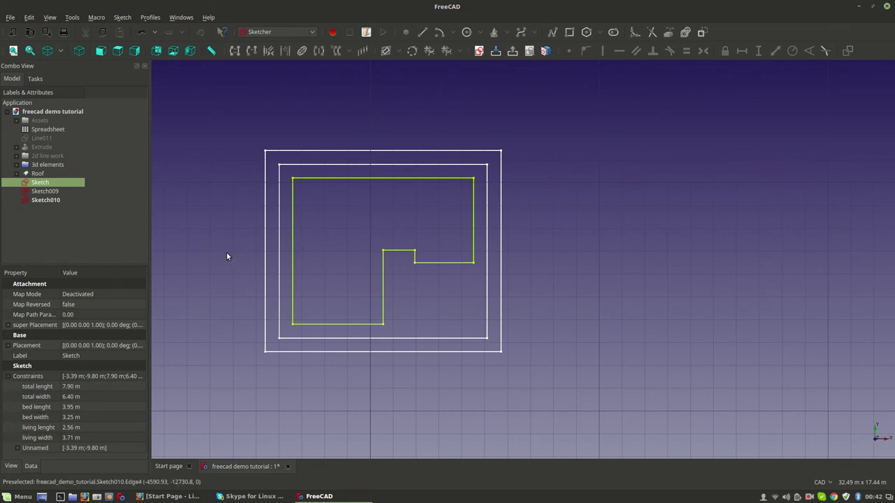
Change the Sketch's 'total lenght' constraint to 9 m.
{"action": "left_click", "coordinate": [73, 386]}
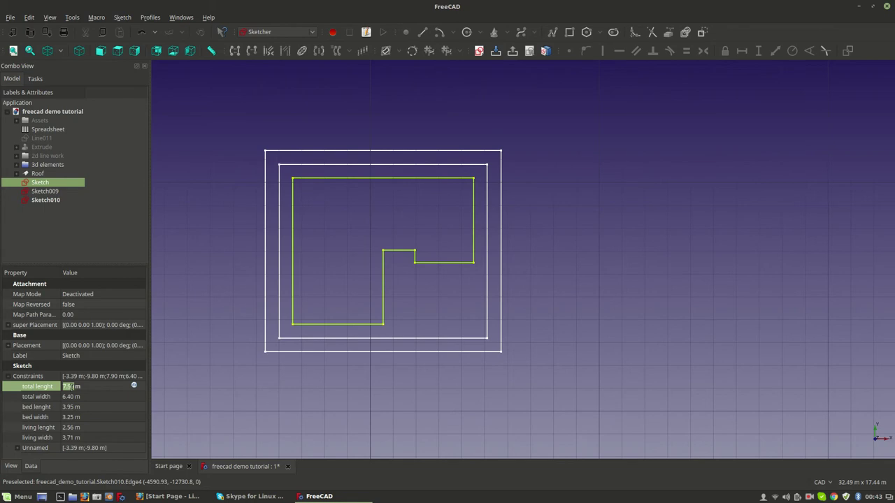
{"action": "double_click", "coordinate": [70, 387]}
{"action": "type", "text": "9"}
{"action": "key", "text": "Return"}
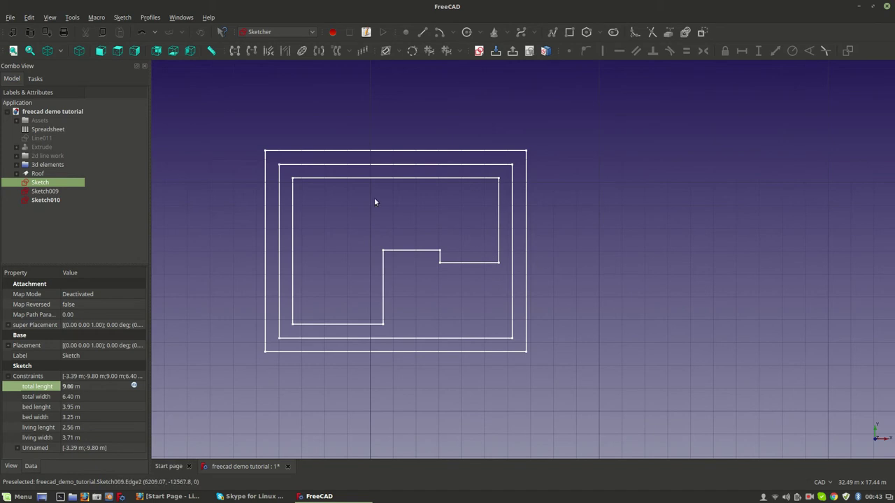
Set the 'total lenght' constraint back to 7.90 m.
{"action": "double_click", "coordinate": [73, 386]}
{"action": "key", "text": "Return"}
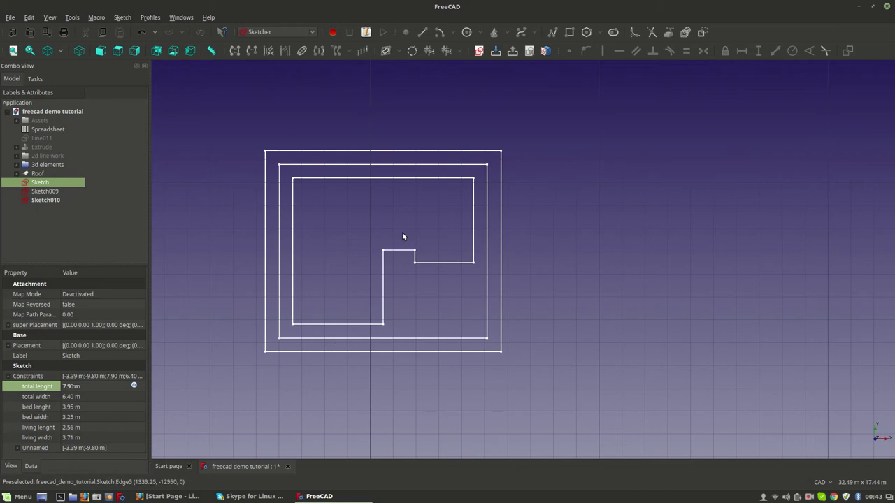
{"action": "middle_click_drag", "start_coordinate": [373, 258], "coordinate": [379, 295]}
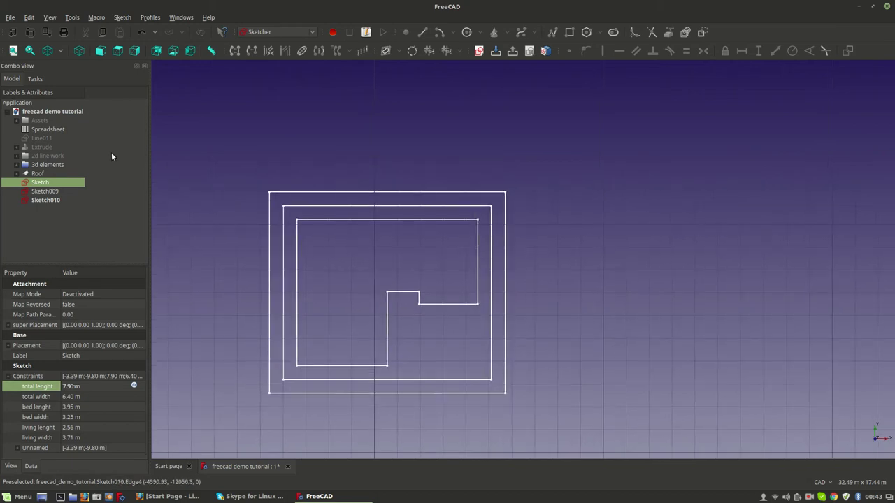
{"action": "left_click", "coordinate": [97, 227]}
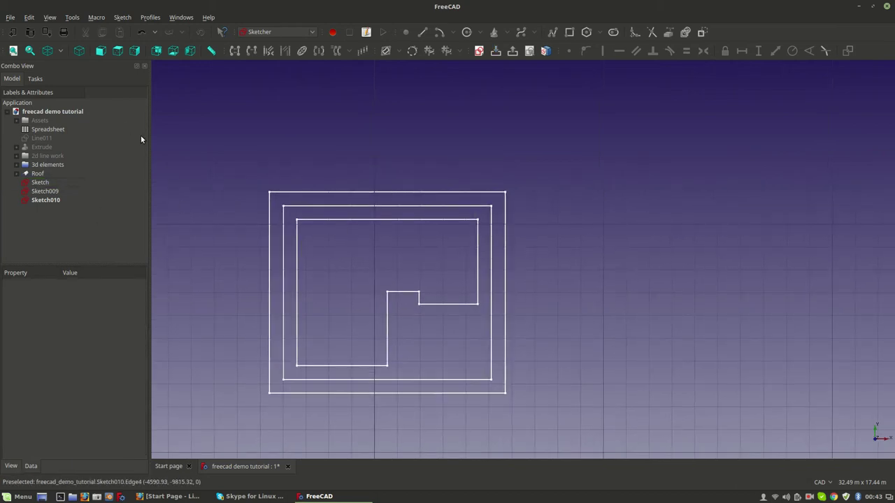
In isometric view, build an Arch wall, Wall012, from the floor-plan sketch.
{"action": "left_click", "coordinate": [79, 50]}
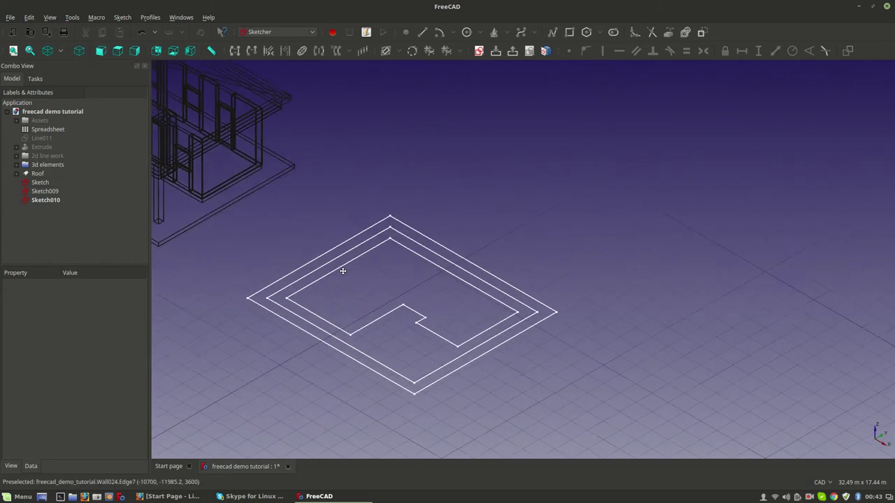
{"action": "left_click", "coordinate": [44, 186]}
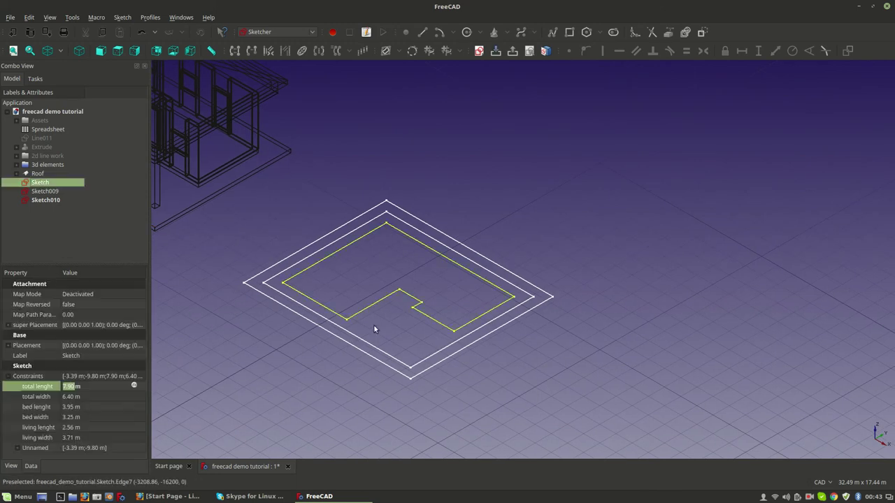
{"action": "left_click", "coordinate": [276, 32]}
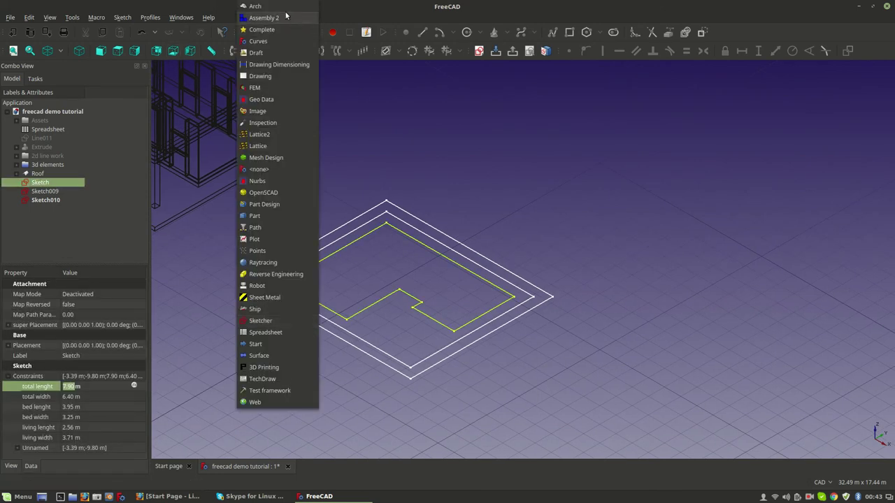
{"action": "left_click", "coordinate": [276, 20]}
{"action": "left_click", "coordinate": [198, 69]}
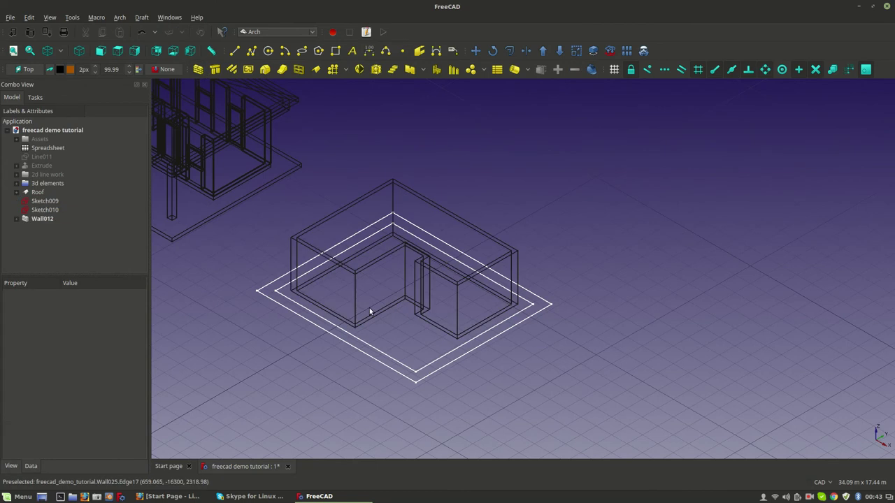
Expand Wall012 to check its base sketch and fit the whole model in view.
{"action": "left_click", "coordinate": [60, 50]}
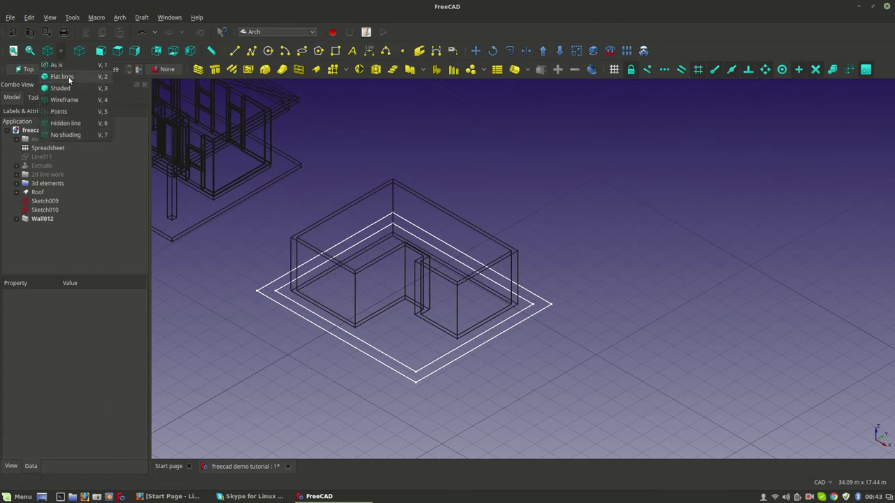
{"action": "left_click", "coordinate": [56, 238]}
{"action": "left_click", "coordinate": [17, 219]}
{"action": "left_click", "coordinate": [44, 227]}
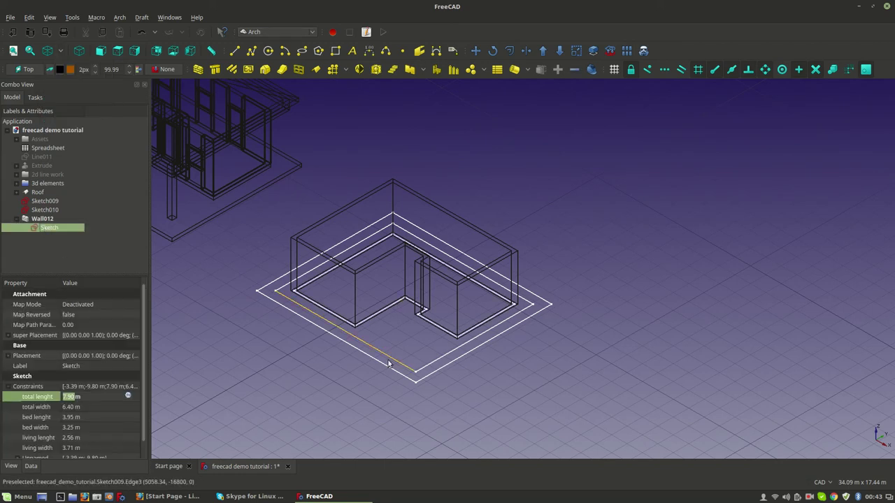
{"action": "scroll", "coordinate": [278, 220], "scroll_direction": "up", "scroll_amount": 5}
{"action": "scroll", "coordinate": [285, 247], "scroll_direction": "up", "scroll_amount": 4}
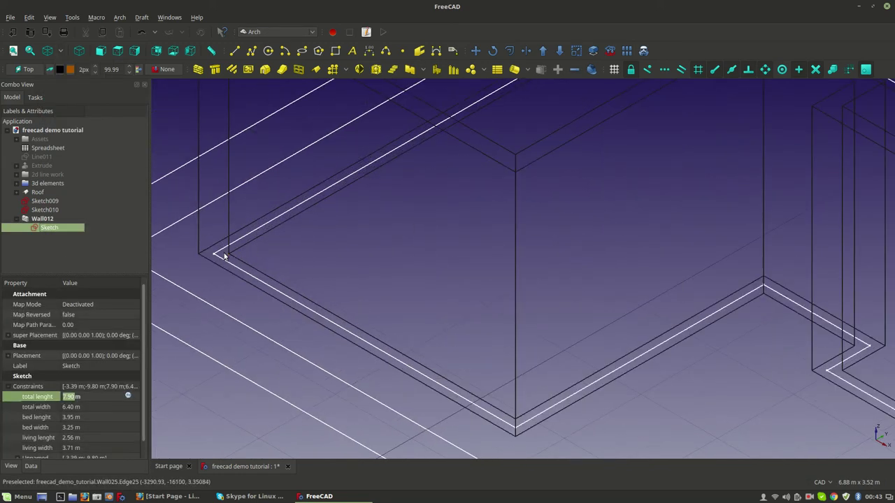
{"action": "key", "text": "v"}
{"action": "key", "text": "f"}
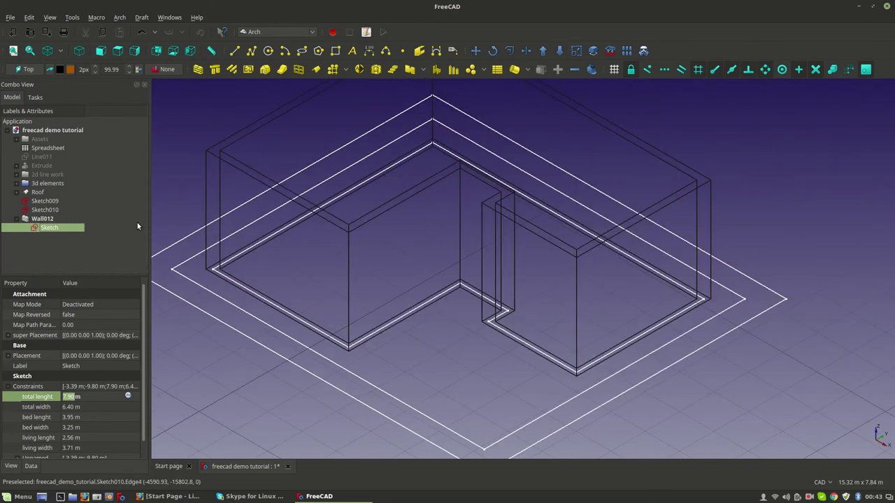
Set Wall012's Align property to Left.
{"action": "left_click", "coordinate": [37, 218]}
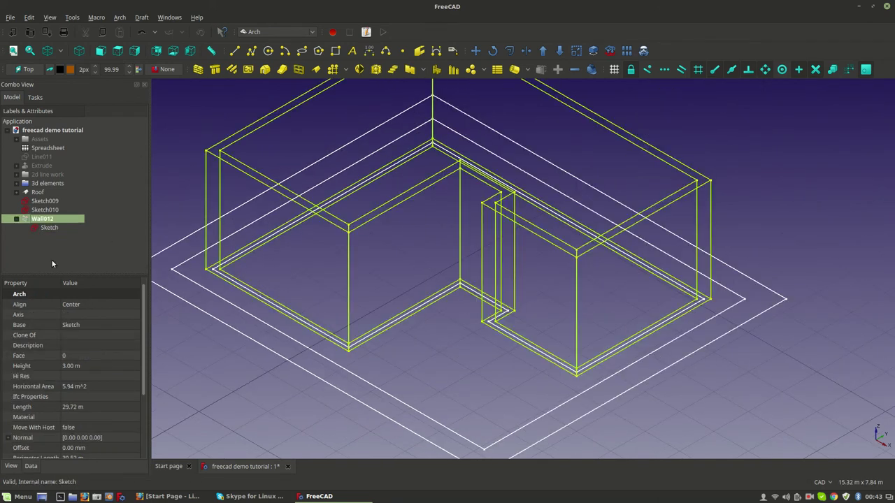
{"action": "left_click", "coordinate": [77, 305]}
{"action": "left_click", "coordinate": [77, 305]}
{"action": "left_click", "coordinate": [78, 285]}
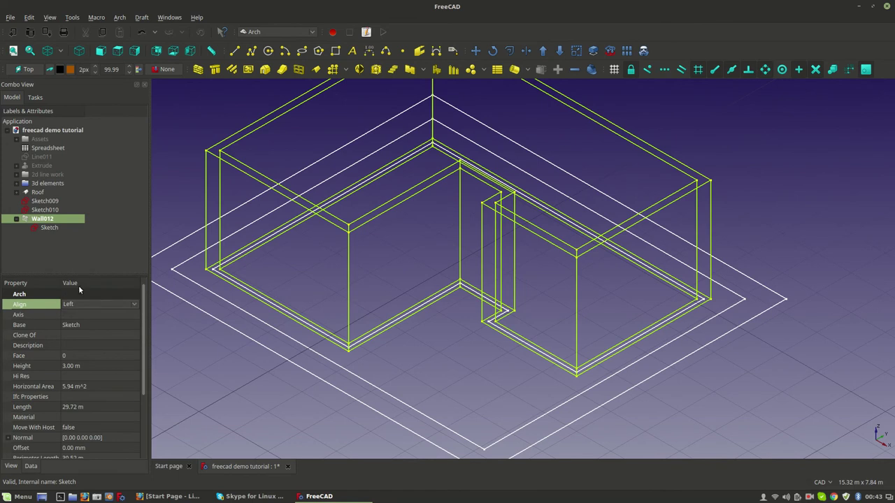
{"action": "left_click", "coordinate": [173, 362]}
{"action": "scroll", "coordinate": [349, 336], "scroll_direction": "down", "scroll_amount": 2}
{"action": "scroll", "coordinate": [364, 341], "scroll_direction": "down", "scroll_amount": 3}
{"action": "scroll", "coordinate": [365, 341], "scroll_direction": "up", "scroll_amount": 3}
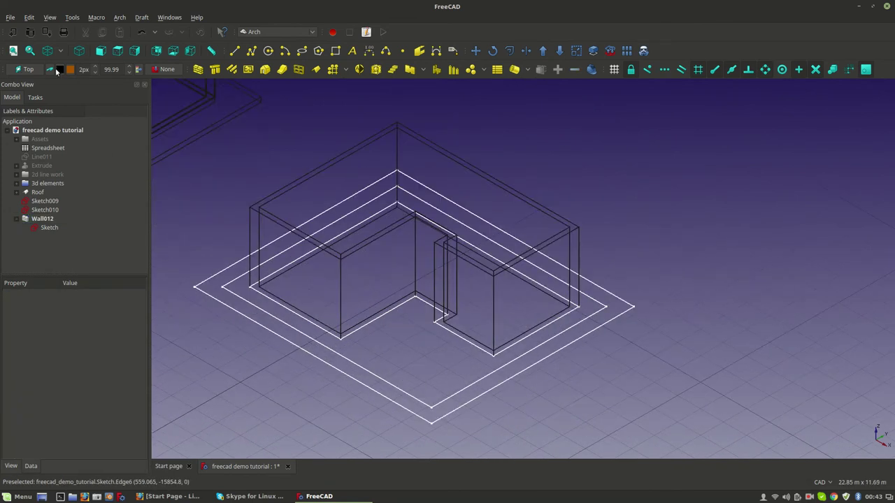
Switch the draw style so the model shows as shaded solid surfaces.
{"action": "left_click", "coordinate": [60, 51]}
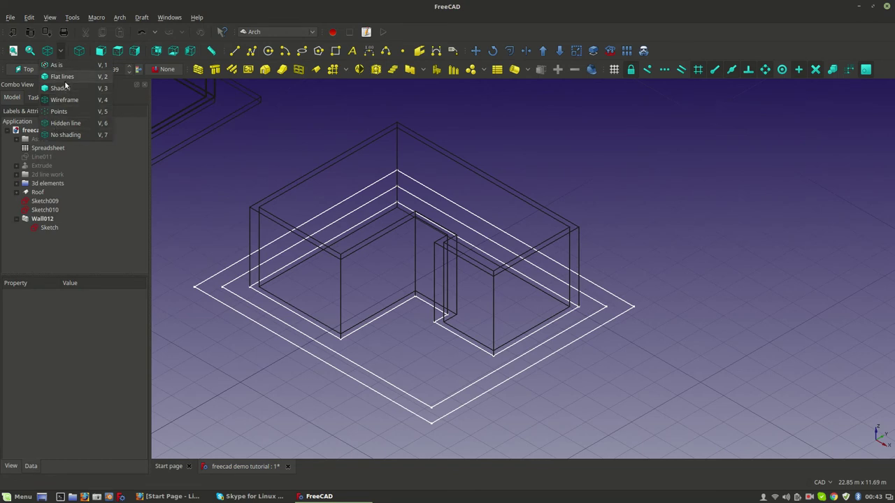
{"action": "left_click", "coordinate": [59, 133]}
{"action": "scroll", "coordinate": [298, 247], "scroll_direction": "down", "scroll_amount": 2}
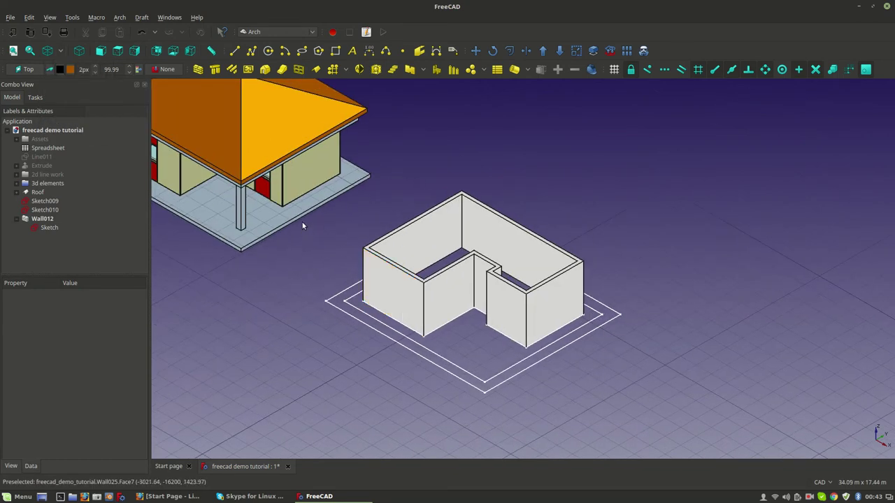
Hide the first house's roof, flat top slab and ring beam.
{"action": "scroll", "coordinate": [302, 222], "scroll_direction": "down", "scroll_amount": 3}
{"action": "left_click", "coordinate": [292, 230]}
{"action": "scroll", "coordinate": [301, 249], "scroll_direction": "up", "scroll_amount": 5}
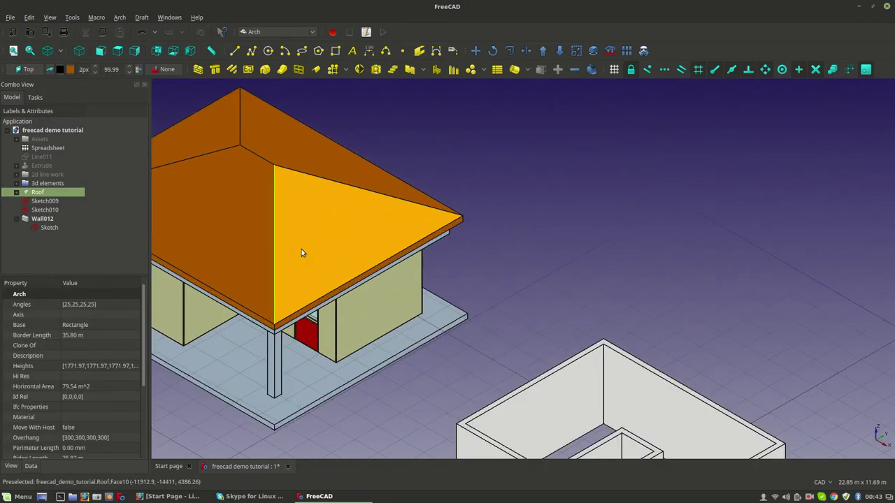
{"action": "key", "text": "space"}
{"action": "scroll", "coordinate": [303, 253], "scroll_direction": "down", "scroll_amount": 3}
{"action": "left_click", "coordinate": [301, 244]}
{"action": "key", "text": "space"}
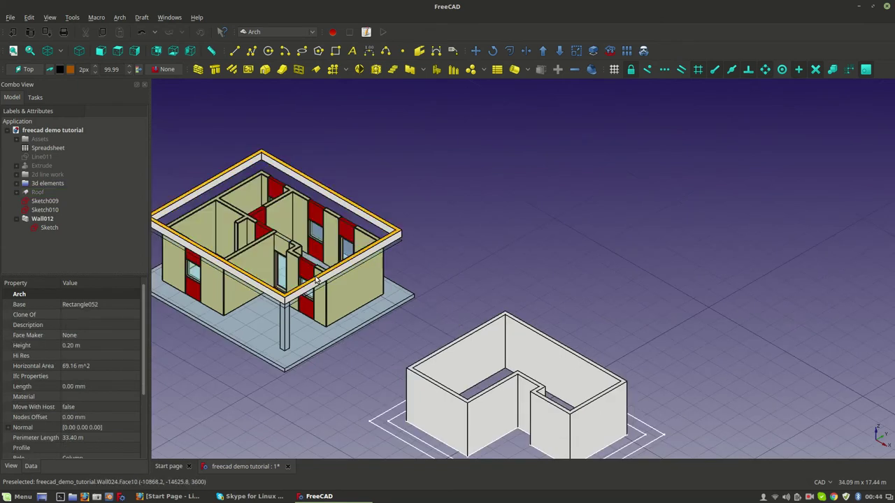
{"action": "left_click", "coordinate": [316, 279]}
{"action": "key", "text": "space"}
Create an Arch Structure slab from the outer outline Sketch009.
{"action": "middle_click_drag", "start_coordinate": [419, 288], "coordinate": [384, 203]}
{"action": "scroll", "coordinate": [496, 356], "scroll_direction": "up", "scroll_amount": 5}
{"action": "scroll", "coordinate": [406, 279], "scroll_direction": "down", "scroll_amount": 3}
{"action": "mouse_move", "coordinate": [377, 305]}
{"action": "middle_mouse_down"}
{"action": "mouse_move", "coordinate": [409, 306]}
{"action": "mouse_move", "coordinate": [417, 326]}
{"action": "middle_mouse_up"}
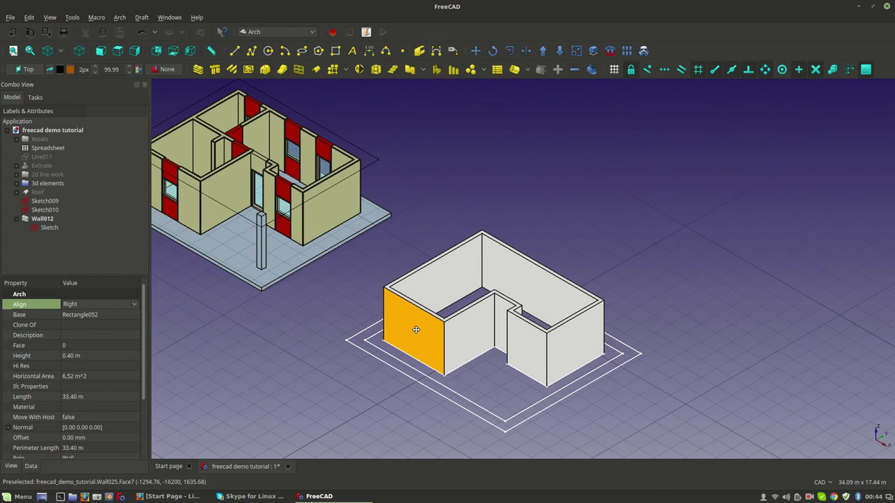
{"action": "left_click", "coordinate": [383, 351]}
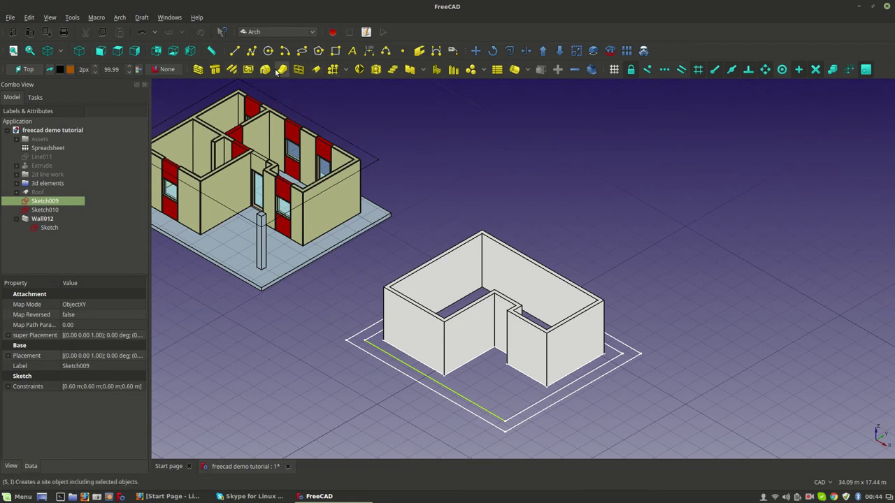
{"action": "left_click", "coordinate": [216, 70]}
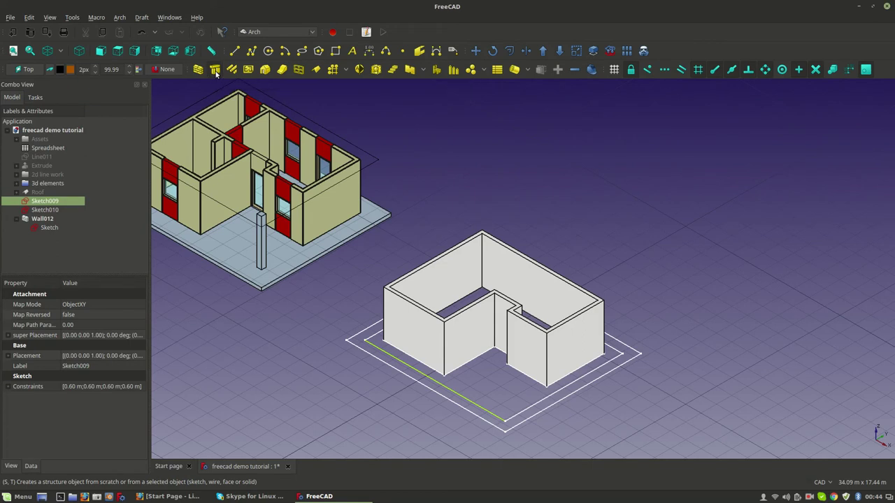
Set the Structure004 slab's Height to 0.2 m.
{"action": "left_click", "coordinate": [48, 228]}
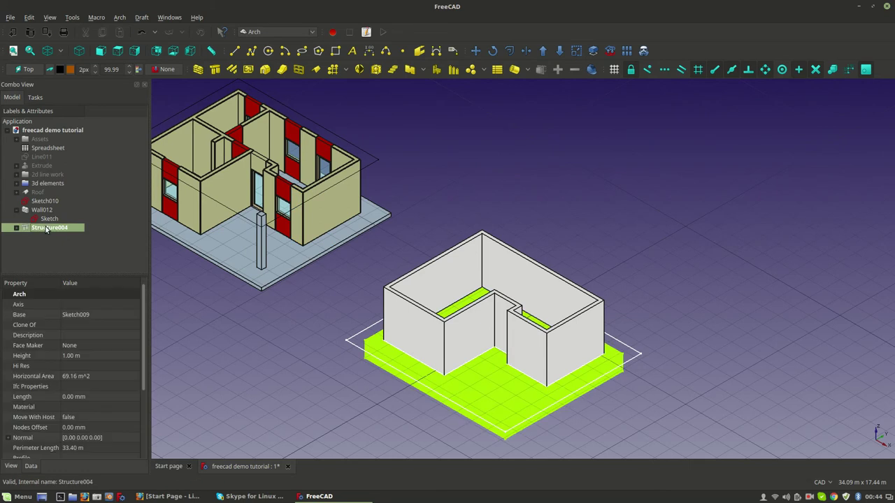
{"action": "left_click", "coordinate": [69, 356]}
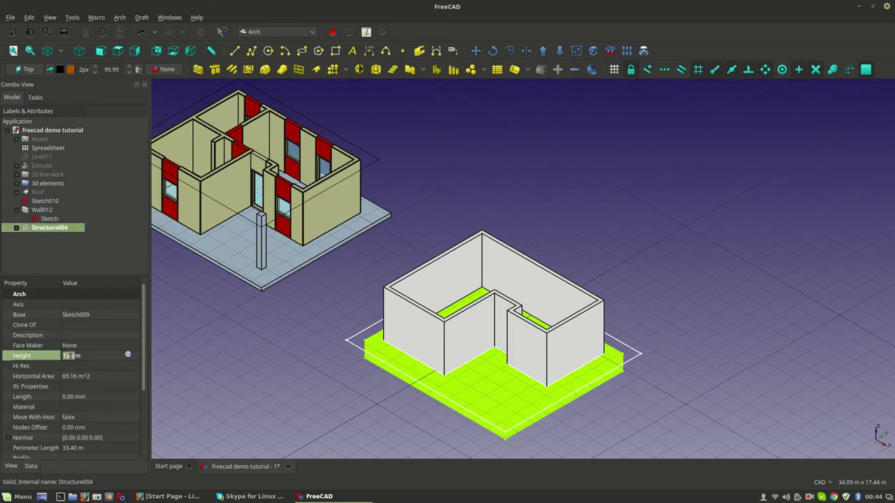
{"action": "scroll", "coordinate": [68, 444], "scroll_direction": "down", "scroll_amount": 2}
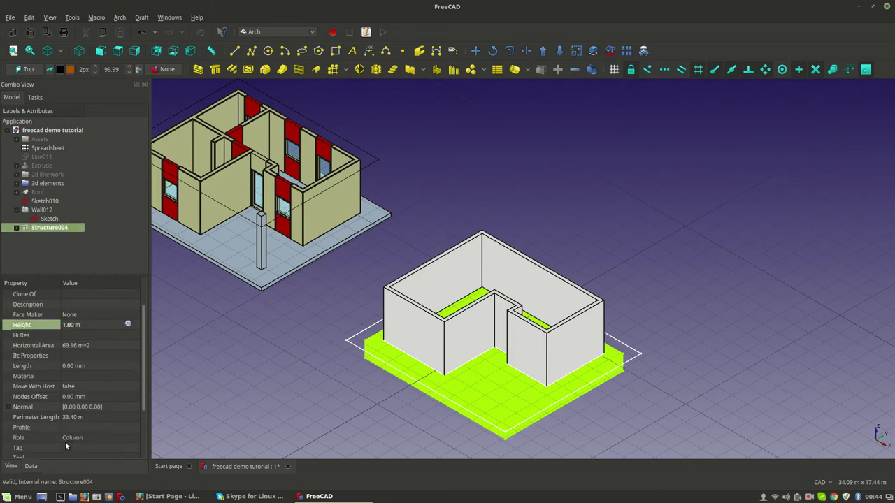
{"action": "scroll", "coordinate": [70, 444], "scroll_direction": "down", "scroll_amount": 1}
{"action": "left_click", "coordinate": [71, 417]}
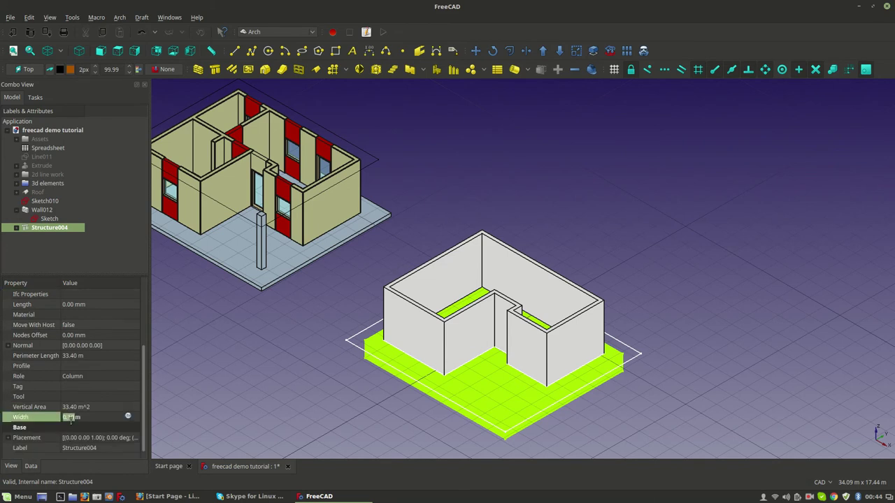
{"action": "scroll", "coordinate": [67, 345], "scroll_direction": "up", "scroll_amount": 3}
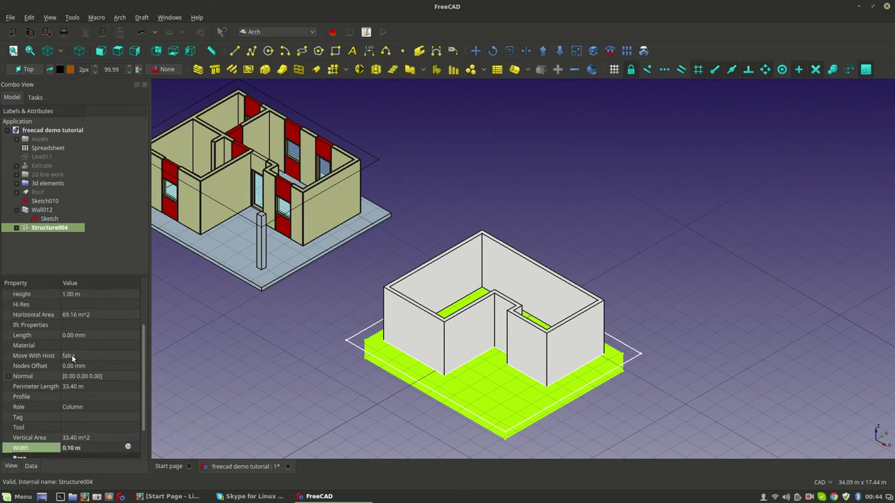
{"action": "left_click", "coordinate": [68, 356]}
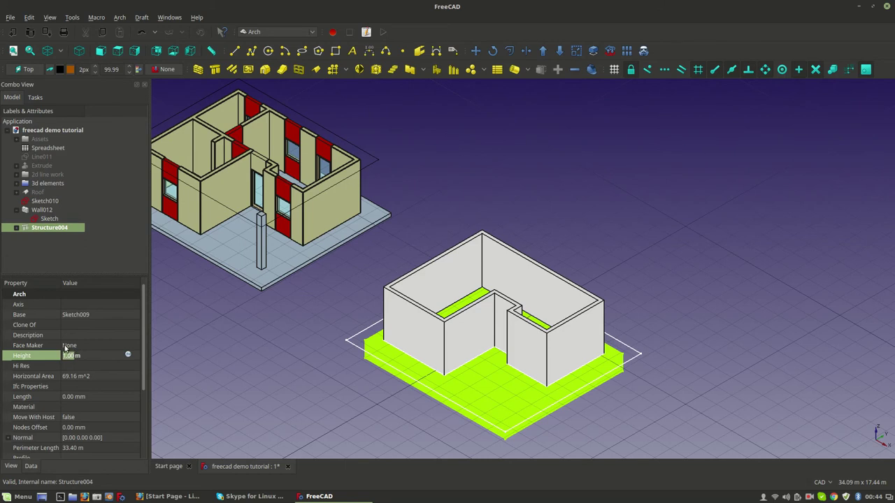
{"action": "type", "text": "0.2"}
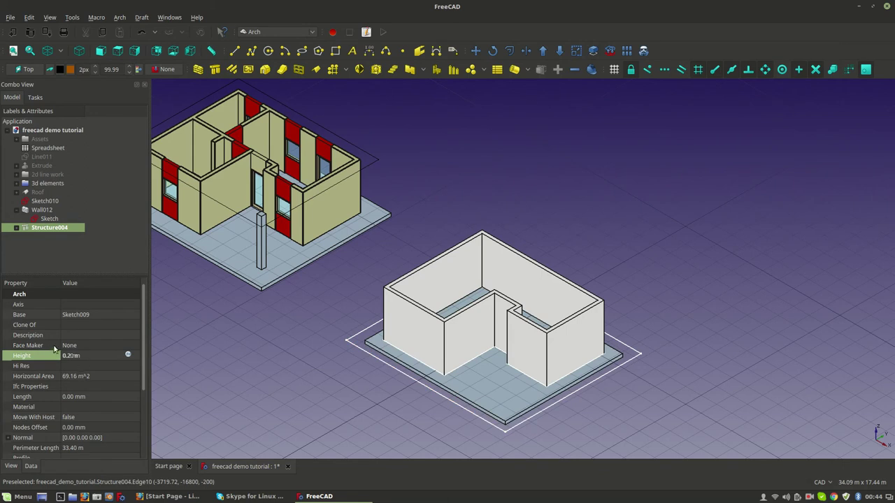
{"action": "scroll", "coordinate": [518, 414], "scroll_direction": "up", "scroll_amount": 2}
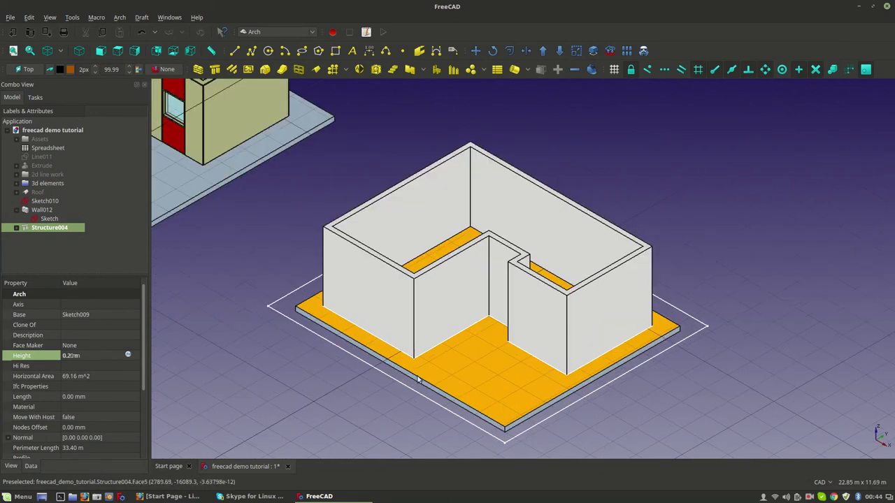
{"action": "left_click", "coordinate": [32, 407]}
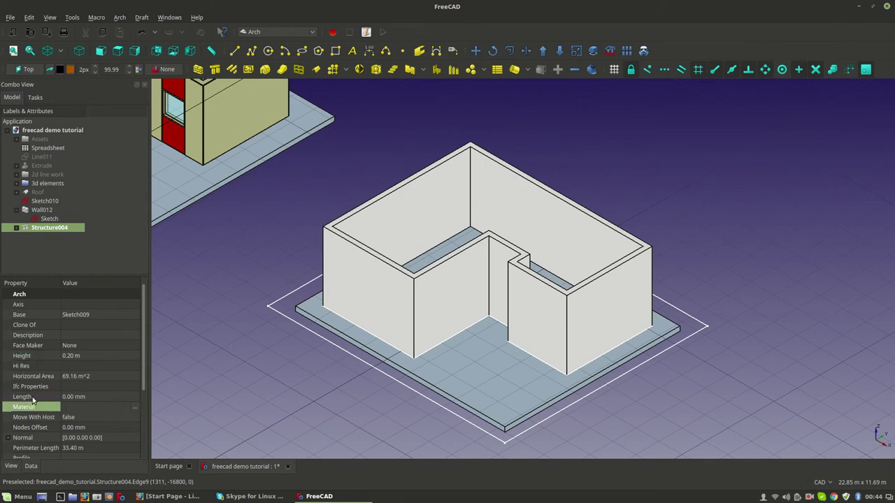
Set the slab's Normal to 0, 0, 1 so it points straight up.
{"action": "left_click", "coordinate": [7, 437]}
{"action": "scroll", "coordinate": [14, 440], "scroll_direction": "down", "scroll_amount": 2}
{"action": "left_click", "coordinate": [82, 408]}
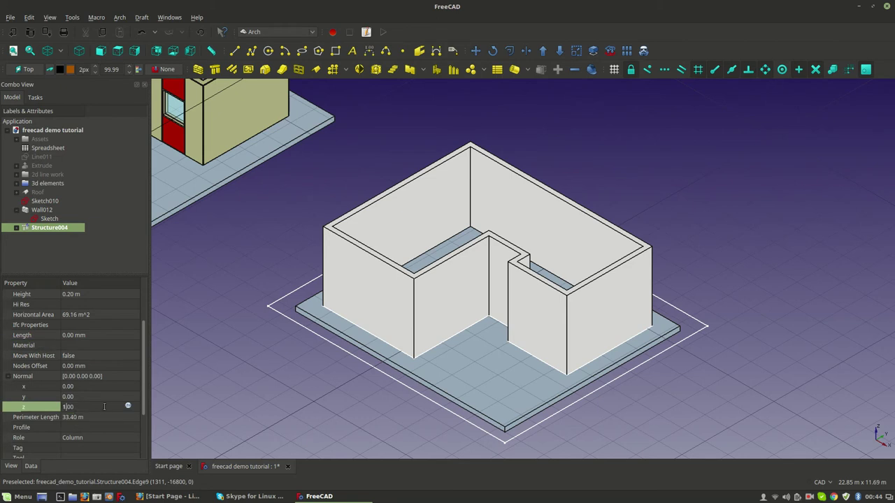
{"action": "type", "text": "1"}
{"action": "left_click", "coordinate": [101, 397]}
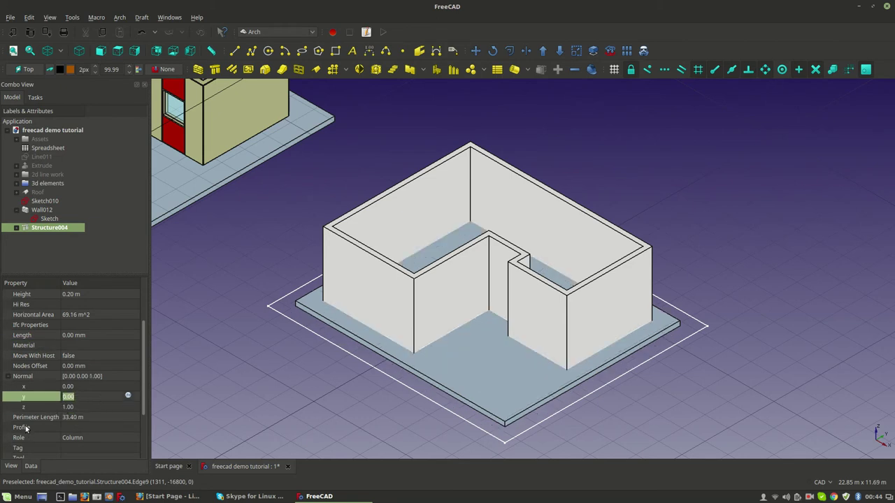
Set Structure004's Placement z position to 3.00 m.
{"action": "left_click", "coordinate": [7, 376]}
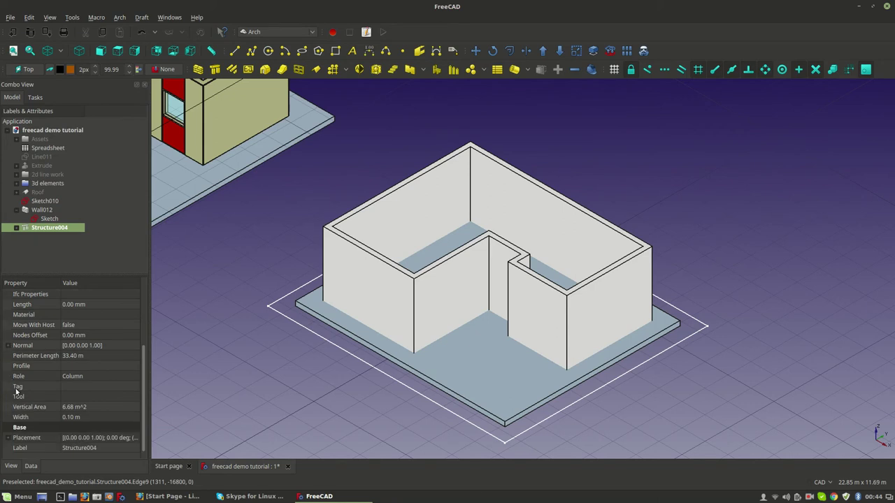
{"action": "left_click", "coordinate": [12, 439]}
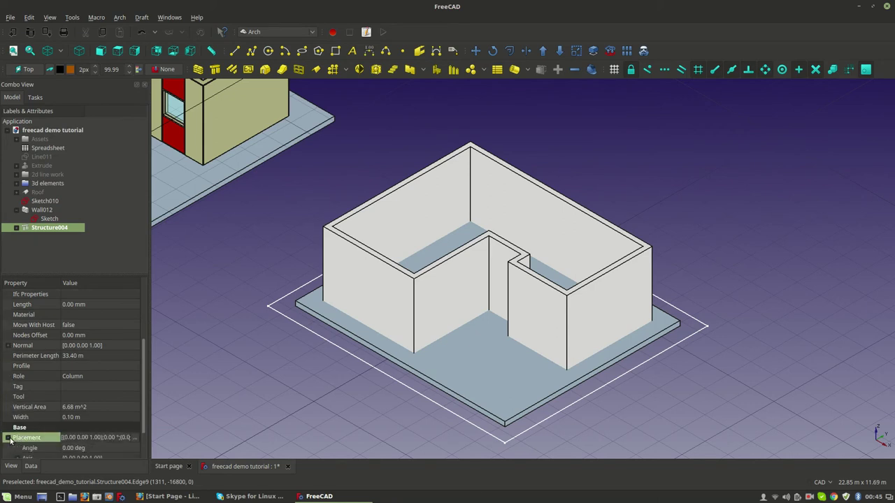
{"action": "left_click", "coordinate": [8, 437]}
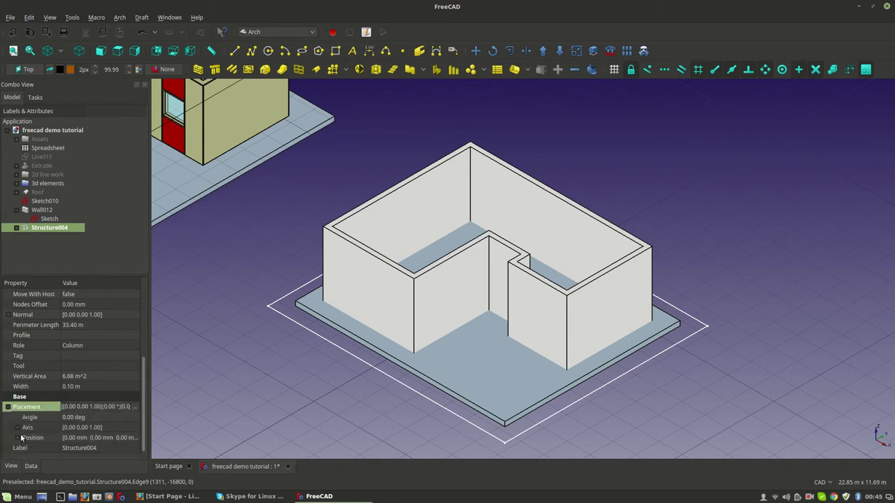
{"action": "left_click", "coordinate": [15, 438]}
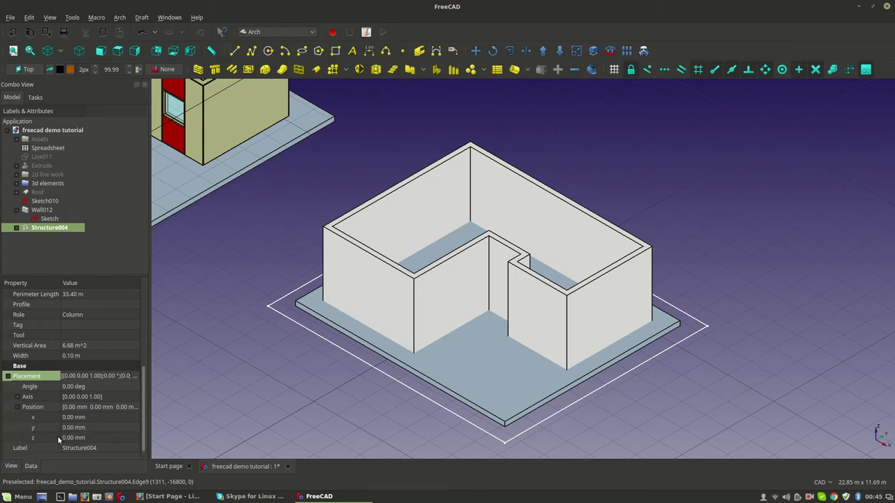
{"action": "left_click", "coordinate": [74, 439]}
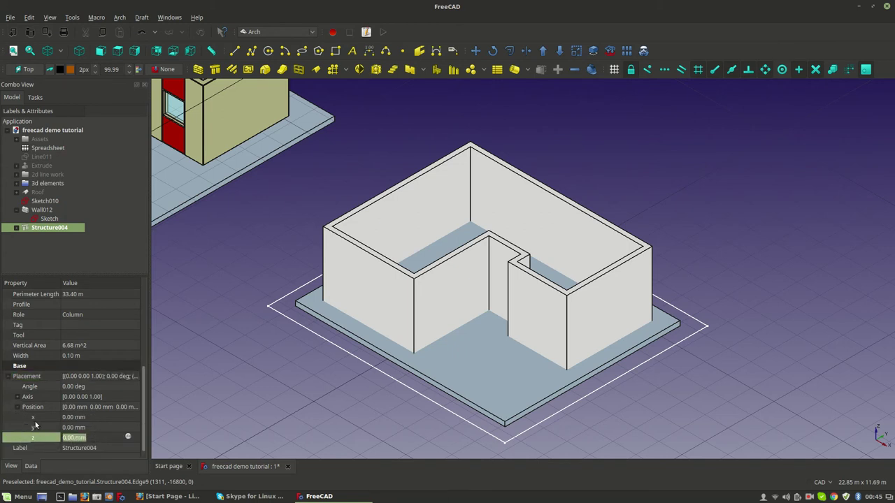
{"action": "type", "text": "3.00 m"}
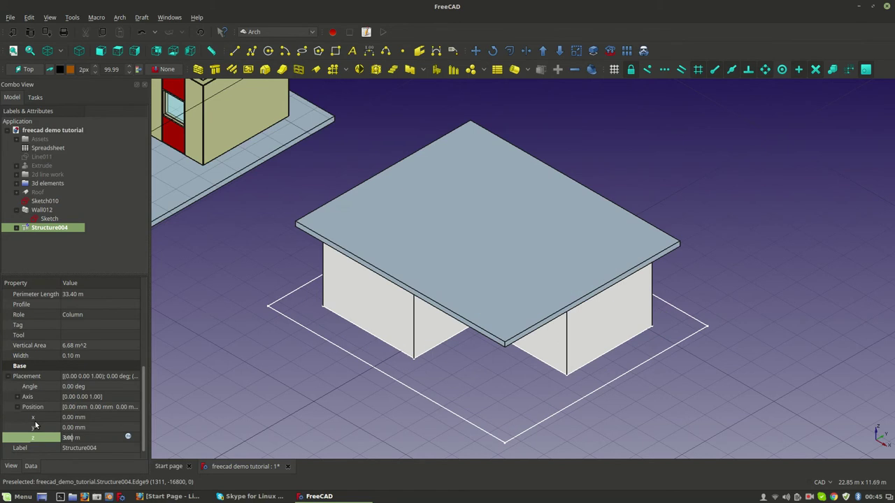
{"action": "left_click", "coordinate": [309, 401]}
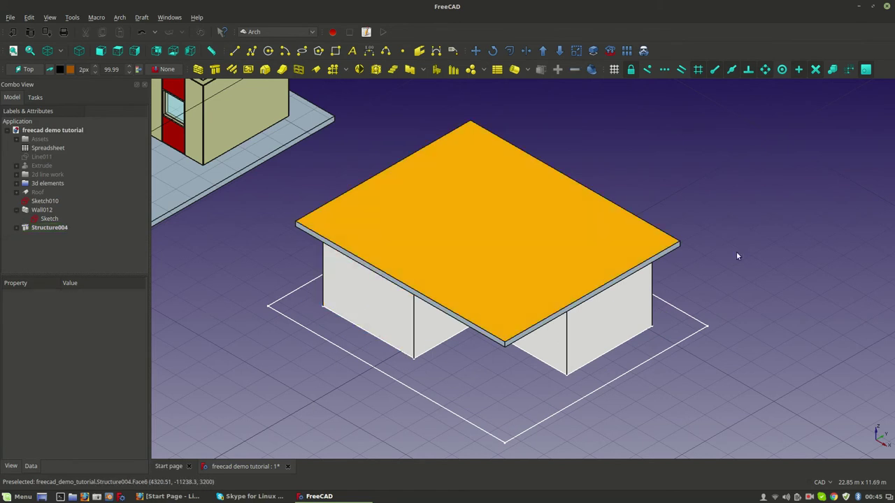
Switch navigation to Blender style and view the model in perspective projection.
{"action": "right_click", "coordinate": [718, 202]}
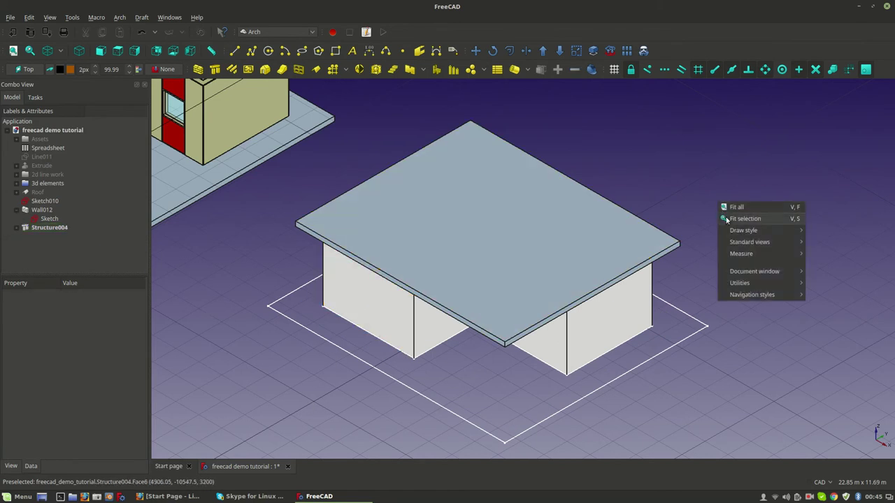
{"action": "left_click", "coordinate": [769, 305]}
{"action": "middle_click_drag", "start_coordinate": [548, 289], "coordinate": [557, 272]}
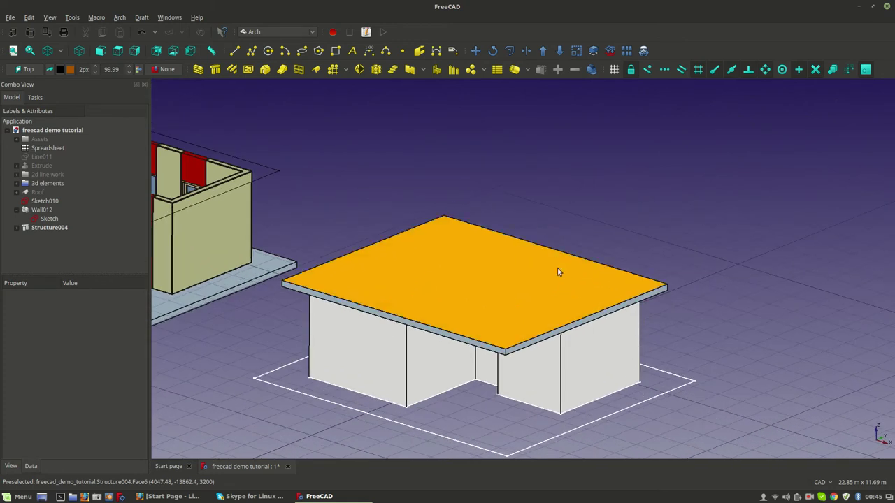
{"action": "left_click", "coordinate": [49, 18]}
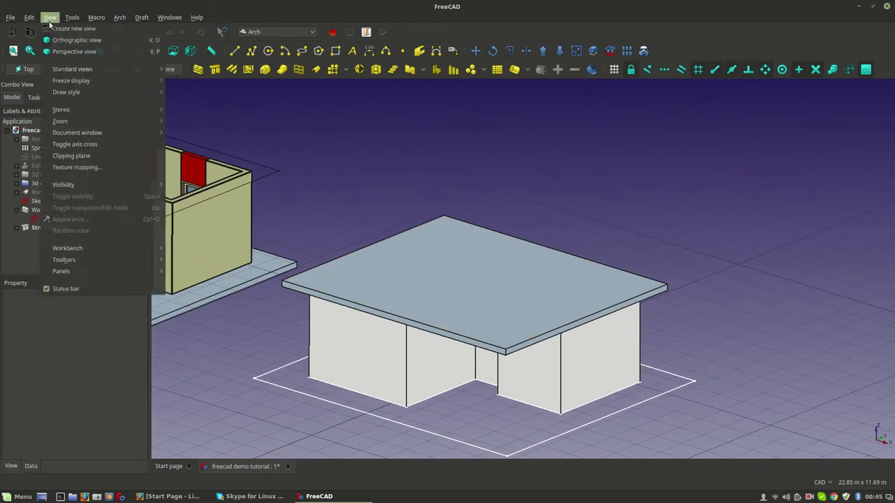
{"action": "left_click", "coordinate": [63, 56]}
{"action": "middle_click_drag", "start_coordinate": [523, 363], "coordinate": [519, 245]}
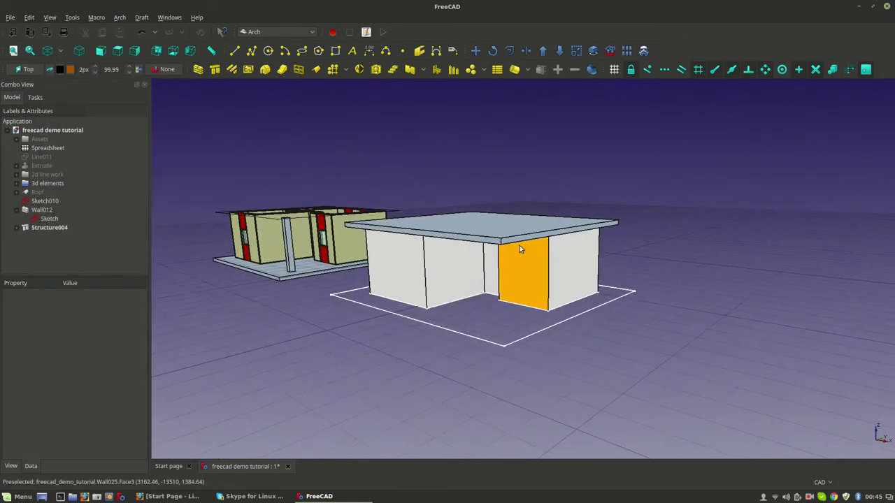
{"action": "scroll", "coordinate": [515, 315], "scroll_direction": "up", "scroll_amount": 3}
{"action": "scroll", "coordinate": [516, 327], "scroll_direction": "down", "scroll_amount": 1}
{"action": "scroll", "coordinate": [510, 329], "scroll_direction": "down", "scroll_amount": 2}
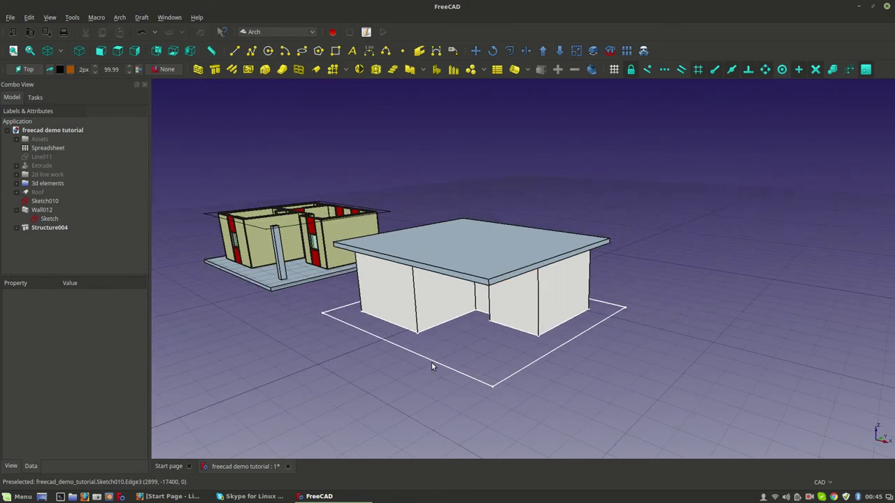
Create slab Structure005 from Sketch010 and set its Height to 0.20 m.
{"action": "left_click", "coordinate": [44, 200]}
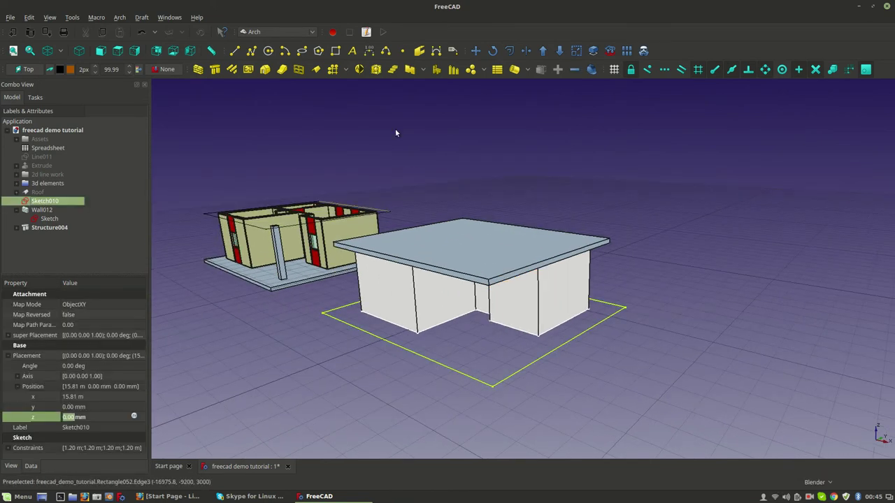
{"action": "left_click", "coordinate": [215, 70]}
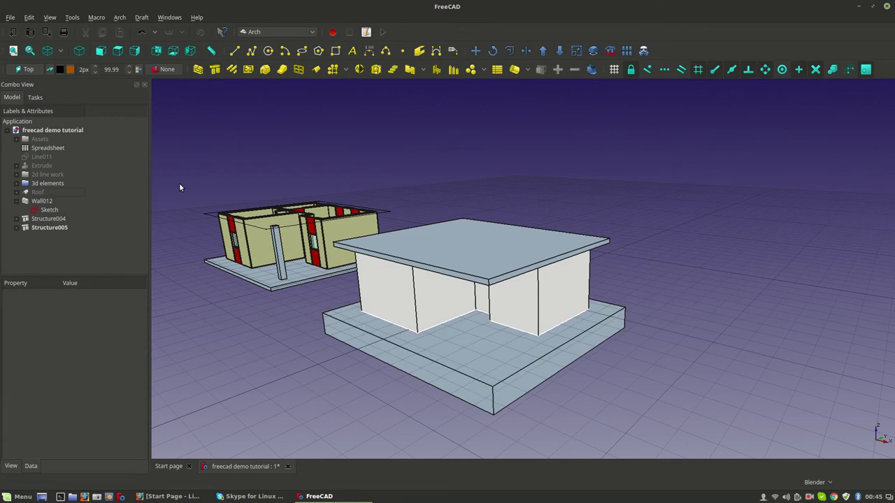
{"action": "left_click", "coordinate": [58, 230]}
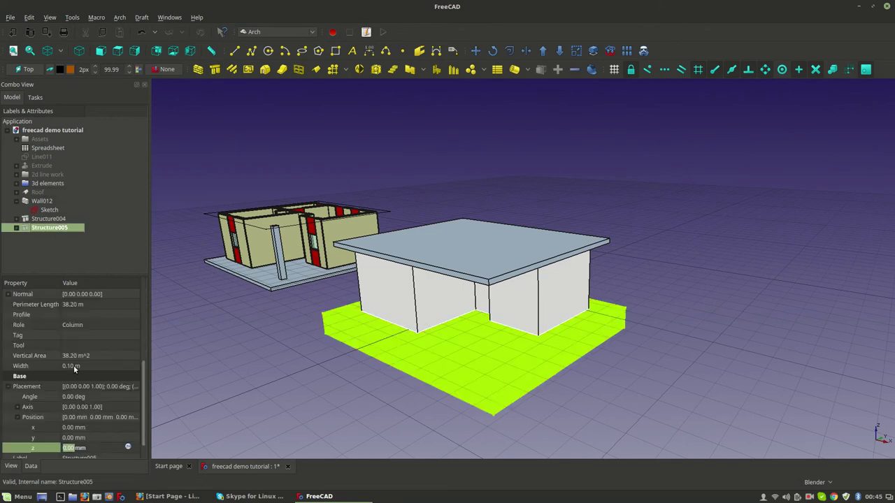
{"action": "scroll", "coordinate": [79, 322], "scroll_direction": "up", "scroll_amount": 5}
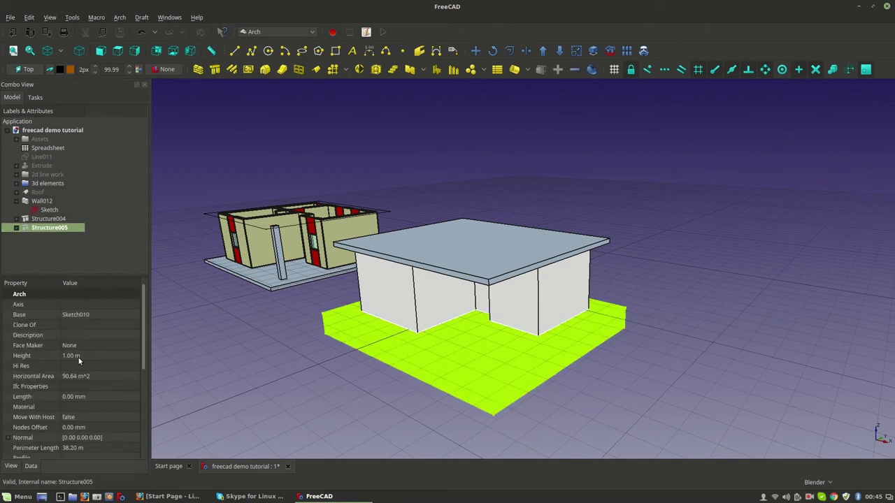
{"action": "left_click", "coordinate": [78, 358]}
{"action": "type", "text": "0.6 mm"}
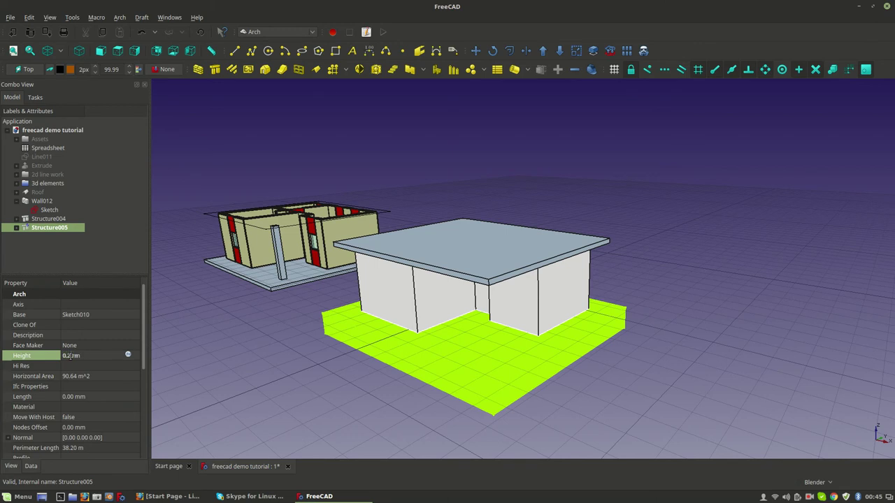
Orbit to inspect the new floor slab from a flatter angle and from below.
{"action": "middle_click_drag", "start_coordinate": [501, 372], "coordinate": [532, 308]}
{"action": "scroll", "coordinate": [532, 309], "scroll_direction": "down", "scroll_amount": 3}
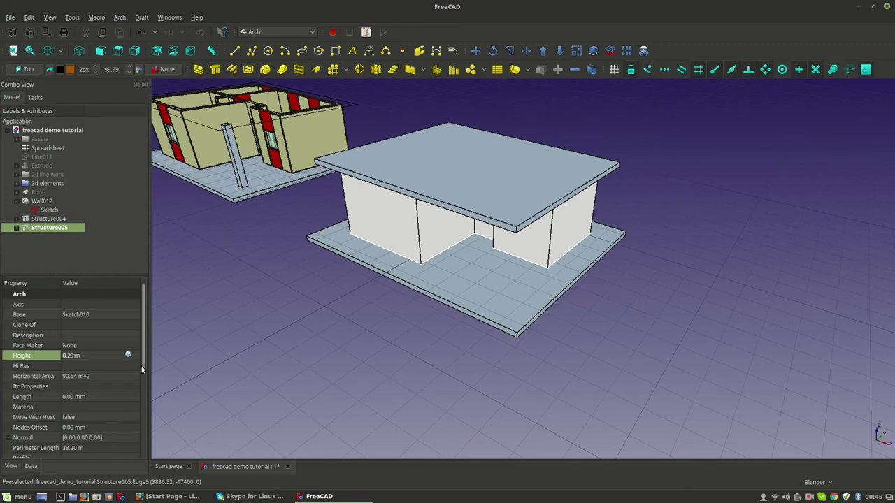
{"action": "left_click", "coordinate": [581, 303]}
{"action": "middle_click_drag", "start_coordinate": [580, 303], "coordinate": [550, 267]}
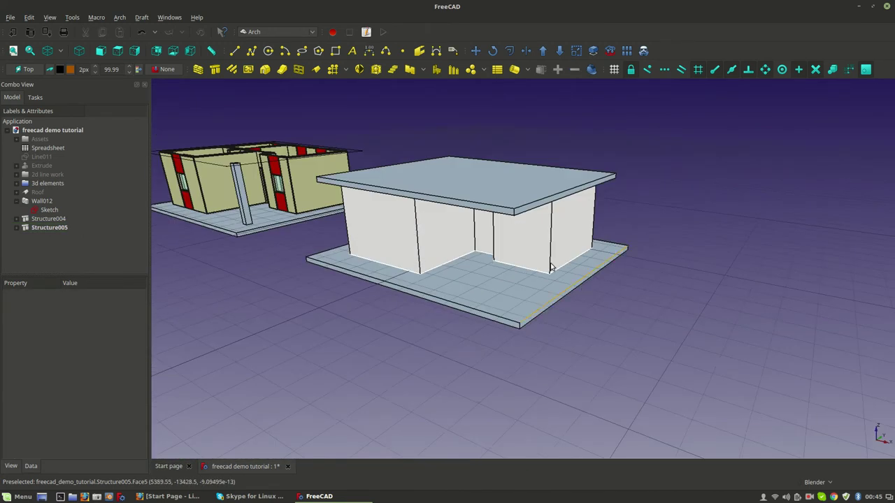
{"action": "scroll", "coordinate": [550, 267], "scroll_direction": "up", "scroll_amount": 3}
Set the wall sketch's total lenght constraint to 10 m and view the lengthened house.
{"action": "left_click", "coordinate": [16, 200]}
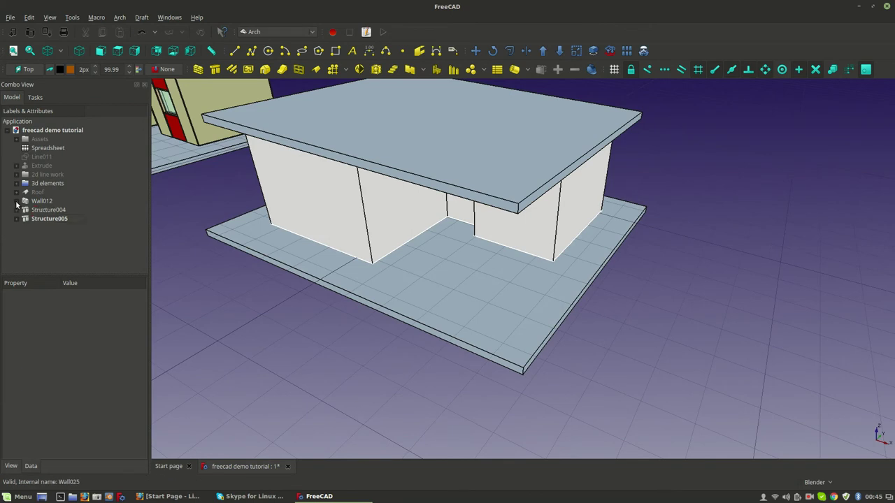
{"action": "left_click", "coordinate": [16, 200]}
{"action": "left_click", "coordinate": [43, 210]}
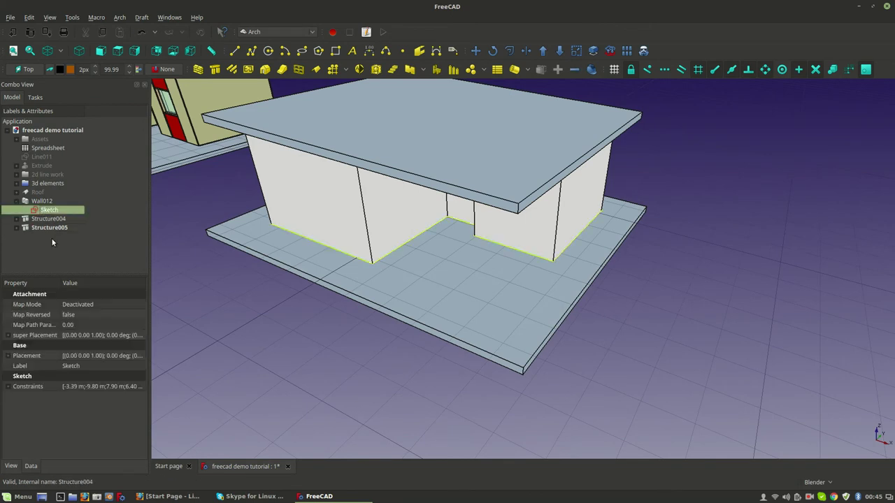
{"action": "left_click", "coordinate": [9, 387]}
{"action": "scroll", "coordinate": [106, 407], "scroll_direction": "down", "scroll_amount": 1}
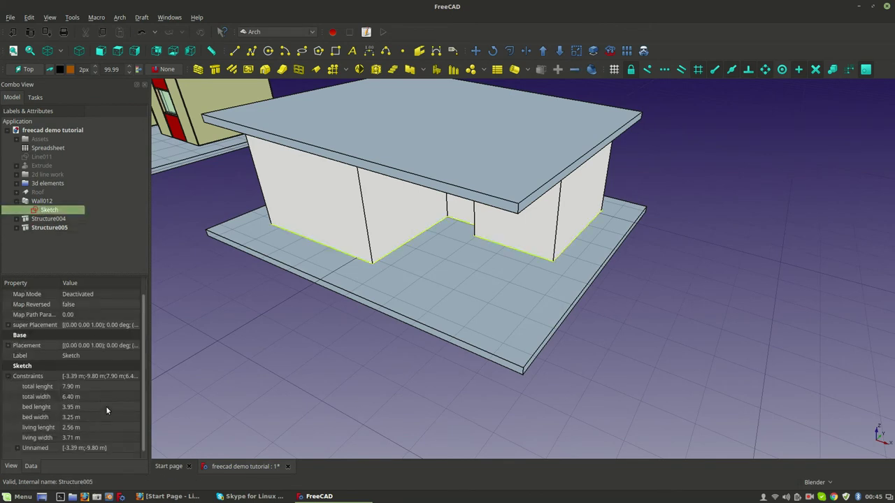
{"action": "scroll", "coordinate": [543, 326], "scroll_direction": "down", "scroll_amount": 2}
{"action": "scroll", "coordinate": [543, 327], "scroll_direction": "down", "scroll_amount": 2}
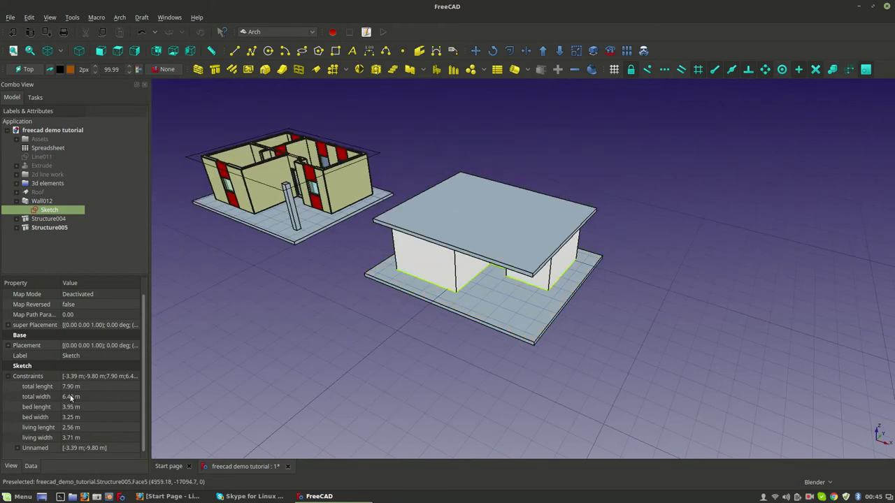
{"action": "left_click", "coordinate": [71, 388]}
{"action": "type", "text": "10"}
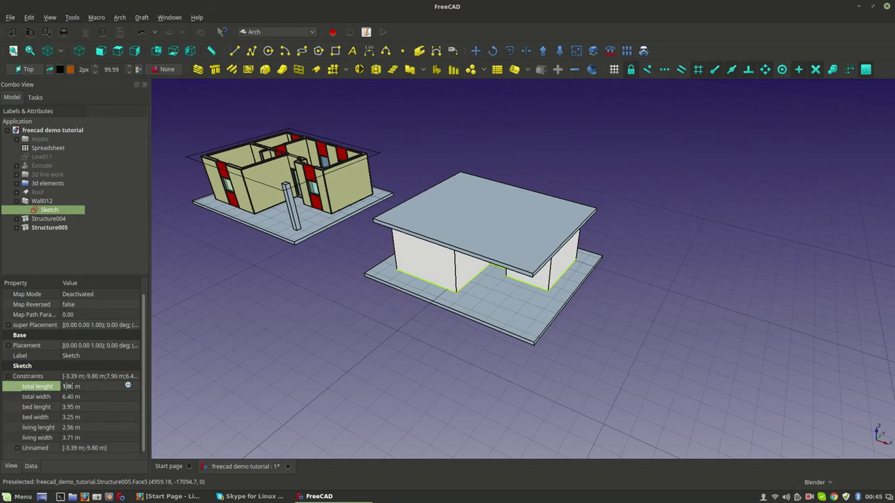
{"action": "middle_click_drag", "start_coordinate": [584, 353], "coordinate": [310, 340]}
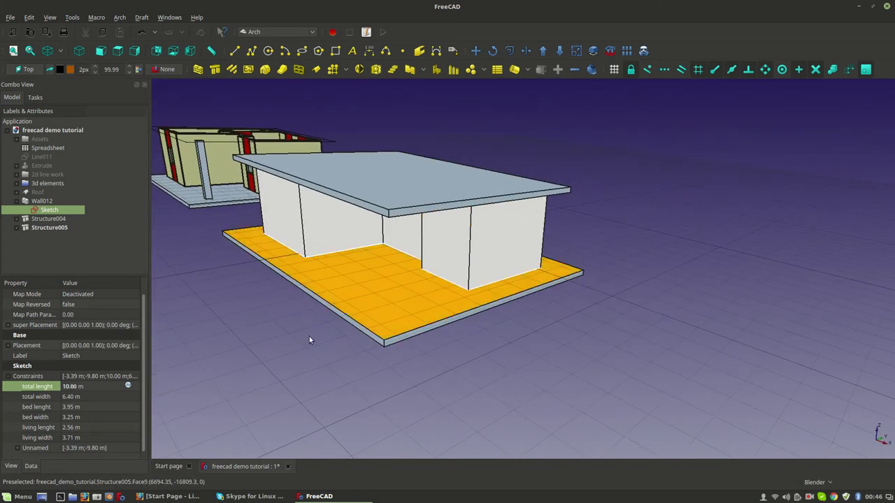
Restore the total lenght constraint to 7.90 m and orbit around the shortened house.
{"action": "double_click", "coordinate": [74, 387]}
{"action": "type", "text": "7.9"}
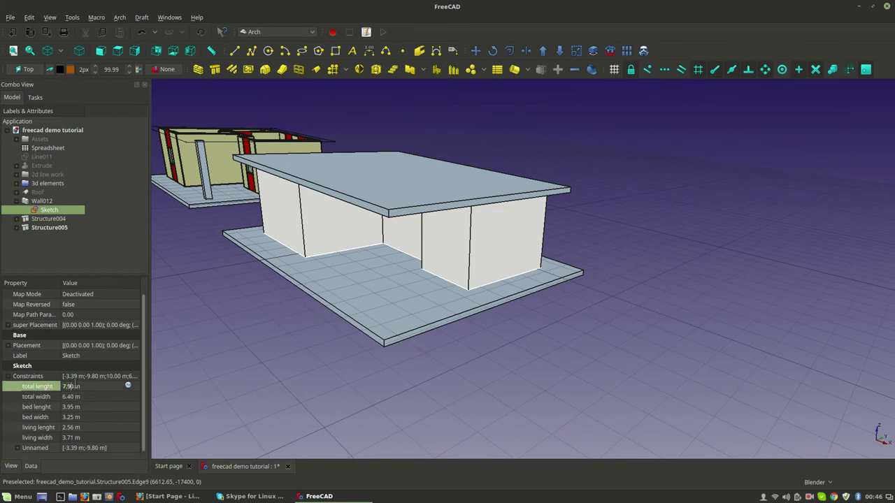
{"action": "key", "text": "Return"}
{"action": "middle_click_drag", "start_coordinate": [494, 274], "coordinate": [419, 188]}
{"action": "scroll", "coordinate": [496, 289], "scroll_direction": "up", "scroll_amount": 3}
{"action": "scroll", "coordinate": [419, 188], "scroll_direction": "down", "scroll_amount": 4}
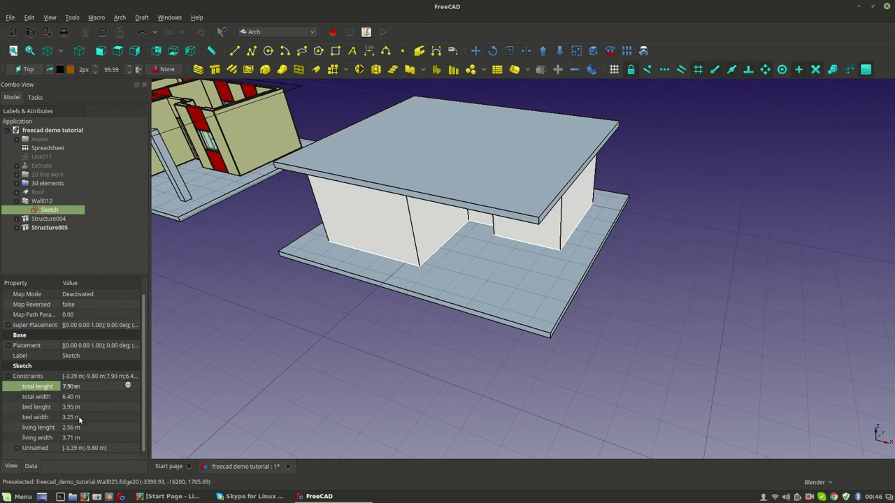
Orbit to a low, frontal view of the house.
{"action": "middle_click_drag", "start_coordinate": [518, 384], "coordinate": [480, 279]}
{"action": "scroll", "coordinate": [448, 283], "scroll_direction": "down", "scroll_amount": 5}
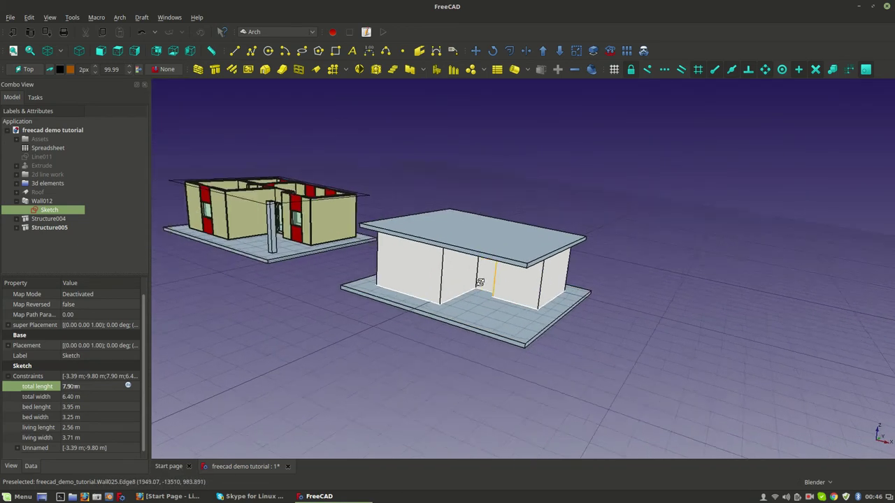
{"action": "scroll", "coordinate": [585, 254], "scroll_direction": "up", "scroll_amount": 5}
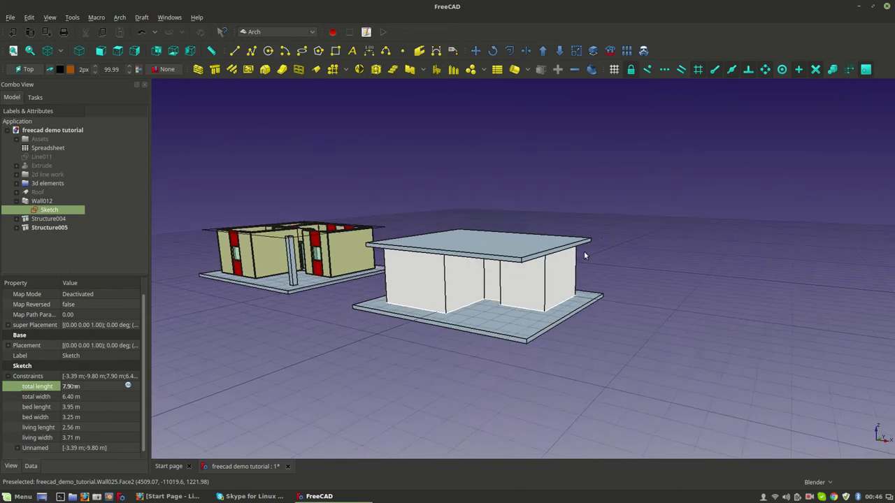
{"action": "middle_click_drag", "start_coordinate": [527, 282], "coordinate": [569, 255]}
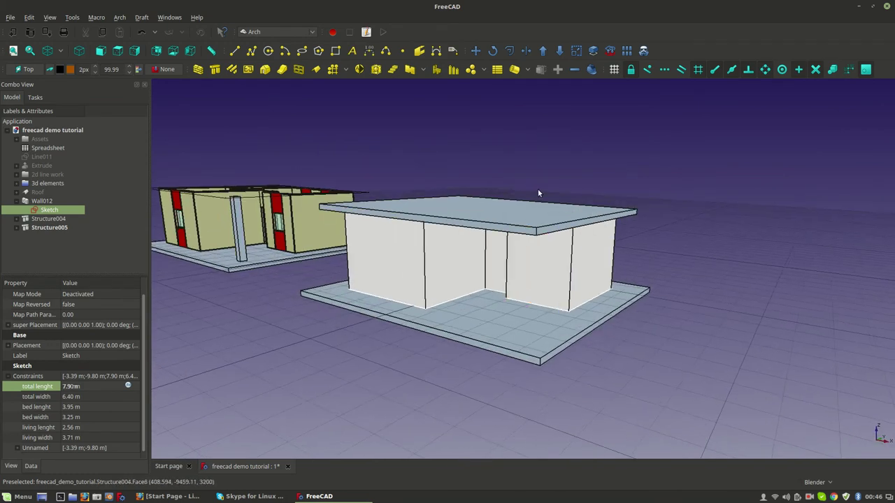
{"action": "scroll", "coordinate": [536, 258], "scroll_direction": "up", "scroll_amount": 2}
{"action": "middle_click_drag", "start_coordinate": [509, 233], "coordinate": [435, 269]}
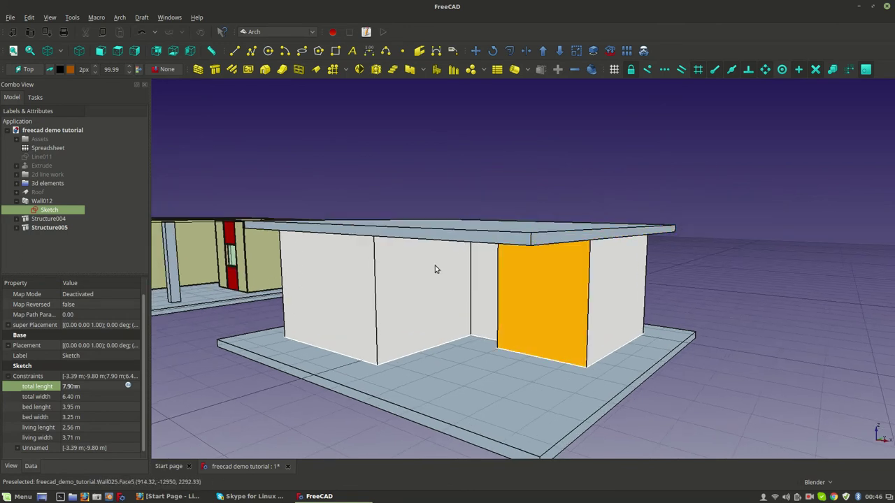
Expand Structure004 in the tree and select its base sketch Sketch009.
{"action": "left_click", "coordinate": [35, 220]}
{"action": "left_click", "coordinate": [16, 220]}
{"action": "middle_click_drag", "start_coordinate": [561, 289], "coordinate": [547, 273]}
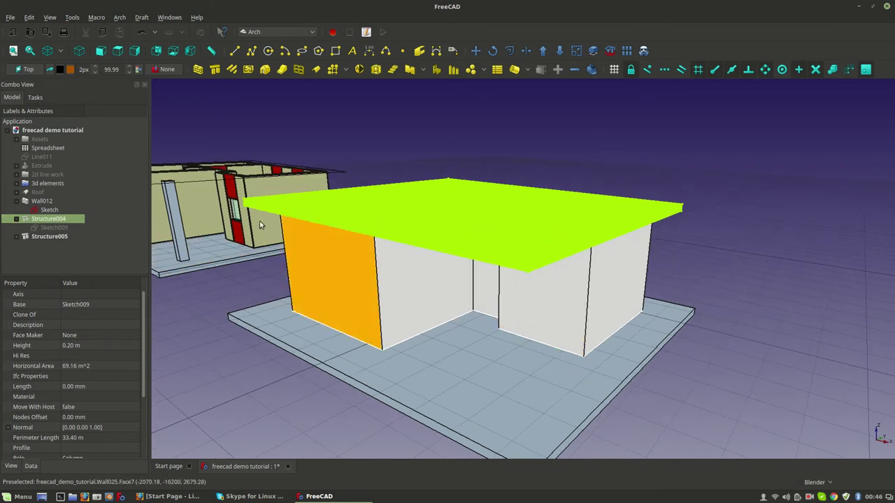
{"action": "left_click", "coordinate": [43, 228]}
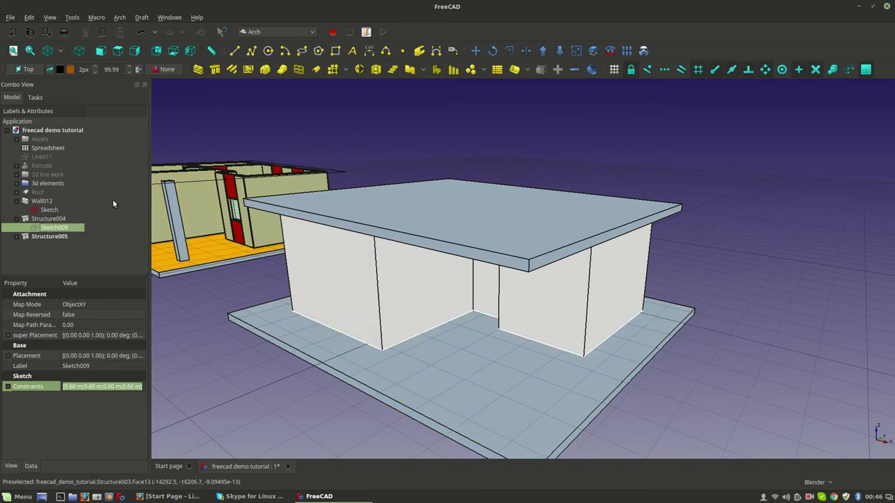
Show Sketch009 and build a new Arch wall, Wall013, from it.
{"action": "key", "text": "space"}
{"action": "left_click", "coordinate": [49, 218]}
{"action": "left_click", "coordinate": [54, 228]}
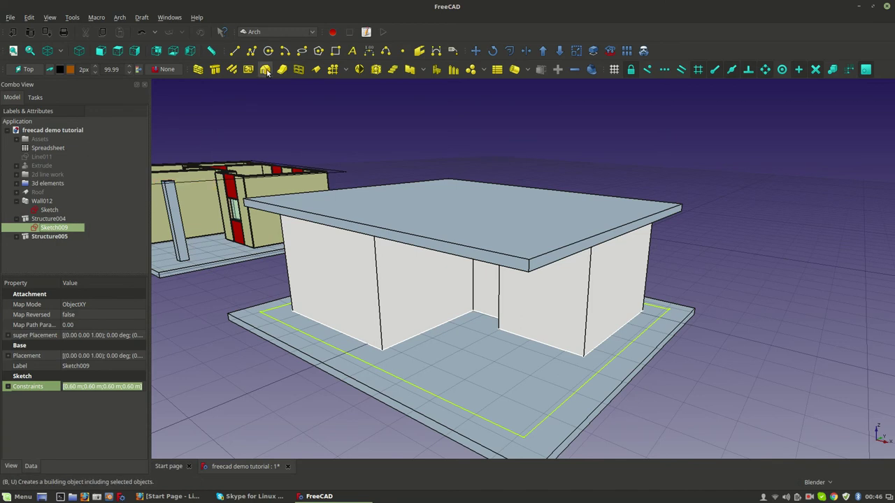
{"action": "left_click", "coordinate": [198, 70]}
{"action": "mouse_move", "coordinate": [559, 336]}
{"action": "middle_mouse_down"}
{"action": "mouse_move", "coordinate": [503, 352]}
{"action": "mouse_move", "coordinate": [463, 315]}
{"action": "mouse_move", "coordinate": [482, 330]}
{"action": "mouse_move", "coordinate": [220, 316]}
{"action": "middle_mouse_up"}
Select Wall013 and look through its View and Data properties.
{"action": "left_click", "coordinate": [11, 466]}
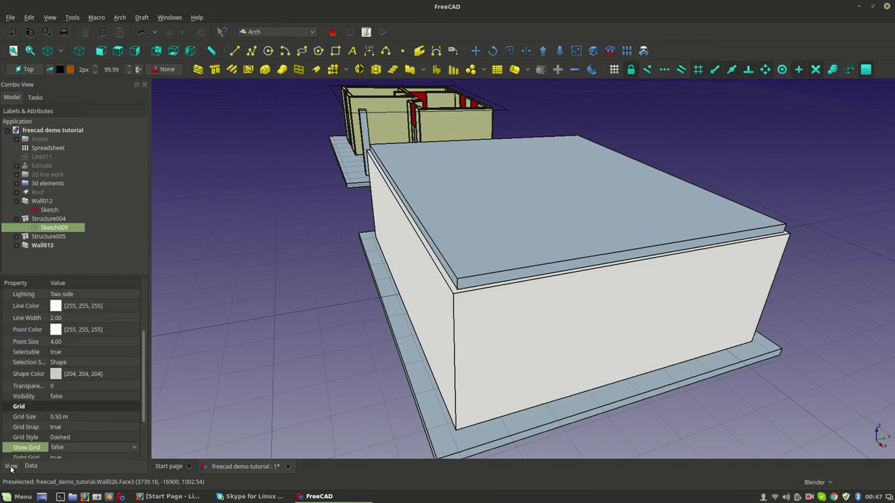
{"action": "scroll", "coordinate": [100, 317], "scroll_direction": "up", "scroll_amount": 3}
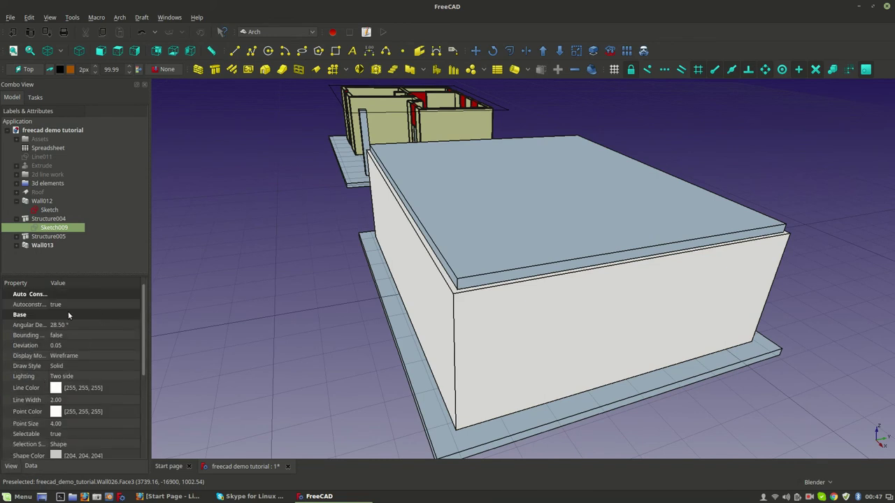
{"action": "left_click", "coordinate": [29, 466]}
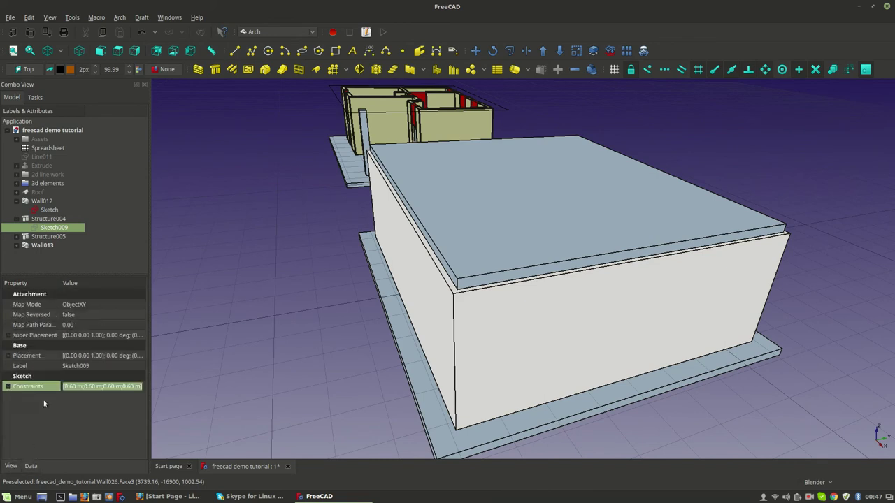
{"action": "left_click", "coordinate": [35, 246]}
{"action": "left_click", "coordinate": [8, 467]}
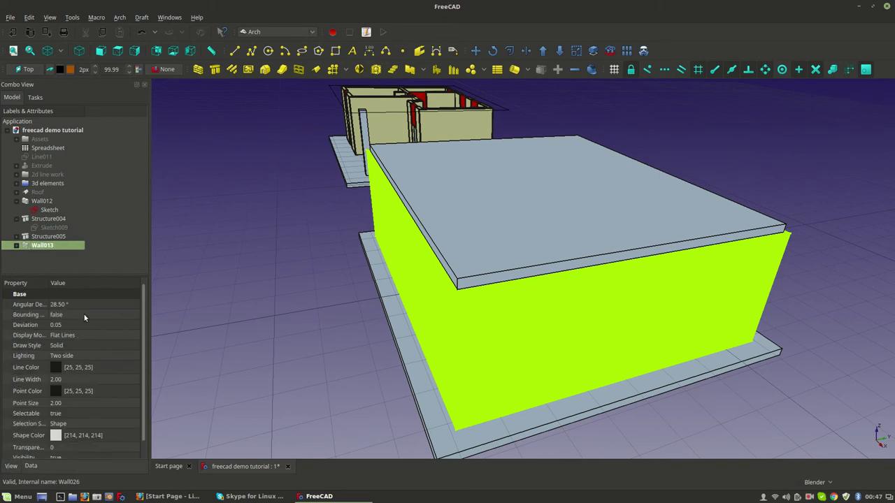
{"action": "left_click", "coordinate": [31, 466]}
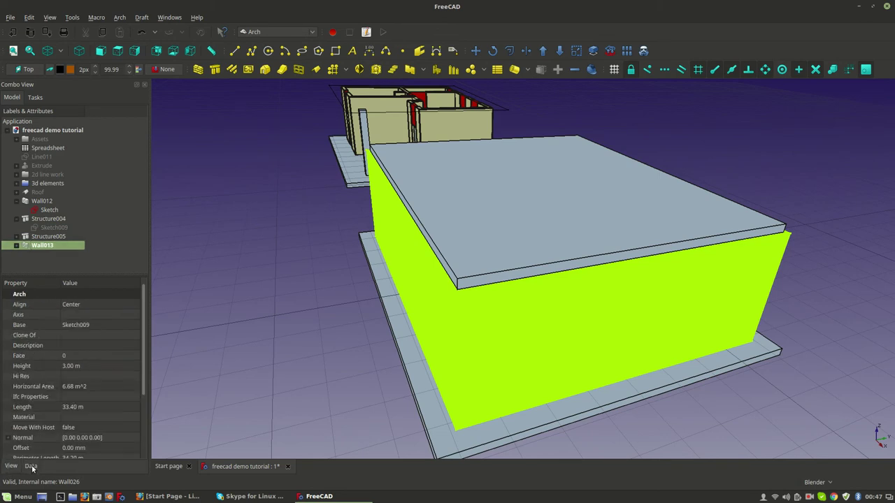
Set Wall013's Align property to Left and check the wall from the side.
{"action": "left_click", "coordinate": [105, 306]}
{"action": "left_click", "coordinate": [104, 306]}
{"action": "left_click", "coordinate": [106, 281]}
{"action": "left_click", "coordinate": [313, 310]}
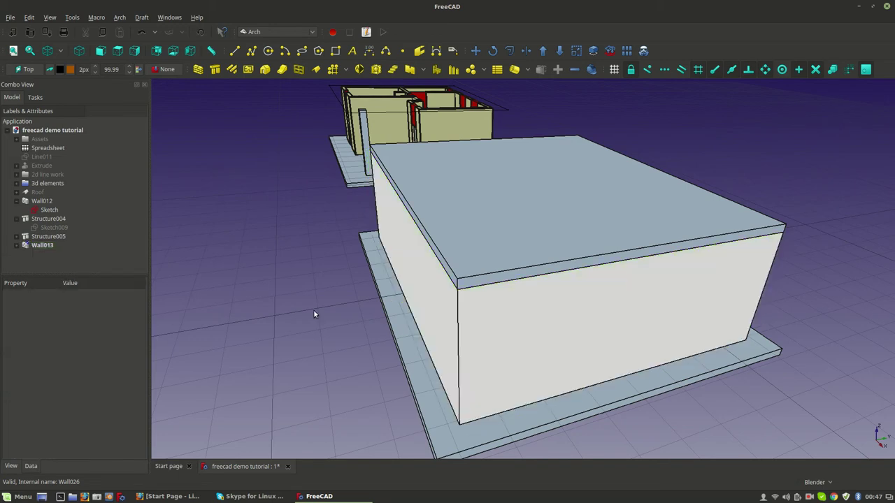
{"action": "middle_click_drag", "start_coordinate": [517, 311], "coordinate": [482, 306]}
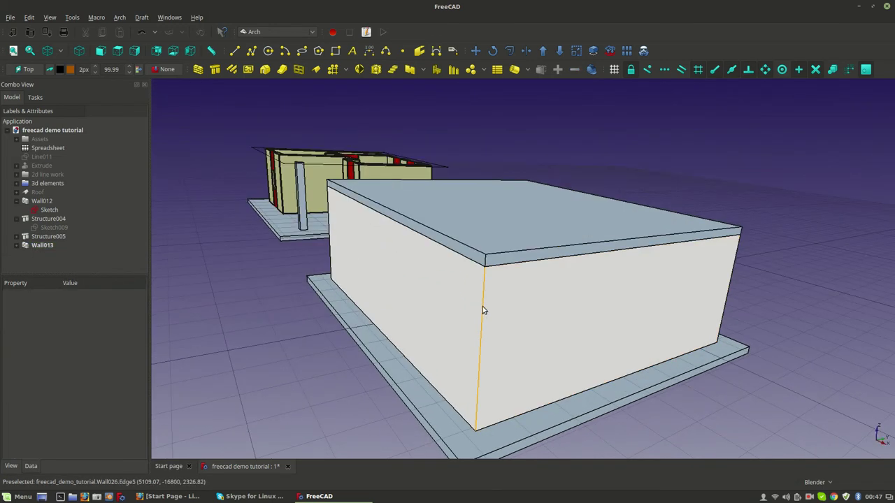
{"action": "left_click", "coordinate": [482, 306]}
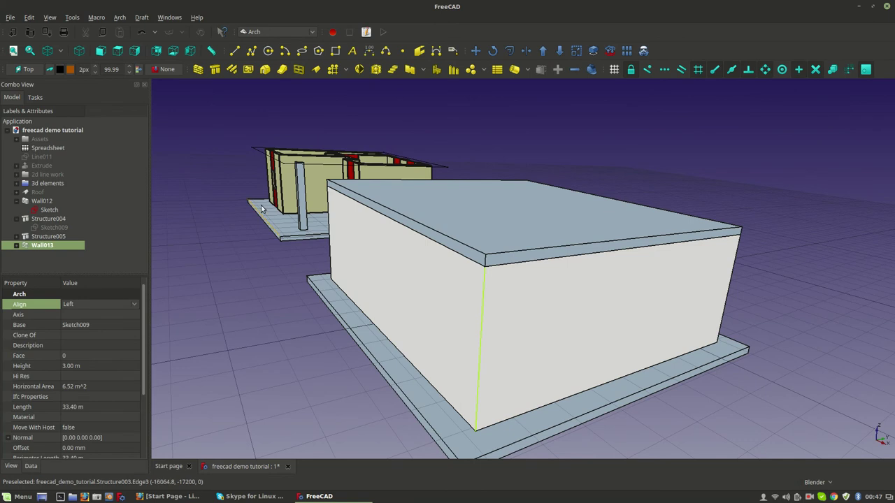
{"action": "scroll", "coordinate": [73, 436], "scroll_direction": "down", "scroll_amount": 3}
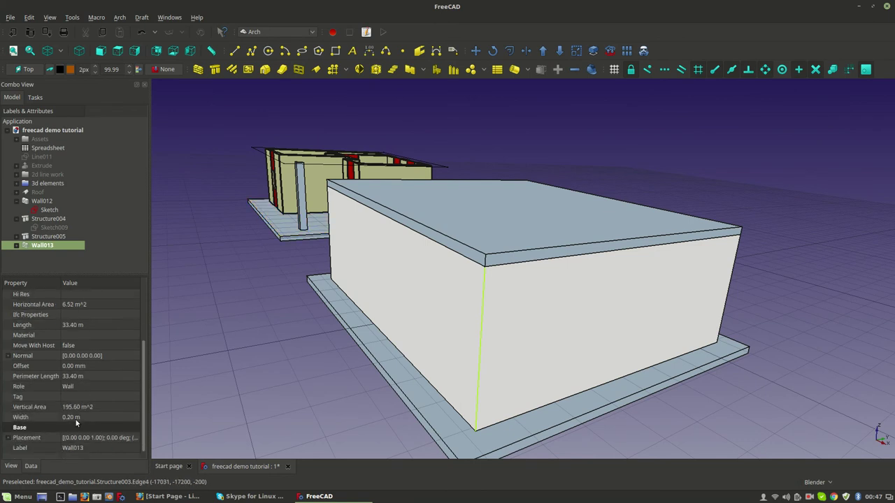
{"action": "scroll", "coordinate": [77, 406], "scroll_direction": "up", "scroll_amount": 3}
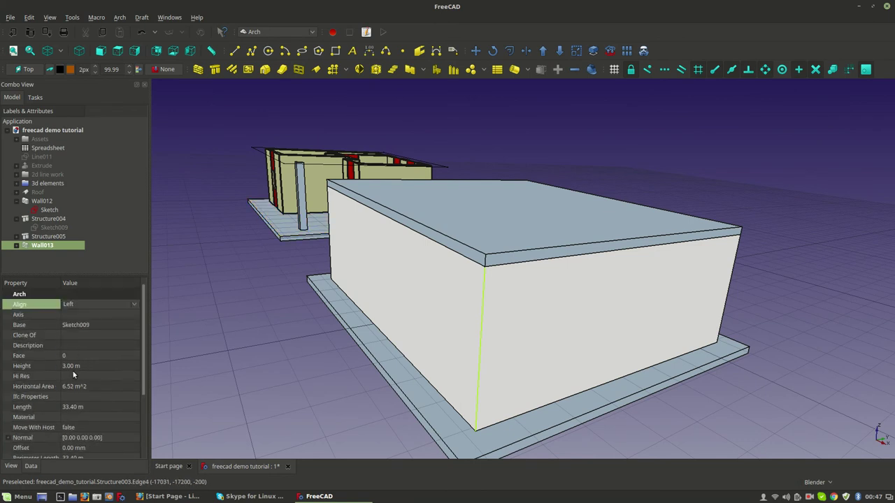
Set Wall013's height to 0.20 m.
{"action": "left_click", "coordinate": [72, 369]}
{"action": "type", "text": "0.2"}
{"action": "key", "text": "Return"}
{"action": "middle_click_drag", "start_coordinate": [391, 364], "coordinate": [373, 354]}
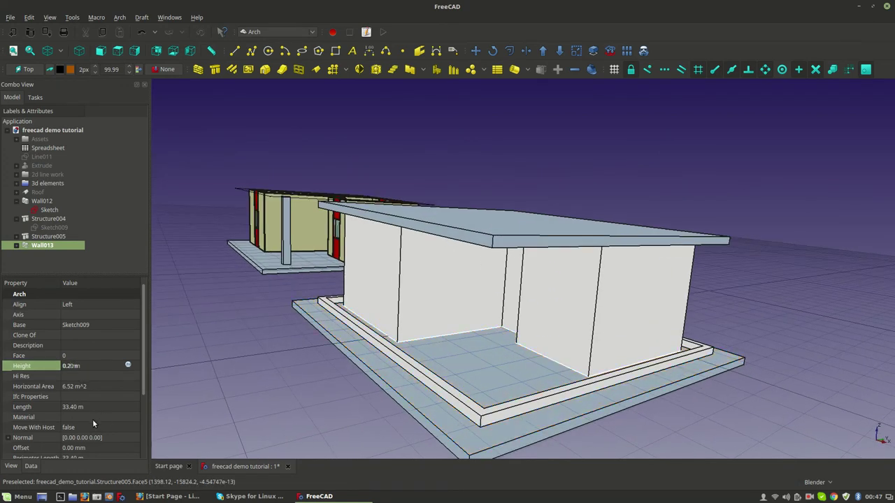
{"action": "scroll", "coordinate": [93, 422], "scroll_direction": "down", "scroll_amount": 3}
Raise Wall013's placement z position to 3.20 m.
{"action": "left_click", "coordinate": [11, 466]}
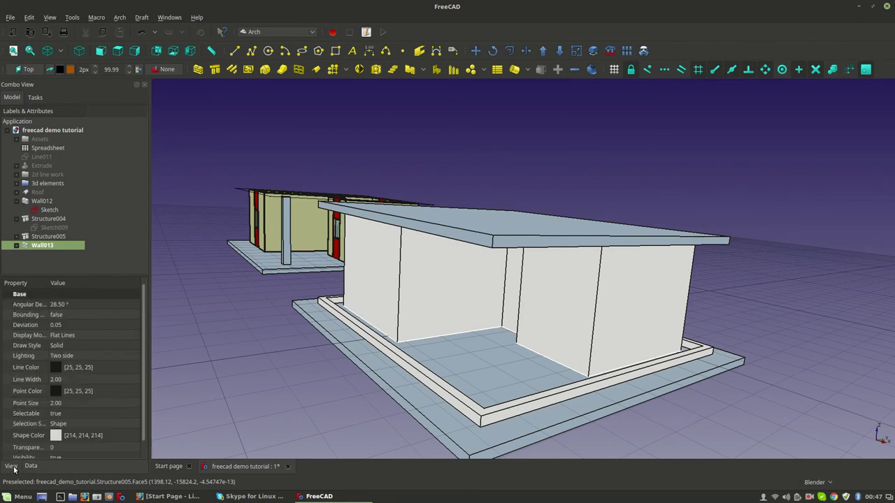
{"action": "scroll", "coordinate": [66, 411], "scroll_direction": "down", "scroll_amount": 1}
{"action": "left_click", "coordinate": [31, 465]}
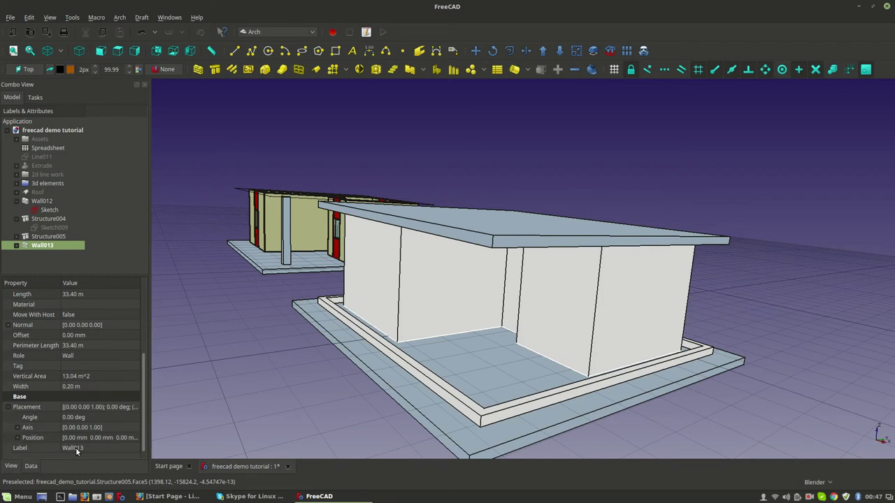
{"action": "left_click", "coordinate": [17, 438]}
{"action": "left_click", "coordinate": [73, 437]}
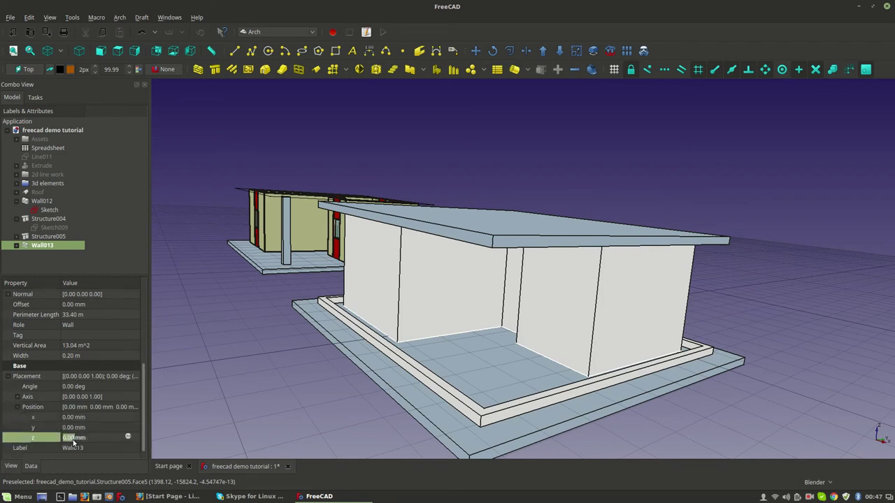
{"action": "type", "text": "3.2"}
{"action": "key", "text": "Return"}
Increase Wall013's height to 0.40 m and select its Sketch009.
{"action": "middle_click_drag", "start_coordinate": [582, 312], "coordinate": [538, 293]}
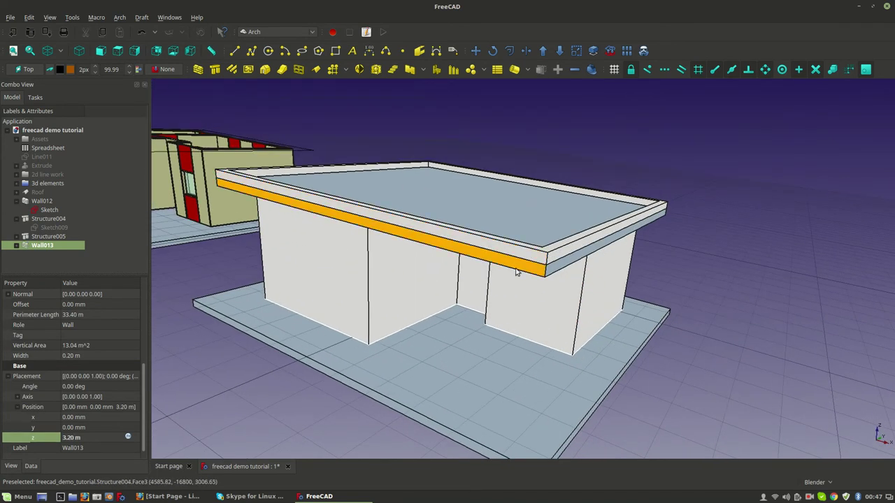
{"action": "scroll", "coordinate": [42, 385], "scroll_direction": "up", "scroll_amount": 5}
{"action": "left_click", "coordinate": [72, 367]}
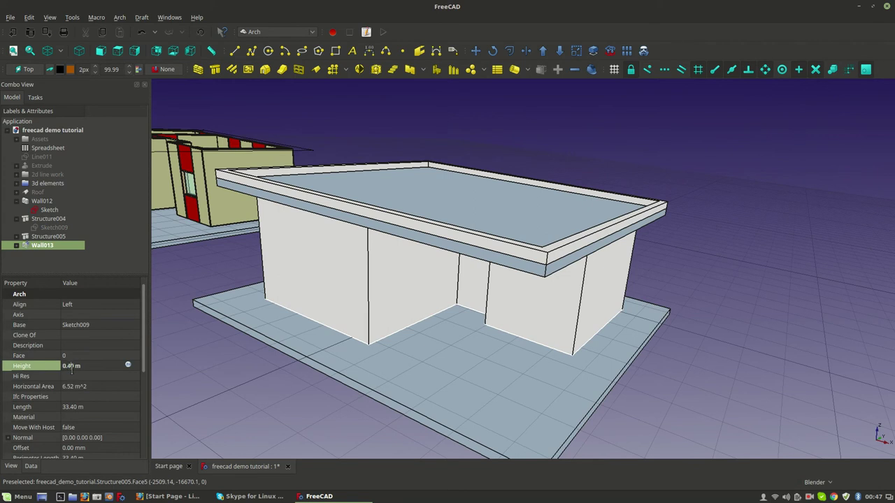
{"action": "key", "text": "Return"}
{"action": "mouse_move", "coordinate": [666, 370]}
{"action": "middle_mouse_down"}
{"action": "mouse_move", "coordinate": [643, 345]}
{"action": "mouse_move", "coordinate": [637, 376]}
{"action": "mouse_move", "coordinate": [335, 238]}
{"action": "mouse_move", "coordinate": [210, 231]}
{"action": "middle_mouse_up"}
{"action": "left_click", "coordinate": [16, 245]}
{"action": "left_click", "coordinate": [42, 255]}
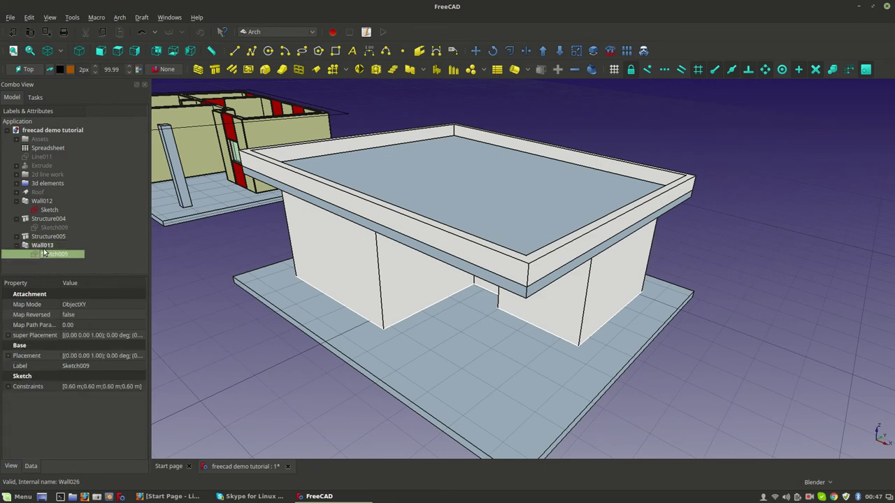
Build Roof001 from Sketch009 with the Arch Roof tool and review its data and view properties.
{"action": "left_click", "coordinate": [318, 73]}
{"action": "middle_click_drag", "start_coordinate": [425, 356], "coordinate": [461, 324]}
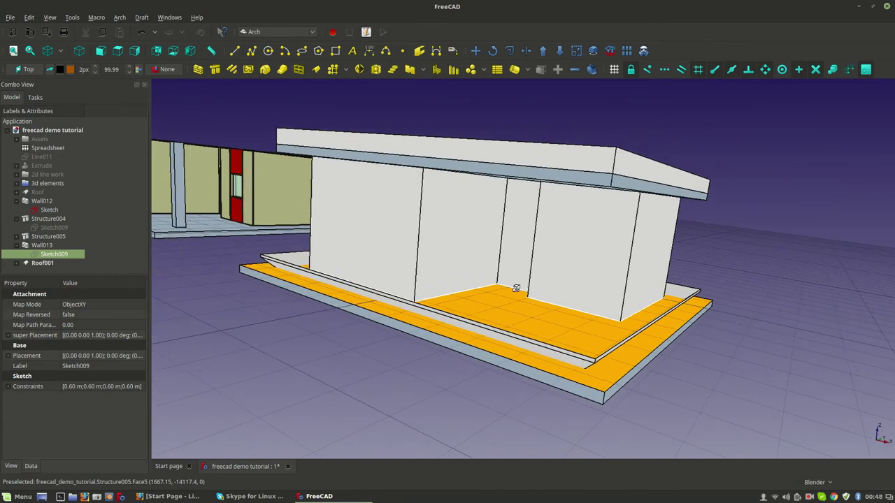
{"action": "left_click", "coordinate": [33, 263]}
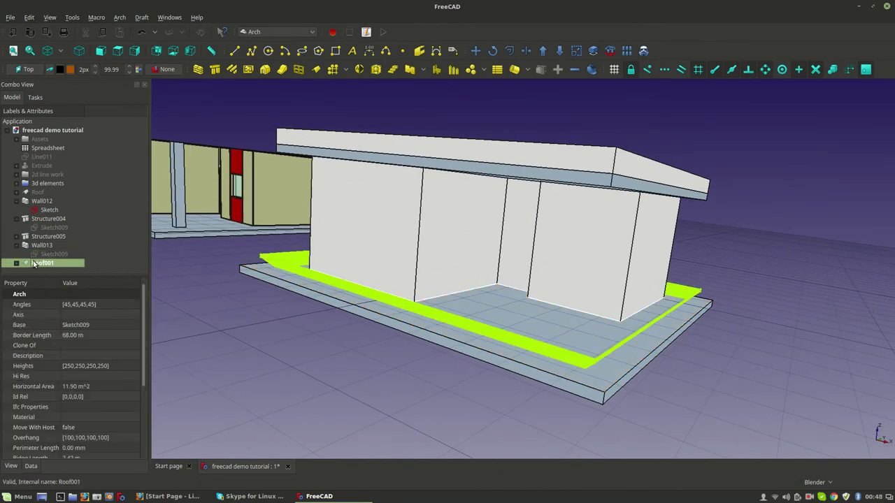
{"action": "scroll", "coordinate": [59, 400], "scroll_direction": "down", "scroll_amount": 4}
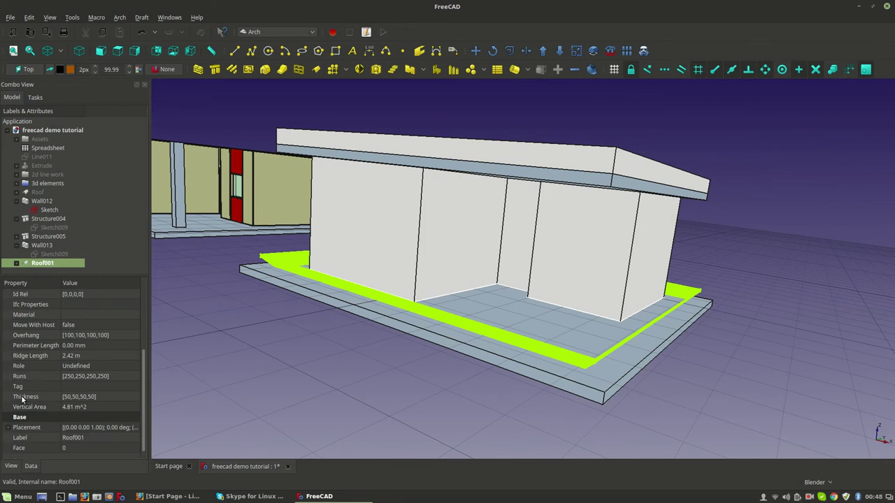
{"action": "scroll", "coordinate": [29, 394], "scroll_direction": "up", "scroll_amount": 4}
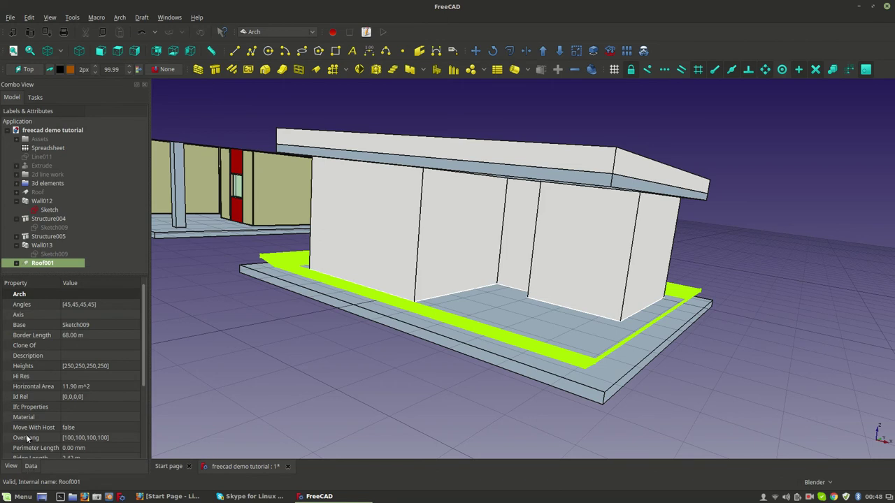
{"action": "scroll", "coordinate": [27, 438], "scroll_direction": "down", "scroll_amount": 4}
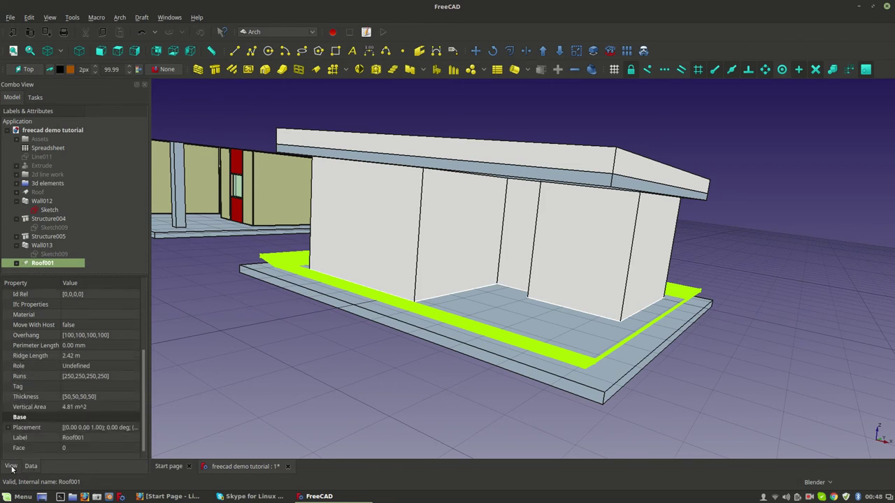
{"action": "left_click", "coordinate": [11, 466]}
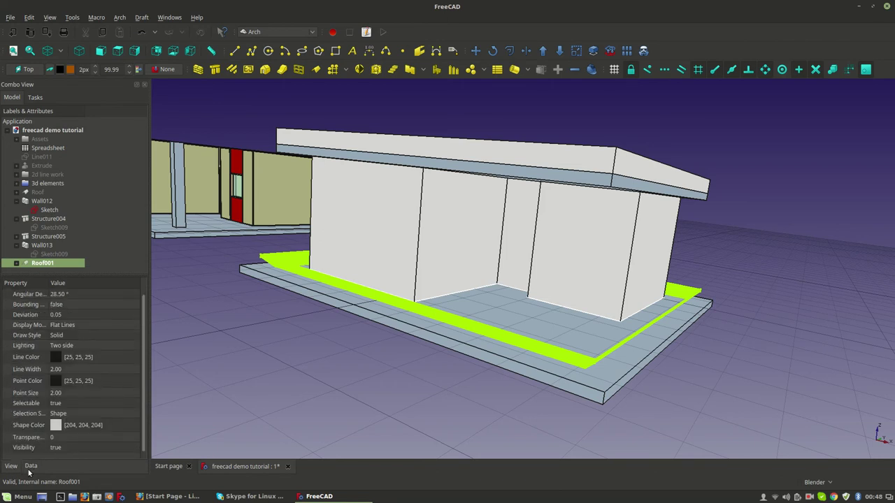
{"action": "left_click", "coordinate": [29, 468]}
{"action": "middle_click_drag", "start_coordinate": [534, 385], "coordinate": [490, 391]}
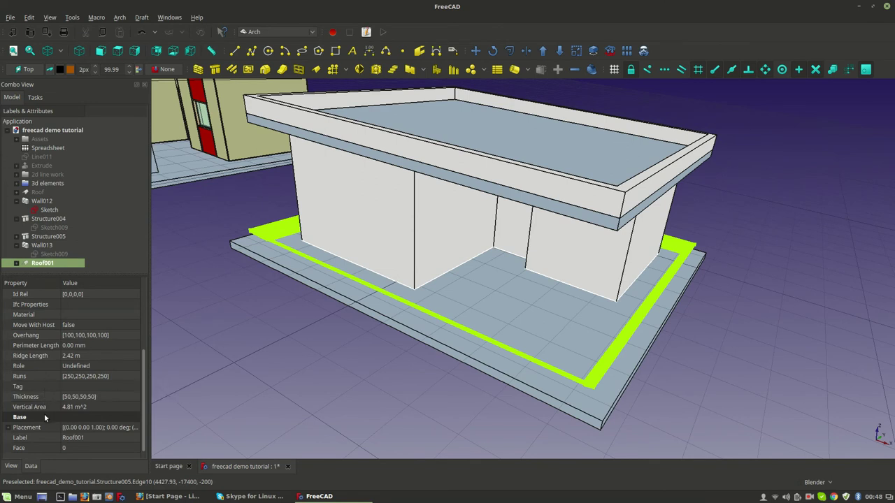
Set Roof001's placement z position to 3.6 m.
{"action": "scroll", "coordinate": [68, 413], "scroll_direction": "up", "scroll_amount": 1}
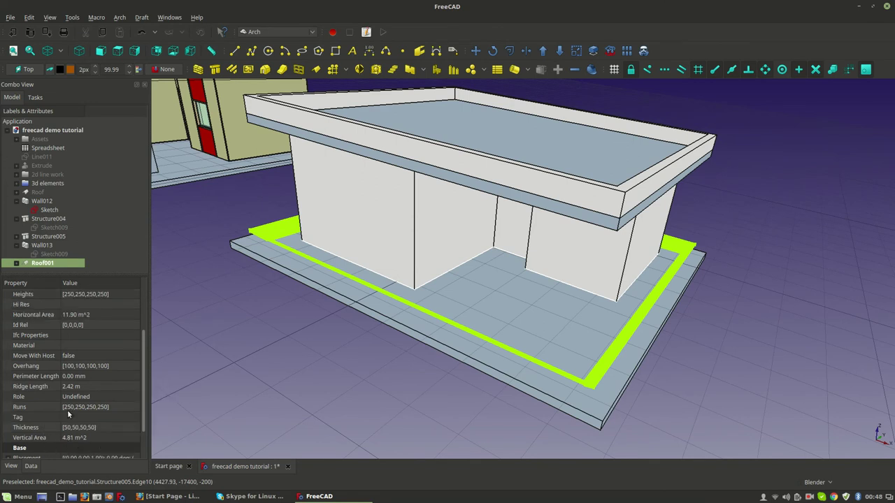
{"action": "scroll", "coordinate": [79, 339], "scroll_direction": "up", "scroll_amount": 1}
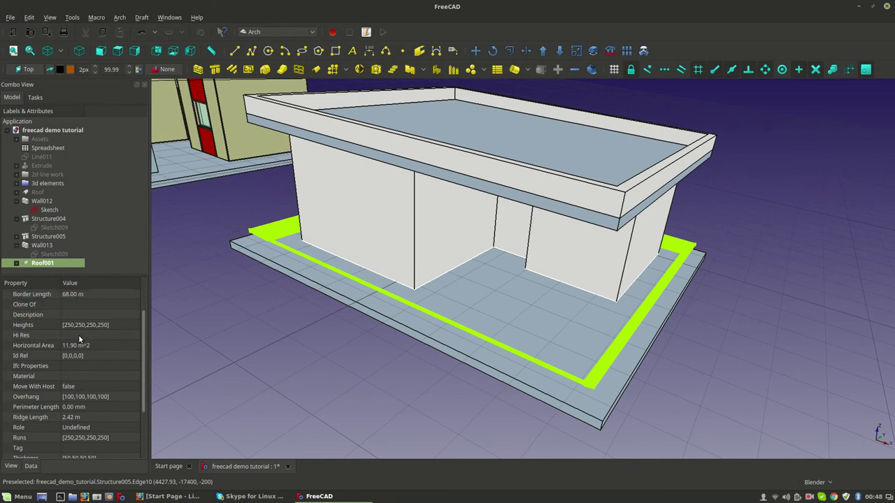
{"action": "scroll", "coordinate": [78, 335], "scroll_direction": "up", "scroll_amount": 2}
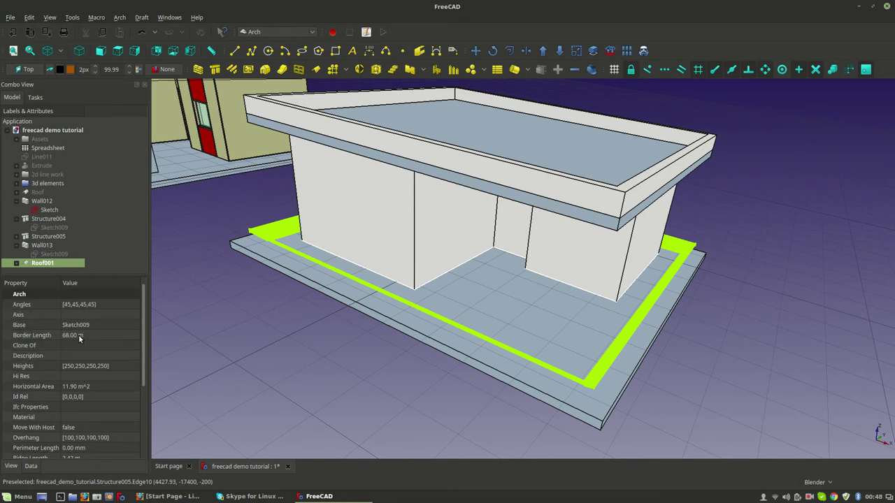
{"action": "scroll", "coordinate": [78, 335], "scroll_direction": "down", "scroll_amount": 3}
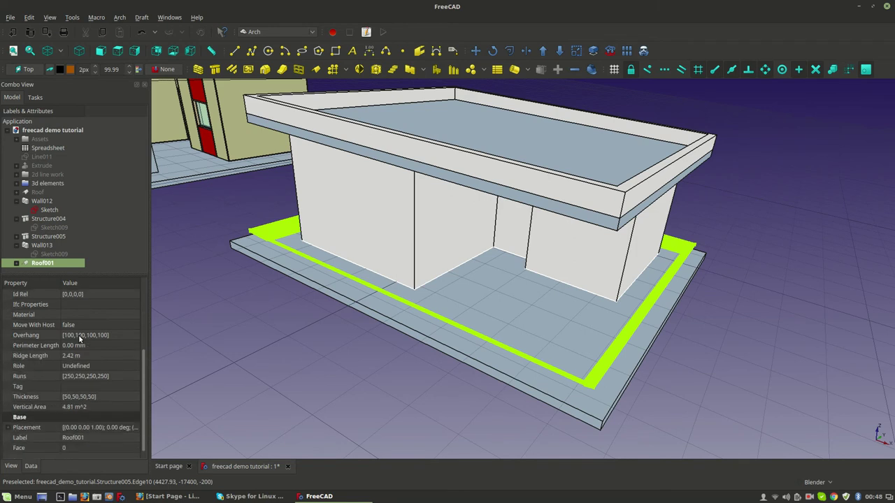
{"action": "left_click", "coordinate": [809, 497]}
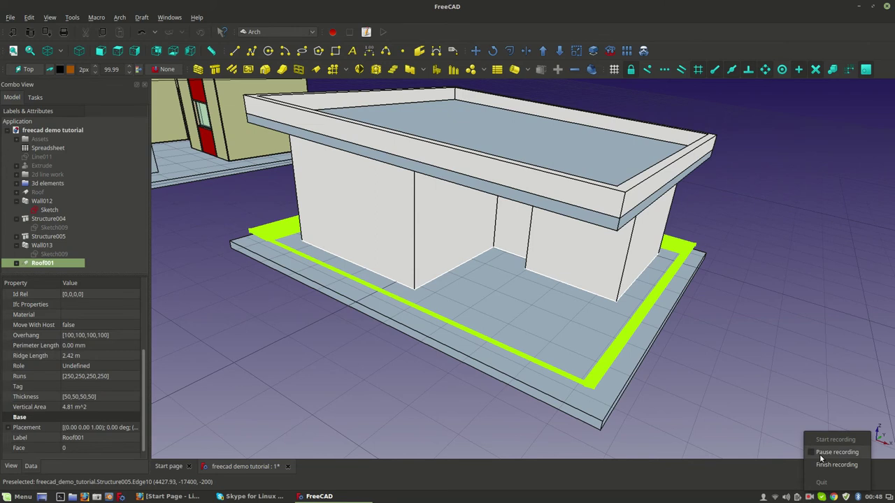
{"action": "left_click", "coordinate": [820, 454]}
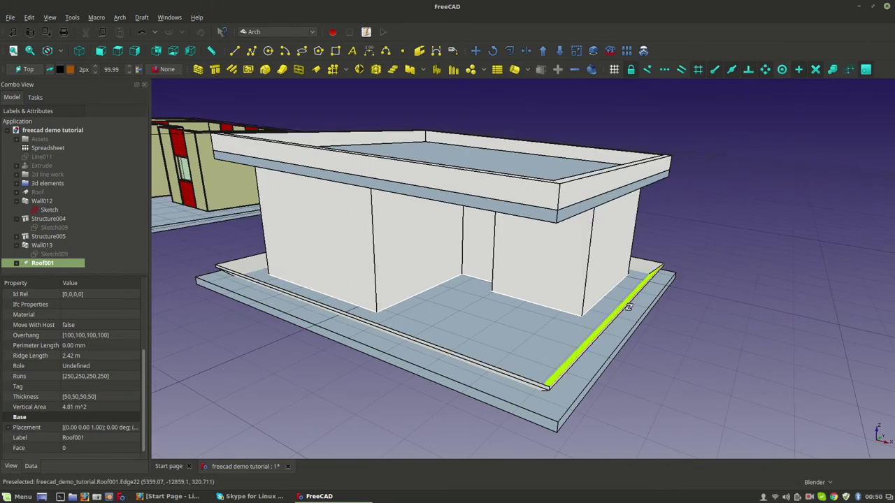
{"action": "middle_click_drag", "start_coordinate": [601, 338], "coordinate": [682, 357]}
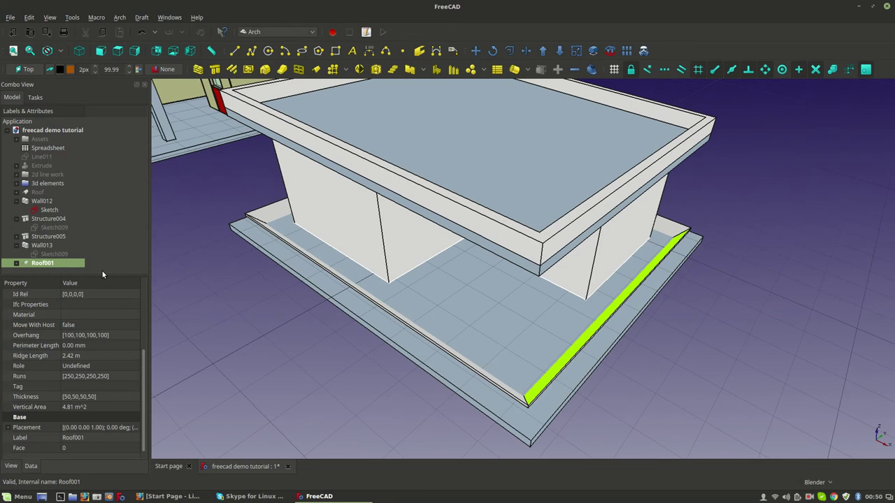
{"action": "middle_click_drag", "start_coordinate": [475, 308], "coordinate": [406, 342]}
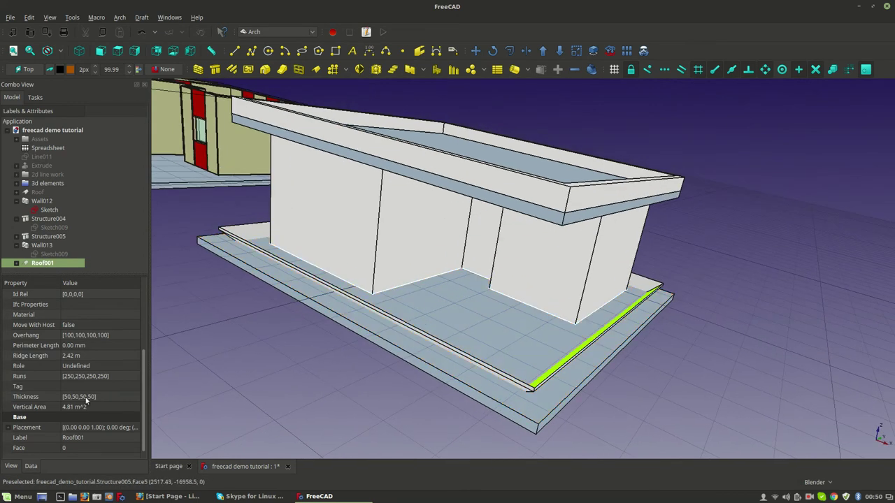
{"action": "left_click", "coordinate": [8, 428]}
{"action": "scroll", "coordinate": [77, 439], "scroll_direction": "down", "scroll_amount": 1}
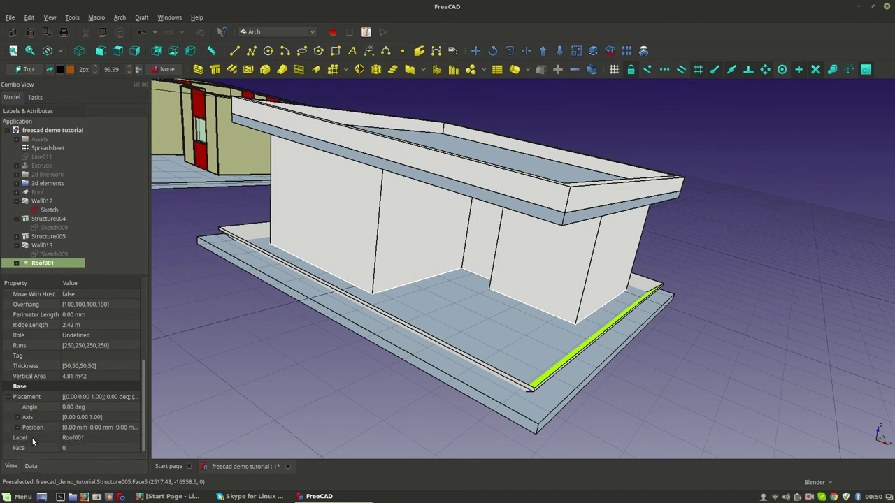
{"action": "left_click", "coordinate": [17, 427]}
{"action": "scroll", "coordinate": [25, 427], "scroll_direction": "down", "scroll_amount": 1}
{"action": "left_click", "coordinate": [93, 428]}
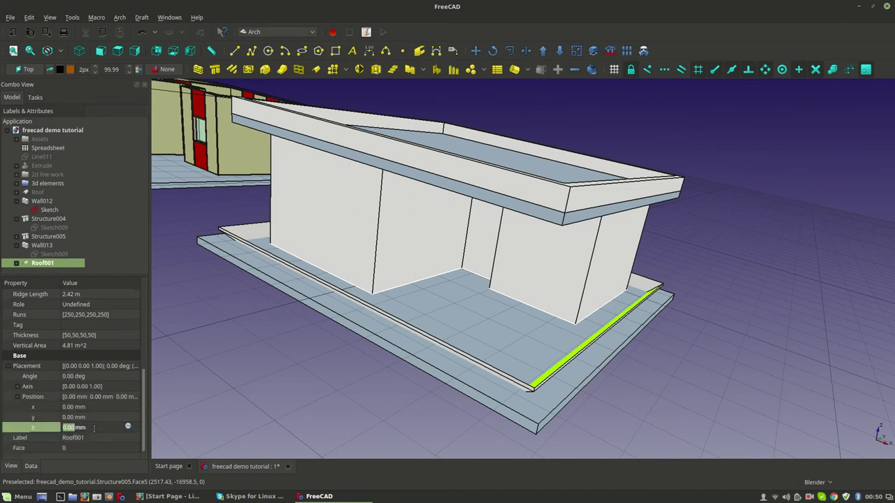
{"action": "type", "text": "3"}
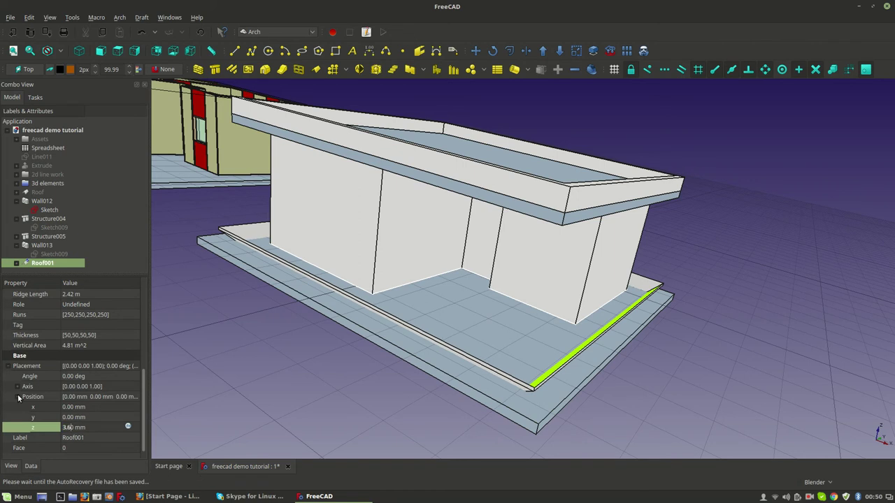
{"action": "type", "text": ".6"}
{"action": "key", "text": "Return"}
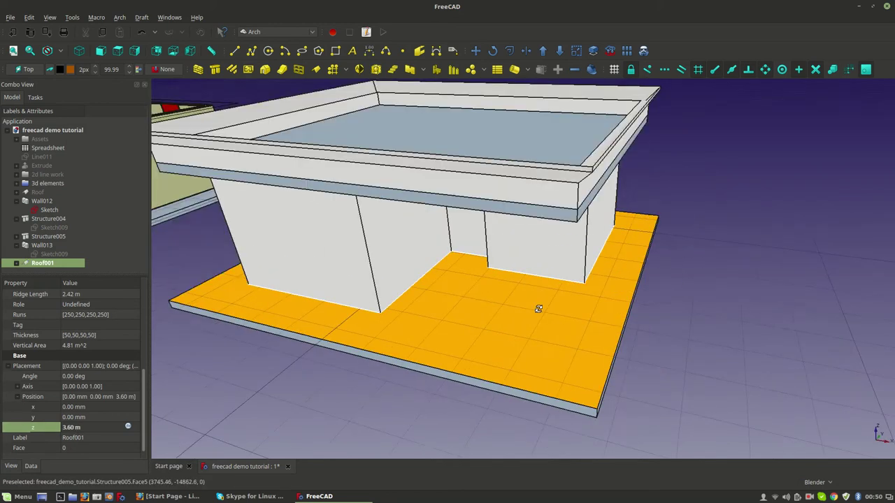
Inspect the roof and step Roof001's z position down from 3.80 m to 3.70 m.
{"action": "scroll", "coordinate": [635, 339], "scroll_direction": "up", "scroll_amount": 5}
{"action": "scroll", "coordinate": [693, 354], "scroll_direction": "down", "scroll_amount": 5}
{"action": "middle_click_drag", "start_coordinate": [554, 289], "coordinate": [566, 275]}
{"action": "scroll", "coordinate": [601, 303], "scroll_direction": "up", "scroll_amount": 5}
{"action": "middle_click_drag", "start_coordinate": [606, 299], "coordinate": [488, 320]}
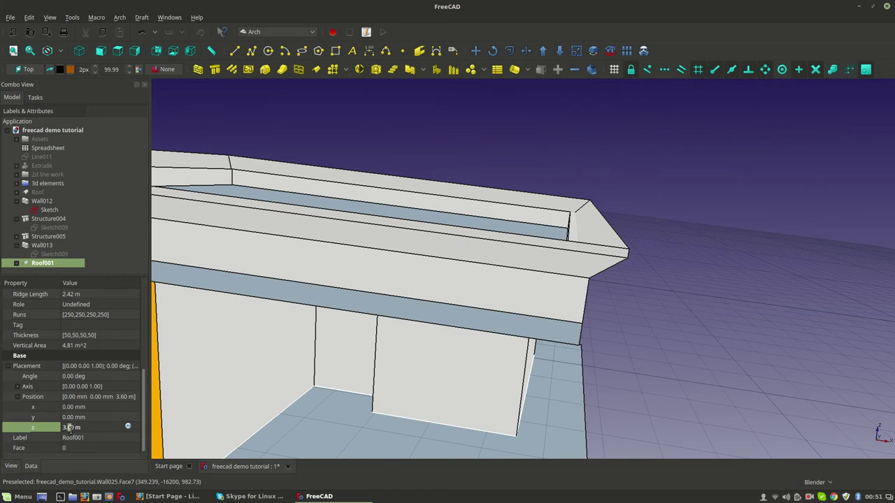
{"action": "scroll", "coordinate": [70, 427], "scroll_direction": "up", "scroll_amount": 1}
{"action": "scroll", "coordinate": [70, 427], "scroll_direction": "up", "scroll_amount": 2}
{"action": "middle_click_drag", "start_coordinate": [611, 355], "coordinate": [597, 342]}
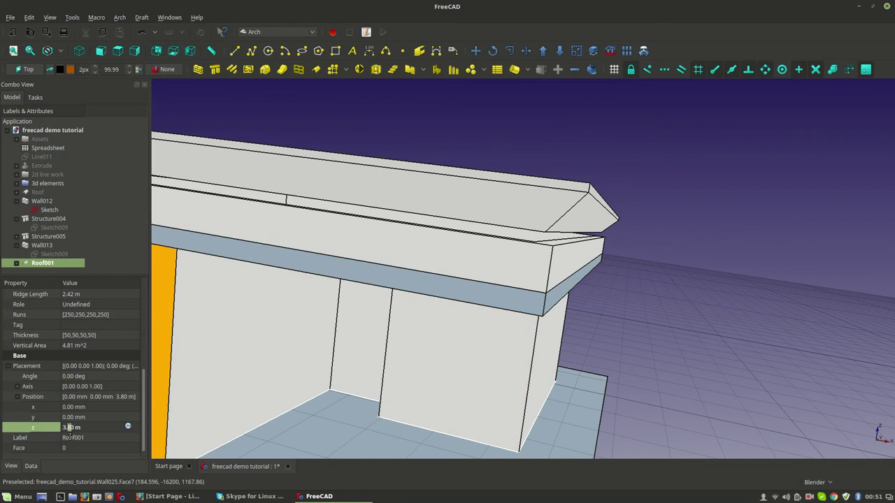
{"action": "key", "text": "Down"}
{"action": "mouse_move", "coordinate": [209, 364]}
{"action": "middle_mouse_down"}
{"action": "mouse_move", "coordinate": [395, 252]}
{"action": "mouse_move", "coordinate": [425, 290]}
{"action": "mouse_move", "coordinate": [461, 284]}
{"action": "mouse_move", "coordinate": [545, 297]}
{"action": "mouse_move", "coordinate": [479, 347]}
{"action": "mouse_move", "coordinate": [334, 277]}
{"action": "mouse_move", "coordinate": [382, 255]}
{"action": "mouse_move", "coordinate": [429, 279]}
{"action": "mouse_move", "coordinate": [487, 281]}
{"action": "mouse_move", "coordinate": [427, 316]}
{"action": "mouse_move", "coordinate": [479, 248]}
{"action": "mouse_move", "coordinate": [519, 240]}
{"action": "mouse_move", "coordinate": [479, 261]}
{"action": "mouse_move", "coordinate": [555, 258]}
{"action": "mouse_move", "coordinate": [419, 244]}
{"action": "middle_mouse_up"}
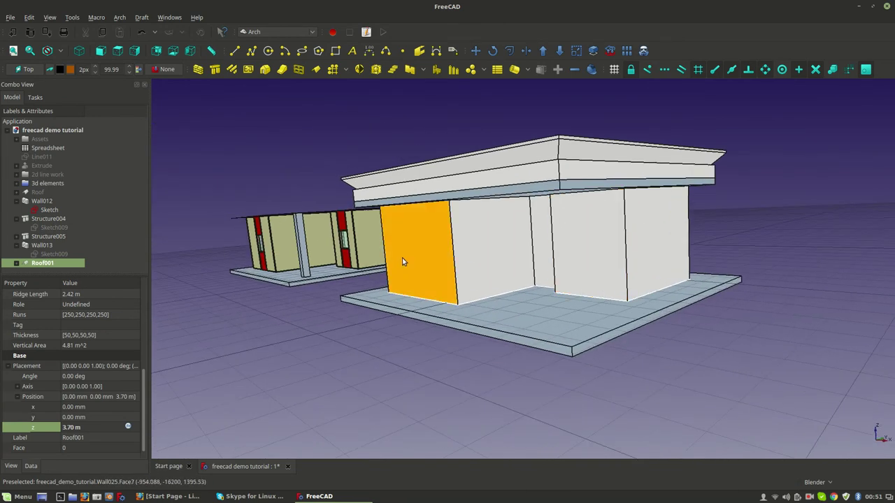
Collapse Wall013 and Structure004, then select Wall012's Sketch and show its constraints.
{"action": "left_click", "coordinate": [17, 246]}
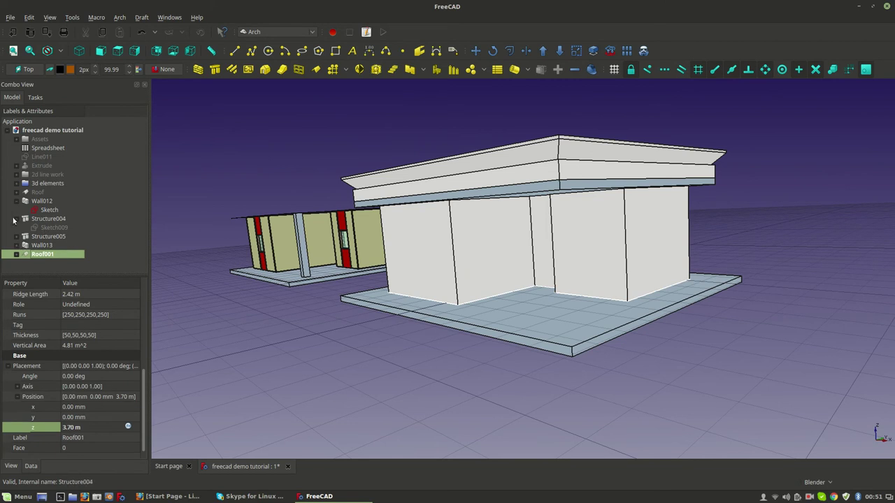
{"action": "left_click", "coordinate": [17, 219]}
{"action": "left_click", "coordinate": [58, 214]}
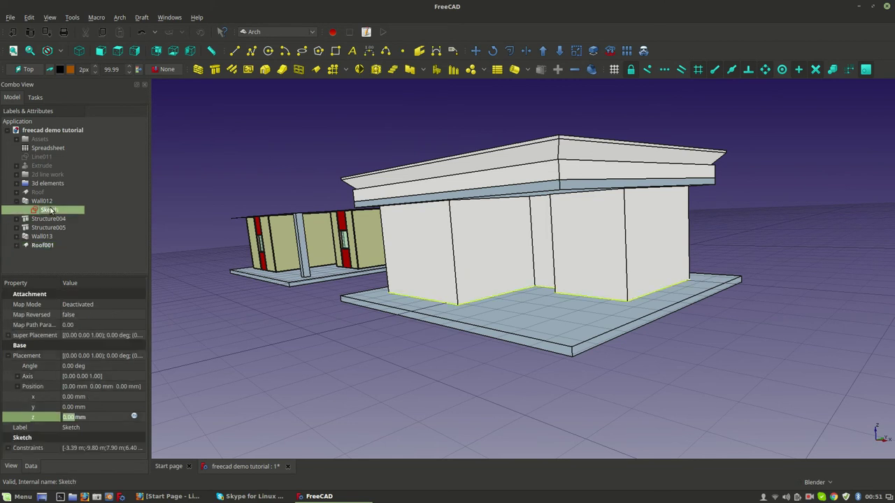
{"action": "mouse_move", "coordinate": [519, 314]}
{"action": "middle_mouse_down"}
{"action": "mouse_move", "coordinate": [559, 305]}
{"action": "mouse_move", "coordinate": [587, 329]}
{"action": "mouse_move", "coordinate": [570, 352]}
{"action": "mouse_move", "coordinate": [489, 343]}
{"action": "middle_mouse_up"}
{"action": "left_click", "coordinate": [10, 448]}
{"action": "scroll", "coordinate": [16, 427], "scroll_direction": "down", "scroll_amount": 3}
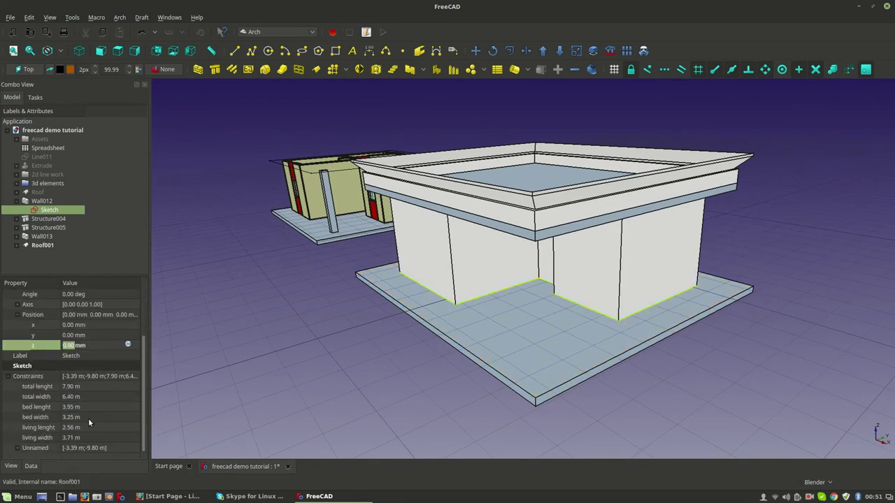
Set the sketch's total lenght constraint to 20 m and inspect the lengthened house.
{"action": "left_click", "coordinate": [67, 386]}
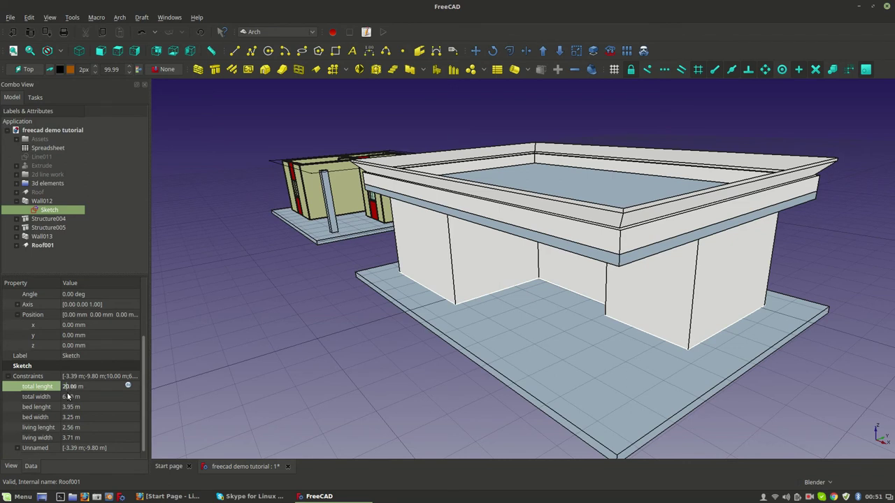
{"action": "scroll", "coordinate": [396, 284], "scroll_direction": "down", "scroll_amount": 5}
{"action": "middle_click_drag", "start_coordinate": [396, 284], "coordinate": [468, 307]}
{"action": "scroll", "coordinate": [488, 314], "scroll_direction": "up", "scroll_amount": 5}
{"action": "scroll", "coordinate": [488, 314], "scroll_direction": "down", "scroll_amount": 5}
{"action": "middle_click_drag", "start_coordinate": [352, 309], "coordinate": [699, 332]}
{"action": "scroll", "coordinate": [442, 314], "scroll_direction": "up", "scroll_amount": 3}
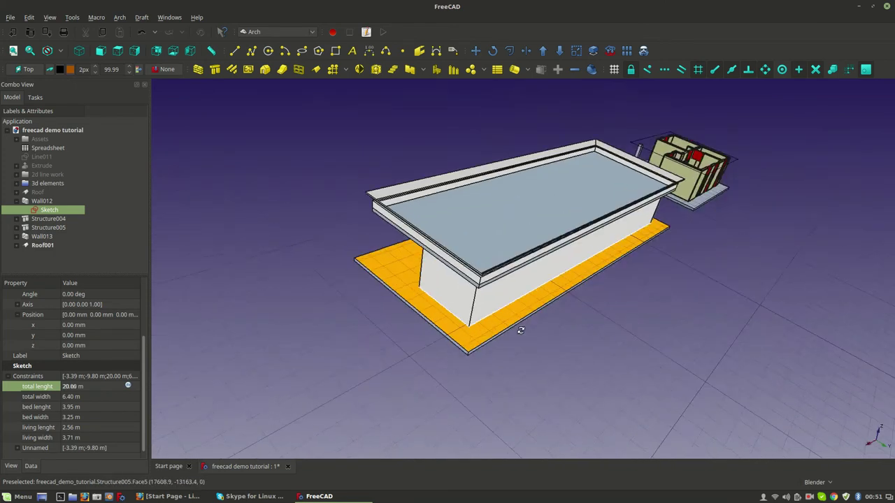
{"action": "scroll", "coordinate": [739, 340], "scroll_direction": "up", "scroll_amount": 5}
{"action": "scroll", "coordinate": [828, 319], "scroll_direction": "down", "scroll_amount": 4}
{"action": "middle_click_drag", "start_coordinate": [828, 319], "coordinate": [503, 294]}
{"action": "scroll", "coordinate": [535, 296], "scroll_direction": "up", "scroll_amount": 1}
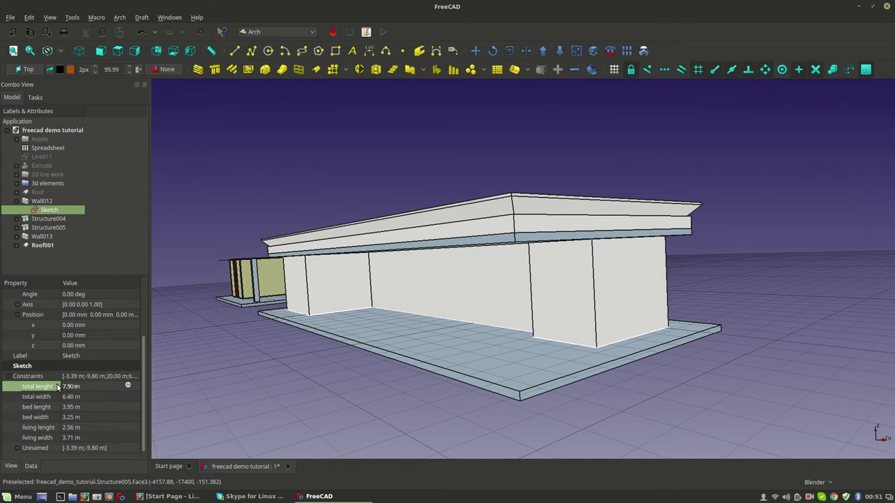
{"action": "scroll", "coordinate": [168, 293], "scroll_direction": "down", "scroll_amount": 3}
Save the project.
{"action": "middle_click_drag", "start_coordinate": [337, 276], "coordinate": [554, 262]}
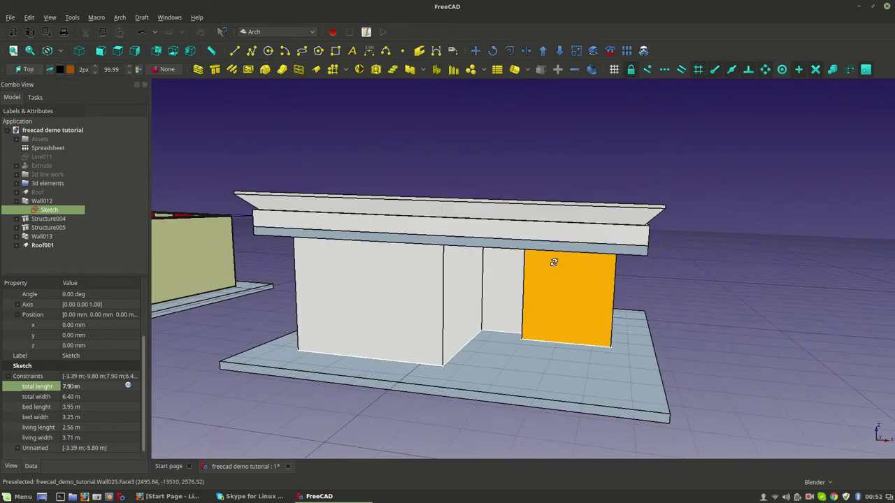
{"action": "scroll", "coordinate": [553, 262], "scroll_direction": "down", "scroll_amount": 5}
{"action": "scroll", "coordinate": [429, 332], "scroll_direction": "up", "scroll_amount": 8}
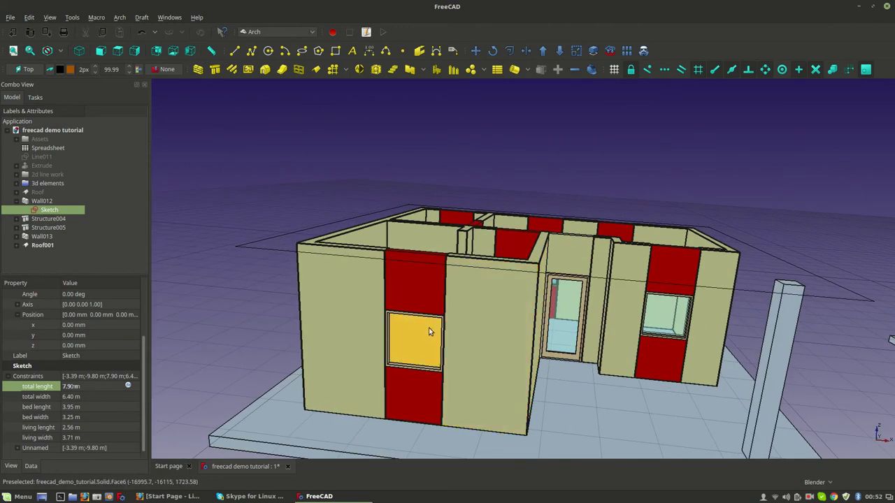
{"action": "middle_click_drag", "start_coordinate": [564, 316], "coordinate": [518, 275]}
{"action": "scroll", "coordinate": [518, 274], "scroll_direction": "up", "scroll_amount": 3}
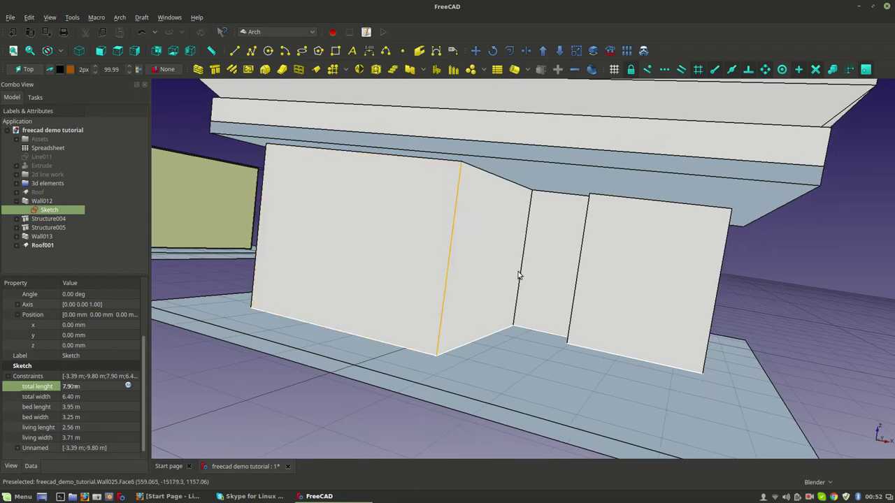
{"action": "left_click", "coordinate": [11, 17]}
{"action": "left_click", "coordinate": [21, 87]}
Align the Draft working plane to Wall012's large front wall face.
{"action": "middle_click_drag", "start_coordinate": [454, 250], "coordinate": [591, 281]}
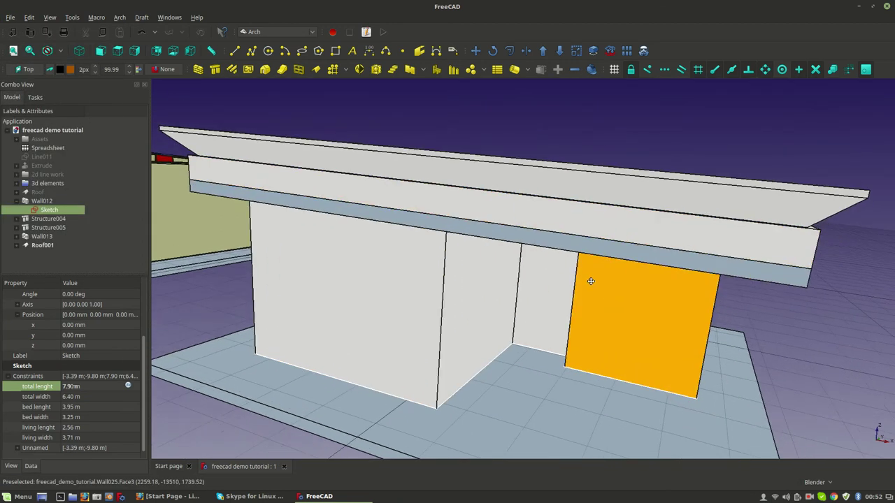
{"action": "scroll", "coordinate": [591, 281], "scroll_direction": "up", "scroll_amount": 5}
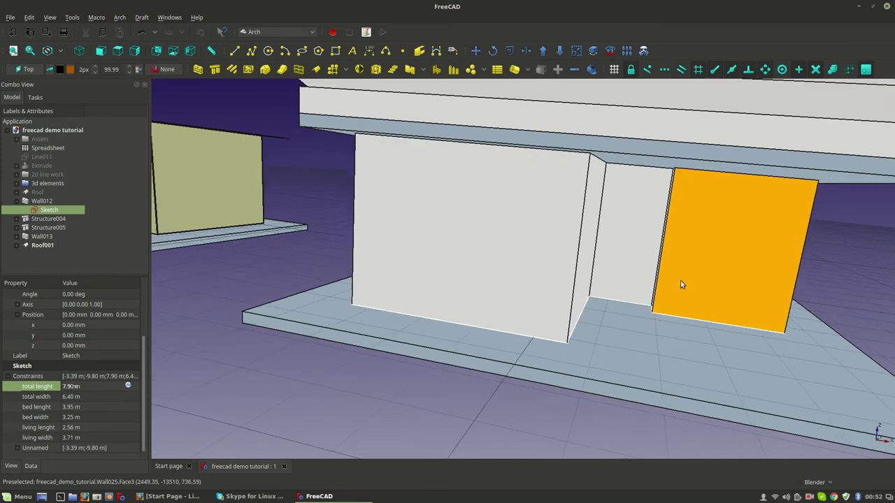
{"action": "scroll", "coordinate": [671, 277], "scroll_direction": "down", "scroll_amount": 5}
{"action": "left_click", "coordinate": [659, 267]}
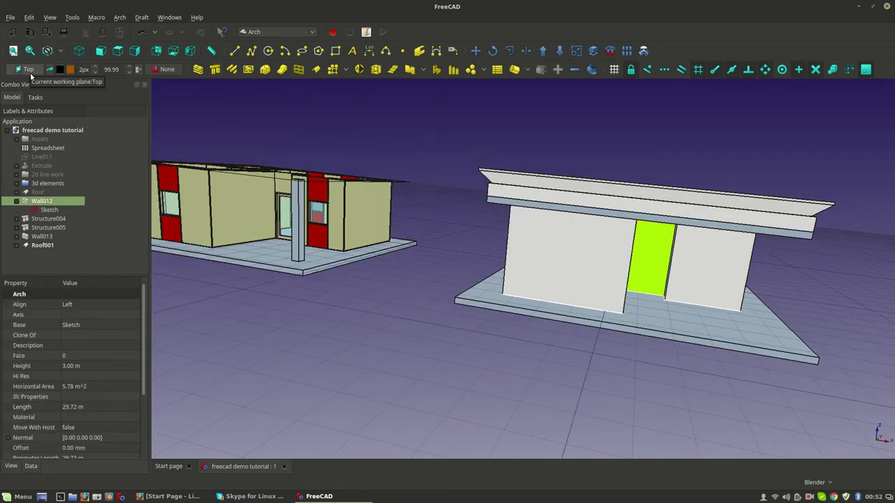
{"action": "middle_click_drag", "start_coordinate": [383, 223], "coordinate": [407, 244]}
{"action": "left_click", "coordinate": [589, 283]}
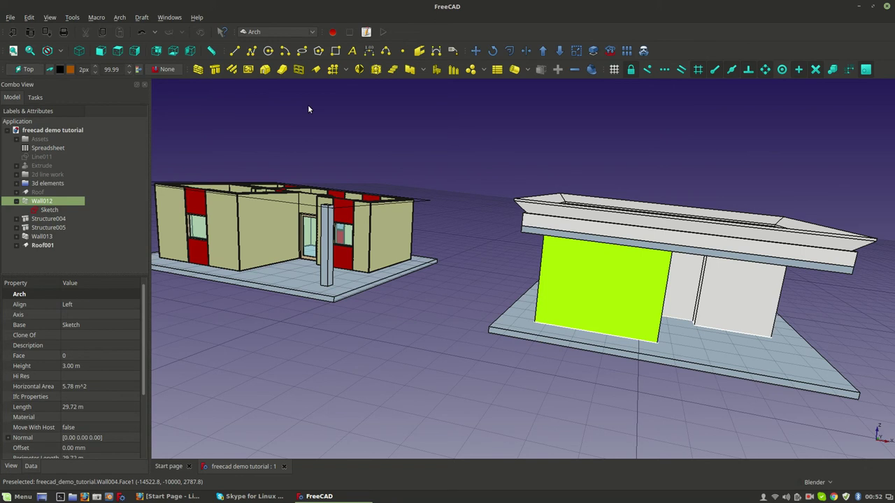
{"action": "middle_click_drag", "start_coordinate": [488, 302], "coordinate": [583, 283]}
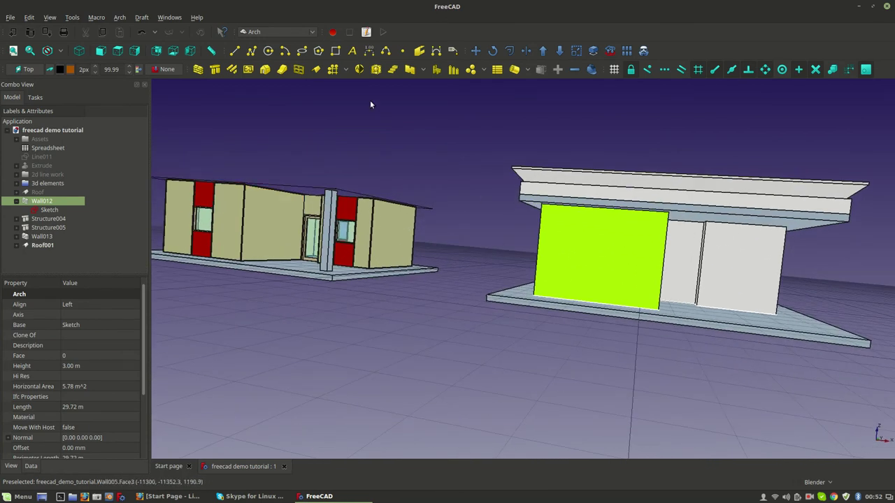
{"action": "left_click", "coordinate": [24, 69]}
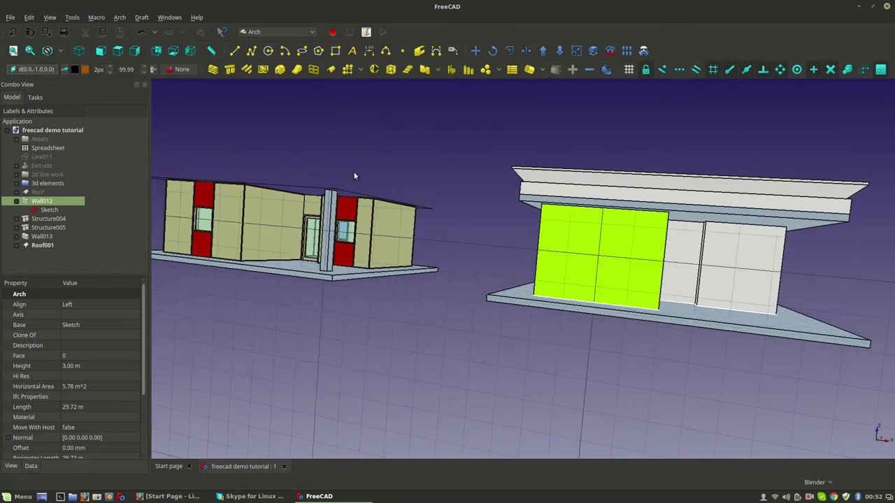
Switch to the Sketcher workbench and set an orthographic front view.
{"action": "left_click", "coordinate": [269, 32]}
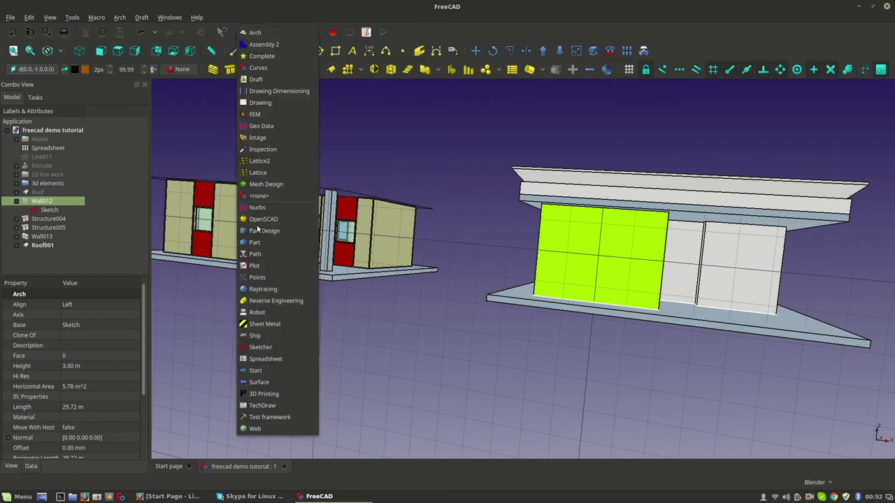
{"action": "left_click", "coordinate": [272, 352]}
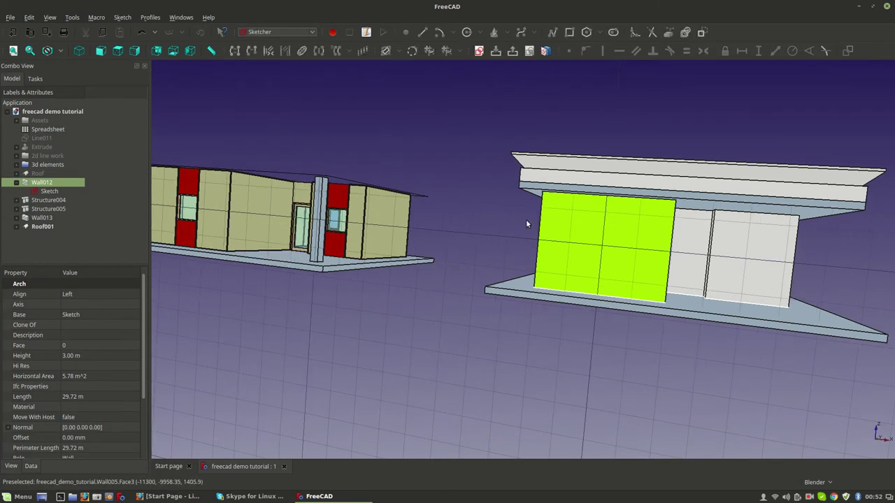
{"action": "left_click", "coordinate": [101, 53]}
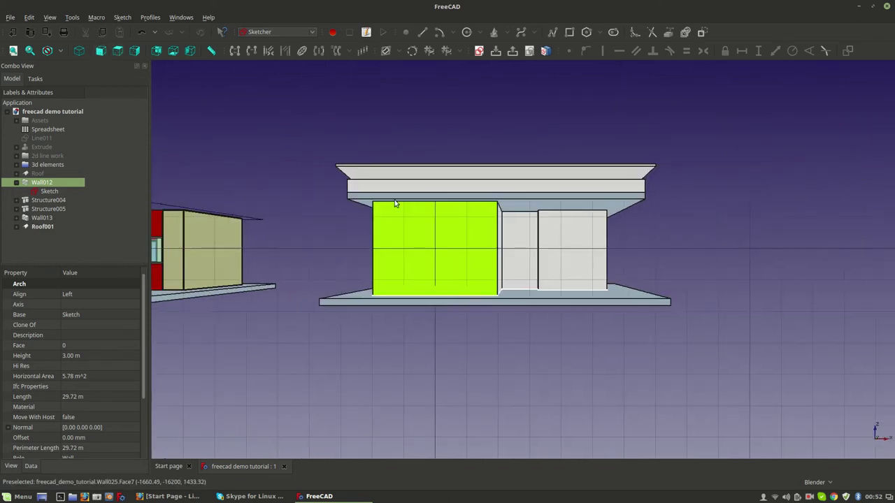
{"action": "left_click", "coordinate": [53, 20]}
{"action": "left_click", "coordinate": [53, 21]}
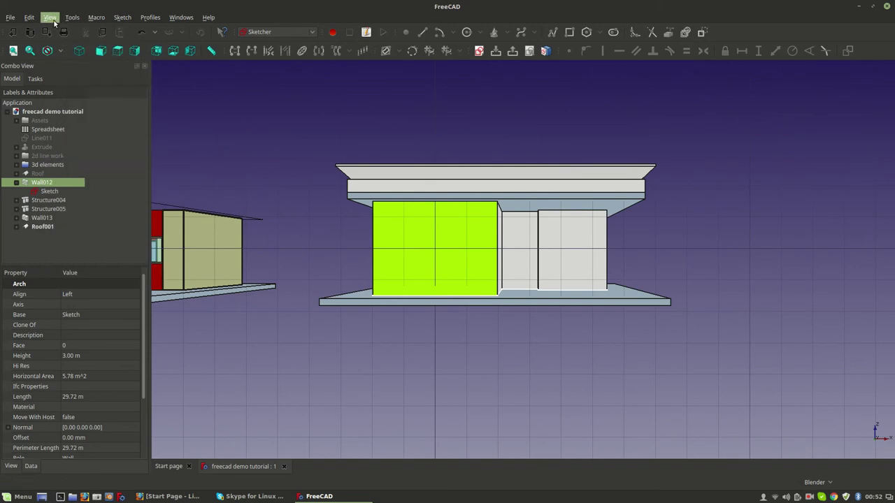
{"action": "left_click", "coordinate": [50, 17]}
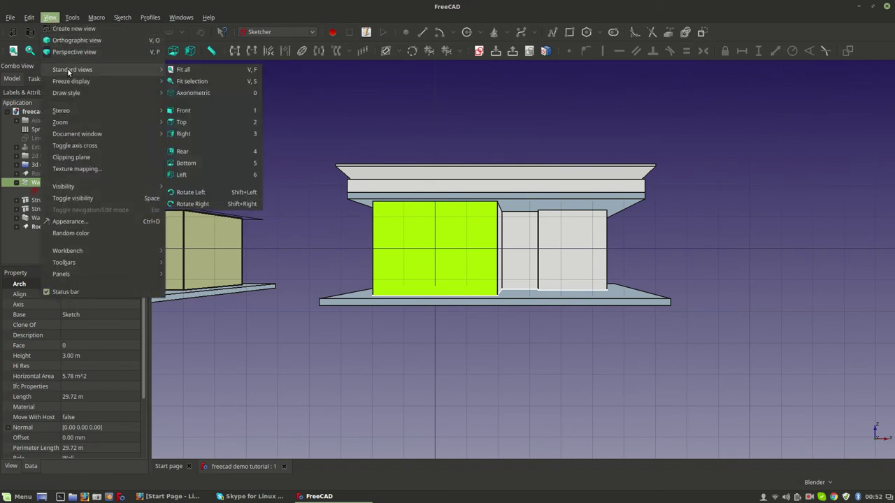
{"action": "left_click", "coordinate": [74, 40]}
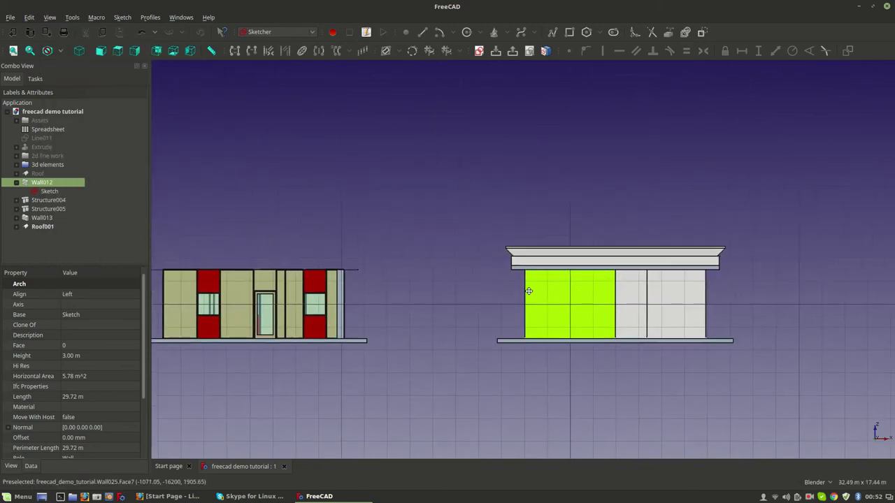
Create a new sketch attached to the wall face with FlatFace.
{"action": "scroll", "coordinate": [466, 269], "scroll_direction": "up", "scroll_amount": 5}
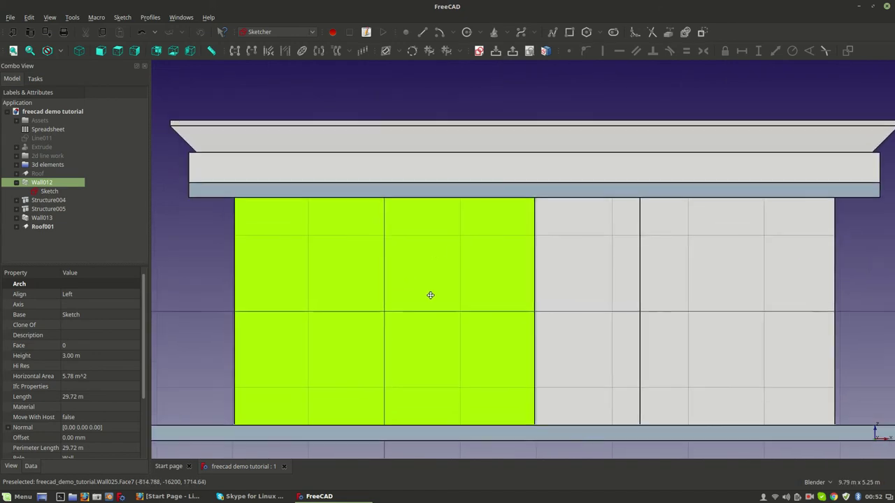
{"action": "left_click", "coordinate": [478, 51]}
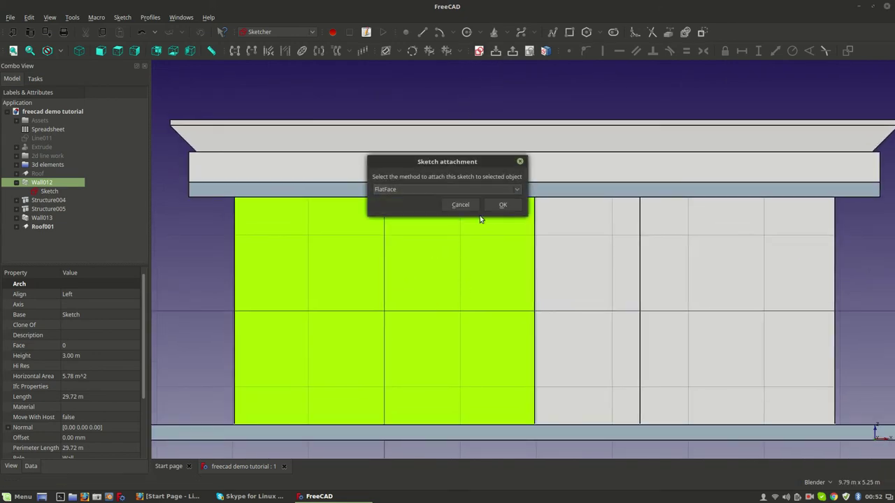
{"action": "left_click", "coordinate": [503, 203]}
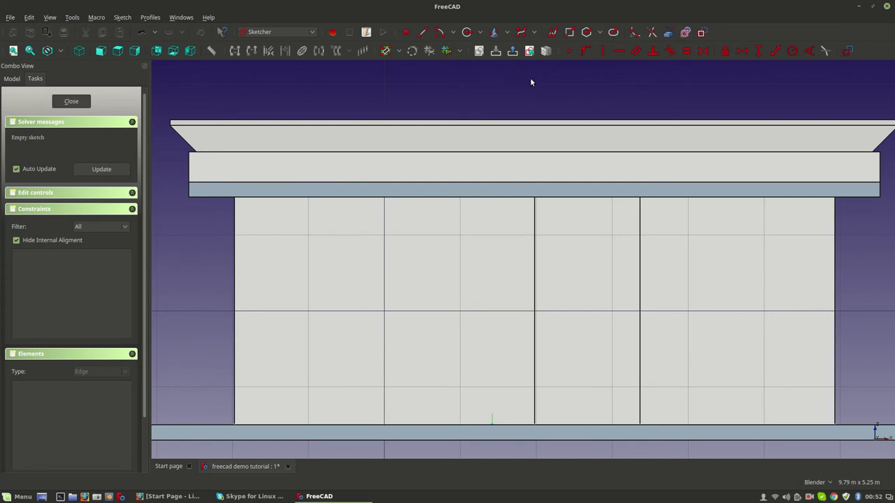
Draw an outer rectangle and a smaller inner rectangle nested inside it.
{"action": "left_click", "coordinate": [569, 32]}
{"action": "left_click", "coordinate": [340, 236]}
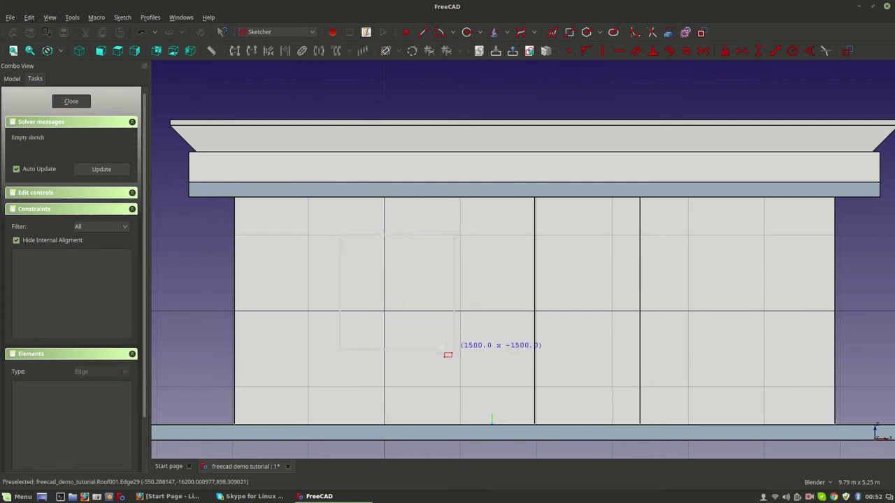
{"action": "left_click", "coordinate": [453, 349]}
{"action": "left_click", "coordinate": [352, 245]}
{"action": "left_click", "coordinate": [441, 339]}
{"action": "scroll", "coordinate": [421, 285], "scroll_direction": "up", "scroll_amount": 2}
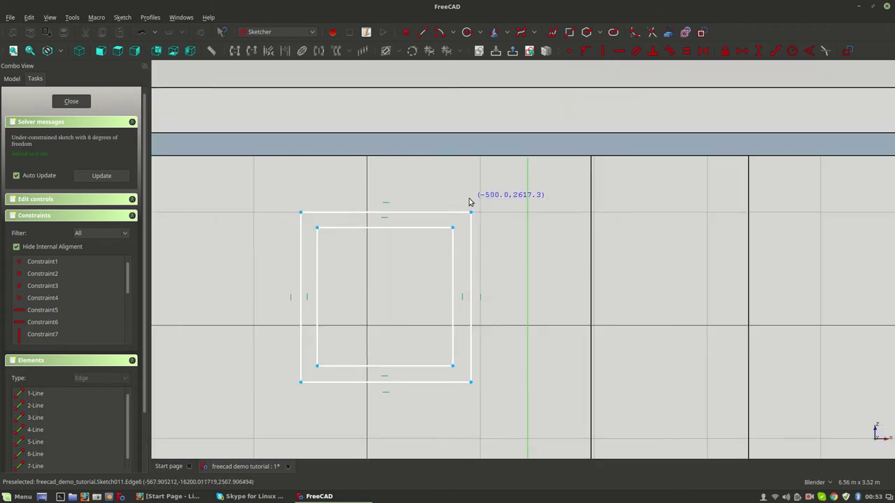
{"action": "left_click", "coordinate": [325, 213]}
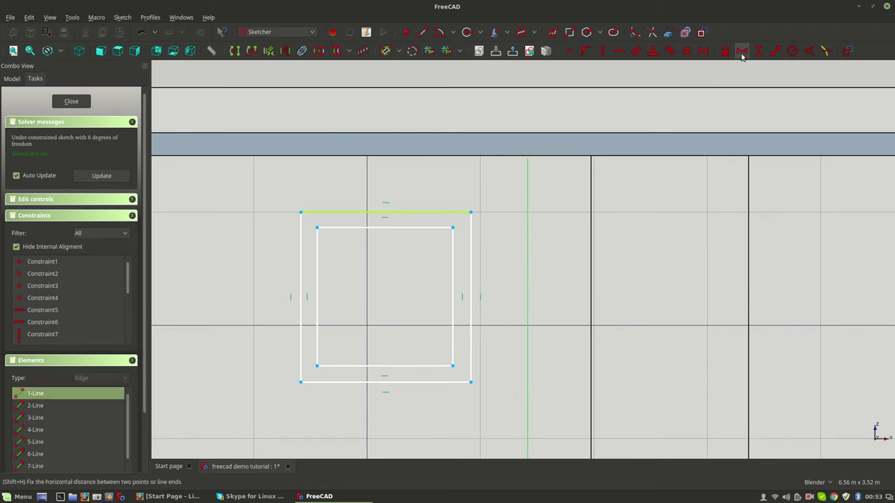
Constrain the outer top edge to 1 m wide and the inner right edge to 1 m tall.
{"action": "left_click", "coordinate": [775, 51]}
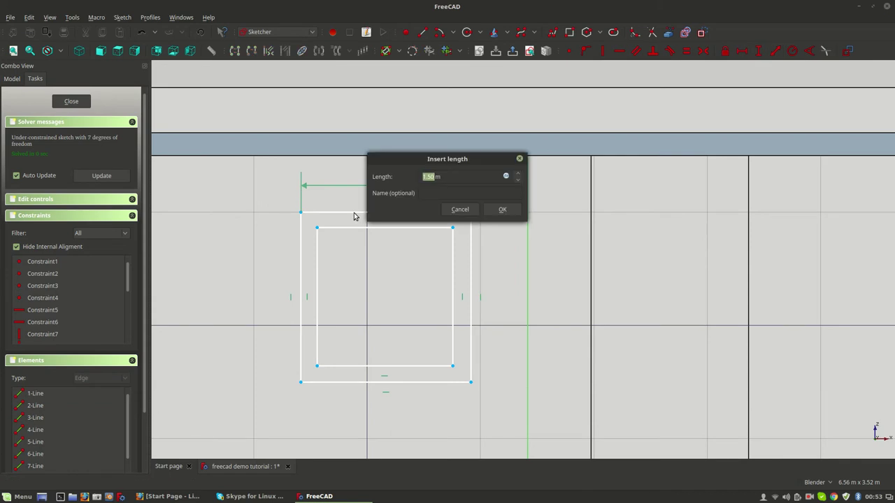
{"action": "key", "text": "Return"}
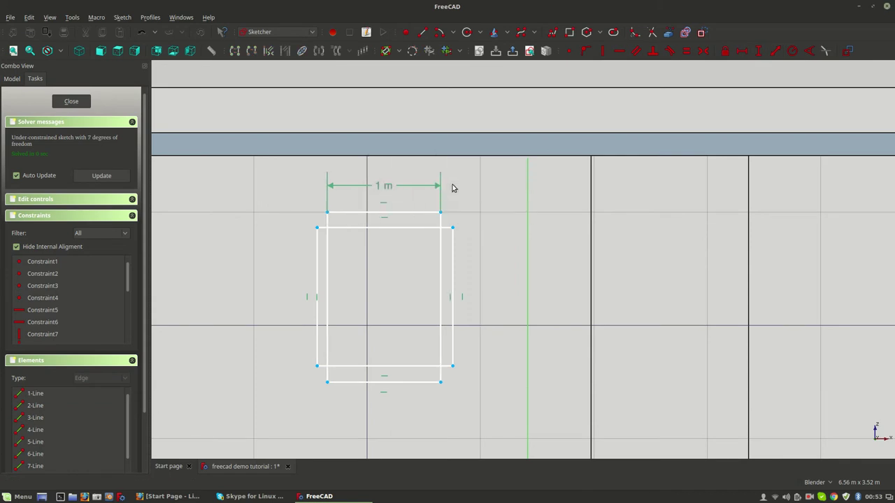
{"action": "left_click", "coordinate": [452, 252]}
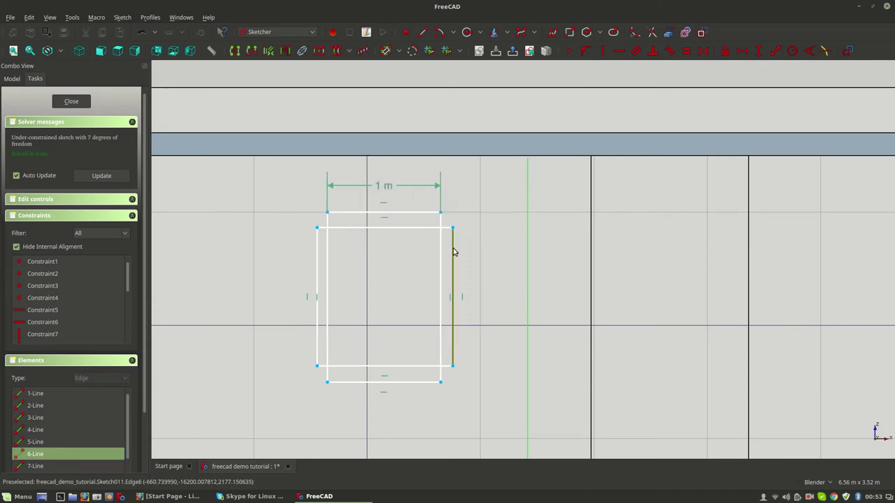
{"action": "left_click", "coordinate": [402, 227]}
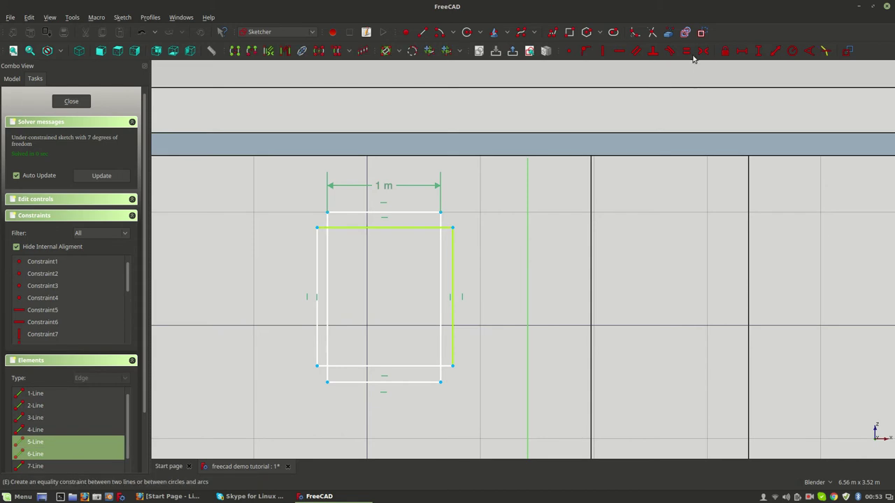
{"action": "left_click", "coordinate": [759, 55]}
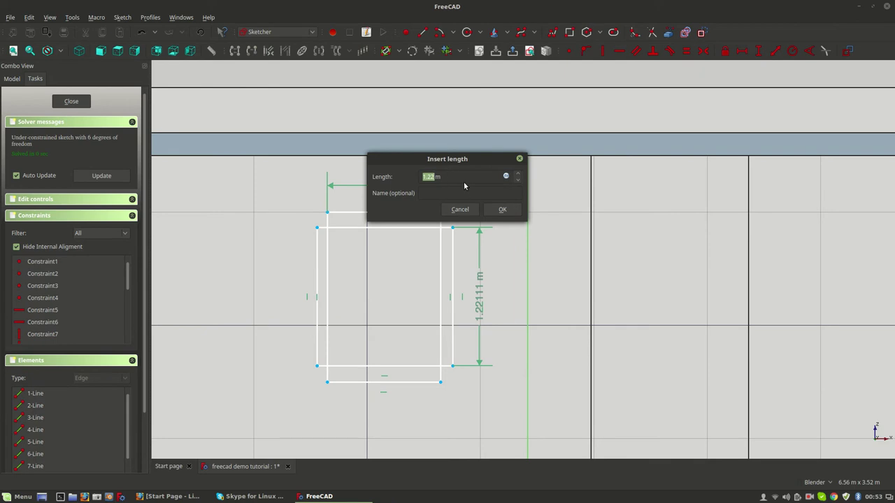
{"action": "type", "text": "1"}
{"action": "key", "text": "Return"}
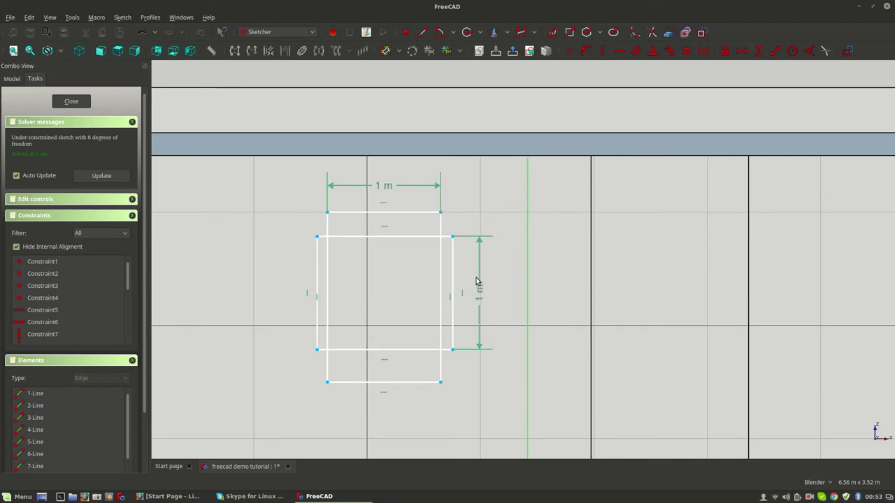
Inset the inner right side 100 mm from the outer top-right corner.
{"action": "scroll", "coordinate": [455, 245], "scroll_direction": "up", "scroll_amount": 4}
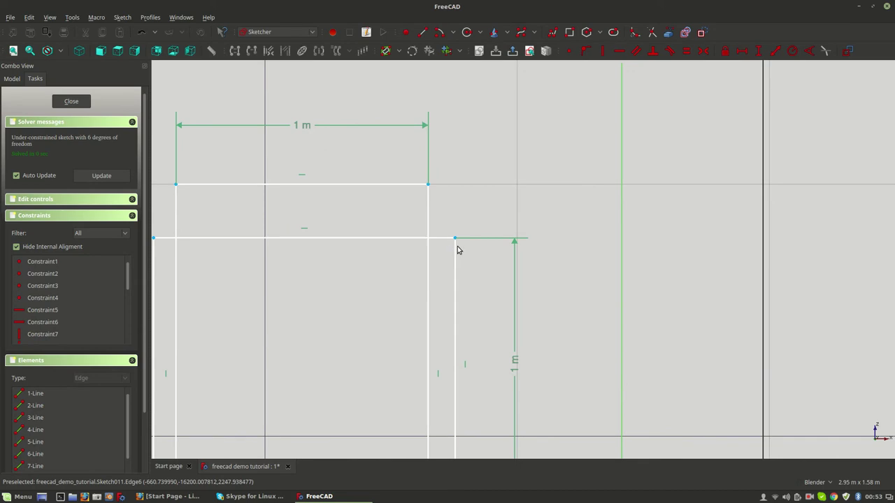
{"action": "left_click_drag", "start_coordinate": [455, 249], "coordinate": [411, 236]}
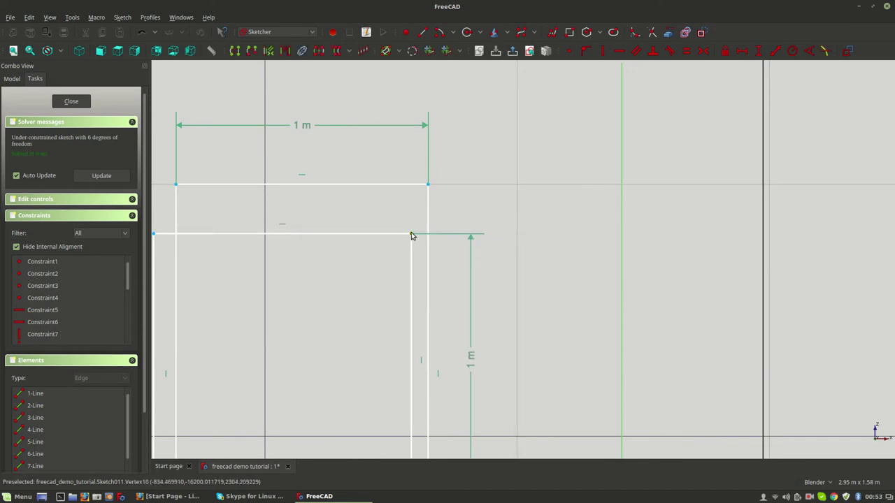
{"action": "left_click", "coordinate": [428, 185]}
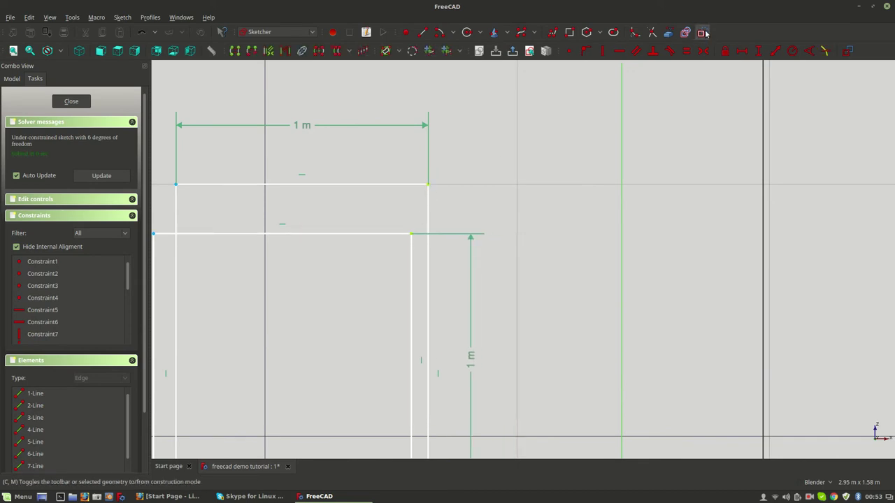
{"action": "left_click", "coordinate": [741, 50]}
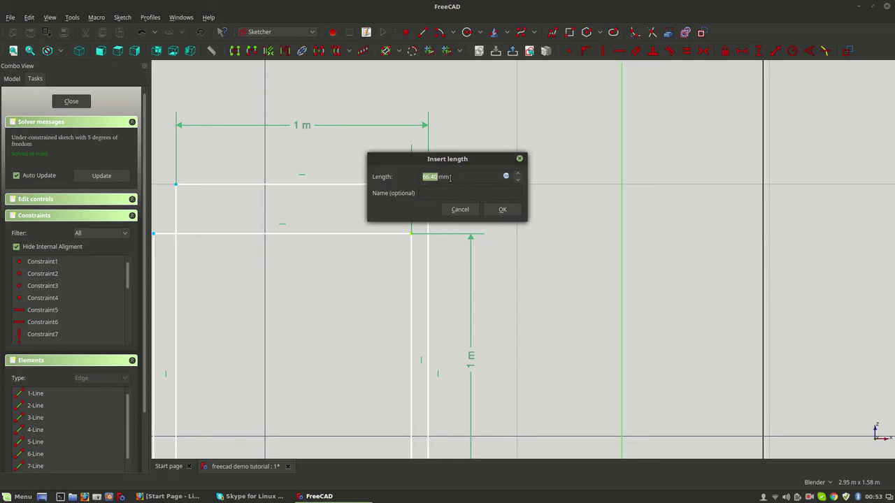
{"action": "type", "text": "100"}
{"action": "key", "text": "Return"}
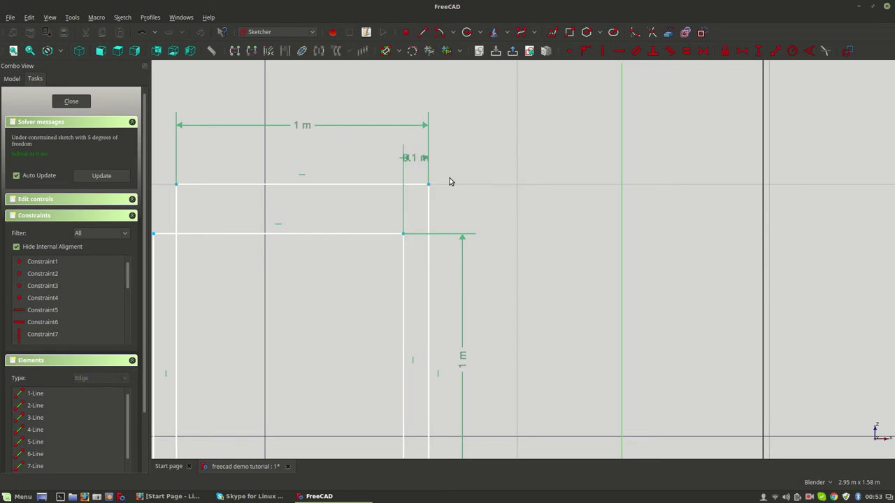
Move the inner left side inward and add a horizontal distance between the top-left corners.
{"action": "scroll", "coordinate": [447, 189], "scroll_direction": "down", "scroll_amount": 2}
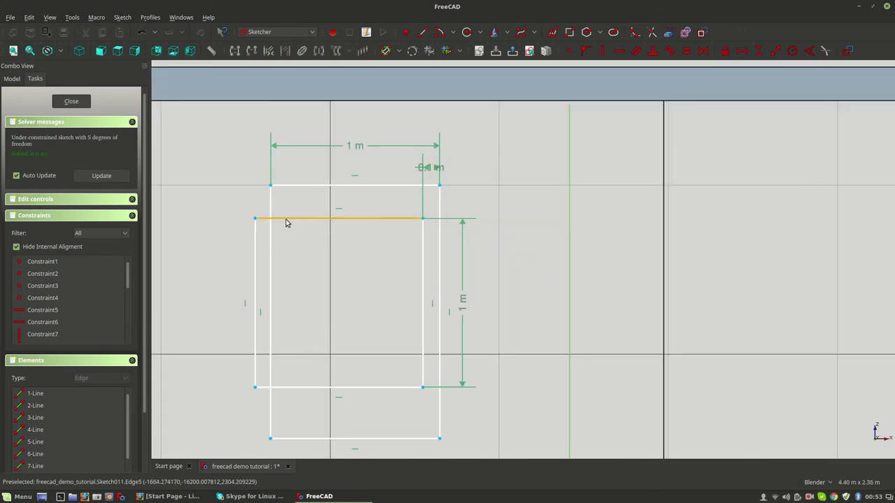
{"action": "left_click_drag", "start_coordinate": [256, 219], "coordinate": [290, 213]}
{"action": "left_click", "coordinate": [271, 186]}
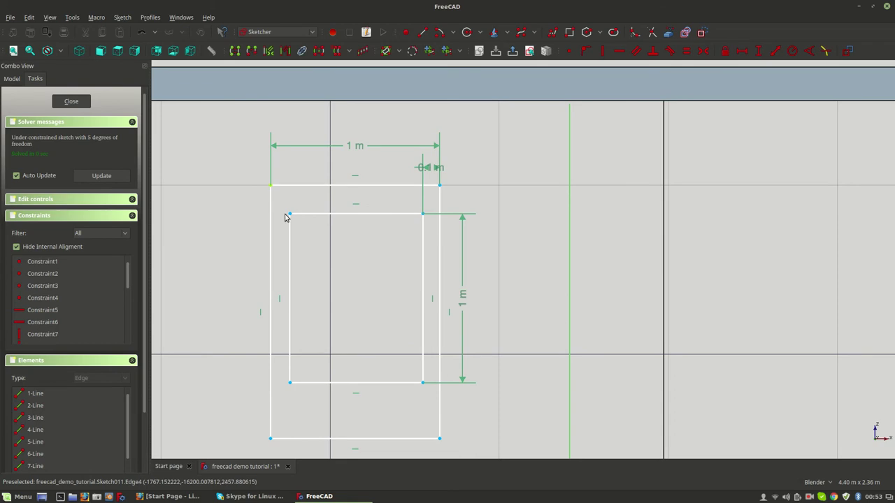
{"action": "left_click", "coordinate": [290, 213]}
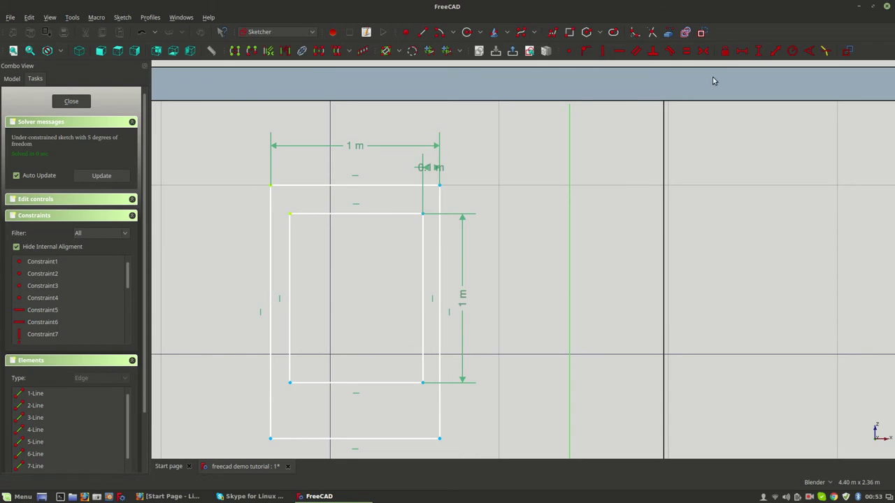
{"action": "left_click", "coordinate": [743, 51]}
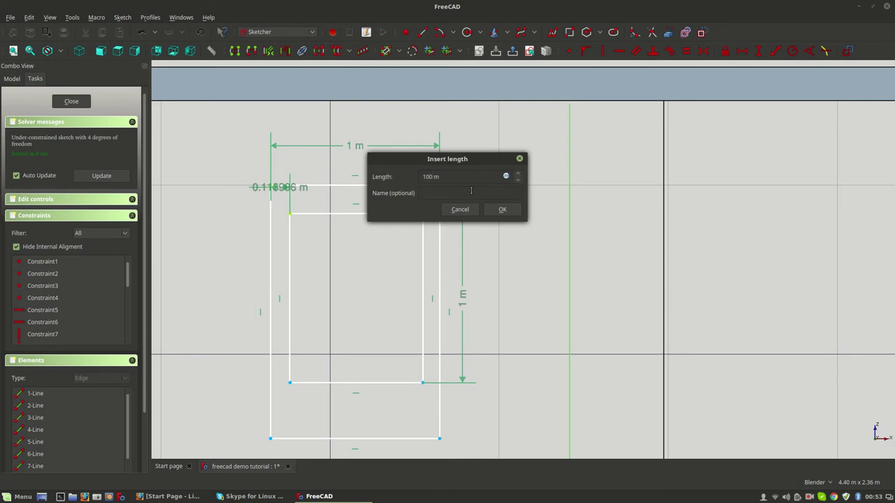
Enter the left inset, then correct the mistaken 100 m value to 100 mm.
{"action": "type", "text": "100m"}
{"action": "key", "text": "Return"}
{"action": "scroll", "coordinate": [499, 245], "scroll_direction": "down", "scroll_amount": 10}
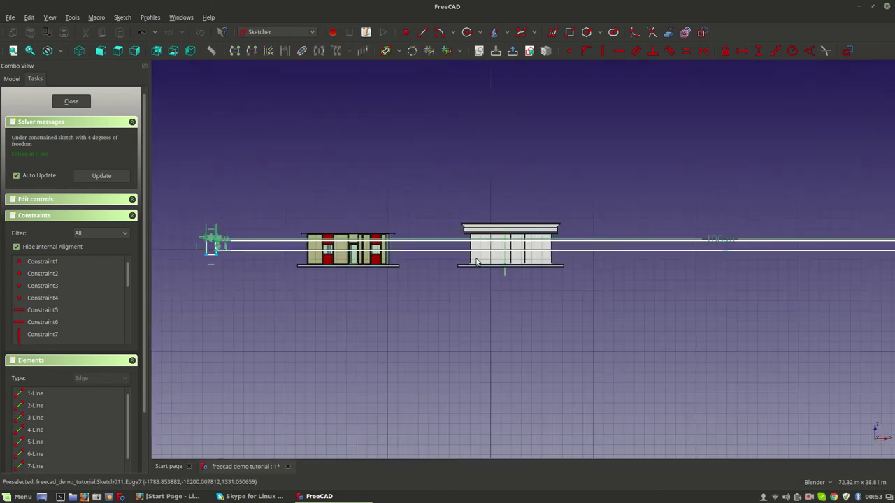
{"action": "left_click", "coordinate": [809, 497]}
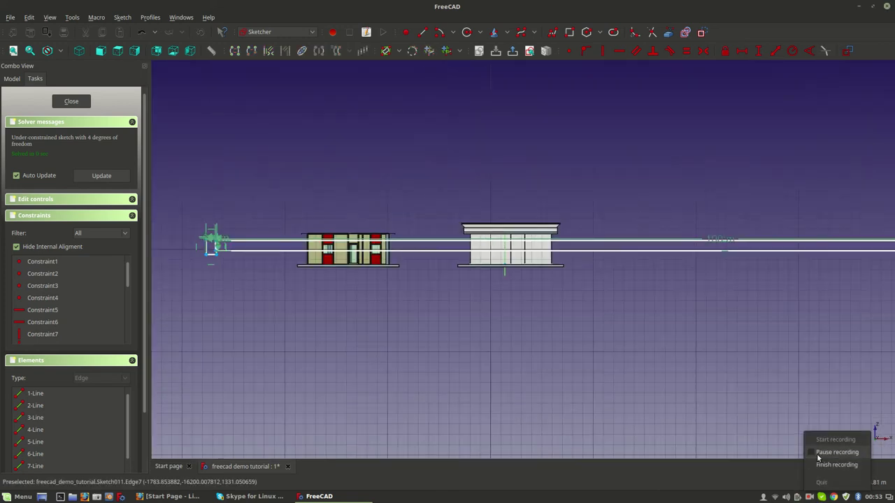
{"action": "left_click", "coordinate": [825, 451]}
{"action": "scroll", "coordinate": [710, 302], "scroll_direction": "down", "scroll_amount": 2}
{"action": "double_click", "coordinate": [717, 262]}
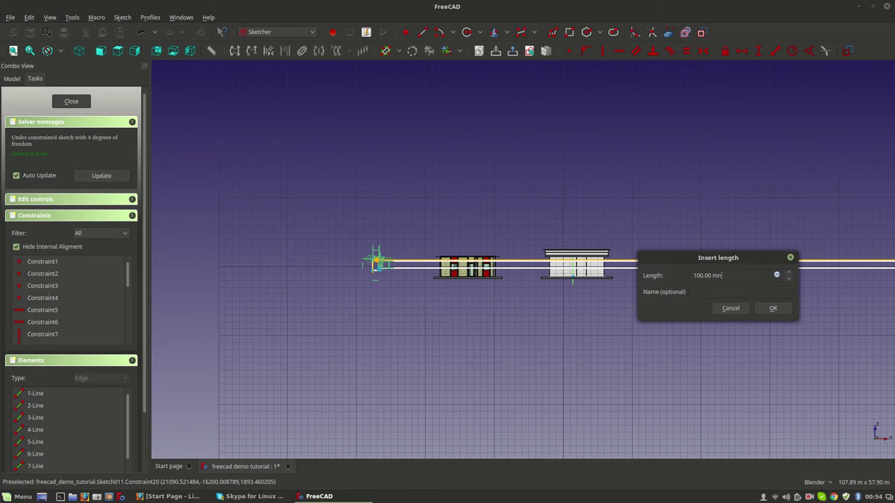
{"action": "key", "text": "Return"}
Bring the window sketch back into view and select all its lines.
{"action": "scroll", "coordinate": [594, 265], "scroll_direction": "up", "scroll_amount": 5}
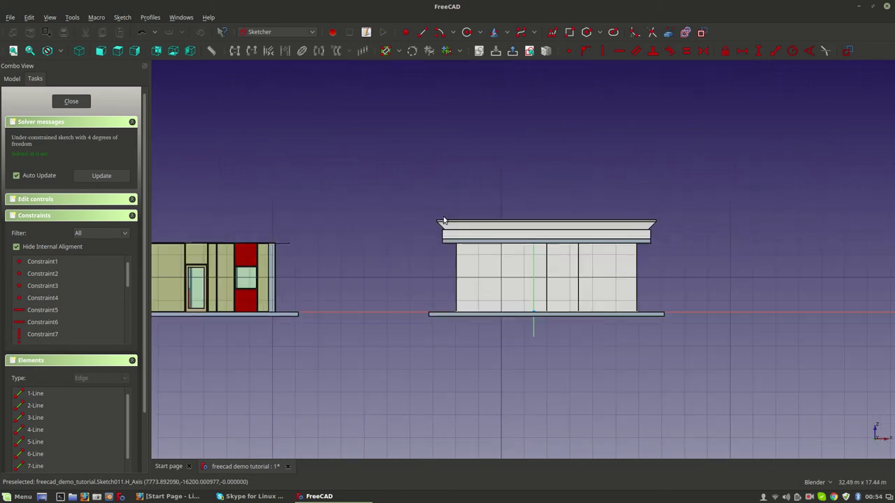
{"action": "scroll", "coordinate": [443, 221], "scroll_direction": "down", "scroll_amount": 2}
{"action": "middle_click_drag", "start_coordinate": [272, 226], "coordinate": [491, 252], "text": "shift"}
{"action": "scroll", "coordinate": [324, 266], "scroll_direction": "up", "scroll_amount": 4}
{"action": "scroll", "coordinate": [408, 271], "scroll_direction": "down", "scroll_amount": 2}
{"action": "left_click_drag", "start_coordinate": [361, 241], "coordinate": [524, 395]}
{"action": "scroll", "coordinate": [542, 387], "scroll_direction": "down", "scroll_amount": 1}
Drag the selected window frame sketch lines onto the right building's wall face.
{"action": "middle_click_drag", "start_coordinate": [543, 386], "coordinate": [348, 301], "text": "shift"}
{"action": "left_click_drag", "start_coordinate": [261, 289], "coordinate": [802, 322]}
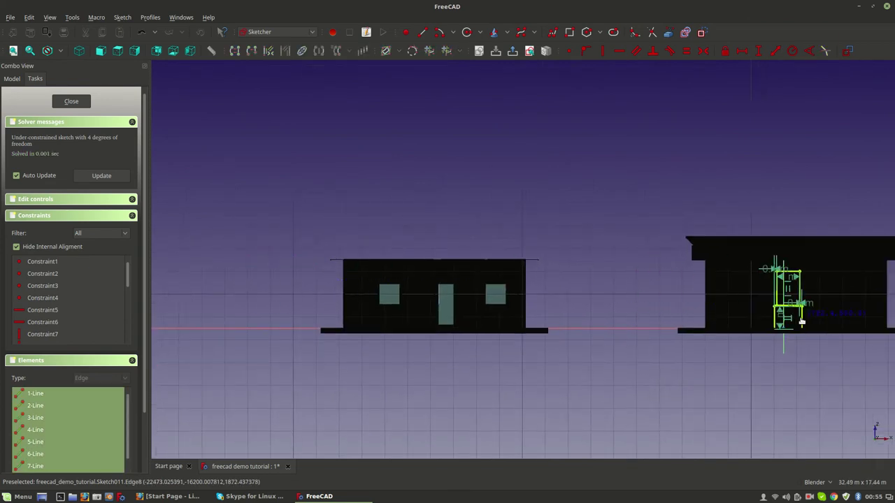
{"action": "scroll", "coordinate": [447, 293], "scroll_direction": "down", "scroll_amount": 2}
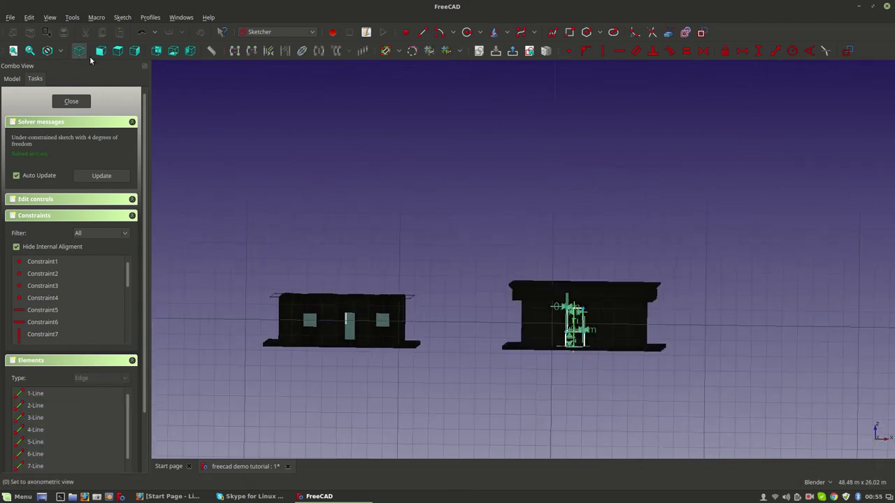
Inspect both buildings in isometric view across wireframe, shaded and flat draw styles, ending on flat lines.
{"action": "left_click", "coordinate": [88, 59]}
{"action": "left_click", "coordinate": [61, 51]}
{"action": "left_click", "coordinate": [60, 112]}
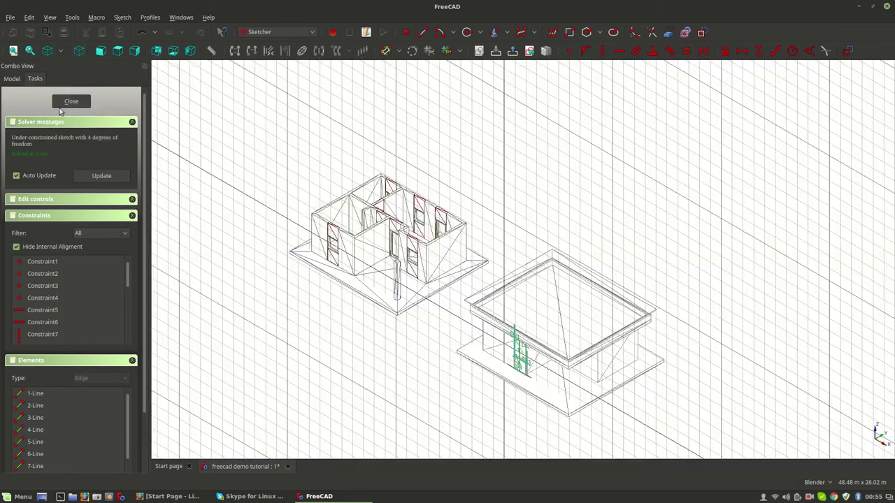
{"action": "left_click", "coordinate": [61, 56]}
{"action": "left_click", "coordinate": [61, 136]}
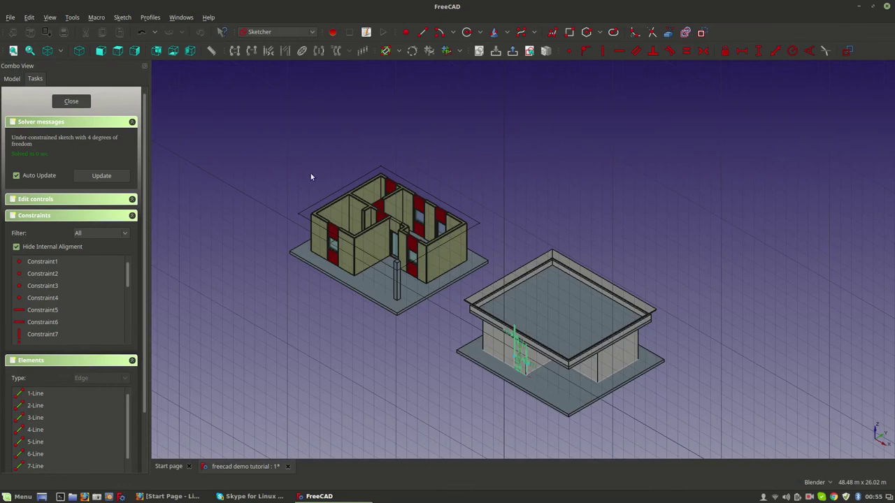
{"action": "left_click", "coordinate": [61, 51]}
{"action": "left_click", "coordinate": [59, 79]}
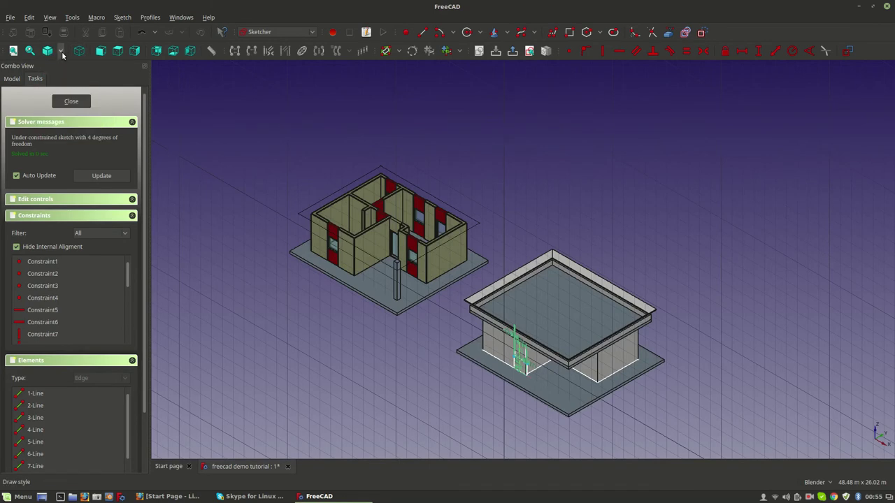
{"action": "left_click", "coordinate": [62, 51]}
{"action": "left_click", "coordinate": [59, 87]}
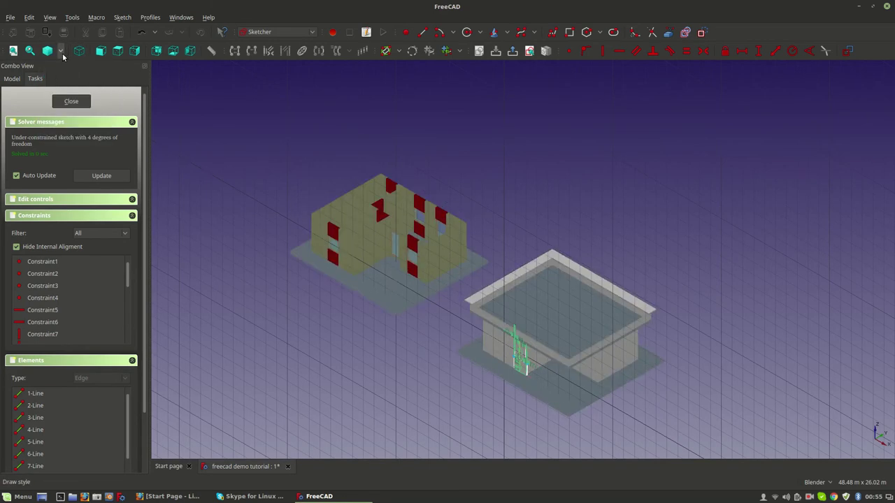
{"action": "left_click", "coordinate": [62, 51]}
{"action": "left_click", "coordinate": [61, 135]}
Zoom back in and return to the straight front view.
{"action": "scroll", "coordinate": [586, 395], "scroll_direction": "up", "scroll_amount": 3}
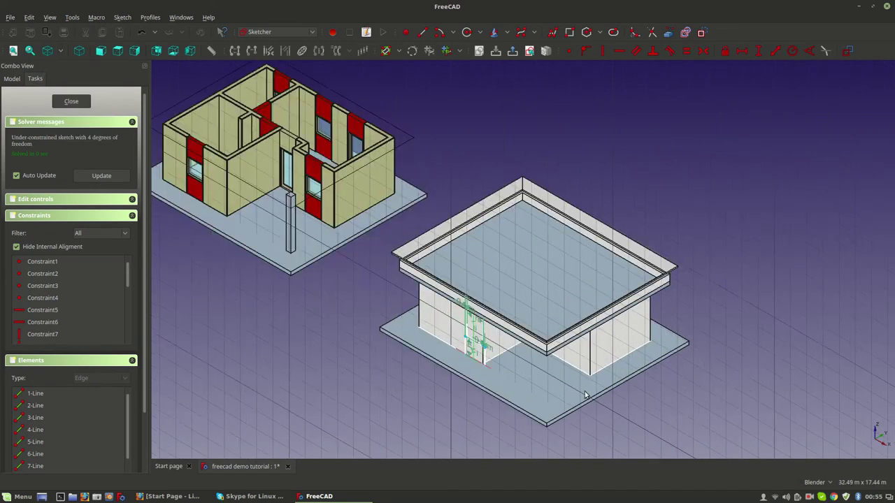
{"action": "scroll", "coordinate": [586, 396], "scroll_direction": "up", "scroll_amount": 3}
{"action": "left_click", "coordinate": [101, 50]}
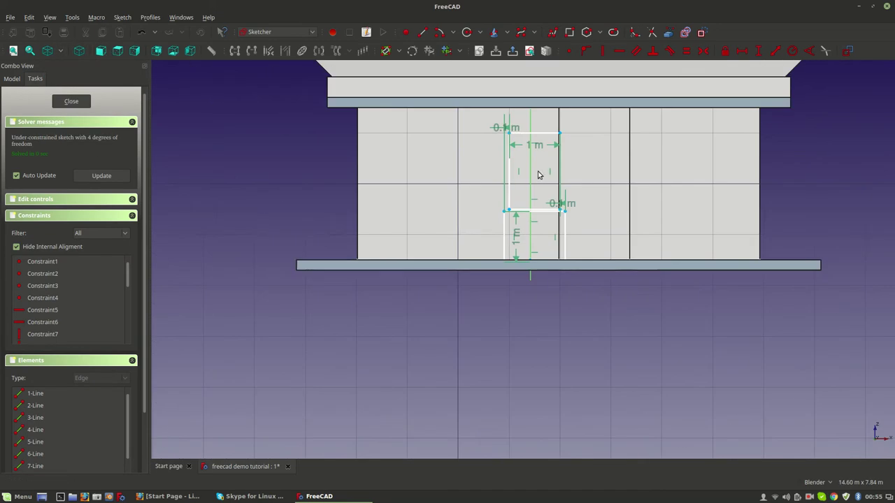
Shift the frame on the wall and spread the 0.1 m and 1 m labels outward.
{"action": "scroll", "coordinate": [538, 175], "scroll_direction": "up", "scroll_amount": 2}
{"action": "mouse_move", "coordinate": [484, 250]}
{"action": "left_mouse_down"}
{"action": "mouse_move", "coordinate": [414, 247]}
{"action": "mouse_move", "coordinate": [407, 308]}
{"action": "mouse_move", "coordinate": [462, 283]}
{"action": "mouse_move", "coordinate": [470, 201]}
{"action": "mouse_move", "coordinate": [434, 225]}
{"action": "left_mouse_up"}
{"action": "left_click_drag", "start_coordinate": [382, 244], "coordinate": [338, 246]}
{"action": "left_click_drag", "start_coordinate": [483, 217], "coordinate": [516, 231]}
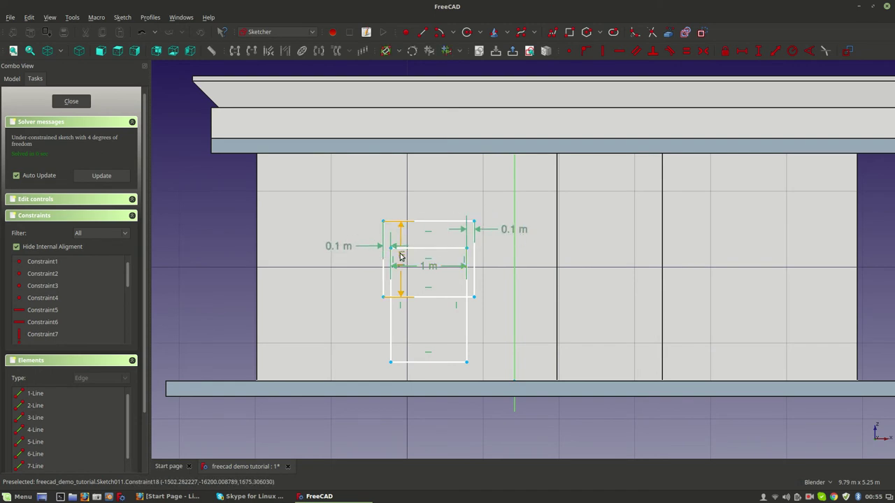
{"action": "left_click_drag", "start_coordinate": [377, 257], "coordinate": [287, 257]}
{"action": "mouse_move", "coordinate": [429, 266]}
{"action": "left_mouse_down"}
{"action": "mouse_move", "coordinate": [438, 386]}
{"action": "mouse_move", "coordinate": [473, 286]}
{"action": "mouse_move", "coordinate": [480, 305]}
{"action": "left_mouse_up"}
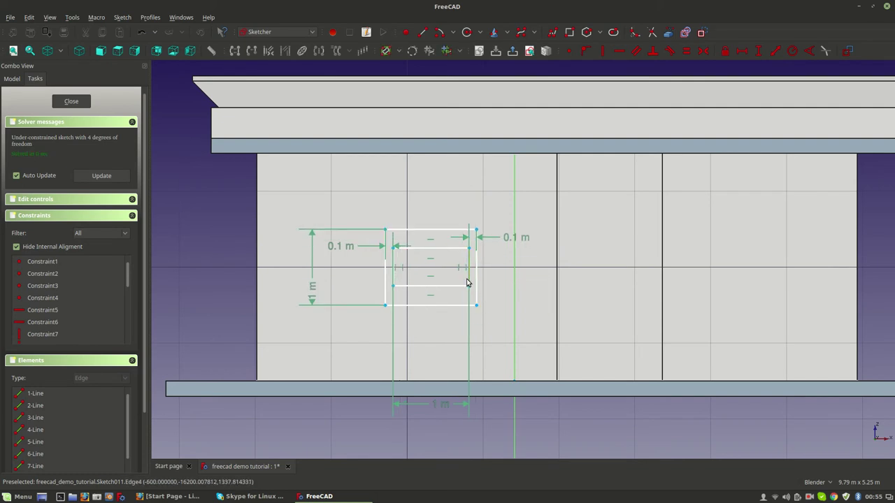
Place both 0.1 m dimensions above the frame and the 1 m dimensions snugly beside and below it.
{"action": "left_click_drag", "start_coordinate": [516, 238], "coordinate": [533, 214]}
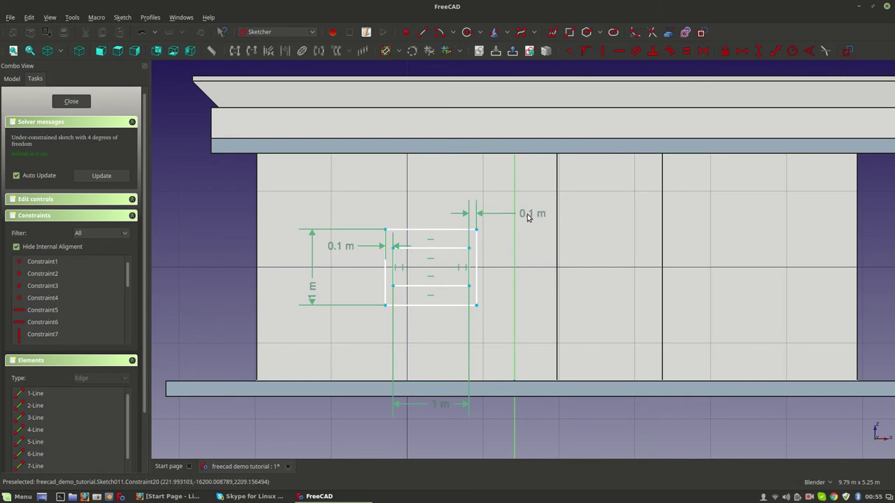
{"action": "left_click_drag", "start_coordinate": [342, 239], "coordinate": [345, 215]}
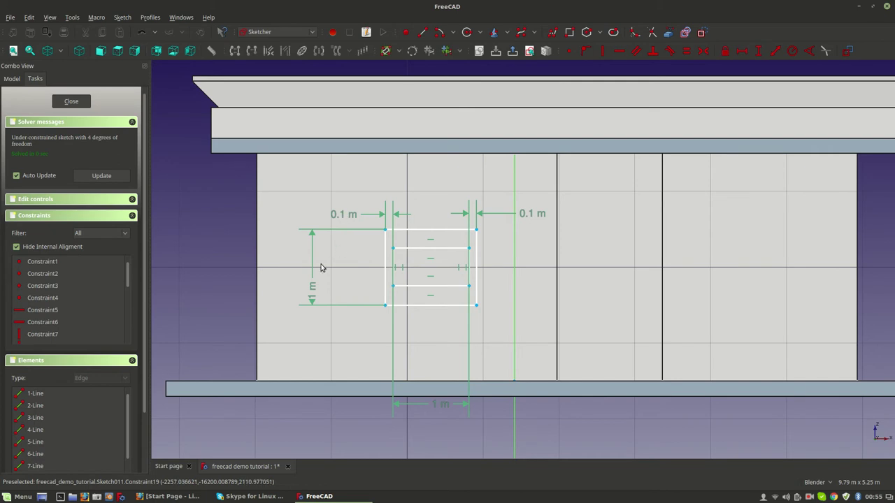
{"action": "left_click_drag", "start_coordinate": [311, 288], "coordinate": [364, 274]}
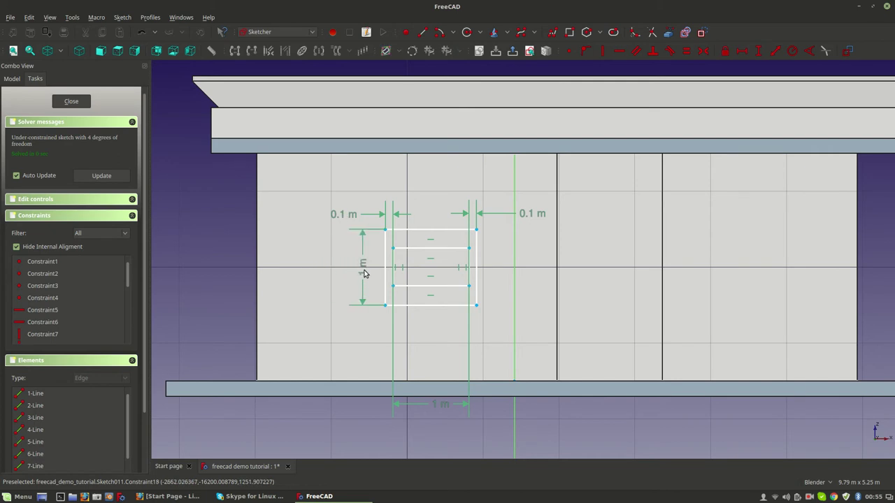
{"action": "left_click_drag", "start_coordinate": [445, 408], "coordinate": [436, 331]}
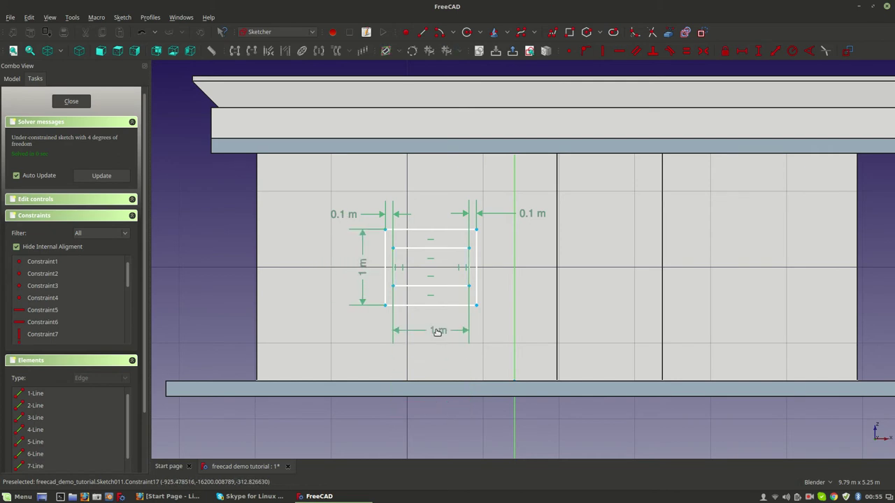
{"action": "scroll", "coordinate": [458, 311], "scroll_direction": "up", "scroll_amount": 4}
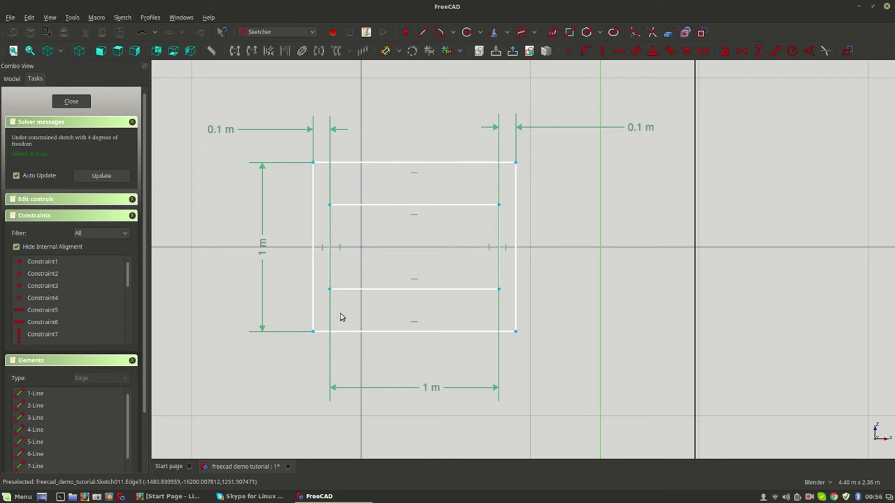
Add a 0.1 m vertical top frame thickness and delete the bottom 1 m width dimension.
{"action": "left_click", "coordinate": [329, 205]}
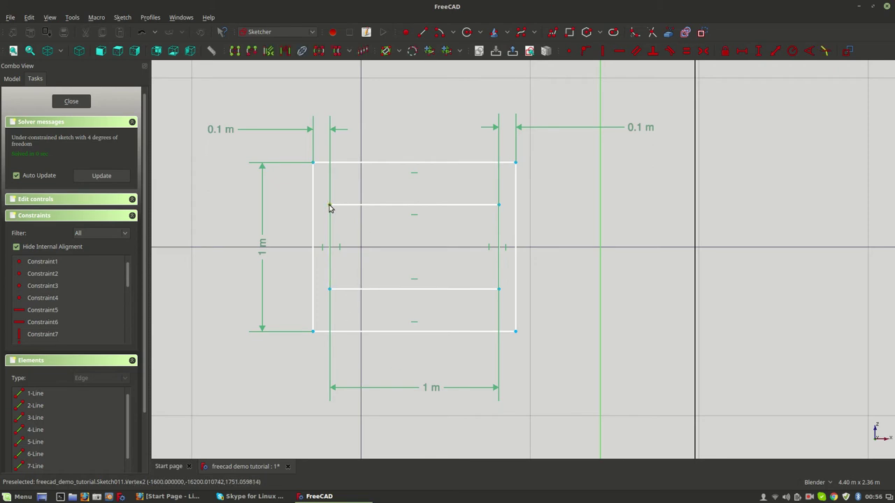
{"action": "left_click", "coordinate": [314, 164]}
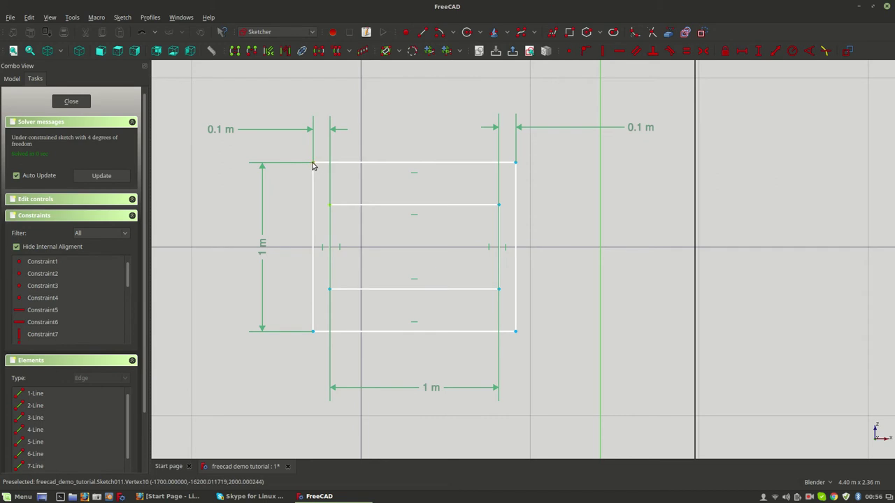
{"action": "left_click", "coordinate": [759, 50]}
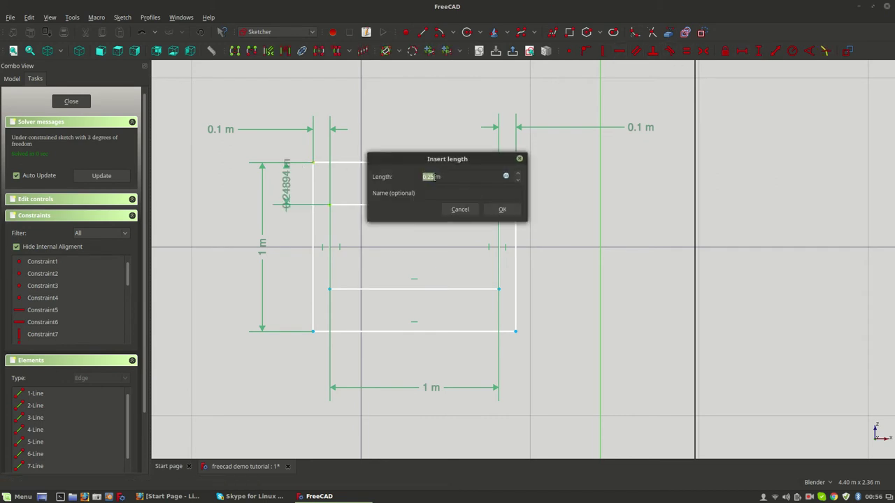
{"action": "type", "text": "1"}
{"action": "left_click", "coordinate": [502, 209]}
{"action": "left_click_drag", "start_coordinate": [289, 179], "coordinate": [372, 131]}
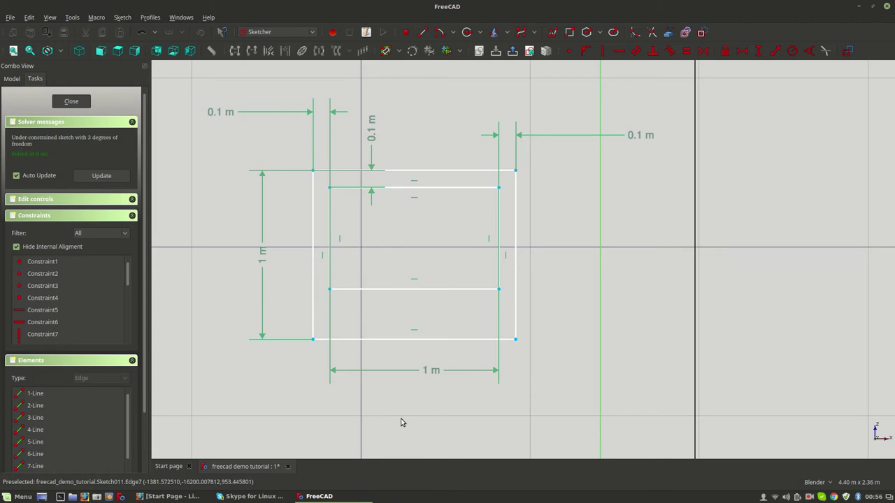
{"action": "left_click", "coordinate": [429, 369]}
{"action": "key", "text": "Delete"}
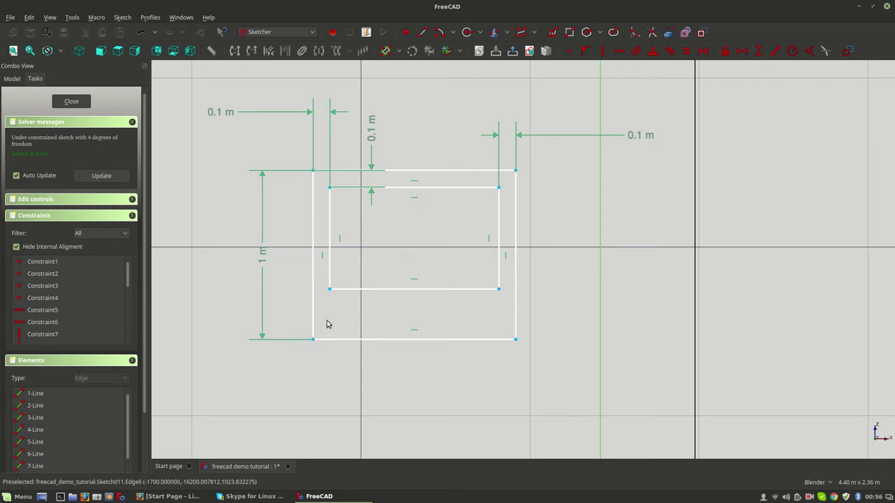
Constrain the bottom frame thickness to 0.1 m vertically between the bottom-left corners.
{"action": "left_click", "coordinate": [328, 292]}
{"action": "left_click", "coordinate": [313, 340]}
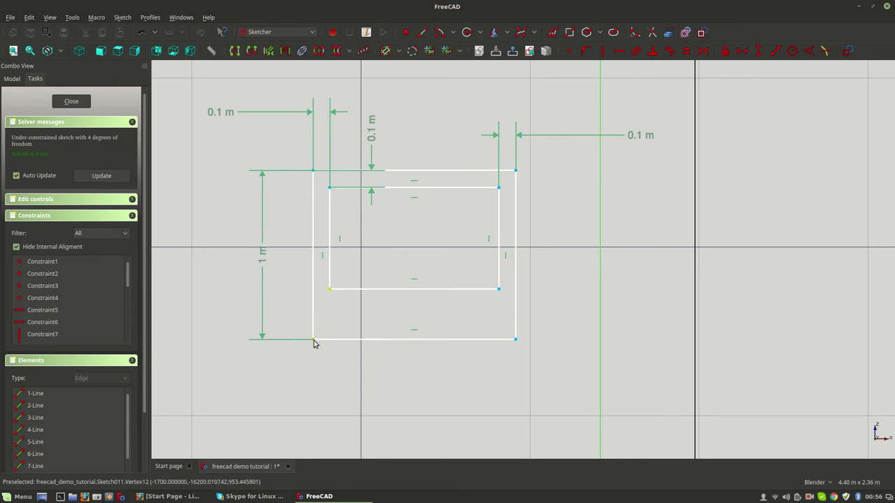
{"action": "left_click", "coordinate": [741, 51]}
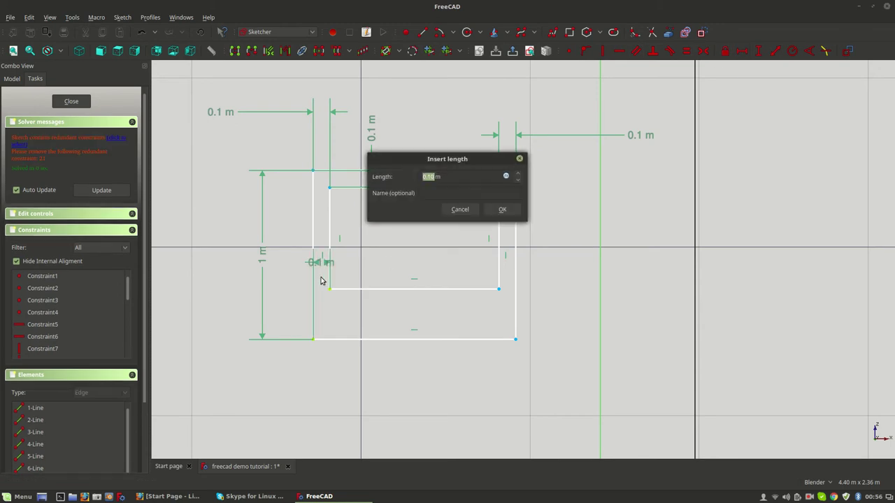
{"action": "left_click", "coordinate": [469, 211]}
{"action": "left_click", "coordinate": [329, 289]}
{"action": "left_click", "coordinate": [313, 340]}
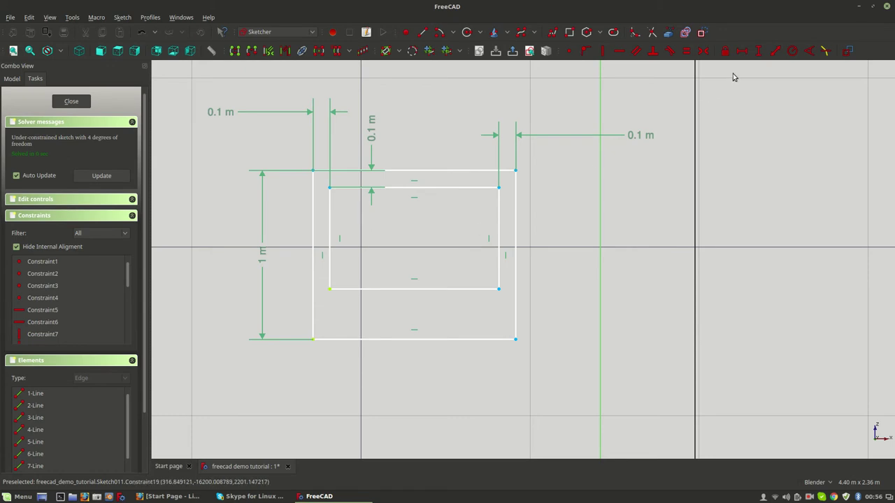
{"action": "left_click", "coordinate": [758, 50]}
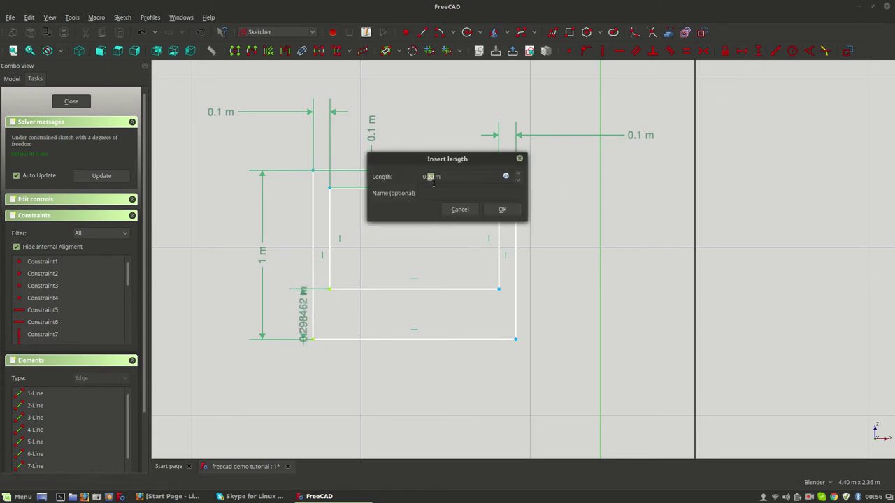
{"action": "key", "text": "Return"}
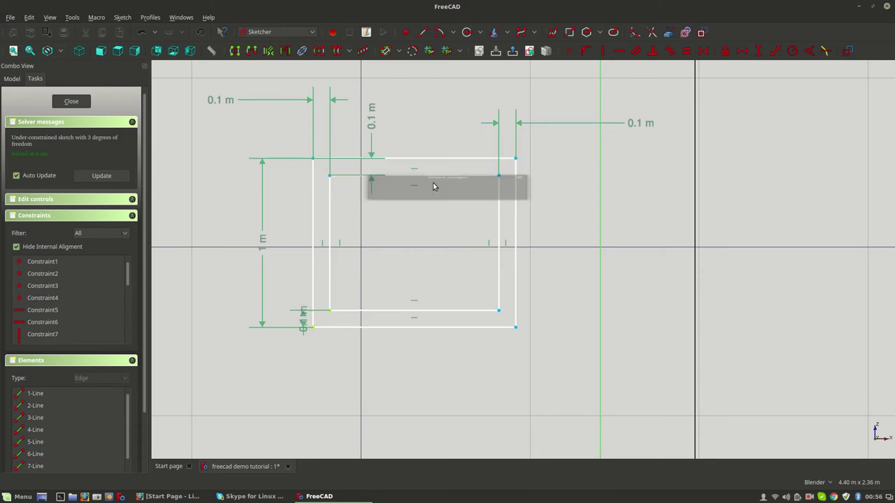
{"action": "left_click_drag", "start_coordinate": [305, 326], "coordinate": [362, 273]}
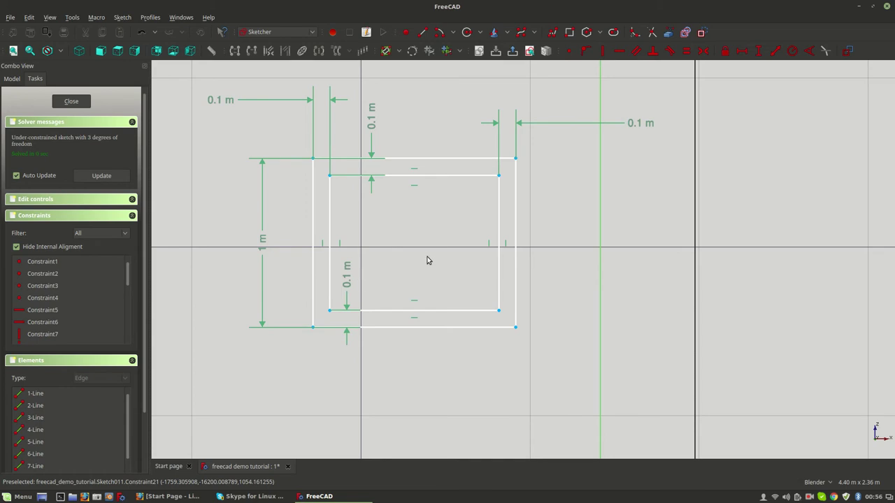
{"action": "scroll", "coordinate": [428, 260], "scroll_direction": "down", "scroll_amount": 5}
{"action": "scroll", "coordinate": [437, 294], "scroll_direction": "up", "scroll_amount": 3}
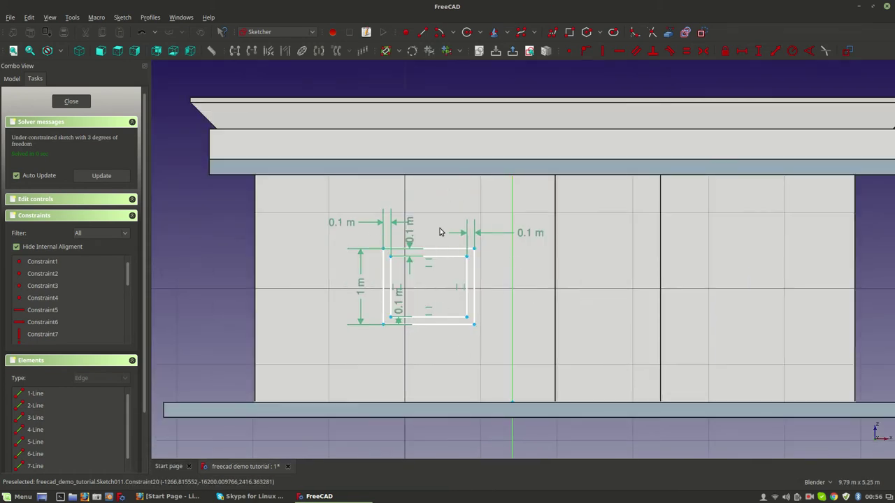
Pull the wall face's surrounding edges into the window sketch with the External geometry tool.
{"action": "scroll", "coordinate": [606, 242], "scroll_direction": "up", "scroll_amount": 2}
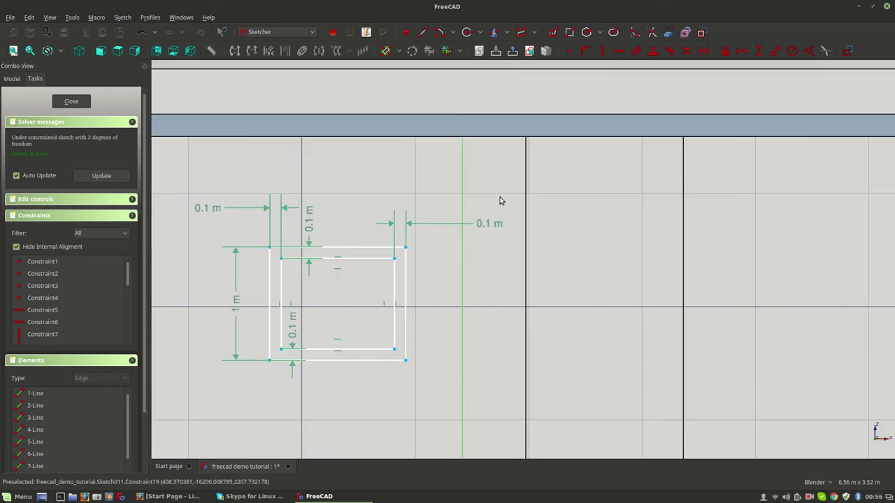
{"action": "scroll", "coordinate": [501, 198], "scroll_direction": "down", "scroll_amount": 2}
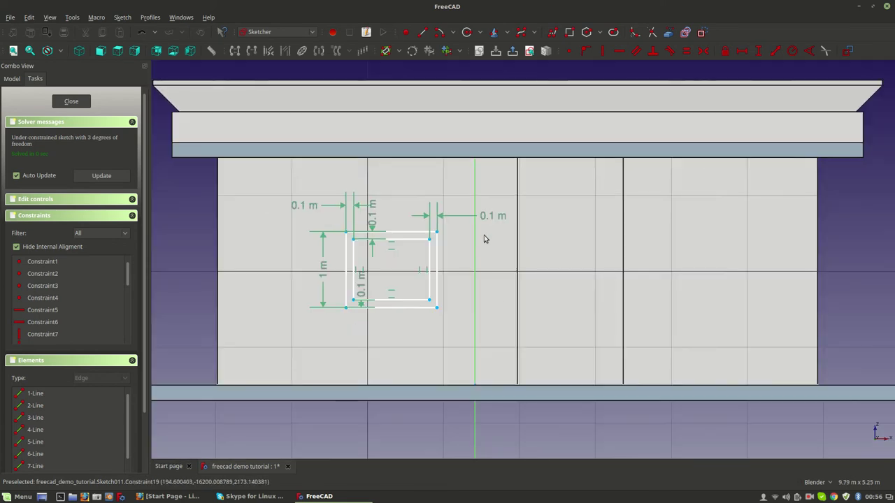
{"action": "left_click", "coordinate": [668, 33]}
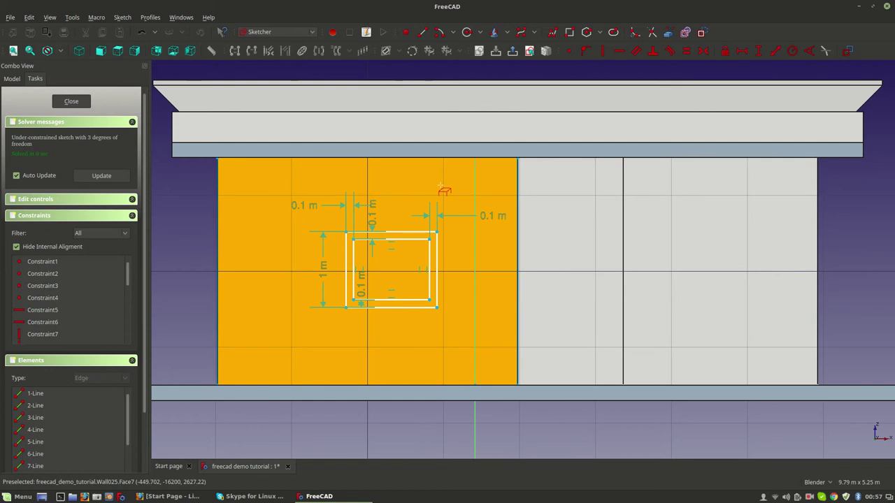
{"action": "scroll", "coordinate": [369, 234], "scroll_direction": "down", "scroll_amount": 3}
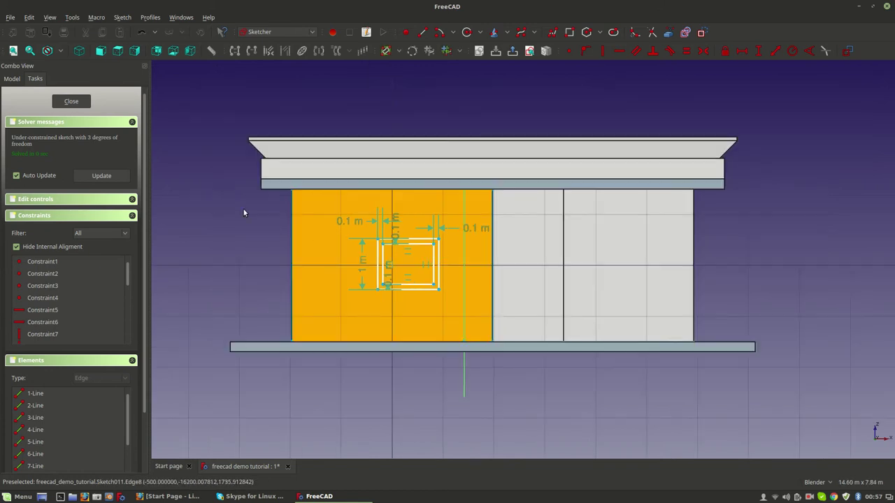
{"action": "scroll", "coordinate": [243, 209], "scroll_direction": "up", "scroll_amount": 3}
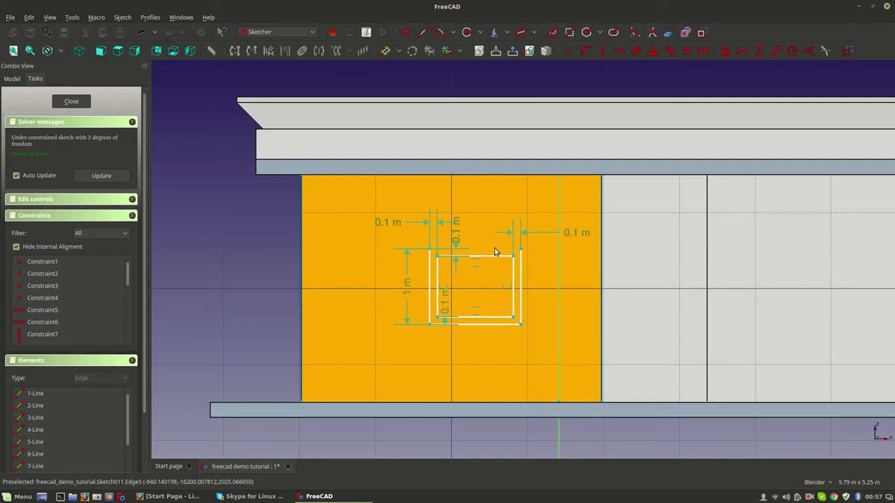
{"action": "scroll", "coordinate": [490, 257], "scroll_direction": "down", "scroll_amount": 2}
{"action": "scroll", "coordinate": [482, 262], "scroll_direction": "down", "scroll_amount": 1}
{"action": "scroll", "coordinate": [468, 259], "scroll_direction": "up", "scroll_amount": 3}
Select both wall edges and the frame's top line; the symmetric constraint attempt is rejected.
{"action": "mouse_move", "coordinate": [455, 254]}
{"action": "middle_mouse_down"}
{"action": "mouse_move", "coordinate": [363, 259]}
{"action": "mouse_move", "coordinate": [368, 273]}
{"action": "mouse_move", "coordinate": [583, 235]}
{"action": "mouse_move", "coordinate": [652, 315]}
{"action": "mouse_move", "coordinate": [584, 295]}
{"action": "middle_mouse_up"}
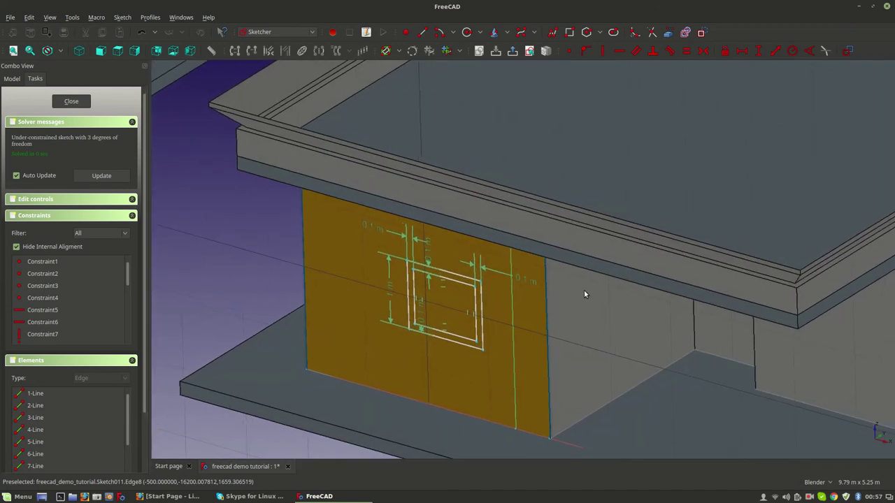
{"action": "left_click_drag", "start_coordinate": [449, 275], "coordinate": [429, 277]}
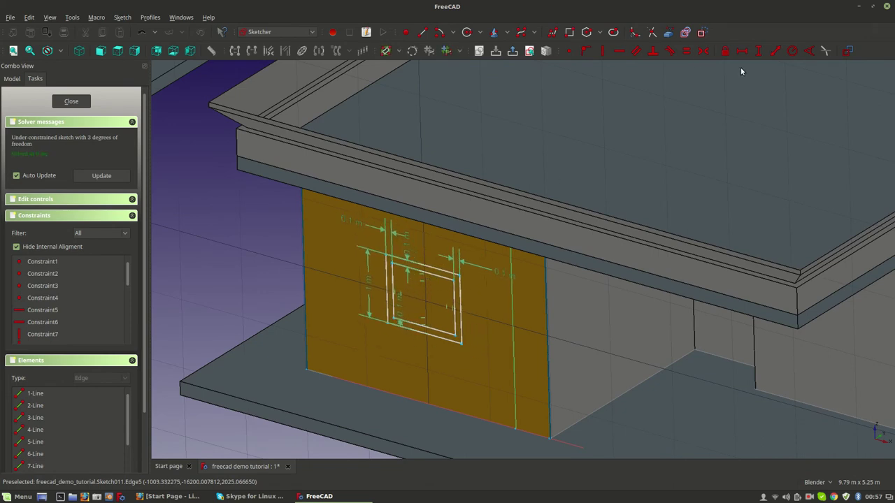
{"action": "left_click", "coordinate": [301, 227]}
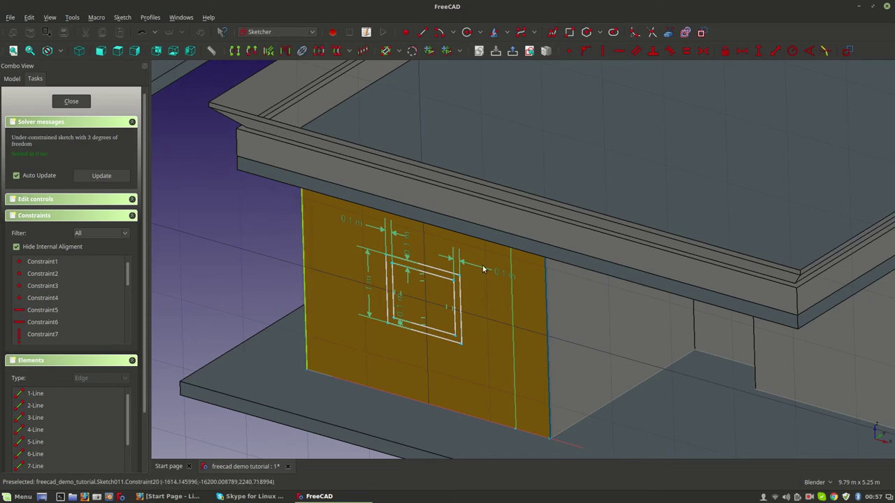
{"action": "left_click", "coordinate": [546, 286]}
{"action": "left_click", "coordinate": [423, 268]}
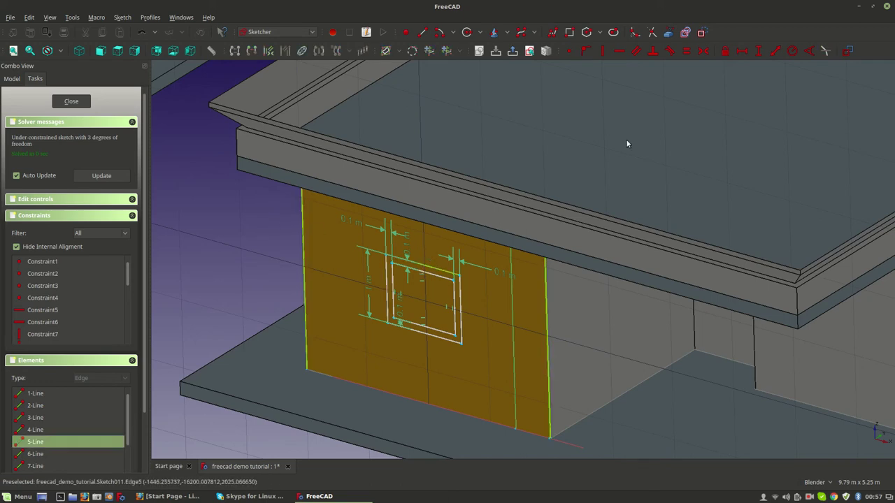
{"action": "left_click", "coordinate": [711, 51]}
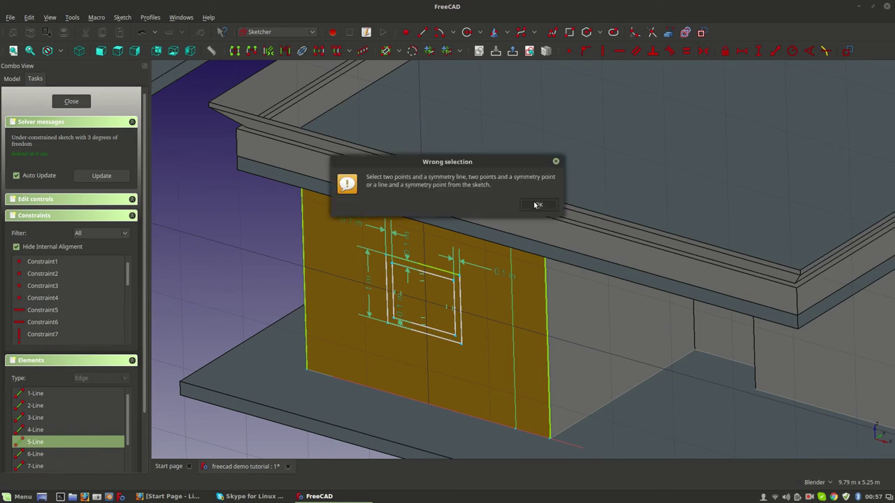
{"action": "left_click", "coordinate": [537, 203]}
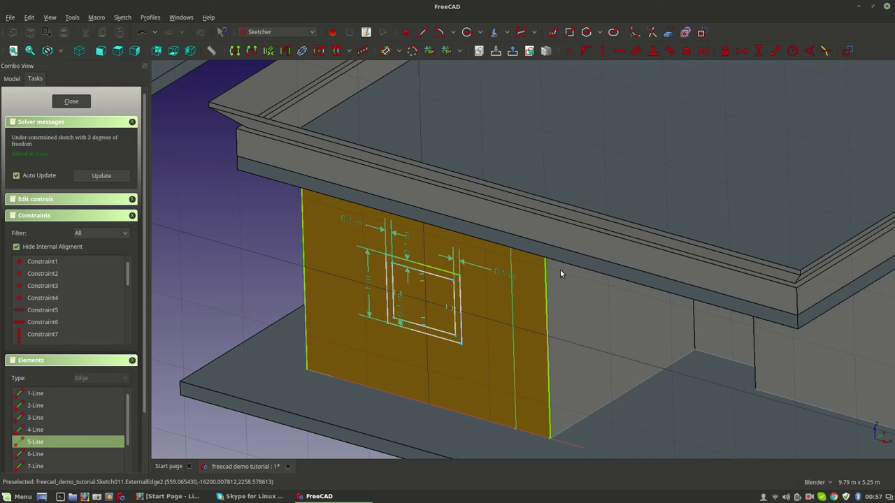
Fix the frame 1.35 m from the left wall edge and 1.4 m from the right, tidying both labels.
{"action": "left_click", "coordinate": [813, 494]}
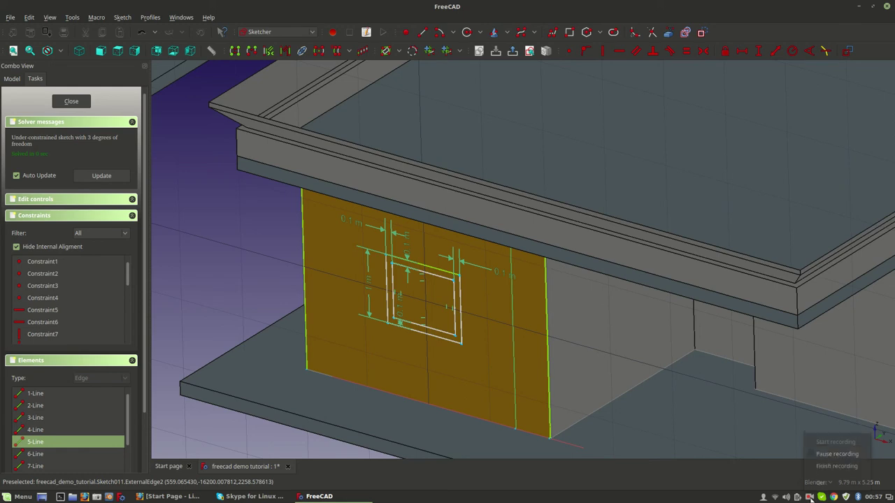
{"action": "left_click", "coordinate": [838, 448]}
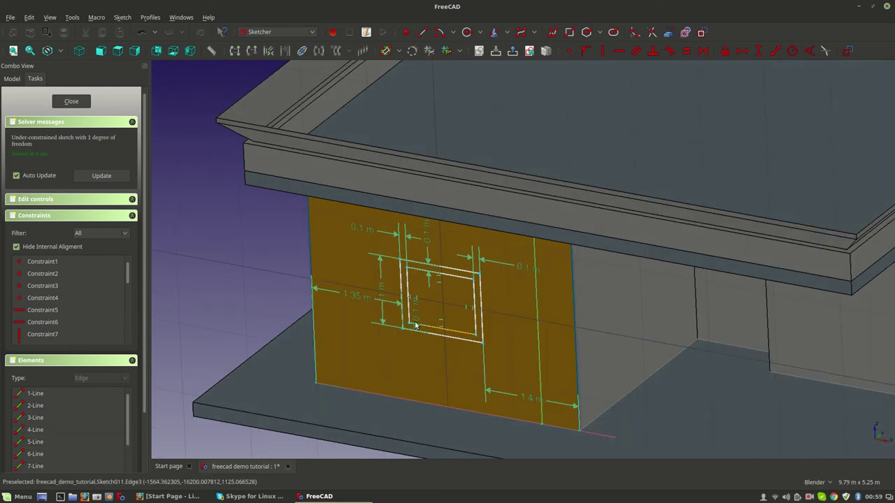
{"action": "left_click_drag", "start_coordinate": [359, 300], "coordinate": [356, 356]}
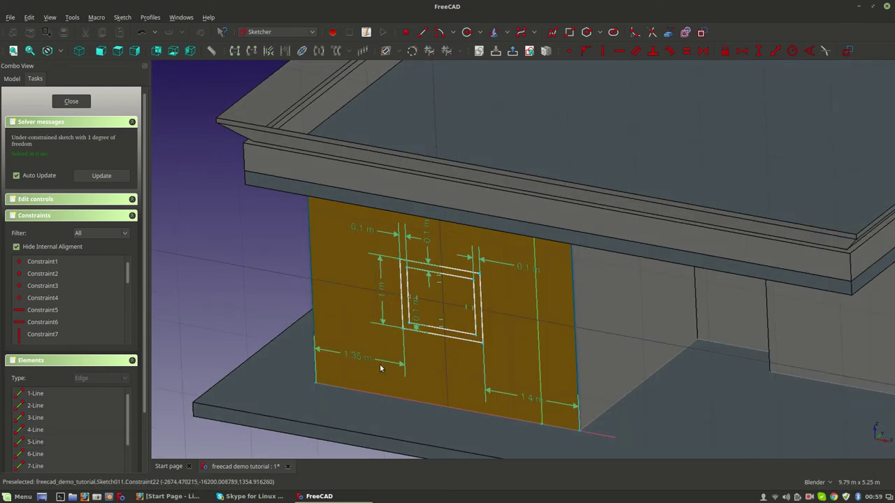
{"action": "left_click_drag", "start_coordinate": [532, 400], "coordinate": [528, 393]}
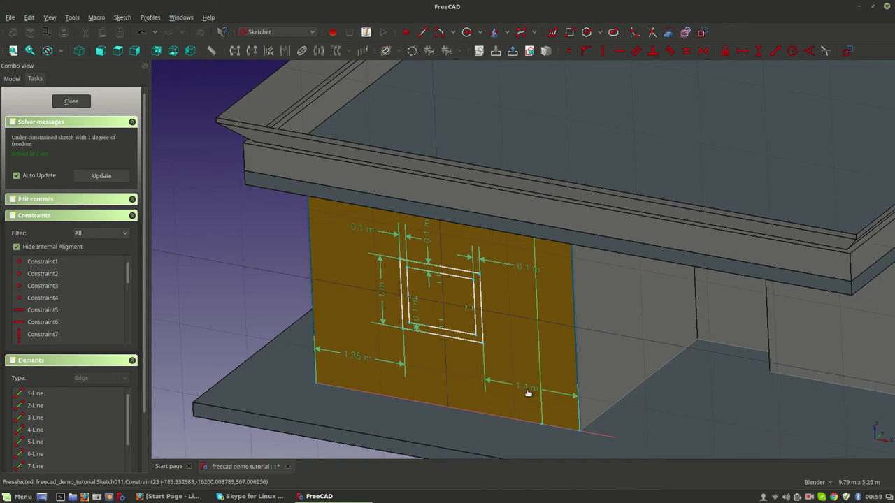
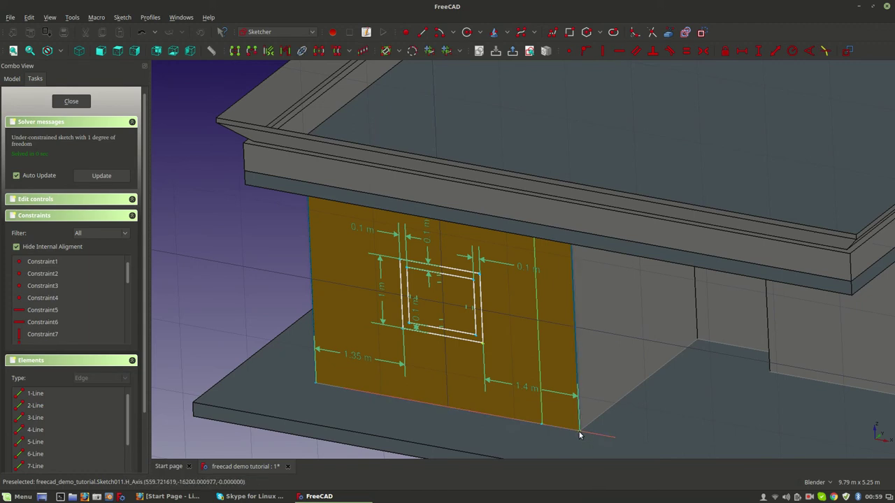
Constrain the window sketch's sill to 1 m above the wall base and close the sketch.
{"action": "left_click", "coordinate": [757, 53]}
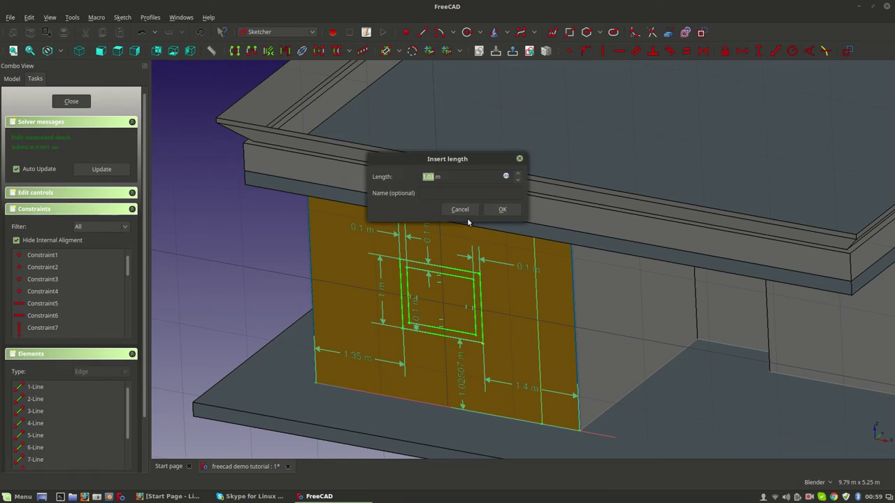
{"action": "key", "text": "Return"}
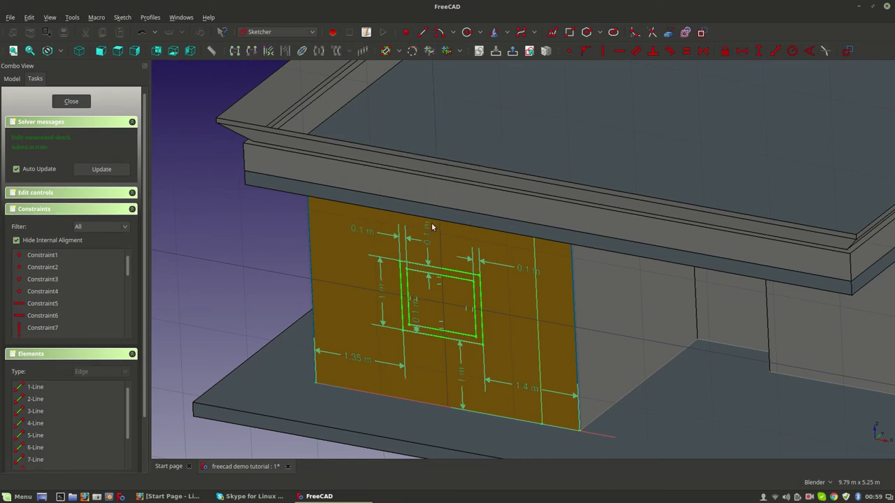
{"action": "left_click", "coordinate": [78, 103]}
Set the view's draw style to No shading.
{"action": "scroll", "coordinate": [354, 284], "scroll_direction": "down", "scroll_amount": 5}
{"action": "mouse_move", "coordinate": [353, 284]}
{"action": "middle_mouse_down"}
{"action": "mouse_move", "coordinate": [569, 319]}
{"action": "mouse_move", "coordinate": [507, 337]}
{"action": "mouse_move", "coordinate": [574, 293]}
{"action": "mouse_move", "coordinate": [626, 234]}
{"action": "mouse_move", "coordinate": [531, 203]}
{"action": "middle_mouse_up"}
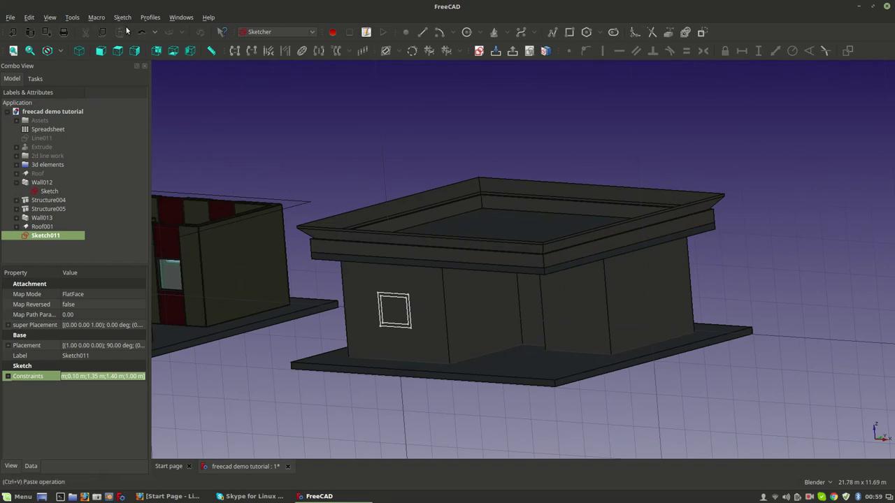
{"action": "left_click", "coordinate": [61, 51]}
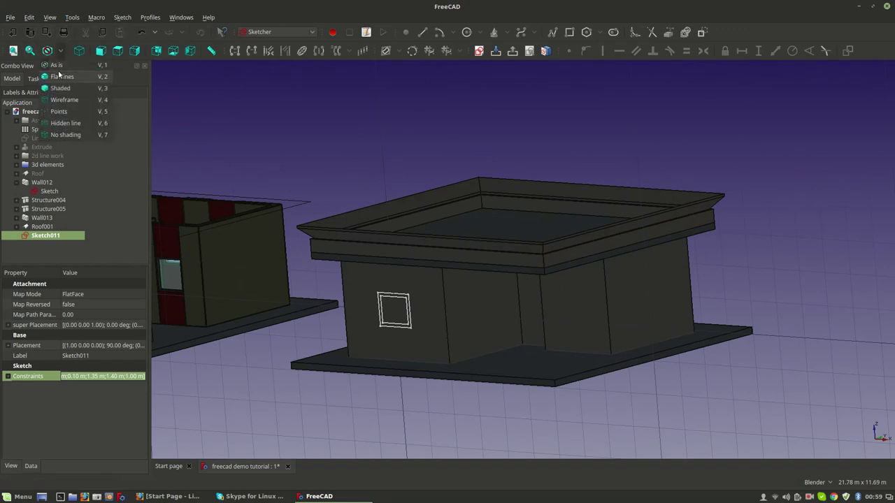
{"action": "left_click", "coordinate": [60, 77]}
{"action": "left_click", "coordinate": [62, 52]}
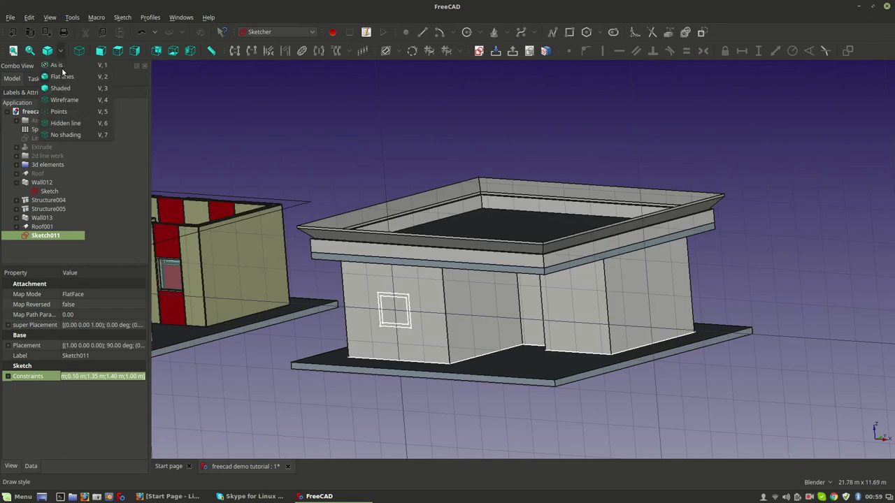
{"action": "left_click", "coordinate": [63, 135]}
Select Sketch011 and switch to the Arch workbench.
{"action": "mouse_move", "coordinate": [571, 304]}
{"action": "middle_mouse_down"}
{"action": "mouse_move", "coordinate": [604, 332]}
{"action": "mouse_move", "coordinate": [595, 298]}
{"action": "middle_mouse_up"}
{"action": "left_click", "coordinate": [42, 228]}
{"action": "left_click", "coordinate": [43, 235]}
{"action": "middle_click_drag", "start_coordinate": [413, 325], "coordinate": [452, 374]}
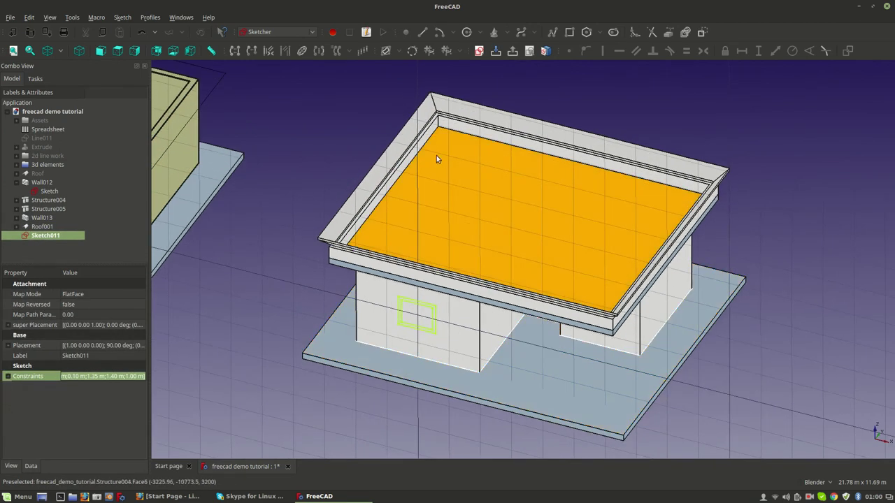
{"action": "left_click", "coordinate": [280, 31]}
{"action": "left_click", "coordinate": [265, 8]}
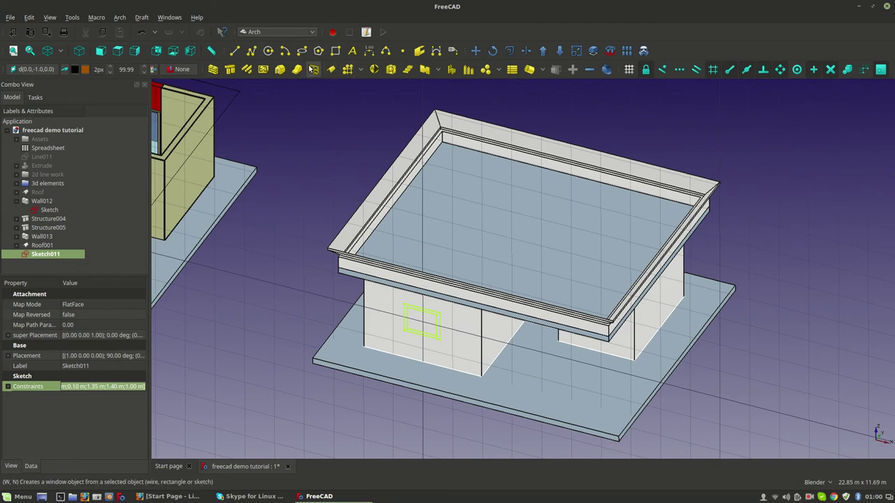
Create an Arch window from Sketch011 that opens a hole in the front wall.
{"action": "left_click", "coordinate": [315, 73]}
{"action": "scroll", "coordinate": [459, 352], "scroll_direction": "up", "scroll_amount": 5}
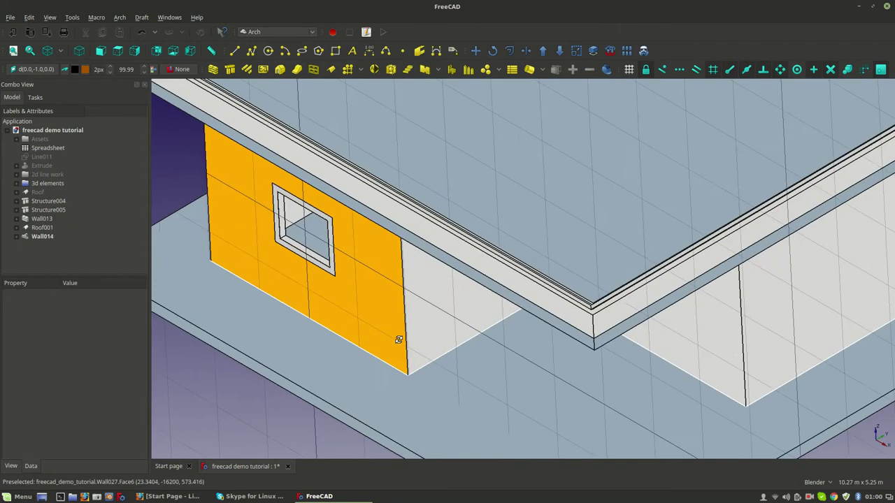
{"action": "middle_click_drag", "start_coordinate": [488, 399], "coordinate": [543, 311]}
{"action": "scroll", "coordinate": [466, 296], "scroll_direction": "up", "scroll_amount": 3}
{"action": "scroll", "coordinate": [546, 311], "scroll_direction": "down", "scroll_amount": 3}
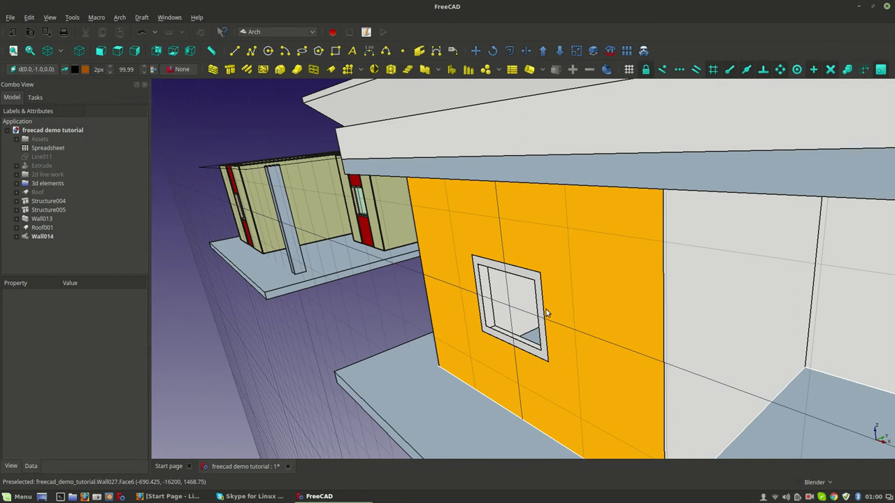
{"action": "middle_click_drag", "start_coordinate": [669, 375], "coordinate": [469, 246]}
{"action": "middle_click_drag", "start_coordinate": [483, 192], "coordinate": [435, 301]}
Expand Wall014 and Window001 in the tree and select the window's sketch.
{"action": "left_click", "coordinate": [16, 236]}
{"action": "left_click", "coordinate": [27, 255]}
{"action": "left_click", "coordinate": [25, 255]}
{"action": "left_click", "coordinate": [53, 263]}
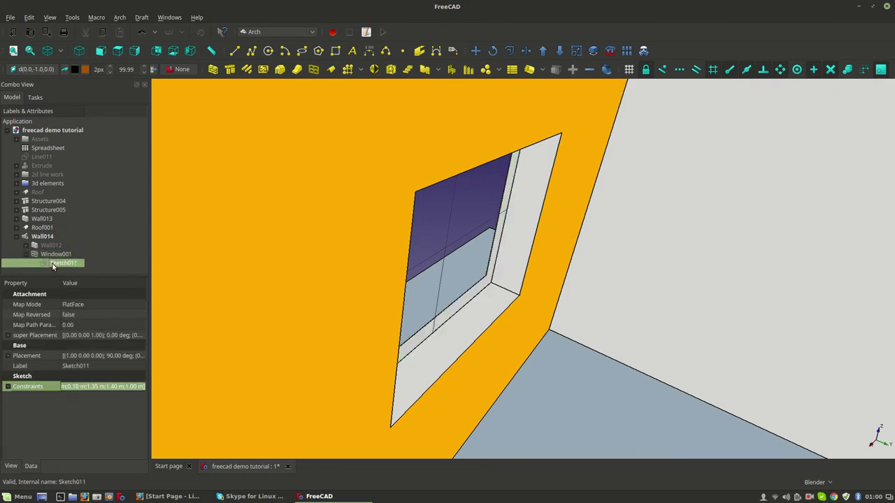
{"action": "middle_click_drag", "start_coordinate": [253, 305], "coordinate": [394, 316]}
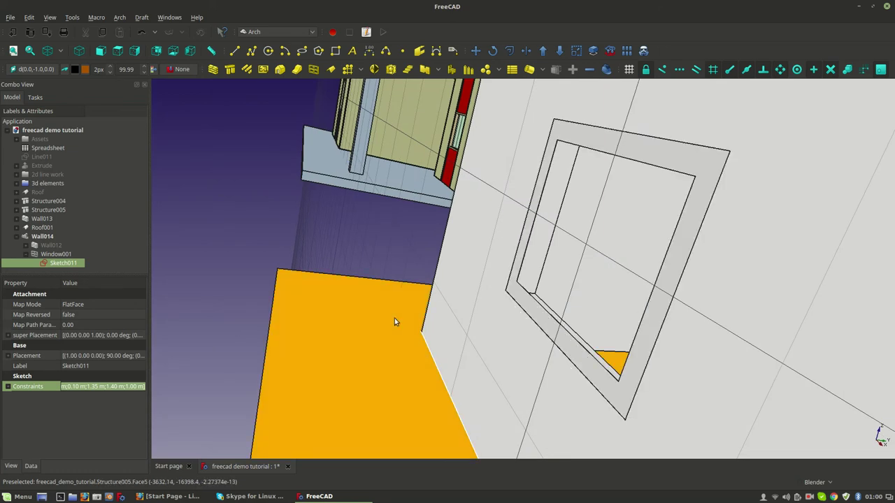
Turn Window001's Default component into a Frame named 'frame' built from Wire0 and Wire1.
{"action": "double_click", "coordinate": [56, 254]}
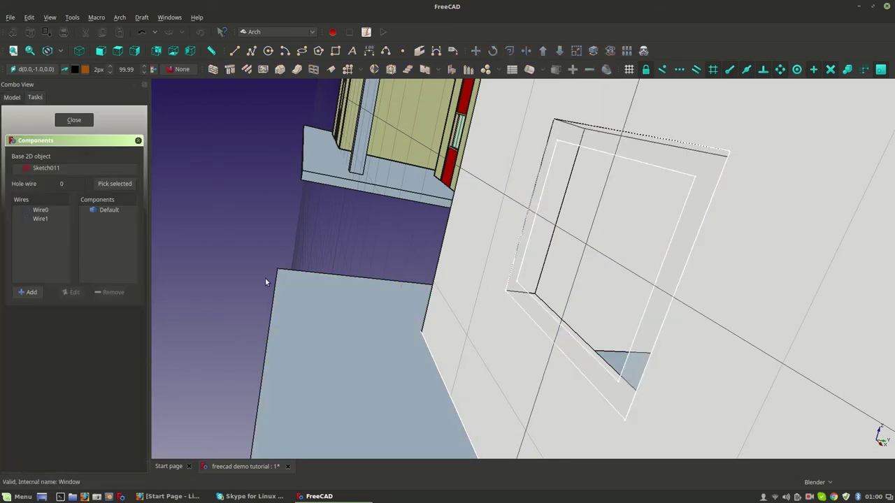
{"action": "middle_click_drag", "start_coordinate": [613, 333], "coordinate": [94, 219]}
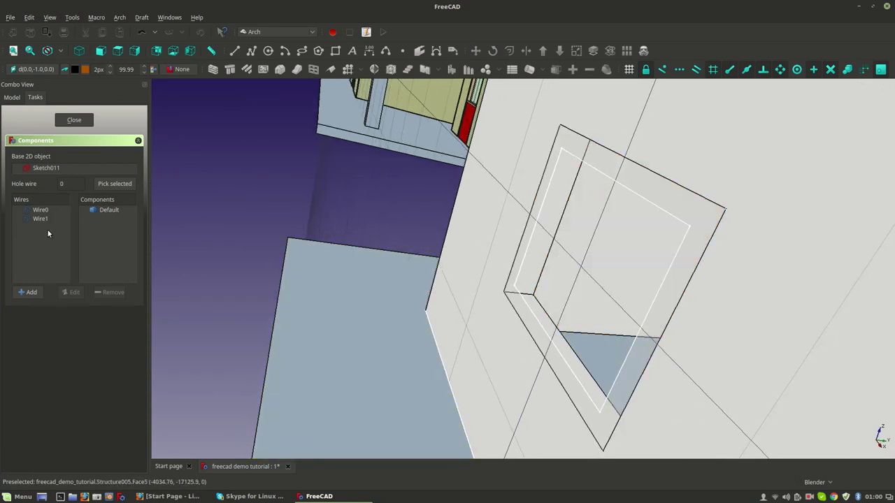
{"action": "left_click", "coordinate": [107, 210]}
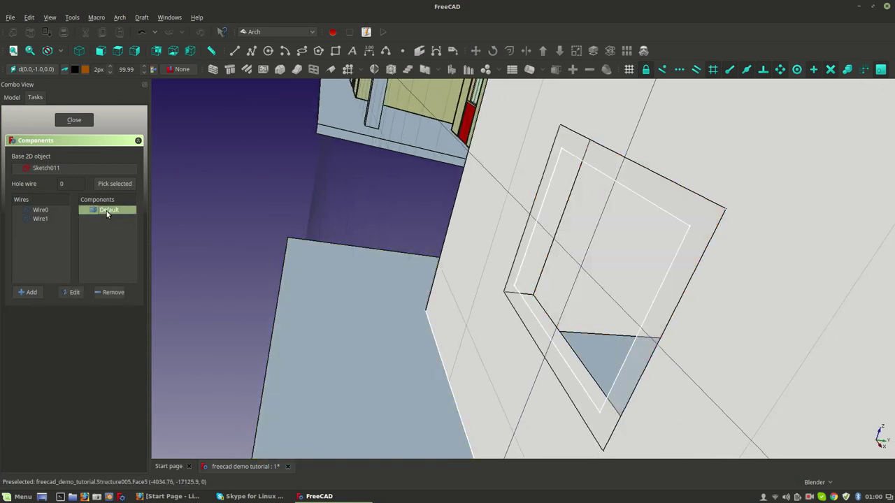
{"action": "left_click", "coordinate": [73, 292]}
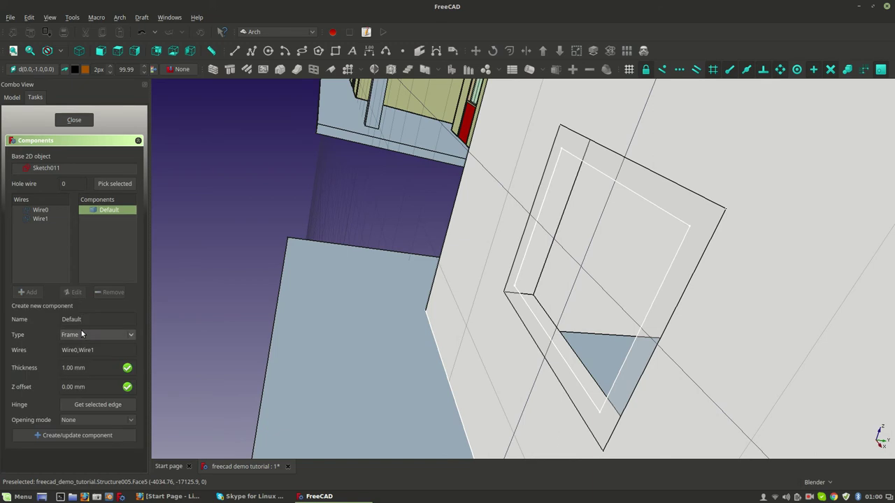
{"action": "left_click_drag", "start_coordinate": [87, 319], "coordinate": [0, 300]}
{"action": "type", "text": "frame"}
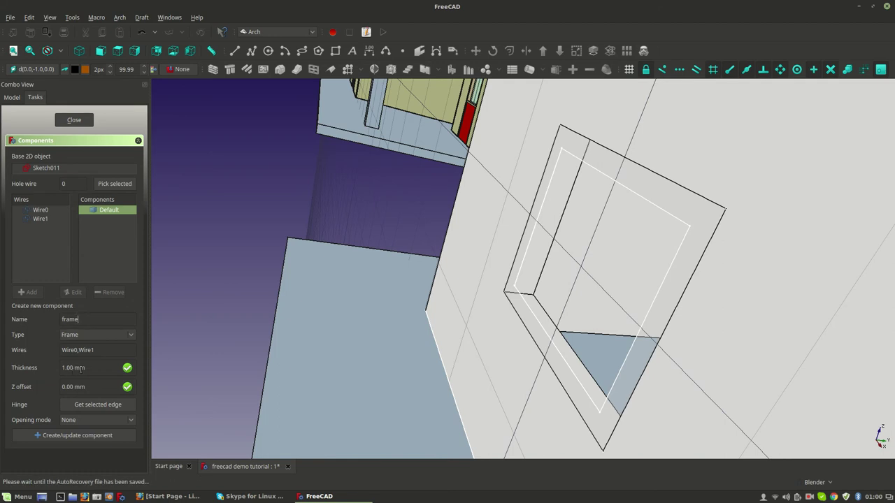
{"action": "left_click_drag", "start_coordinate": [67, 362], "coordinate": [60, 363]}
{"action": "left_click", "coordinate": [74, 367]}
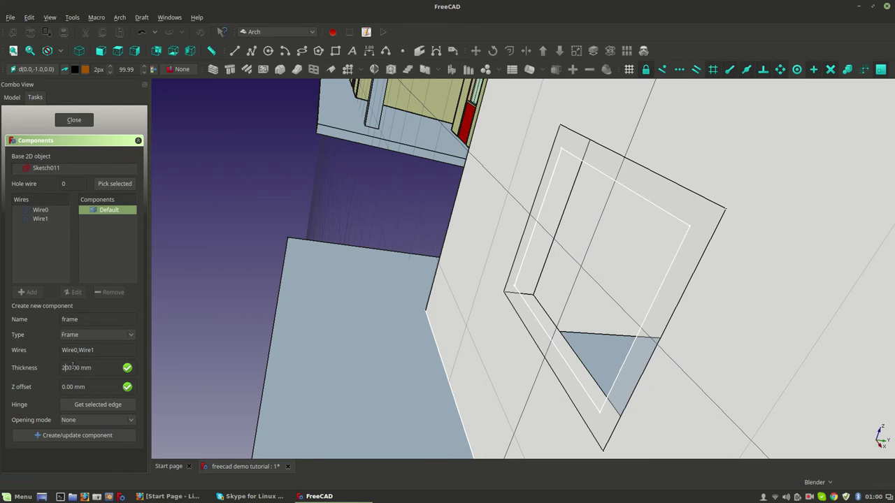
{"action": "left_click", "coordinate": [98, 434]}
{"action": "middle_click_drag", "start_coordinate": [575, 422], "coordinate": [472, 359]}
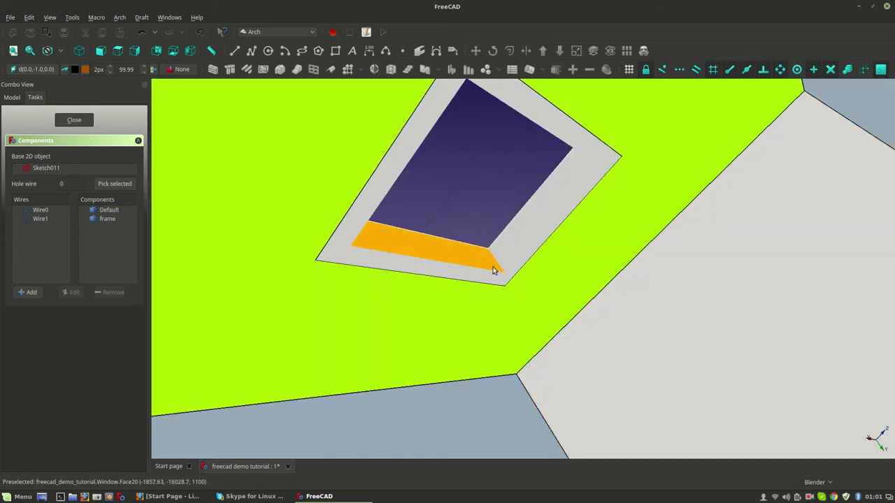
{"action": "middle_click_drag", "start_coordinate": [343, 247], "coordinate": [738, 334]}
{"action": "left_click", "coordinate": [74, 119]}
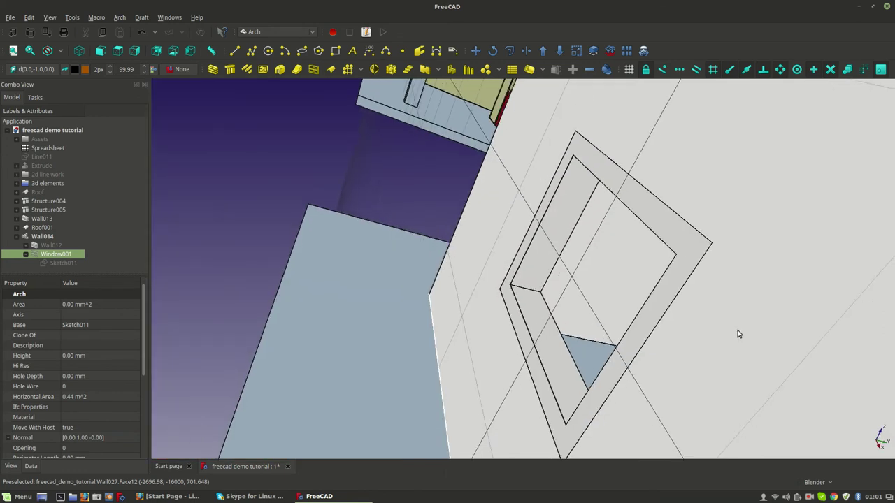
Delete the leftover Default component from Window001.
{"action": "double_click", "coordinate": [55, 255]}
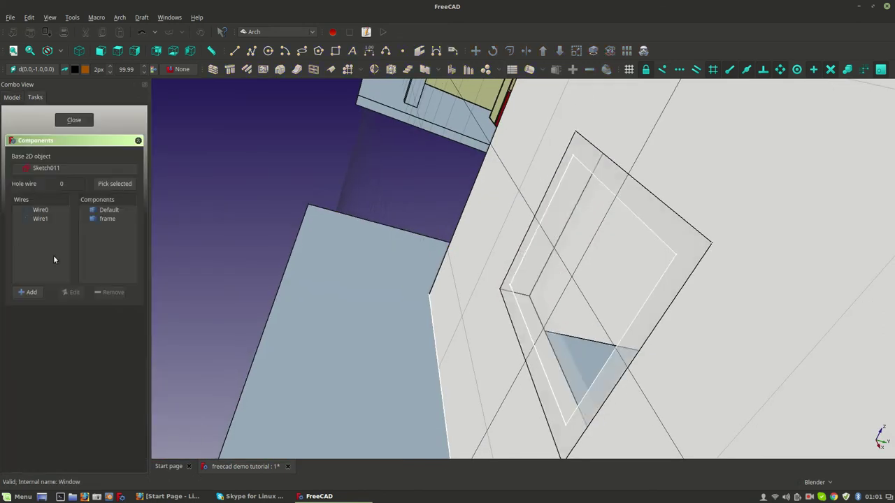
{"action": "left_click", "coordinate": [109, 211]}
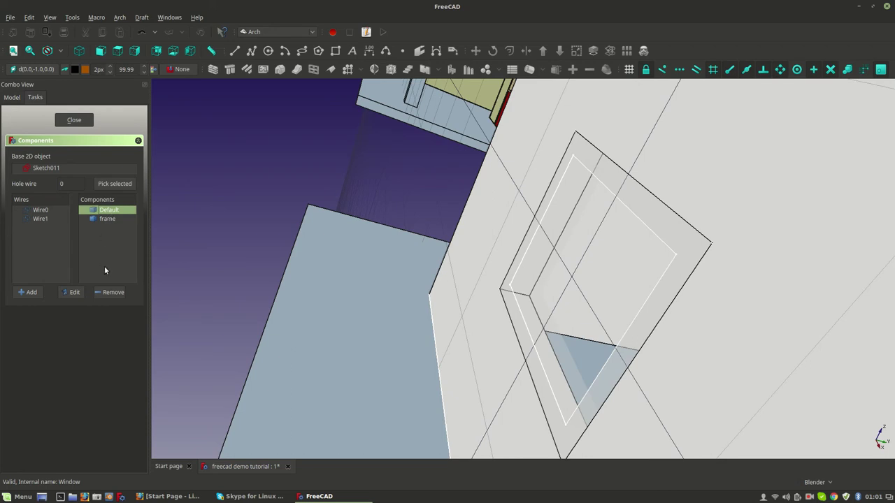
{"action": "left_click", "coordinate": [110, 293]}
{"action": "middle_click_drag", "start_coordinate": [151, 303], "coordinate": [673, 359]}
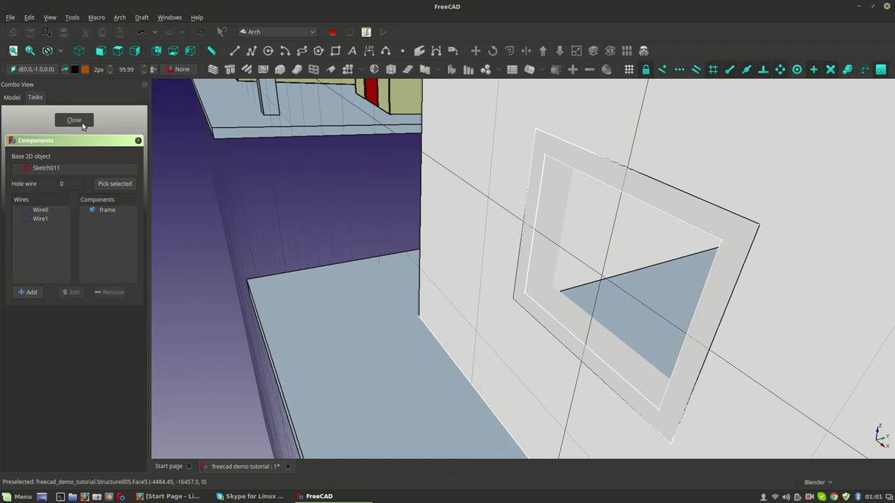
{"action": "left_click", "coordinate": [74, 120]}
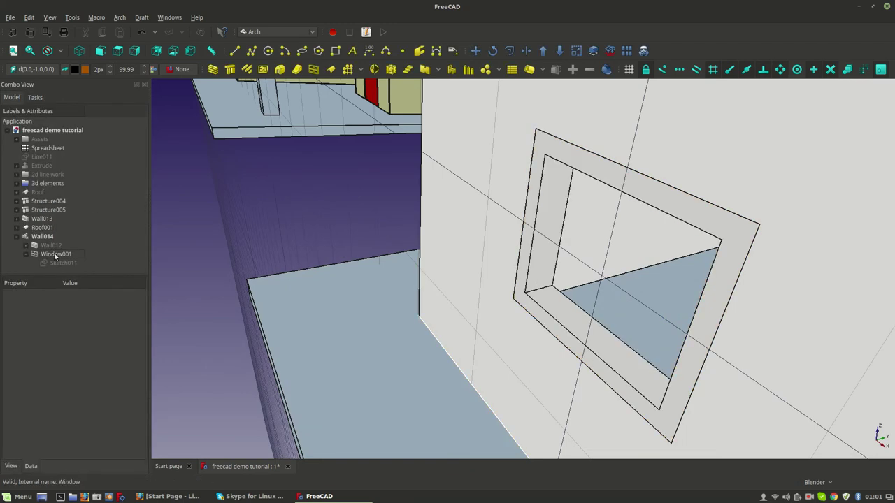
Start a new Window001 component assigned to Wire0.
{"action": "double_click", "coordinate": [55, 255]}
{"action": "mouse_move", "coordinate": [557, 307]}
{"action": "middle_mouse_down"}
{"action": "mouse_move", "coordinate": [548, 282]}
{"action": "mouse_move", "coordinate": [549, 300]}
{"action": "middle_mouse_up"}
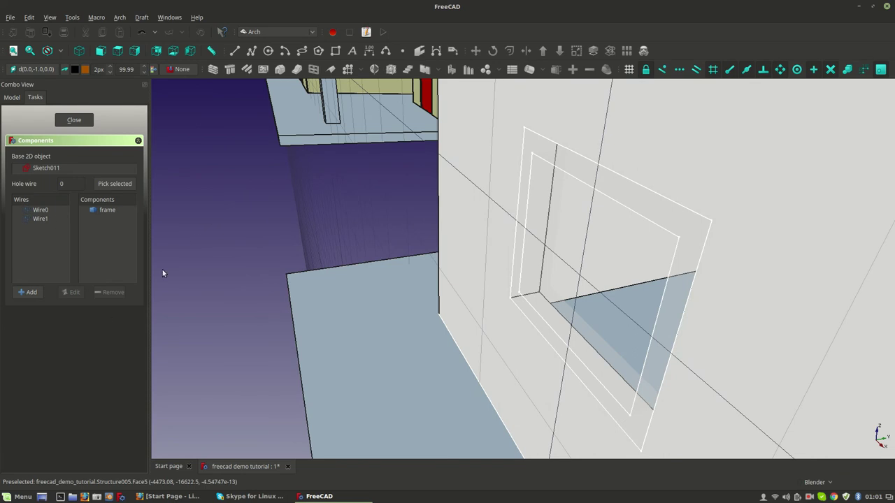
{"action": "left_click", "coordinate": [35, 219]}
{"action": "left_click", "coordinate": [43, 210]}
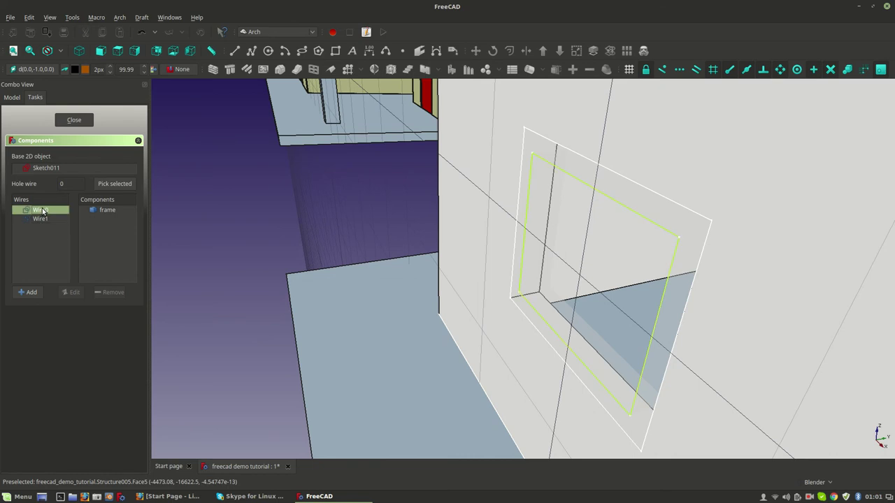
{"action": "left_click", "coordinate": [31, 292]}
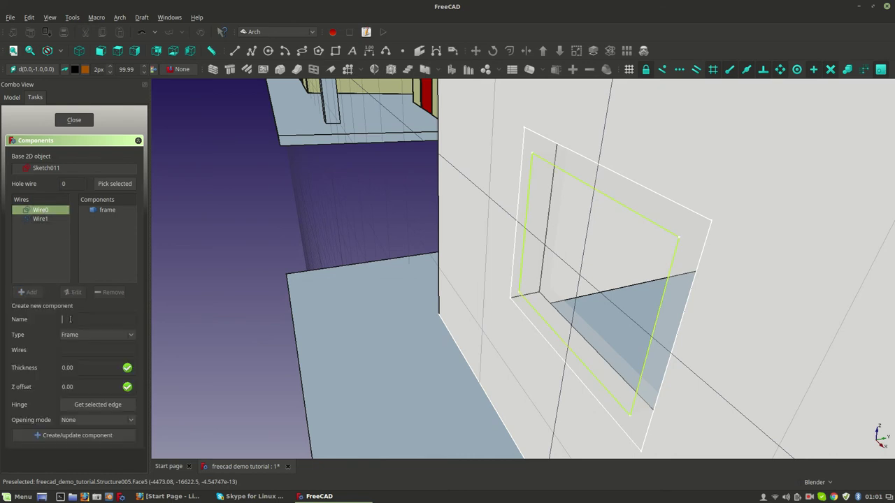
{"action": "left_click", "coordinate": [38, 212]}
{"action": "left_click", "coordinate": [38, 213]}
{"action": "left_click", "coordinate": [40, 211]}
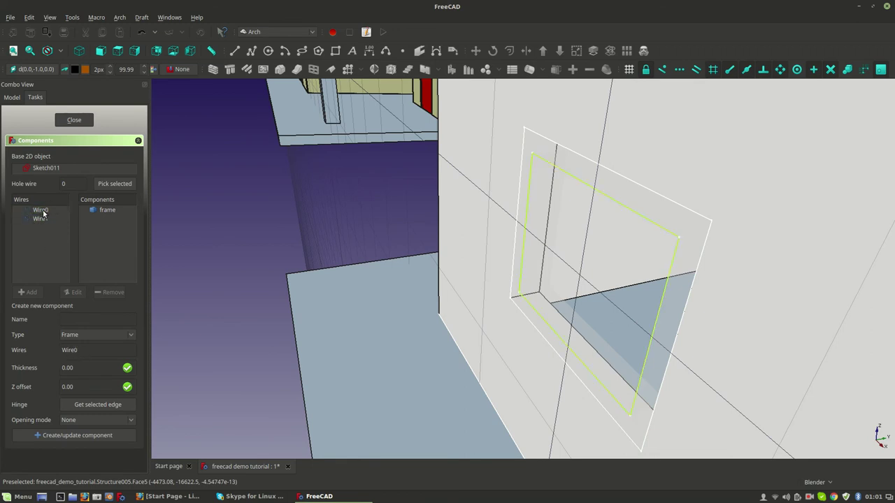
{"action": "left_click", "coordinate": [39, 211]}
Make it a 10mm Glass panel named 'glass' and create it.
{"action": "left_click", "coordinate": [75, 319]}
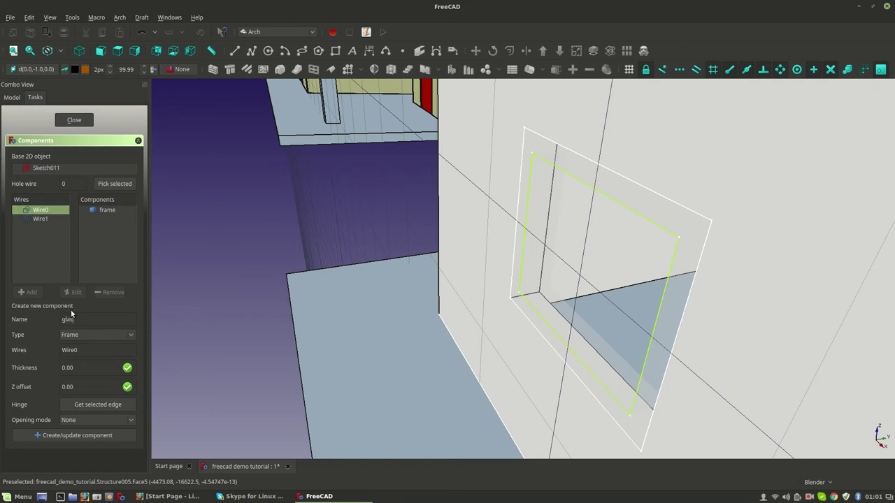
{"action": "left_click", "coordinate": [82, 333]}
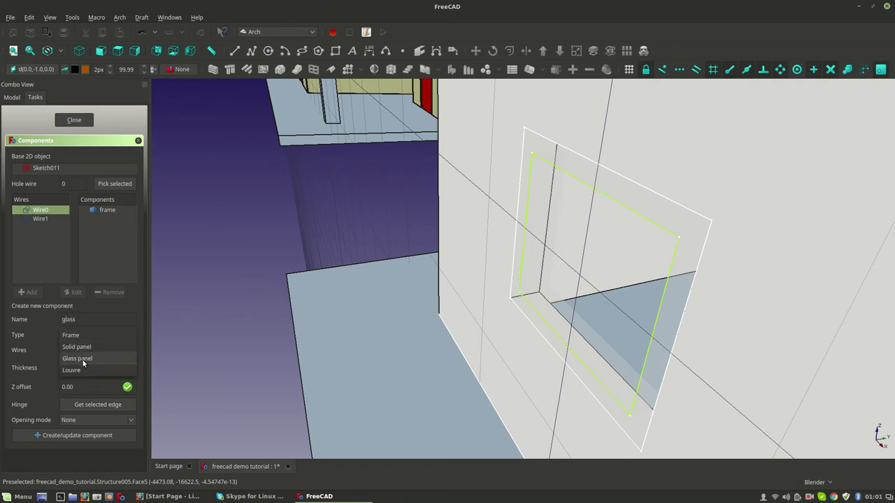
{"action": "left_click", "coordinate": [84, 360]}
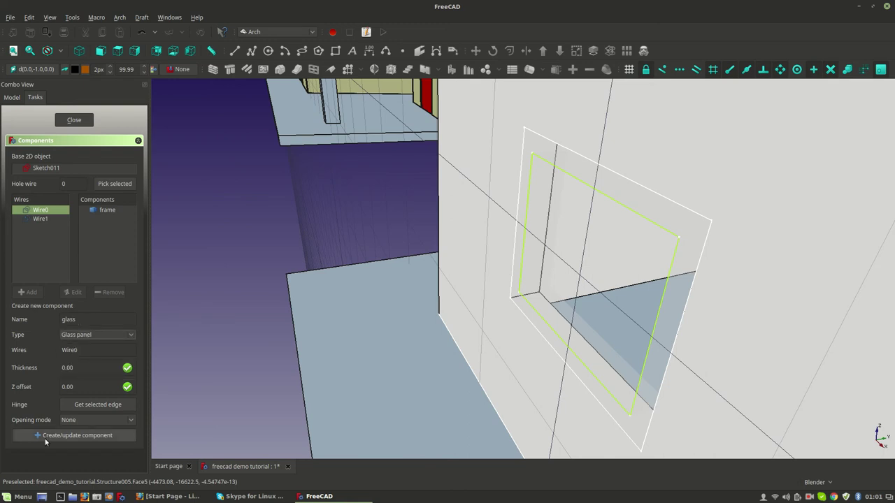
{"action": "left_click", "coordinate": [82, 436]}
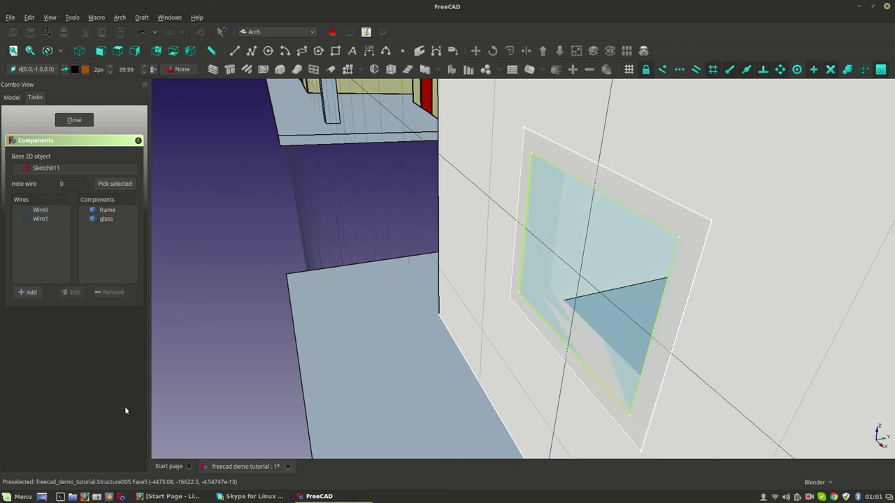
{"action": "middle_click_drag", "start_coordinate": [595, 259], "coordinate": [520, 202]}
{"action": "left_click", "coordinate": [570, 305]}
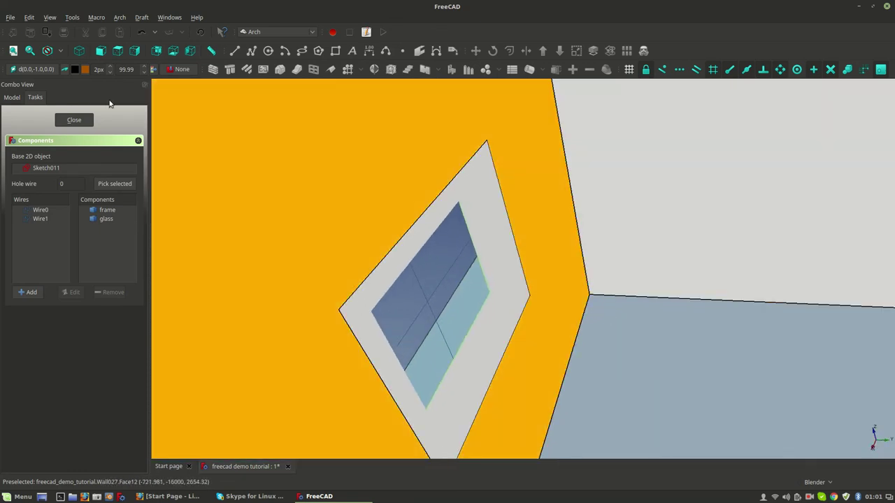
{"action": "left_click", "coordinate": [74, 119]}
{"action": "mouse_move", "coordinate": [643, 369]}
{"action": "middle_mouse_down"}
{"action": "mouse_move", "coordinate": [749, 322]}
{"action": "mouse_move", "coordinate": [585, 308]}
{"action": "mouse_move", "coordinate": [631, 337]}
{"action": "mouse_move", "coordinate": [591, 293]}
{"action": "mouse_move", "coordinate": [354, 292]}
{"action": "mouse_move", "coordinate": [710, 318]}
{"action": "mouse_move", "coordinate": [458, 370]}
{"action": "middle_mouse_up"}
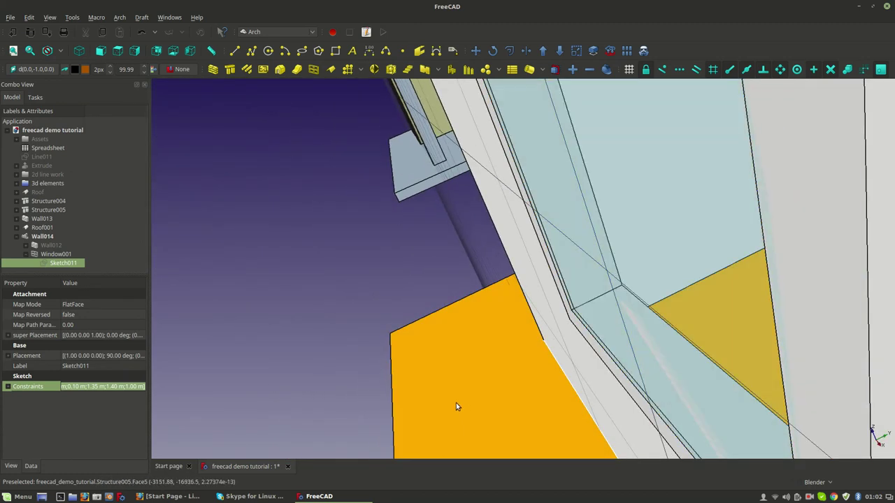
Update the glass component with a 100 mm Z offset so the pane sits inside the frame.
{"action": "double_click", "coordinate": [59, 254]}
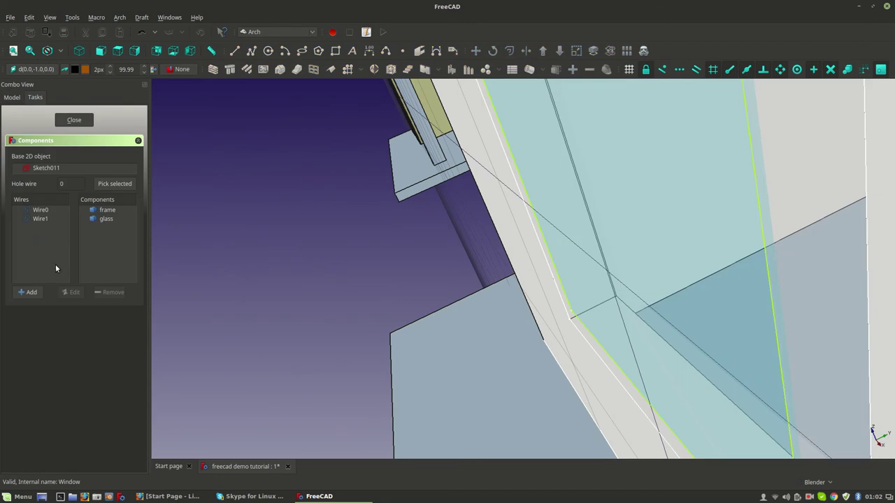
{"action": "left_click", "coordinate": [73, 294]}
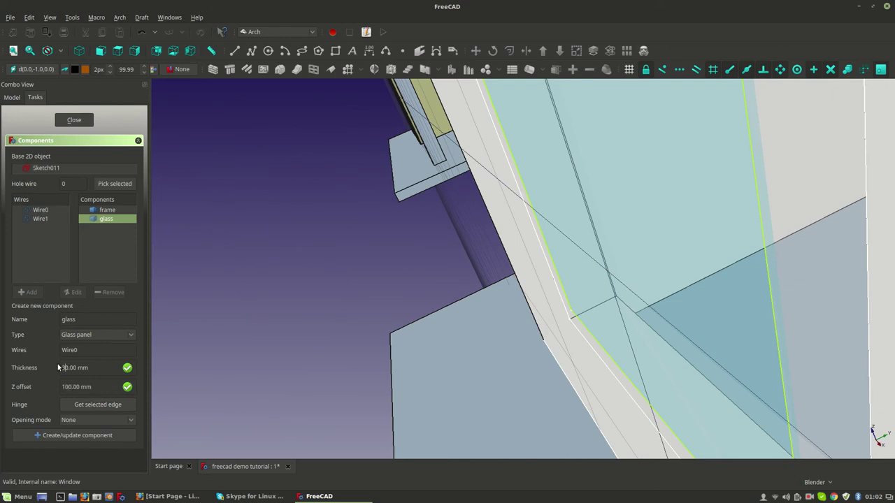
{"action": "left_click", "coordinate": [96, 435]}
{"action": "middle_click_drag", "start_coordinate": [639, 322], "coordinate": [503, 363]}
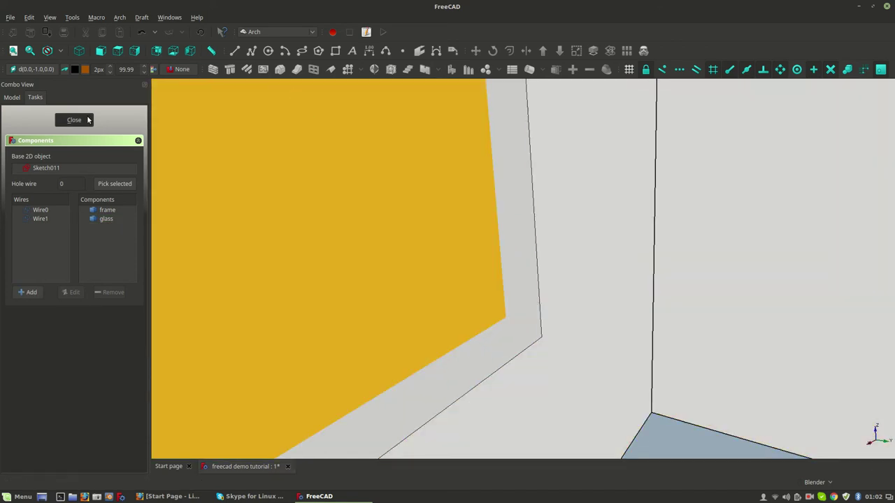
{"action": "left_click", "coordinate": [87, 120]}
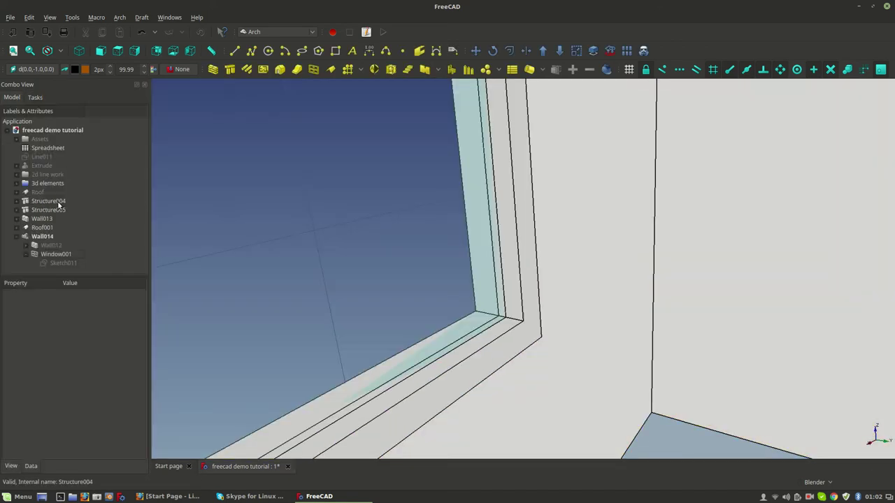
{"action": "middle_click_drag", "start_coordinate": [600, 323], "coordinate": [535, 250]}
{"action": "scroll", "coordinate": [473, 245], "scroll_direction": "up", "scroll_amount": 3}
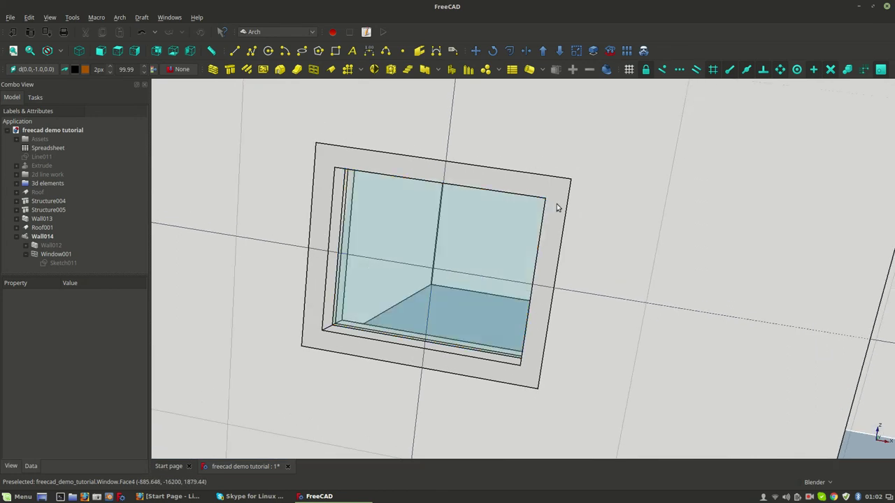
{"action": "left_click", "coordinate": [59, 263]}
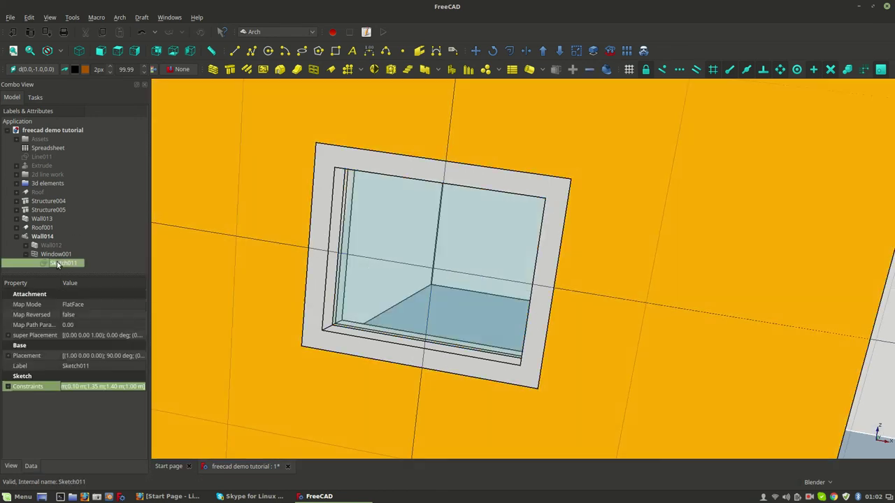
Open Sketch011 for editing, trying flat lines and wireframe before returning to a shaded view.
{"action": "double_click", "coordinate": [60, 264]}
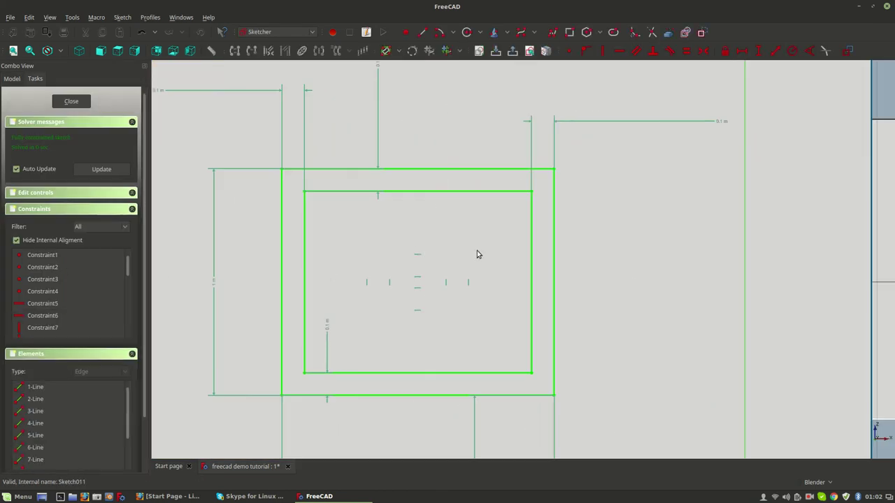
{"action": "scroll", "coordinate": [448, 370], "scroll_direction": "up", "scroll_amount": 2}
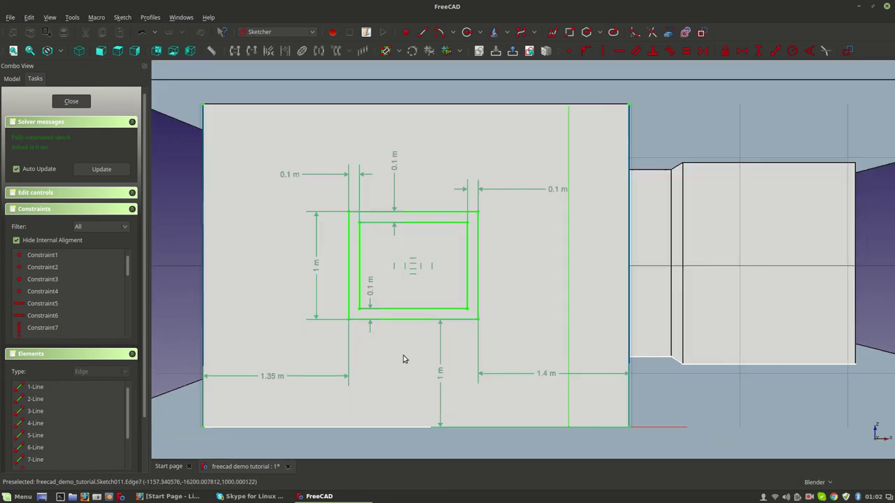
{"action": "scroll", "coordinate": [403, 359], "scroll_direction": "down", "scroll_amount": 3}
{"action": "scroll", "coordinate": [383, 324], "scroll_direction": "up", "scroll_amount": 2}
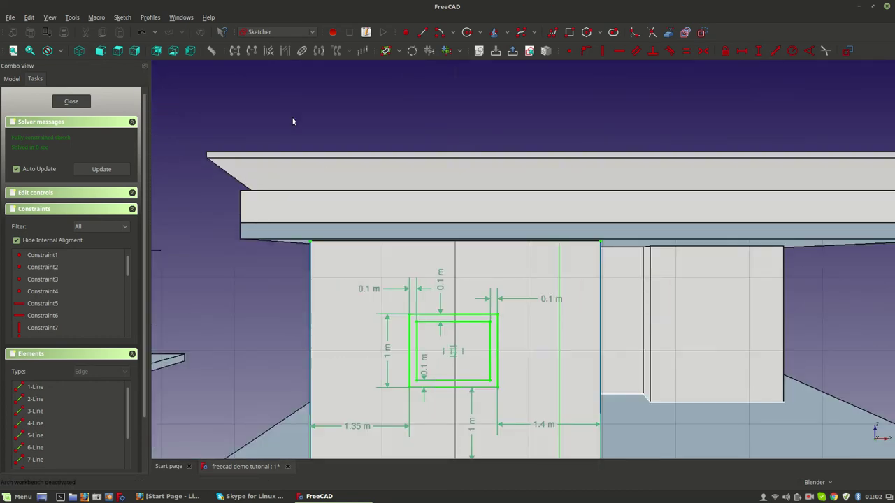
{"action": "left_click", "coordinate": [61, 51]}
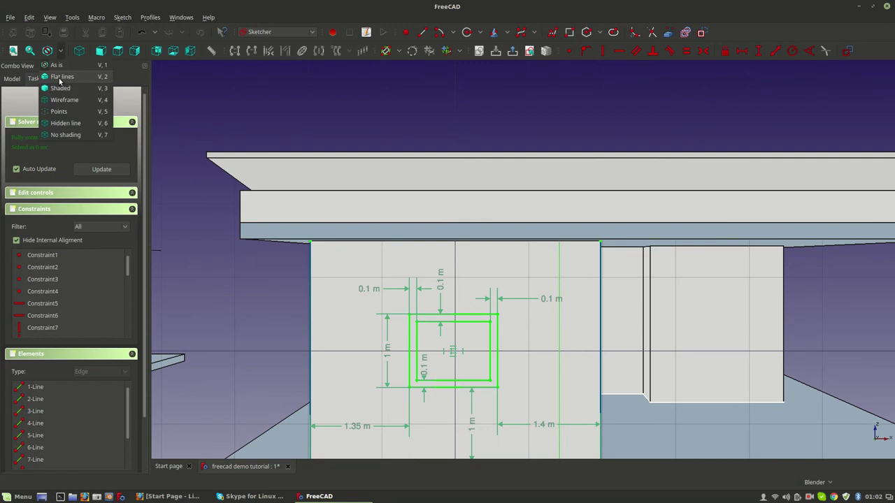
{"action": "left_click", "coordinate": [59, 77]}
{"action": "scroll", "coordinate": [350, 269], "scroll_direction": "down", "scroll_amount": 5}
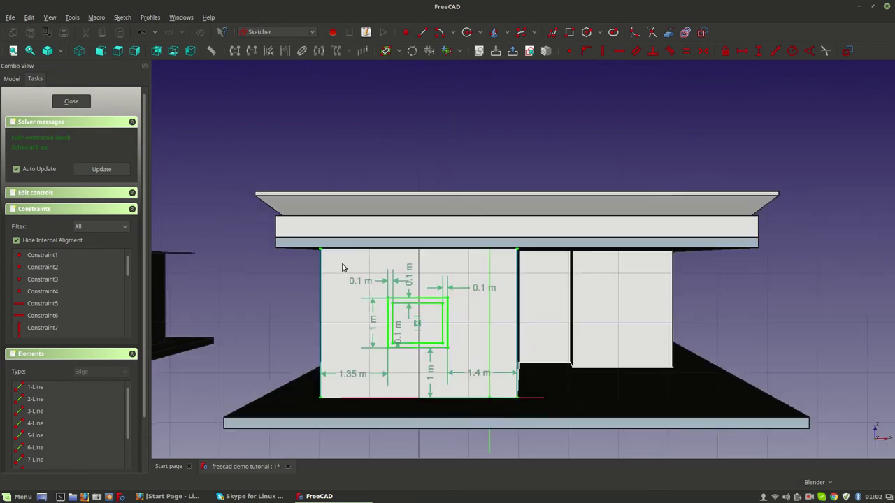
{"action": "scroll", "coordinate": [492, 282], "scroll_direction": "up", "scroll_amount": 5}
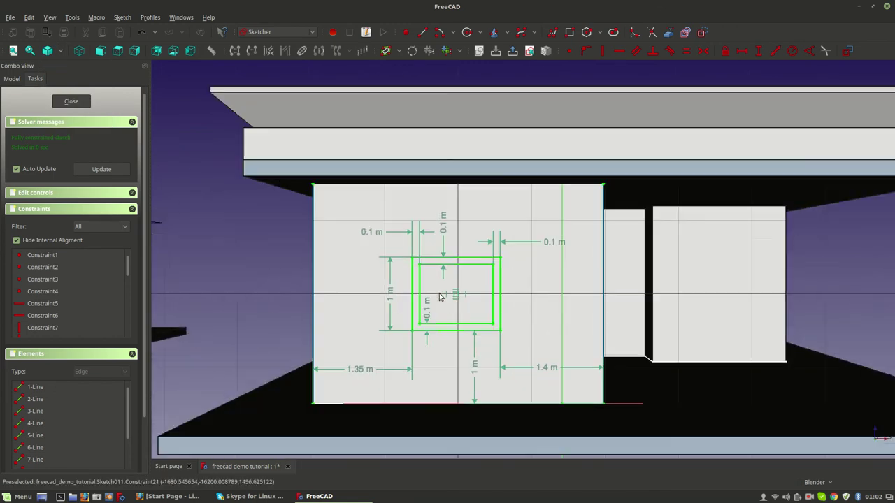
{"action": "scroll", "coordinate": [494, 358], "scroll_direction": "up", "scroll_amount": 4}
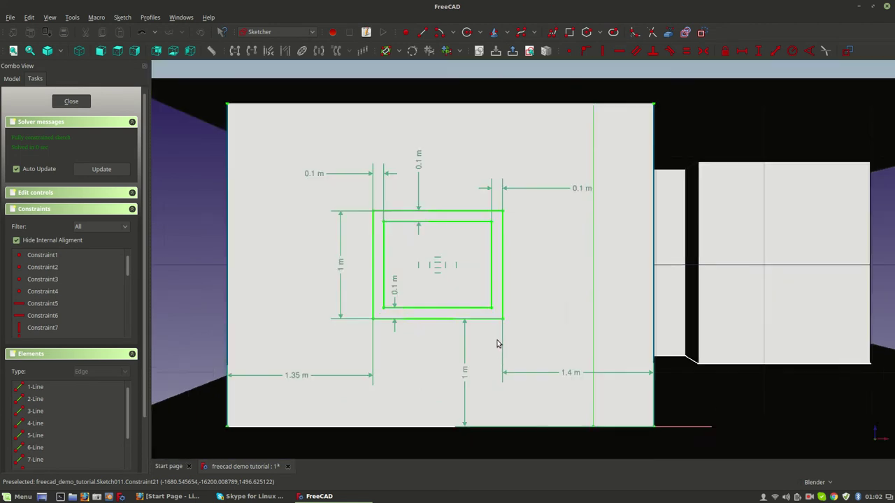
{"action": "left_click", "coordinate": [60, 50]}
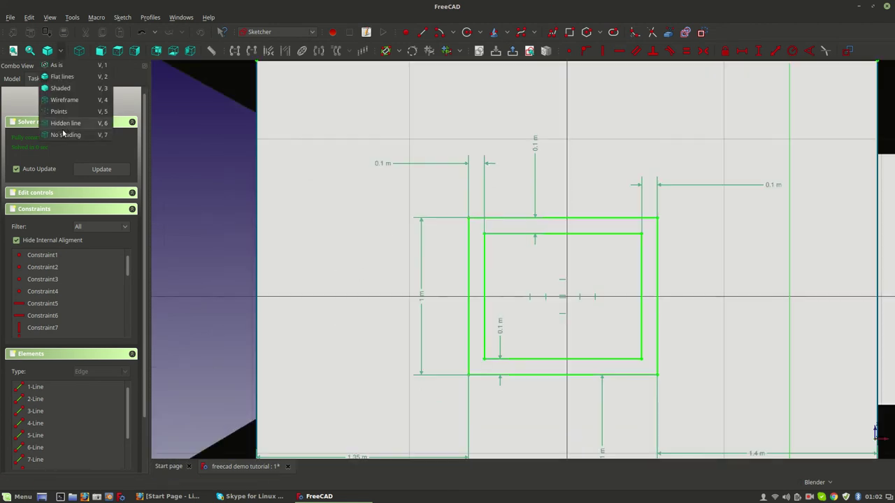
{"action": "left_click", "coordinate": [67, 102]}
{"action": "scroll", "coordinate": [433, 290], "scroll_direction": "down", "scroll_amount": 6}
{"action": "scroll", "coordinate": [433, 294], "scroll_direction": "up", "scroll_amount": 3}
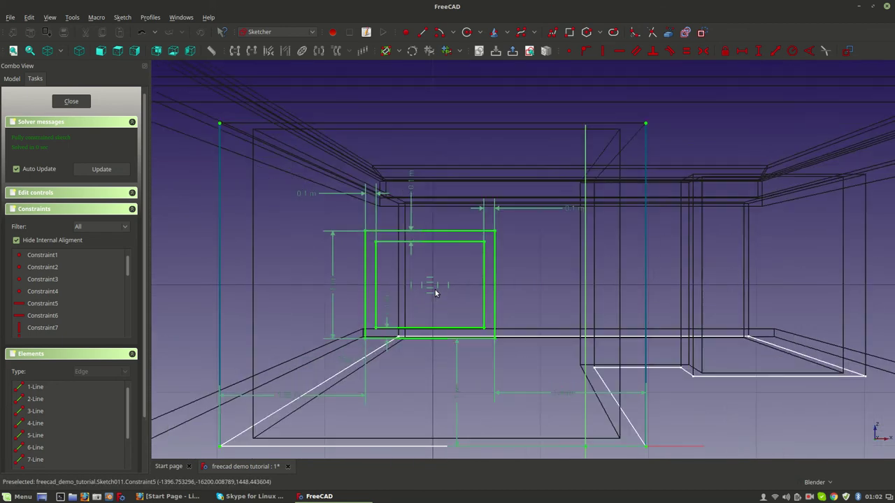
{"action": "left_click", "coordinate": [66, 52]}
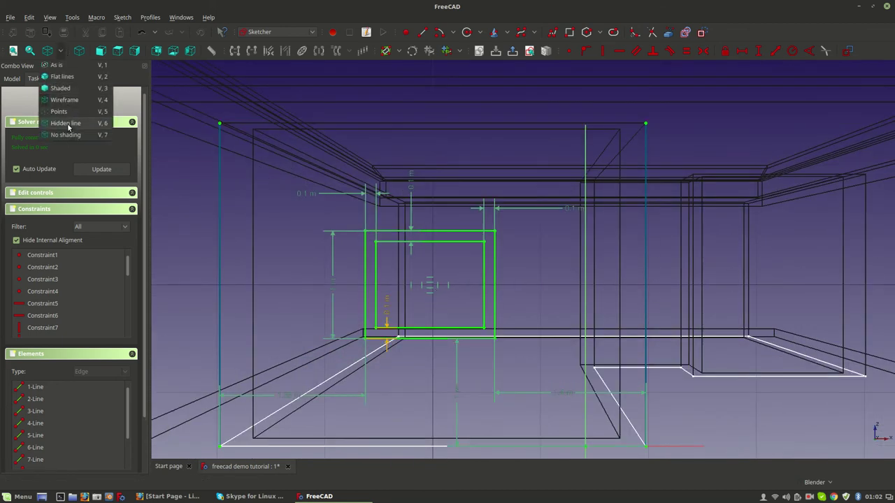
{"action": "left_click", "coordinate": [66, 123]}
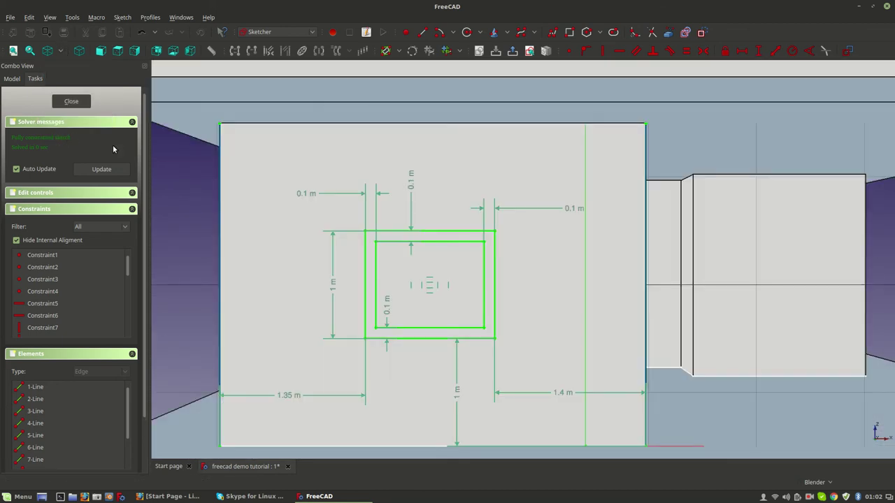
Change the right, top, left and bottom 0.1 m frame margins to 50 mm.
{"action": "double_click", "coordinate": [572, 210]}
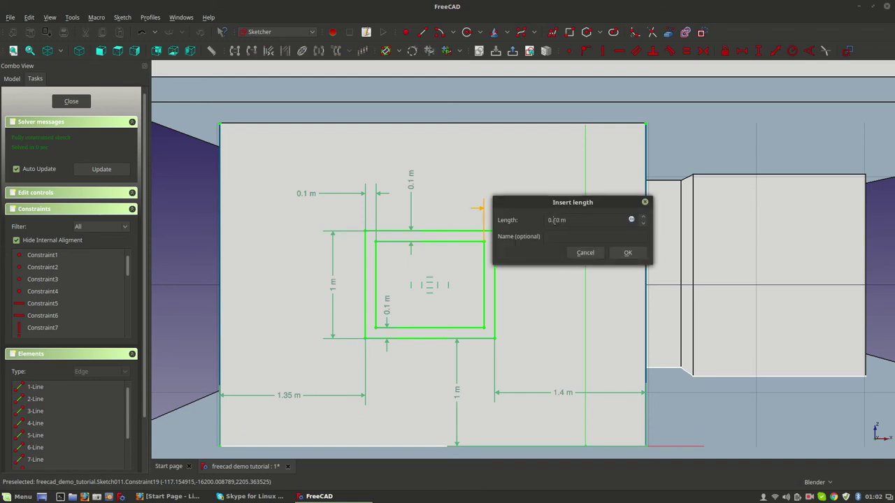
{"action": "key", "text": "Return"}
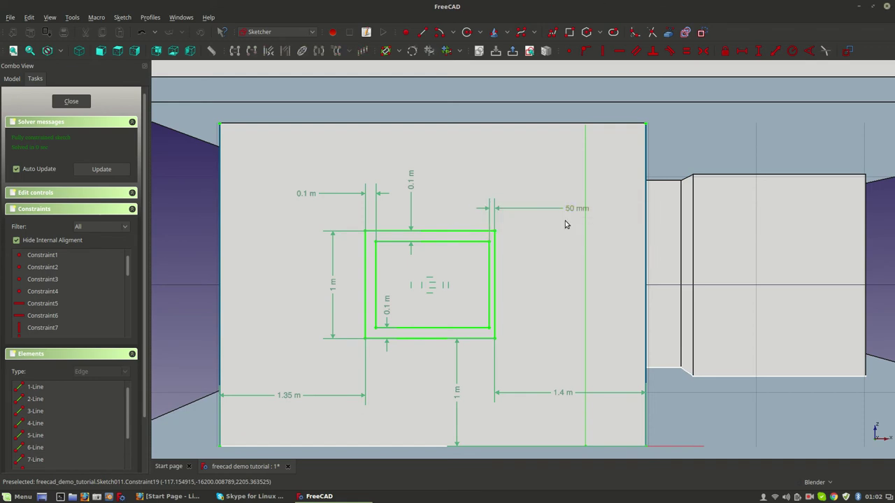
{"action": "double_click", "coordinate": [412, 180]}
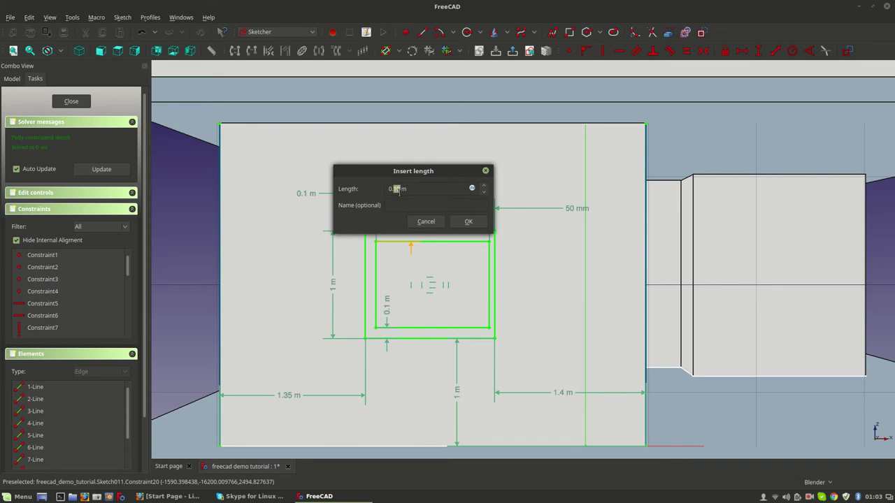
{"action": "type", "text": "50 mm"}
{"action": "key", "text": "Return"}
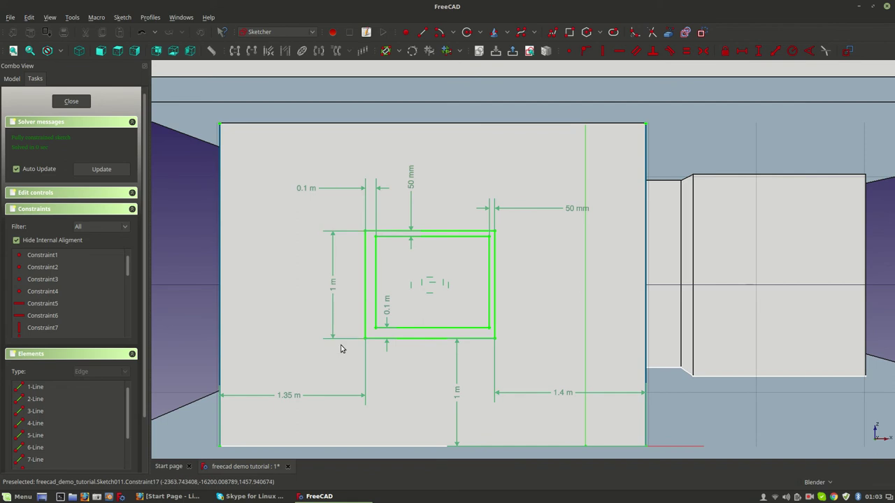
{"action": "left_click", "coordinate": [306, 193]}
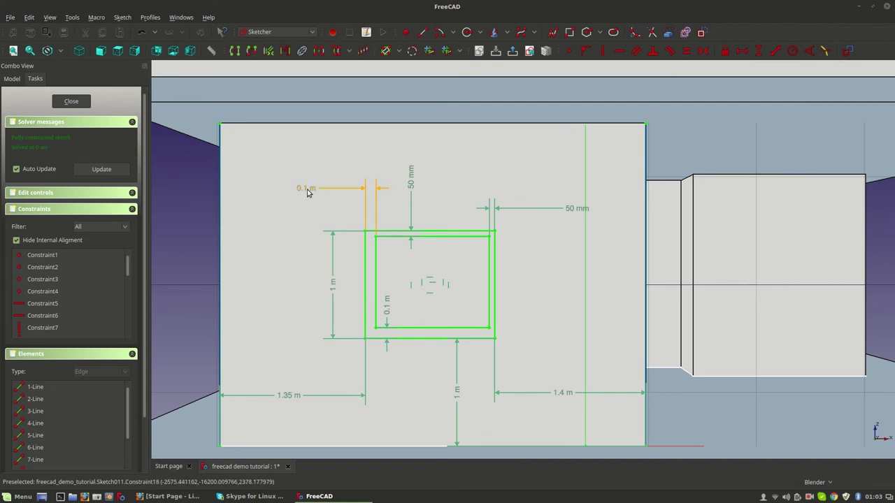
{"action": "double_click", "coordinate": [307, 193]}
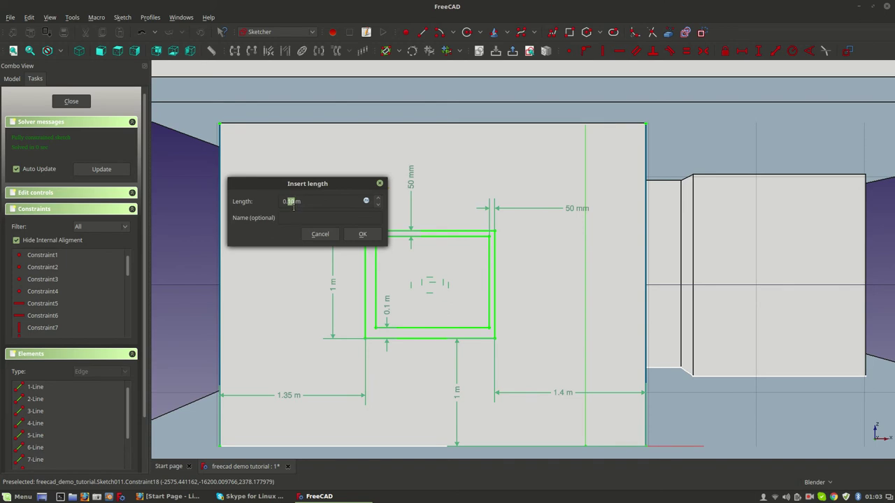
{"action": "type", "text": "05"}
{"action": "key", "text": "Return"}
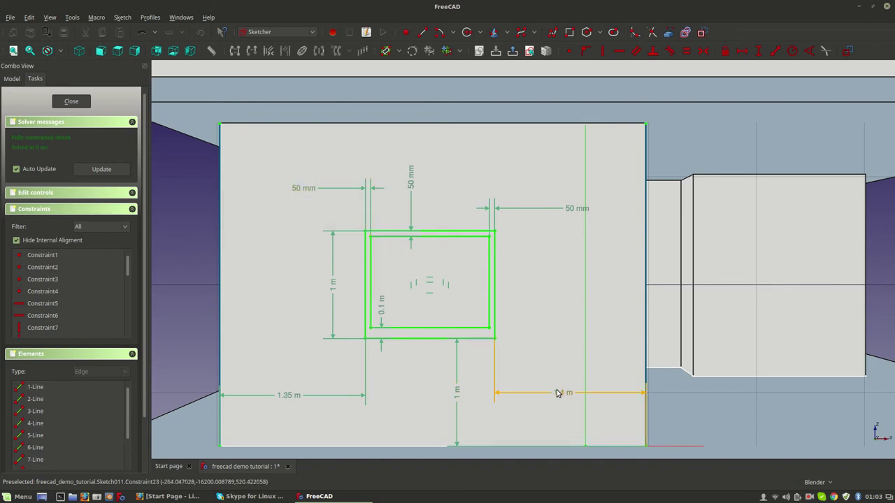
{"action": "left_click", "coordinate": [383, 309]}
{"action": "double_click", "coordinate": [383, 310]}
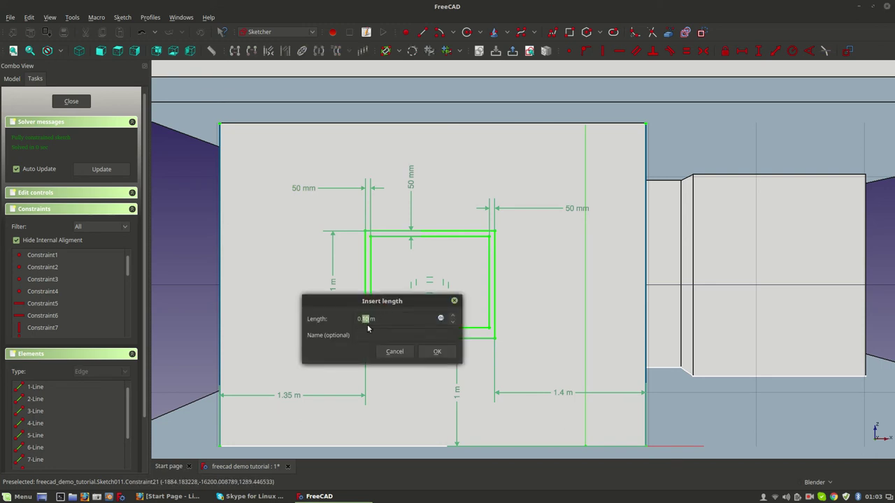
{"action": "type", "text": "05"}
{"action": "key", "text": "Return"}
{"action": "mouse_move", "coordinate": [377, 326]}
{"action": "middle_mouse_down"}
{"action": "mouse_move", "coordinate": [424, 286]}
{"action": "mouse_move", "coordinate": [552, 328]}
{"action": "middle_mouse_up"}
Close the sketch and hide the roof and the front wall.
{"action": "left_click", "coordinate": [70, 102]}
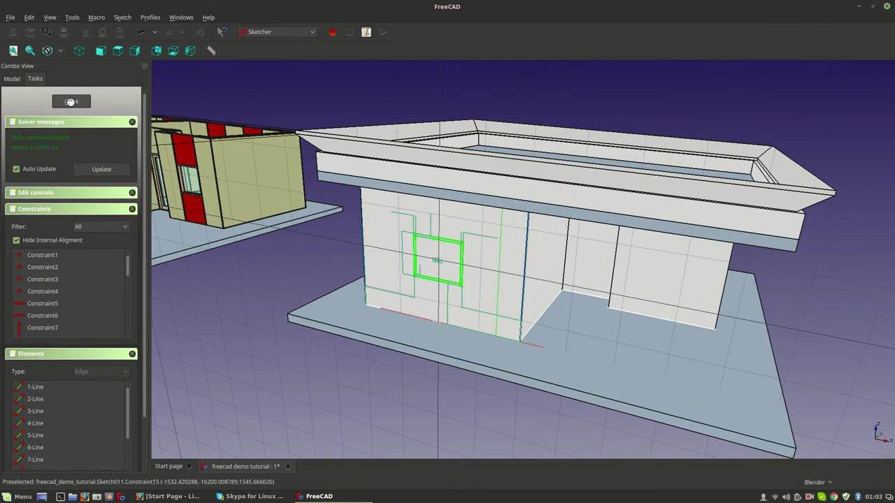
{"action": "mouse_move", "coordinate": [473, 242]}
{"action": "middle_mouse_down"}
{"action": "mouse_move", "coordinate": [557, 371]}
{"action": "mouse_move", "coordinate": [407, 250]}
{"action": "mouse_move", "coordinate": [514, 265]}
{"action": "middle_mouse_up"}
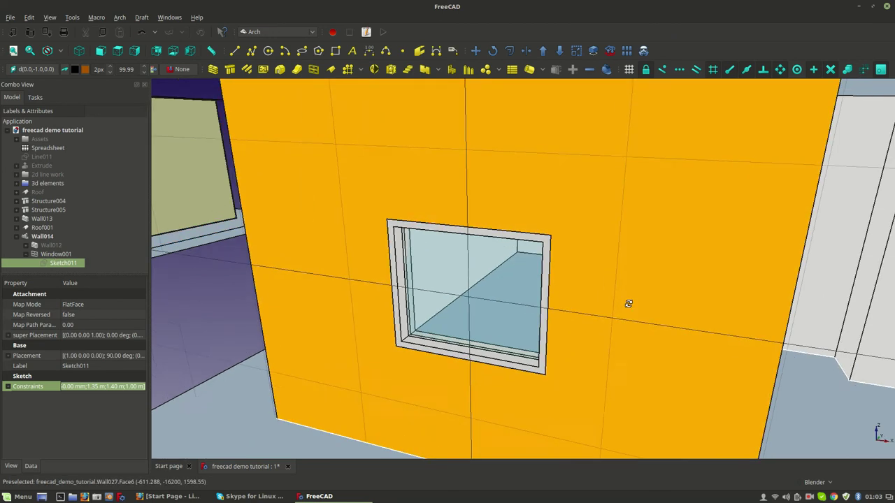
{"action": "middle_click_drag", "start_coordinate": [627, 303], "coordinate": [611, 351]}
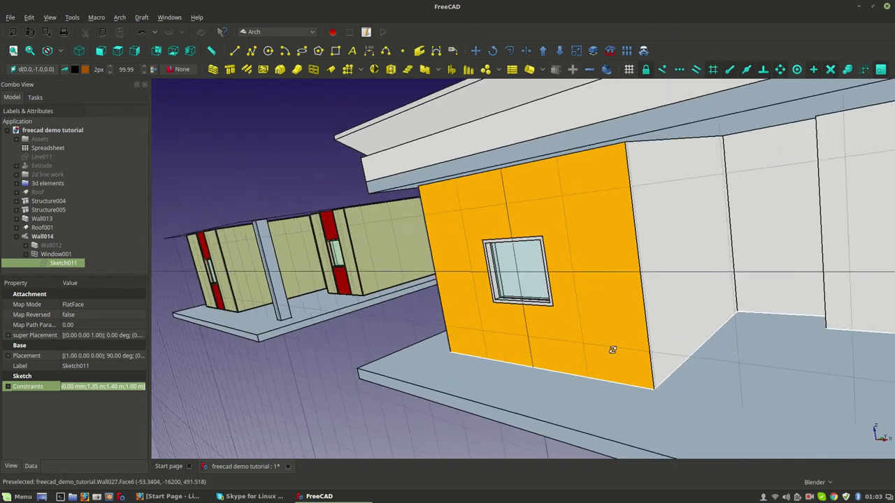
{"action": "middle_click_drag", "start_coordinate": [526, 275], "coordinate": [506, 307]}
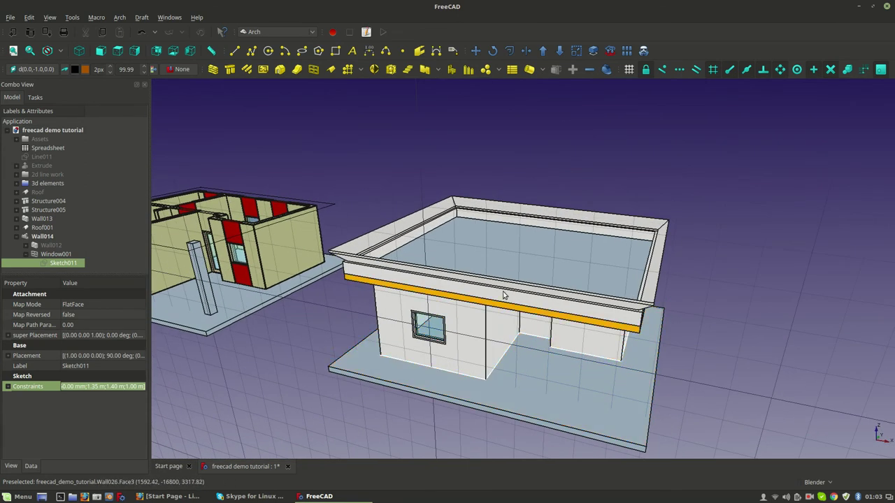
{"action": "left_click", "coordinate": [504, 282]}
{"action": "key", "text": "space"}
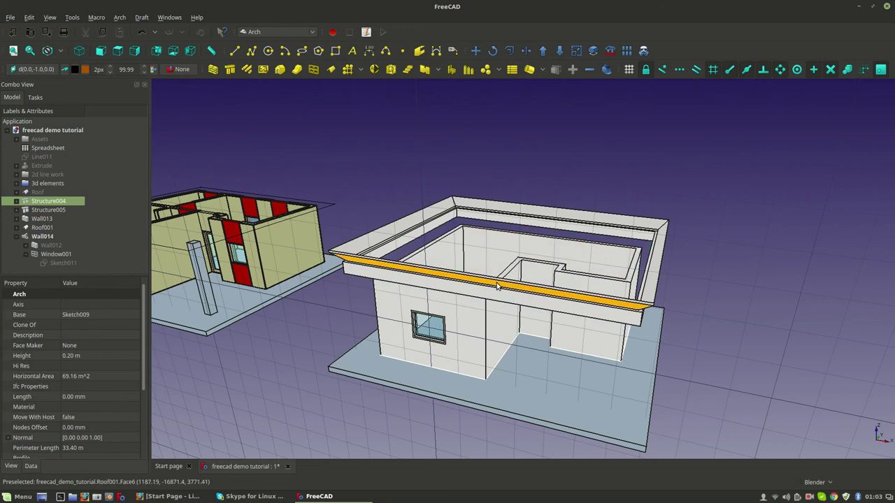
{"action": "left_click", "coordinate": [495, 294]}
{"action": "key", "text": "space"}
Align the working plane to the inner wall face beside the opening.
{"action": "scroll", "coordinate": [575, 295], "scroll_direction": "up", "scroll_amount": 5}
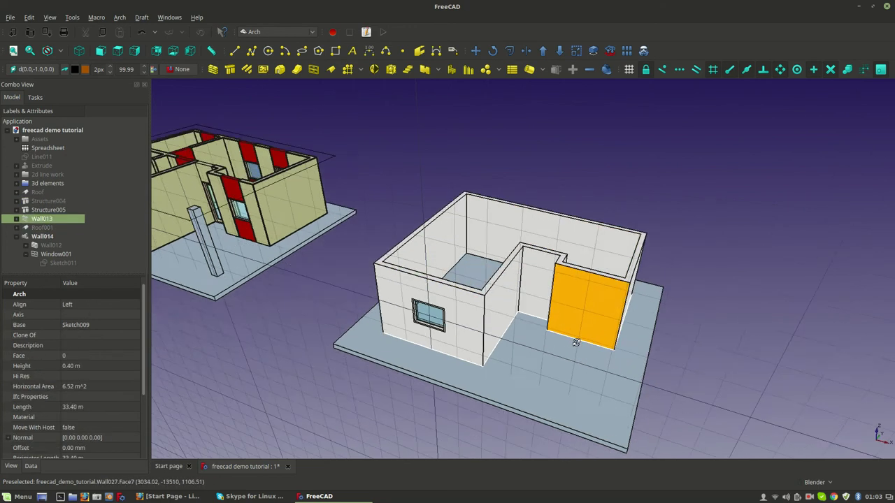
{"action": "middle_click_drag", "start_coordinate": [575, 277], "coordinate": [425, 334]}
{"action": "scroll", "coordinate": [441, 328], "scroll_direction": "up", "scroll_amount": 4}
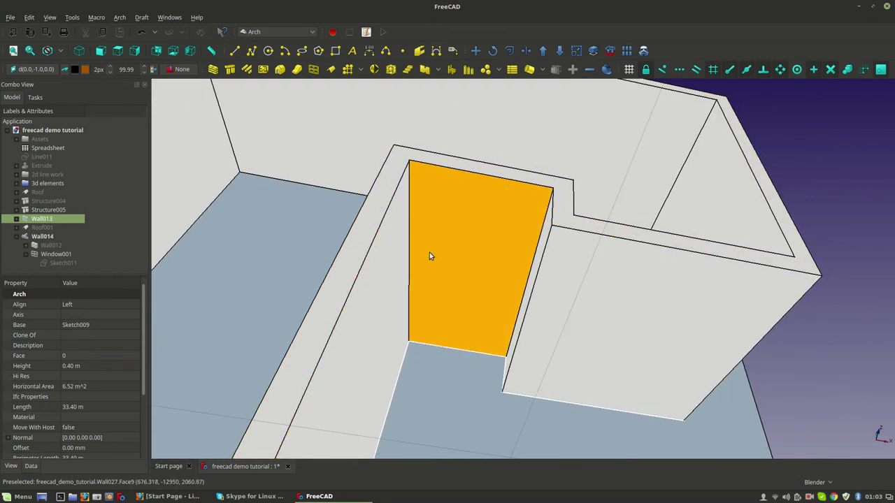
{"action": "left_click", "coordinate": [439, 272]}
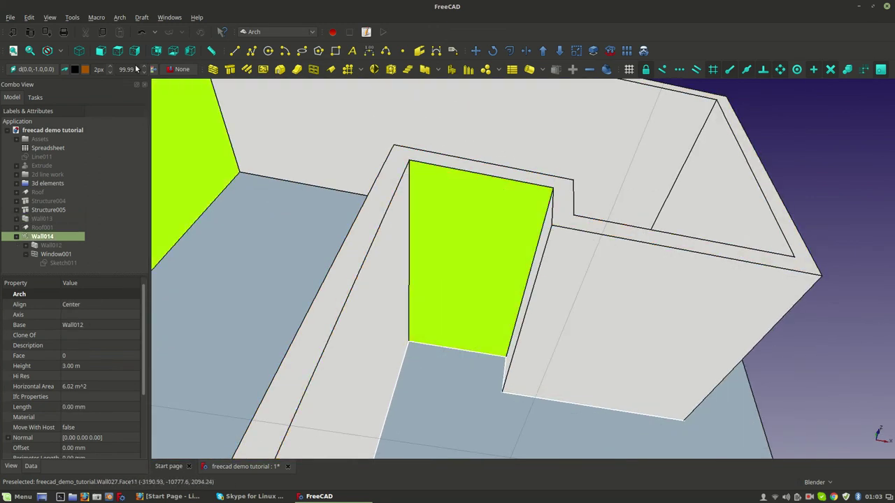
{"action": "left_click", "coordinate": [25, 72]}
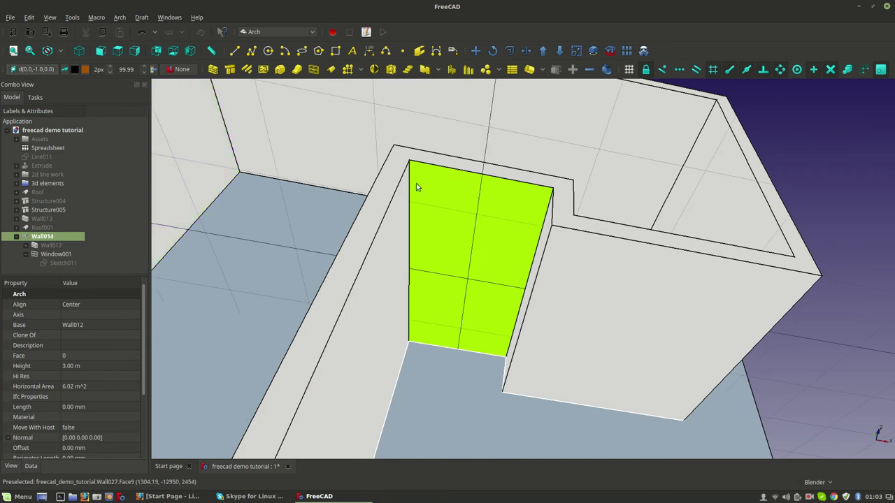
{"action": "scroll", "coordinate": [459, 398], "scroll_direction": "down", "scroll_amount": 3}
{"action": "scroll", "coordinate": [458, 398], "scroll_direction": "up", "scroll_amount": 4}
Place a Glass door preset window on the inner wall face.
{"action": "middle_click_drag", "start_coordinate": [455, 377], "coordinate": [721, 305]}
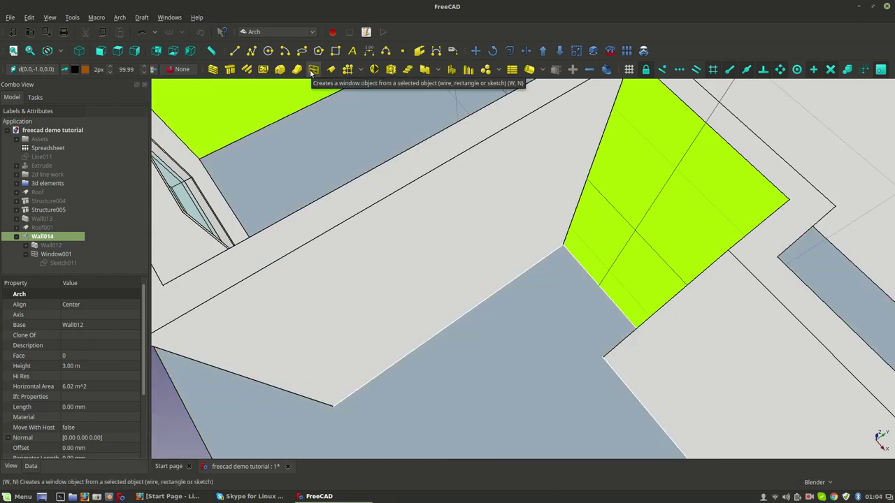
{"action": "left_click", "coordinate": [312, 72]}
{"action": "middle_click_drag", "start_coordinate": [496, 351], "coordinate": [543, 315]}
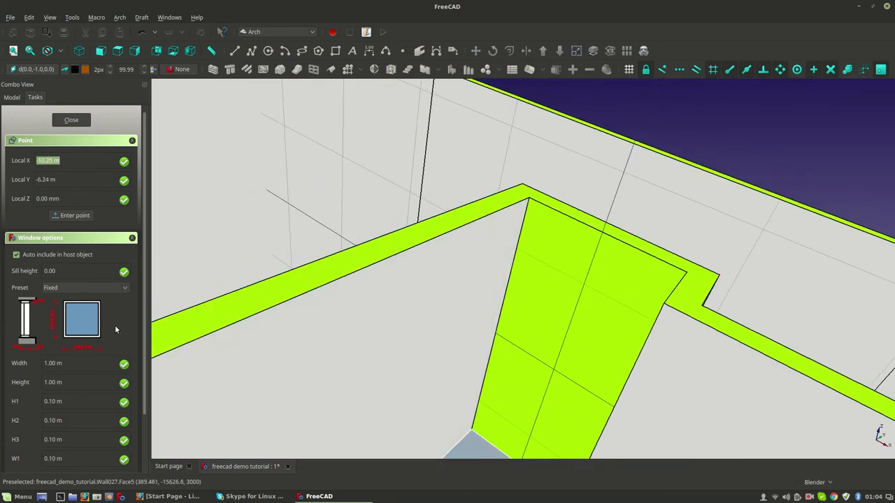
{"action": "left_click", "coordinate": [71, 287]}
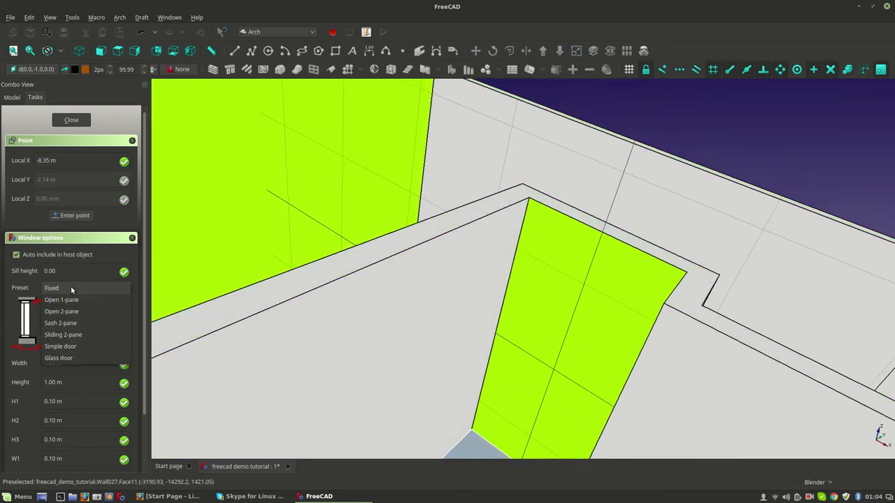
{"action": "left_click", "coordinate": [76, 357]}
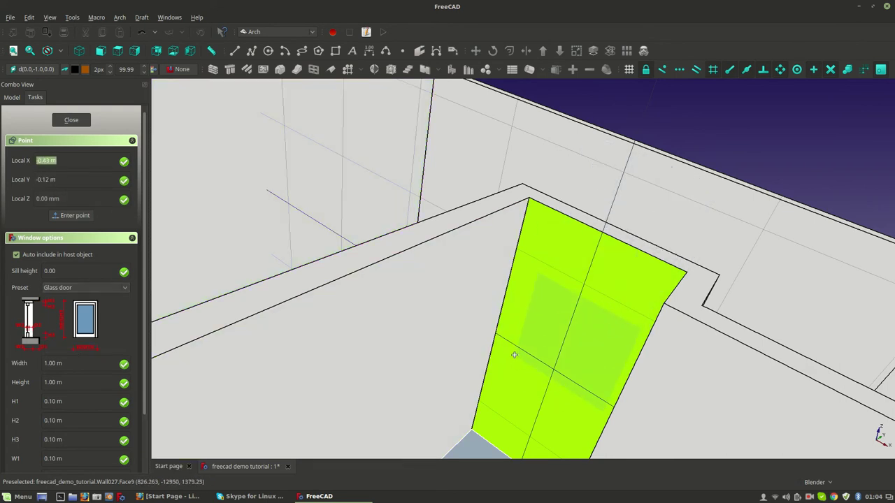
{"action": "left_click", "coordinate": [508, 363]}
Hide the floor slab.
{"action": "middle_click_drag", "start_coordinate": [457, 401], "coordinate": [442, 360]}
{"action": "scroll", "coordinate": [515, 247], "scroll_direction": "down", "scroll_amount": 5}
{"action": "left_click", "coordinate": [443, 360]}
{"action": "key", "text": "space"}
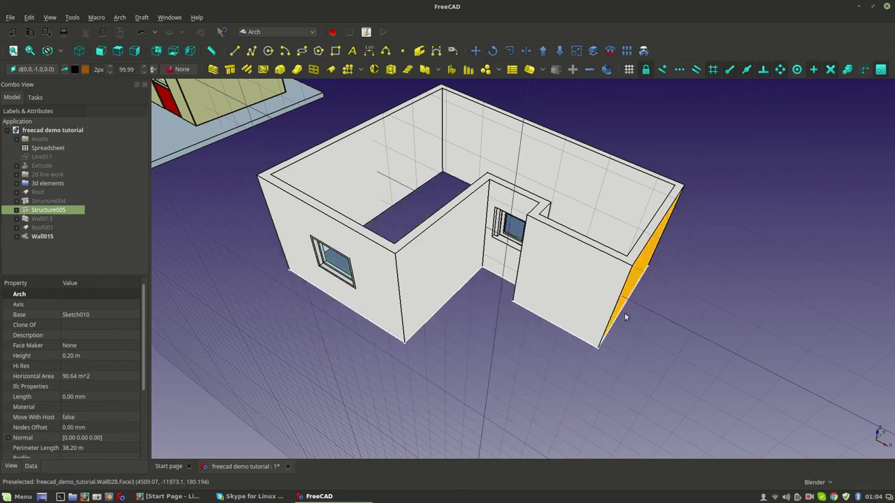
Reset the working plane to XY (top).
{"action": "middle_click_drag", "start_coordinate": [624, 312], "coordinate": [433, 287]}
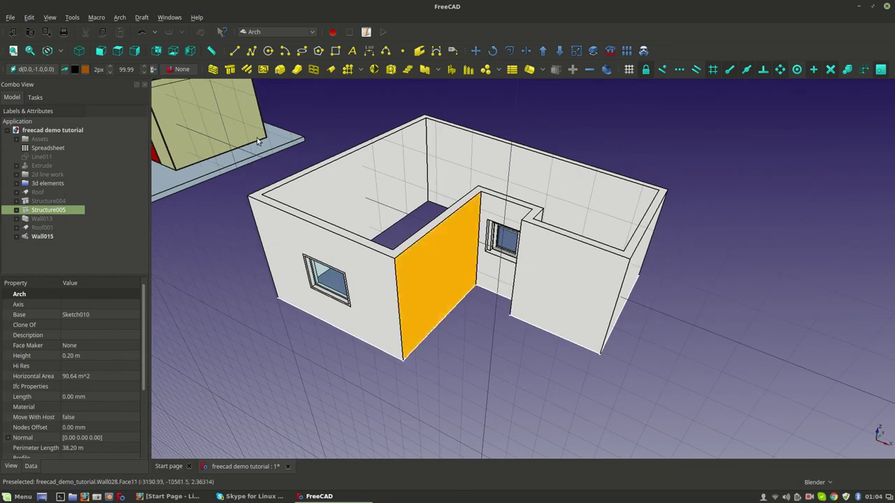
{"action": "left_click", "coordinate": [341, 329]}
{"action": "left_click", "coordinate": [31, 71]}
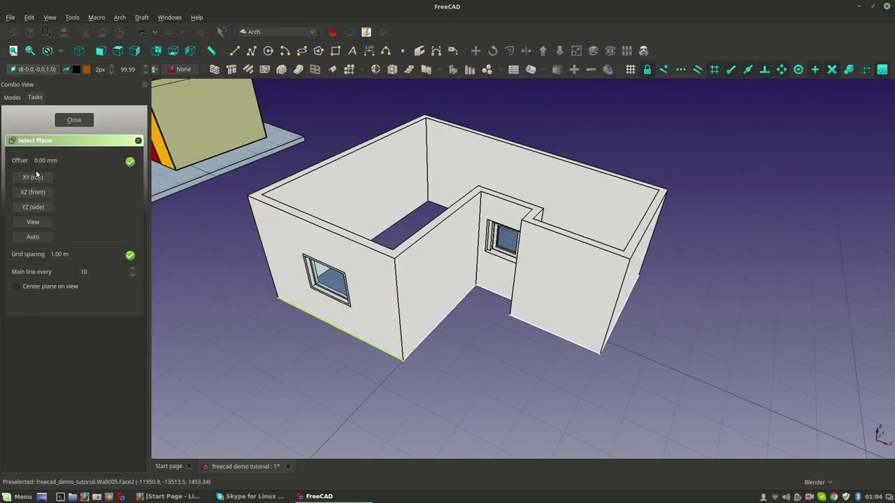
{"action": "left_click", "coordinate": [40, 158]}
Select Wall015, expand the Door in the tree, and open the Door's component editor.
{"action": "scroll", "coordinate": [559, 256], "scroll_direction": "up", "scroll_amount": 5}
{"action": "middle_click_drag", "start_coordinate": [561, 256], "coordinate": [551, 390]}
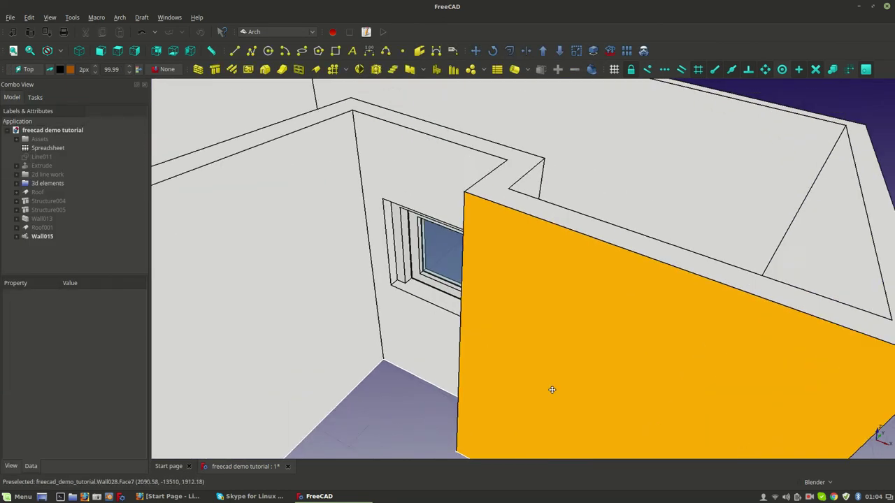
{"action": "scroll", "coordinate": [507, 354], "scroll_direction": "up", "scroll_amount": 5}
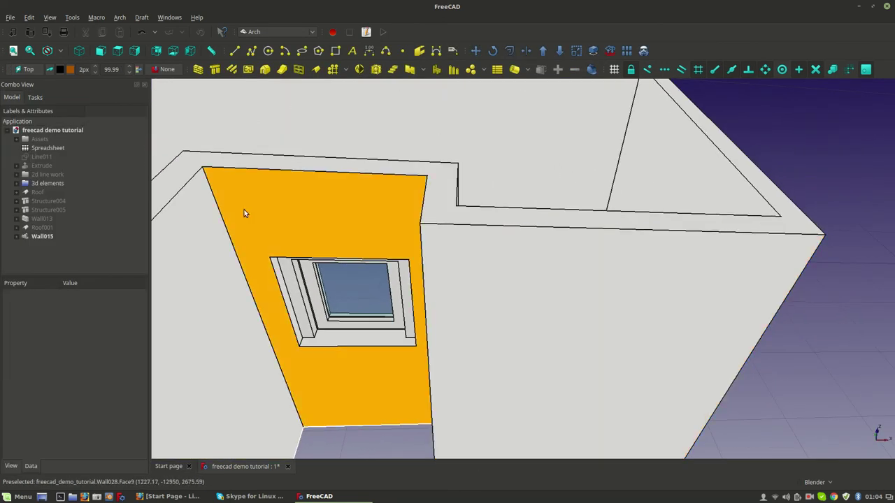
{"action": "left_click", "coordinate": [27, 237]}
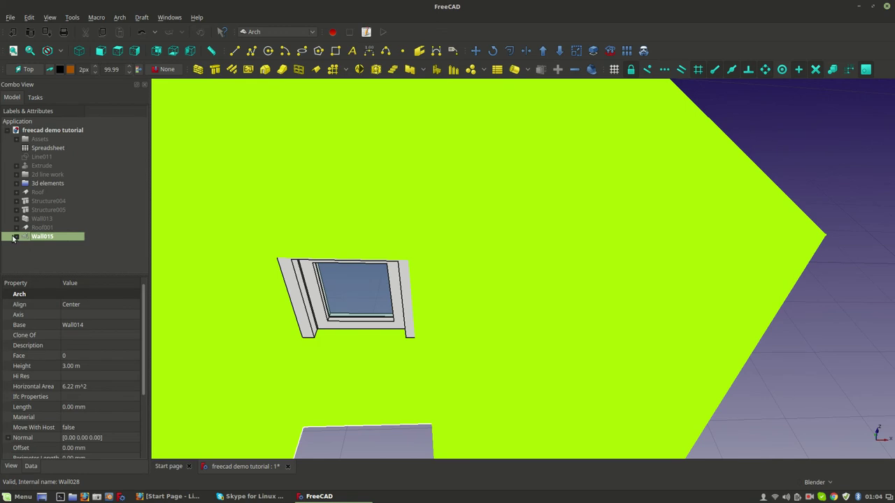
{"action": "left_click", "coordinate": [46, 255]}
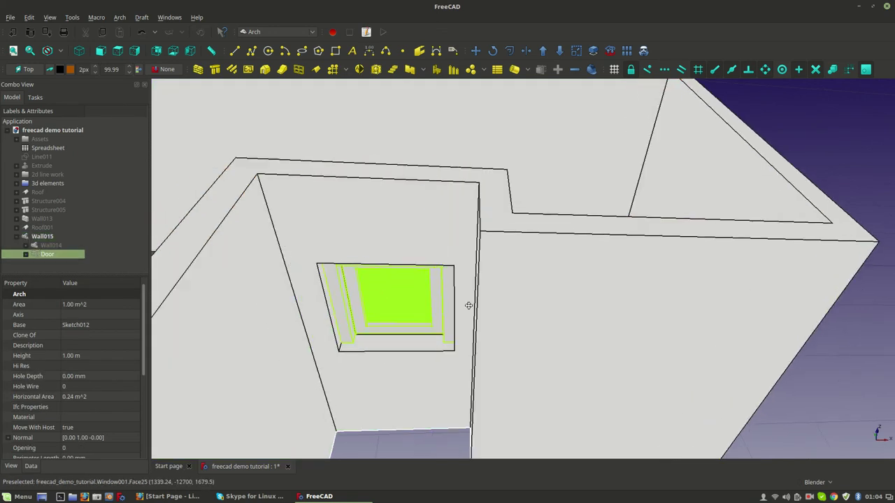
{"action": "left_click", "coordinate": [26, 255]}
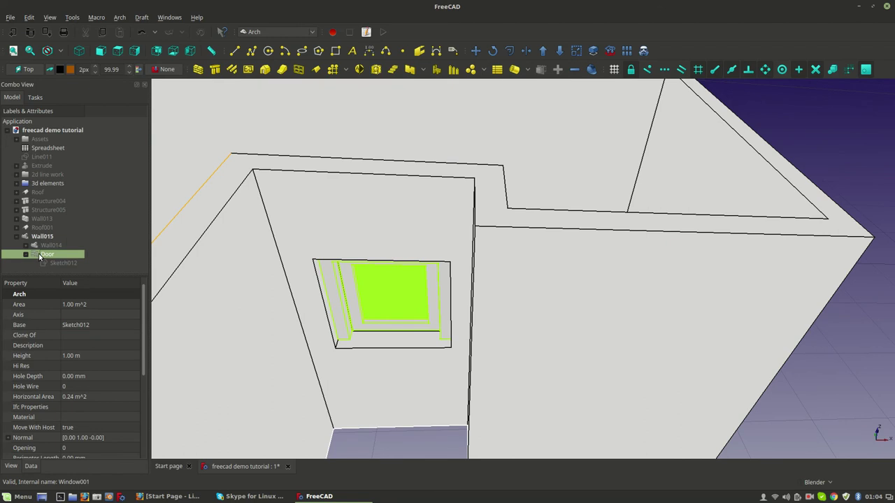
{"action": "double_click", "coordinate": [42, 254]}
{"action": "scroll", "coordinate": [399, 322], "scroll_direction": "up", "scroll_amount": 3}
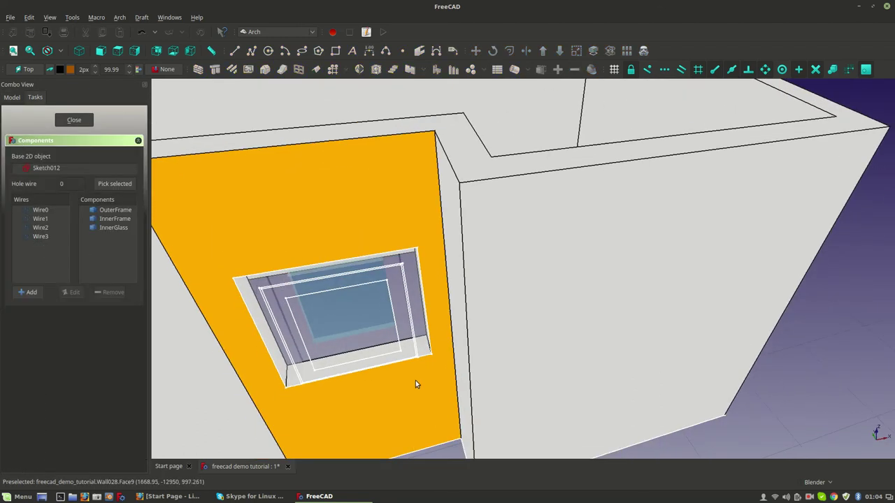
Reapply the door's OuterFrame component with 0.00 m Z offset and 0.20 m thickness.
{"action": "middle_click_drag", "start_coordinate": [415, 384], "coordinate": [349, 296]}
{"action": "left_click", "coordinate": [116, 211]}
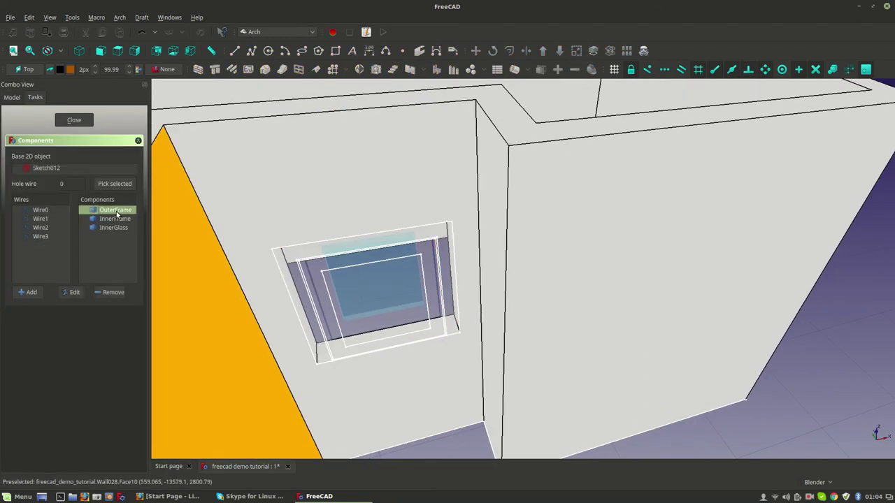
{"action": "left_click", "coordinate": [74, 294]}
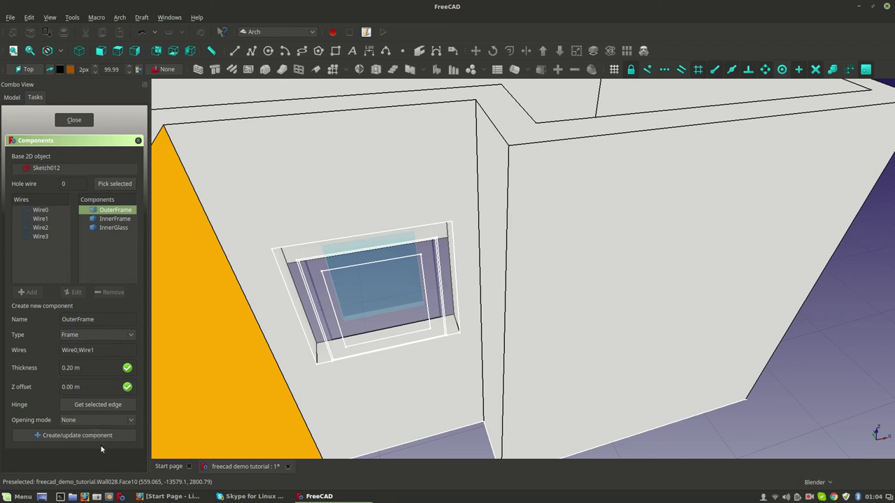
{"action": "left_click", "coordinate": [77, 434]}
{"action": "mouse_move", "coordinate": [490, 300]}
{"action": "middle_mouse_down"}
{"action": "mouse_move", "coordinate": [521, 282]}
{"action": "mouse_move", "coordinate": [482, 412]}
{"action": "mouse_move", "coordinate": [512, 423]}
{"action": "mouse_move", "coordinate": [422, 256]}
{"action": "mouse_move", "coordinate": [608, 329]}
{"action": "mouse_move", "coordinate": [523, 343]}
{"action": "mouse_move", "coordinate": [527, 350]}
{"action": "mouse_move", "coordinate": [408, 333]}
{"action": "mouse_move", "coordinate": [422, 348]}
{"action": "mouse_move", "coordinate": [583, 343]}
{"action": "mouse_move", "coordinate": [604, 328]}
{"action": "mouse_move", "coordinate": [507, 306]}
{"action": "mouse_move", "coordinate": [543, 319]}
{"action": "mouse_move", "coordinate": [494, 340]}
{"action": "mouse_move", "coordinate": [509, 292]}
{"action": "middle_mouse_up"}
Switch the model's draw style to Wireframe.
{"action": "left_click", "coordinate": [61, 51]}
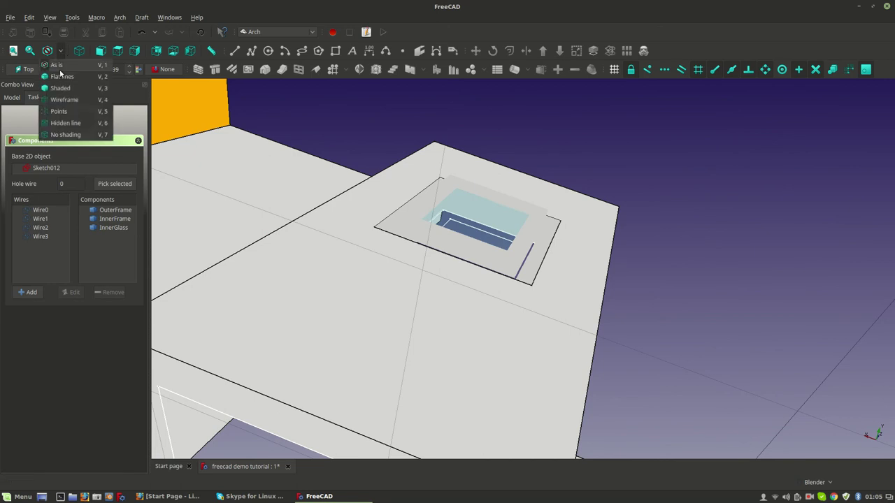
{"action": "left_click", "coordinate": [64, 99]}
{"action": "mouse_move", "coordinate": [482, 210]}
{"action": "middle_mouse_down"}
{"action": "mouse_move", "coordinate": [480, 253]}
{"action": "mouse_move", "coordinate": [503, 216]}
{"action": "mouse_move", "coordinate": [544, 225]}
{"action": "middle_mouse_up"}
{"action": "scroll", "coordinate": [489, 260], "scroll_direction": "up", "scroll_amount": 5}
Close the component editor, then undo and redo the last change.
{"action": "key", "text": "Escape"}
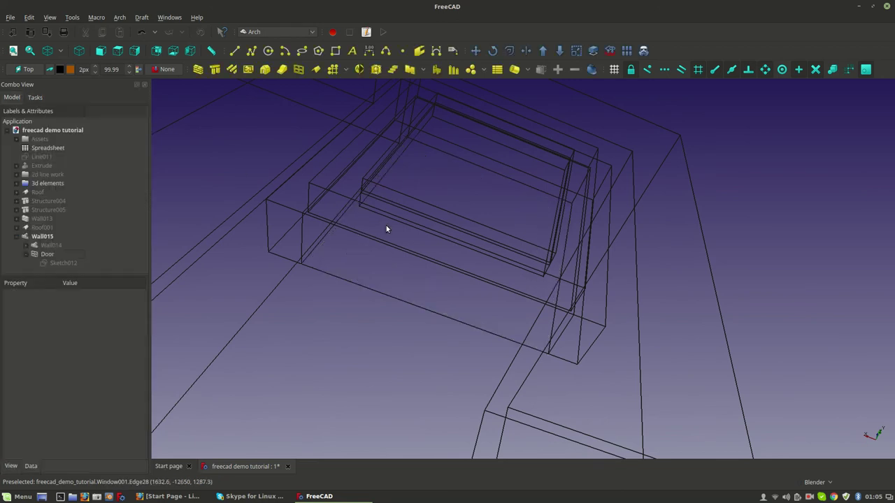
{"action": "left_click", "coordinate": [141, 33]}
{"action": "middle_click_drag", "start_coordinate": [371, 205], "coordinate": [481, 296]}
{"action": "left_click", "coordinate": [169, 34]}
{"action": "middle_click_drag", "start_coordinate": [520, 277], "coordinate": [363, 324]}
{"action": "middle_click_drag", "start_coordinate": [471, 359], "coordinate": [391, 394]}
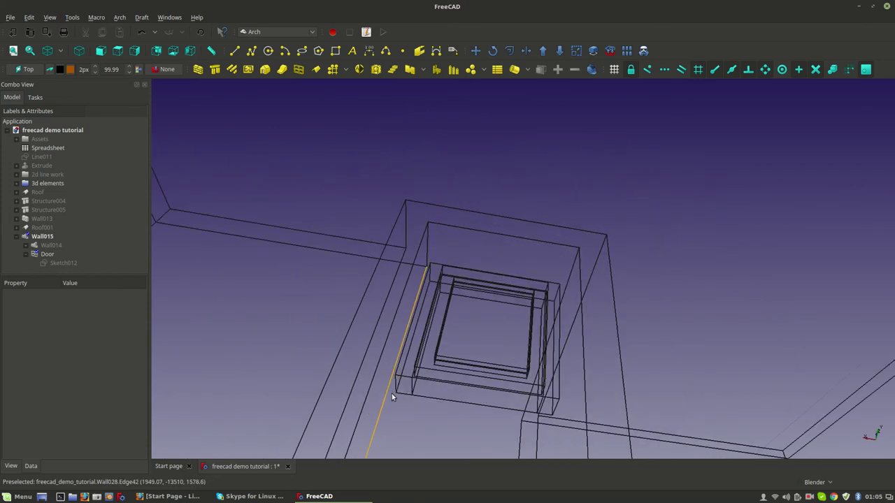
Reopen the Door's component editor from the model tree.
{"action": "left_click", "coordinate": [46, 254]}
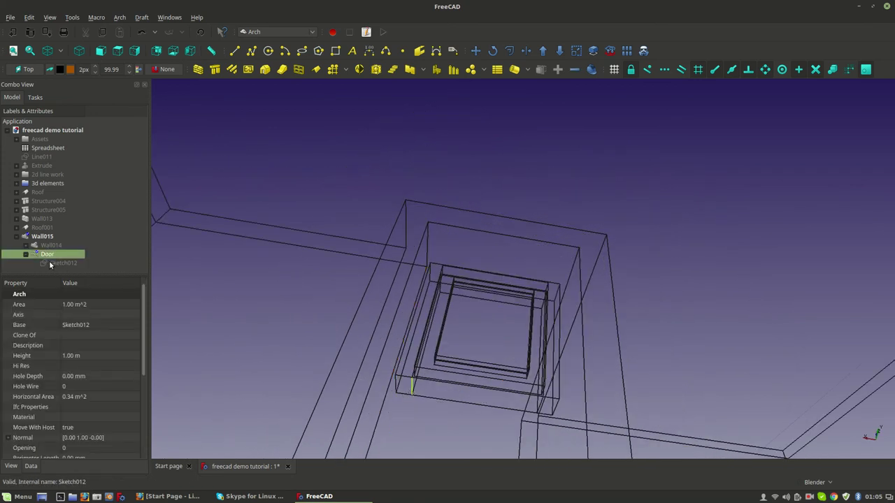
{"action": "middle_click_drag", "start_coordinate": [502, 391], "coordinate": [417, 192]}
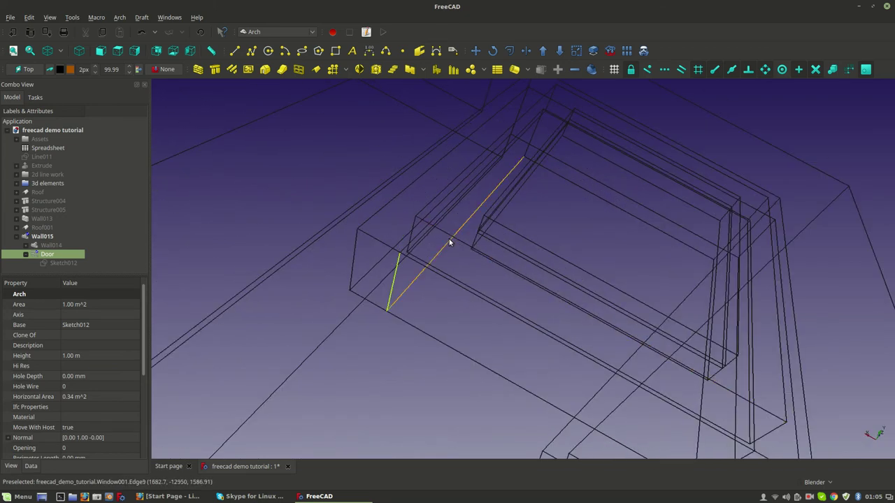
{"action": "double_click", "coordinate": [47, 256]}
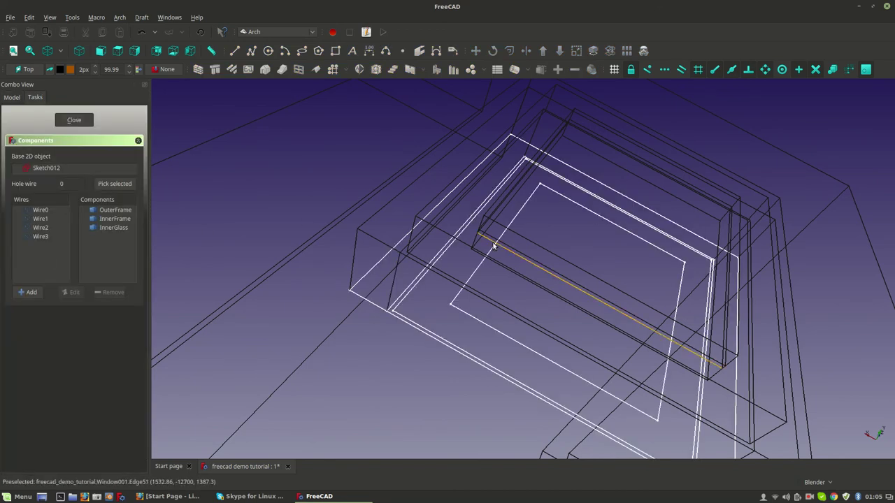
Give the InnerFrame 0.05 m thickness and 0.05 m Z offset, then reopen its settings.
{"action": "left_click", "coordinate": [117, 220]}
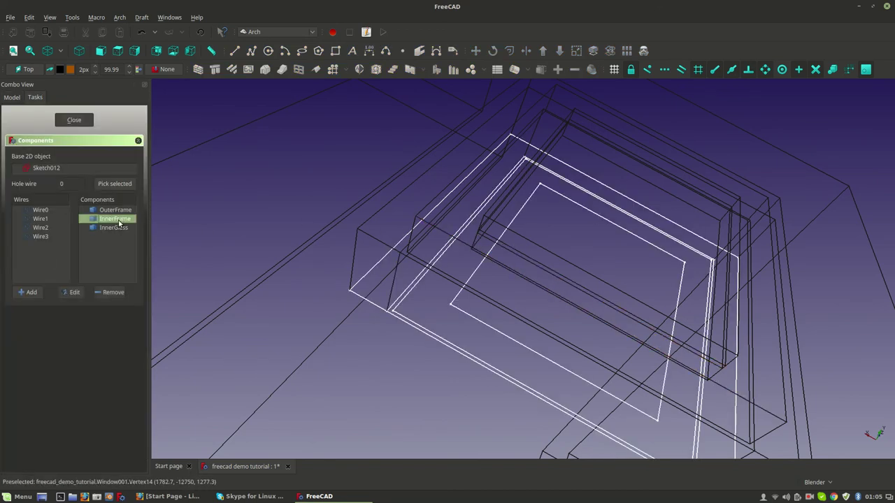
{"action": "left_click", "coordinate": [74, 292]}
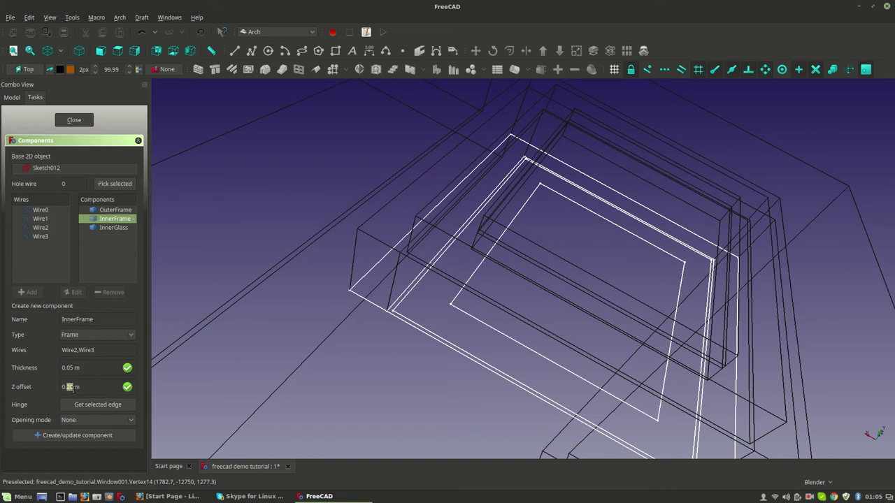
{"action": "left_click", "coordinate": [92, 434]}
{"action": "middle_click_drag", "start_coordinate": [488, 257], "coordinate": [546, 242]}
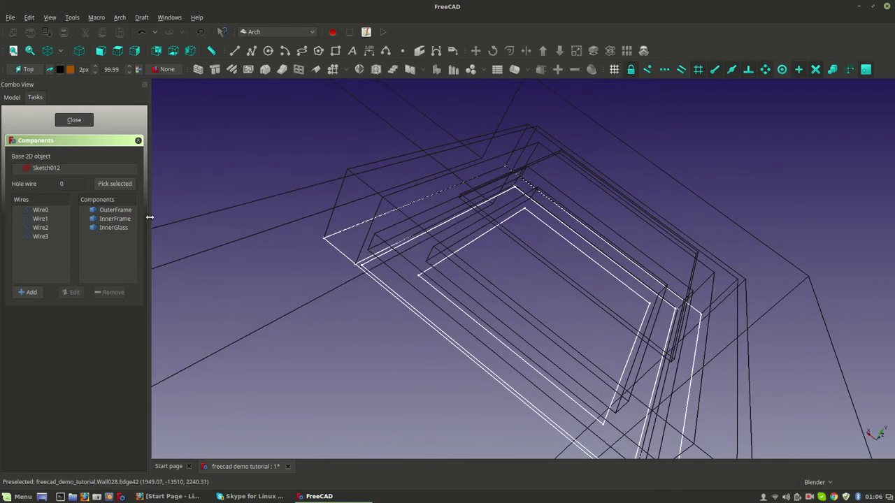
{"action": "left_click", "coordinate": [107, 220]}
{"action": "left_click", "coordinate": [72, 292]}
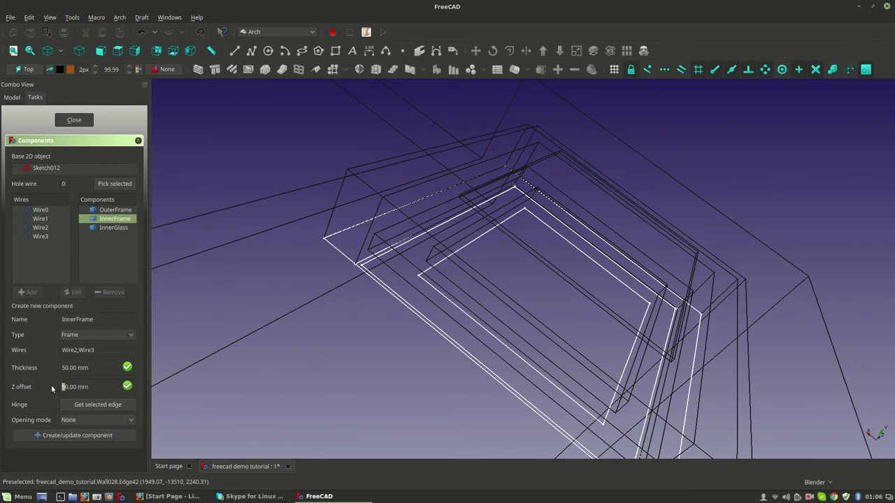
Apply the InnerFrame changes and edit the InnerGlass component.
{"action": "left_click", "coordinate": [95, 435]}
{"action": "middle_click_drag", "start_coordinate": [386, 309], "coordinate": [671, 269]}
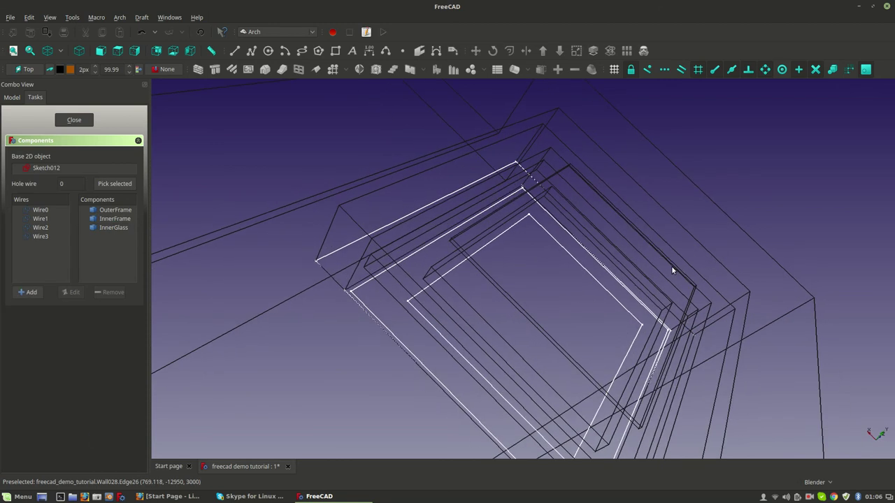
{"action": "left_click", "coordinate": [106, 227]}
{"action": "left_click", "coordinate": [67, 293]}
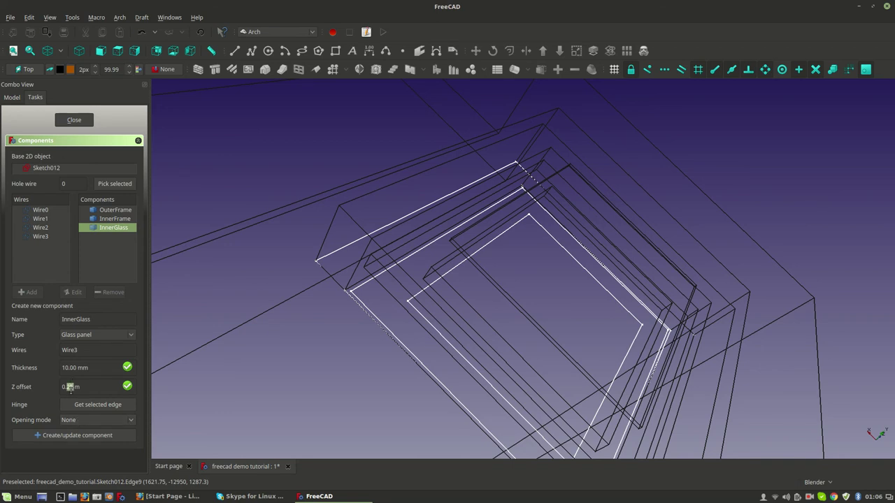
{"action": "left_click", "coordinate": [95, 436]}
{"action": "middle_click_drag", "start_coordinate": [568, 331], "coordinate": [421, 292]}
Set the InnerGlass component's Z offset to 0.12 m.
{"action": "left_click", "coordinate": [116, 227]}
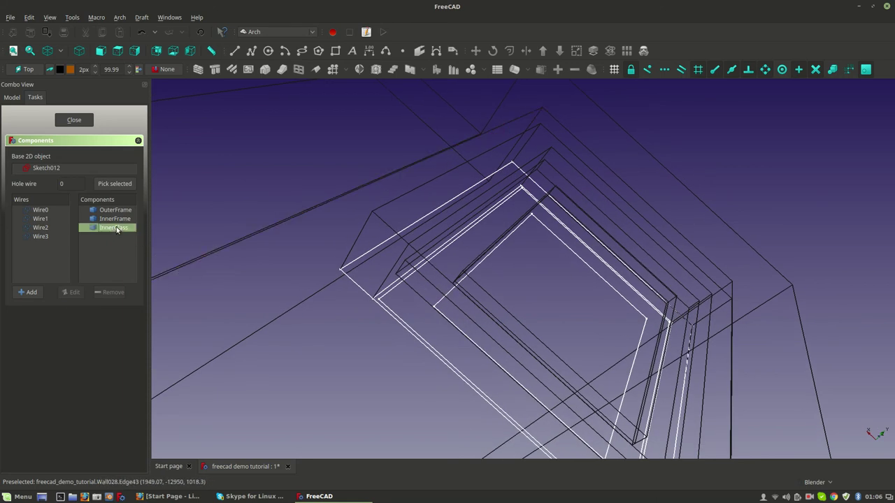
{"action": "left_click", "coordinate": [72, 292]}
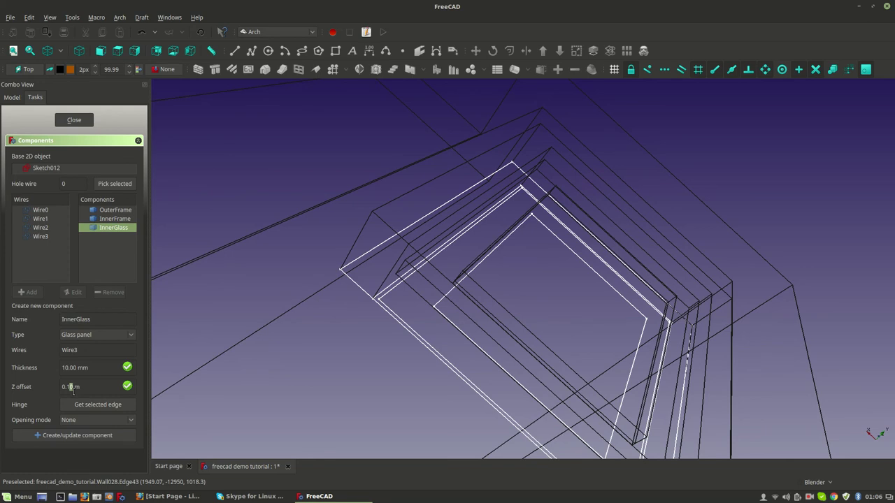
{"action": "left_click", "coordinate": [99, 436]}
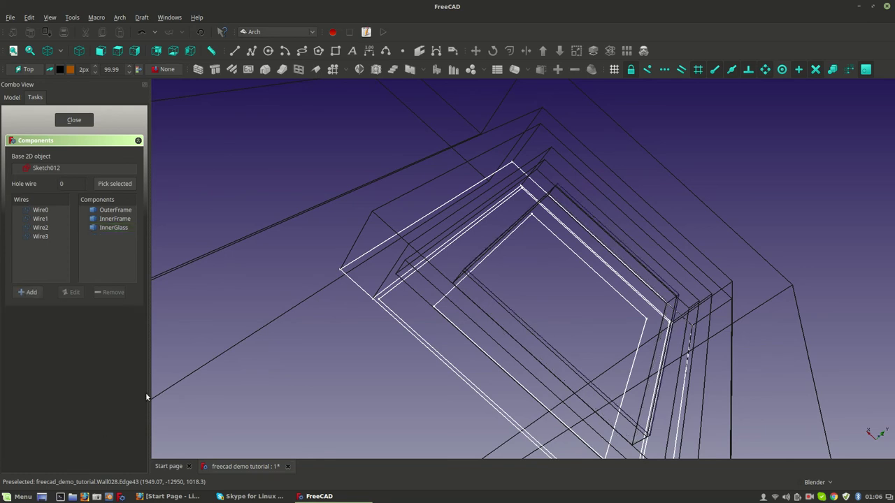
{"action": "left_click", "coordinate": [107, 228]}
{"action": "left_click", "coordinate": [72, 292]}
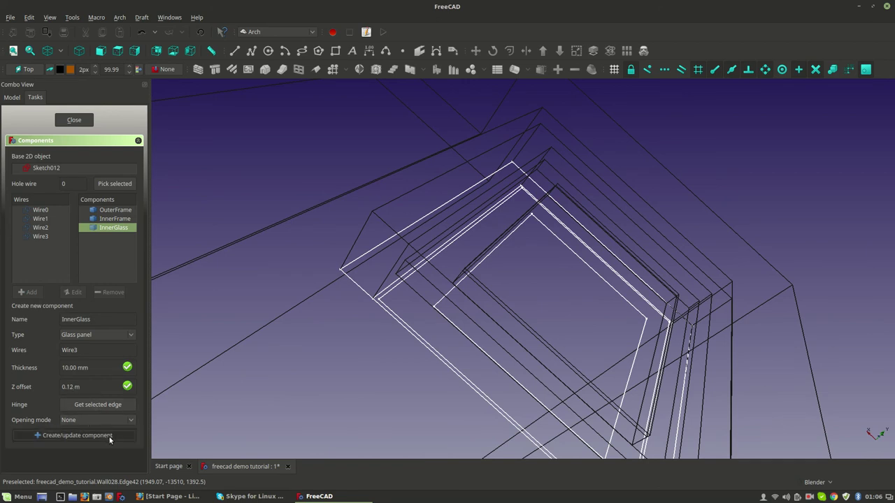
{"action": "left_click", "coordinate": [77, 436]}
{"action": "middle_click_drag", "start_coordinate": [508, 269], "coordinate": [423, 152]}
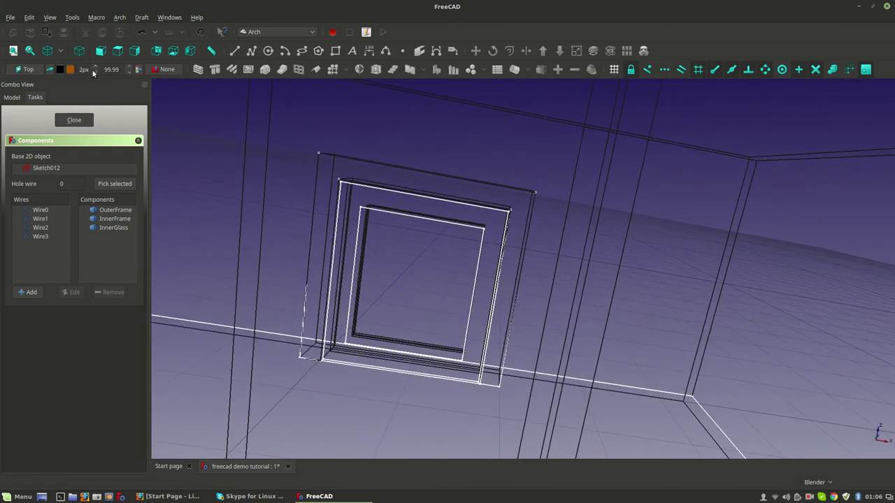
Switch the draw style to No shading.
{"action": "left_click", "coordinate": [61, 51]}
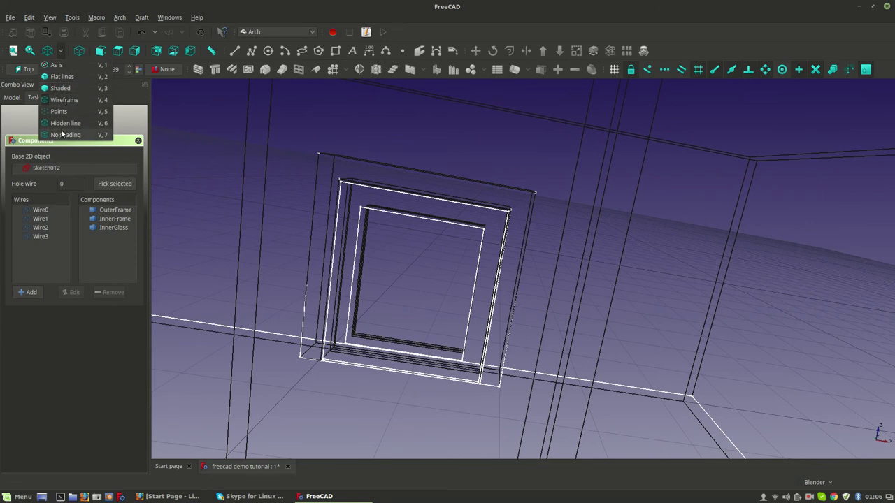
{"action": "left_click", "coordinate": [101, 135]}
{"action": "middle_click_drag", "start_coordinate": [419, 280], "coordinate": [474, 226]}
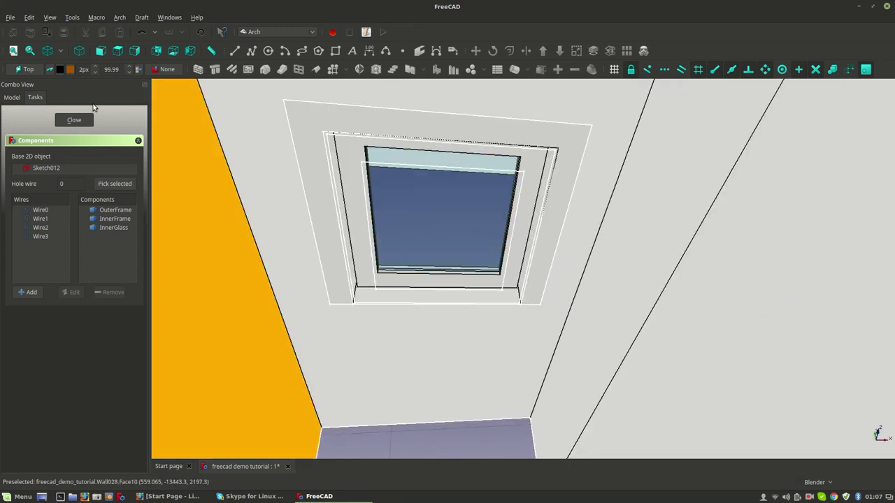
Close the window components task and save the document.
{"action": "left_click", "coordinate": [74, 119]}
{"action": "left_click", "coordinate": [58, 264]}
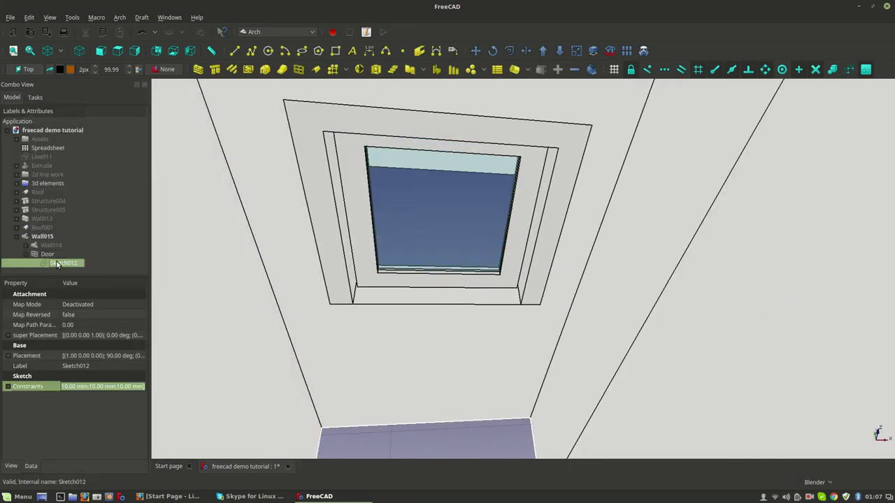
{"action": "left_click", "coordinate": [11, 18]}
{"action": "left_click", "coordinate": [23, 88]}
Open Sketch012 and leave it without changes.
{"action": "double_click", "coordinate": [56, 263]}
{"action": "scroll", "coordinate": [393, 295], "scroll_direction": "down", "scroll_amount": 5}
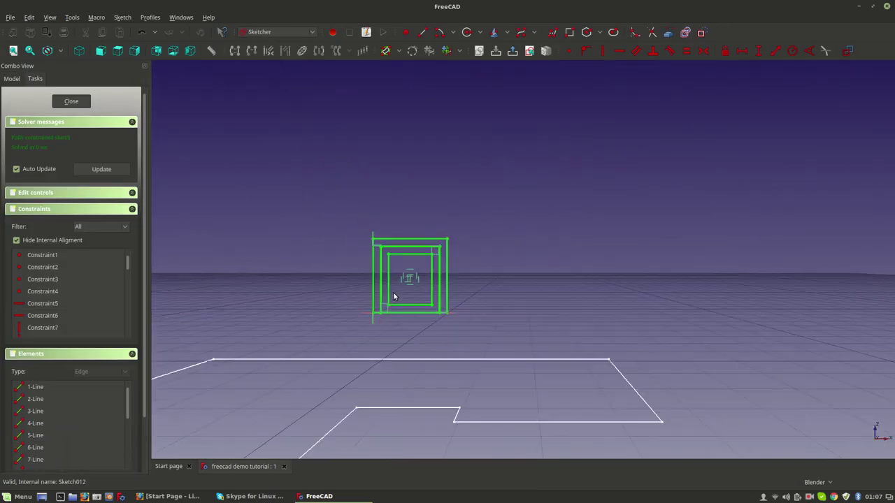
{"action": "scroll", "coordinate": [394, 296], "scroll_direction": "up", "scroll_amount": 2}
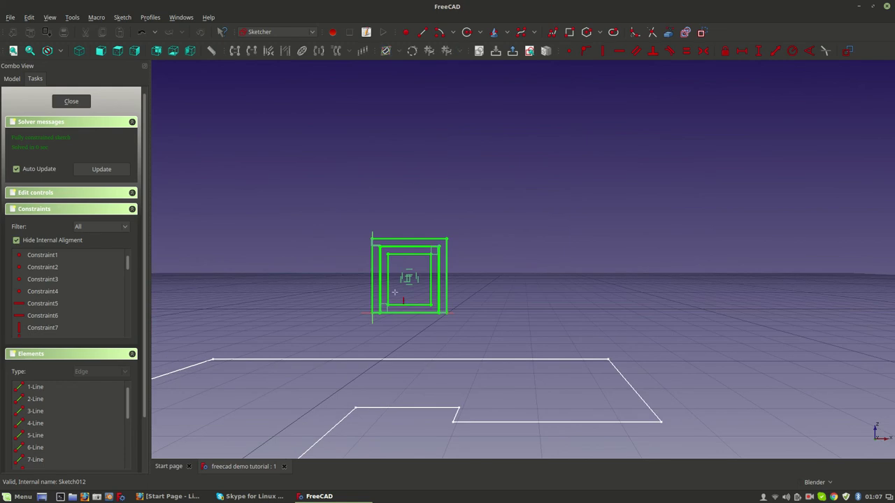
{"action": "left_click", "coordinate": [71, 101]}
Switch to orthographic projection and frame the house walls in front view.
{"action": "left_click", "coordinate": [50, 17]}
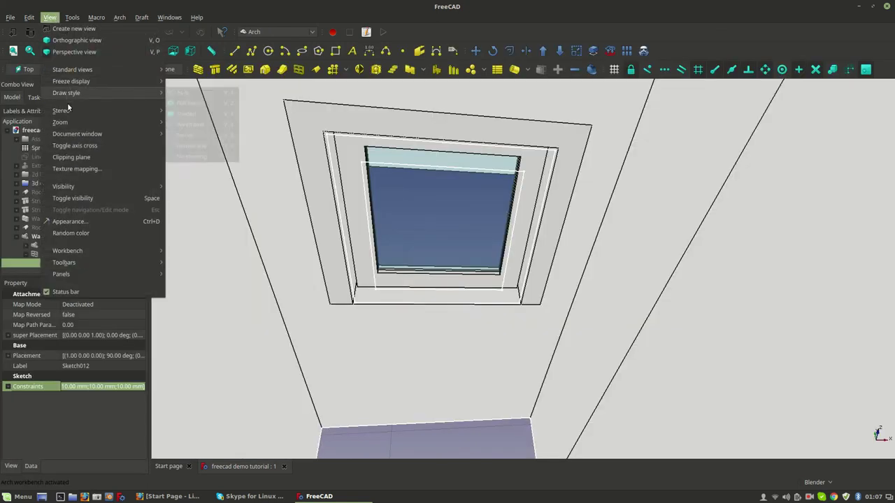
{"action": "left_click", "coordinate": [77, 39]}
{"action": "left_click", "coordinate": [79, 51]}
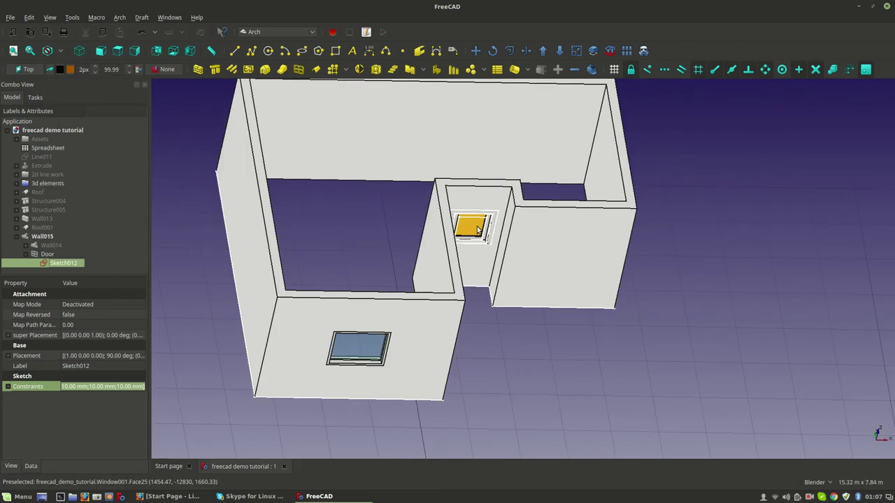
{"action": "left_click", "coordinate": [118, 51]}
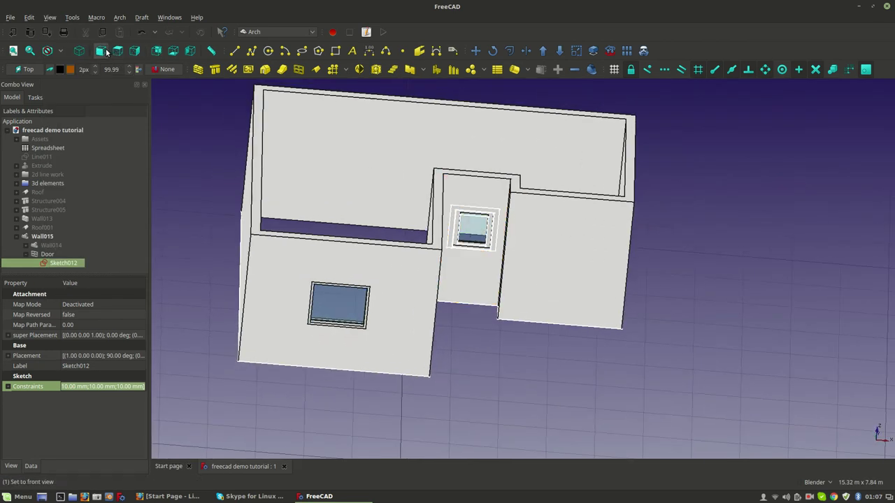
{"action": "left_click", "coordinate": [100, 50]}
{"action": "scroll", "coordinate": [426, 192], "scroll_direction": "up", "scroll_amount": 3}
{"action": "middle_click_drag", "start_coordinate": [637, 296], "coordinate": [488, 240], "text": "shift"}
{"action": "scroll", "coordinate": [539, 205], "scroll_direction": "down", "scroll_amount": 2}
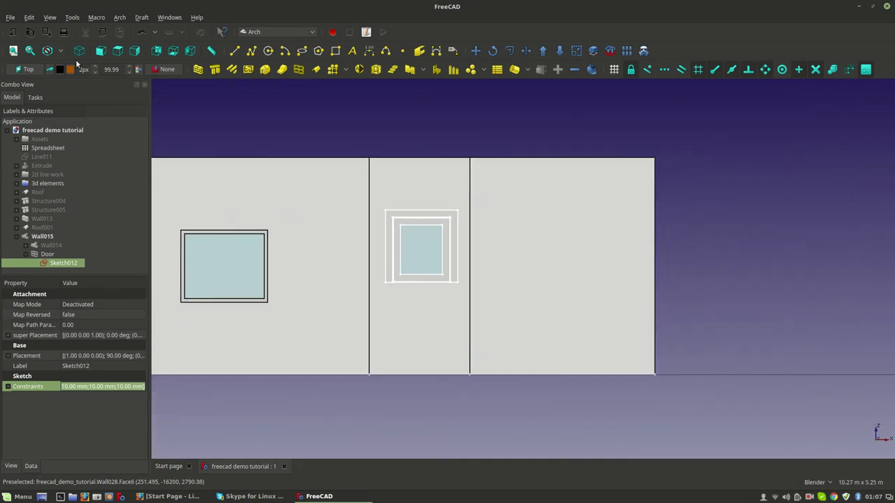
Change Sketch012's right-side height dimension to 2.1 m and close the sketch.
{"action": "double_click", "coordinate": [51, 264]}
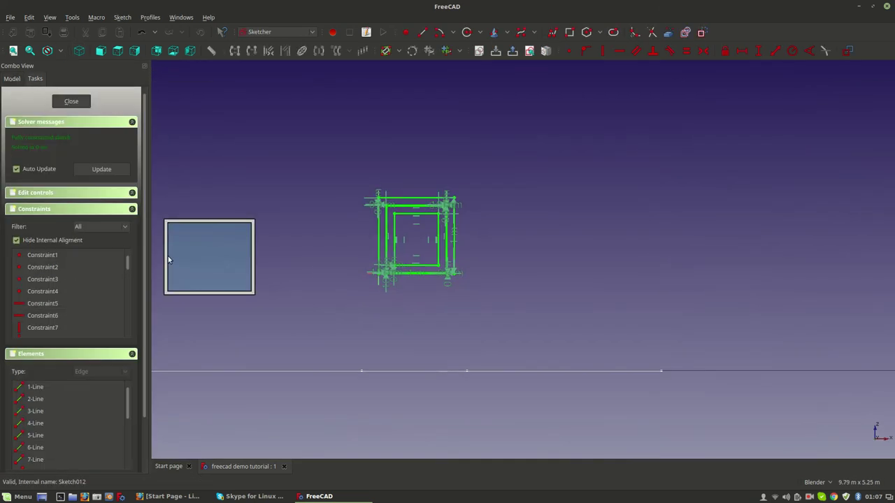
{"action": "scroll", "coordinate": [417, 297], "scroll_direction": "up", "scroll_amount": 2}
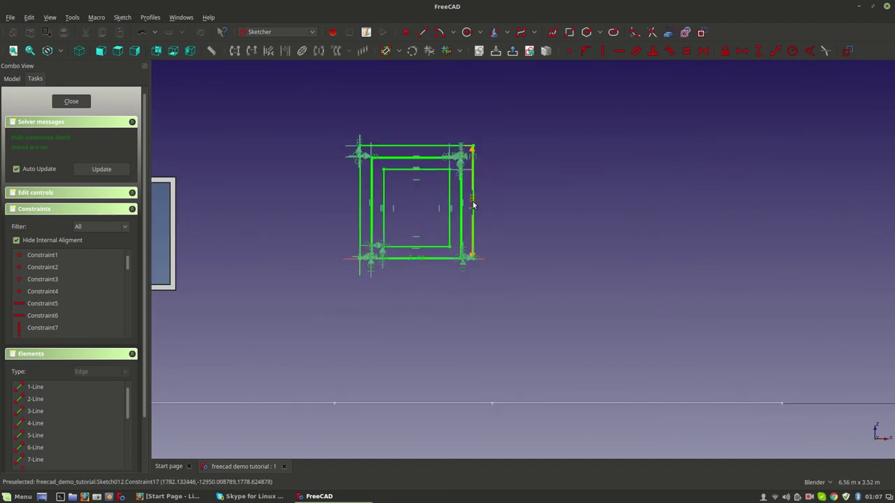
{"action": "left_click_drag", "start_coordinate": [493, 204], "coordinate": [497, 203]}
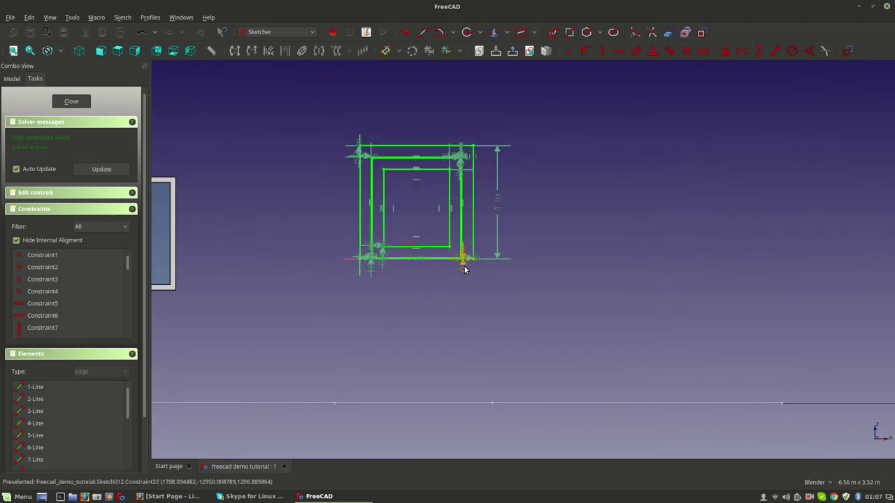
{"action": "left_click_drag", "start_coordinate": [463, 297], "coordinate": [464, 325]}
{"action": "double_click", "coordinate": [499, 204]}
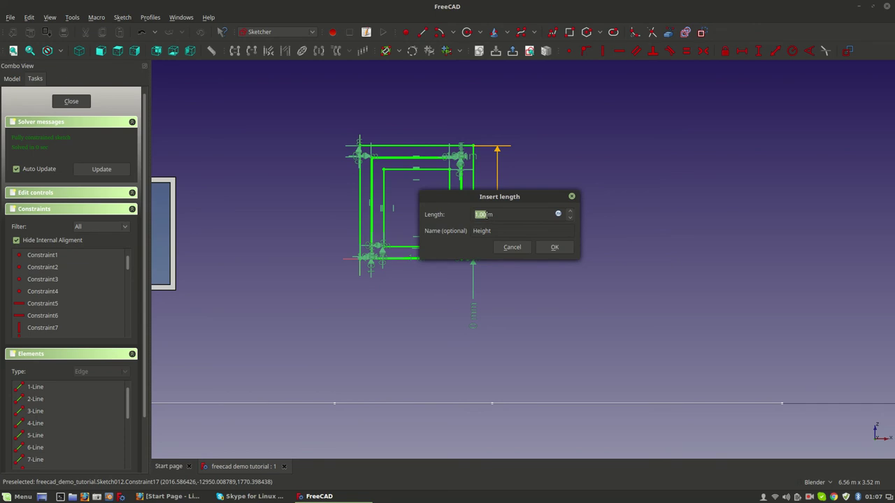
{"action": "type", "text": "2."}
{"action": "key", "text": "Return"}
{"action": "scroll", "coordinate": [485, 209], "scroll_direction": "down", "scroll_amount": 3}
{"action": "scroll", "coordinate": [476, 256], "scroll_direction": "up", "scroll_amount": 2}
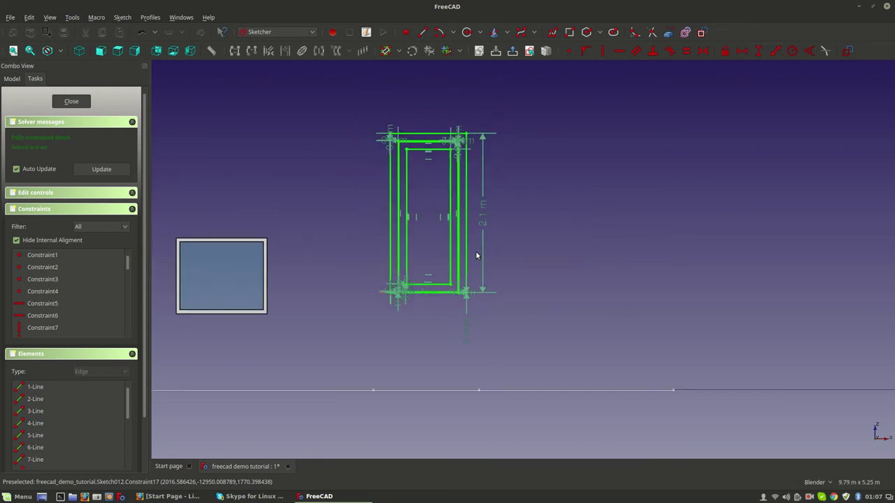
{"action": "left_click", "coordinate": [77, 101]}
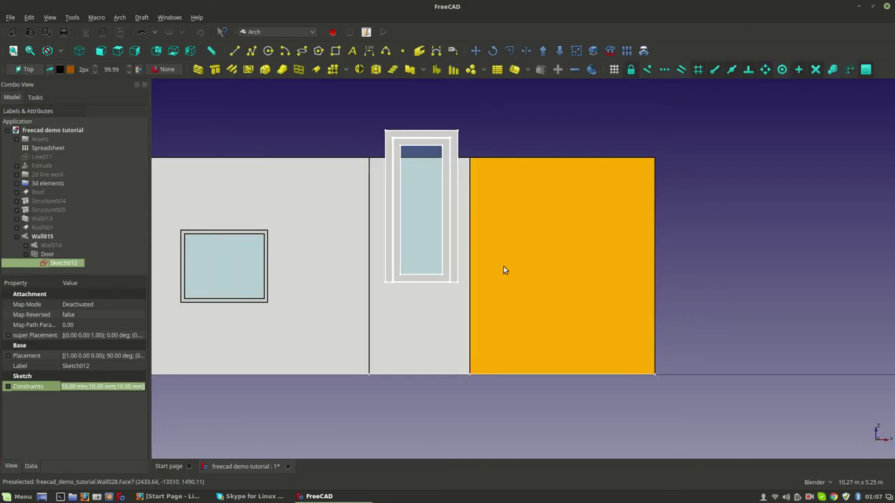
Set the Door object's Height property to 2.10 m.
{"action": "left_click", "coordinate": [10, 467]}
{"action": "left_click", "coordinate": [32, 466]}
{"action": "left_click", "coordinate": [47, 253]}
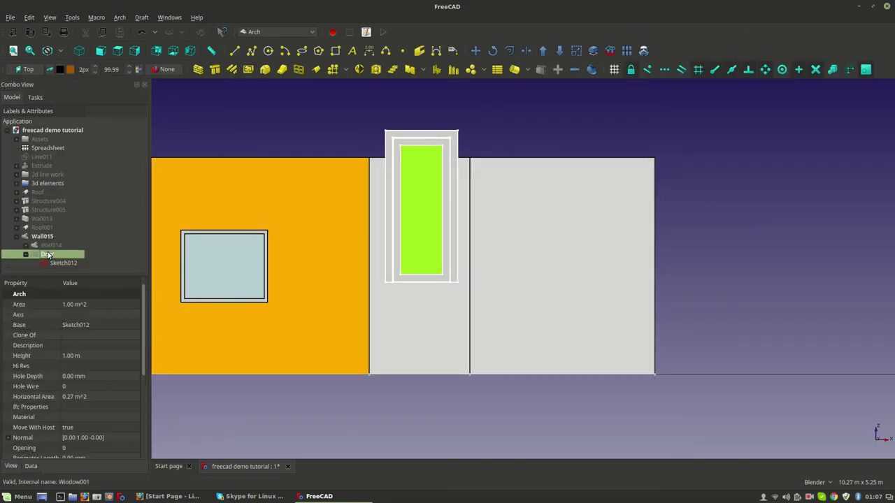
{"action": "left_click", "coordinate": [70, 355]}
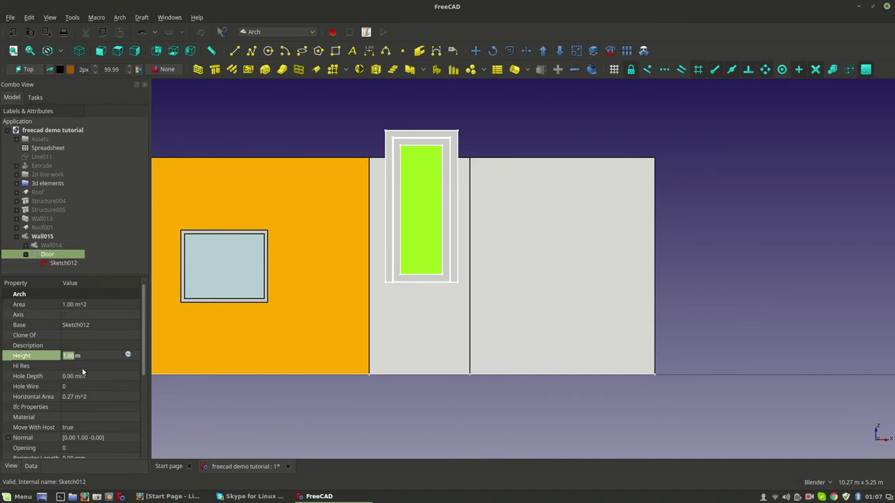
{"action": "scroll", "coordinate": [85, 393], "scroll_direction": "down", "scroll_amount": 4}
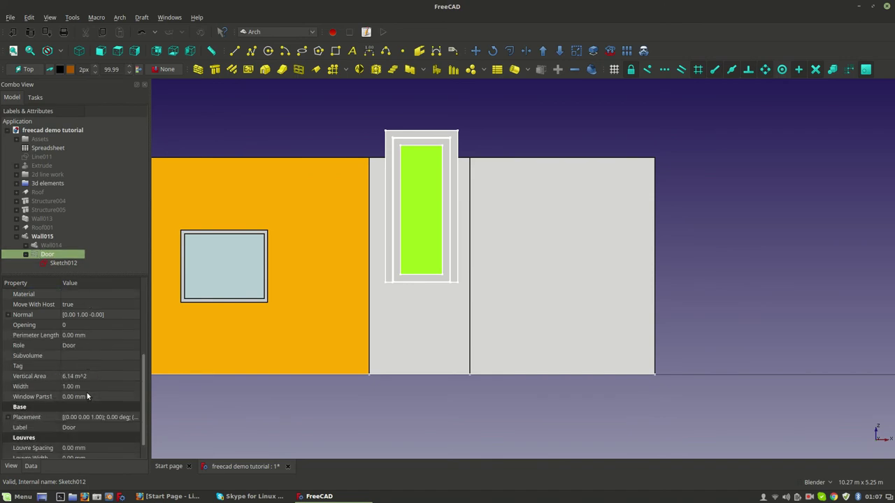
{"action": "scroll", "coordinate": [87, 396], "scroll_direction": "down", "scroll_amount": 1}
{"action": "scroll", "coordinate": [87, 396], "scroll_direction": "up", "scroll_amount": 5}
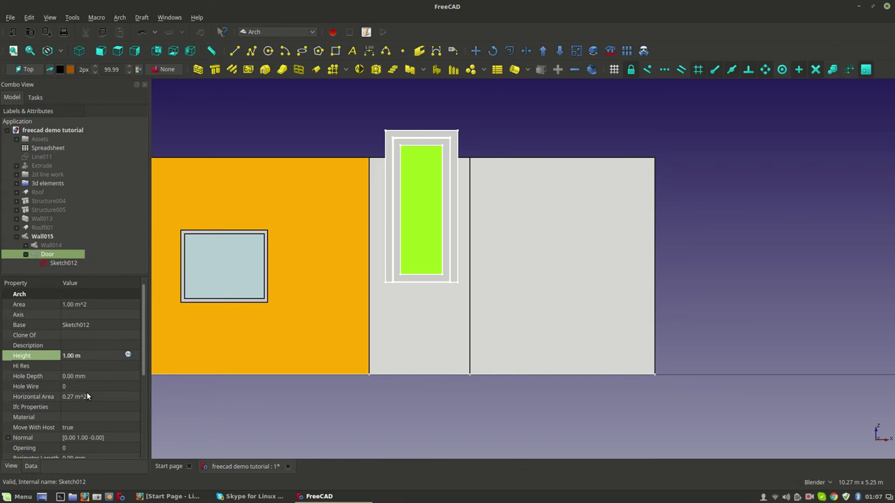
{"action": "triple_click", "coordinate": [83, 356]}
{"action": "type", "text": "2.1"}
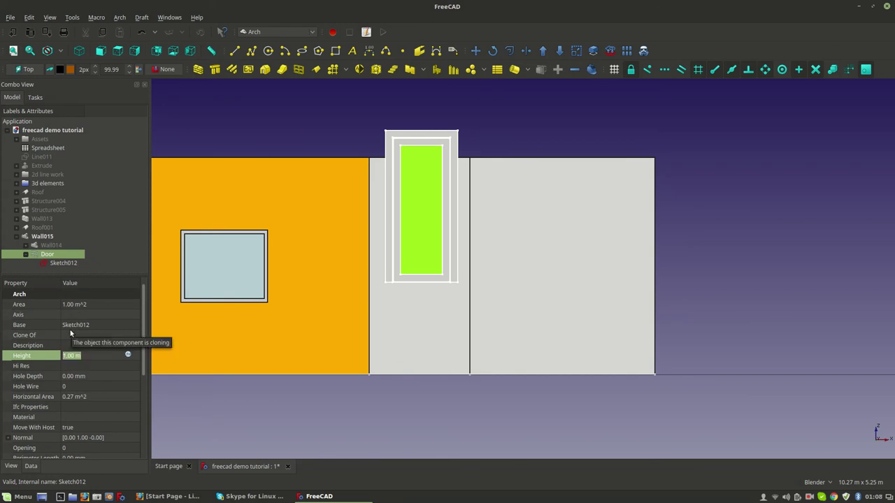
{"action": "key", "text": "Return"}
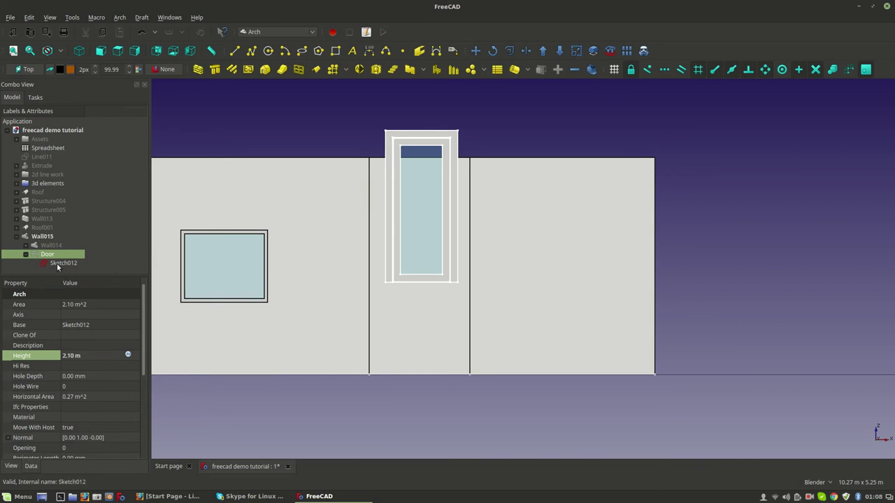
Try a 1.5 m door height, then restore the Door's Height to 2.10 m.
{"action": "left_click", "coordinate": [63, 263]}
{"action": "double_click", "coordinate": [62, 262]}
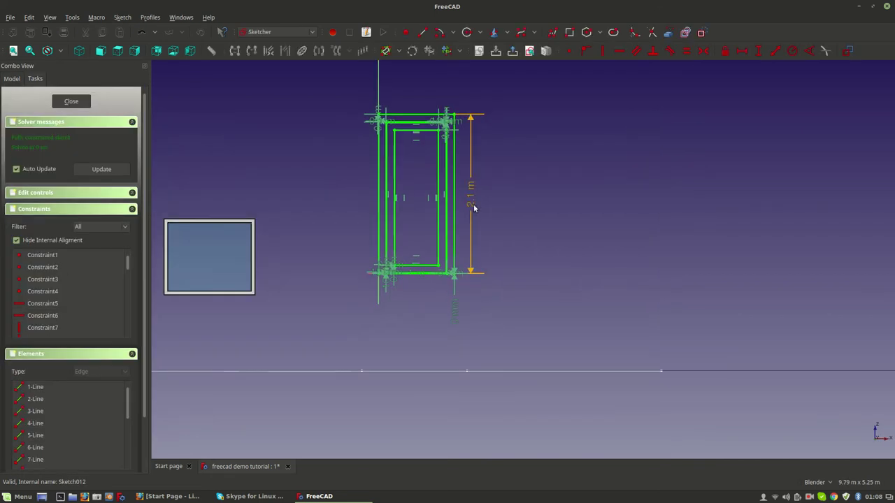
{"action": "left_click", "coordinate": [72, 101]}
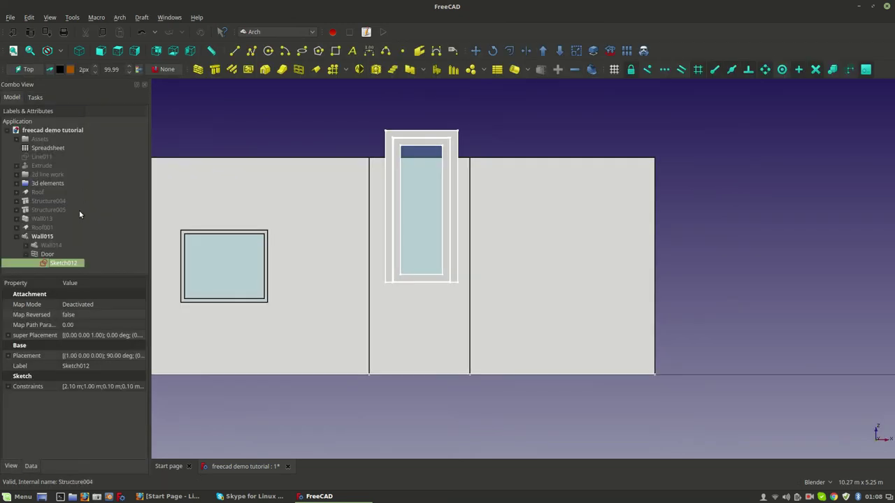
{"action": "left_click", "coordinate": [45, 255]}
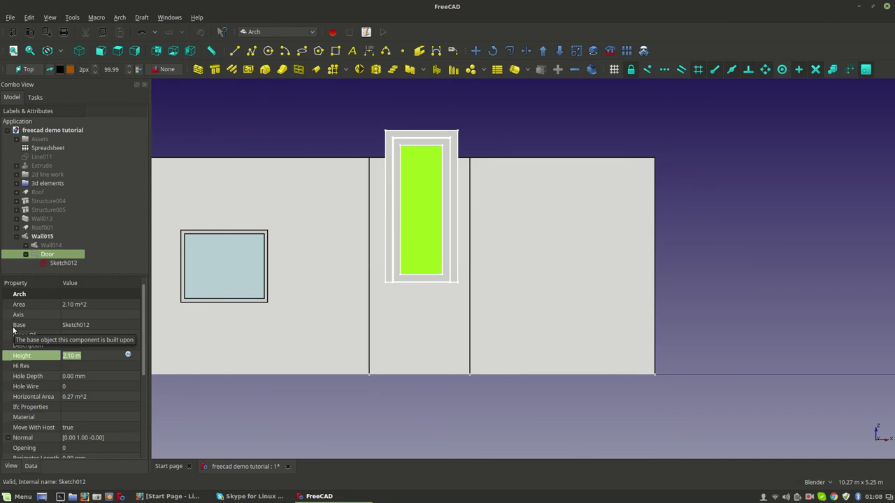
{"action": "type", "text": "1.5"}
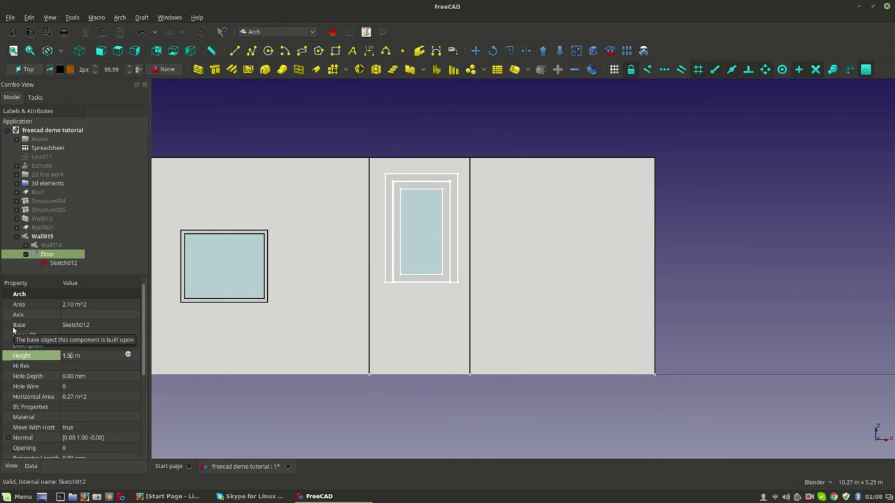
{"action": "key", "text": "BackSpace"}
{"action": "type", "text": "0"}
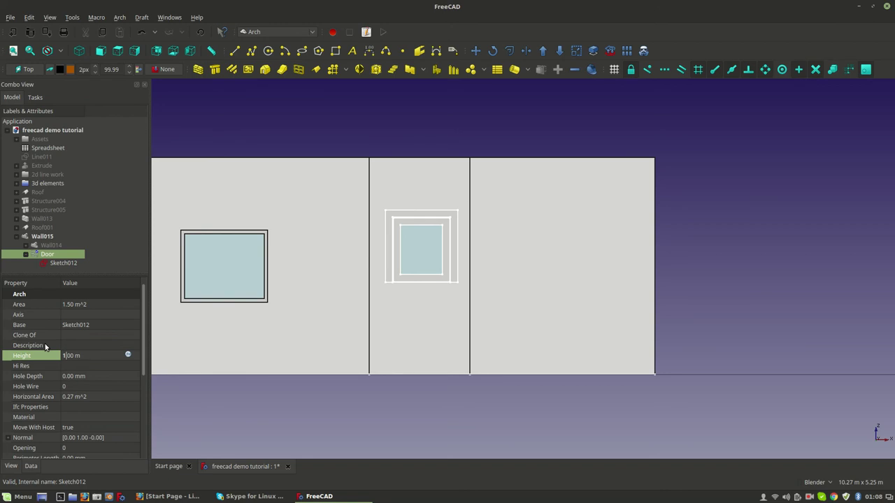
{"action": "type", "text": "2"}
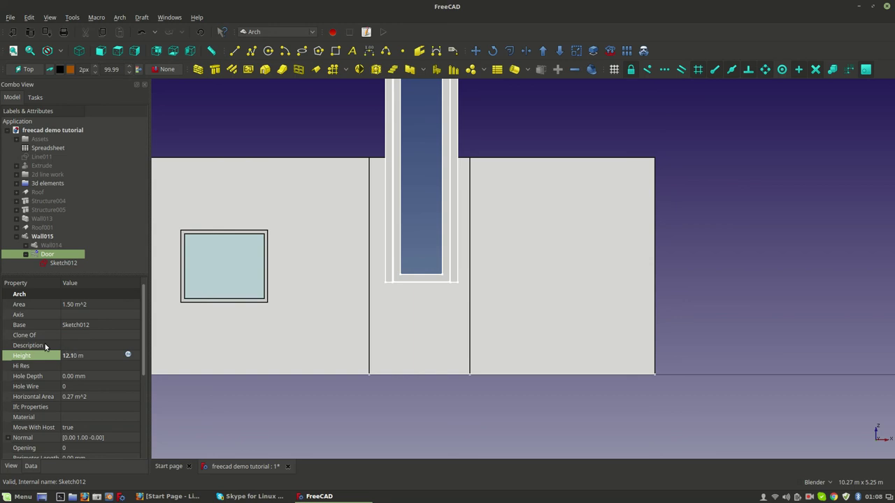
{"action": "key", "text": "BackSpace"}
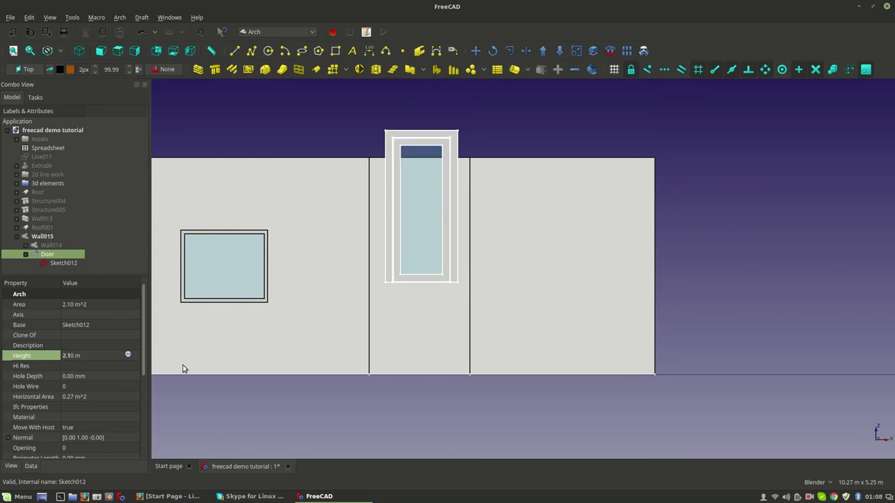
{"action": "left_click", "coordinate": [56, 263]}
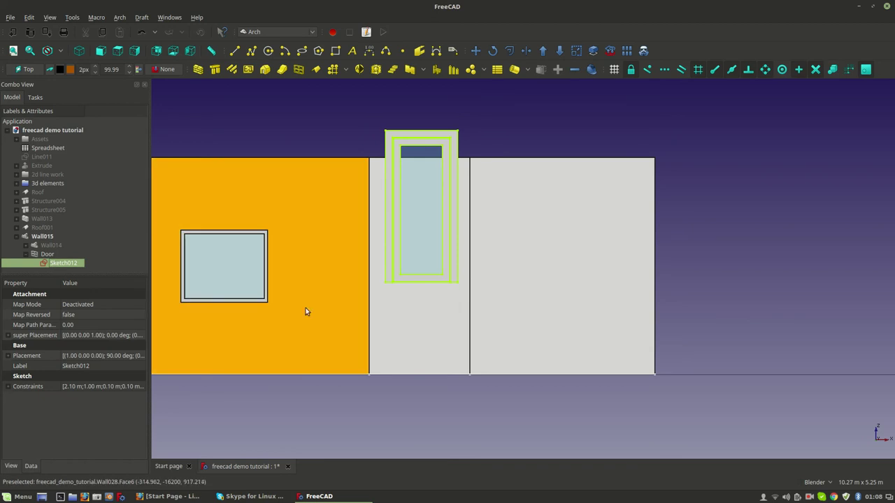
Align the working plane with the front view.
{"action": "left_click", "coordinate": [437, 341]}
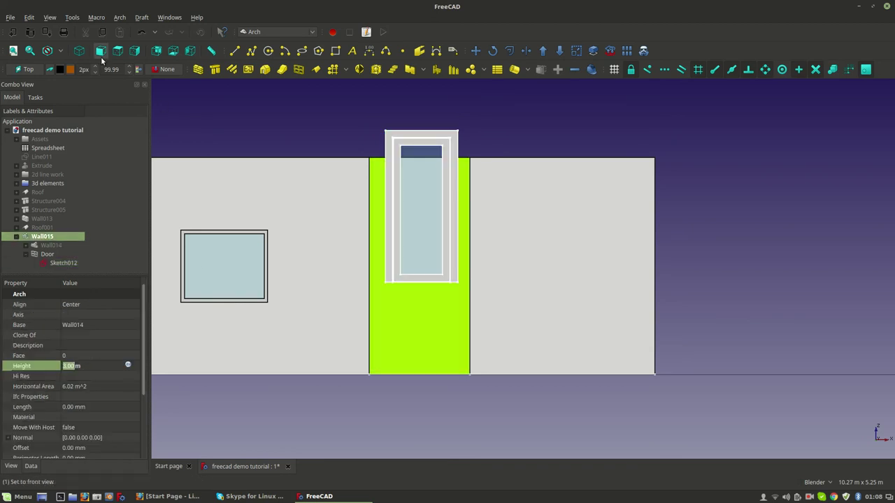
{"action": "left_click", "coordinate": [35, 68]}
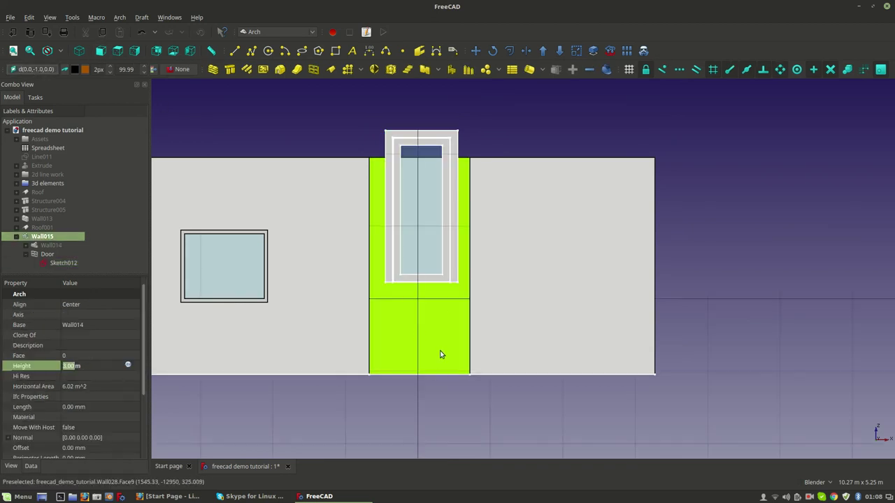
{"action": "left_click", "coordinate": [443, 382]}
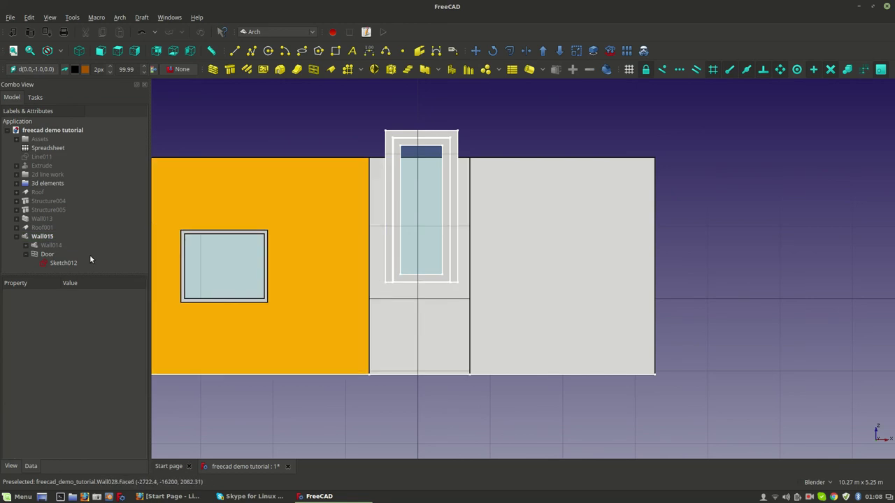
Move Sketch012 down 1.29 m so the door sits at the wall base.
{"action": "left_click", "coordinate": [56, 263]}
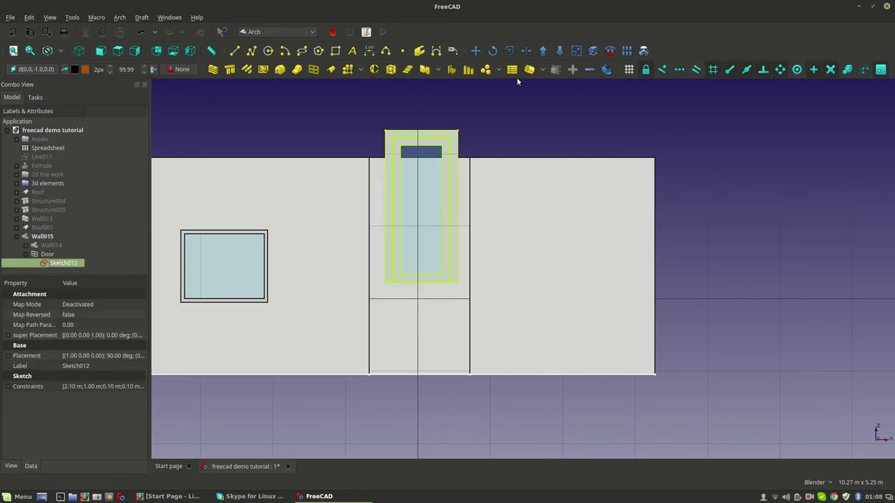
{"action": "left_click", "coordinate": [475, 51]}
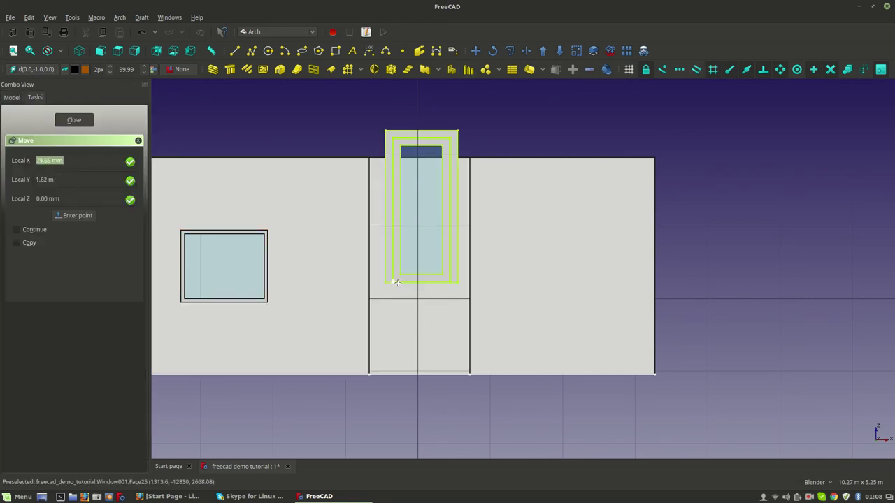
{"action": "left_click", "coordinate": [444, 283]}
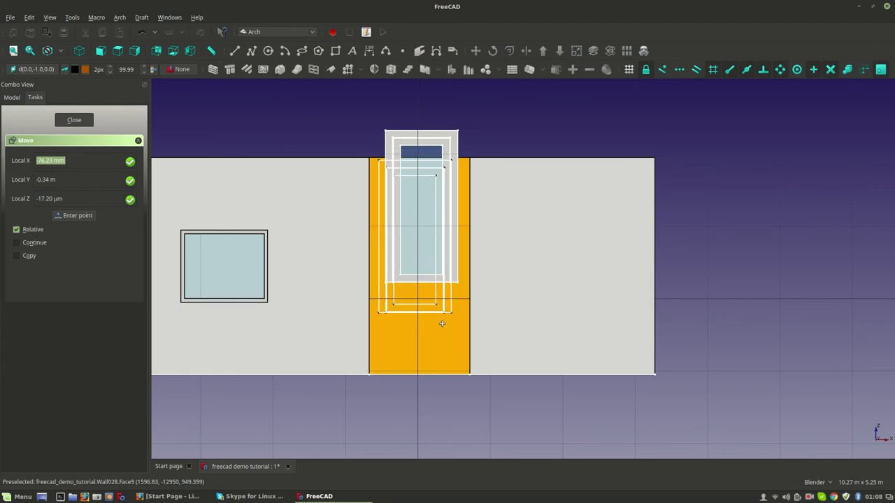
{"action": "left_click", "coordinate": [455, 374]}
{"action": "middle_click_drag", "start_coordinate": [455, 361], "coordinate": [516, 289]}
{"action": "scroll", "coordinate": [580, 265], "scroll_direction": "up", "scroll_amount": 5}
{"action": "scroll", "coordinate": [516, 289], "scroll_direction": "up", "scroll_amount": 10}
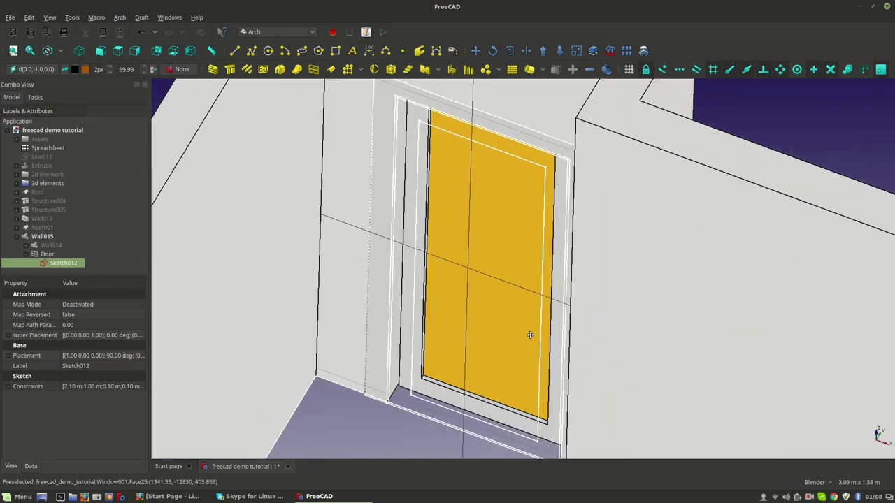
Review the Door's Data properties, then open Sketch012 in Sketcher.
{"action": "scroll", "coordinate": [525, 308], "scroll_direction": "down", "scroll_amount": 5}
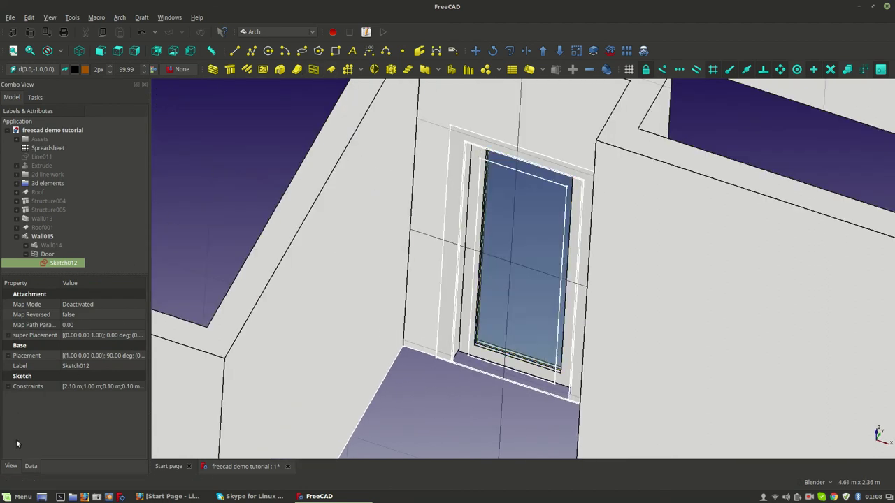
{"action": "left_click", "coordinate": [48, 254]}
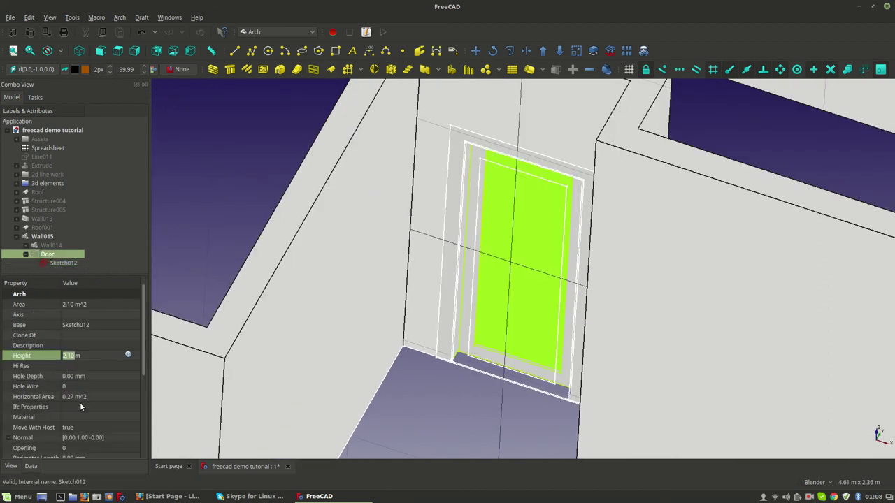
{"action": "scroll", "coordinate": [62, 421], "scroll_direction": "down", "scroll_amount": 3}
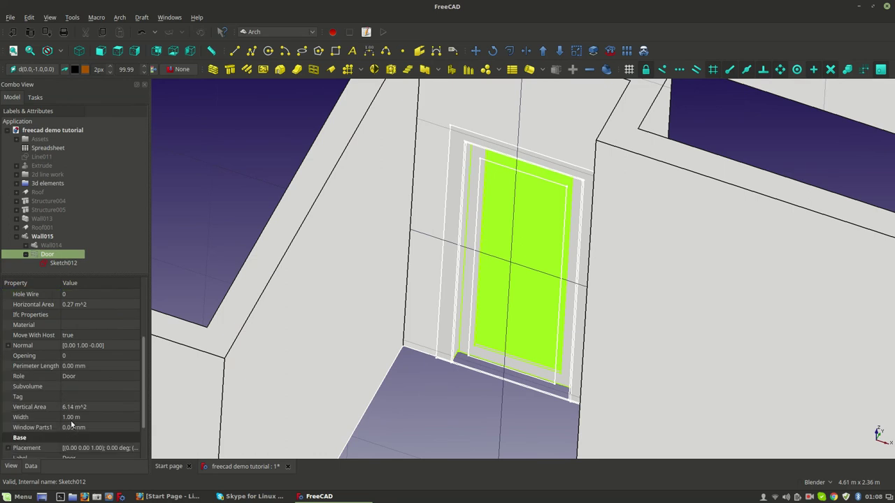
{"action": "scroll", "coordinate": [72, 428], "scroll_direction": "down", "scroll_amount": 2}
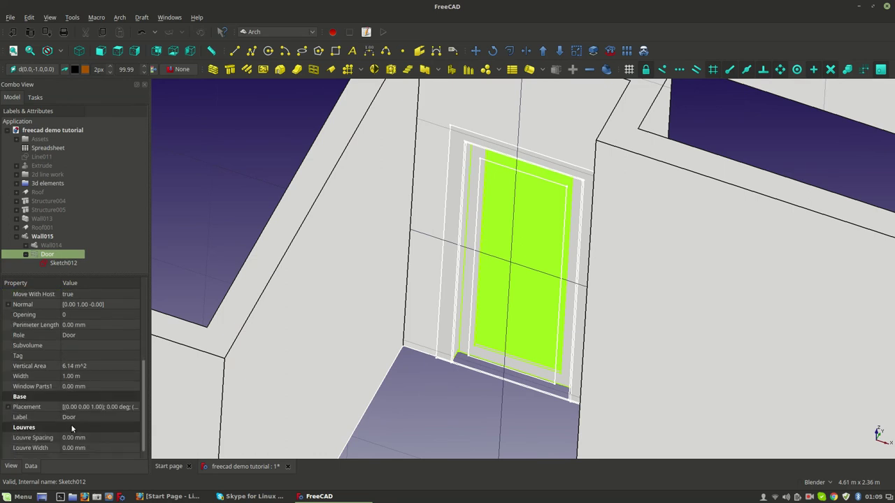
{"action": "scroll", "coordinate": [71, 427], "scroll_direction": "up", "scroll_amount": 1}
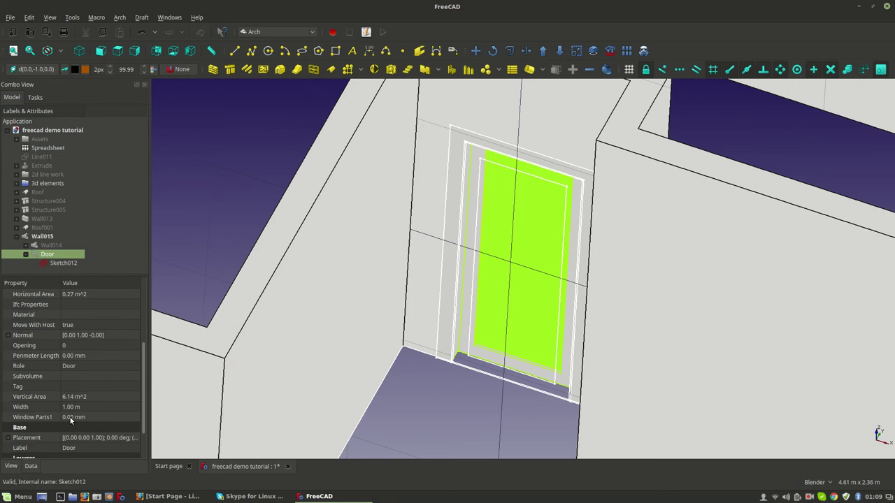
{"action": "double_click", "coordinate": [63, 263]}
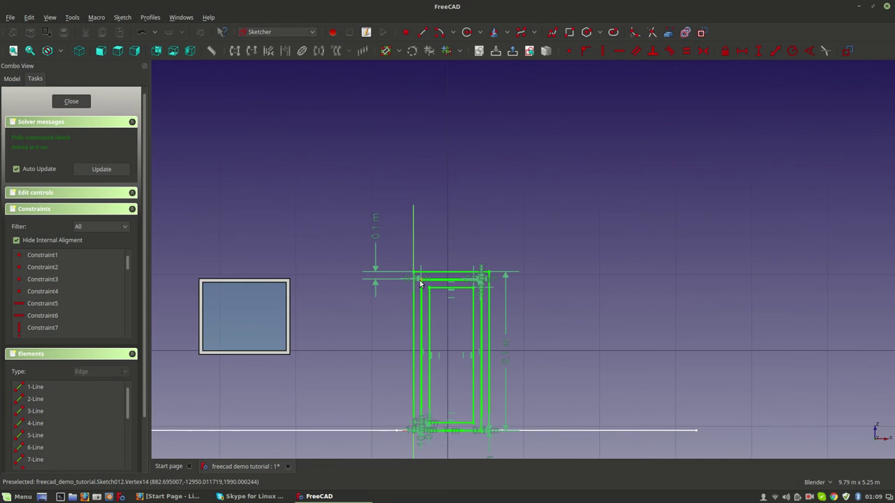
Drag the crowded frame dimension labels out of the sketch corners.
{"action": "scroll", "coordinate": [420, 278], "scroll_direction": "up", "scroll_amount": 4}
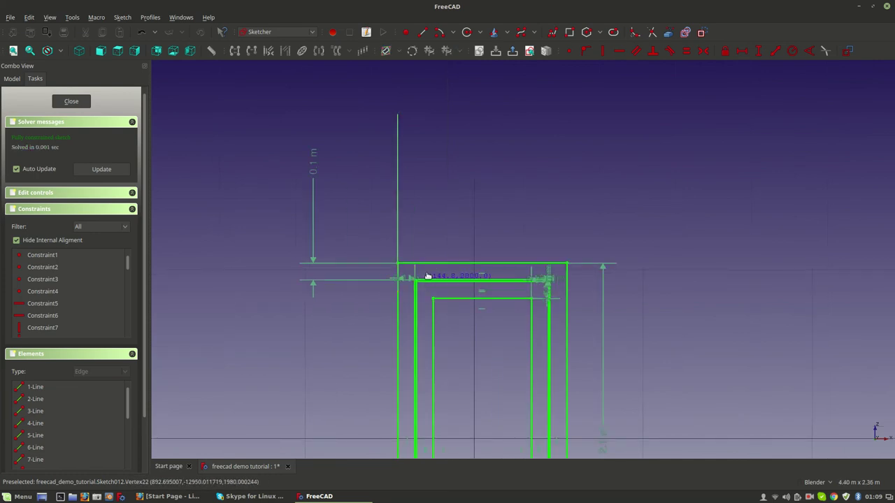
{"action": "left_click_drag", "start_coordinate": [419, 277], "coordinate": [455, 215]}
{"action": "left_click_drag", "start_coordinate": [555, 276], "coordinate": [581, 205]}
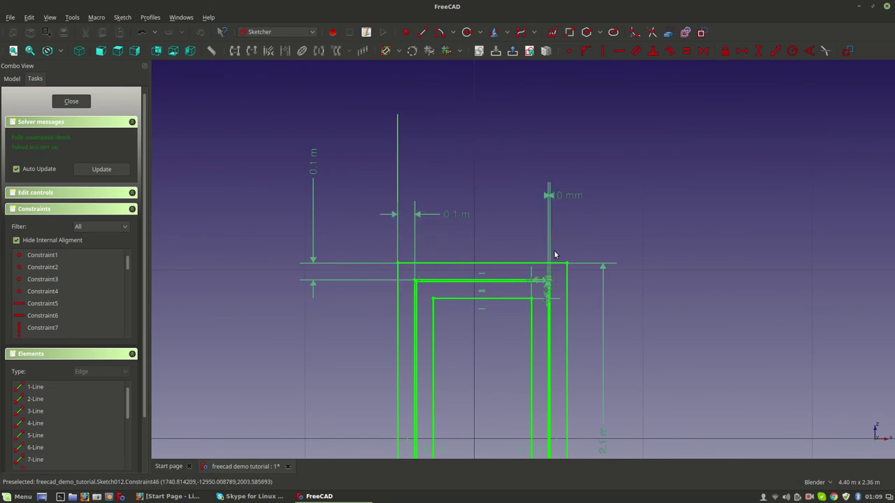
{"action": "left_click_drag", "start_coordinate": [536, 283], "coordinate": [516, 237]}
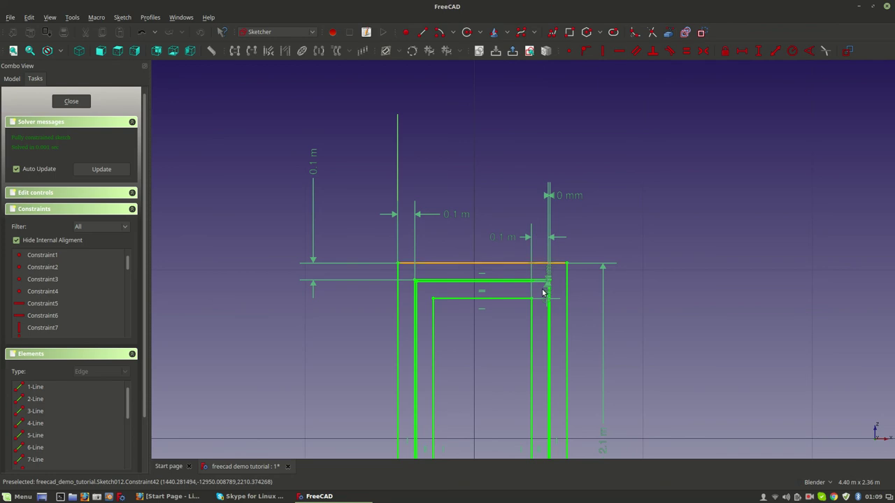
{"action": "left_click_drag", "start_coordinate": [547, 300], "coordinate": [627, 334]}
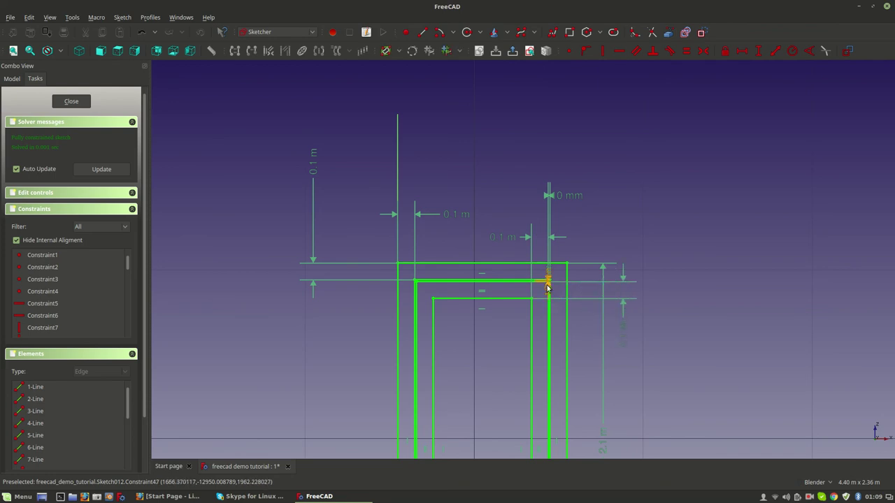
{"action": "left_click_drag", "start_coordinate": [596, 238], "coordinate": [586, 237]}
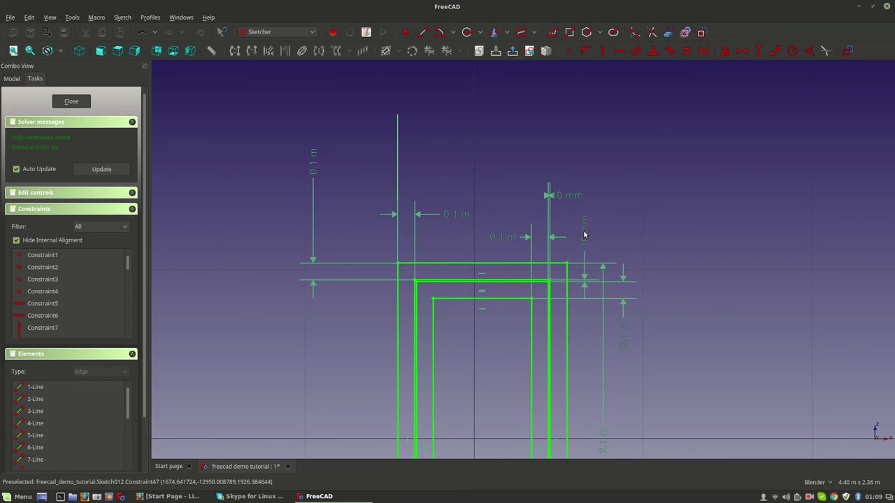
{"action": "scroll", "coordinate": [543, 290], "scroll_direction": "down", "scroll_amount": 2}
{"action": "left_click_drag", "start_coordinate": [462, 395], "coordinate": [410, 433]}
{"action": "left_click_drag", "start_coordinate": [457, 370], "coordinate": [417, 355]}
{"action": "left_click_drag", "start_coordinate": [476, 387], "coordinate": [492, 435]}
{"action": "left_click_drag", "start_coordinate": [469, 381], "coordinate": [458, 417]}
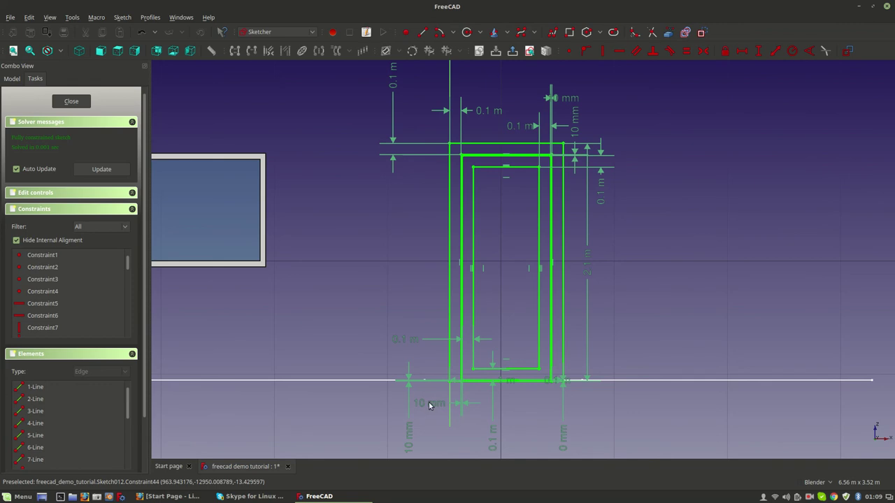
{"action": "left_click_drag", "start_coordinate": [567, 385], "coordinate": [587, 413]}
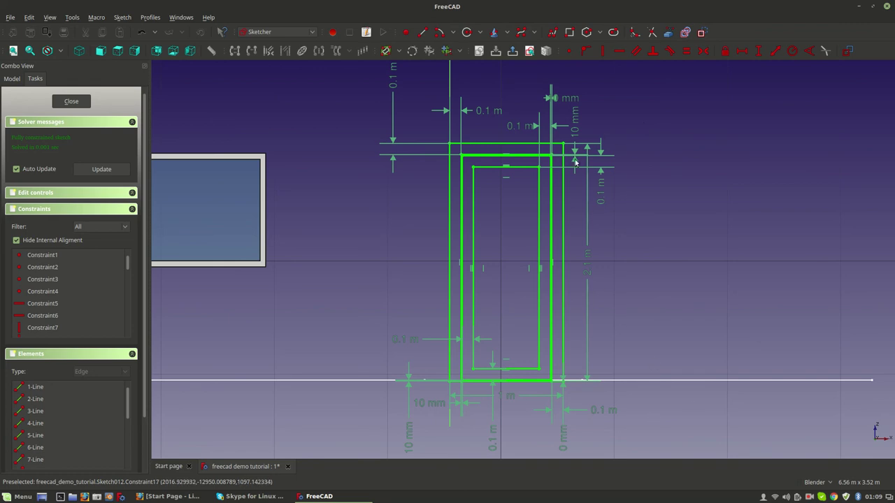
{"action": "middle_click_drag", "start_coordinate": [476, 125], "coordinate": [456, 199], "text": "shift"}
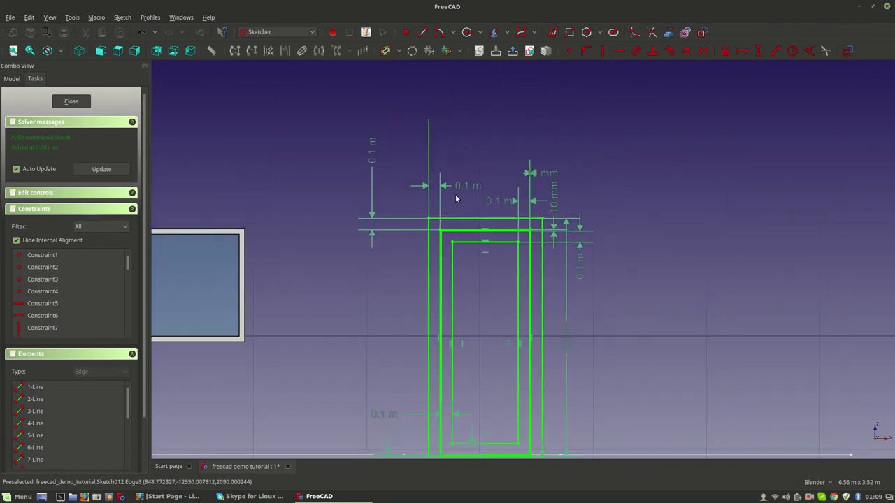
Change three 0.1 m frame dimensions, including the vertical and width ones, to 0.05 m.
{"action": "double_click", "coordinate": [468, 185]}
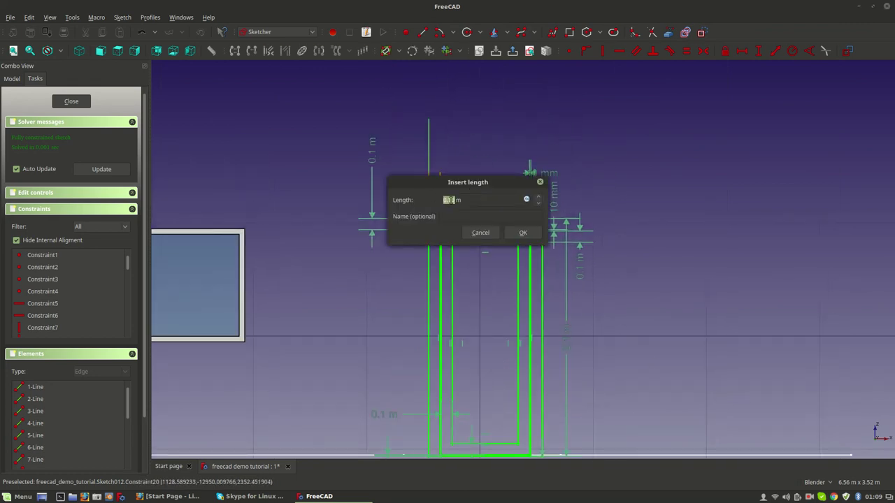
{"action": "key", "text": "Return"}
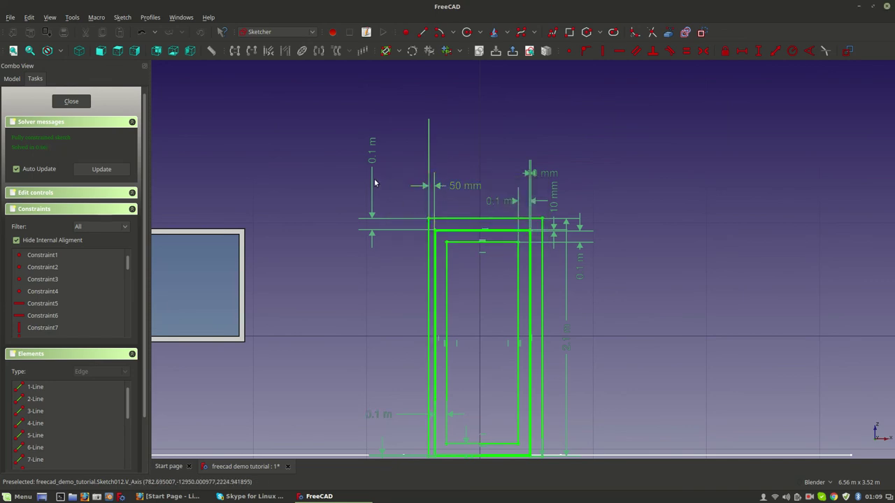
{"action": "double_click", "coordinate": [372, 145]}
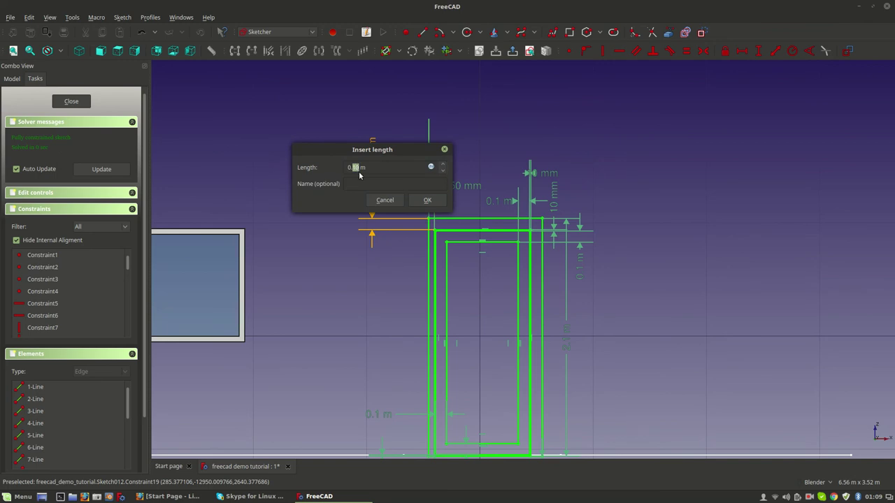
{"action": "type", "text": "0.05"}
{"action": "key", "text": "Return"}
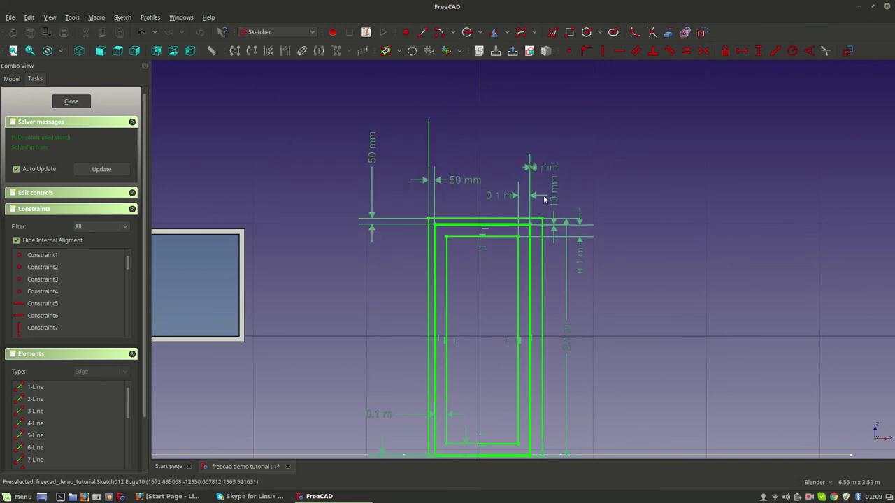
{"action": "double_click", "coordinate": [509, 195]}
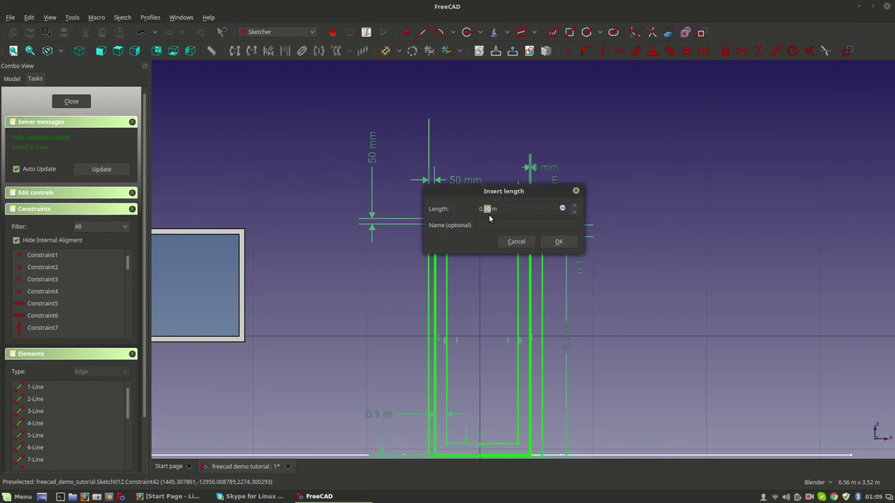
{"action": "type", "text": "0.05"}
{"action": "key", "text": "Return"}
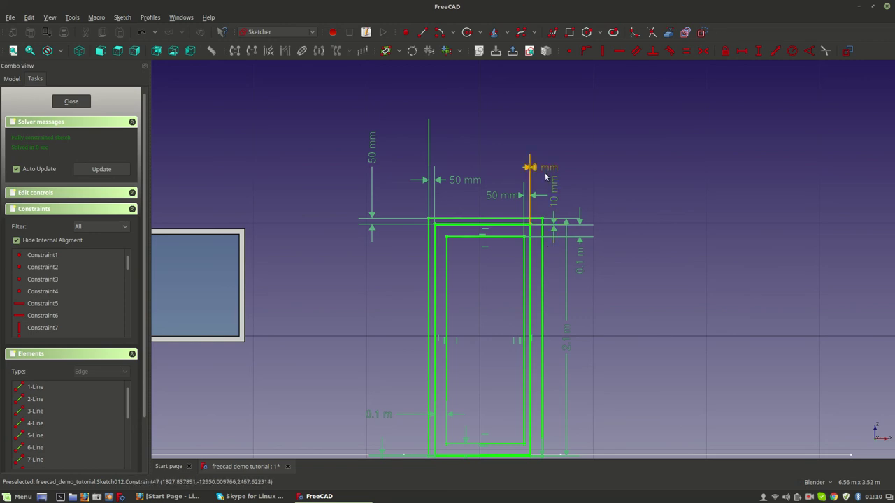
Set the lower and top frame dimensions to 50 mm.
{"action": "scroll", "coordinate": [550, 174], "scroll_direction": "down", "scroll_amount": 2}
{"action": "scroll", "coordinate": [523, 393], "scroll_direction": "up", "scroll_amount": 2}
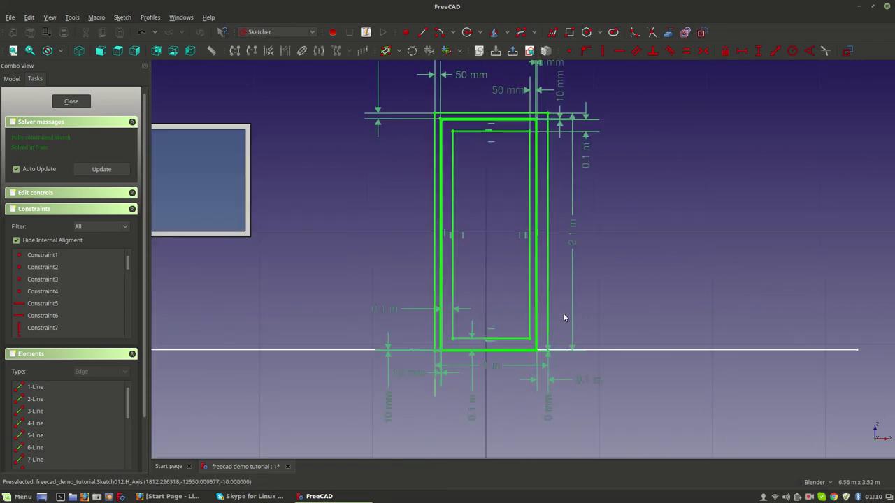
{"action": "double_click", "coordinate": [590, 381]}
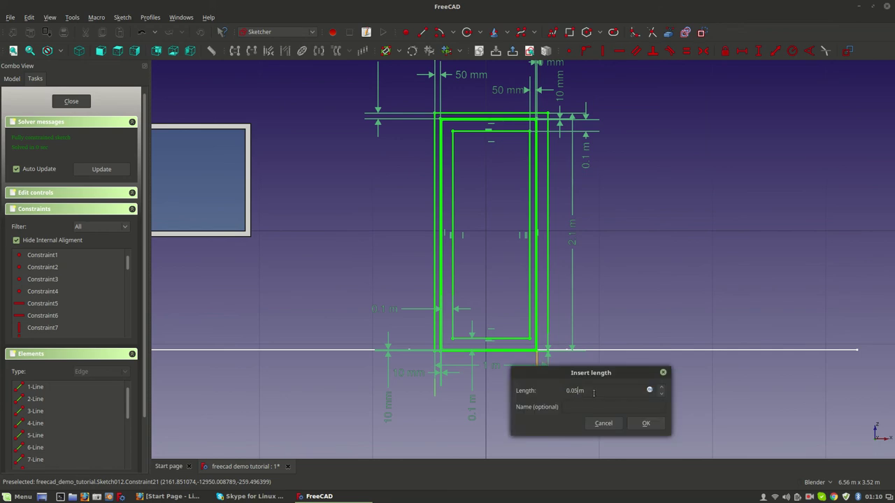
{"action": "key", "text": "Return"}
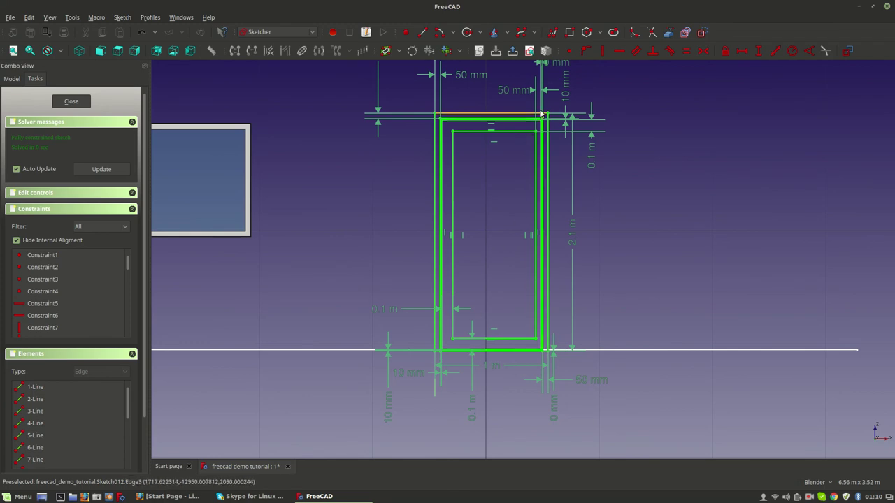
{"action": "double_click", "coordinate": [528, 92]}
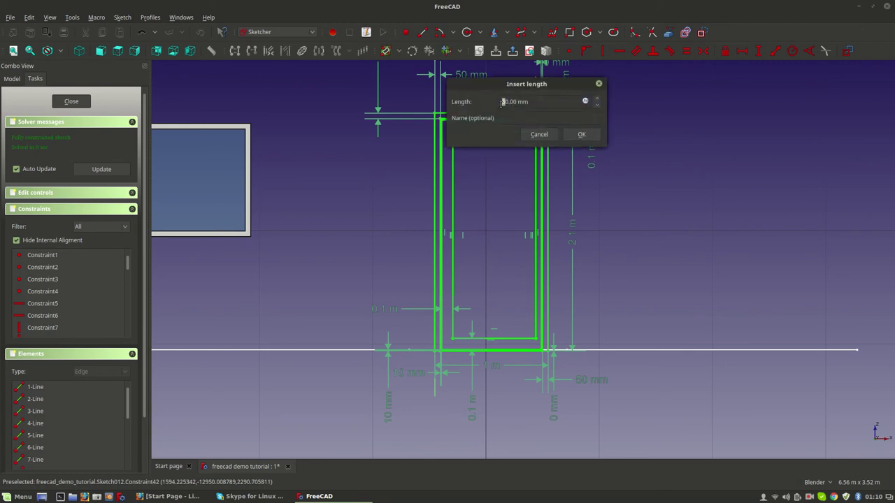
{"action": "key", "text": "Return"}
{"action": "scroll", "coordinate": [486, 376], "scroll_direction": "down", "scroll_amount": 3}
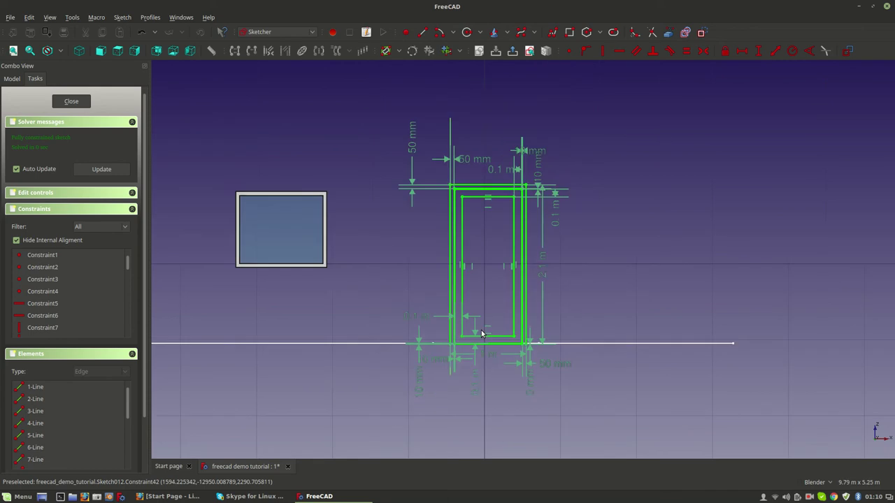
{"action": "scroll", "coordinate": [552, 372], "scroll_direction": "up", "scroll_amount": 3}
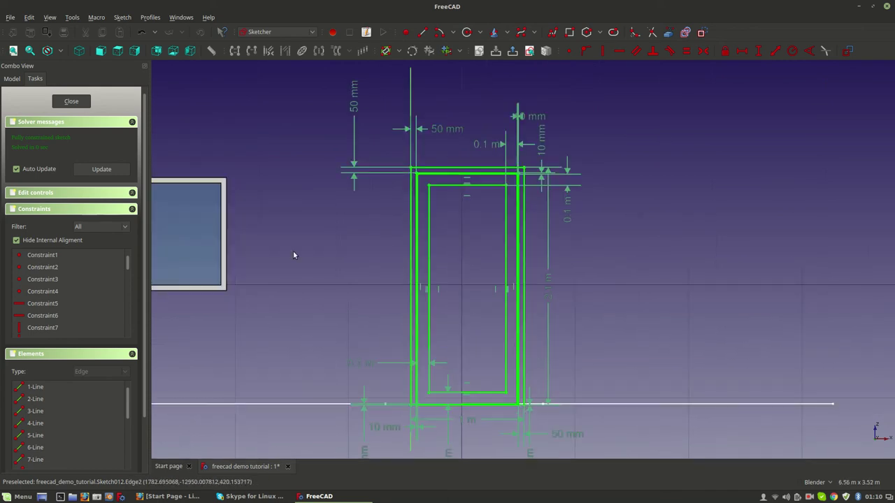
Close Sketch012, hide it, and inspect the slimmer-framed glass door in 3D.
{"action": "left_click", "coordinate": [71, 101]}
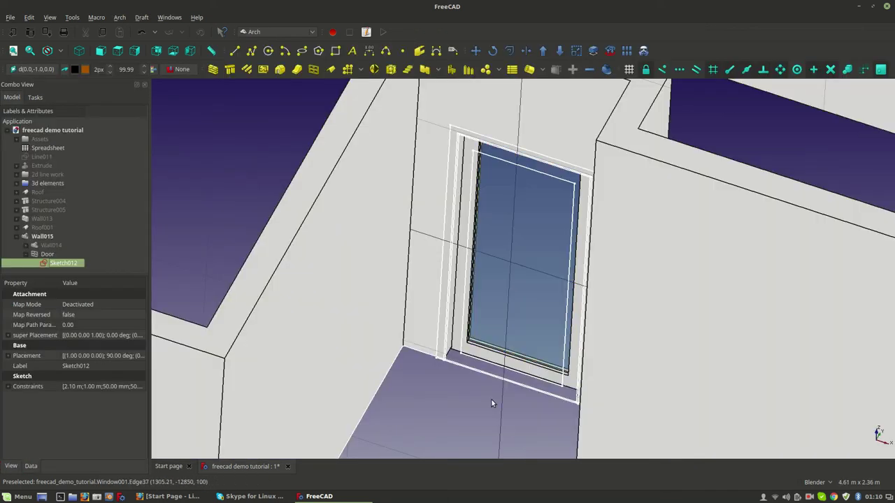
{"action": "scroll", "coordinate": [491, 398], "scroll_direction": "up", "scroll_amount": 2}
{"action": "key", "text": "space"}
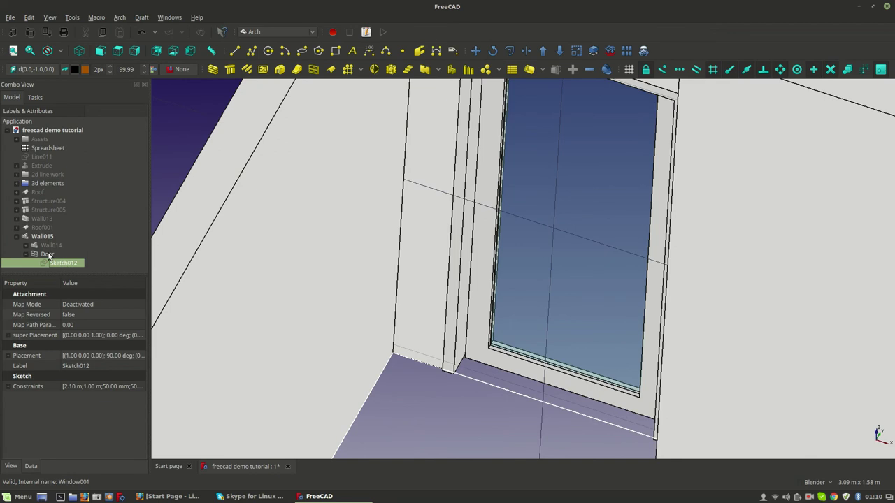
{"action": "scroll", "coordinate": [545, 333], "scroll_direction": "down", "scroll_amount": 3}
{"action": "middle_click_drag", "start_coordinate": [545, 334], "coordinate": [490, 307]}
{"action": "scroll", "coordinate": [484, 306], "scroll_direction": "up", "scroll_amount": 4}
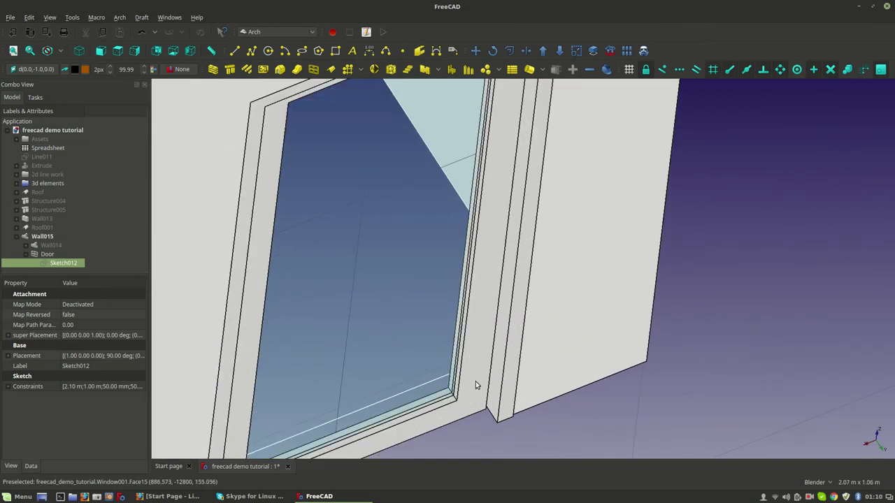
{"action": "scroll", "coordinate": [475, 385], "scroll_direction": "down", "scroll_amount": 2}
{"action": "mouse_move", "coordinate": [538, 296]}
{"action": "middle_mouse_down"}
{"action": "mouse_move", "coordinate": [655, 301]}
{"action": "mouse_move", "coordinate": [487, 361]}
{"action": "mouse_move", "coordinate": [717, 366]}
{"action": "mouse_move", "coordinate": [489, 210]}
{"action": "mouse_move", "coordinate": [67, 269]}
{"action": "middle_mouse_up"}
In Sketch012, change the glass panel's bottom offset dimension to 0.2 m and close the sketch.
{"action": "double_click", "coordinate": [53, 263]}
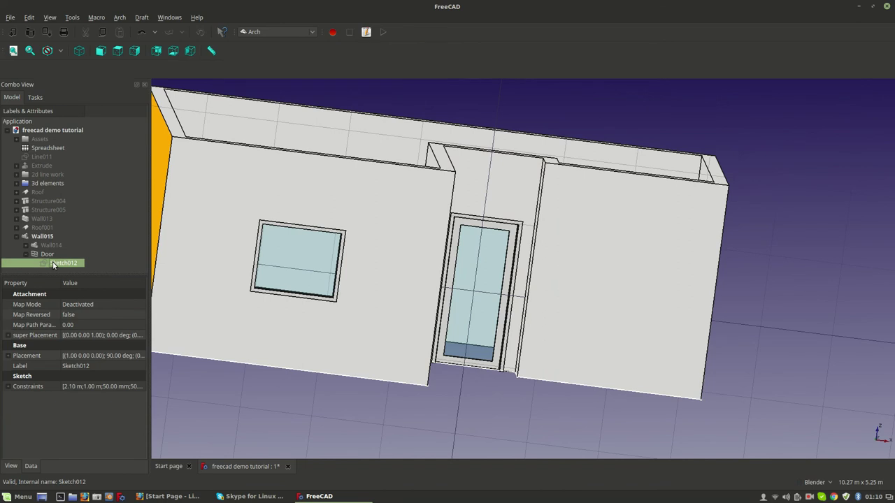
{"action": "scroll", "coordinate": [482, 359], "scroll_direction": "up", "scroll_amount": 3}
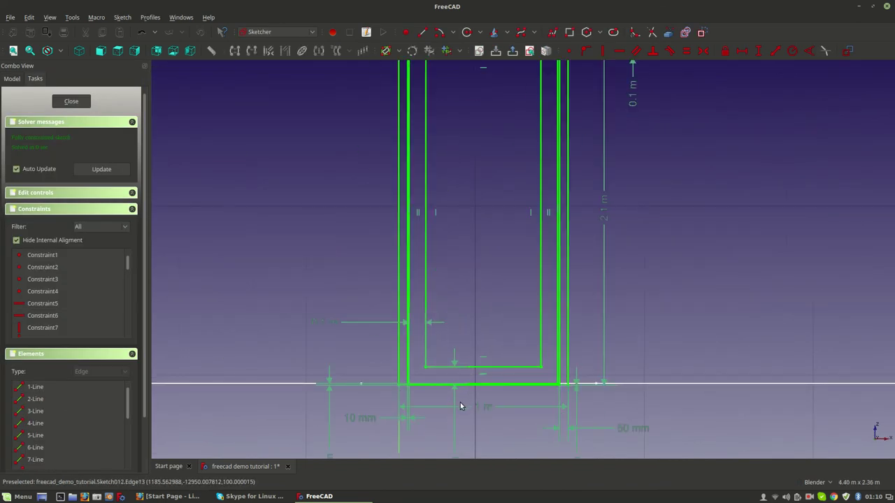
{"action": "scroll", "coordinate": [461, 406], "scroll_direction": "down", "scroll_amount": 2}
{"action": "scroll", "coordinate": [451, 381], "scroll_direction": "down", "scroll_amount": 1}
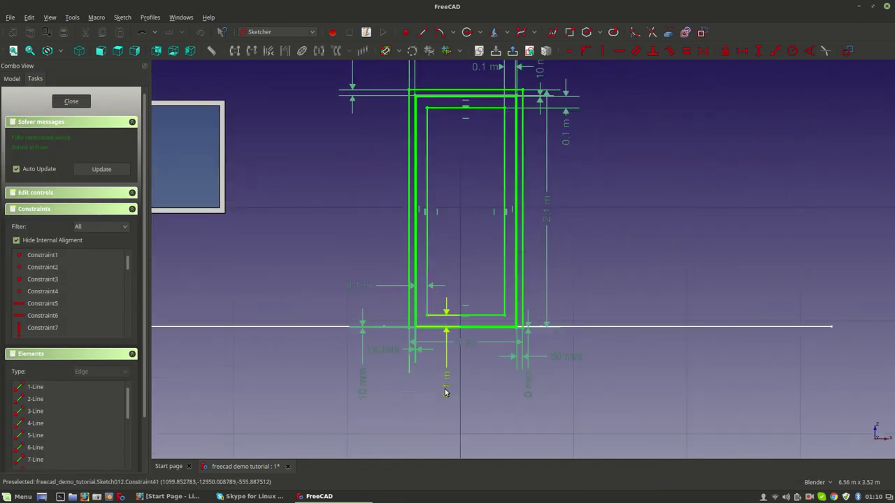
{"action": "double_click", "coordinate": [445, 391]}
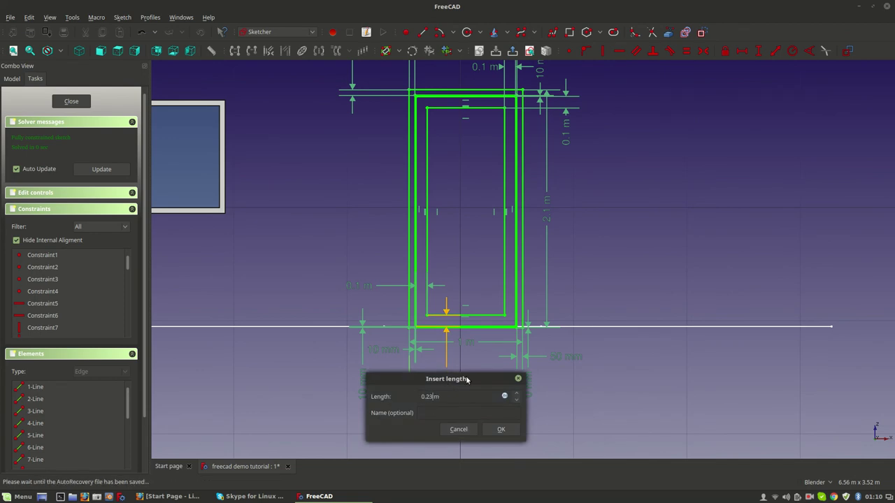
{"action": "key", "text": "Return"}
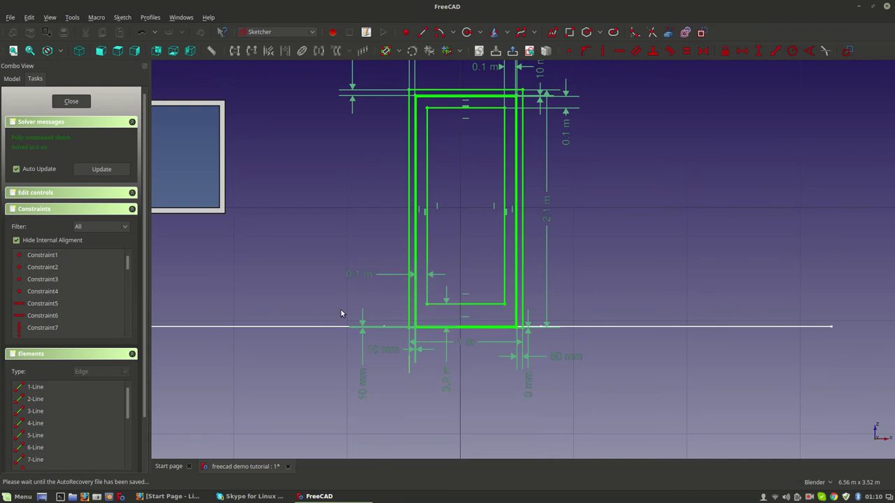
{"action": "left_click", "coordinate": [88, 102]}
{"action": "mouse_move", "coordinate": [535, 375]}
{"action": "middle_mouse_down"}
{"action": "mouse_move", "coordinate": [488, 290]}
{"action": "mouse_move", "coordinate": [458, 311]}
{"action": "mouse_move", "coordinate": [629, 321]}
{"action": "mouse_move", "coordinate": [787, 304]}
{"action": "mouse_move", "coordinate": [477, 294]}
{"action": "mouse_move", "coordinate": [565, 361]}
{"action": "mouse_move", "coordinate": [631, 248]}
{"action": "mouse_move", "coordinate": [652, 235]}
{"action": "mouse_move", "coordinate": [569, 289]}
{"action": "mouse_move", "coordinate": [406, 343]}
{"action": "mouse_move", "coordinate": [643, 356]}
{"action": "mouse_move", "coordinate": [687, 331]}
{"action": "mouse_move", "coordinate": [453, 424]}
{"action": "middle_mouse_up"}
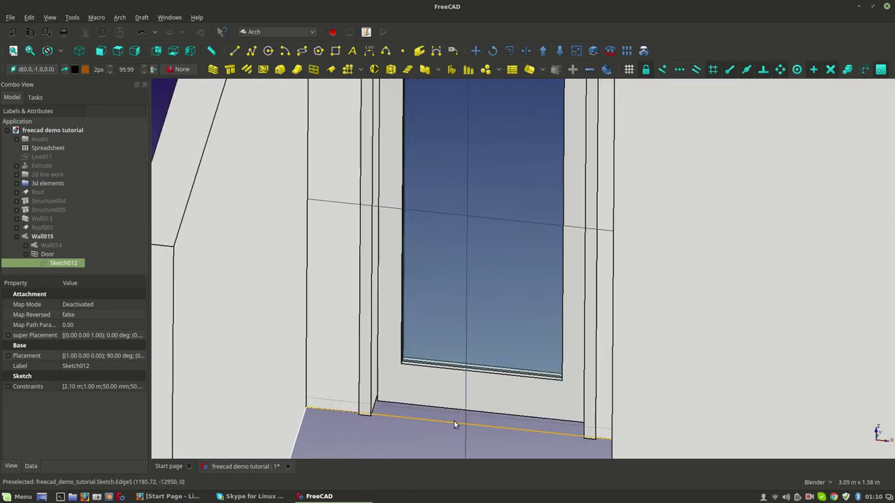
Reopen Sketch012 and link the wall's edge into it as external geometry.
{"action": "double_click", "coordinate": [61, 263]}
{"action": "scroll", "coordinate": [377, 336], "scroll_direction": "down", "scroll_amount": 6}
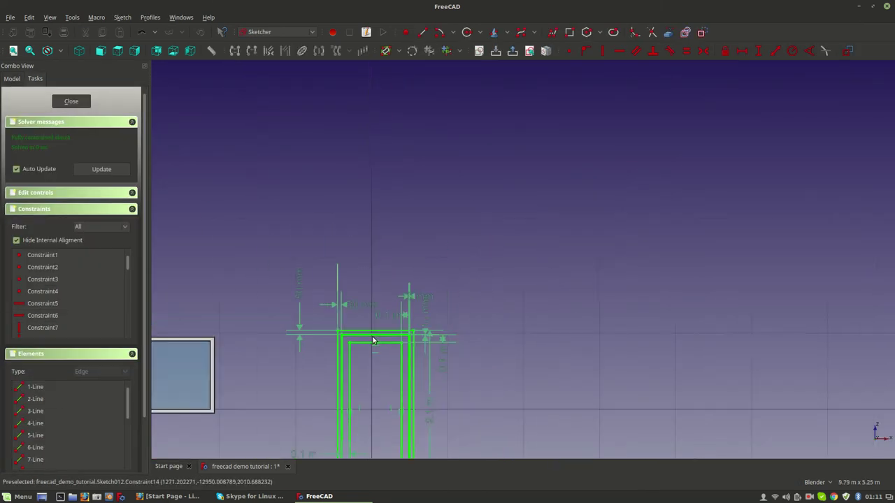
{"action": "scroll", "coordinate": [377, 316], "scroll_direction": "up", "scroll_amount": 3}
{"action": "mouse_move", "coordinate": [484, 330]}
{"action": "middle_mouse_down"}
{"action": "mouse_move", "coordinate": [515, 280]}
{"action": "mouse_move", "coordinate": [525, 226]}
{"action": "middle_mouse_up"}
{"action": "left_click", "coordinate": [669, 37]}
{"action": "scroll", "coordinate": [421, 211], "scroll_direction": "up", "scroll_amount": 5}
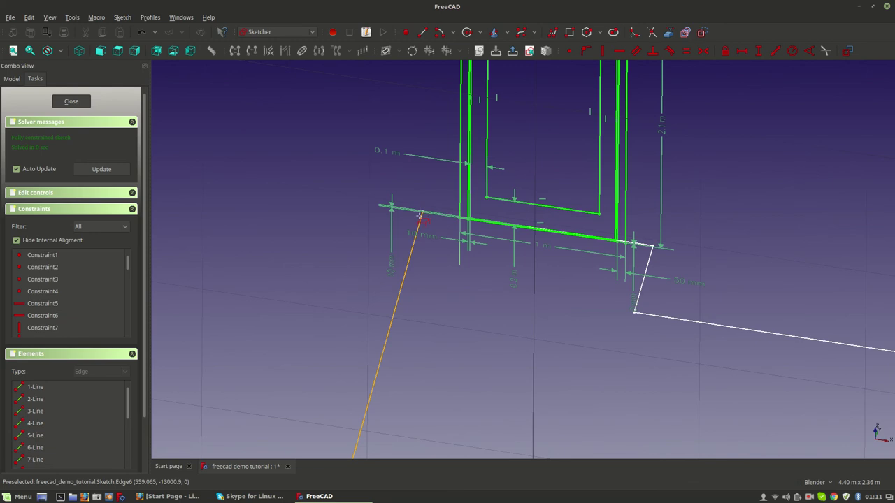
{"action": "scroll", "coordinate": [422, 216], "scroll_direction": "down", "scroll_amount": 6}
{"action": "scroll", "coordinate": [432, 231], "scroll_direction": "up", "scroll_amount": 4}
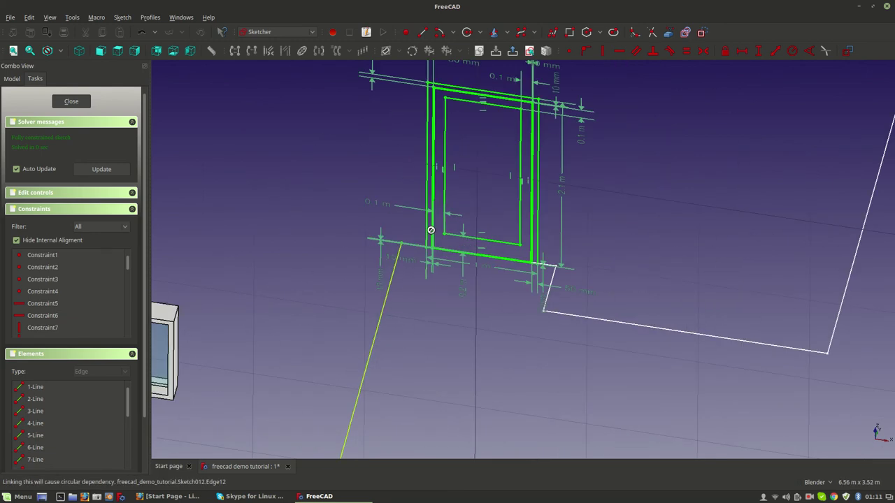
{"action": "middle_click_drag", "start_coordinate": [430, 230], "coordinate": [426, 283], "text": "shift"}
{"action": "scroll", "coordinate": [402, 283], "scroll_direction": "up", "scroll_amount": 5}
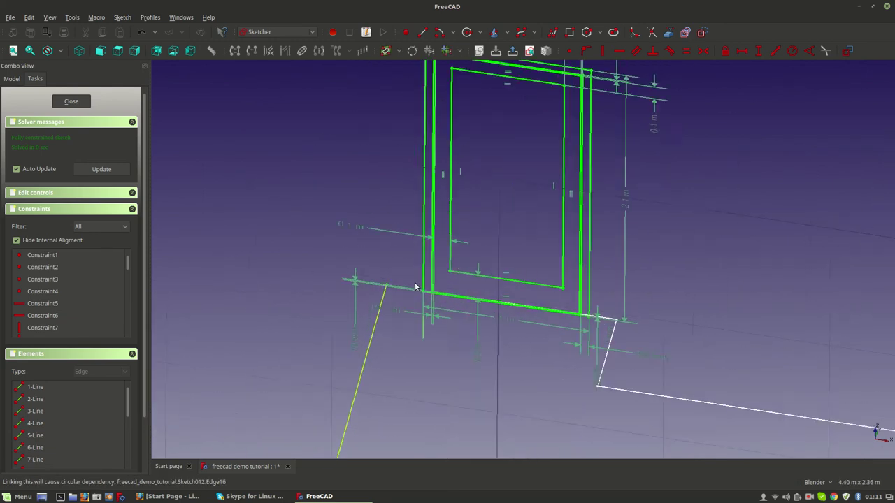
Constrain the door frame 0.22363 m horizontally from the wall edge's endpoint, then close the sketch.
{"action": "left_click", "coordinate": [357, 277]}
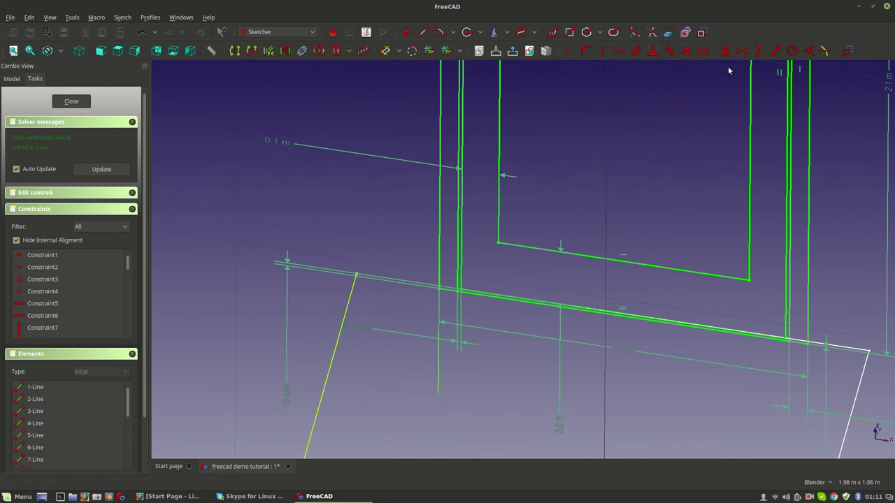
{"action": "left_click", "coordinate": [742, 51]}
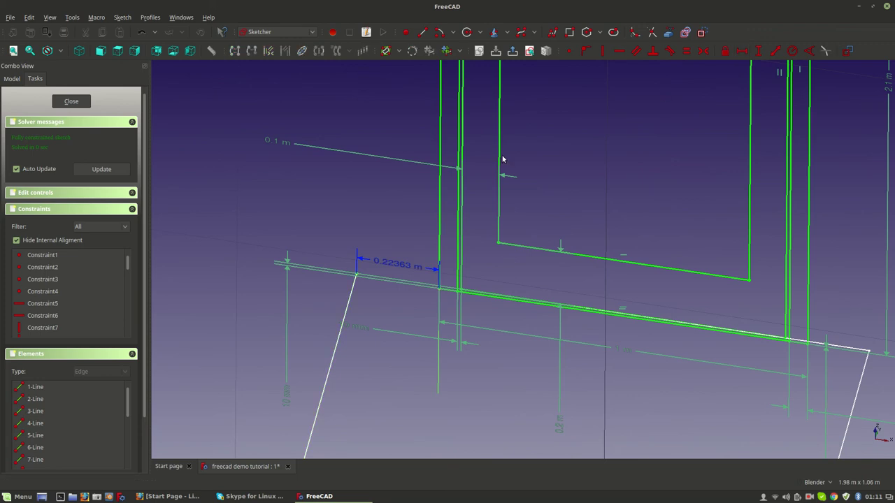
{"action": "left_click", "coordinate": [410, 267]}
{"action": "scroll", "coordinate": [426, 256], "scroll_direction": "up", "scroll_amount": 3}
{"action": "scroll", "coordinate": [427, 223], "scroll_direction": "down", "scroll_amount": 6}
{"action": "scroll", "coordinate": [76, 398], "scroll_direction": "down", "scroll_amount": 5}
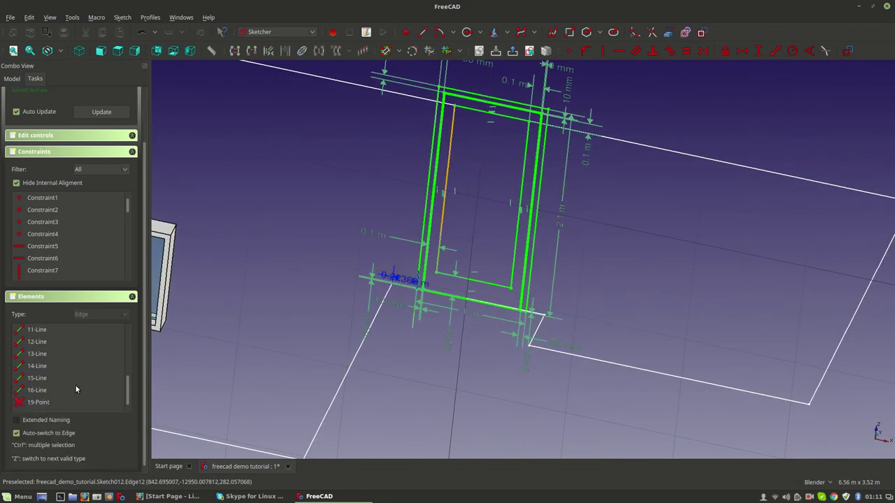
{"action": "scroll", "coordinate": [65, 270], "scroll_direction": "down", "scroll_amount": 4}
{"action": "scroll", "coordinate": [462, 352], "scroll_direction": "up", "scroll_amount": 6}
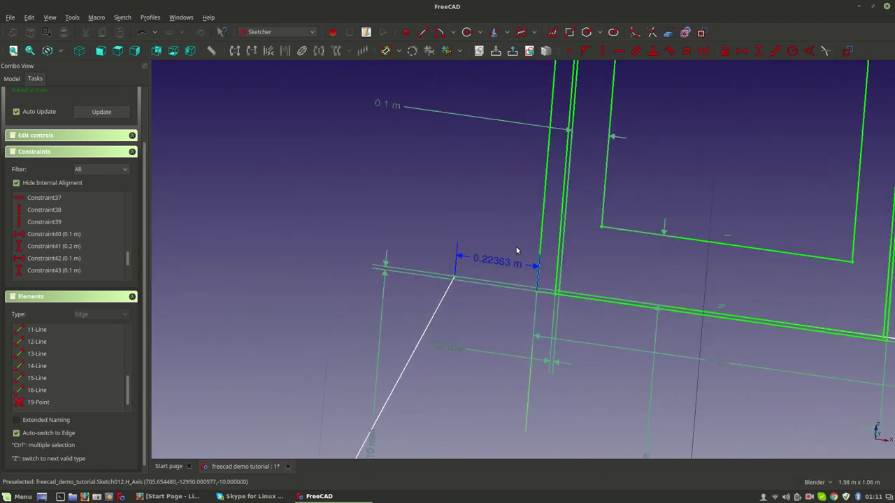
{"action": "scroll", "coordinate": [503, 241], "scroll_direction": "down", "scroll_amount": 3}
{"action": "scroll", "coordinate": [488, 229], "scroll_direction": "up", "scroll_amount": 3}
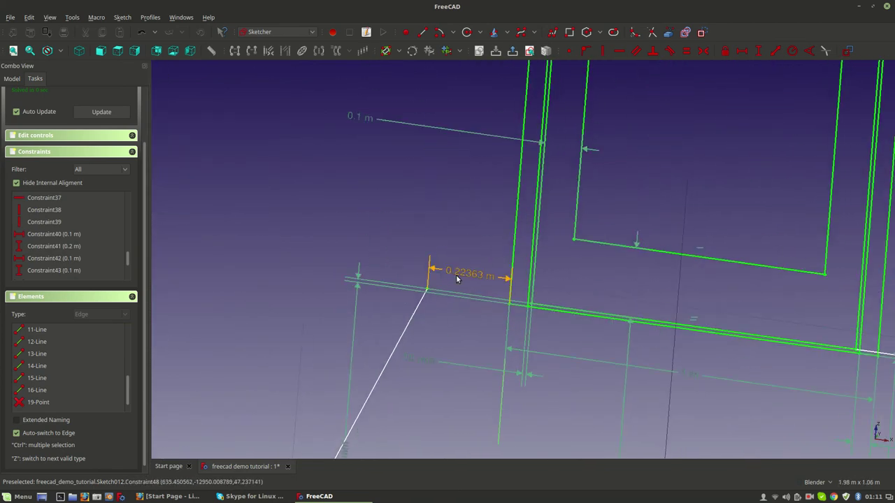
{"action": "scroll", "coordinate": [495, 302], "scroll_direction": "down", "scroll_amount": 3}
{"action": "scroll", "coordinate": [495, 302], "scroll_direction": "up", "scroll_amount": 4}
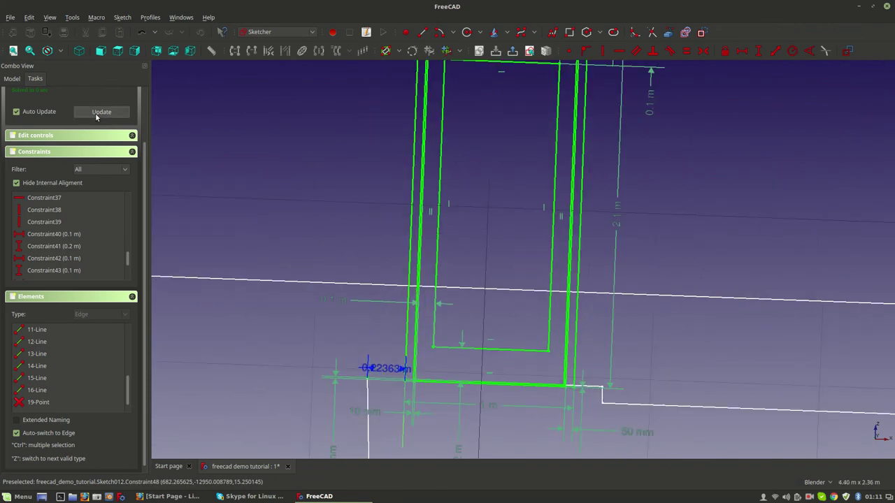
{"action": "scroll", "coordinate": [158, 166], "scroll_direction": "up", "scroll_amount": 5}
{"action": "scroll", "coordinate": [116, 150], "scroll_direction": "up", "scroll_amount": 2}
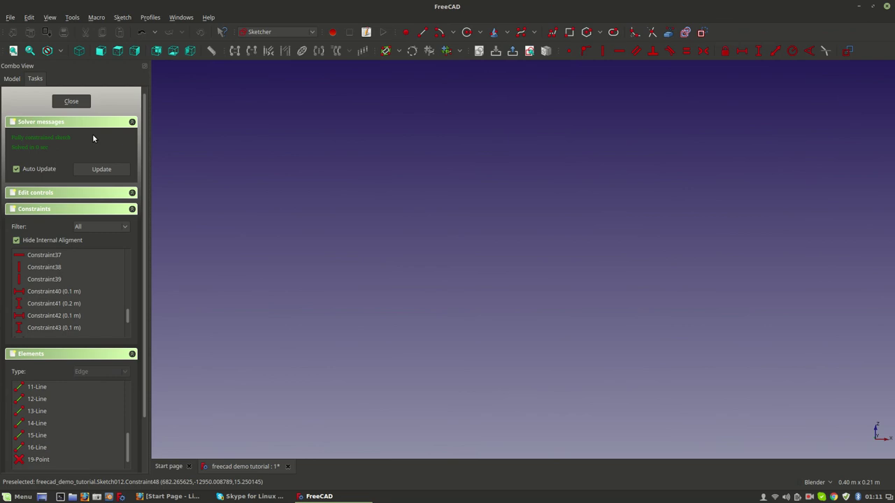
{"action": "left_click", "coordinate": [72, 101]}
{"action": "middle_click_drag", "start_coordinate": [561, 312], "coordinate": [778, 281]}
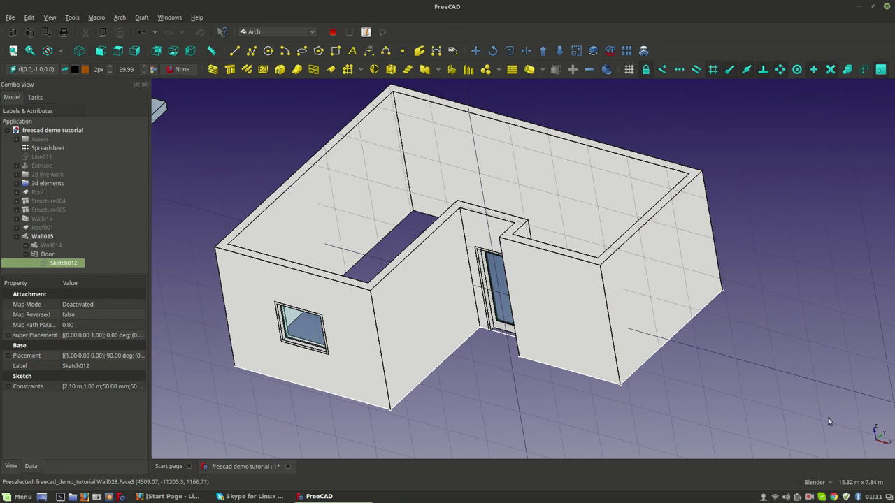
{"action": "middle_click_drag", "start_coordinate": [703, 351], "coordinate": [657, 351]}
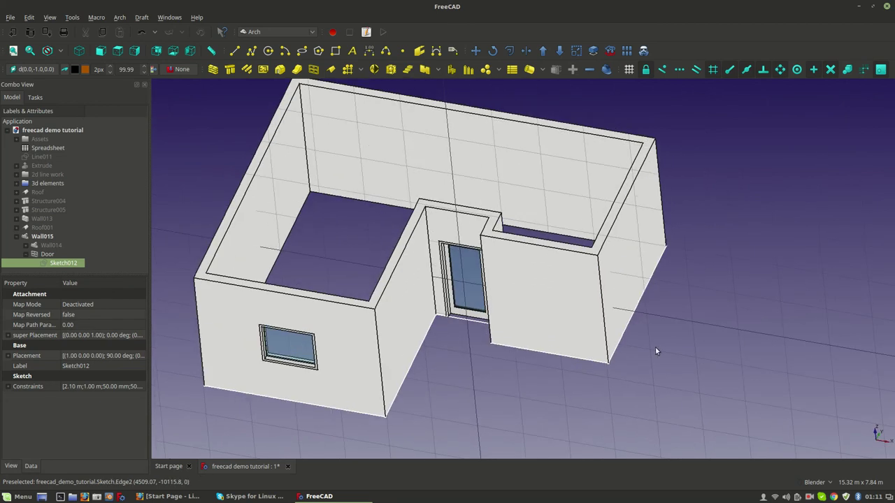
{"action": "middle_click_drag", "start_coordinate": [671, 317], "coordinate": [580, 350]}
{"action": "scroll", "coordinate": [413, 292], "scroll_direction": "up", "scroll_amount": 3}
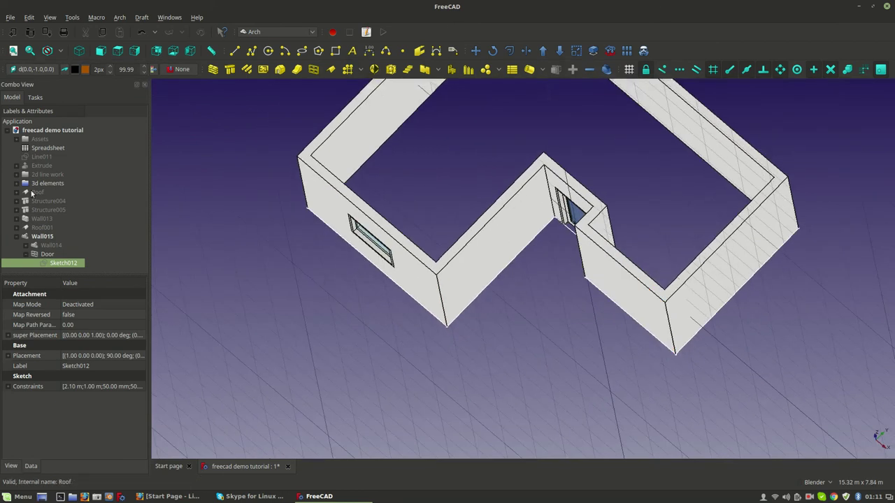
{"action": "left_click", "coordinate": [25, 254]}
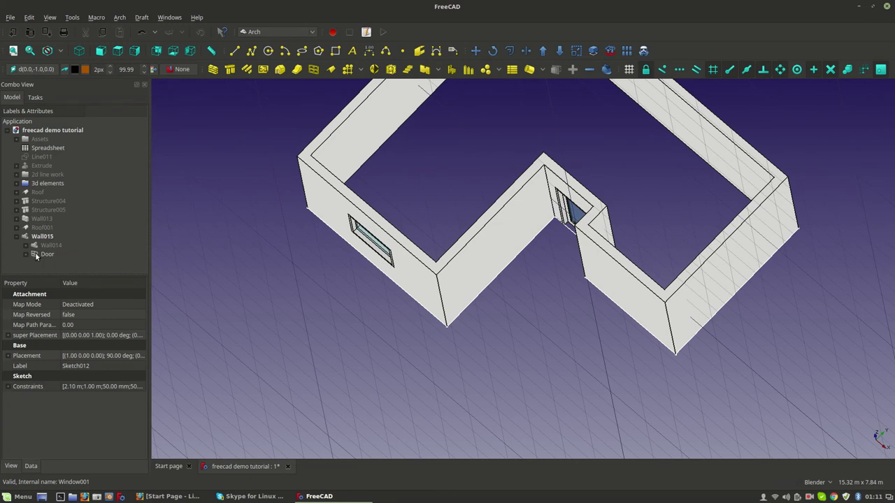
{"action": "left_click", "coordinate": [42, 254]}
{"action": "scroll", "coordinate": [461, 214], "scroll_direction": "down", "scroll_amount": 5}
{"action": "scroll", "coordinate": [385, 265], "scroll_direction": "up", "scroll_amount": 10}
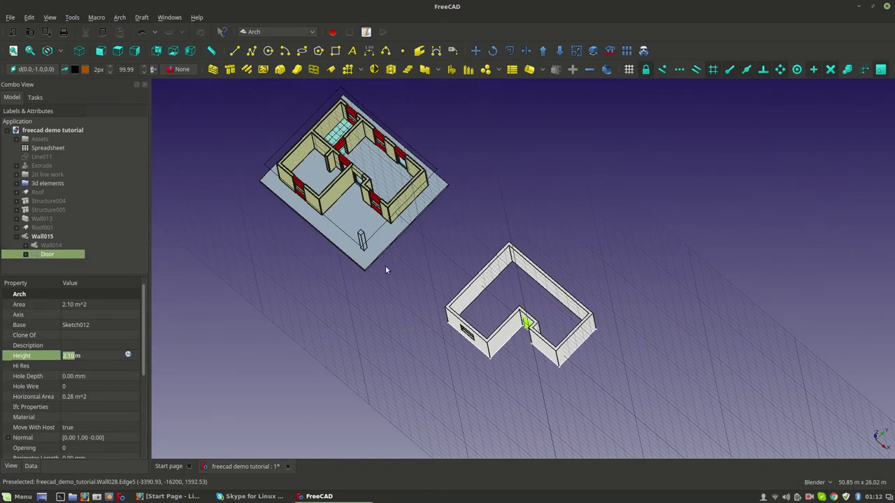
{"action": "middle_click_drag", "start_coordinate": [486, 279], "coordinate": [338, 183], "text": "shift"}
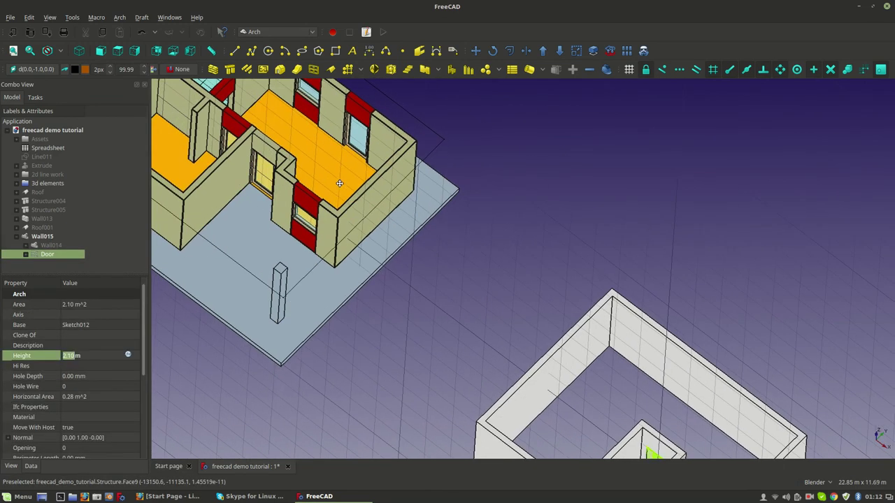
{"action": "scroll", "coordinate": [336, 181], "scroll_direction": "down", "scroll_amount": 3}
{"action": "scroll", "coordinate": [342, 178], "scroll_direction": "up", "scroll_amount": 4}
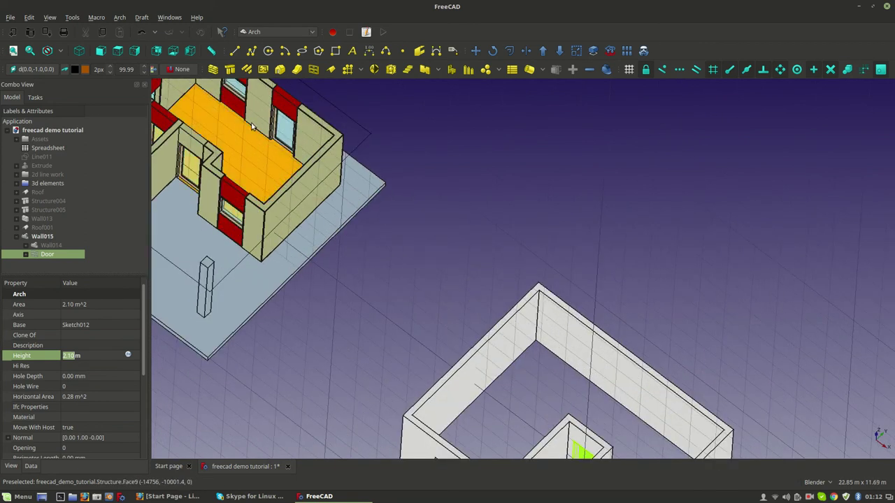
{"action": "scroll", "coordinate": [363, 153], "scroll_direction": "down", "scroll_amount": 4}
{"action": "scroll", "coordinate": [377, 171], "scroll_direction": "up", "scroll_amount": 2}
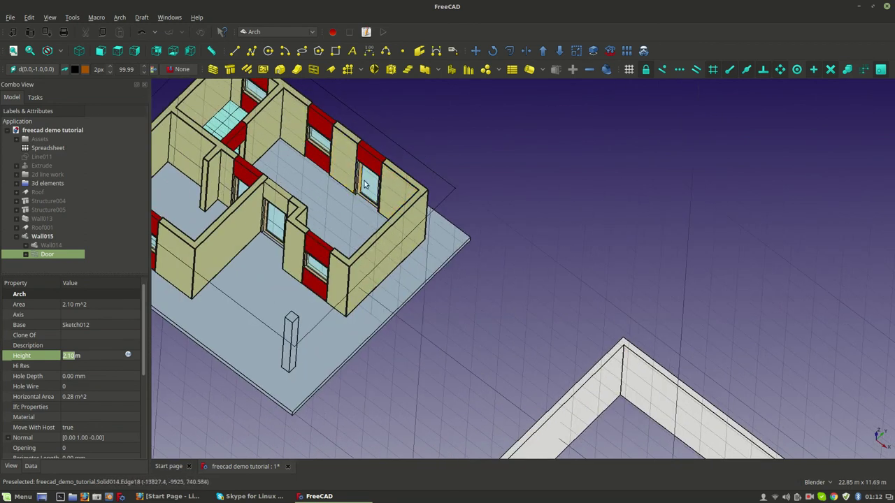
{"action": "scroll", "coordinate": [365, 183], "scroll_direction": "down", "scroll_amount": 3}
{"action": "middle_click_drag", "start_coordinate": [531, 340], "coordinate": [391, 231], "text": "shift"}
{"action": "scroll", "coordinate": [390, 231], "scroll_direction": "up", "scroll_amount": 6}
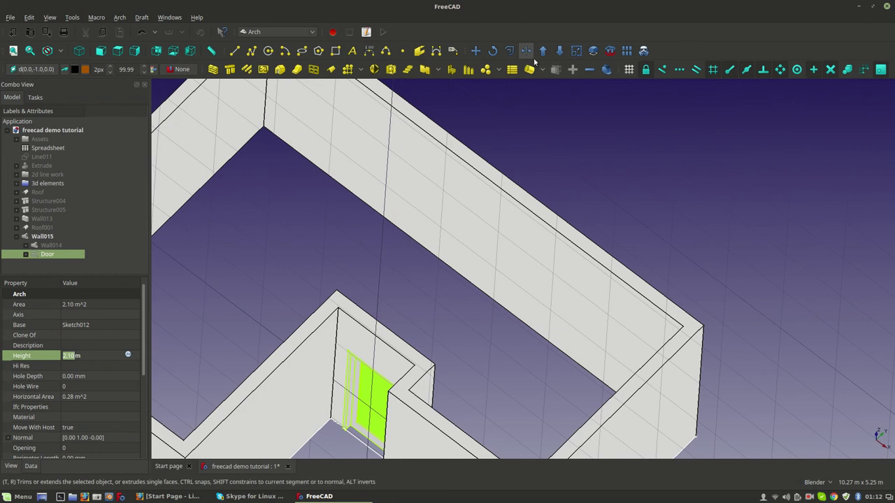
Create a clone of the Door with Arch Clone and inspect the long far wall.
{"action": "left_click", "coordinate": [644, 51]}
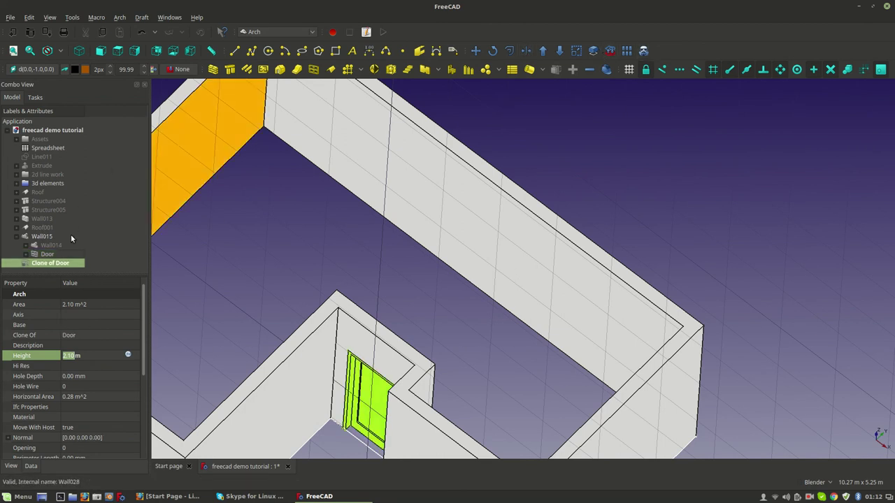
{"action": "middle_click_drag", "start_coordinate": [653, 352], "coordinate": [560, 266]}
{"action": "left_click", "coordinate": [547, 279]}
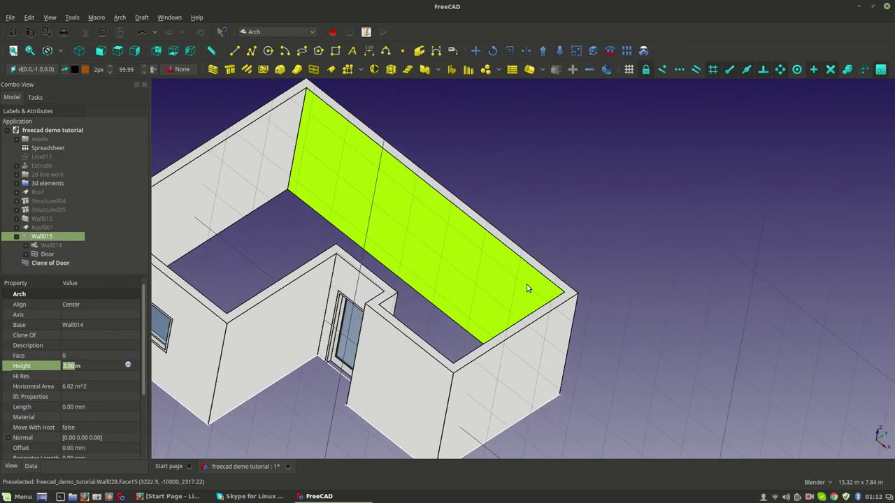
{"action": "left_click", "coordinate": [560, 302], "text": "ctrl"}
{"action": "left_click", "coordinate": [379, 249], "text": "ctrl"}
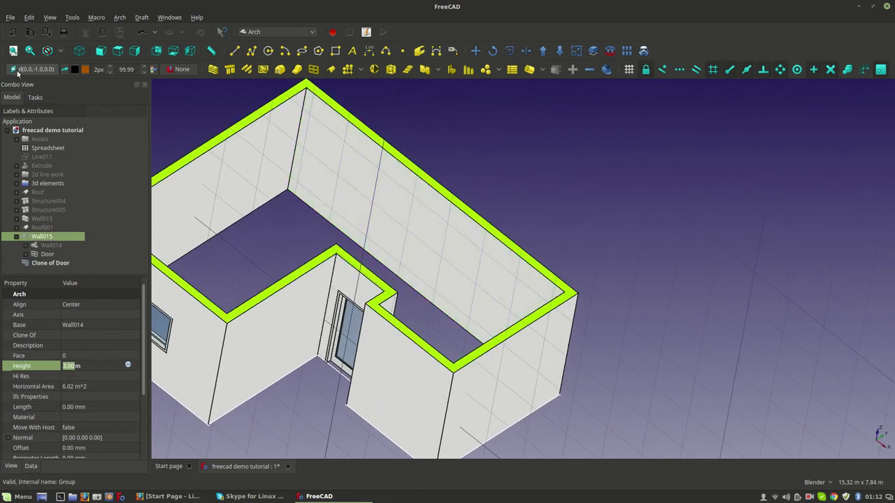
{"action": "mouse_move", "coordinate": [378, 249]}
{"action": "middle_mouse_down"}
{"action": "mouse_move", "coordinate": [523, 266]}
{"action": "mouse_move", "coordinate": [515, 259]}
{"action": "mouse_move", "coordinate": [539, 256]}
{"action": "middle_mouse_up"}
Start a Draft Move of the Clone of Door, using the door's corner as the base point.
{"action": "left_click", "coordinate": [52, 264]}
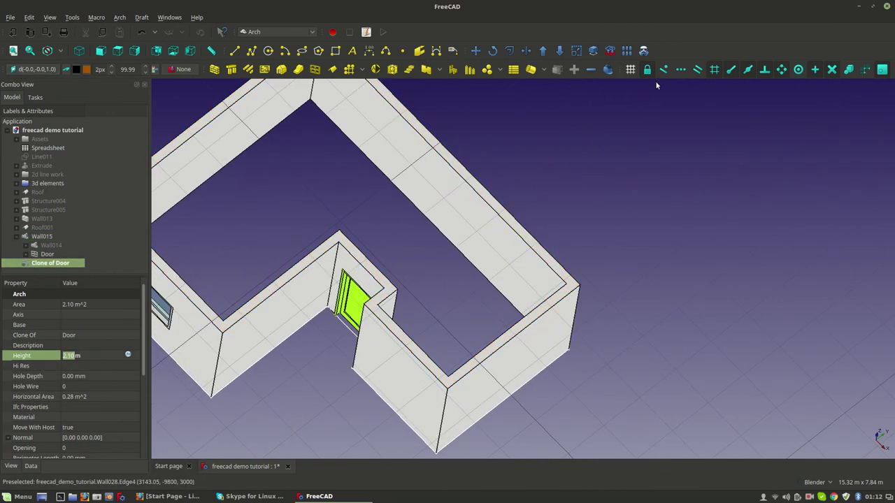
{"action": "left_click", "coordinate": [475, 51]}
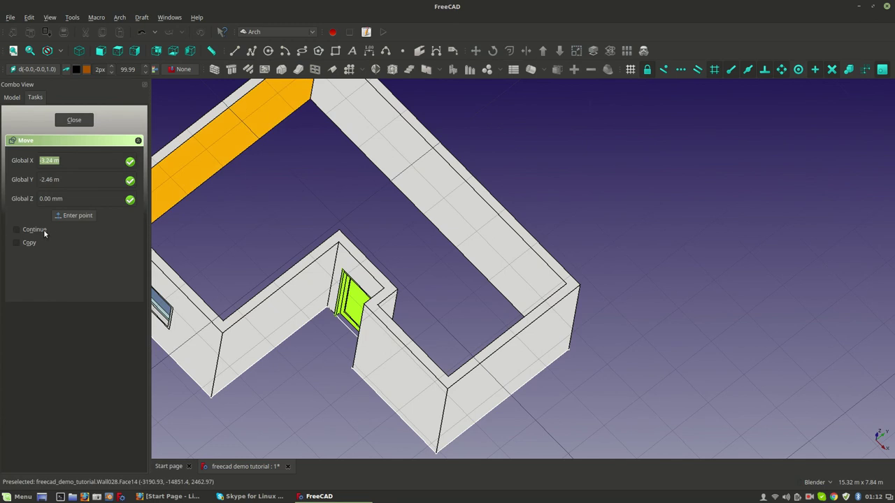
{"action": "left_click", "coordinate": [396, 290]}
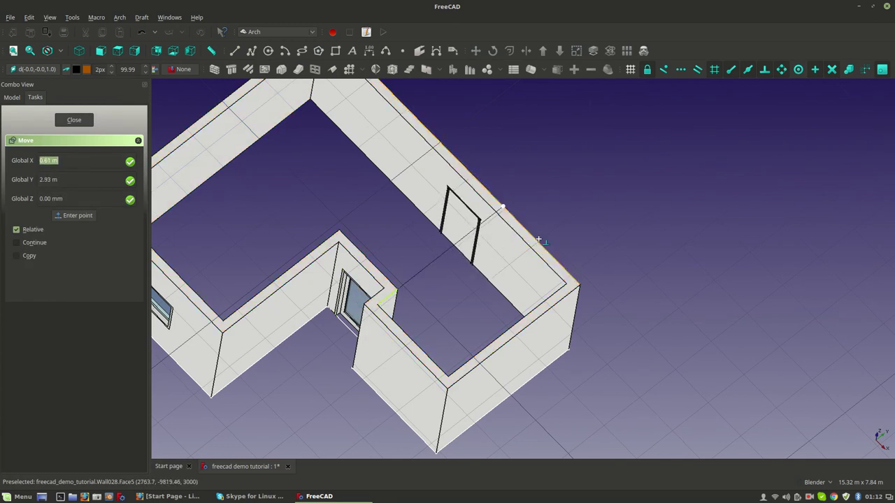
Lock the move to the Y axis and place the cloned door on the far wall.
{"action": "key", "text": "y"}
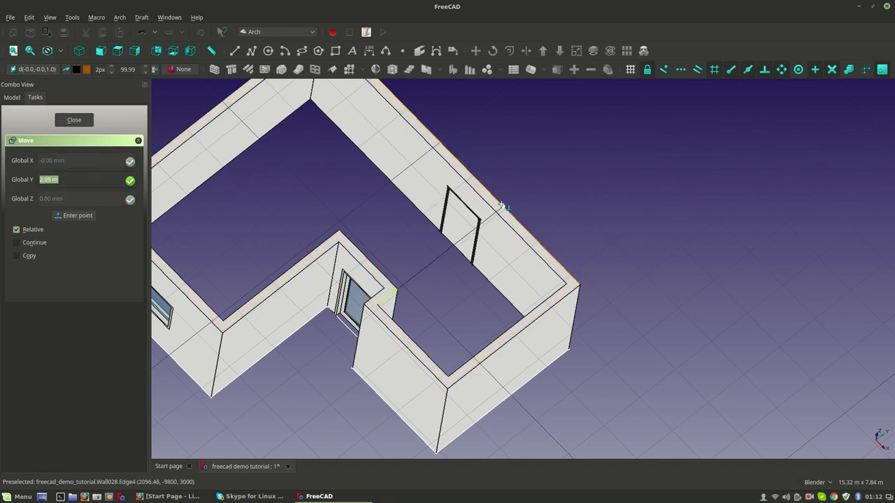
{"action": "left_click", "coordinate": [501, 206]}
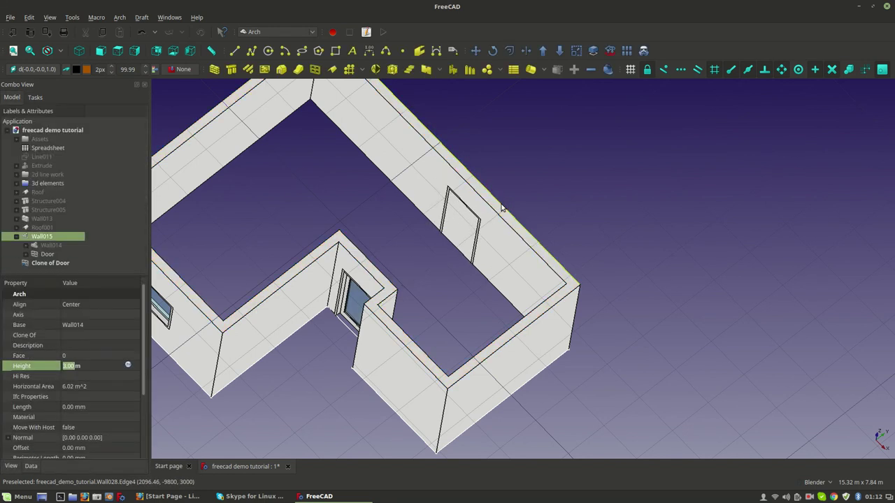
{"action": "scroll", "coordinate": [503, 271], "scroll_direction": "up", "scroll_amount": 5}
{"action": "middle_click_drag", "start_coordinate": [468, 256], "coordinate": [478, 233]}
{"action": "middle_click_drag", "start_coordinate": [594, 150], "coordinate": [117, 229]}
Select Clone of Door together with Wall015 in the tree.
{"action": "left_click", "coordinate": [62, 264]}
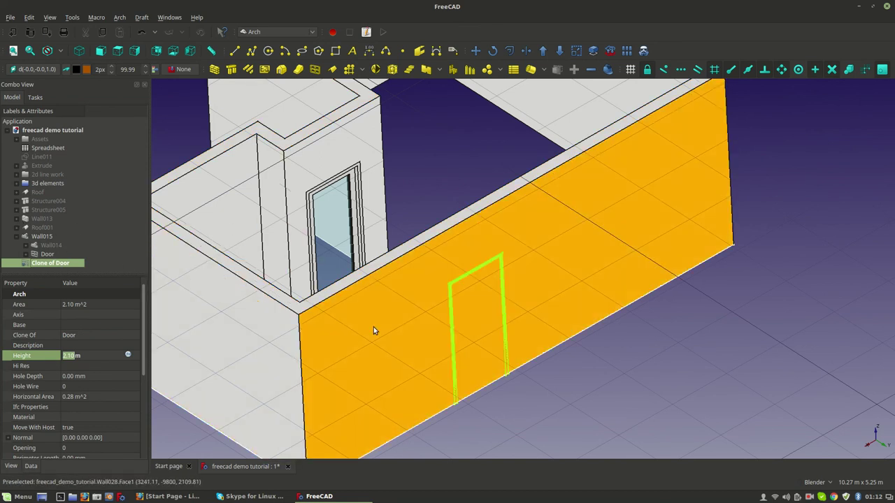
{"action": "left_click", "coordinate": [40, 237]}
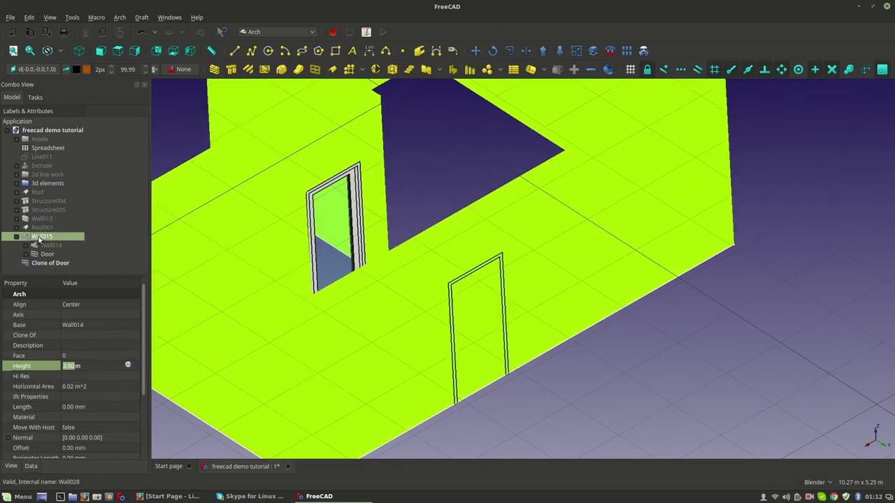
{"action": "left_click", "coordinate": [40, 262]}
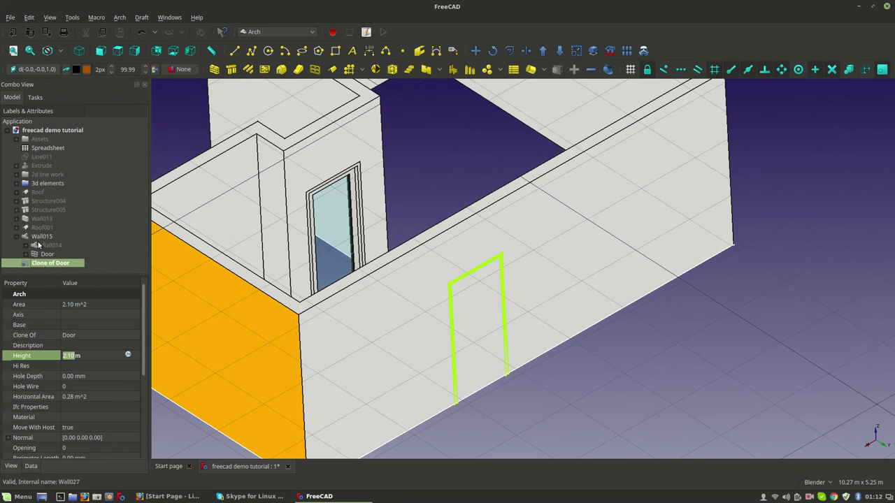
{"action": "left_click", "coordinate": [42, 237], "text": "ctrl"}
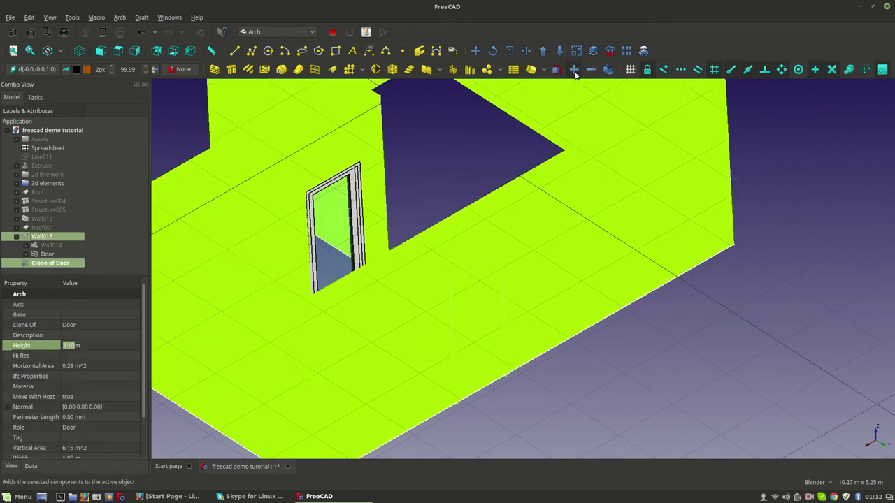
Add Clone of Door to Wall015 as a component and inspect the new opening in the back wall.
{"action": "left_click", "coordinate": [575, 73]}
{"action": "scroll", "coordinate": [555, 386], "scroll_direction": "up", "scroll_amount": 5}
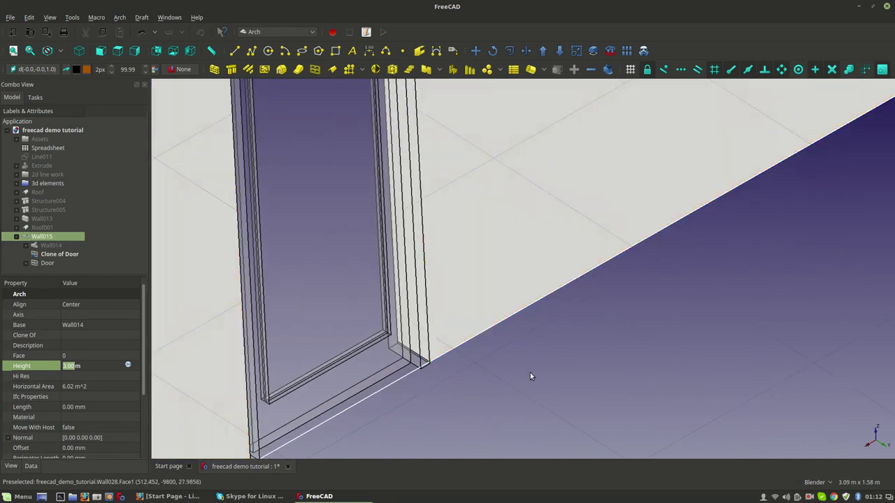
{"action": "scroll", "coordinate": [530, 376], "scroll_direction": "down", "scroll_amount": 5}
{"action": "scroll", "coordinate": [550, 345], "scroll_direction": "up", "scroll_amount": 3}
{"action": "middle_click_drag", "start_coordinate": [479, 299], "coordinate": [415, 180]}
{"action": "scroll", "coordinate": [386, 277], "scroll_direction": "up", "scroll_amount": 2}
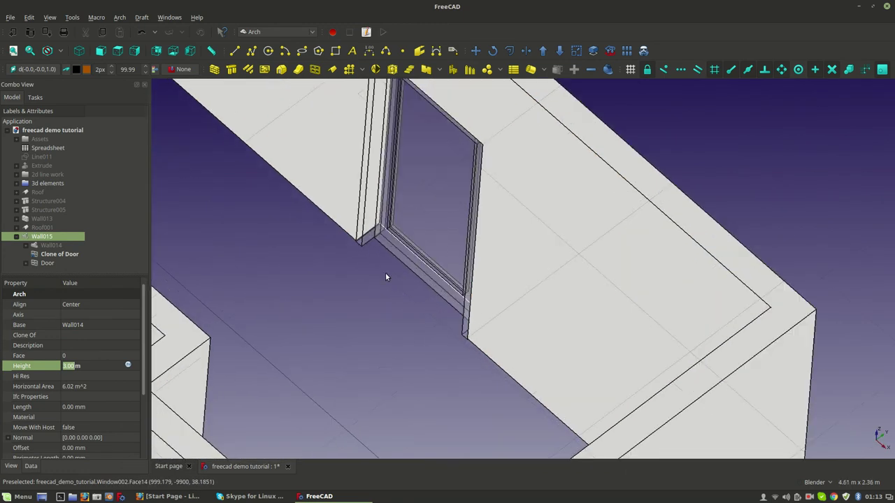
{"action": "scroll", "coordinate": [435, 256], "scroll_direction": "down", "scroll_amount": 3}
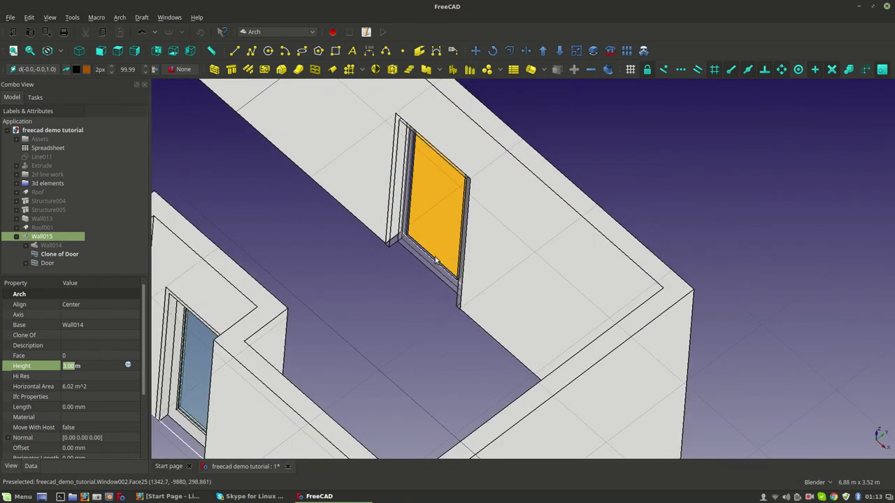
{"action": "middle_click_drag", "start_coordinate": [422, 310], "coordinate": [326, 310]}
{"action": "scroll", "coordinate": [326, 310], "scroll_direction": "up", "scroll_amount": 2}
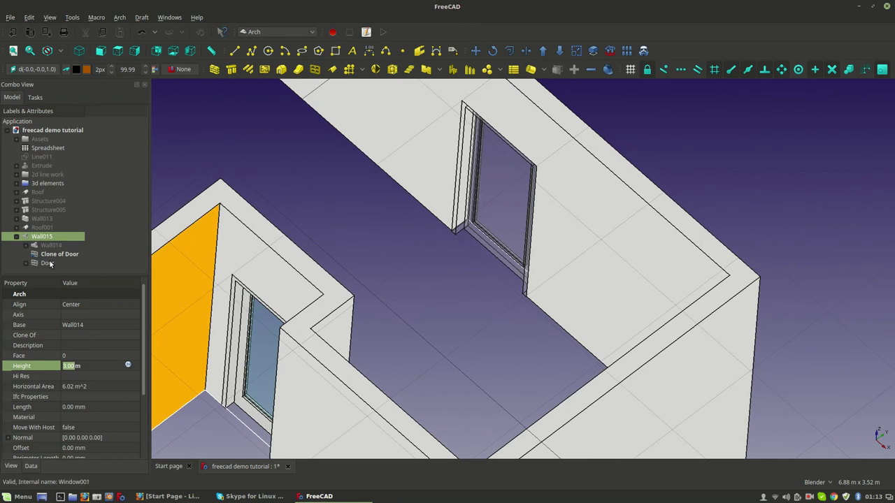
{"action": "left_click", "coordinate": [52, 256]}
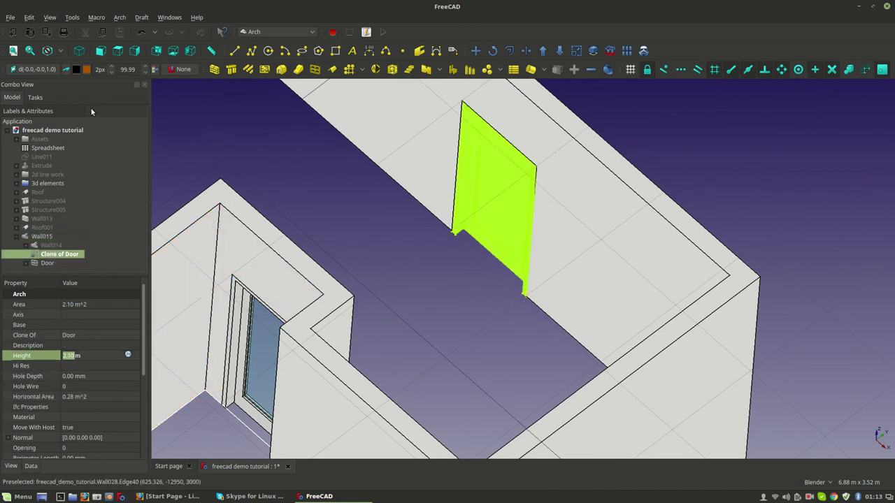
Give the Clone of Door a tan custom shape colour in its appearance settings.
{"action": "right_click", "coordinate": [50, 259]}
{"action": "left_click", "coordinate": [78, 343]}
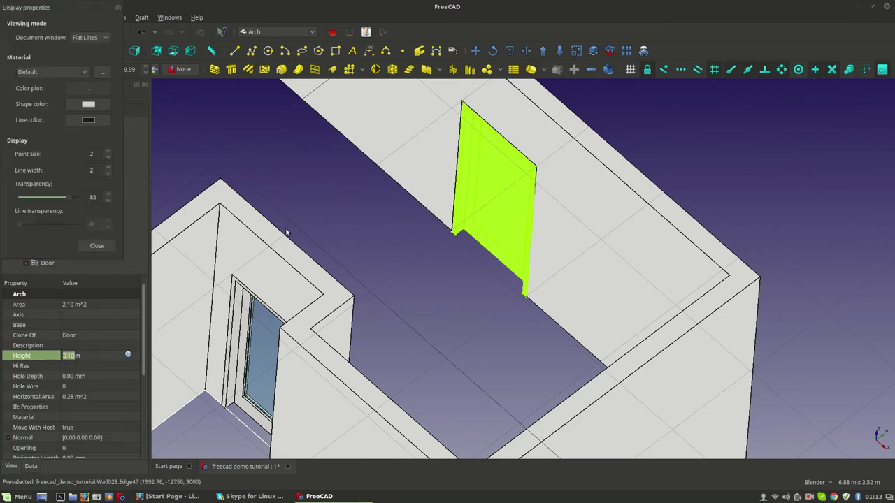
{"action": "left_click", "coordinate": [89, 105]}
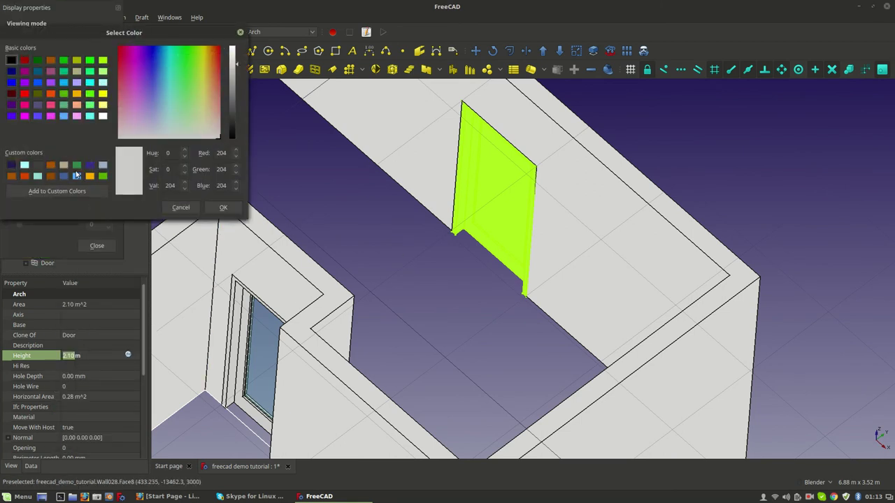
{"action": "left_click", "coordinate": [64, 166]}
{"action": "left_click", "coordinate": [224, 209]}
Apply the same tan (181, 162, 128) shape colour to the original Door and close the display settings.
{"action": "middle_click_drag", "start_coordinate": [428, 240], "coordinate": [573, 290]}
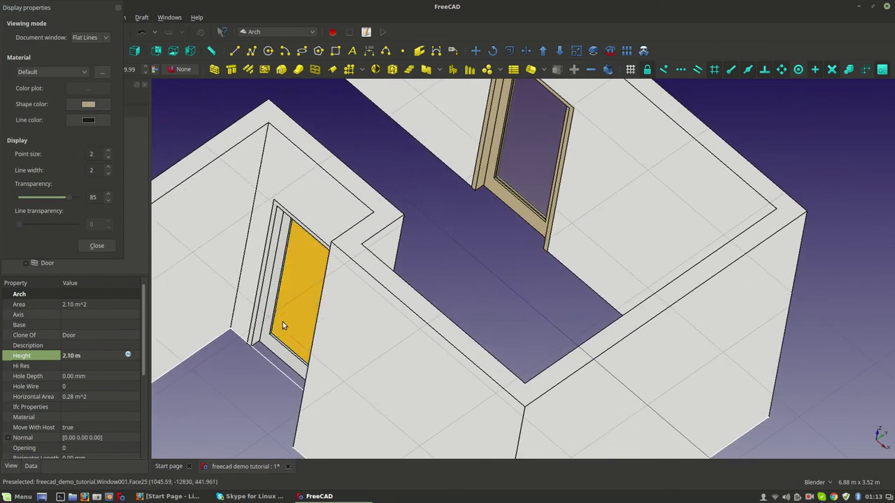
{"action": "left_click", "coordinate": [282, 322]}
{"action": "left_click", "coordinate": [86, 104]}
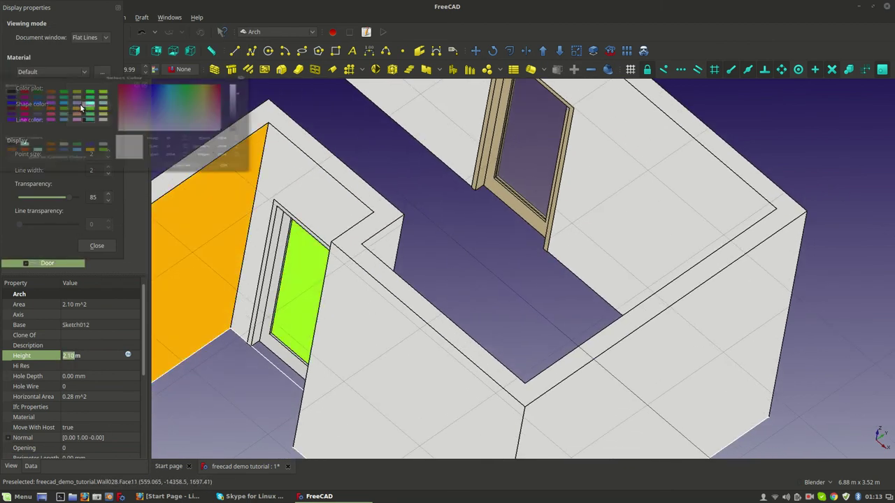
{"action": "left_click", "coordinate": [64, 165]}
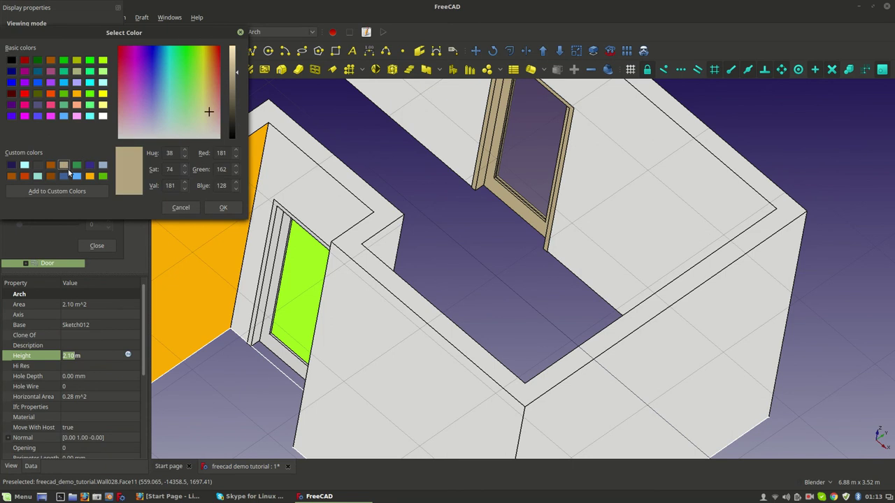
{"action": "left_click", "coordinate": [50, 166]}
{"action": "left_click", "coordinate": [64, 165]}
{"action": "left_click", "coordinate": [221, 207]}
{"action": "left_click", "coordinate": [482, 263]}
{"action": "middle_click_drag", "start_coordinate": [483, 263], "coordinate": [419, 300]}
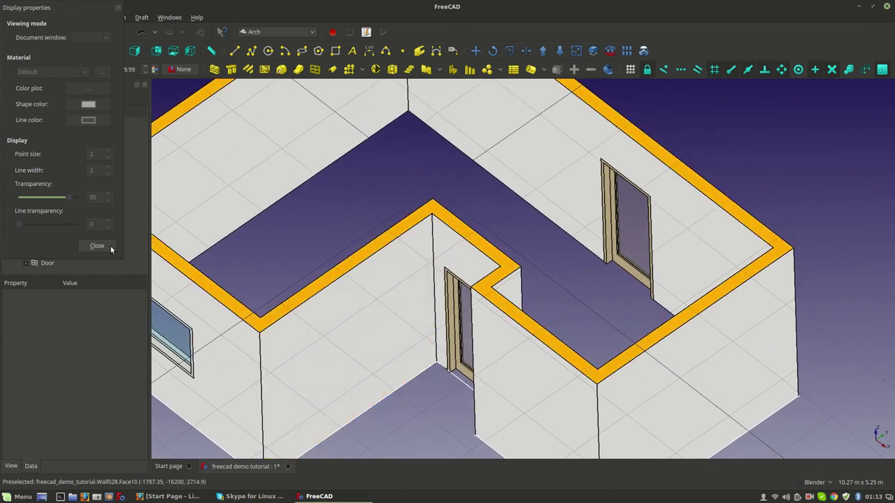
{"action": "left_click", "coordinate": [111, 245]}
Change the original Door's Height property from 2.10 m to 2.50 m.
{"action": "middle_click_drag", "start_coordinate": [578, 243], "coordinate": [430, 293]}
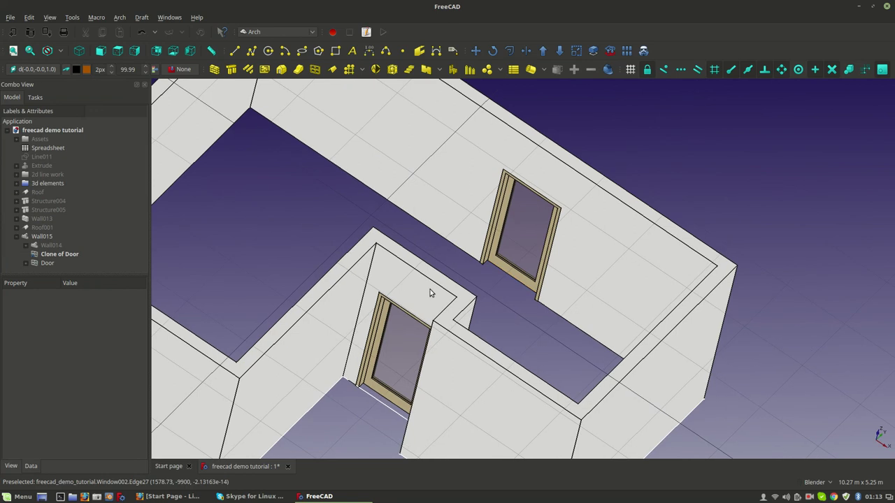
{"action": "left_click", "coordinate": [68, 256]}
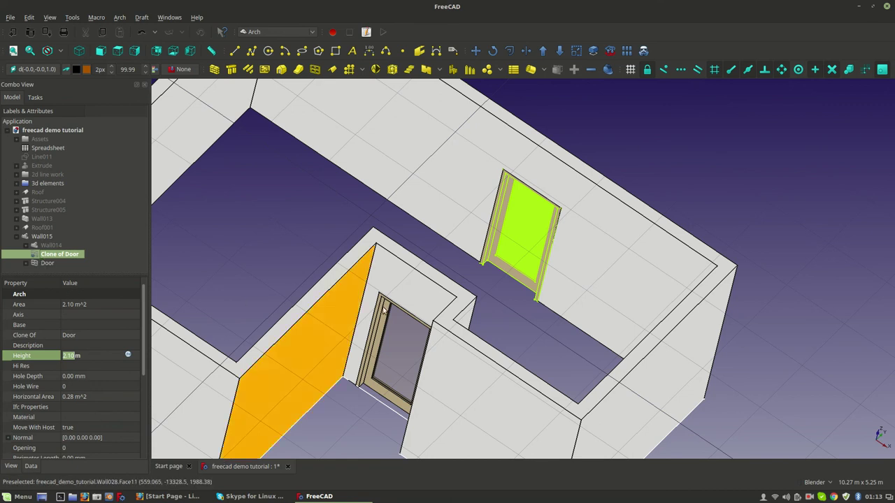
{"action": "left_click", "coordinate": [47, 263]}
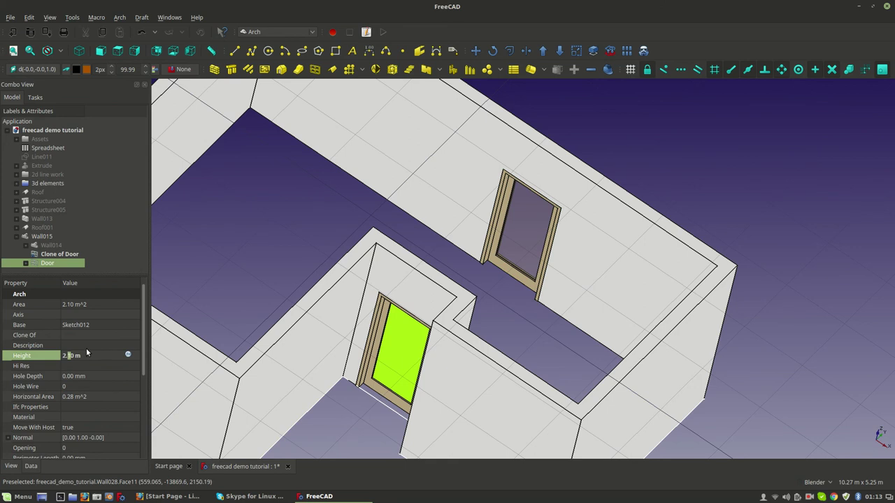
{"action": "type", "text": "5"}
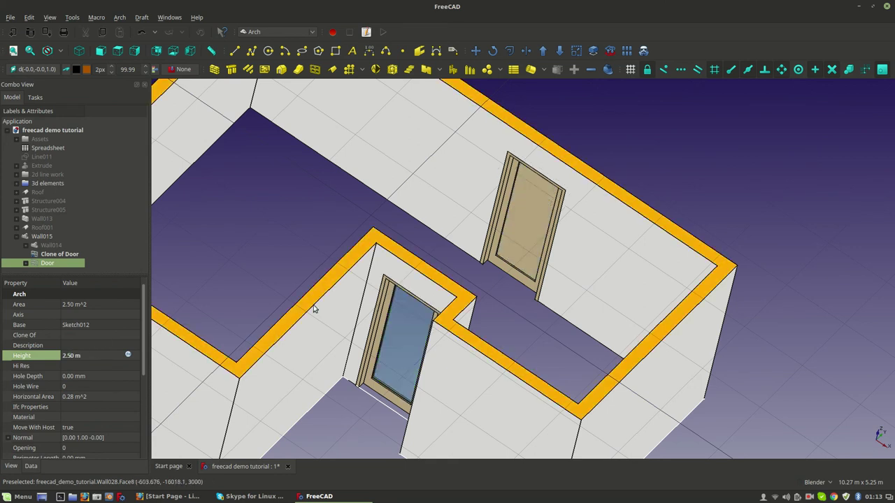
{"action": "middle_click_drag", "start_coordinate": [313, 310], "coordinate": [351, 287]}
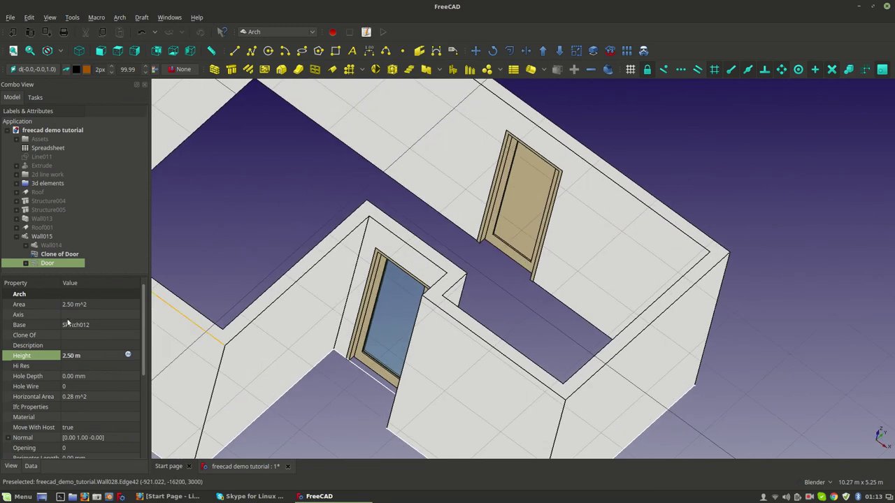
Open Sketch012 under Door, change its 50 mm frame offset to 200 mm, and close it.
{"action": "left_click", "coordinate": [26, 264]}
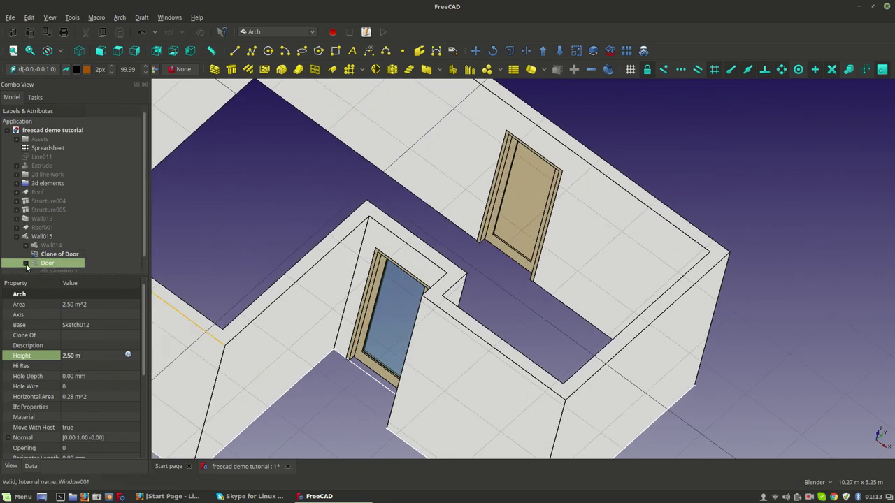
{"action": "double_click", "coordinate": [63, 263]}
{"action": "scroll", "coordinate": [445, 259], "scroll_direction": "down", "scroll_amount": 3}
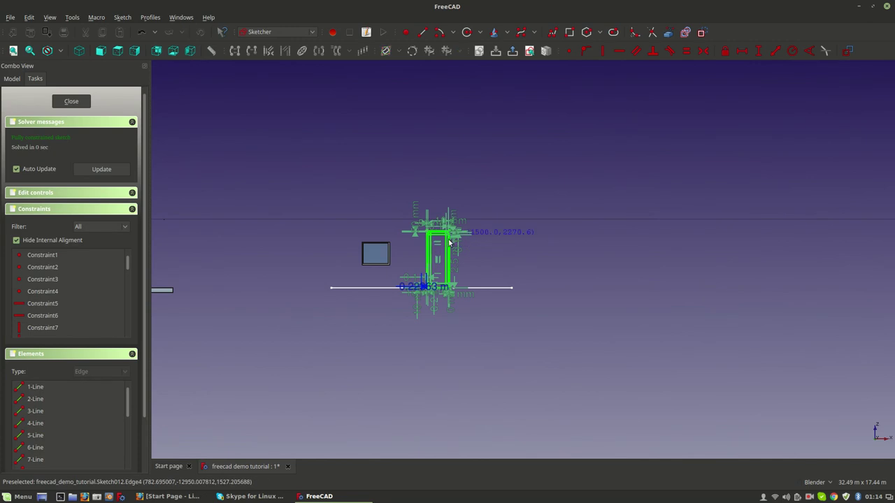
{"action": "scroll", "coordinate": [423, 279], "scroll_direction": "up", "scroll_amount": 3}
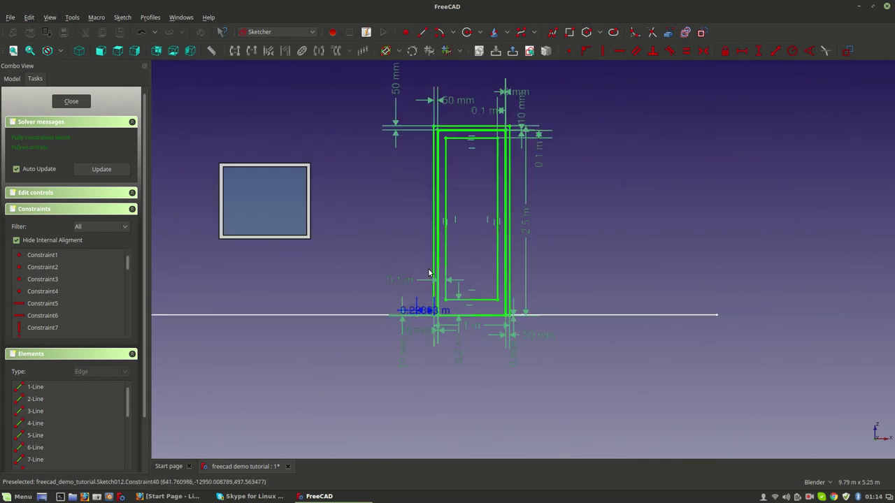
{"action": "double_click", "coordinate": [533, 336]}
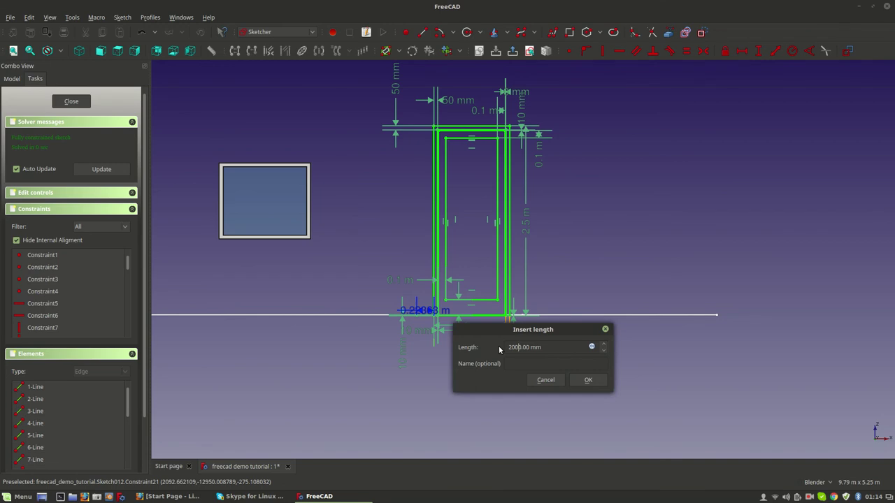
{"action": "key", "text": "Return"}
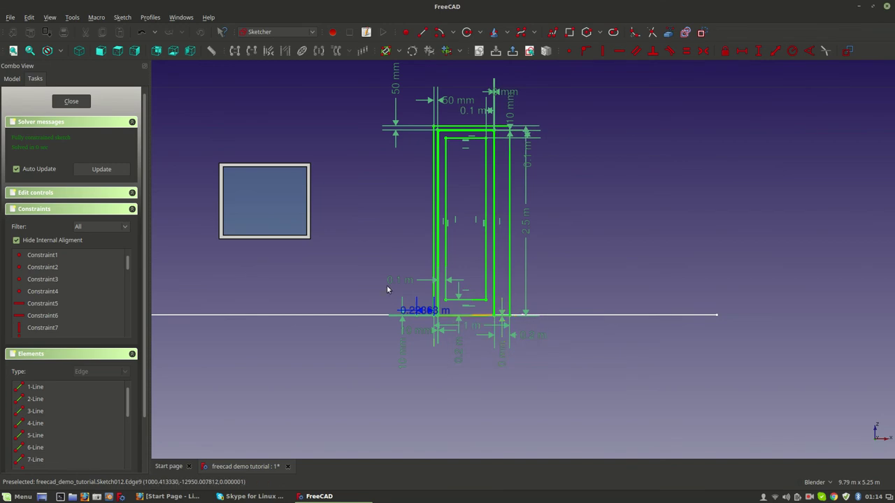
{"action": "left_click", "coordinate": [67, 105]}
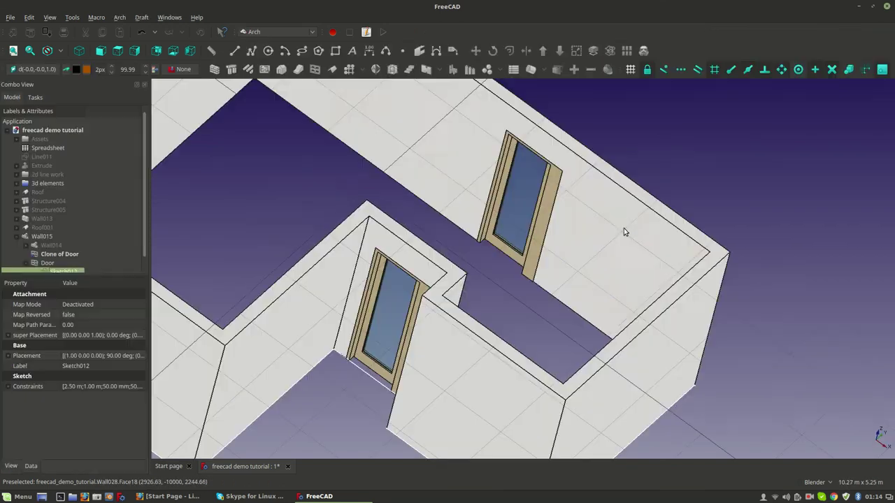
Reopen Sketch012 and set that 0.2 m frame offset back to 50 mm.
{"action": "scroll", "coordinate": [562, 234], "scroll_direction": "up", "scroll_amount": 5}
{"action": "scroll", "coordinate": [563, 241], "scroll_direction": "down", "scroll_amount": 5}
{"action": "middle_click_drag", "start_coordinate": [593, 265], "coordinate": [419, 321]}
{"action": "scroll", "coordinate": [508, 415], "scroll_direction": "up", "scroll_amount": 2}
{"action": "left_click", "coordinate": [61, 268]}
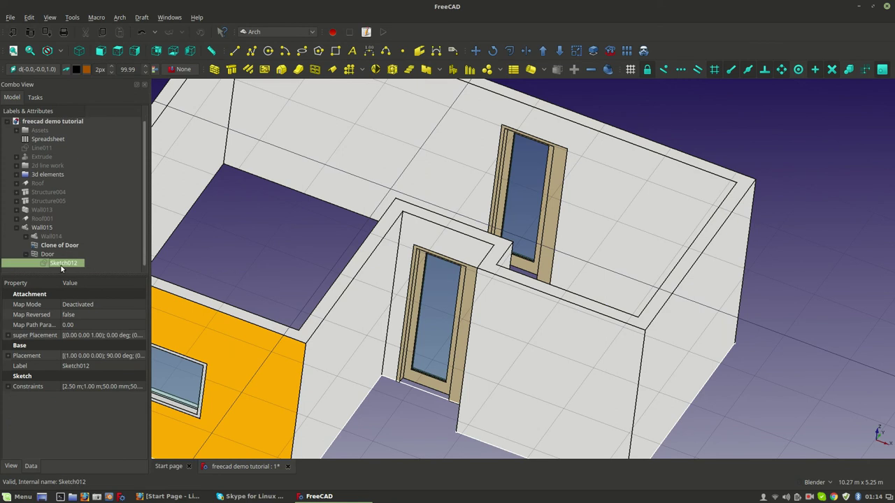
{"action": "double_click", "coordinate": [61, 263]}
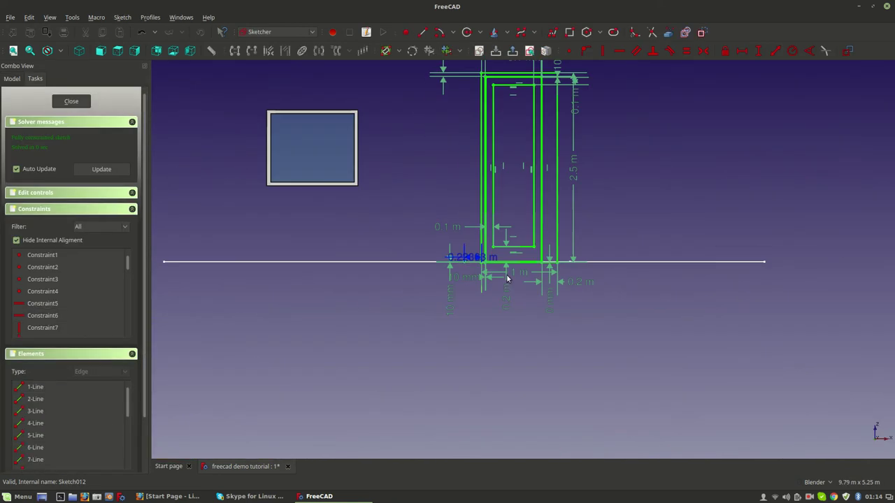
{"action": "double_click", "coordinate": [581, 282]}
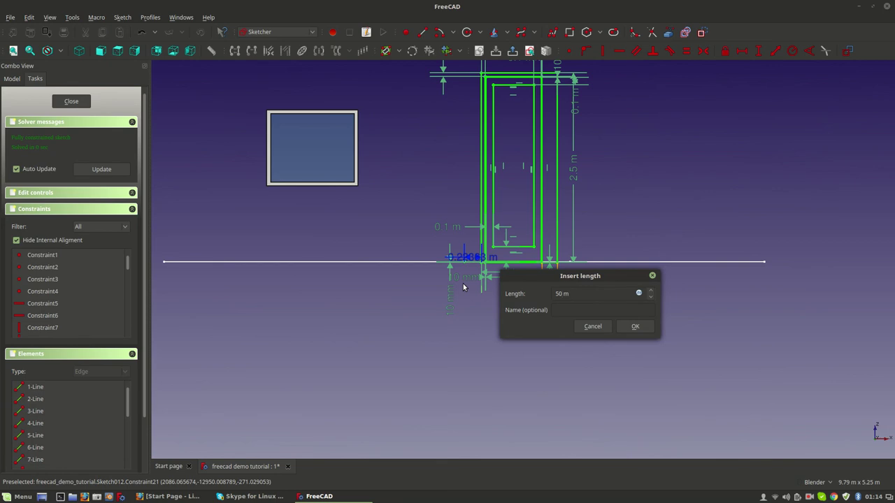
{"action": "key", "text": "Return"}
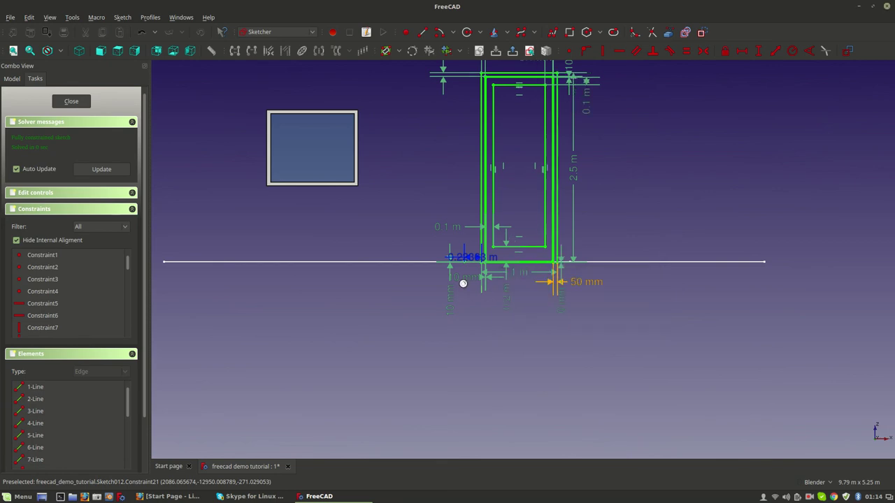
{"action": "left_click", "coordinate": [72, 101]}
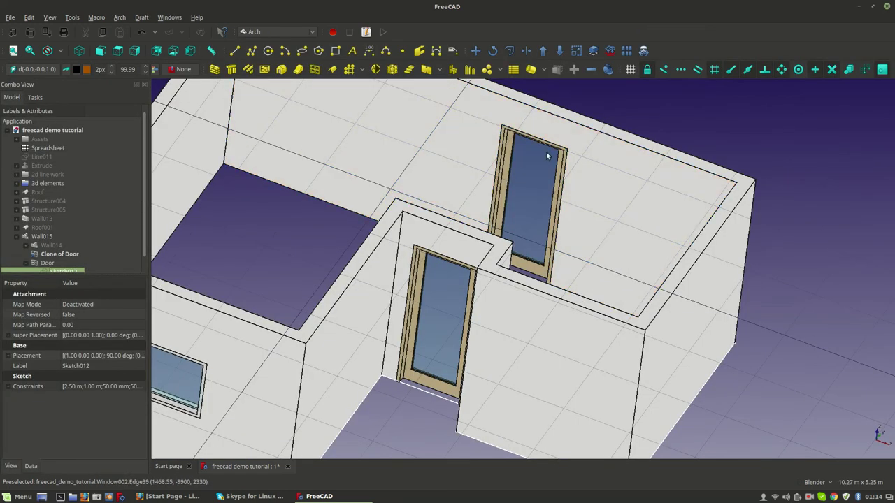
{"action": "middle_click_drag", "start_coordinate": [594, 240], "coordinate": [625, 284]}
{"action": "scroll", "coordinate": [625, 284], "scroll_direction": "up", "scroll_amount": 3}
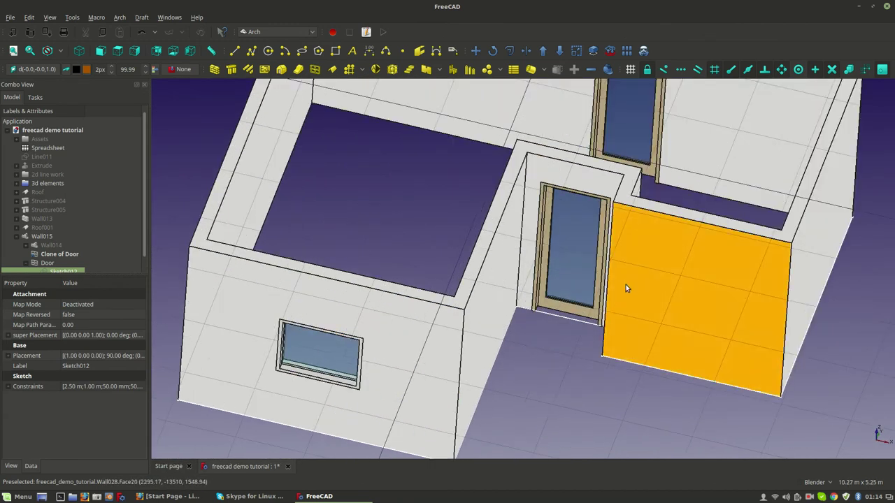
{"action": "scroll", "coordinate": [625, 284], "scroll_direction": "down", "scroll_amount": 3}
{"action": "scroll", "coordinate": [408, 352], "scroll_direction": "down", "scroll_amount": 5}
{"action": "middle_click_drag", "start_coordinate": [385, 348], "coordinate": [591, 319], "text": "shift"}
{"action": "scroll", "coordinate": [591, 320], "scroll_direction": "up", "scroll_amount": 4}
{"action": "middle_click_drag", "start_coordinate": [602, 361], "coordinate": [68, 234]}
{"action": "scroll", "coordinate": [509, 182], "scroll_direction": "up", "scroll_amount": 3}
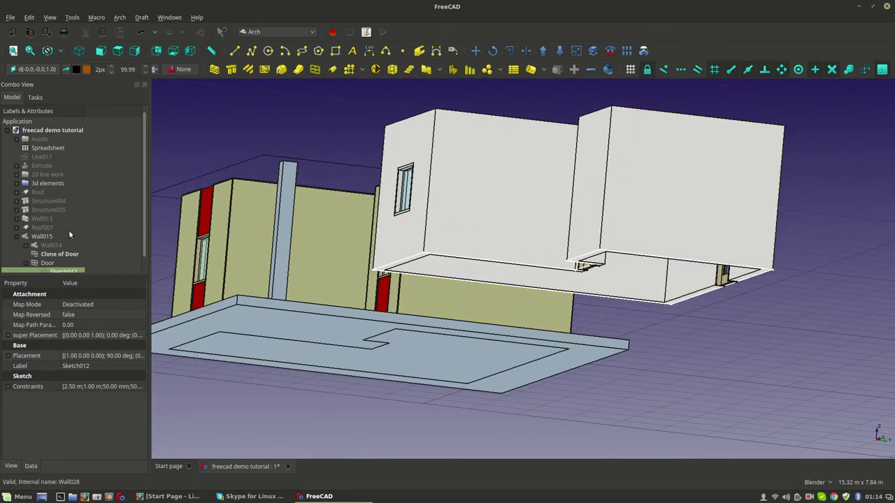
Expand Wall012 in the tree and select its footprint Sketch.
{"action": "left_click", "coordinate": [17, 236]}
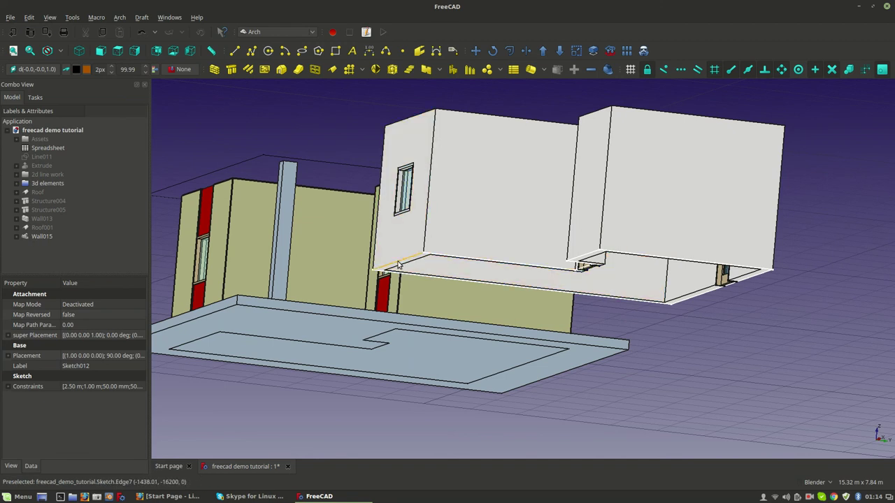
{"action": "left_click", "coordinate": [17, 236]}
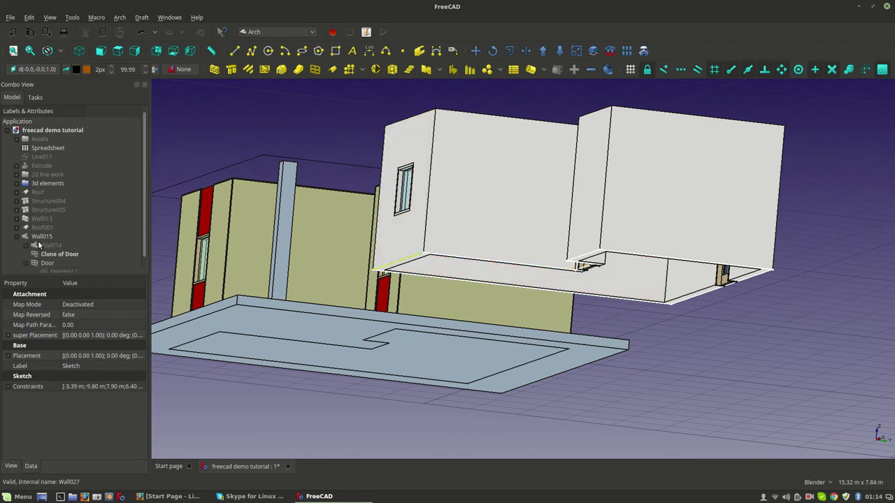
{"action": "scroll", "coordinate": [30, 246], "scroll_direction": "down", "scroll_amount": 1}
{"action": "left_click", "coordinate": [50, 229]}
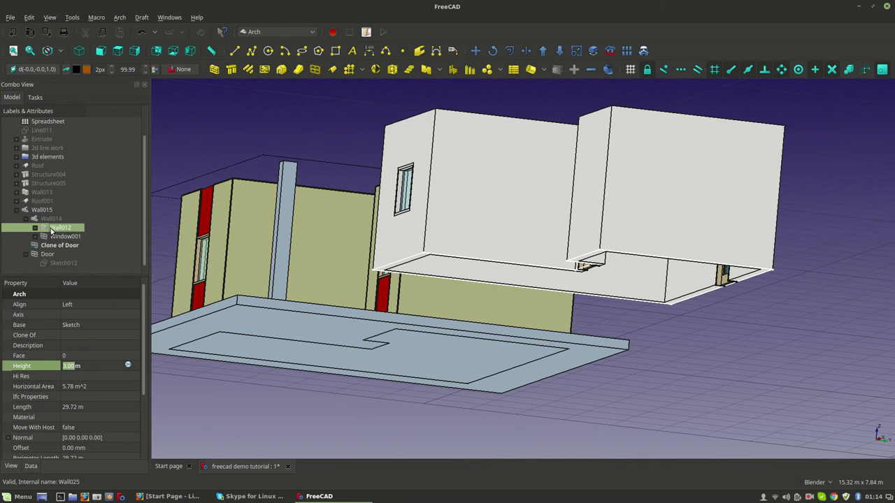
{"action": "key", "text": "Right"}
{"action": "left_click", "coordinate": [54, 237]}
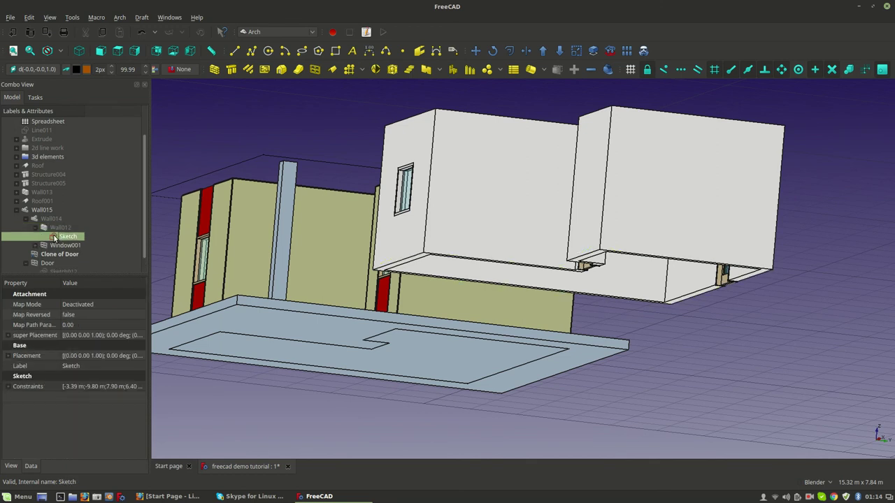
{"action": "middle_click_drag", "start_coordinate": [494, 155], "coordinate": [387, 172]}
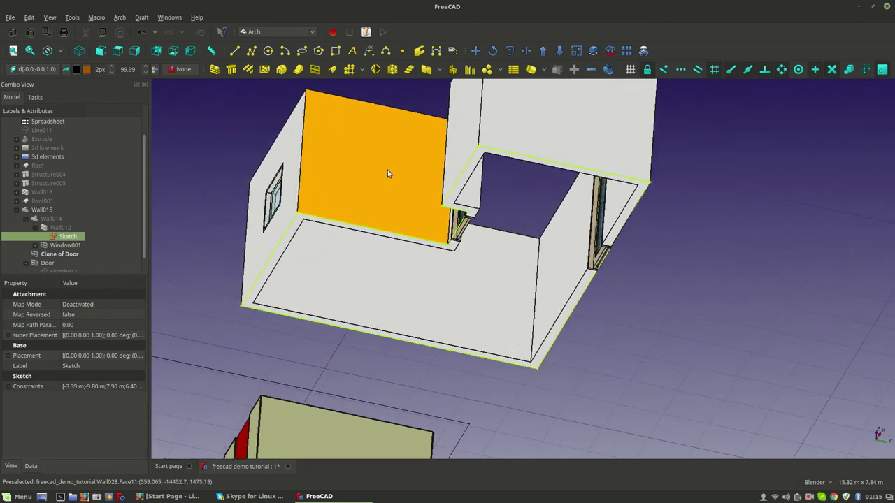
Build Wall016 from the selected footprint Sketch with Arch Wall.
{"action": "left_click", "coordinate": [214, 69]}
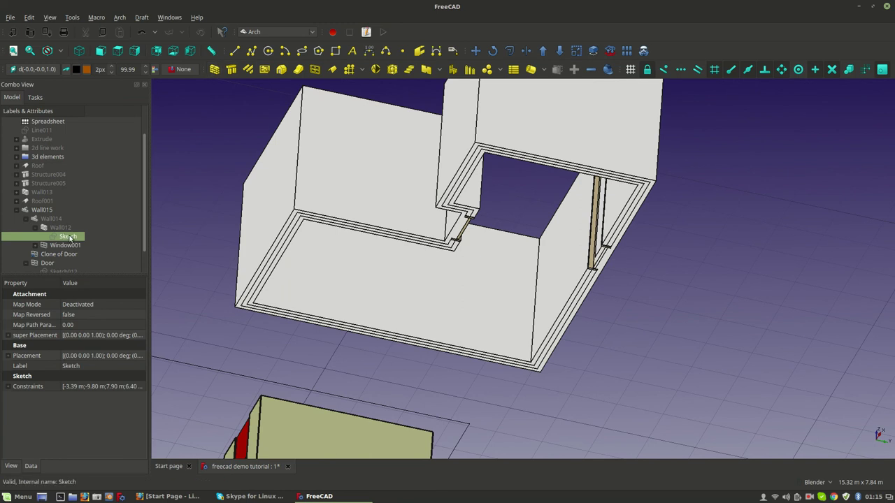
{"action": "middle_click_drag", "start_coordinate": [531, 214], "coordinate": [451, 243]}
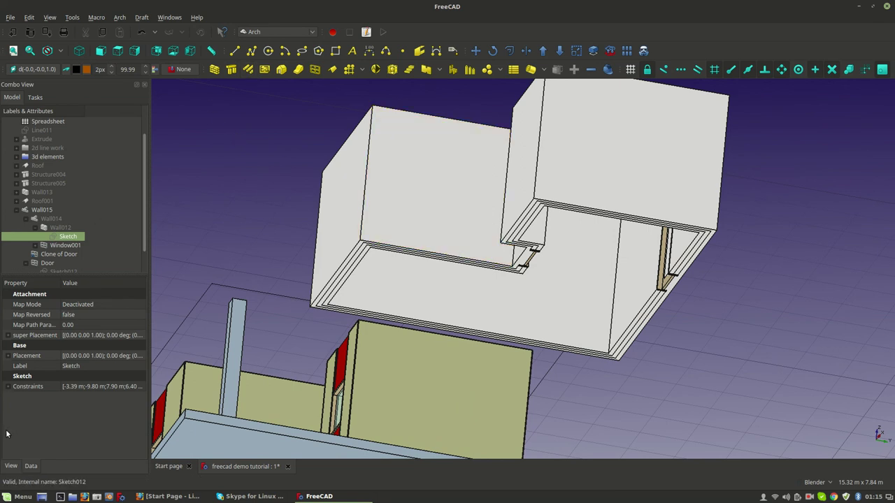
{"action": "left_click", "coordinate": [12, 467]}
{"action": "left_click", "coordinate": [31, 466]}
Select Wall016 and start changing its Height from 3.00 m to 1.00 m.
{"action": "key", "text": "w"}
{"action": "key", "text": "a"}
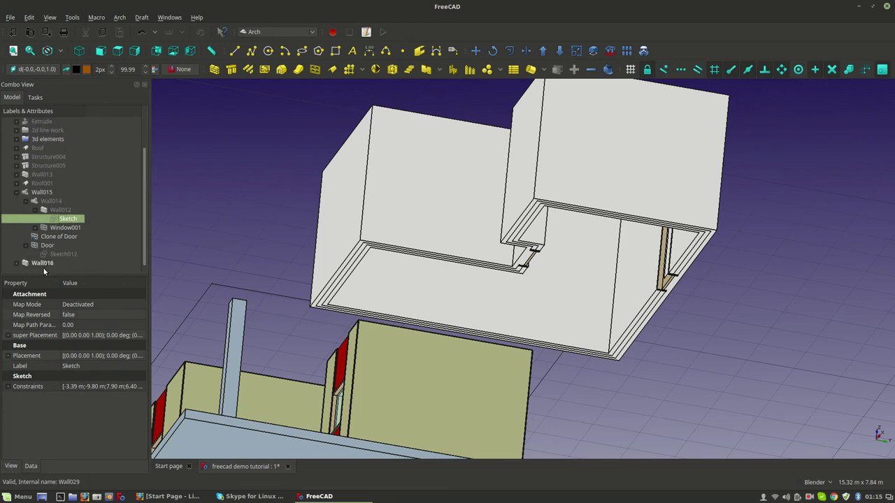
{"action": "left_click", "coordinate": [44, 264]}
{"action": "type", "text": "1"}
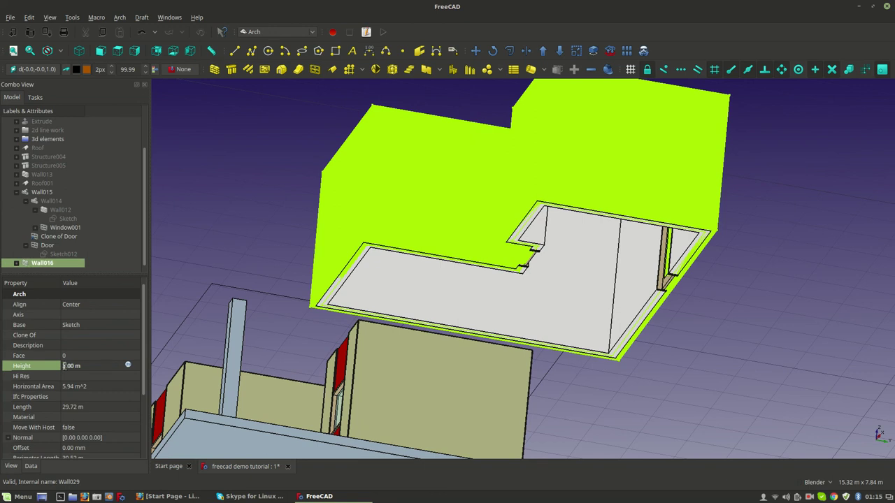
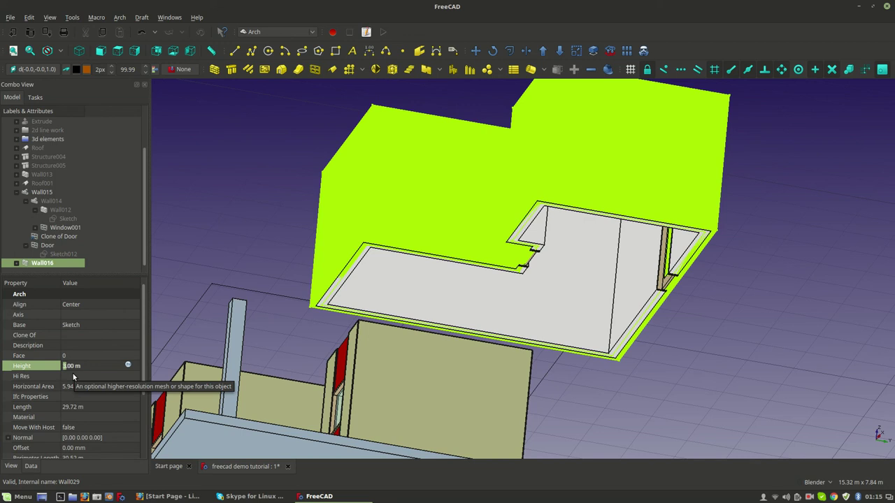
Set Wall016's Height to 1.00 m.
{"action": "key", "text": "Return"}
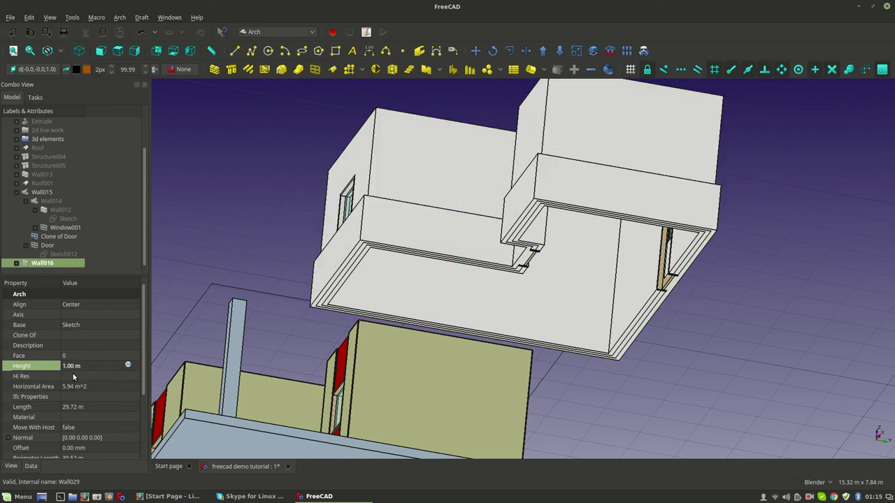
{"action": "left_click", "coordinate": [75, 366]}
{"action": "type", "text": "1"}
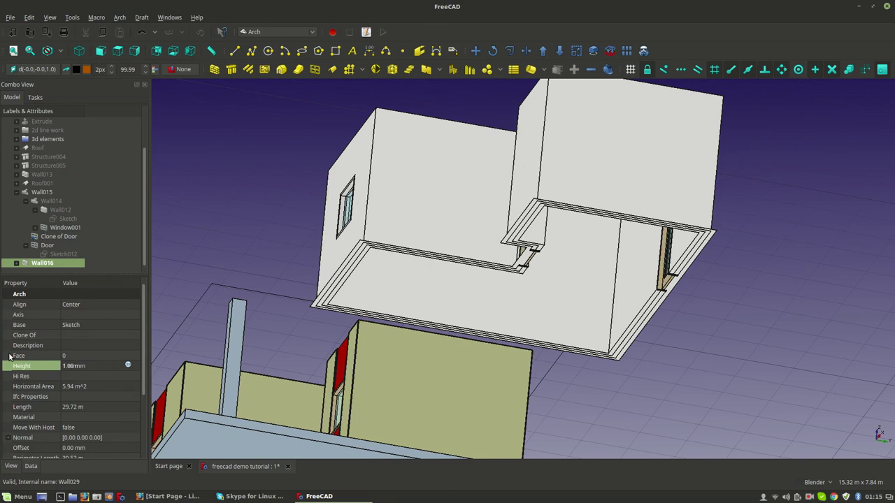
{"action": "double_click", "coordinate": [96, 365]}
{"action": "key", "text": "Left"}
{"action": "key", "text": "Return"}
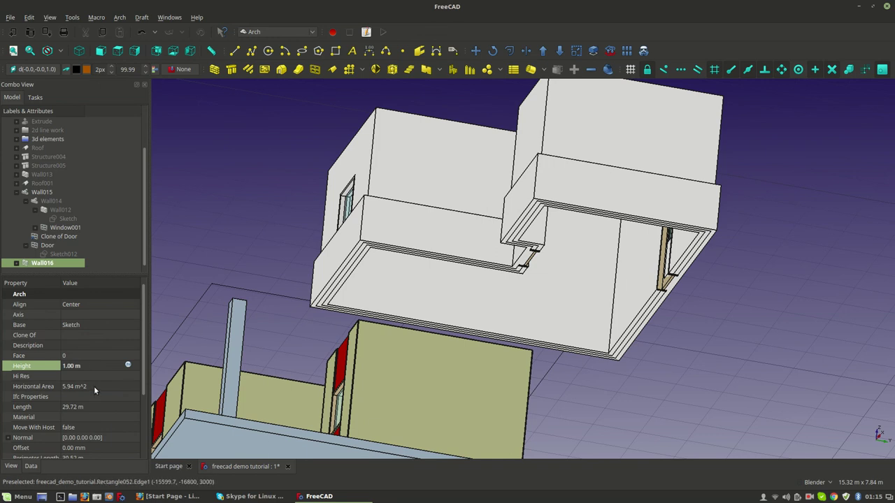
Lower Wall016 by setting its Placement position z to -1 m.
{"action": "scroll", "coordinate": [143, 349], "scroll_direction": "down", "scroll_amount": 5}
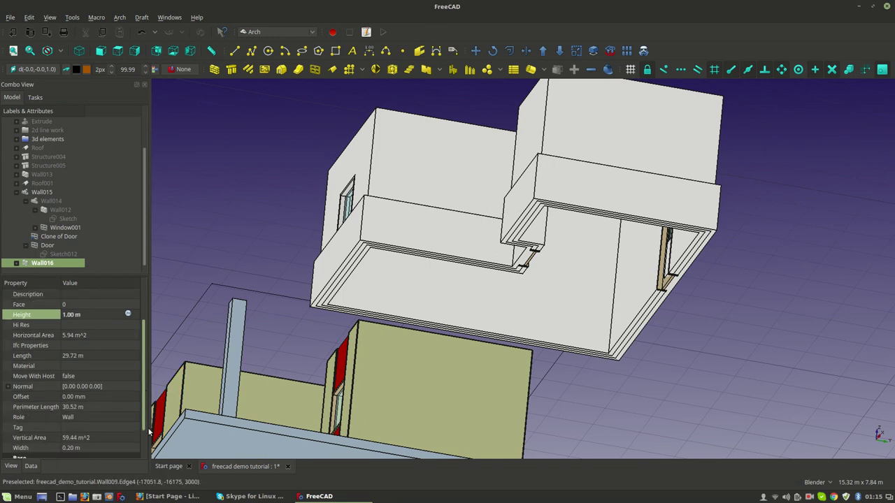
{"action": "left_click", "coordinate": [8, 438]}
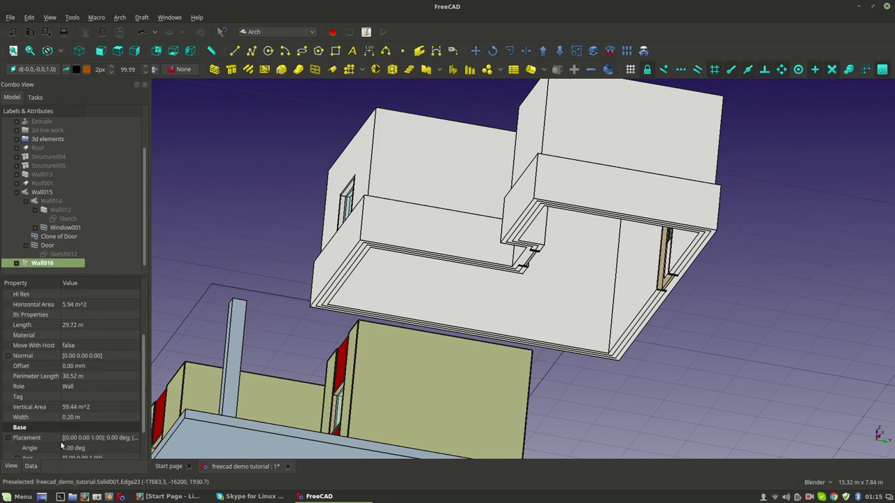
{"action": "double_click", "coordinate": [84, 447]}
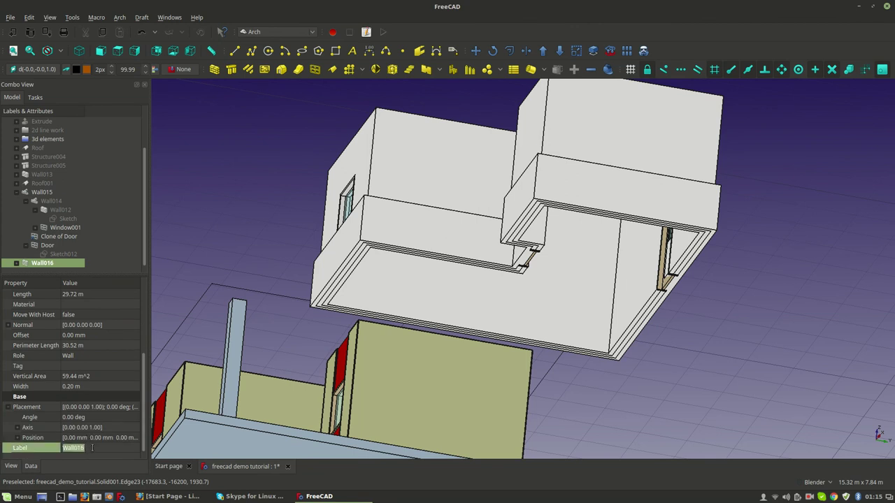
{"action": "left_click", "coordinate": [17, 438]}
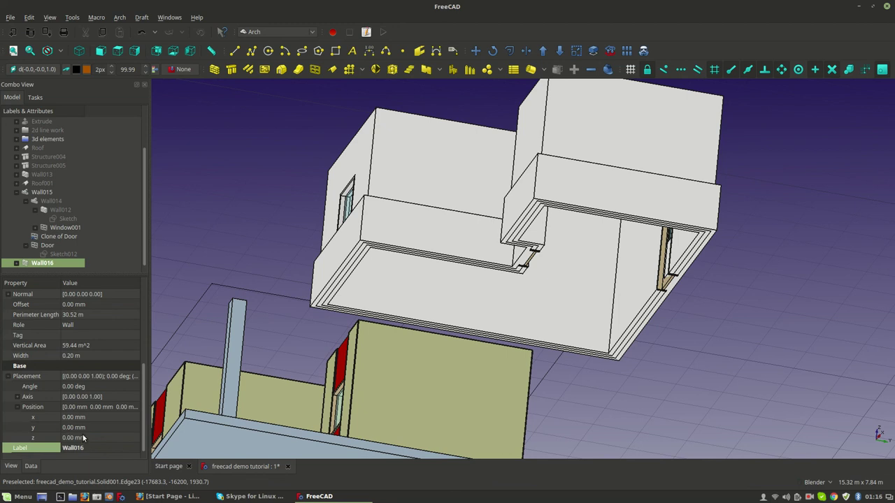
{"action": "left_click", "coordinate": [76, 438]}
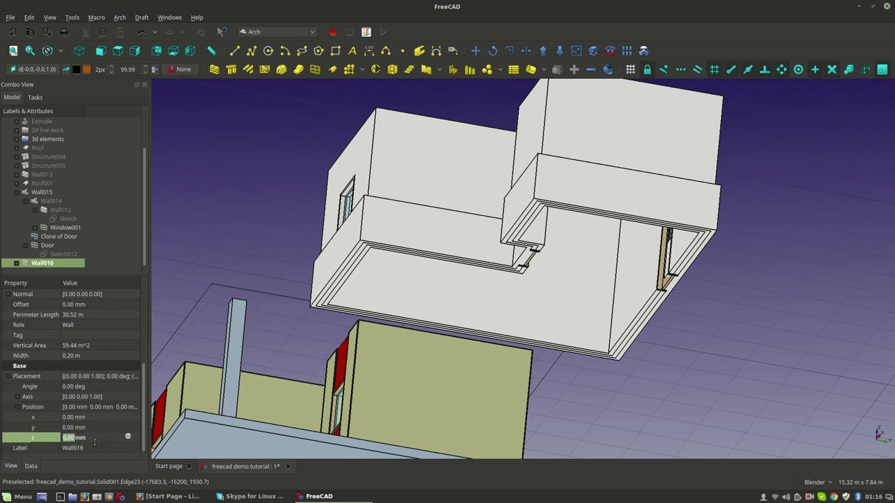
{"action": "type", "text": "-1 m"}
{"action": "middle_click_drag", "start_coordinate": [650, 180], "coordinate": [552, 265]}
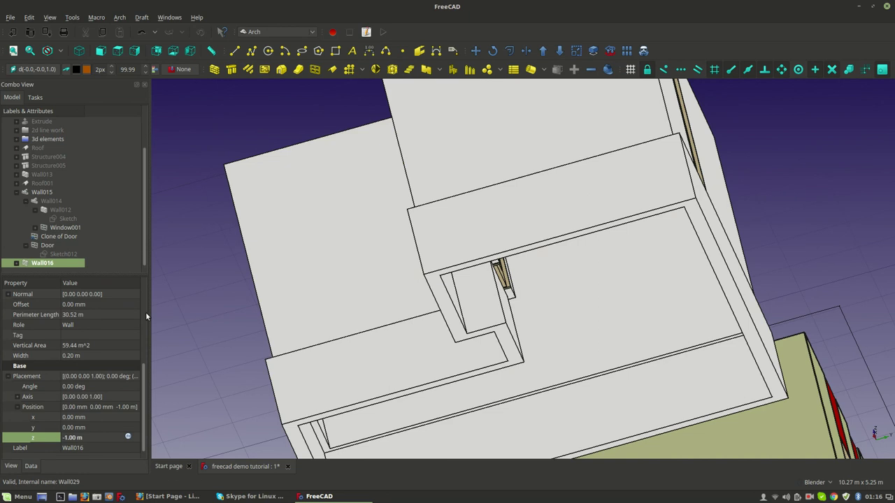
{"action": "scroll", "coordinate": [142, 318], "scroll_direction": "up", "scroll_amount": 5}
Set Wall016's Align property to Left.
{"action": "left_click", "coordinate": [116, 306]}
{"action": "left_click", "coordinate": [114, 306]}
{"action": "left_click", "coordinate": [109, 284]}
{"action": "middle_click_drag", "start_coordinate": [225, 290], "coordinate": [495, 237]}
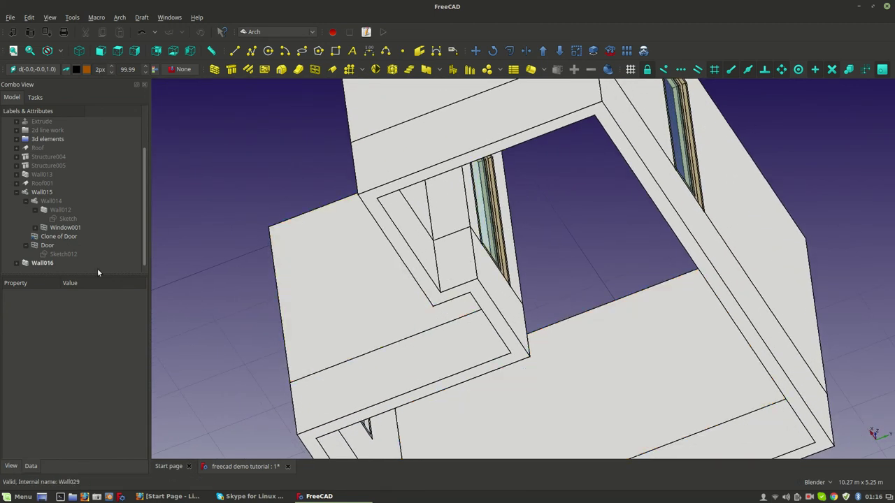
{"action": "left_click", "coordinate": [38, 263]}
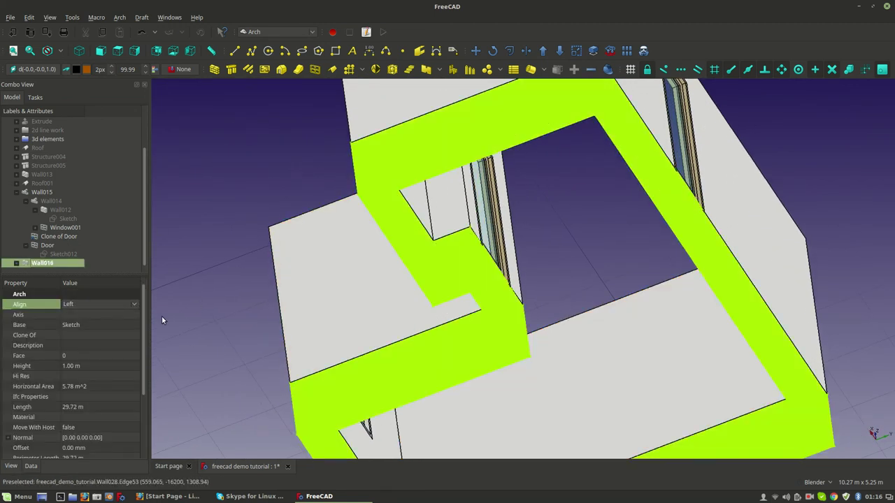
Change Wall016's Width to 0.22 m.
{"action": "scroll", "coordinate": [98, 416], "scroll_direction": "down", "scroll_amount": 3}
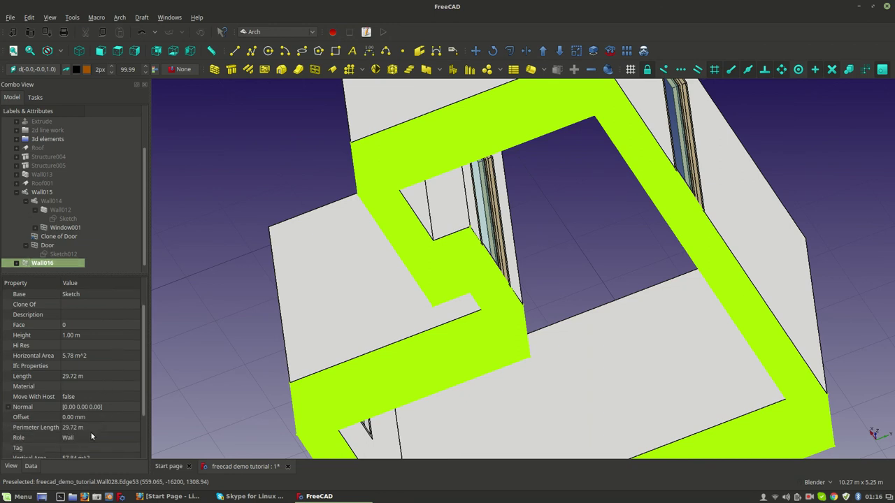
{"action": "left_click", "coordinate": [71, 419]}
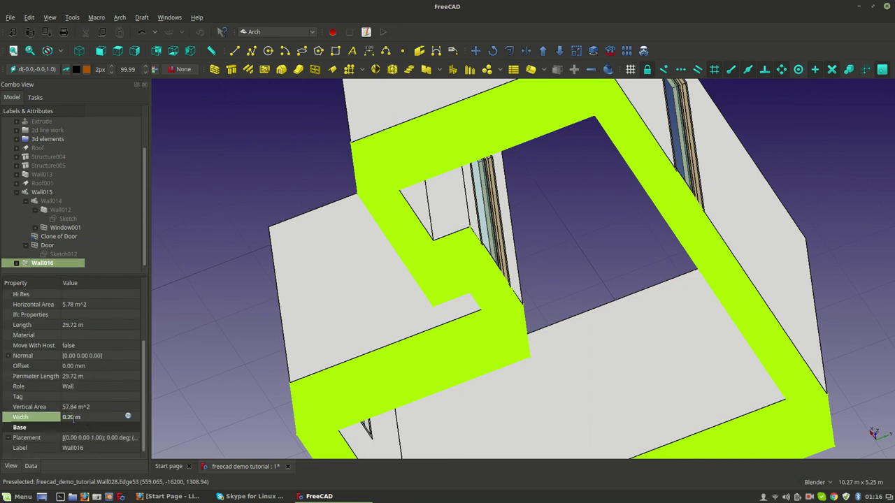
{"action": "type", "text": "2"}
{"action": "key", "text": "Return"}
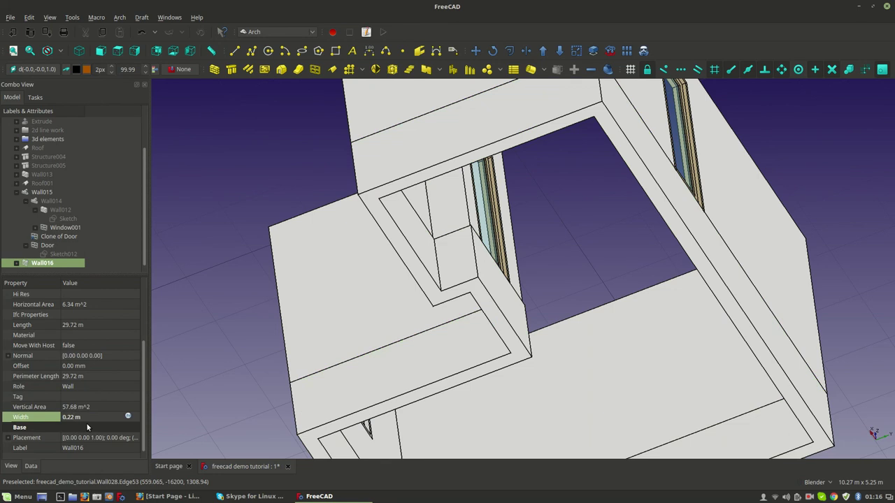
Expand Wall016 in the tree and select its Sketch.
{"action": "scroll", "coordinate": [453, 441], "scroll_direction": "up", "scroll_amount": 3}
{"action": "scroll", "coordinate": [416, 299], "scroll_direction": "up", "scroll_amount": 6}
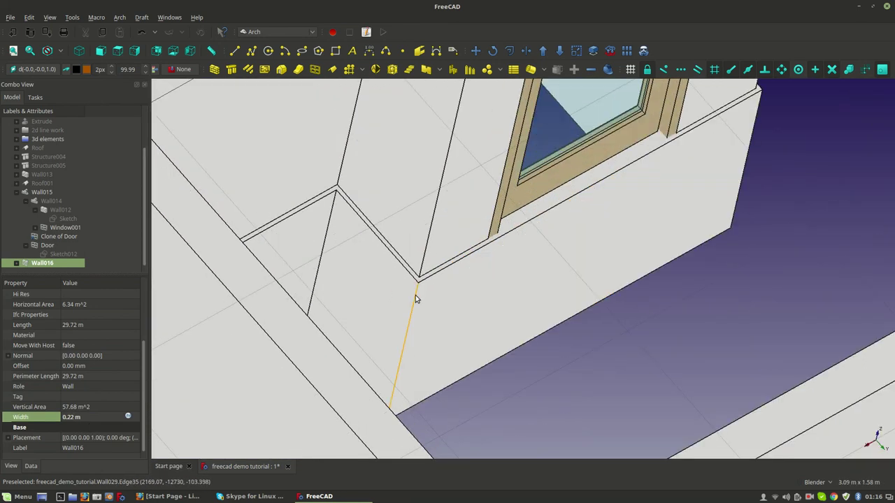
{"action": "scroll", "coordinate": [422, 305], "scroll_direction": "up", "scroll_amount": 8}
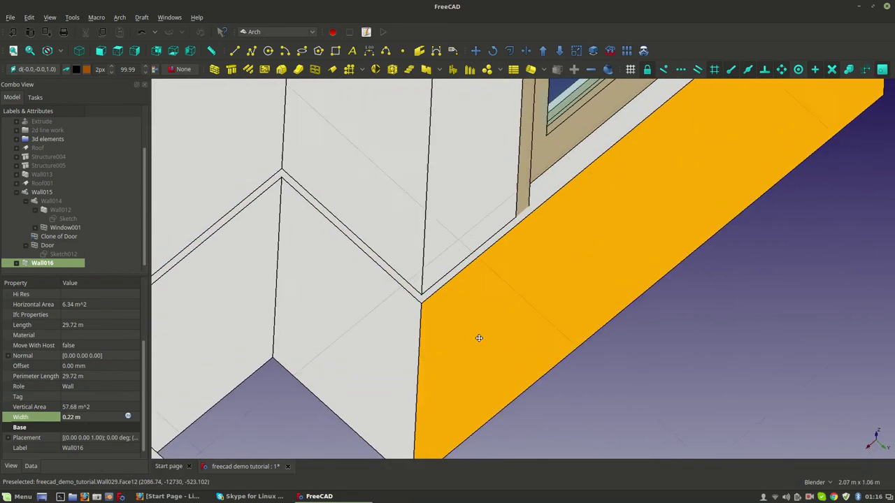
{"action": "scroll", "coordinate": [567, 340], "scroll_direction": "down", "scroll_amount": 15}
{"action": "left_click", "coordinate": [17, 262]}
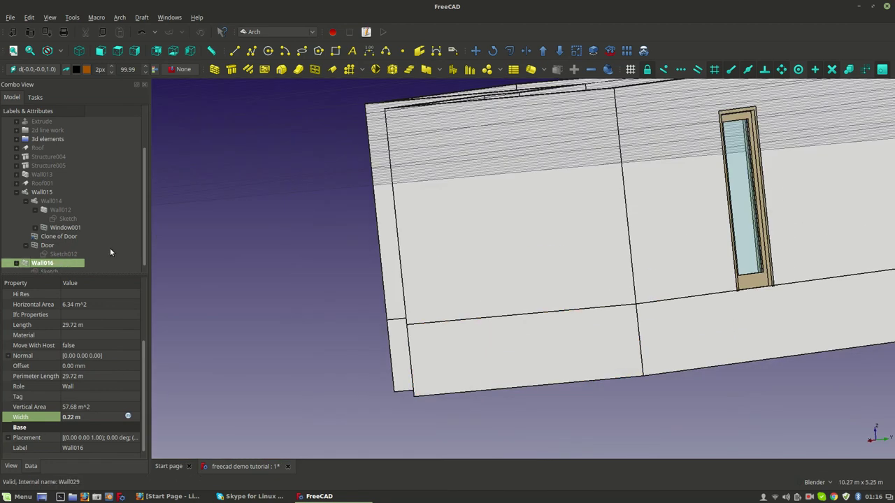
{"action": "left_click", "coordinate": [53, 271]}
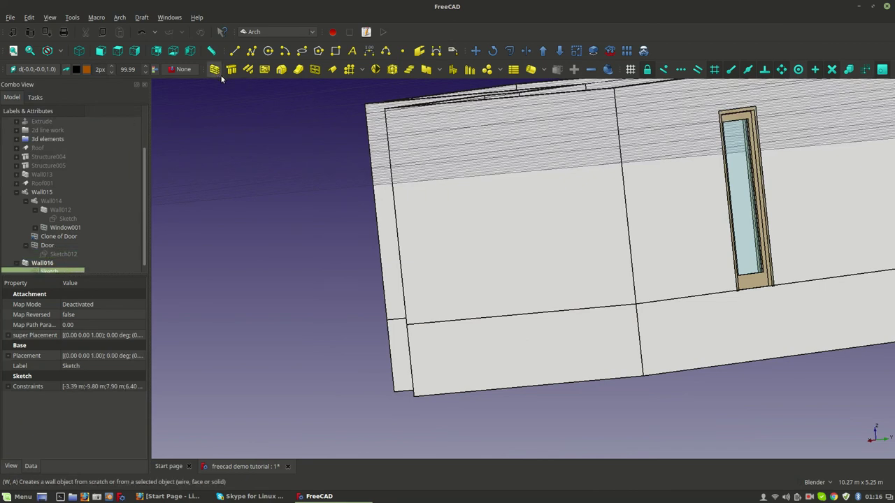
Select Wall017 and set its Height to 0.40 m.
{"action": "scroll", "coordinate": [419, 259], "scroll_direction": "down", "scroll_amount": 5}
{"action": "middle_click_drag", "start_coordinate": [435, 272], "coordinate": [559, 345]}
{"action": "scroll", "coordinate": [58, 254], "scroll_direction": "down", "scroll_amount": 1}
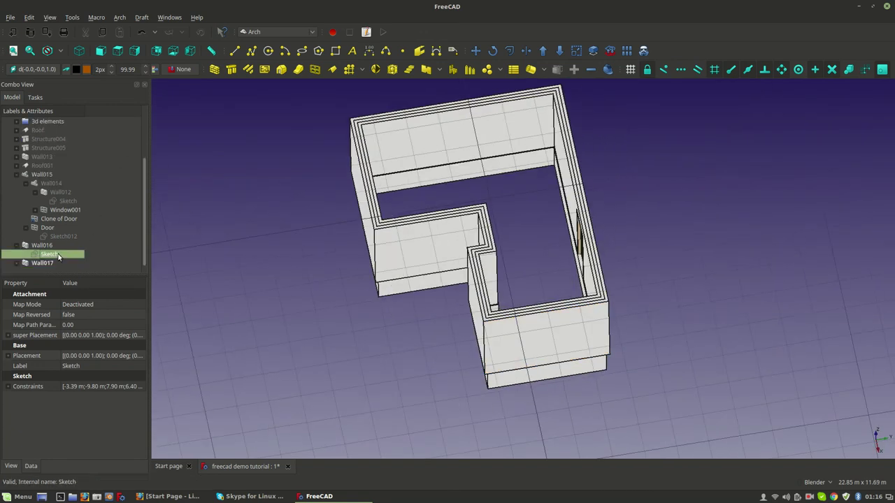
{"action": "left_click", "coordinate": [35, 262]}
{"action": "middle_click_drag", "start_coordinate": [177, 362], "coordinate": [212, 394]}
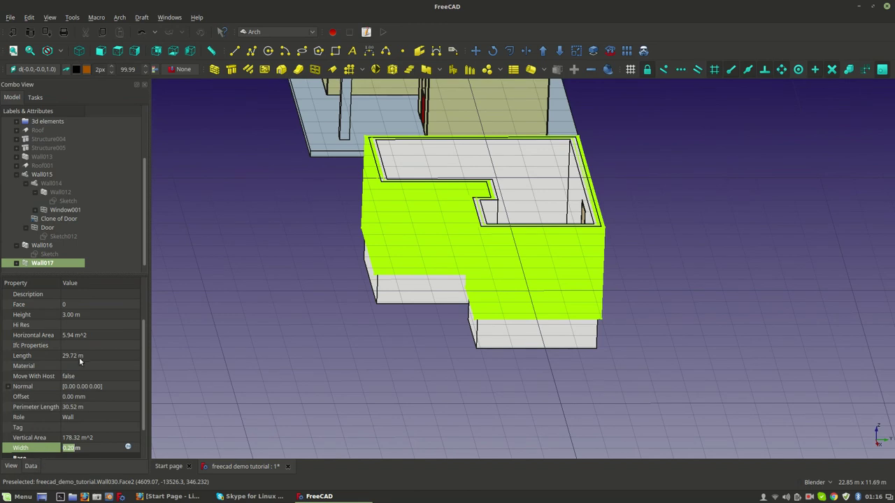
{"action": "scroll", "coordinate": [70, 353], "scroll_direction": "up", "scroll_amount": 2}
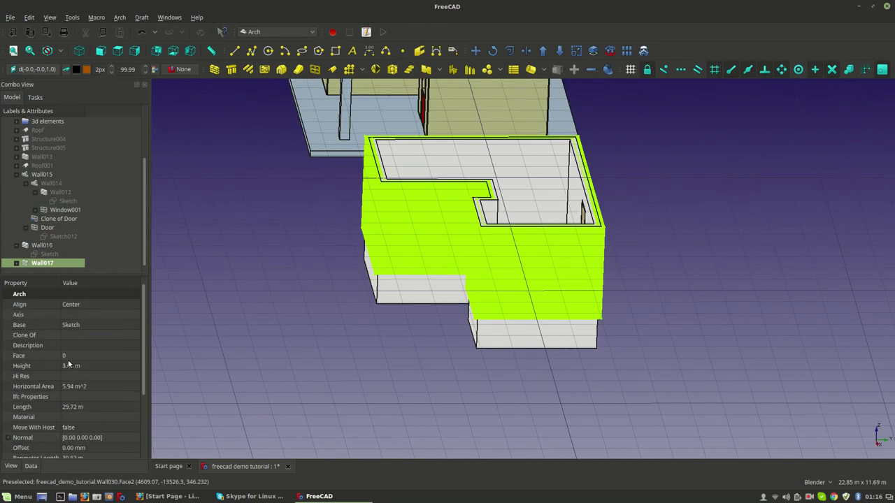
{"action": "left_click", "coordinate": [73, 366]}
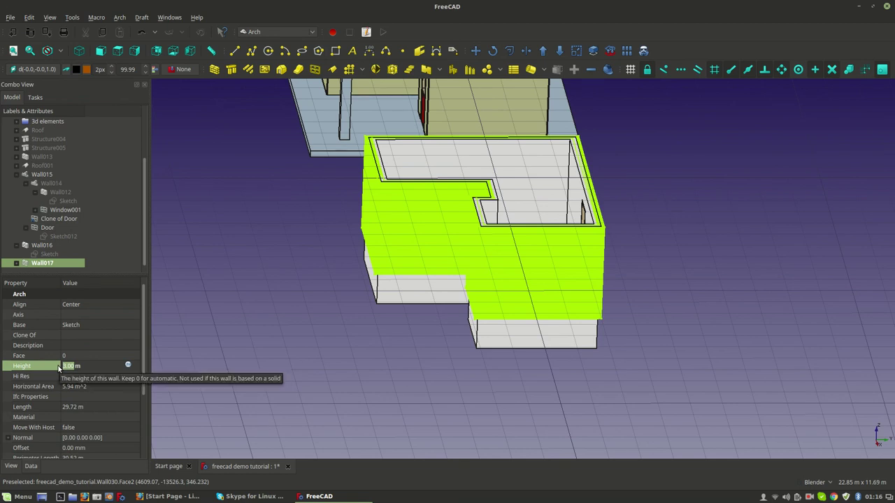
{"action": "type", "text": "0.4"}
{"action": "key", "text": "Return"}
Set Wall017's Placement position z to -1.40 m.
{"action": "scroll", "coordinate": [489, 280], "scroll_direction": "up", "scroll_amount": 5}
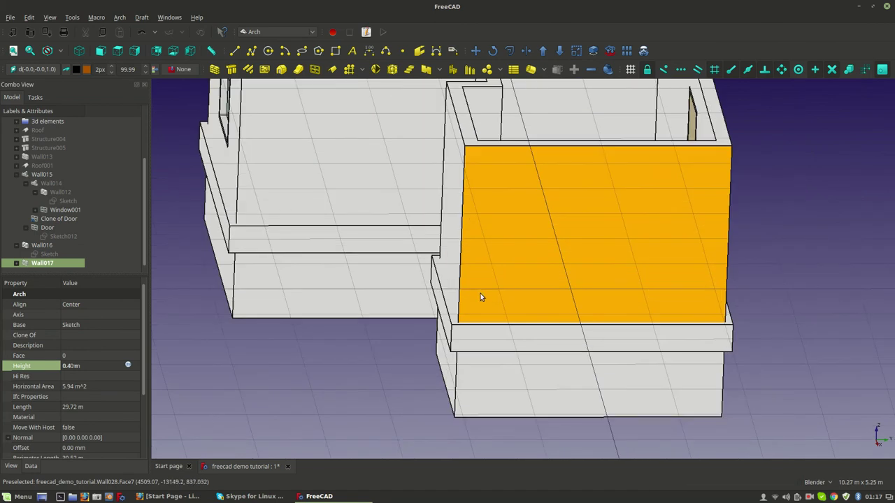
{"action": "middle_click_drag", "start_coordinate": [398, 286], "coordinate": [419, 251]}
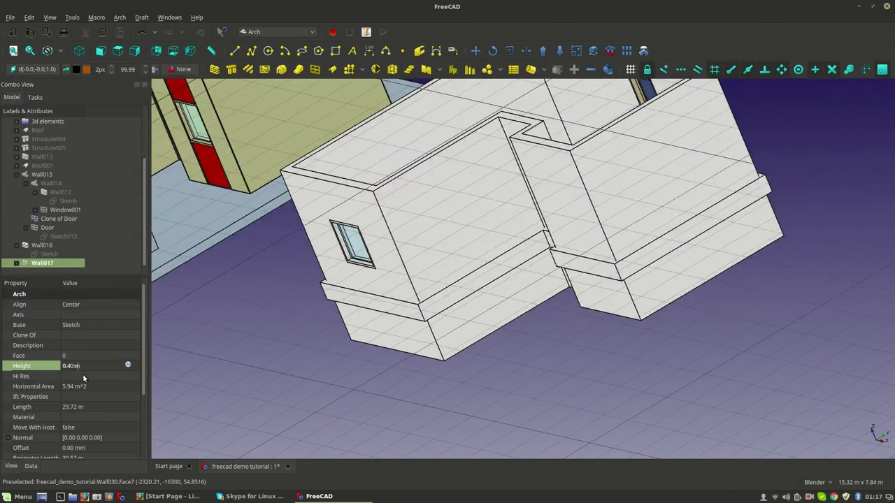
{"action": "left_click", "coordinate": [84, 376]}
{"action": "scroll", "coordinate": [99, 391], "scroll_direction": "down", "scroll_amount": 3}
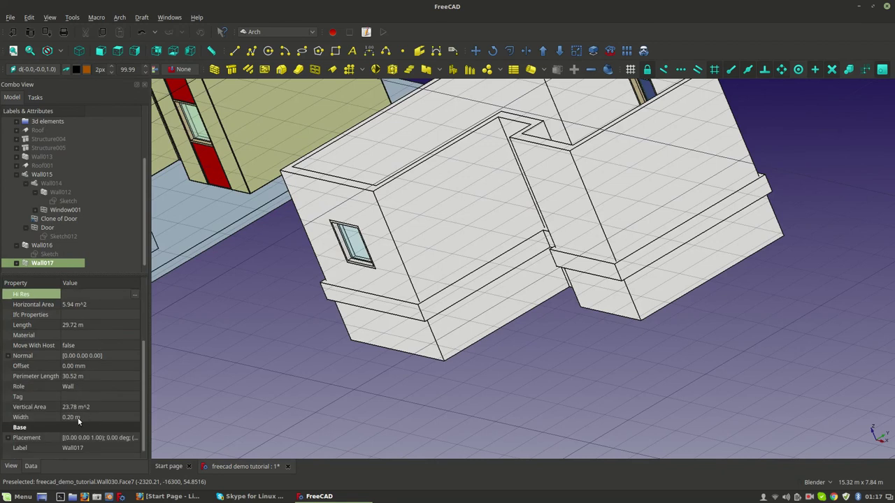
{"action": "left_click", "coordinate": [8, 438]}
{"action": "left_click", "coordinate": [16, 438]}
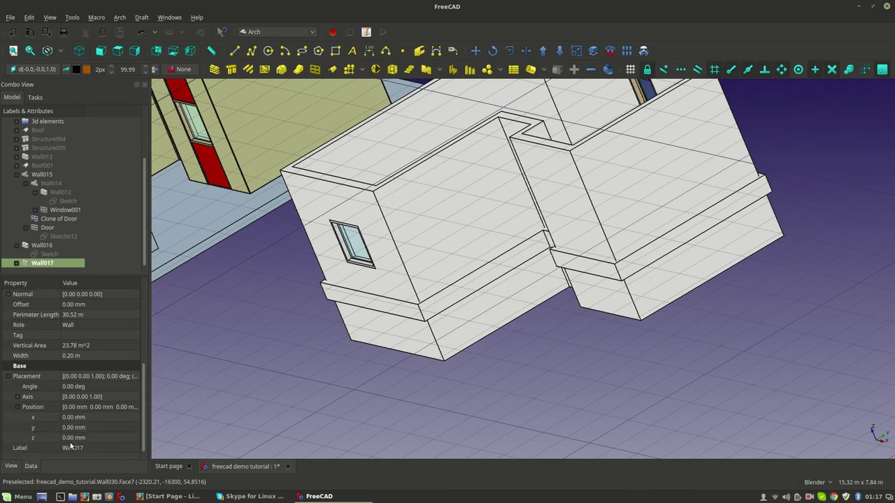
{"action": "left_click", "coordinate": [67, 436]}
{"action": "type", "text": "-1.4"}
{"action": "key", "text": "Return"}
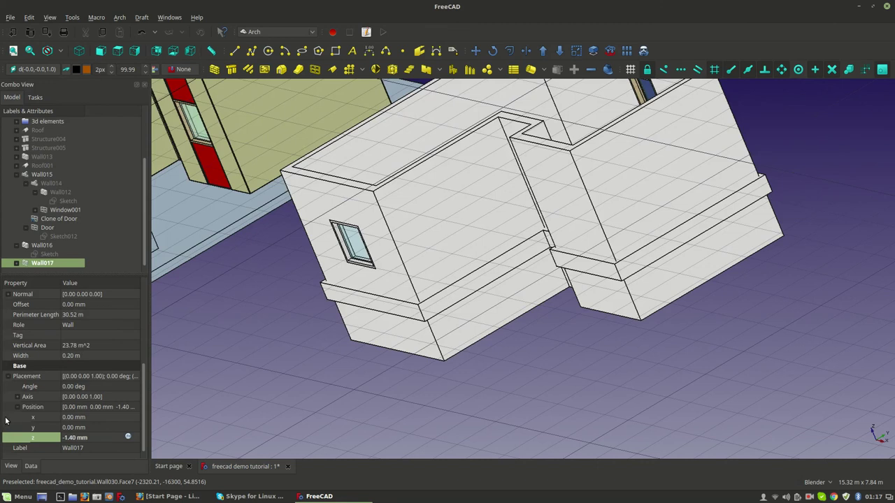
{"action": "key", "text": "BackSpace"}
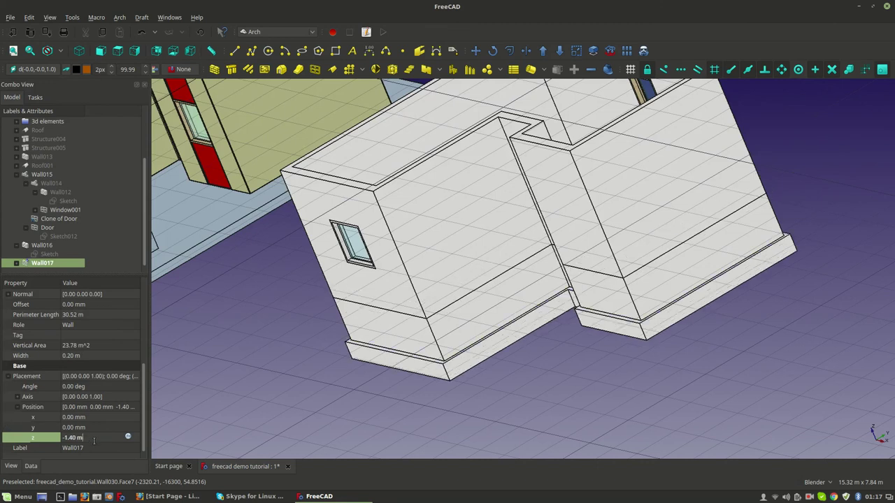
{"action": "left_click", "coordinate": [294, 398]}
Select the lowered Wall017 and set its Align property to Left.
{"action": "middle_click_drag", "start_coordinate": [497, 328], "coordinate": [229, 257]}
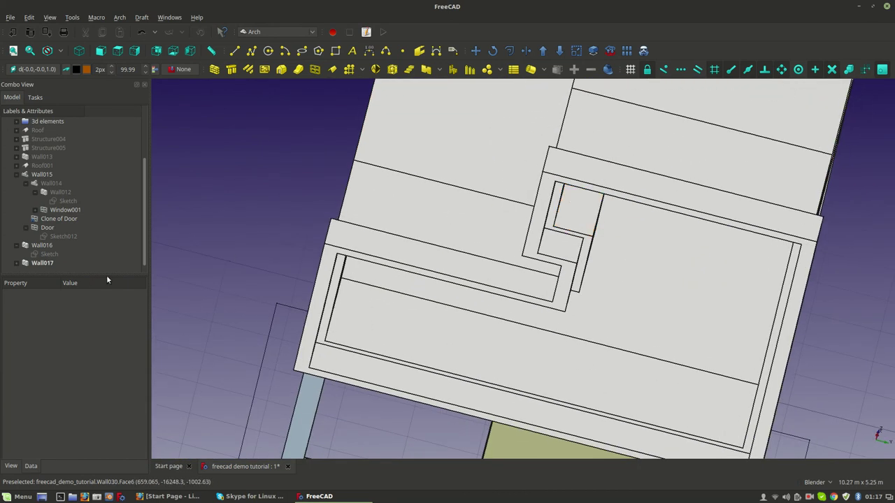
{"action": "left_click", "coordinate": [341, 246]}
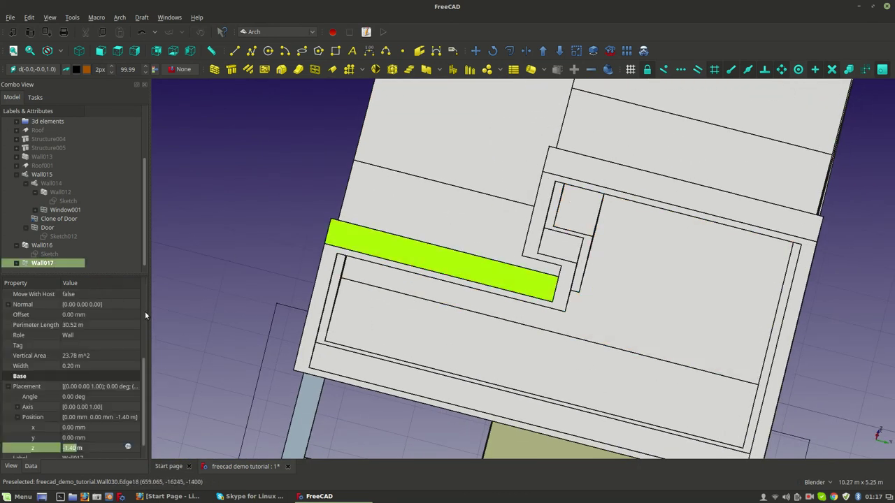
{"action": "scroll", "coordinate": [121, 302], "scroll_direction": "up", "scroll_amount": 5}
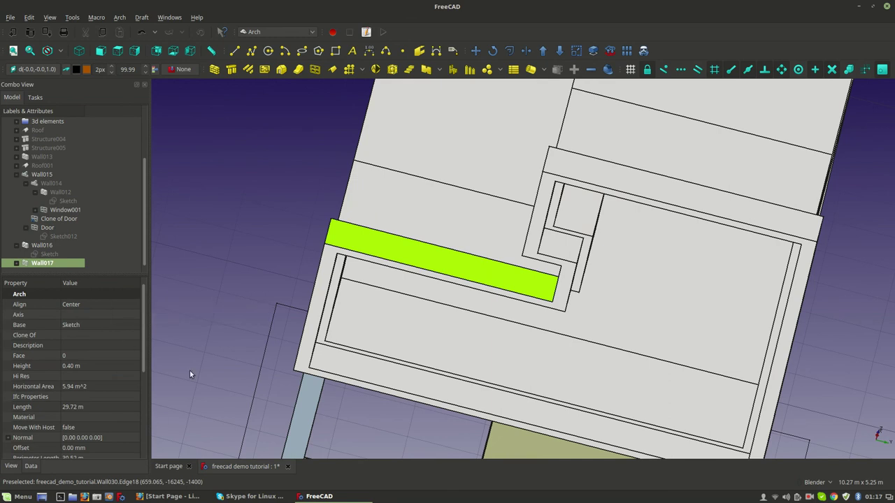
{"action": "scroll", "coordinate": [537, 297], "scroll_direction": "up", "scroll_amount": 2}
{"action": "middle_click_drag", "start_coordinate": [537, 297], "coordinate": [429, 149]}
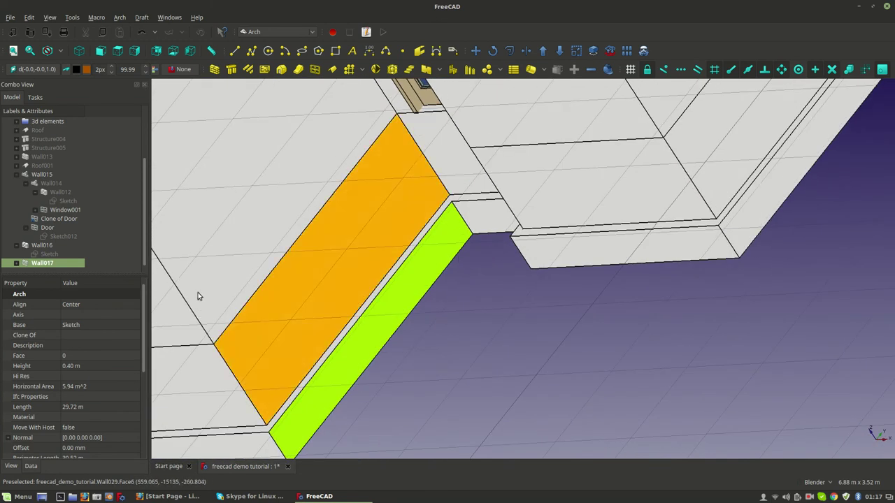
{"action": "left_click", "coordinate": [110, 300]}
{"action": "left_click", "coordinate": [110, 301]}
{"action": "left_click", "coordinate": [99, 281]}
{"action": "left_click", "coordinate": [534, 375]}
Change Wall017's Width to 0.60 m.
{"action": "scroll", "coordinate": [534, 375], "scroll_direction": "up", "scroll_amount": 3}
{"action": "middle_click_drag", "start_coordinate": [361, 254], "coordinate": [415, 227]}
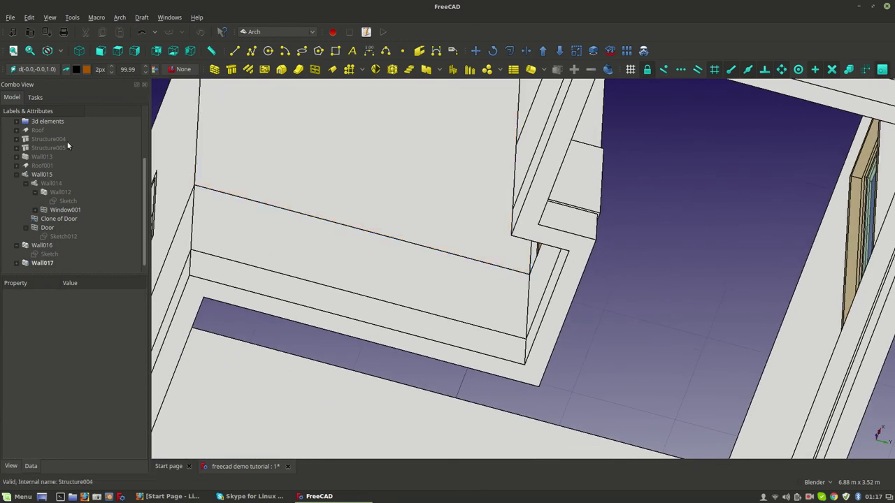
{"action": "left_click", "coordinate": [42, 263]}
{"action": "scroll", "coordinate": [61, 434], "scroll_direction": "down", "scroll_amount": 1}
{"action": "scroll", "coordinate": [63, 430], "scroll_direction": "down", "scroll_amount": 1}
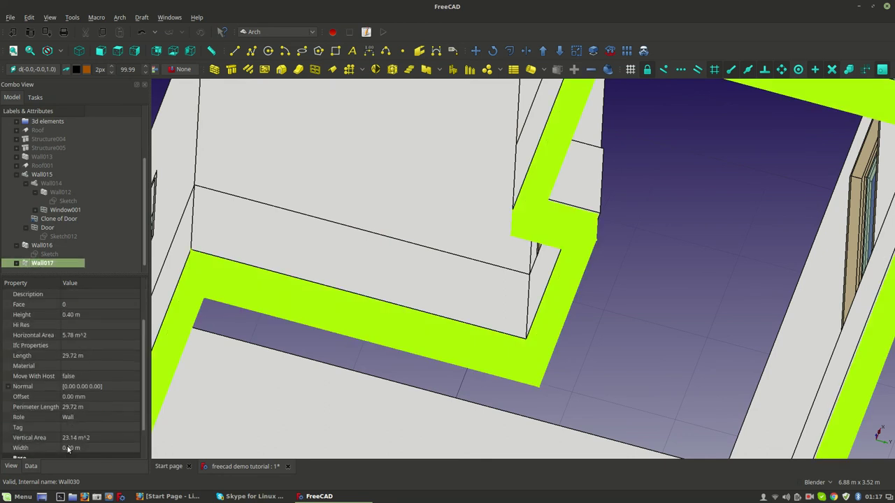
{"action": "left_click", "coordinate": [67, 446]}
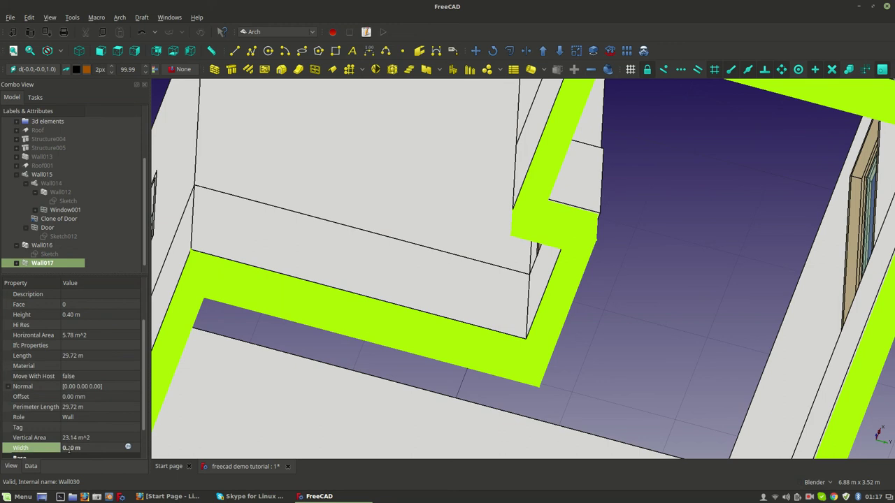
{"action": "type", "text": "0.6"}
{"action": "key", "text": "Return"}
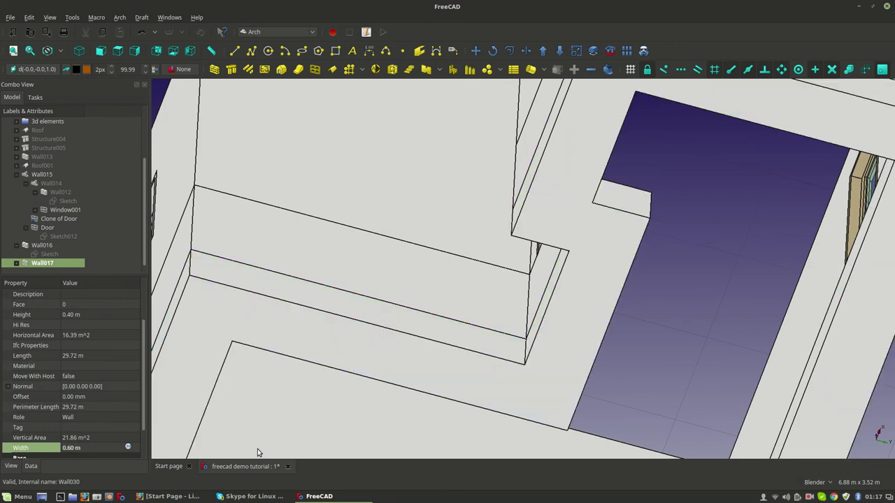
{"action": "middle_click_drag", "start_coordinate": [583, 234], "coordinate": [463, 325]}
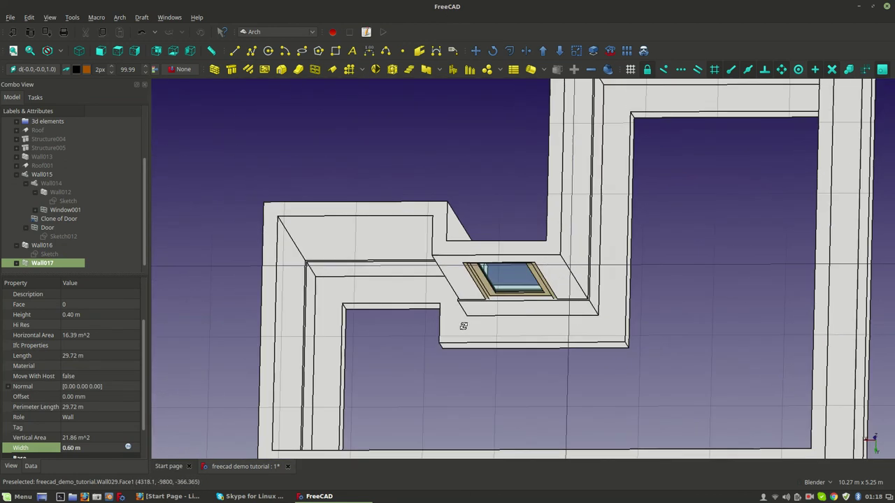
Switch to the Top view, looking straight down on the house.
{"action": "left_click", "coordinate": [122, 52]}
{"action": "scroll", "coordinate": [439, 212], "scroll_direction": "down", "scroll_amount": 2}
{"action": "scroll", "coordinate": [284, 264], "scroll_direction": "down", "scroll_amount": 1}
{"action": "scroll", "coordinate": [373, 314], "scroll_direction": "up", "scroll_amount": 4}
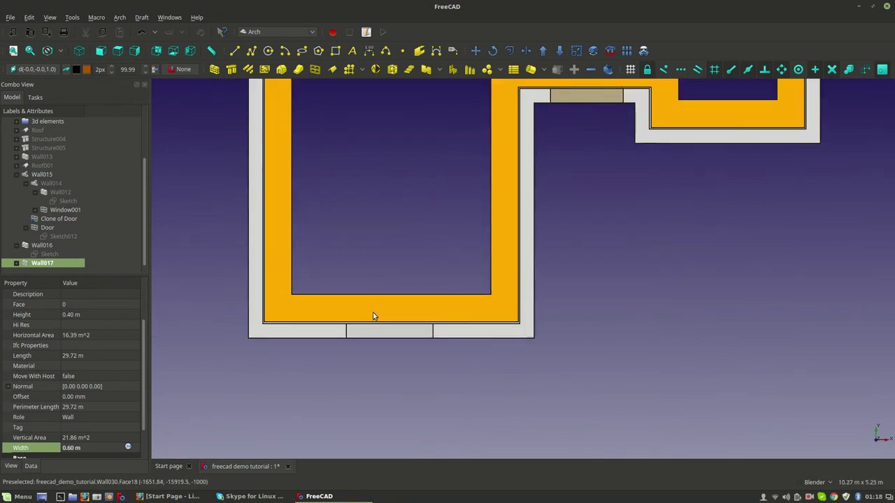
Set the draw style to Wireframe and select Wall017 by its inner edge.
{"action": "left_click", "coordinate": [61, 51]}
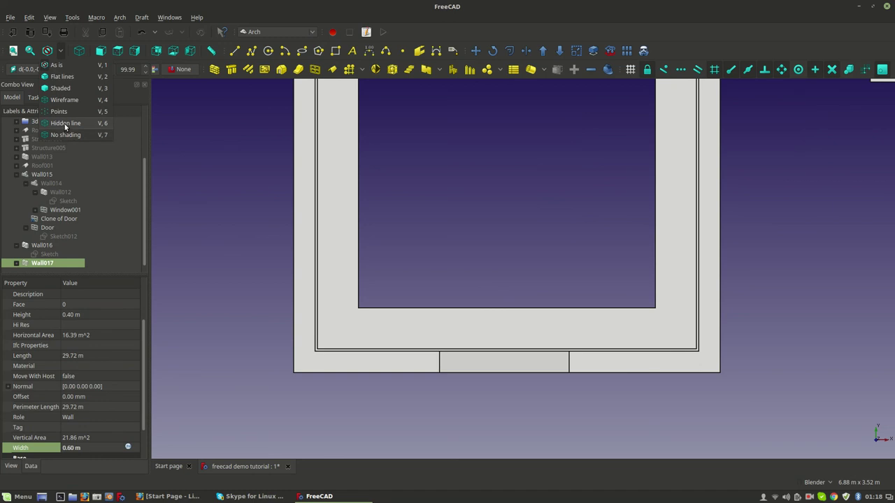
{"action": "left_click", "coordinate": [69, 101]}
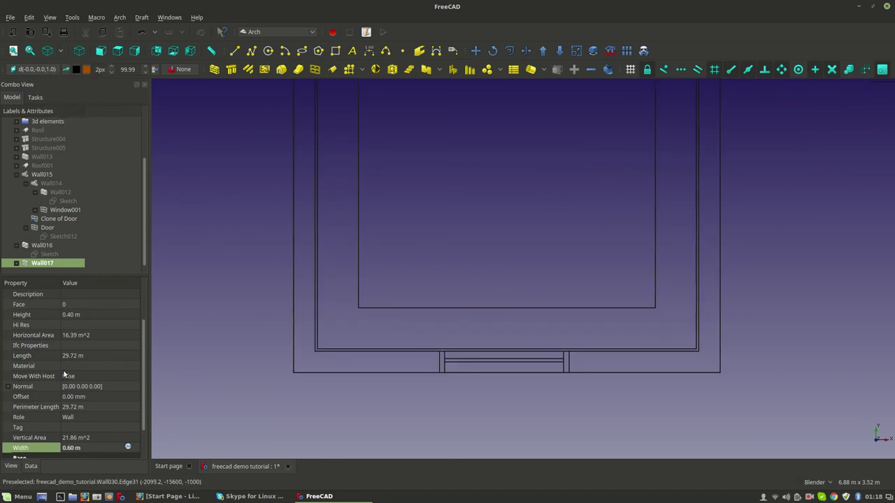
{"action": "left_click", "coordinate": [382, 301]}
{"action": "left_click", "coordinate": [380, 308]}
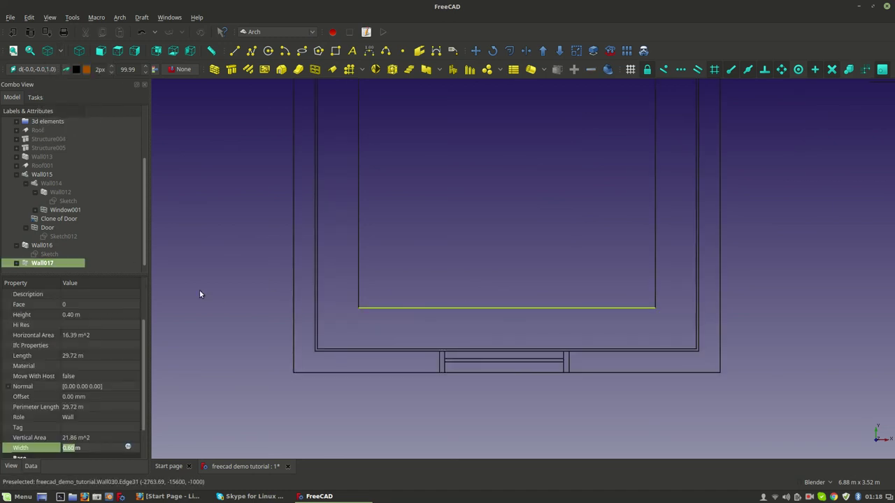
{"action": "scroll", "coordinate": [115, 417], "scroll_direction": "down", "scroll_amount": 1}
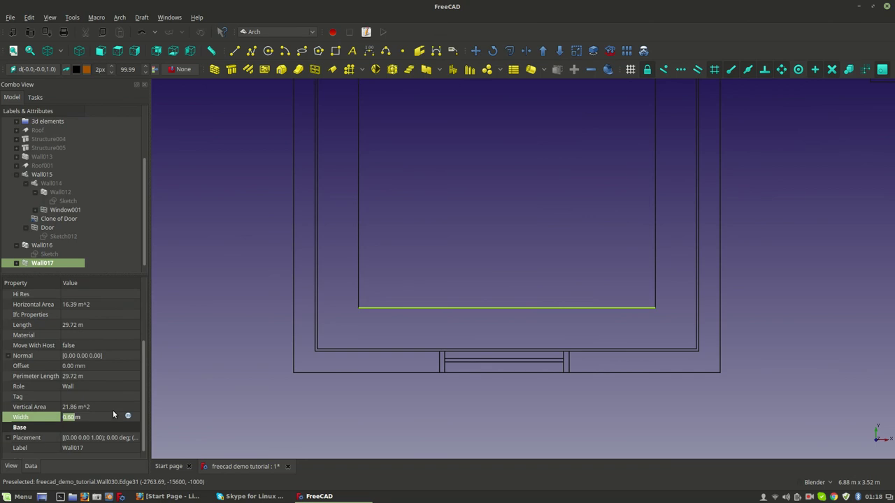
Try offset values for Wall017, undoing one and making the offset negative.
{"action": "left_click", "coordinate": [72, 367]}
{"action": "type", "text": "0.1"}
{"action": "key", "text": "ctrl+z"}
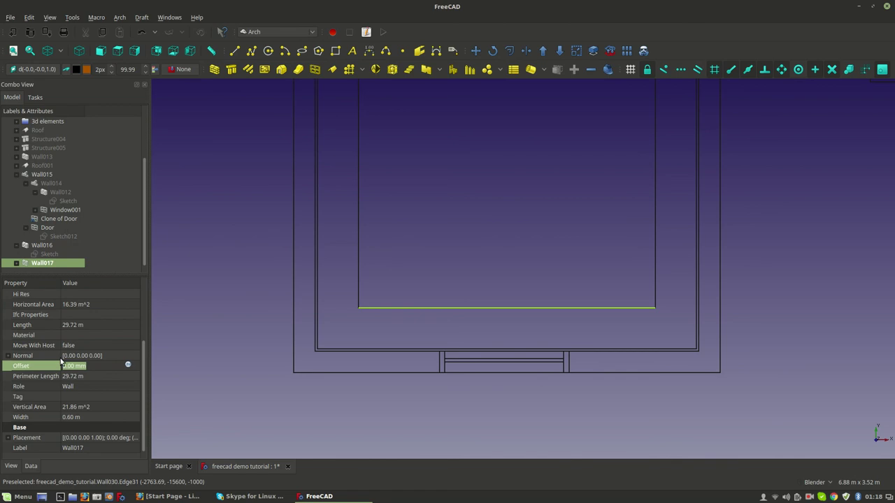
{"action": "key", "text": "Home"}
{"action": "left_click", "coordinate": [97, 375]}
{"action": "left_click", "coordinate": [97, 369]}
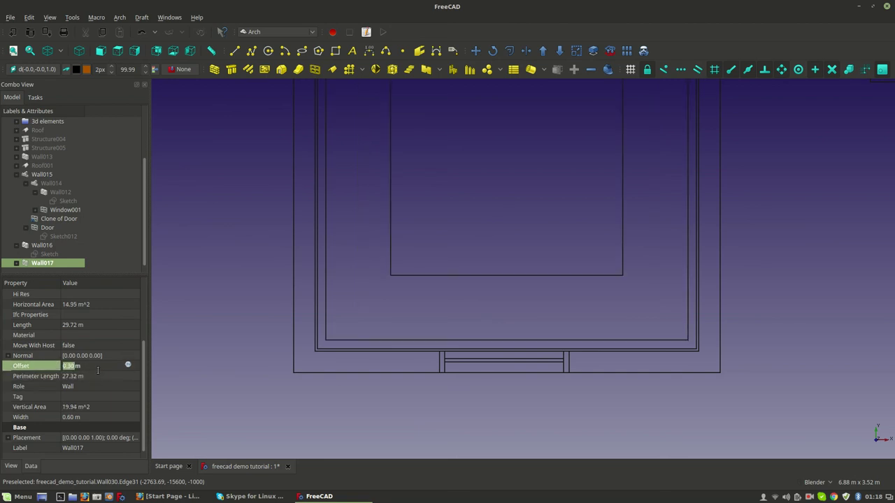
{"action": "left_click", "coordinate": [73, 366]}
{"action": "type", "text": "-"}
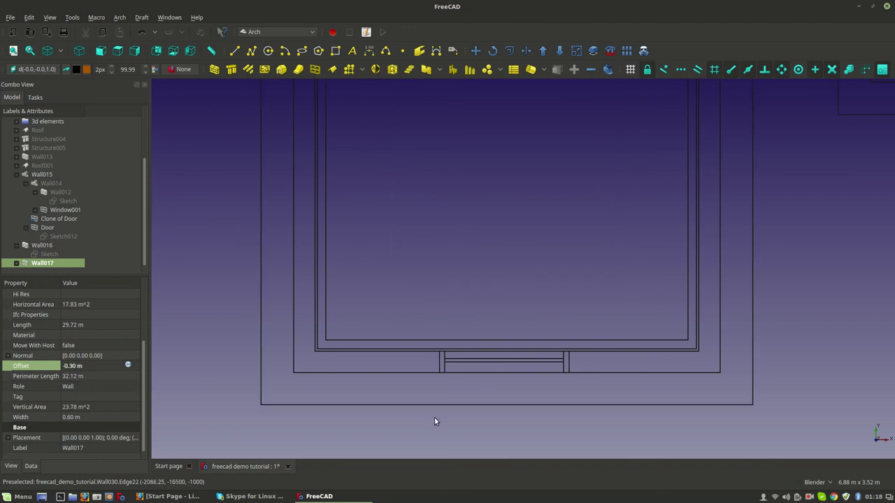
Restore the shaded draw style and settle Wall017's Offset at -0.20 m.
{"action": "middle_click_drag", "start_coordinate": [440, 392], "coordinate": [545, 349]}
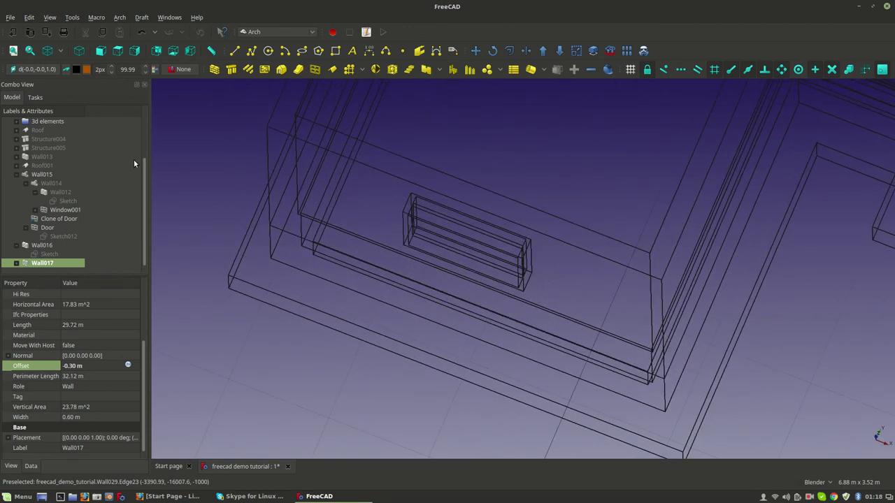
{"action": "left_click", "coordinate": [61, 51]}
{"action": "middle_click_drag", "start_coordinate": [507, 241], "coordinate": [508, 323]}
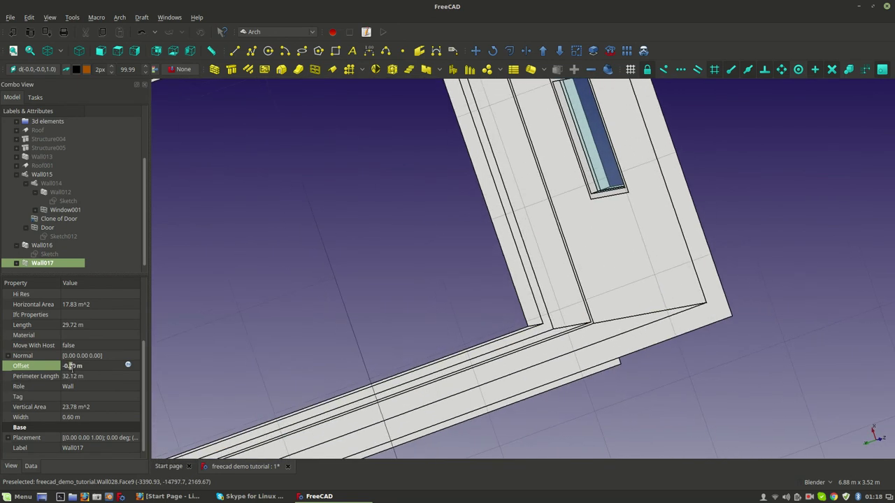
{"action": "type", "text": "2"}
{"action": "middle_click_drag", "start_coordinate": [420, 367], "coordinate": [629, 363]}
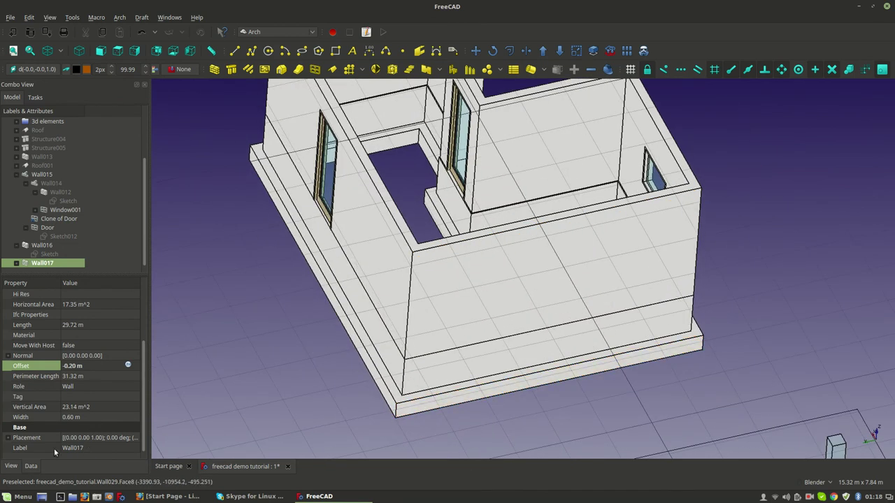
Set Wall017's Shape Color to the cyan custom swatch.
{"action": "left_click", "coordinate": [11, 465]}
{"action": "left_click", "coordinate": [77, 434]}
{"action": "left_click", "coordinate": [100, 435]}
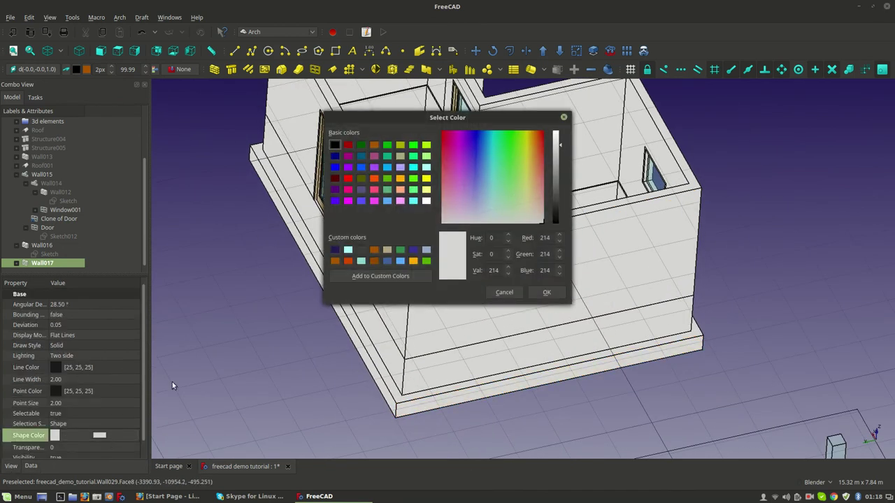
{"action": "left_click", "coordinate": [360, 260]}
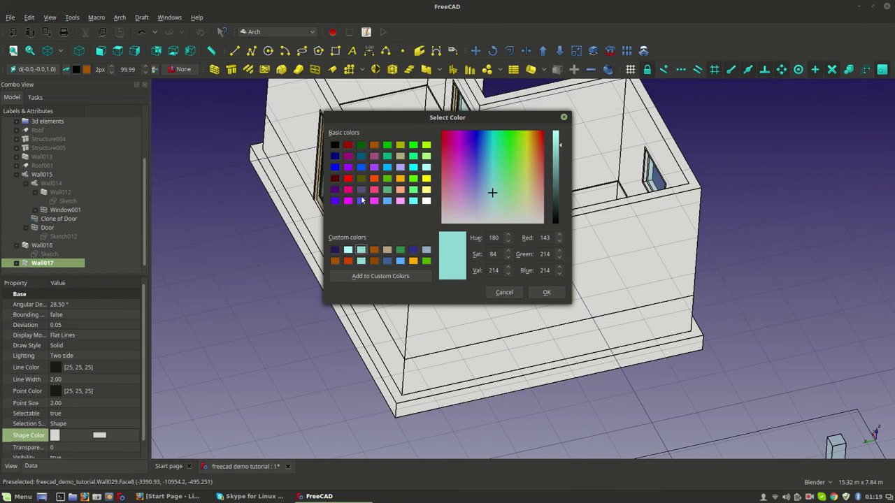
{"action": "left_click", "coordinate": [546, 292]}
{"action": "middle_click_drag", "start_coordinate": [546, 292], "coordinate": [415, 361]}
{"action": "scroll", "coordinate": [415, 361], "scroll_direction": "down", "scroll_amount": 5}
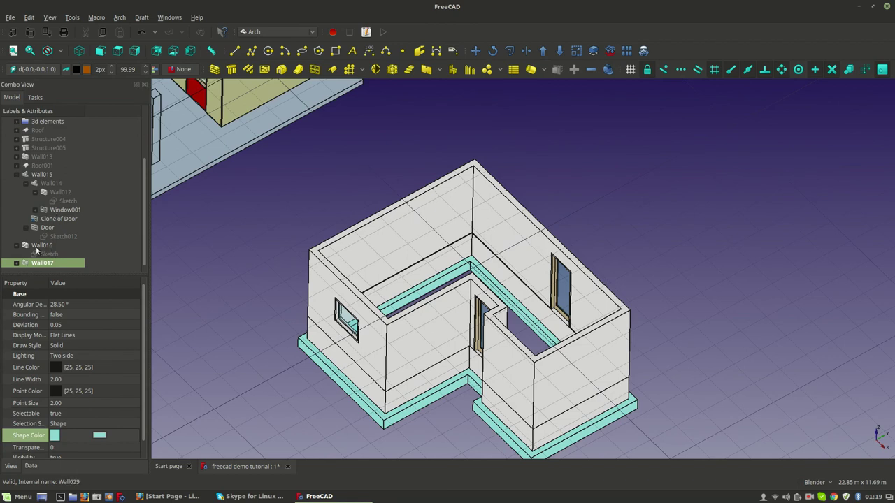
Make Roof001, Wall013 and Structure005 visible again, leaving Structure004 hidden.
{"action": "left_click", "coordinate": [16, 263]}
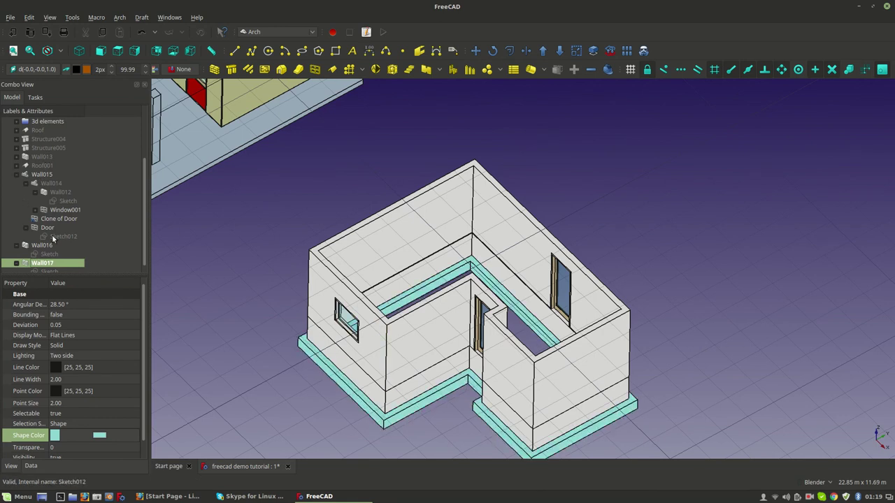
{"action": "left_click", "coordinate": [36, 166]}
{"action": "key", "text": "space"}
{"action": "left_click", "coordinate": [38, 157]}
{"action": "key", "text": "space"}
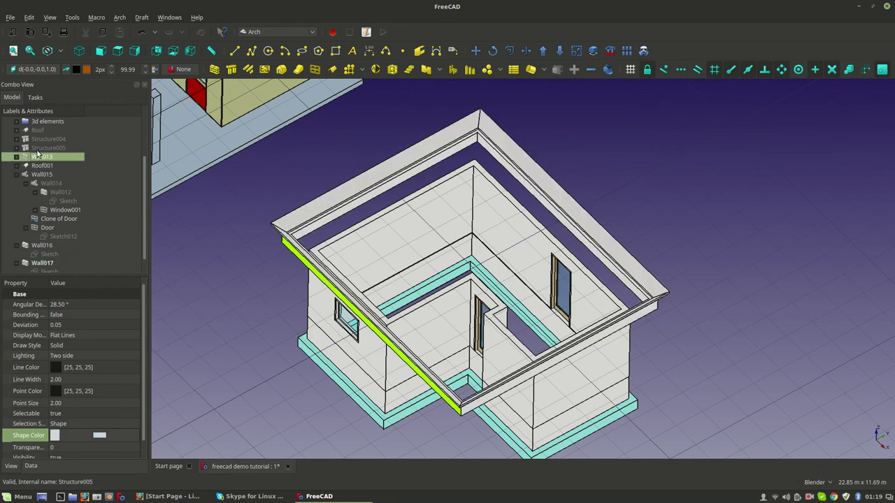
{"action": "left_click", "coordinate": [39, 147]}
{"action": "key", "text": "space"}
{"action": "left_click", "coordinate": [39, 139]}
{"action": "key", "text": "space"}
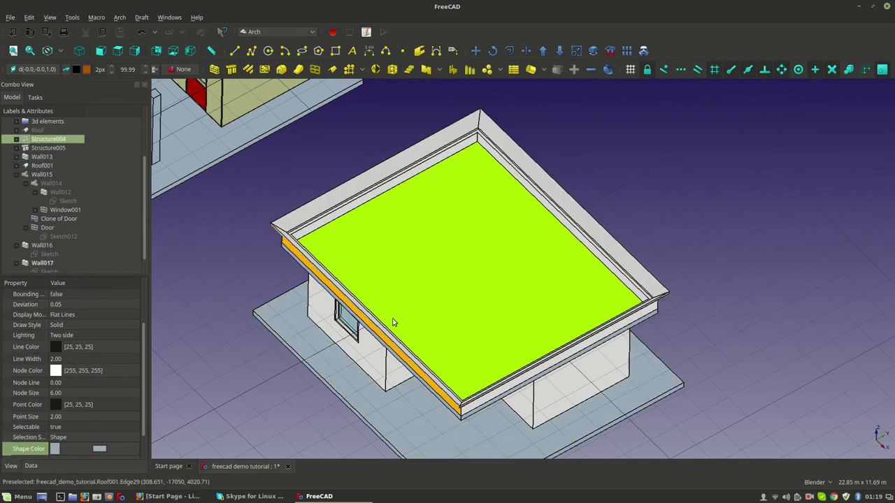
{"action": "key", "text": "space"}
Select Wall017's Sketch and set the working plane to Top (XY).
{"action": "middle_click_drag", "start_coordinate": [559, 370], "coordinate": [480, 253]}
{"action": "scroll", "coordinate": [69, 242], "scroll_direction": "down", "scroll_amount": 1}
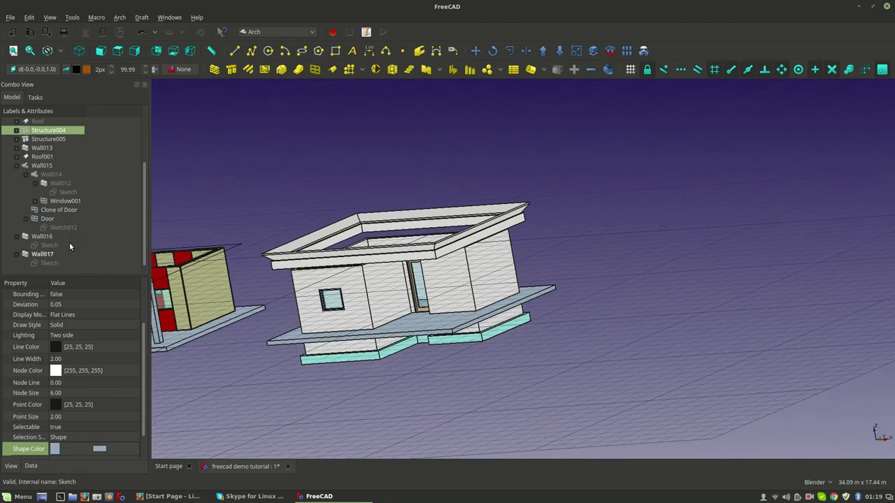
{"action": "left_click", "coordinate": [44, 263]}
{"action": "middle_click_drag", "start_coordinate": [307, 281], "coordinate": [542, 273]}
{"action": "left_click", "coordinate": [28, 68]}
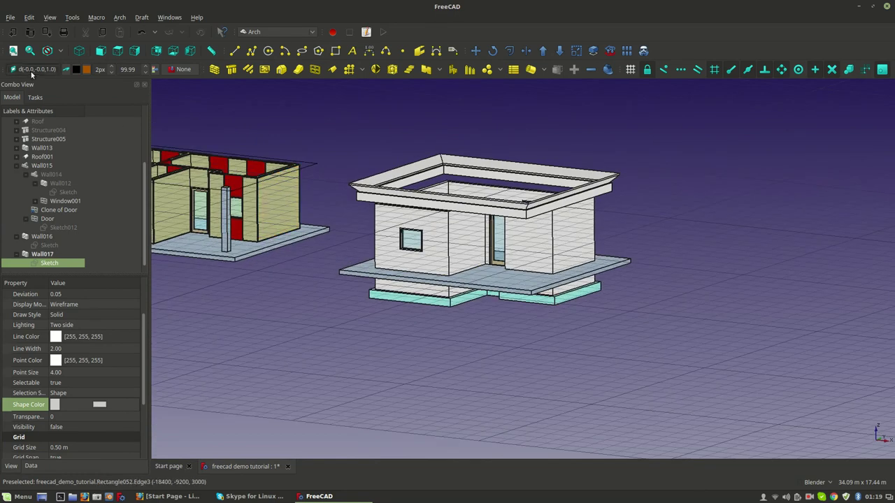
{"action": "left_click", "coordinate": [33, 177]}
{"action": "middle_click_drag", "start_coordinate": [489, 307], "coordinate": [515, 323]}
{"action": "scroll", "coordinate": [518, 297], "scroll_direction": "up", "scroll_amount": 3}
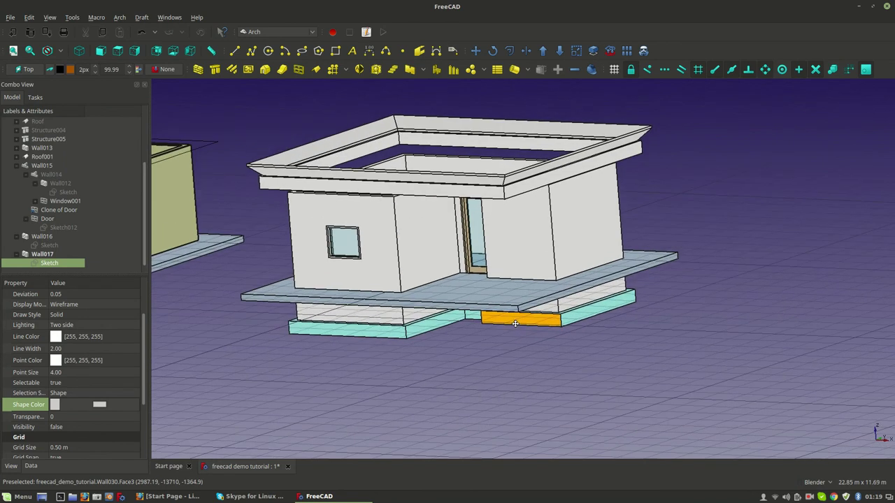
{"action": "scroll", "coordinate": [515, 324], "scroll_direction": "up", "scroll_amount": 3}
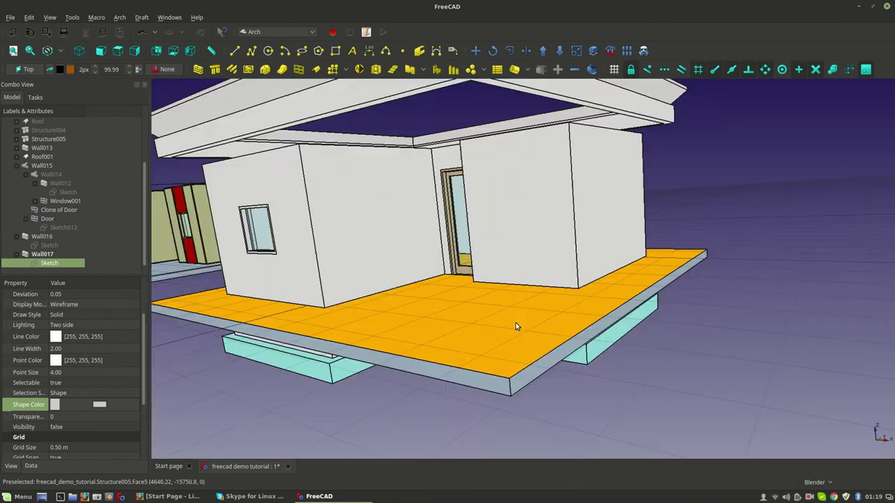
{"action": "scroll", "coordinate": [515, 323], "scroll_direction": "down", "scroll_amount": 5}
{"action": "mouse_move", "coordinate": [515, 323]}
{"action": "middle_mouse_down"}
{"action": "mouse_move", "coordinate": [521, 315]}
{"action": "mouse_move", "coordinate": [513, 318]}
{"action": "middle_mouse_up"}
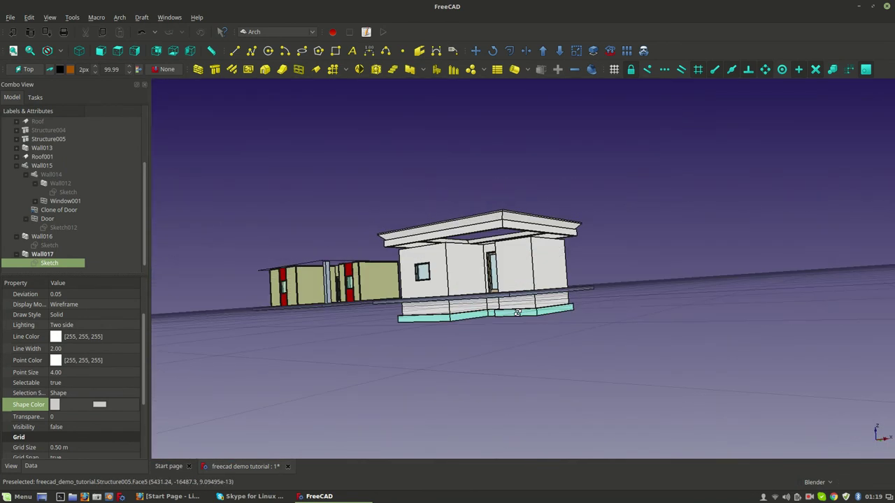
Expand the Sketch's Constraints list in its Data properties.
{"action": "left_click", "coordinate": [30, 466]}
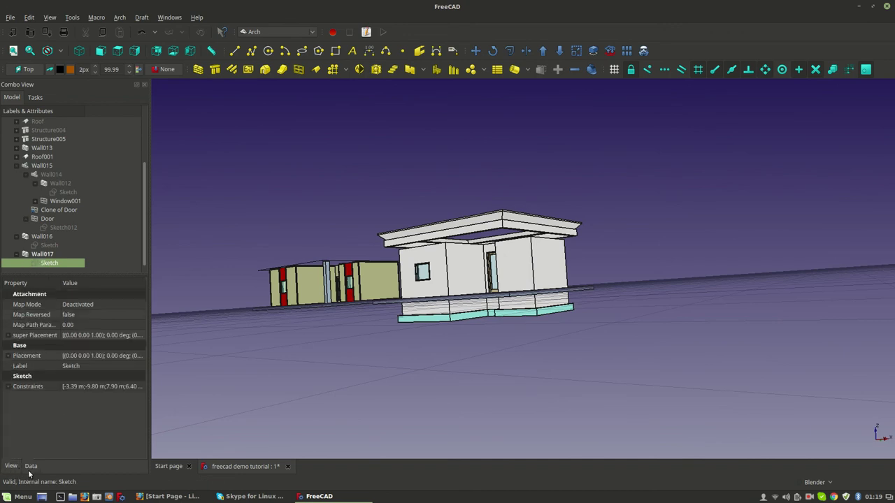
{"action": "left_click", "coordinate": [8, 386]}
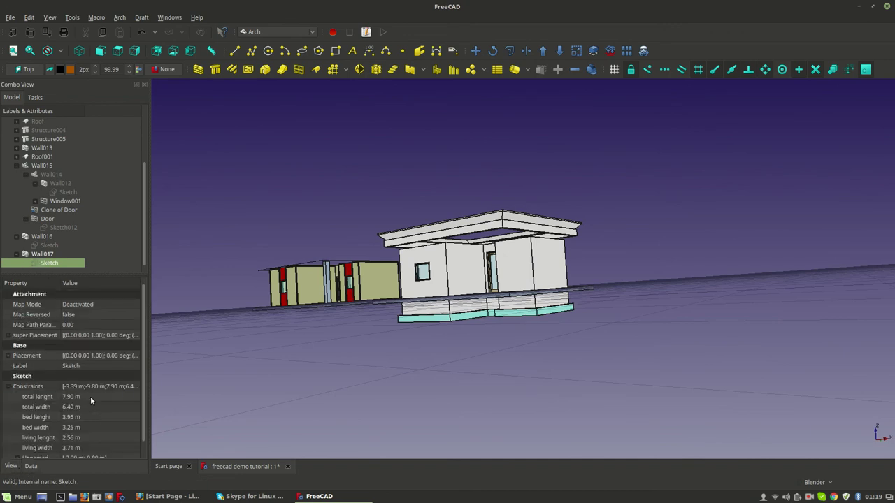
{"action": "left_click", "coordinate": [91, 396]}
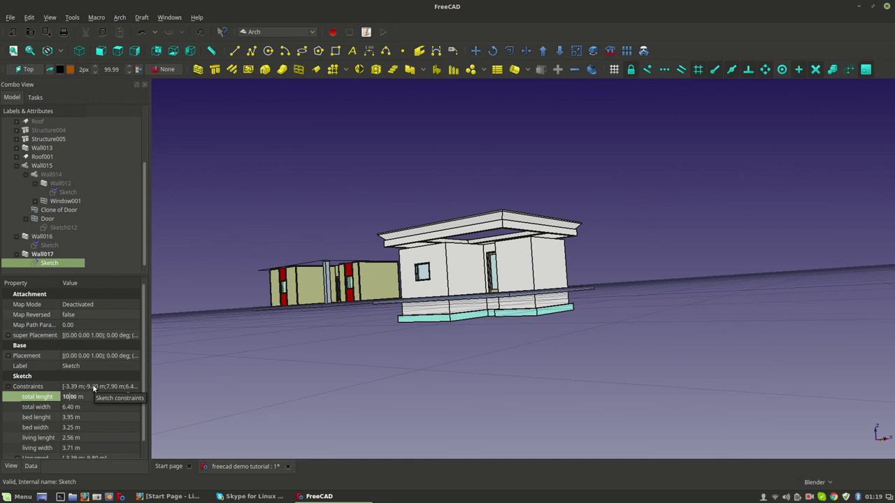
{"action": "middle_click_drag", "start_coordinate": [501, 343], "coordinate": [391, 254]}
{"action": "scroll", "coordinate": [391, 254], "scroll_direction": "up", "scroll_amount": 8}
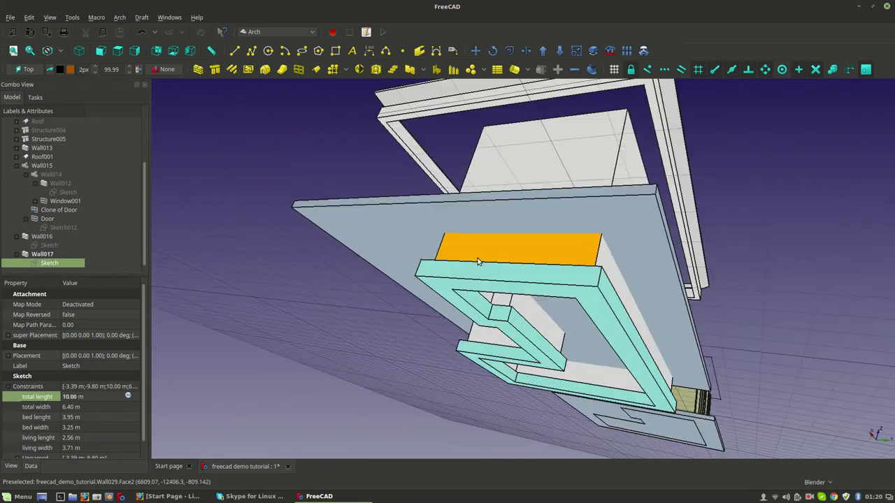
{"action": "scroll", "coordinate": [419, 278], "scroll_direction": "down", "scroll_amount": 6}
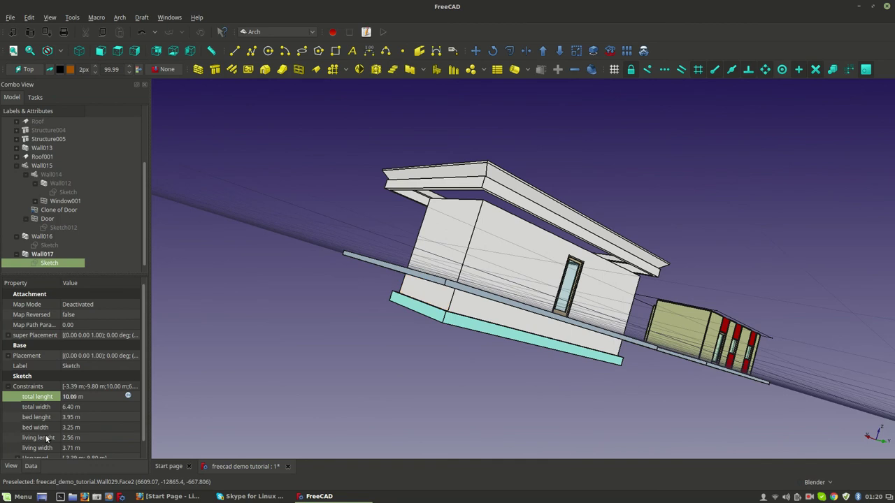
Change the Sketch's 'living width' constraint, entering 4.
{"action": "left_click", "coordinate": [72, 407]}
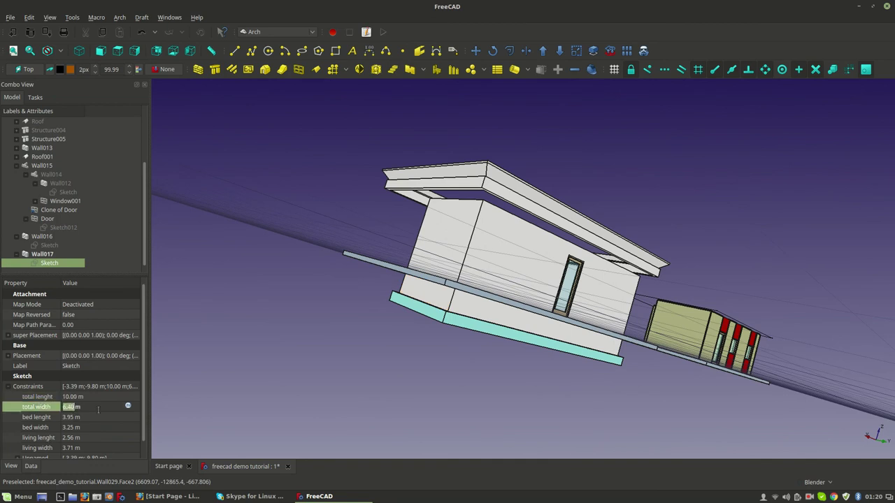
{"action": "left_click", "coordinate": [72, 448]}
{"action": "middle_click_drag", "start_coordinate": [447, 293], "coordinate": [656, 259]}
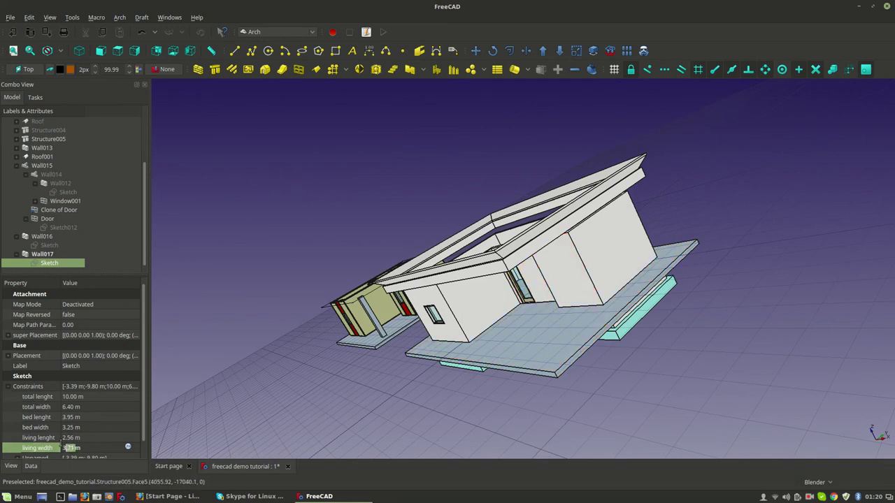
{"action": "middle_click_drag", "start_coordinate": [397, 387], "coordinate": [128, 401]}
{"action": "left_click_drag", "start_coordinate": [73, 448], "coordinate": [57, 438]}
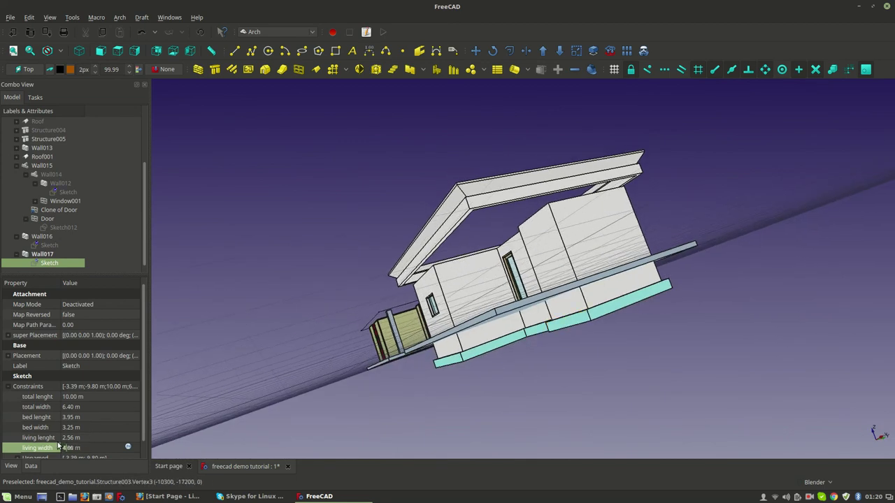
{"action": "mouse_move", "coordinate": [593, 210]}
{"action": "middle_mouse_down"}
{"action": "mouse_move", "coordinate": [598, 312]}
{"action": "mouse_move", "coordinate": [585, 224]}
{"action": "middle_mouse_up"}
{"action": "middle_click_drag", "start_coordinate": [587, 391], "coordinate": [573, 405]}
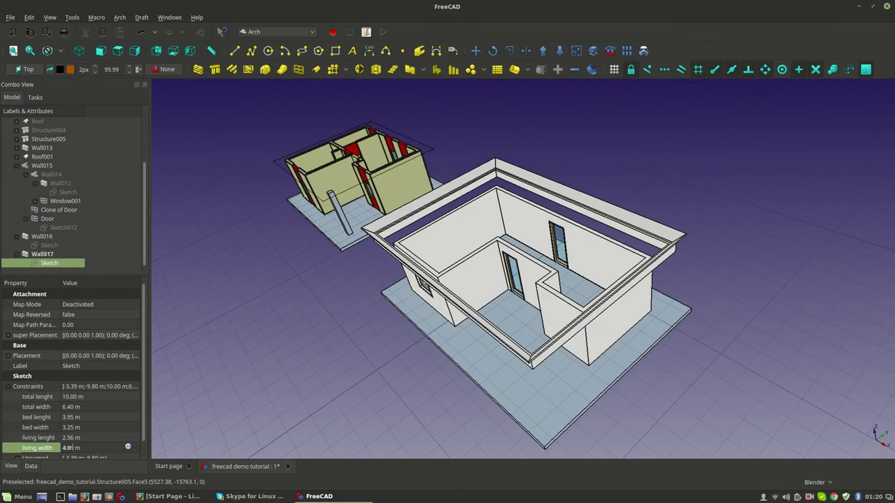
{"action": "type", "text": "4"}
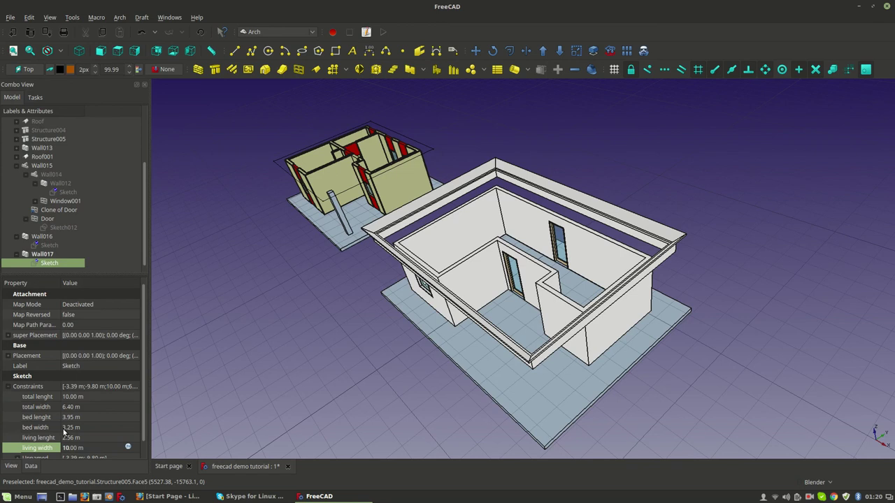
Orbit the 3D view to inspect the extended front annex wall.
{"action": "middle_click_drag", "start_coordinate": [495, 366], "coordinate": [514, 234]}
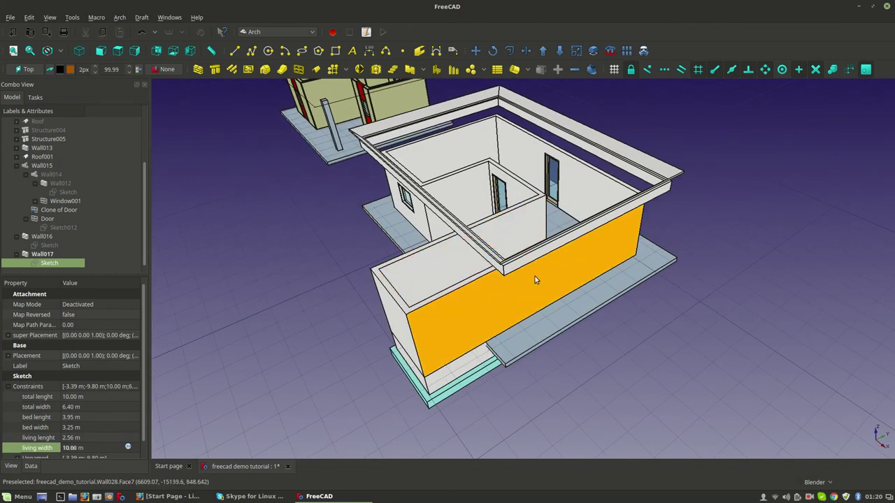
{"action": "middle_click_drag", "start_coordinate": [426, 364], "coordinate": [175, 308]}
{"action": "middle_click_drag", "start_coordinate": [544, 328], "coordinate": [521, 326]}
{"action": "middle_click_drag", "start_coordinate": [588, 339], "coordinate": [582, 273]}
Inspect the sketches of Wall012, the door's Sketch012, Wall016 and Wall017 in turn.
{"action": "scroll", "coordinate": [582, 272], "scroll_direction": "down", "scroll_amount": 3}
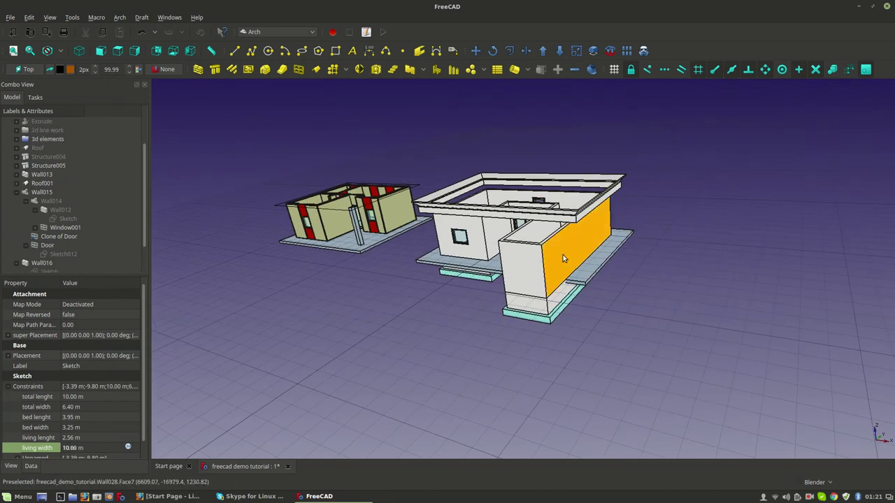
{"action": "scroll", "coordinate": [59, 251], "scroll_direction": "down", "scroll_amount": 1}
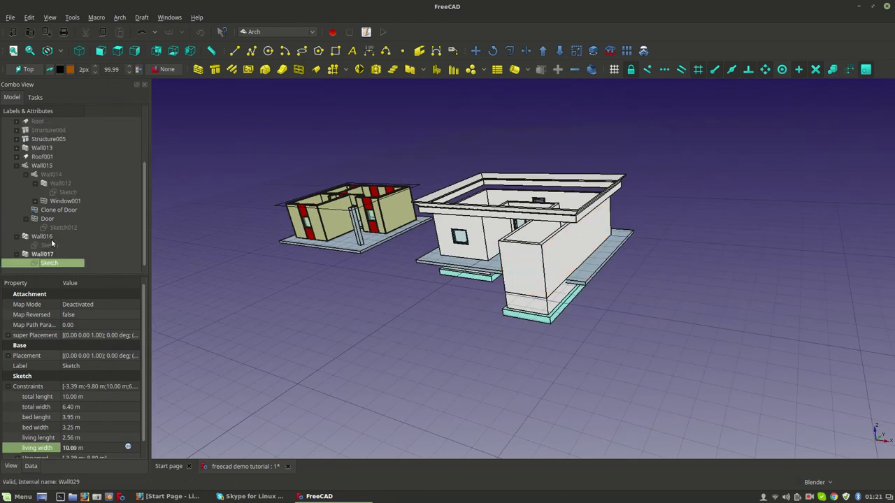
{"action": "scroll", "coordinate": [62, 203], "scroll_direction": "up", "scroll_amount": 1}
{"action": "left_click", "coordinate": [63, 219]}
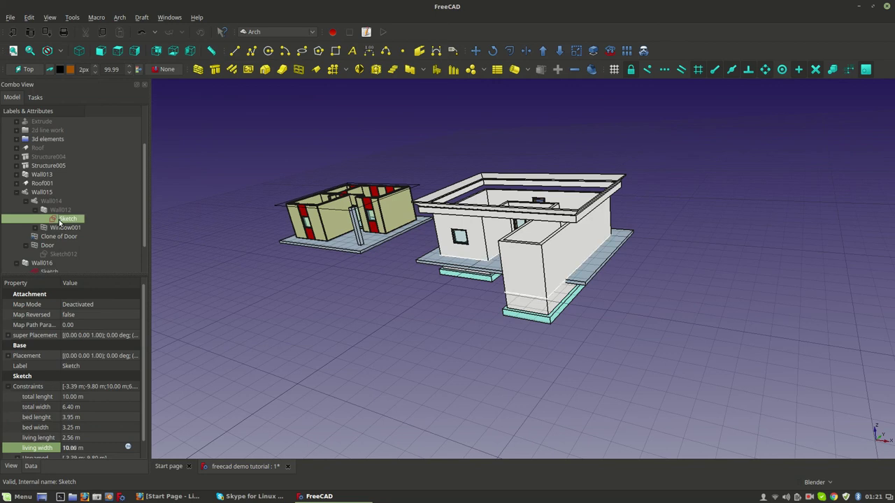
{"action": "scroll", "coordinate": [50, 247], "scroll_direction": "down", "scroll_amount": 1}
{"action": "left_click", "coordinate": [56, 228]}
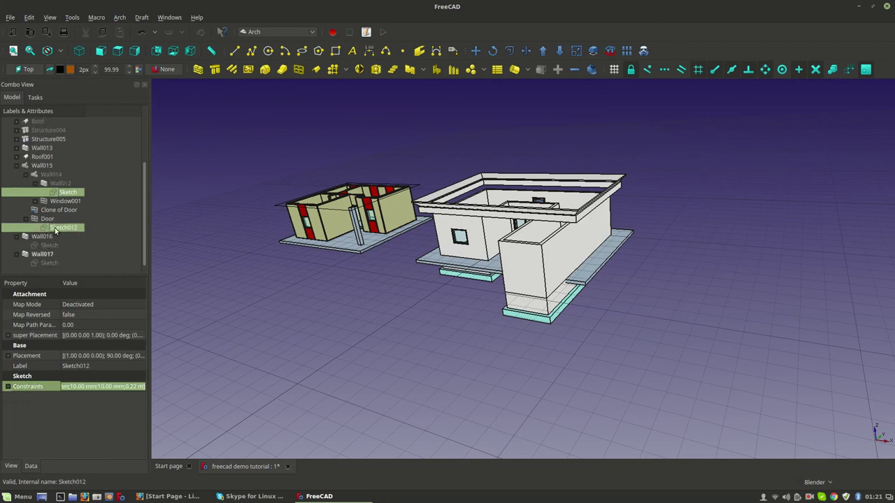
{"action": "middle_click_drag", "start_coordinate": [458, 238], "coordinate": [509, 266]}
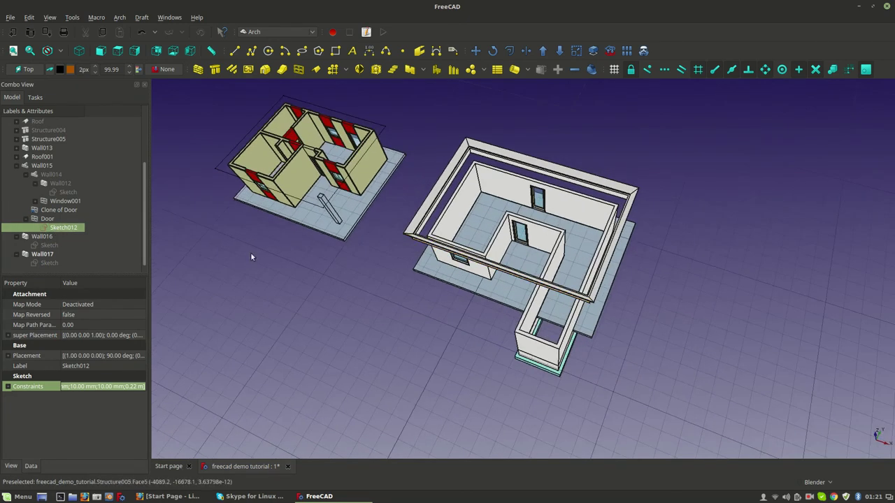
{"action": "left_click", "coordinate": [47, 246]}
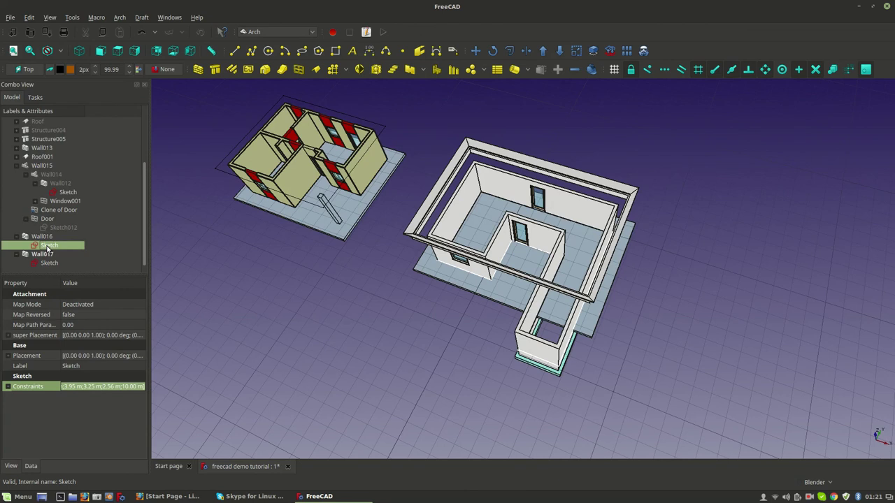
{"action": "left_click", "coordinate": [65, 193]}
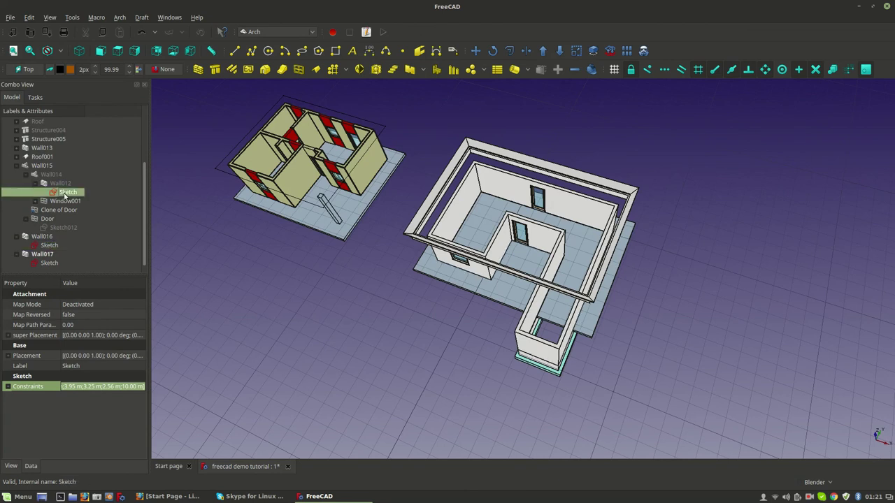
{"action": "left_click", "coordinate": [42, 246]}
{"action": "left_click", "coordinate": [44, 263]}
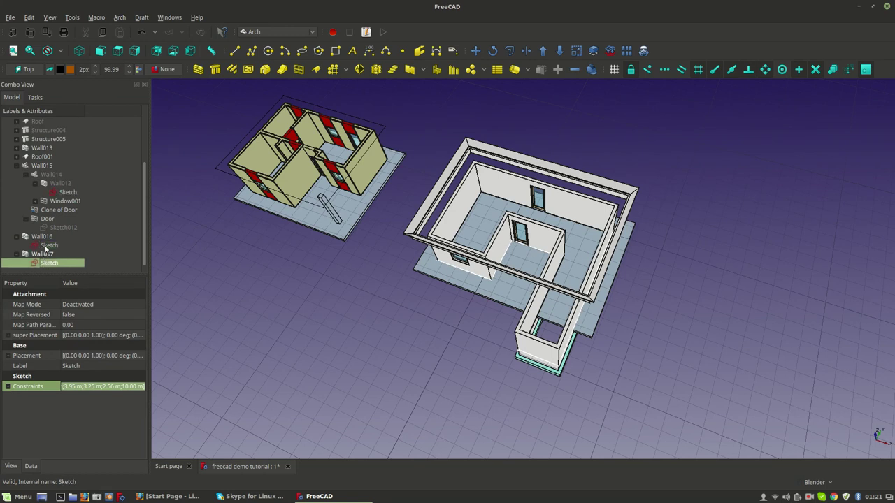
Expand Roof001 in the tree and select its base sketch, Sketch009.
{"action": "scroll", "coordinate": [45, 248], "scroll_direction": "up", "scroll_amount": 1}
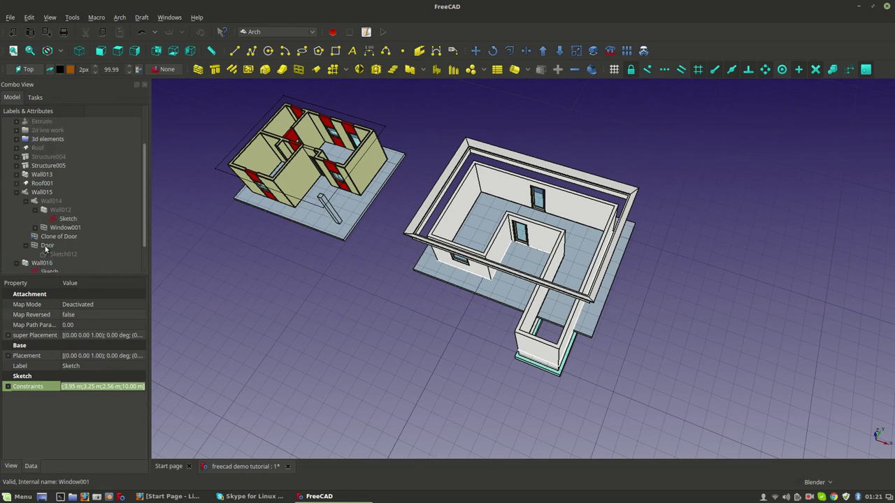
{"action": "left_click", "coordinate": [16, 184]}
{"action": "left_click", "coordinate": [45, 191]}
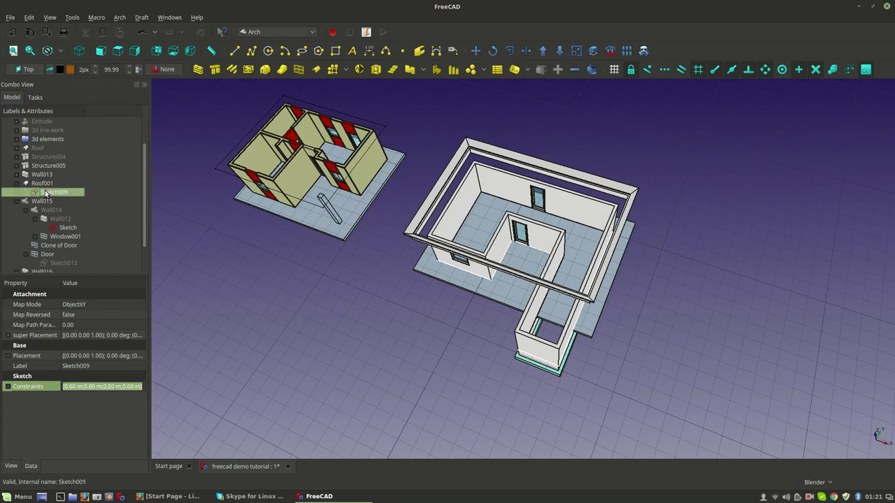
Open Sketch009, close it unchanged, then view the plan from the top and zoom in.
{"action": "double_click", "coordinate": [45, 191]}
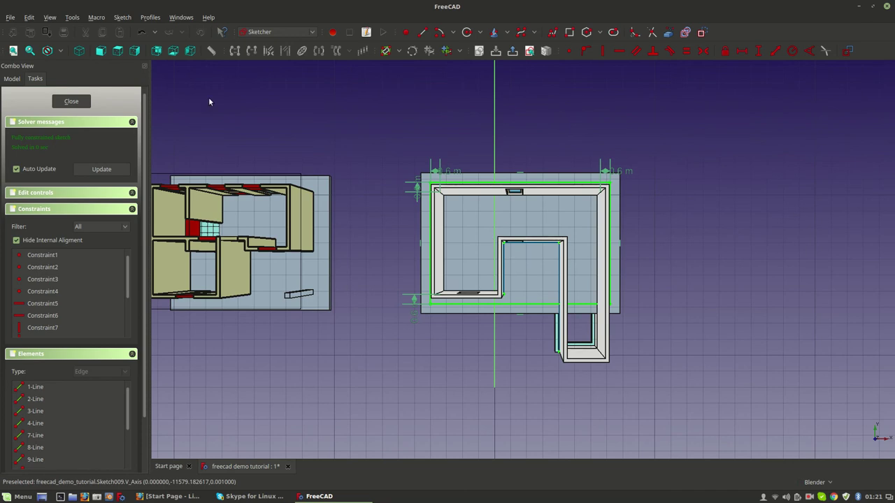
{"action": "left_click", "coordinate": [71, 101]}
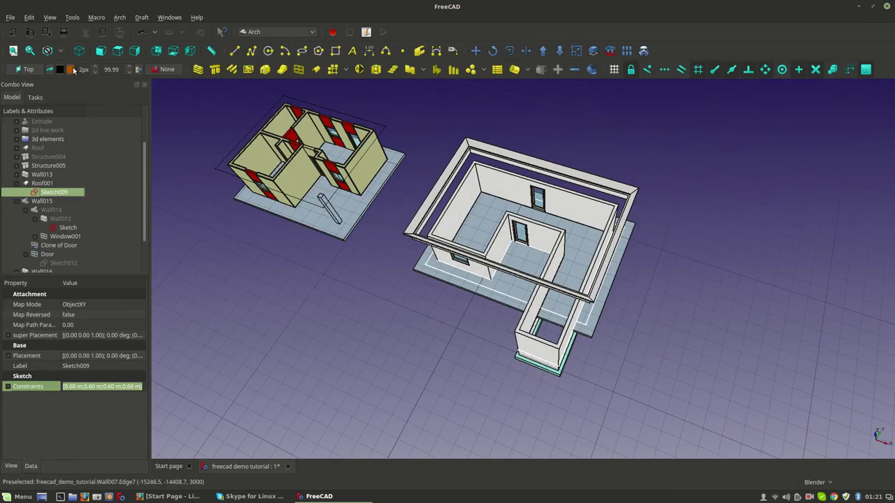
{"action": "left_click", "coordinate": [119, 52]}
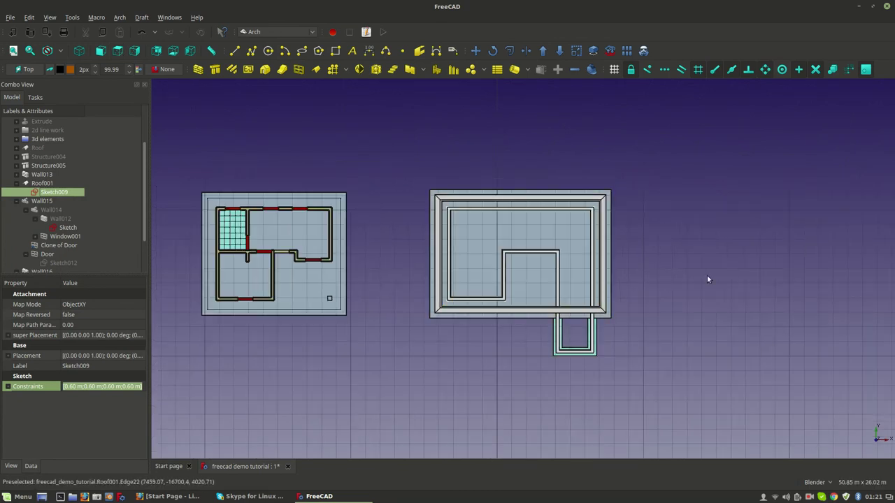
{"action": "scroll", "coordinate": [706, 280], "scroll_direction": "up", "scroll_amount": 3}
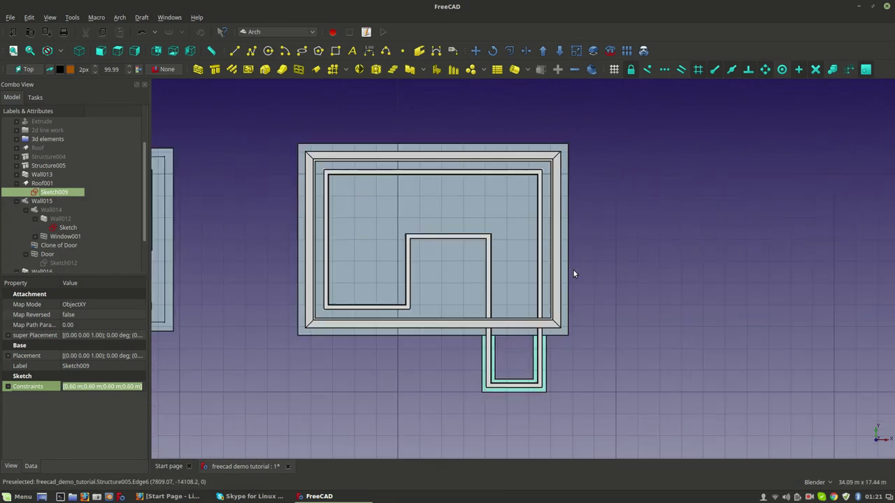
Reopen Sketch009 in Wireframe display and select its left vertical distance dimension.
{"action": "left_click", "coordinate": [61, 53]}
{"action": "left_click", "coordinate": [112, 169]}
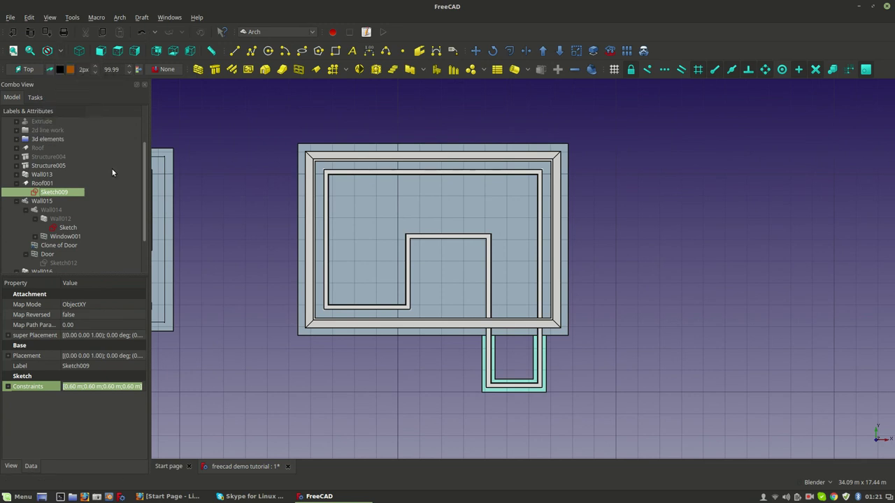
{"action": "double_click", "coordinate": [49, 193]}
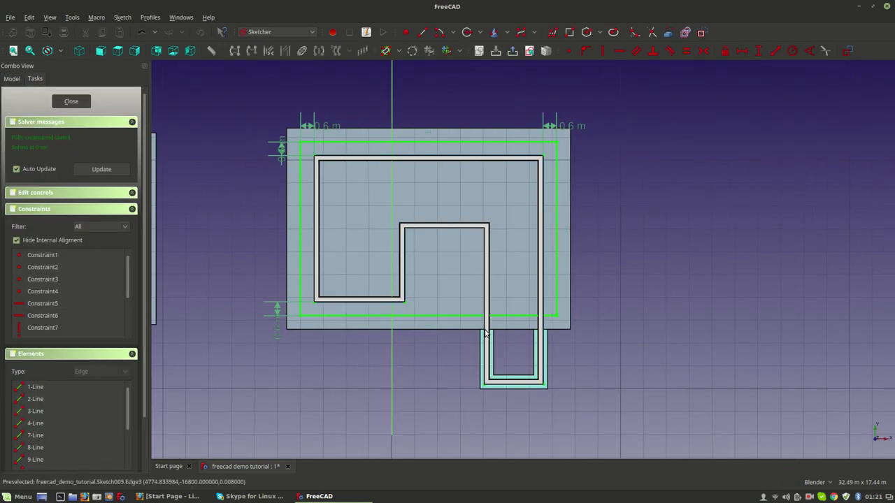
{"action": "left_click", "coordinate": [61, 51]}
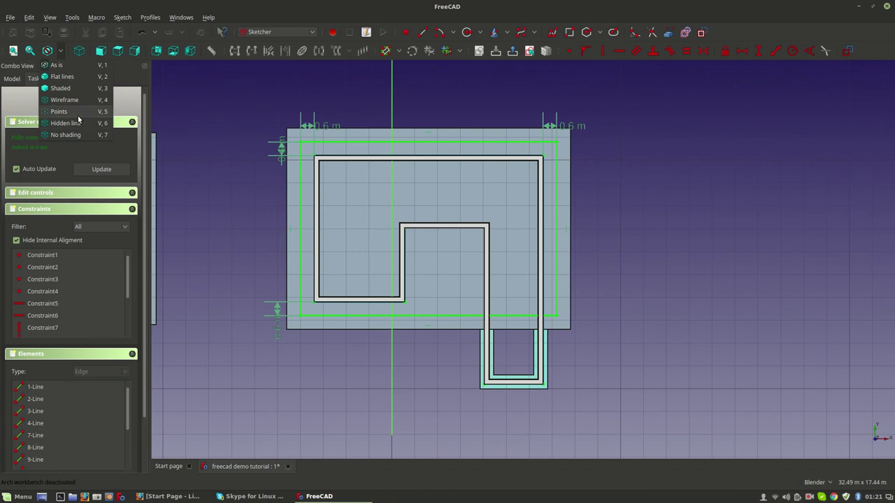
{"action": "left_click", "coordinate": [64, 100]}
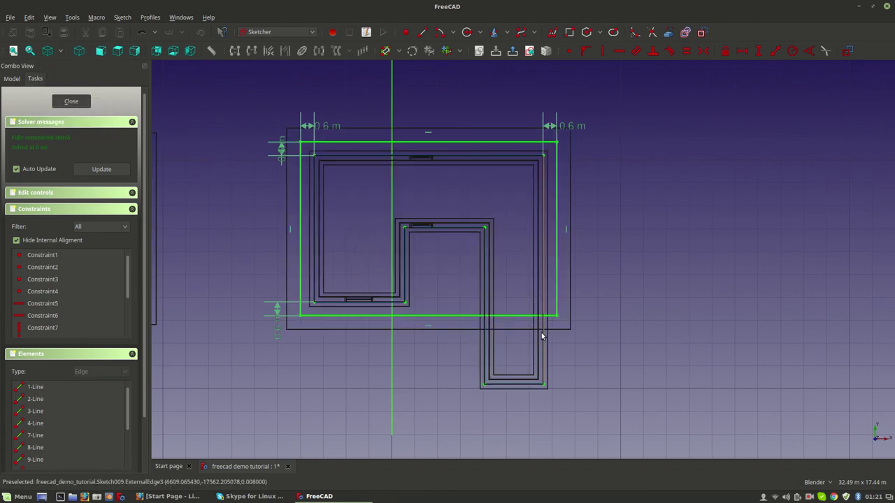
{"action": "left_click_drag", "start_coordinate": [276, 324], "coordinate": [267, 280]}
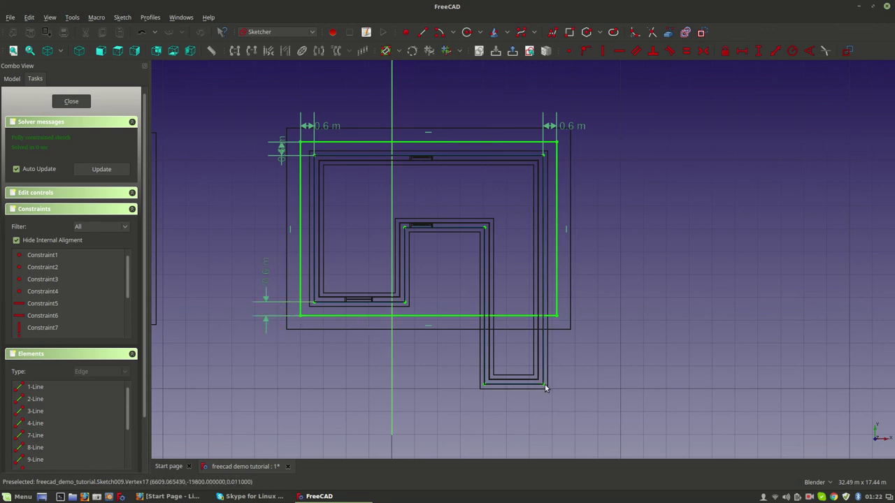
{"action": "left_click", "coordinate": [265, 277]}
Delete the left vertical dimension and add a vertical distance between the annex and roof corners.
{"action": "key", "text": "Delete"}
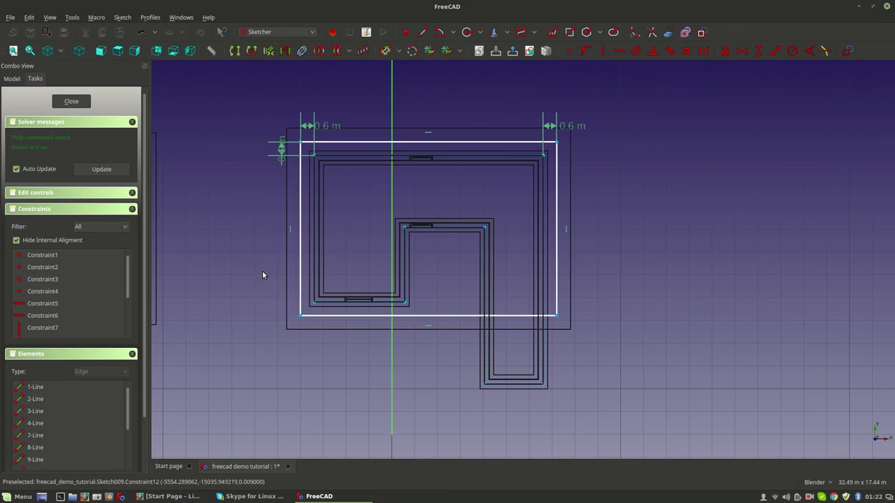
{"action": "left_click", "coordinate": [545, 387]}
{"action": "left_click", "coordinate": [557, 316]}
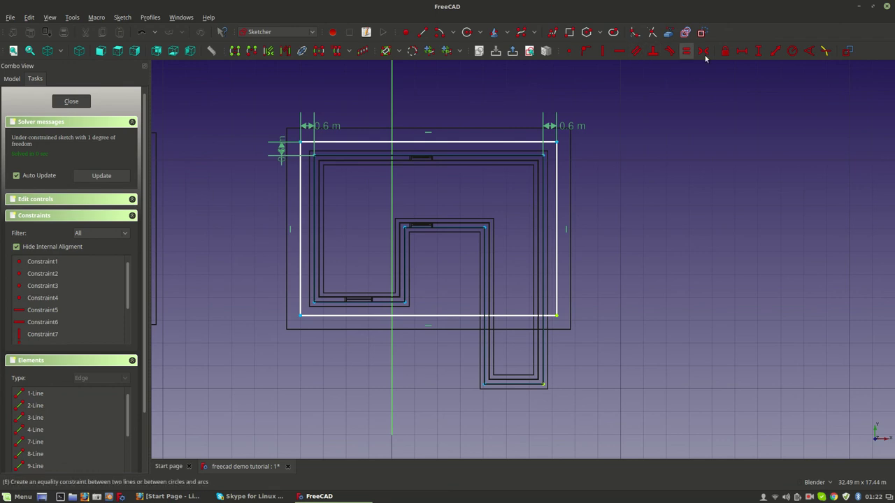
{"action": "left_click", "coordinate": [757, 51]}
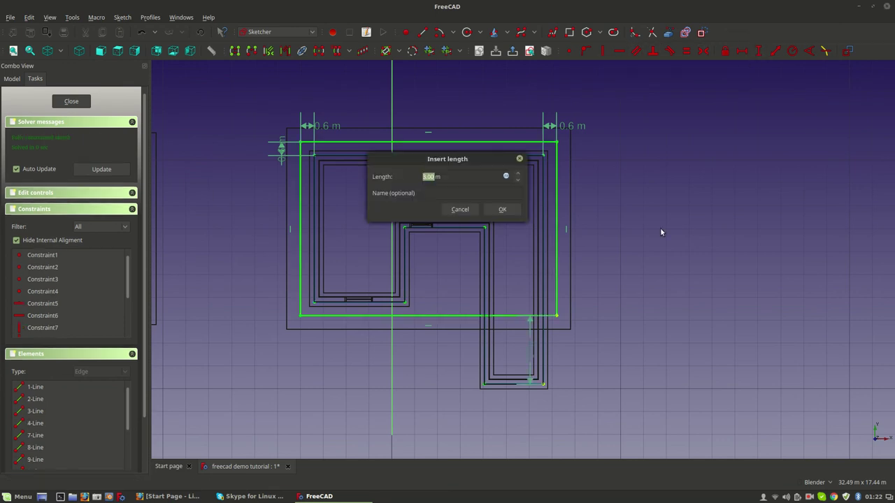
{"action": "type", "text": "0"}
{"action": "key", "text": "Return"}
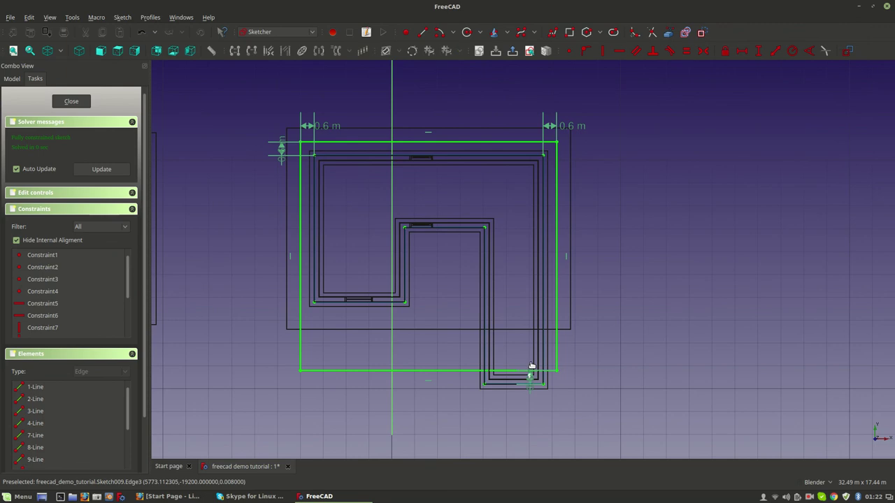
{"action": "mouse_move", "coordinate": [529, 381]}
{"action": "left_mouse_down"}
{"action": "mouse_move", "coordinate": [592, 376]}
{"action": "mouse_move", "coordinate": [580, 419]}
{"action": "left_mouse_up"}
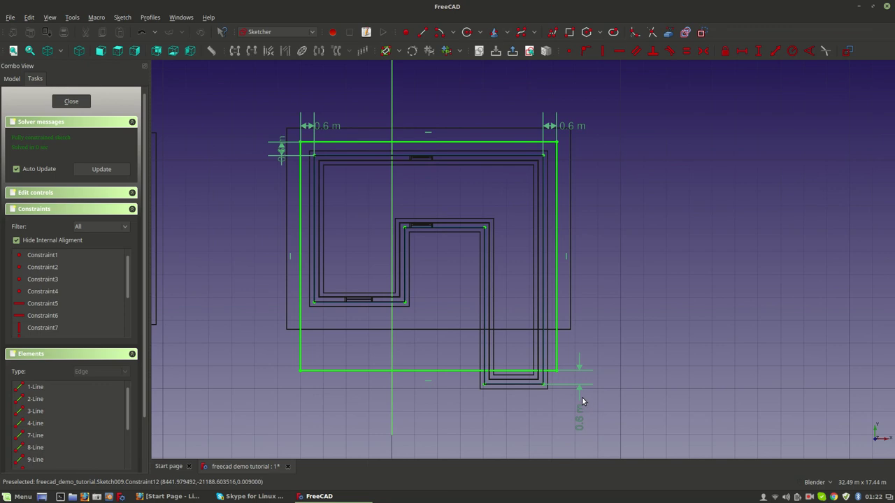
Replace the 0.8 m dimension with a 0.6 m offset below the annex and close the sketch.
{"action": "left_click", "coordinate": [582, 415]}
{"action": "key", "text": "Delete"}
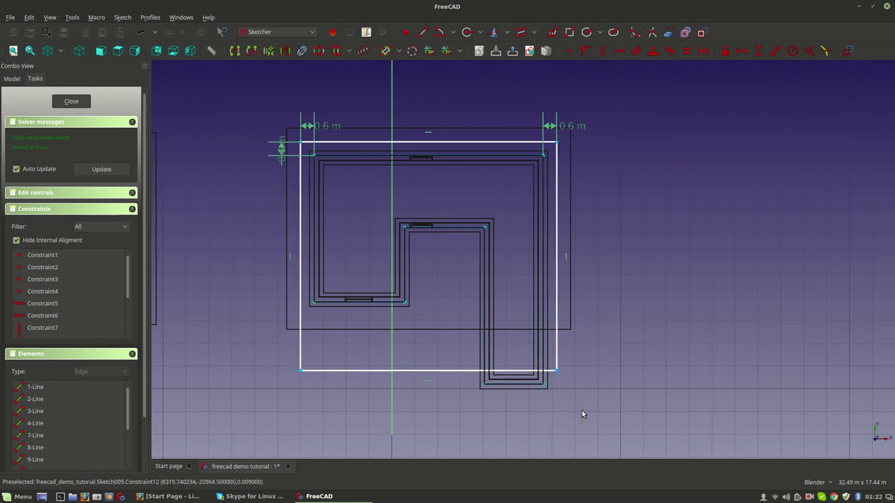
{"action": "left_click_drag", "start_coordinate": [506, 371], "coordinate": [506, 400]}
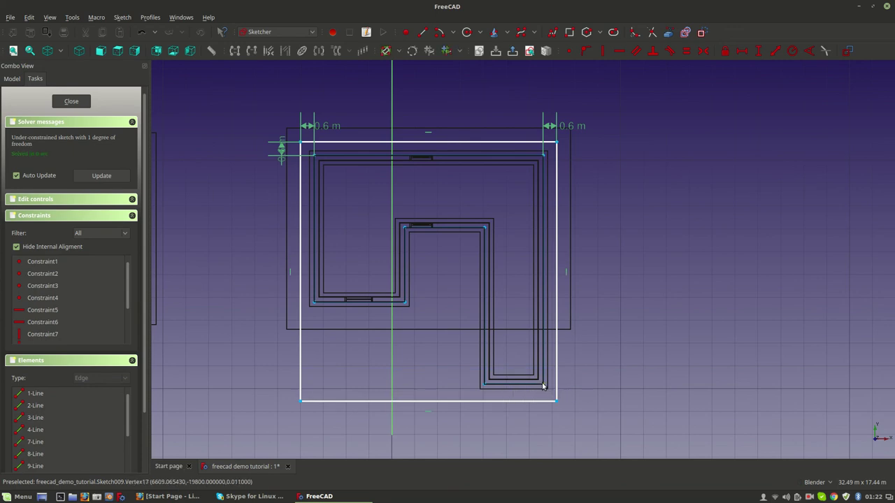
{"action": "left_click", "coordinate": [543, 385]}
{"action": "left_click", "coordinate": [555, 401]}
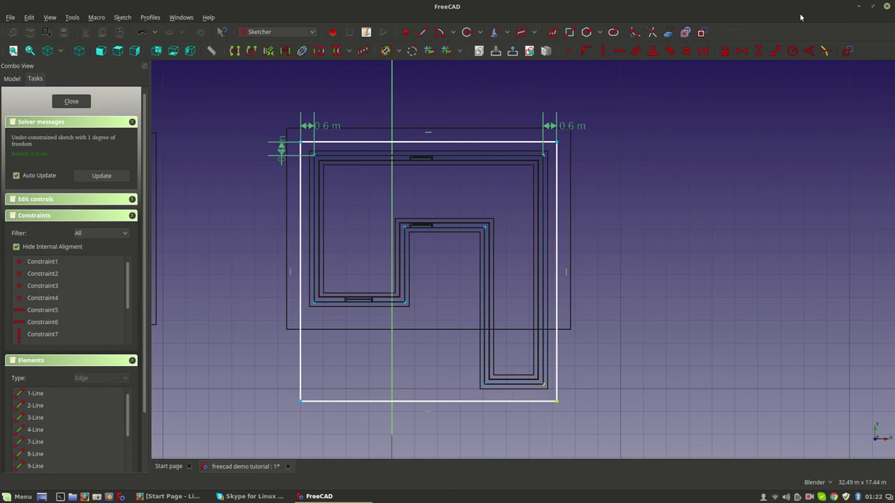
{"action": "left_click", "coordinate": [760, 51]}
{"action": "type", "text": "0.6"}
{"action": "key", "text": "Return"}
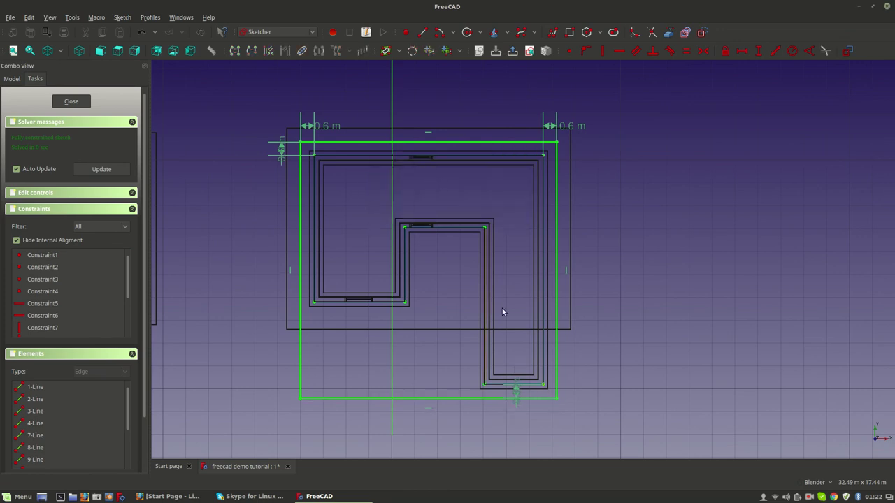
{"action": "mouse_move", "coordinate": [515, 397]}
{"action": "left_mouse_down"}
{"action": "mouse_move", "coordinate": [575, 351]}
{"action": "mouse_move", "coordinate": [591, 313]}
{"action": "mouse_move", "coordinate": [592, 337]}
{"action": "left_mouse_up"}
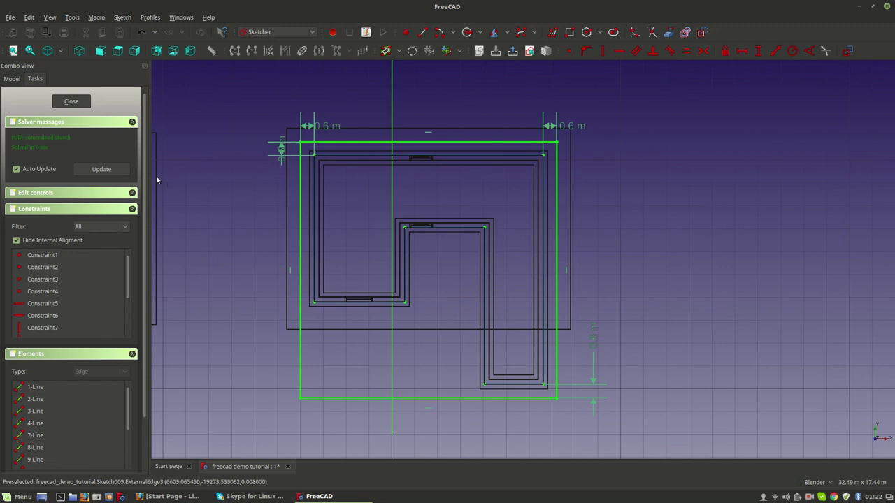
{"action": "left_click", "coordinate": [72, 101]}
{"action": "middle_click_drag", "start_coordinate": [413, 412], "coordinate": [380, 341]}
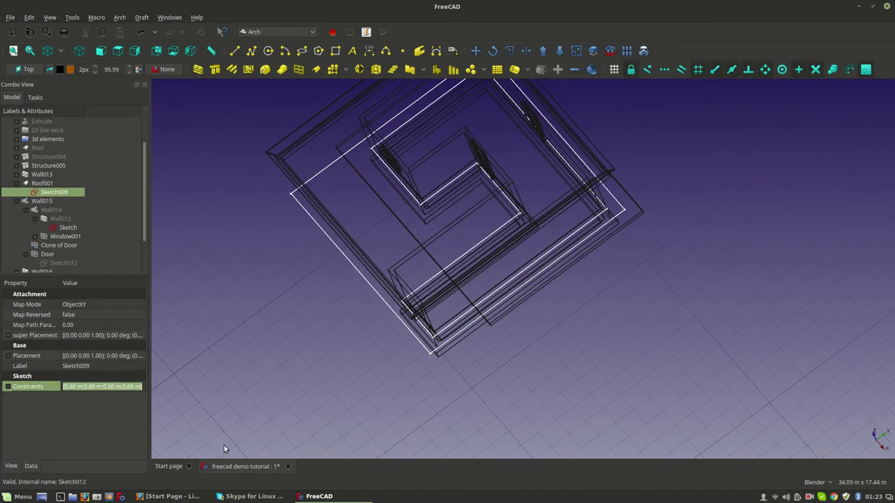
Switch to Shaded display, select floor slab Structure005 and expand it to pick Sketch010.
{"action": "left_click", "coordinate": [61, 51]}
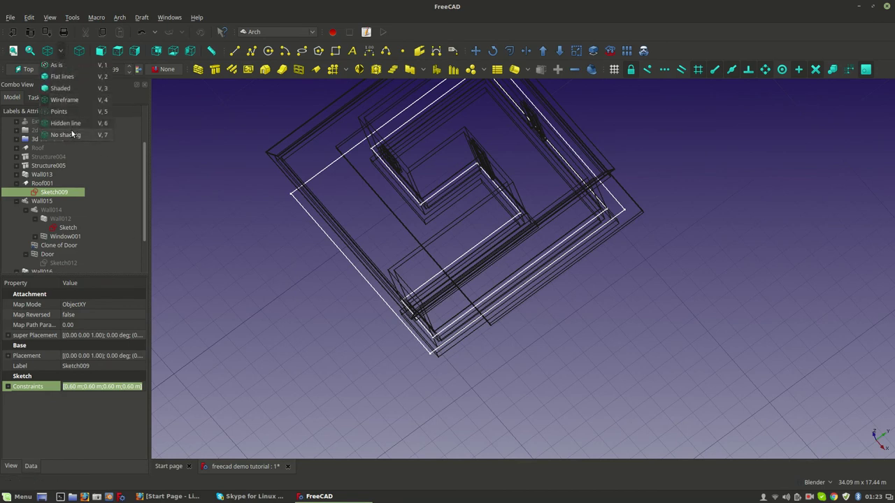
{"action": "left_click", "coordinate": [74, 133]}
{"action": "middle_click_drag", "start_coordinate": [511, 265], "coordinate": [559, 300]}
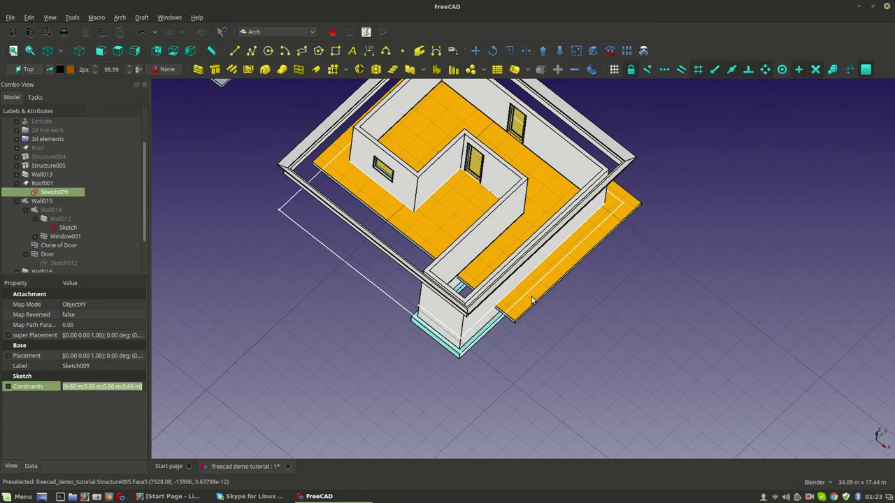
{"action": "left_click", "coordinate": [526, 297]}
{"action": "left_click", "coordinate": [16, 166]}
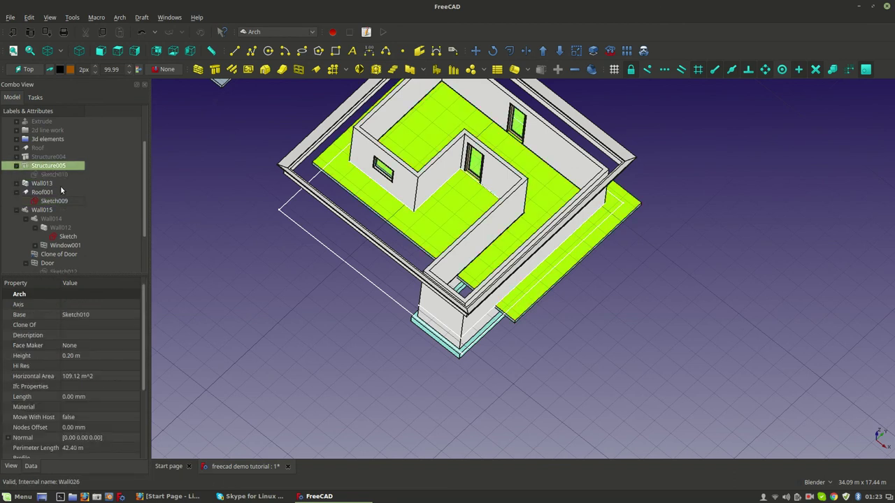
{"action": "left_click", "coordinate": [56, 175]}
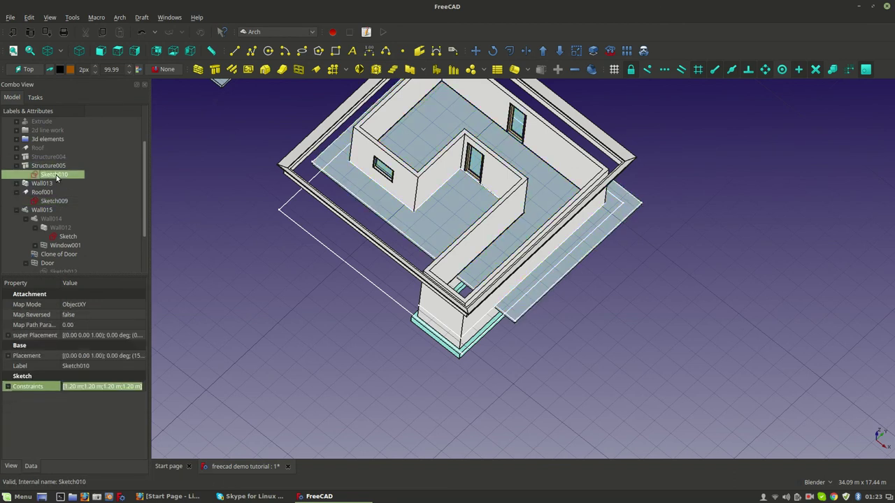
Open Sketch010 in Wireframe, delete its bottom vertical dimension and drag the bottom edge down.
{"action": "double_click", "coordinate": [56, 175]}
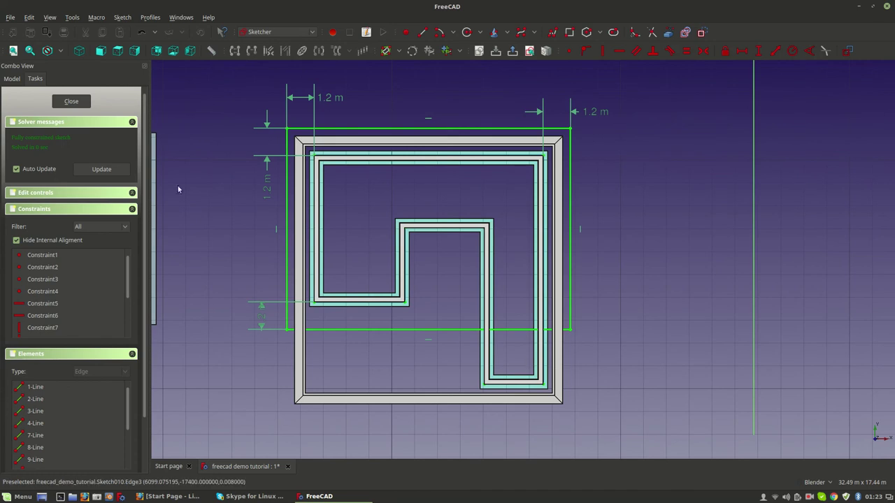
{"action": "left_click", "coordinate": [61, 50]}
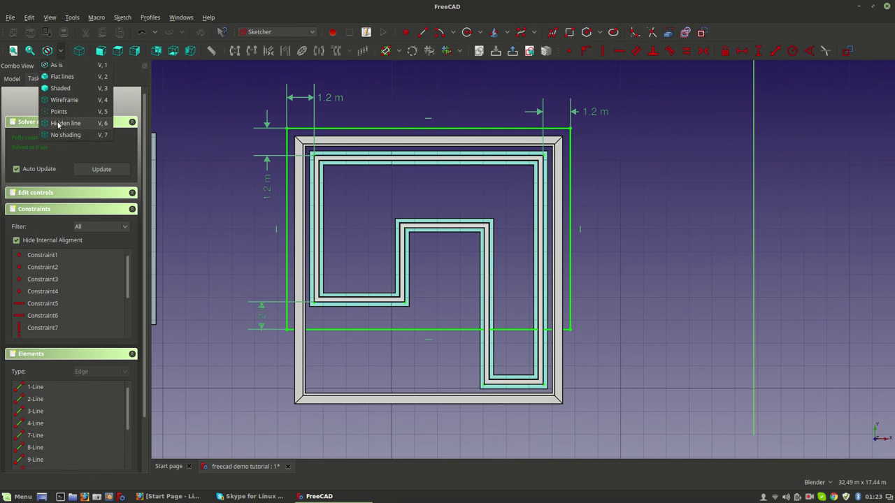
{"action": "left_click", "coordinate": [62, 100]}
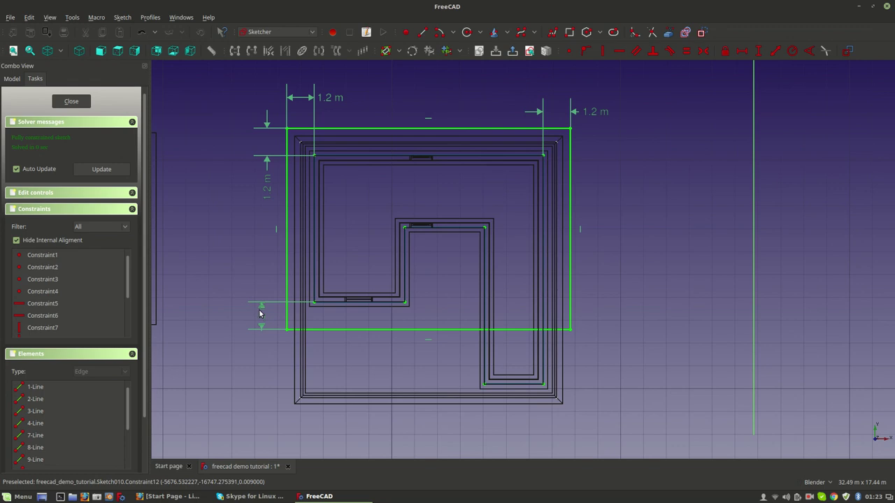
{"action": "left_click", "coordinate": [264, 317]}
{"action": "key", "text": "Delete"}
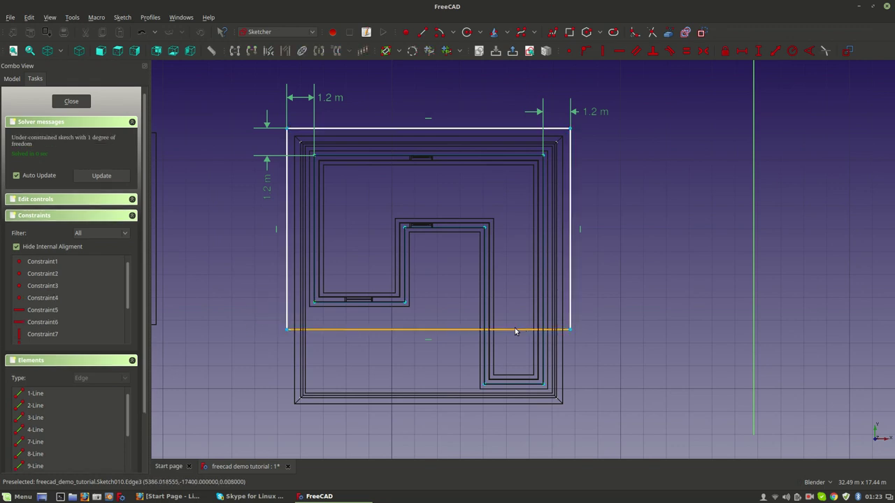
{"action": "left_click_drag", "start_coordinate": [522, 331], "coordinate": [517, 418]}
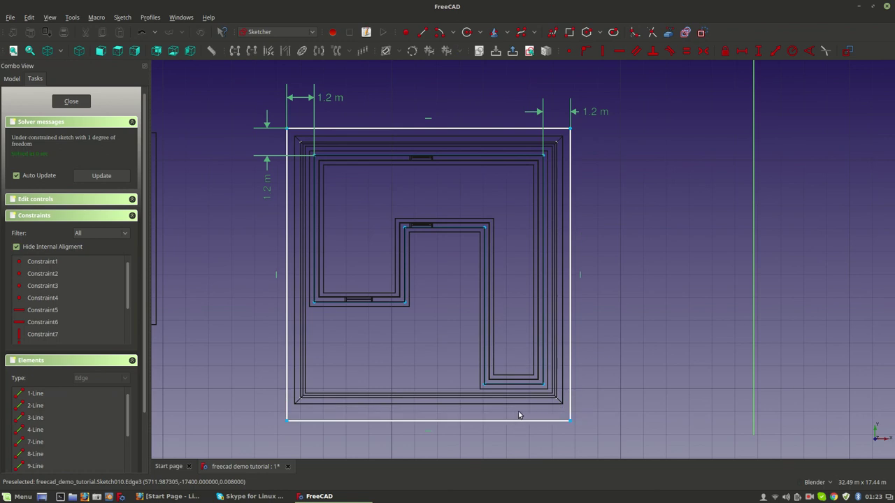
Constrain the slab's bottom corner 1.2 m below the annex corner and close the sketch.
{"action": "left_click", "coordinate": [543, 384]}
{"action": "left_click", "coordinate": [571, 420]}
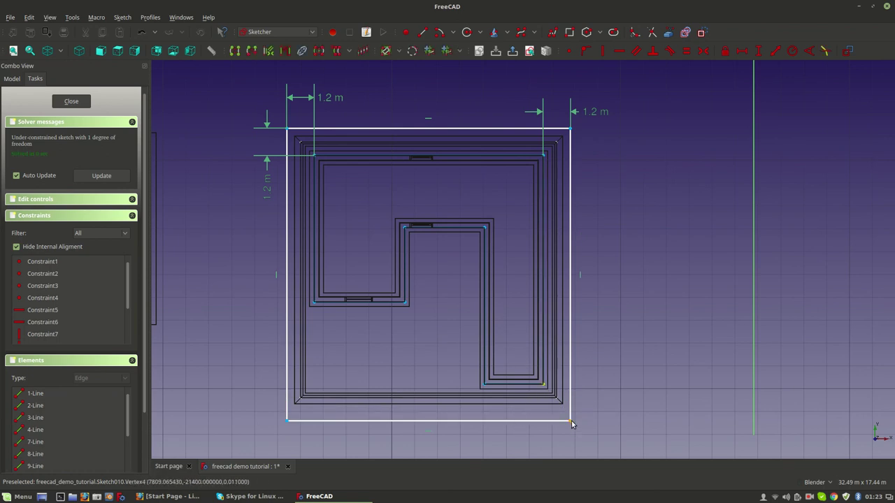
{"action": "left_click", "coordinate": [759, 52]}
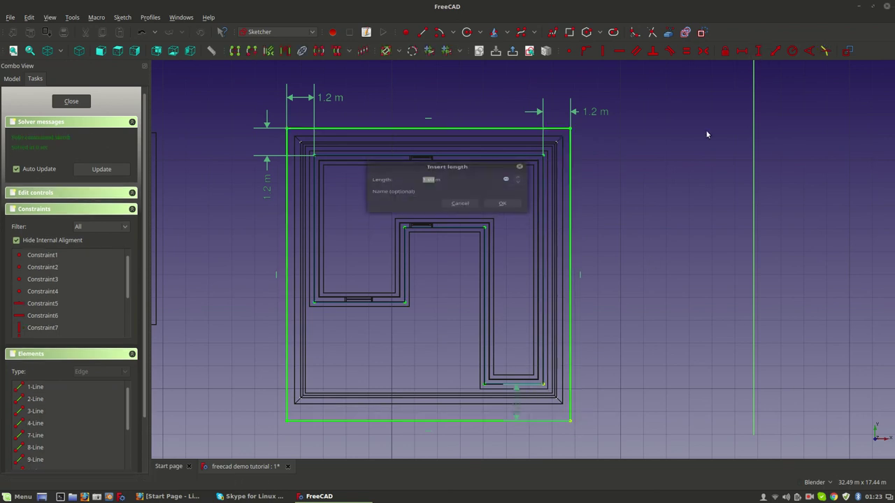
{"action": "type", "text": "1.2"}
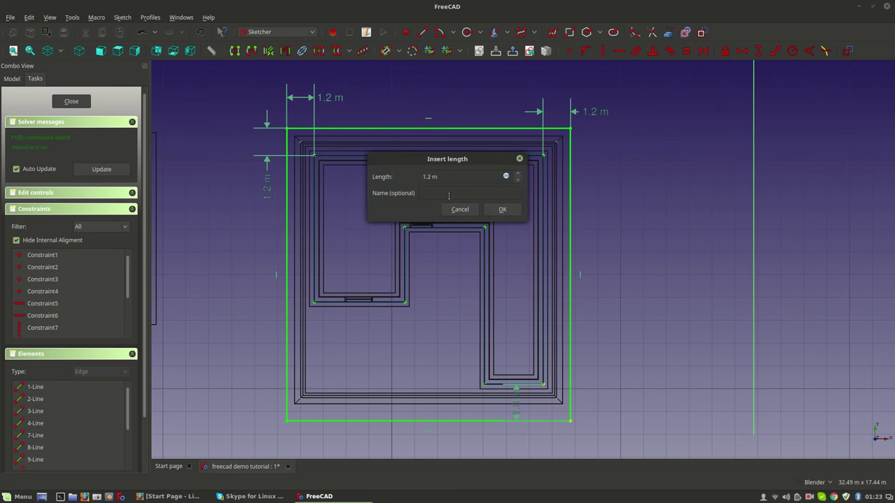
{"action": "left_click", "coordinate": [502, 209]}
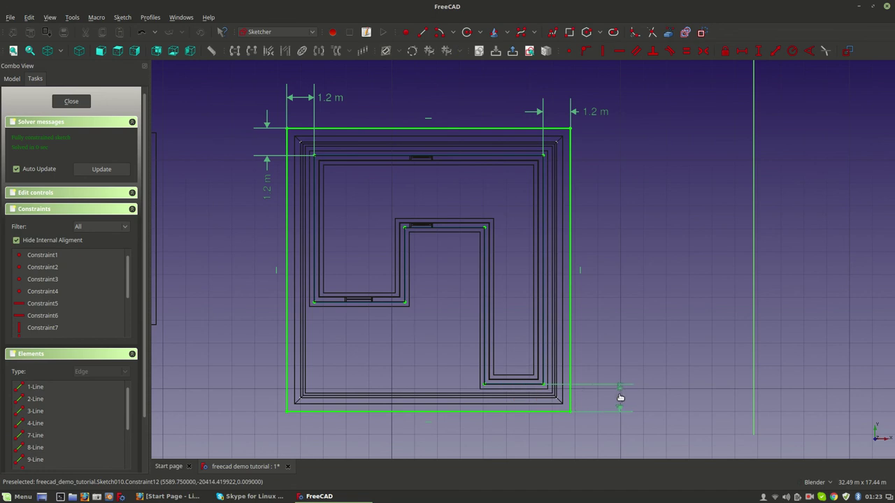
{"action": "left_click", "coordinate": [60, 101]}
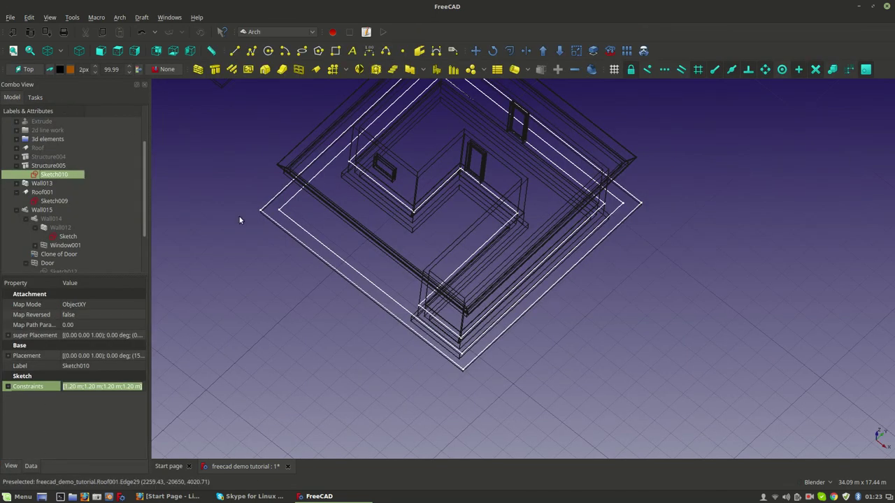
Switch to Flat lines display in isometric view and select the wall, roof and slab sketches.
{"action": "left_click", "coordinate": [61, 50]}
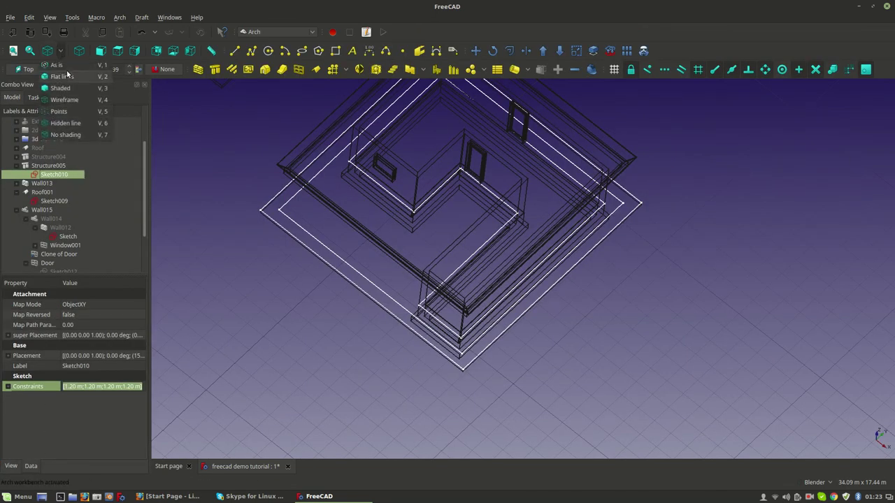
{"action": "left_click", "coordinate": [74, 100]}
{"action": "left_click", "coordinate": [207, 212]}
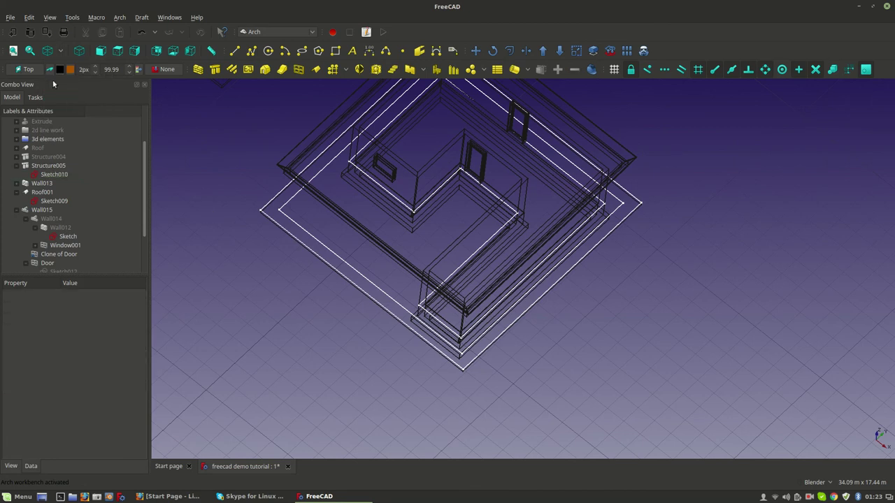
{"action": "left_click", "coordinate": [61, 50]}
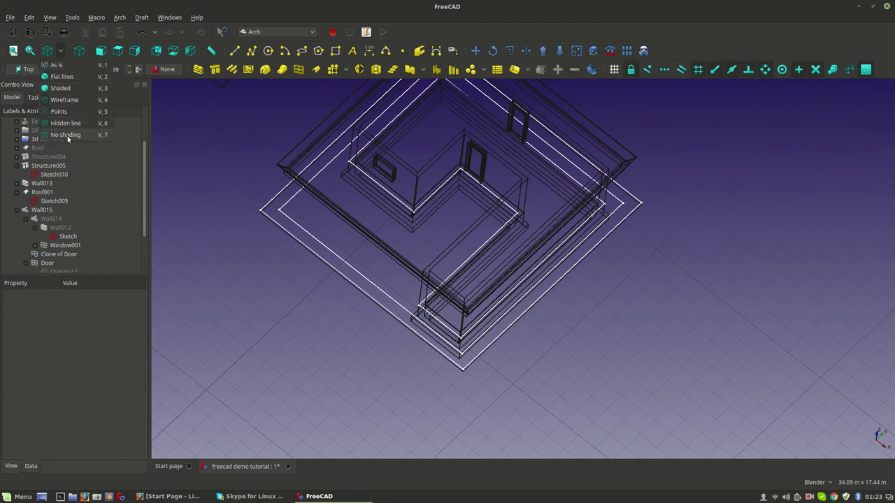
{"action": "left_click", "coordinate": [62, 76]}
{"action": "key", "text": "0"}
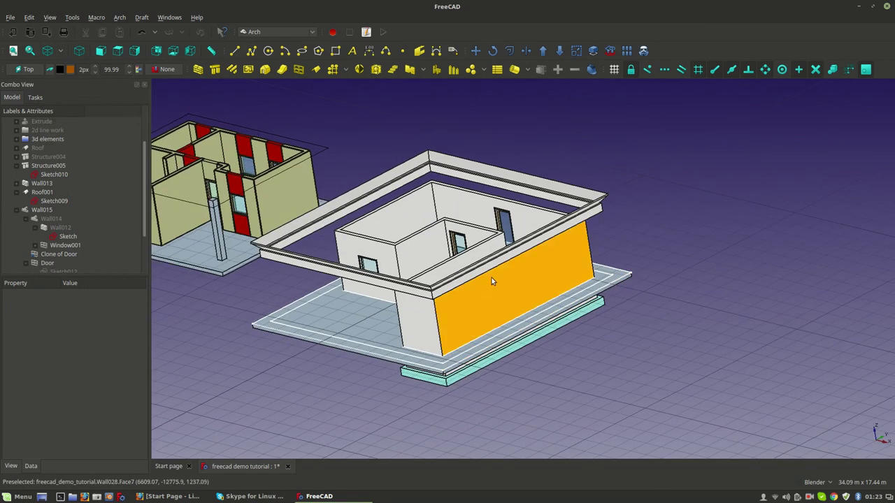
{"action": "left_click", "coordinate": [68, 237]}
{"action": "left_click", "coordinate": [35, 201]}
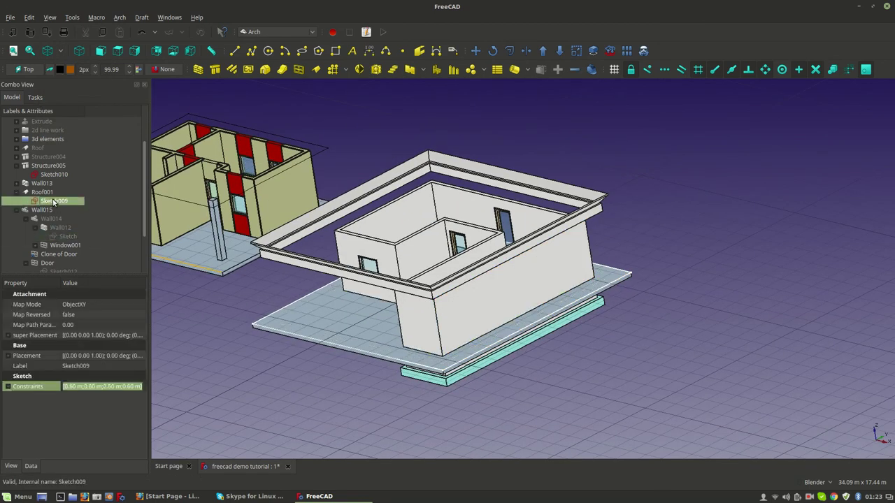
{"action": "left_click", "coordinate": [54, 174]}
Orbit around the house to check the roof and floor slab now cover the annex.
{"action": "mouse_move", "coordinate": [594, 231]}
{"action": "middle_mouse_down"}
{"action": "mouse_move", "coordinate": [599, 251]}
{"action": "mouse_move", "coordinate": [554, 282]}
{"action": "middle_mouse_up"}
{"action": "key", "text": "0"}
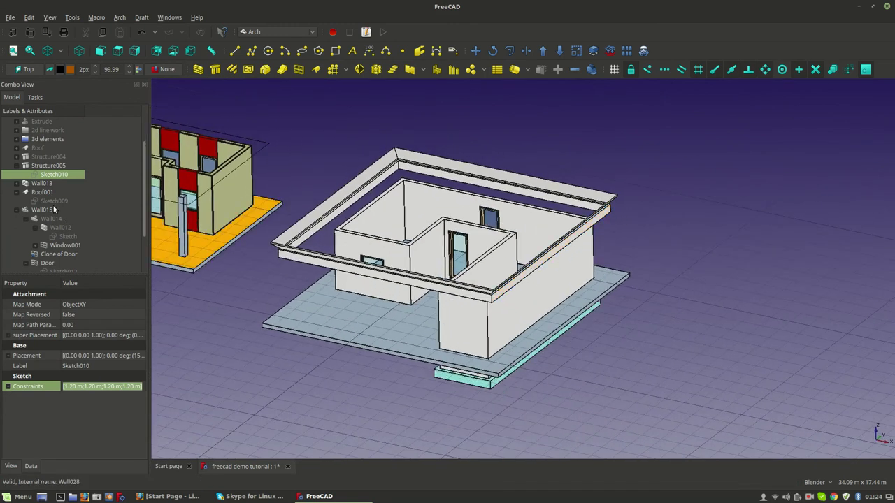
{"action": "middle_click_drag", "start_coordinate": [594, 294], "coordinate": [366, 198]}
{"action": "scroll", "coordinate": [366, 197], "scroll_direction": "up", "scroll_amount": 8}
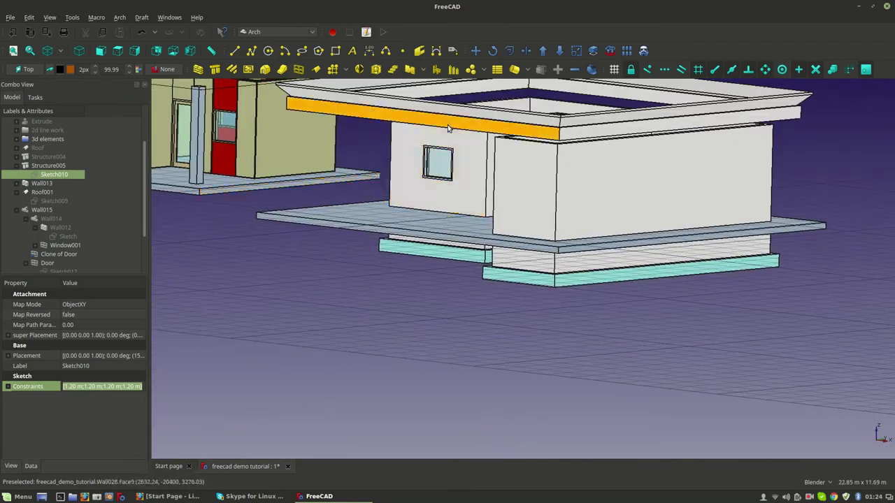
{"action": "scroll", "coordinate": [451, 226], "scroll_direction": "down", "scroll_amount": 10}
{"action": "middle_click_drag", "start_coordinate": [451, 225], "coordinate": [587, 218]}
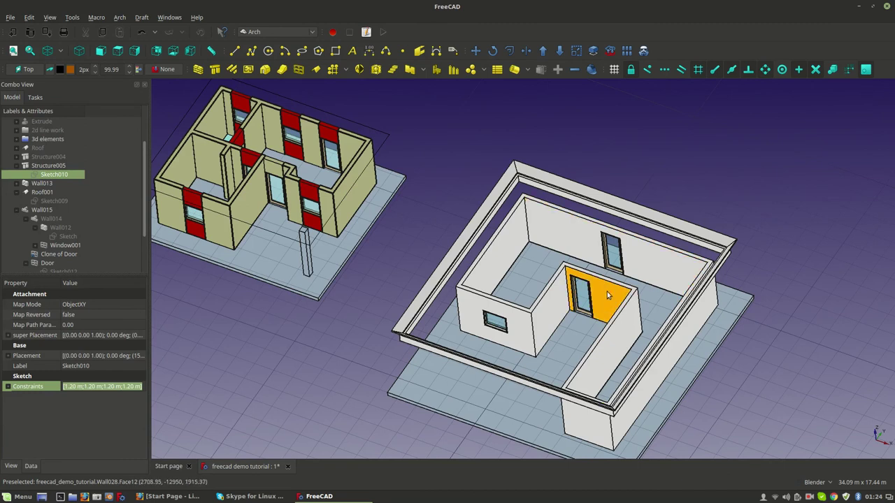
{"action": "middle_click_drag", "start_coordinate": [620, 314], "coordinate": [593, 294], "text": "shift"}
{"action": "middle_click_drag", "start_coordinate": [695, 328], "coordinate": [858, 339]}
{"action": "mouse_move", "coordinate": [764, 336]}
{"action": "middle_mouse_down"}
{"action": "mouse_move", "coordinate": [731, 339]}
{"action": "mouse_move", "coordinate": [713, 305]}
{"action": "mouse_move", "coordinate": [730, 307]}
{"action": "mouse_move", "coordinate": [705, 309]}
{"action": "mouse_move", "coordinate": [723, 333]}
{"action": "mouse_move", "coordinate": [759, 329]}
{"action": "middle_mouse_up"}
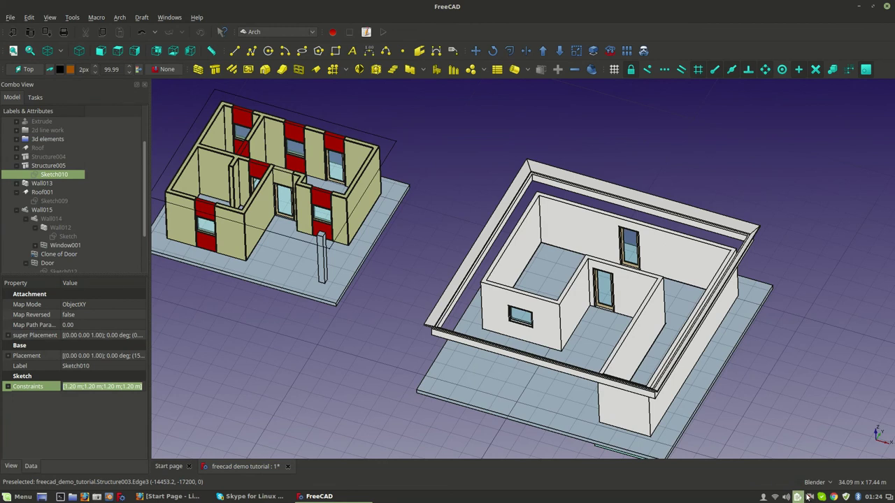
{"action": "right_click", "coordinate": [799, 497]}
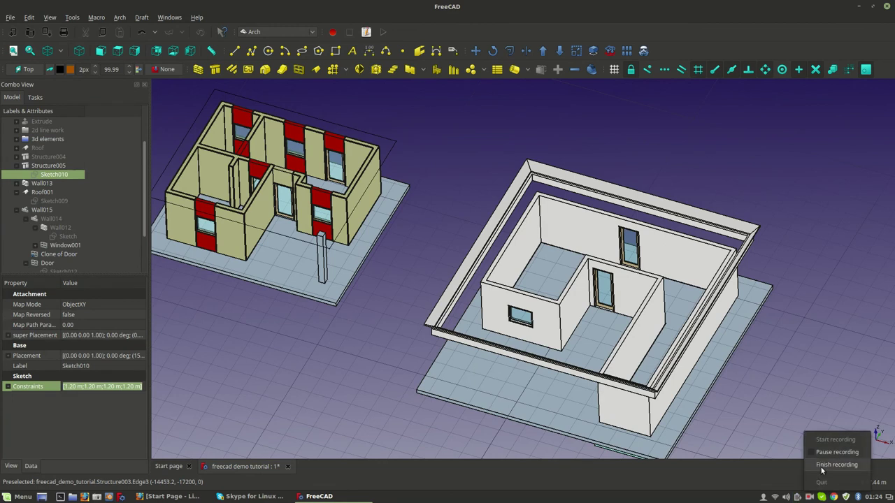
{"action": "left_click", "coordinate": [835, 465]}
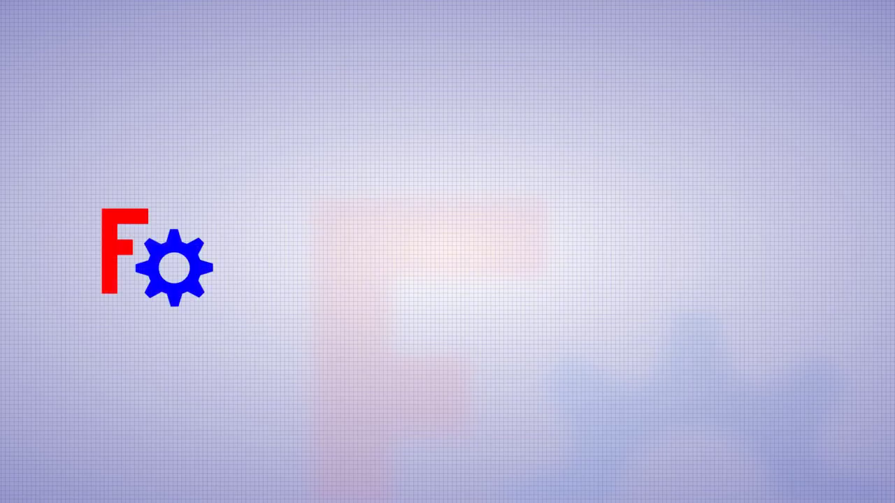